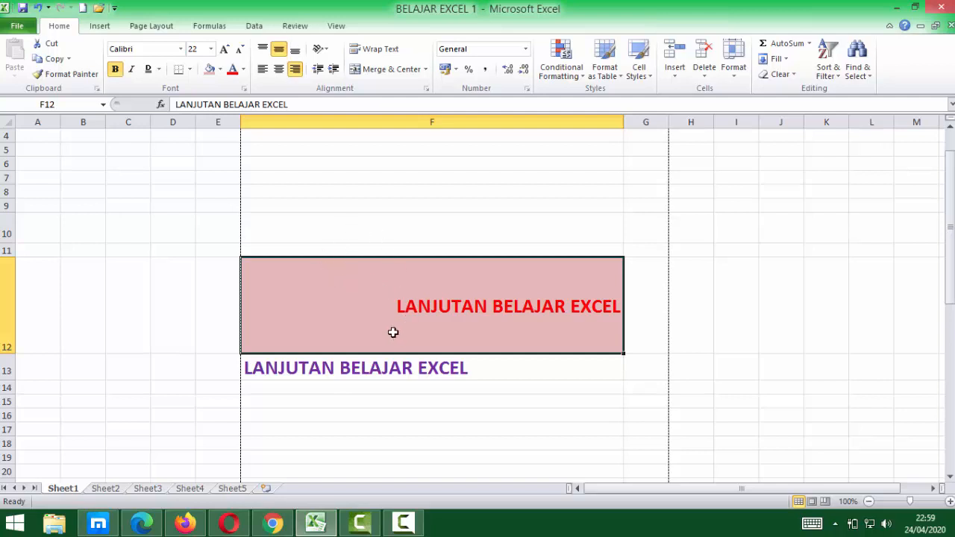
Delete the entire row 12 that holds the pink-filled cell.
left_click(6, 303)
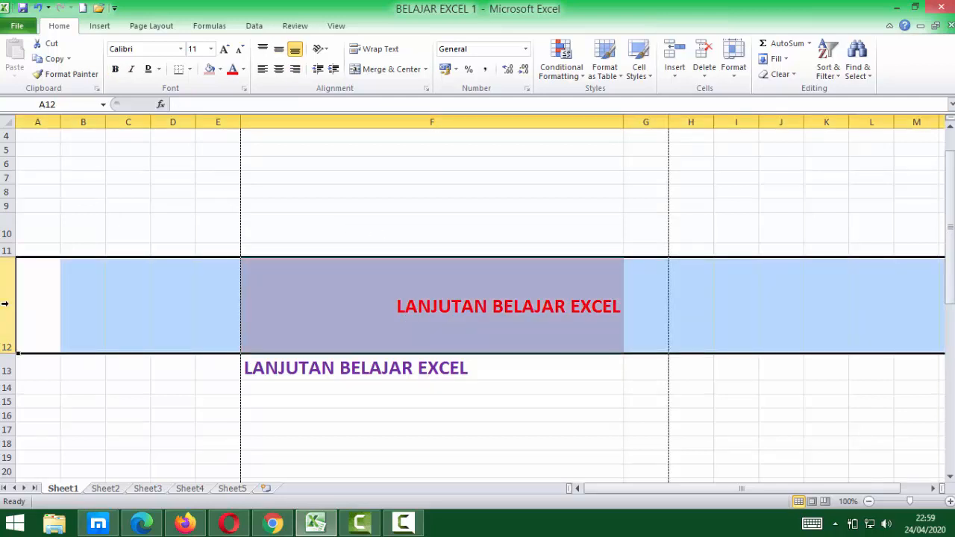
right_click(5, 304)
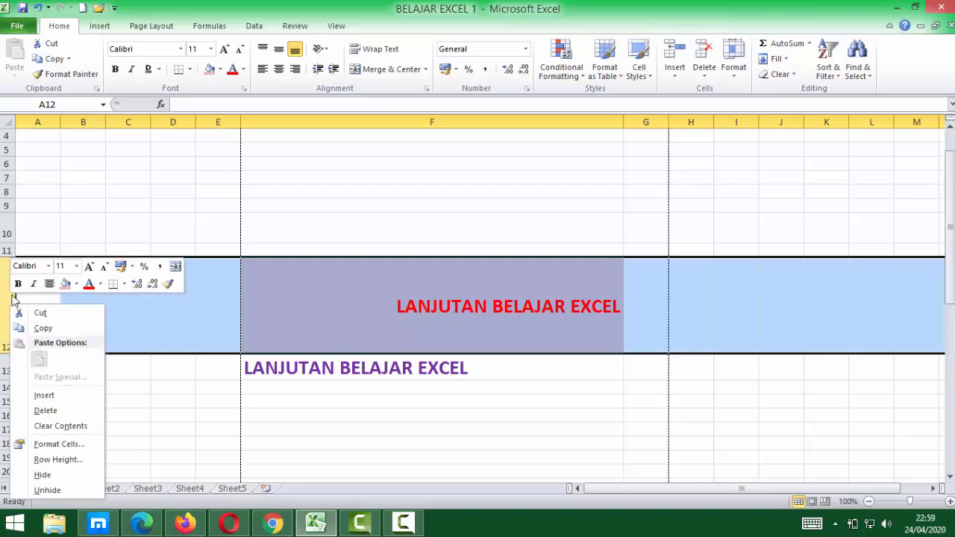
left_click(41, 410)
Center the purple heading in cell F12 horizontally and align it to the middle vertically.
left_click(412, 366)
left_click(415, 295)
left_click(424, 269)
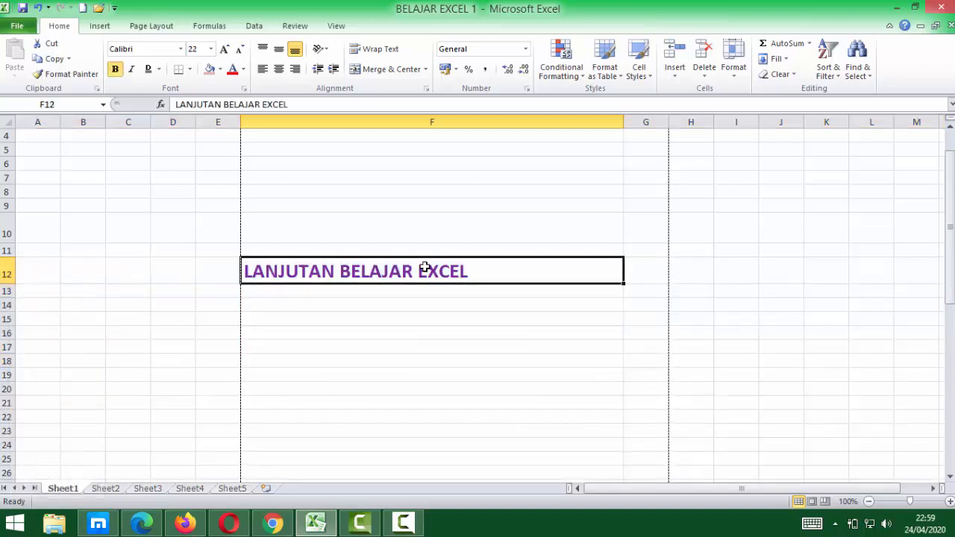
left_click(278, 69)
left_click(278, 49)
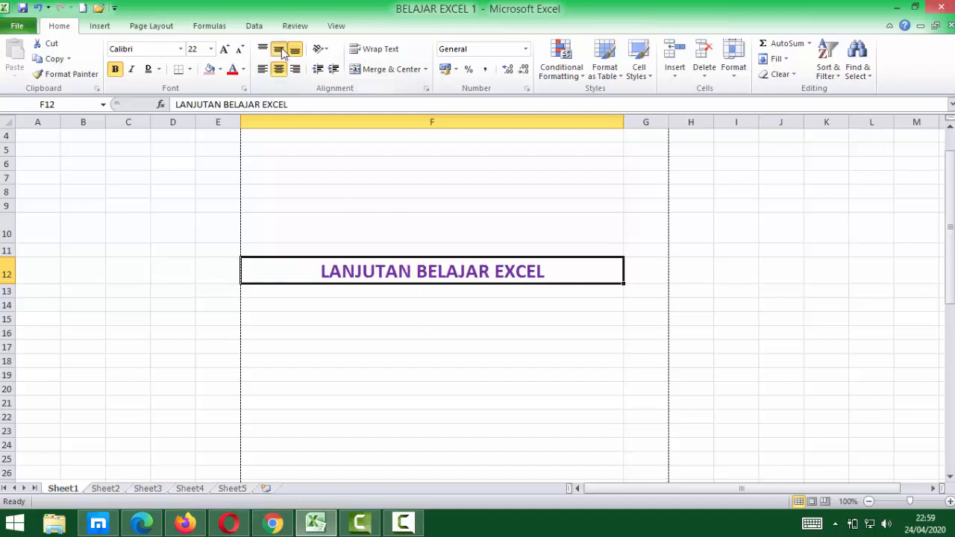
Apply the Angle Clockwise orientation to cell F12, followed by the Vertical Text orientation.
left_click(324, 50)
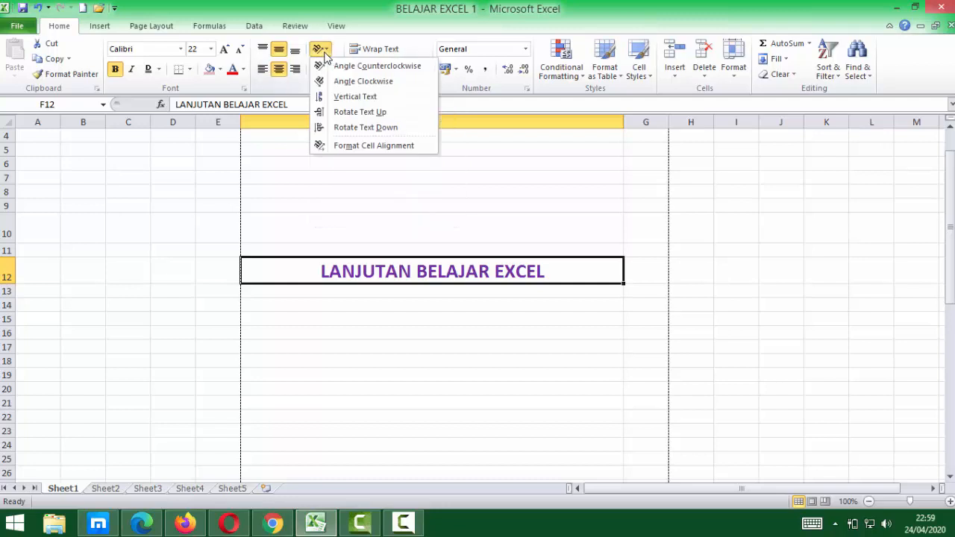
left_click(362, 80)
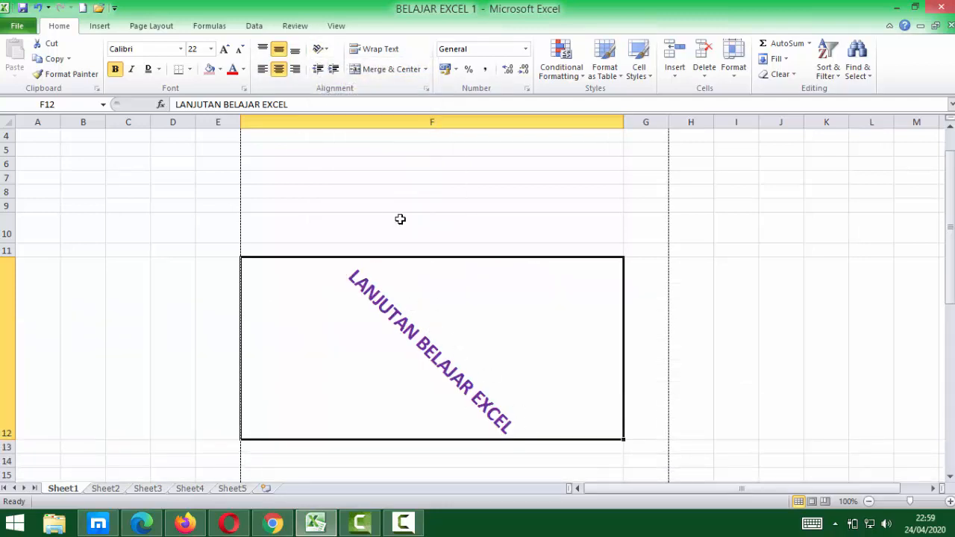
left_click(323, 50)
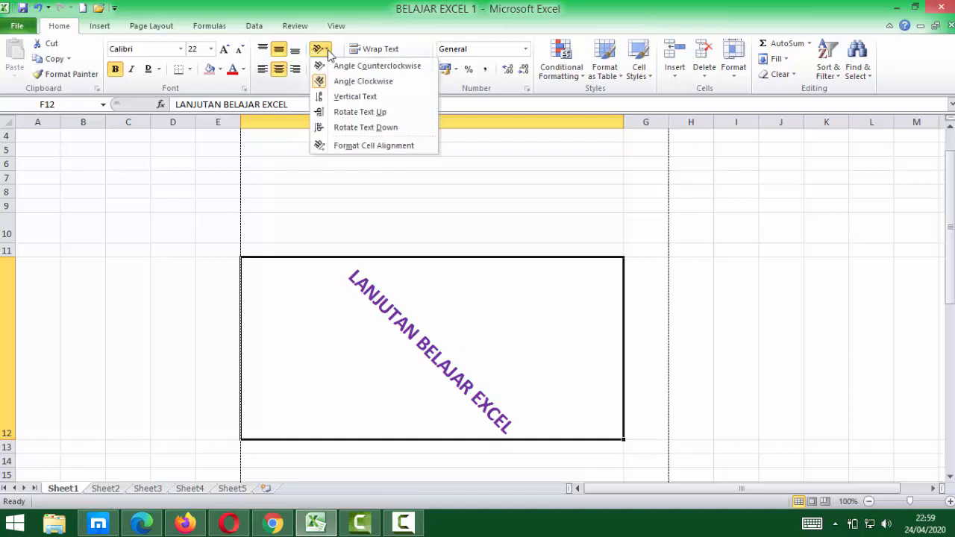
left_click(329, 97)
scroll(489, 366, "down", 3)
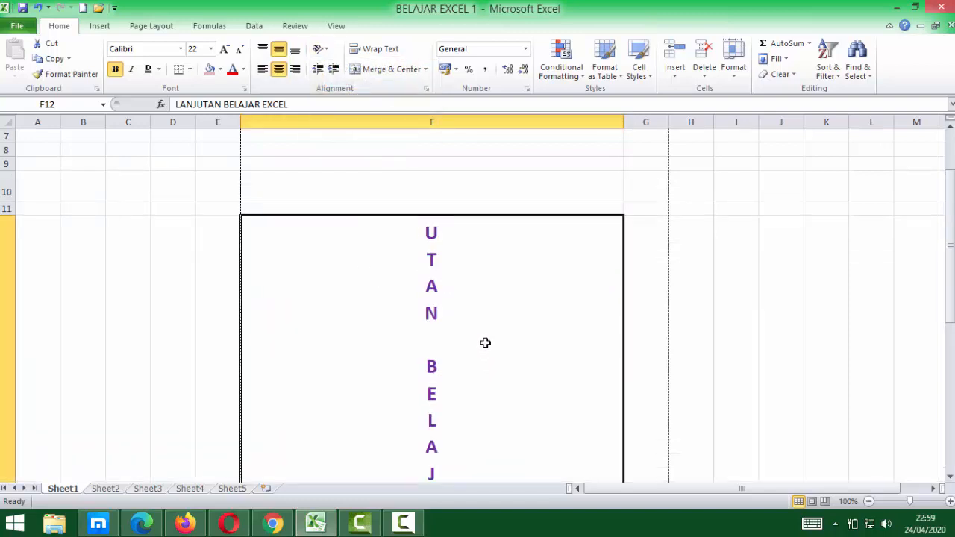
scroll(482, 294, "up", 2)
scroll(481, 303, "down", 3)
scroll(473, 331, "up", 2)
scroll(474, 327, "down", 3)
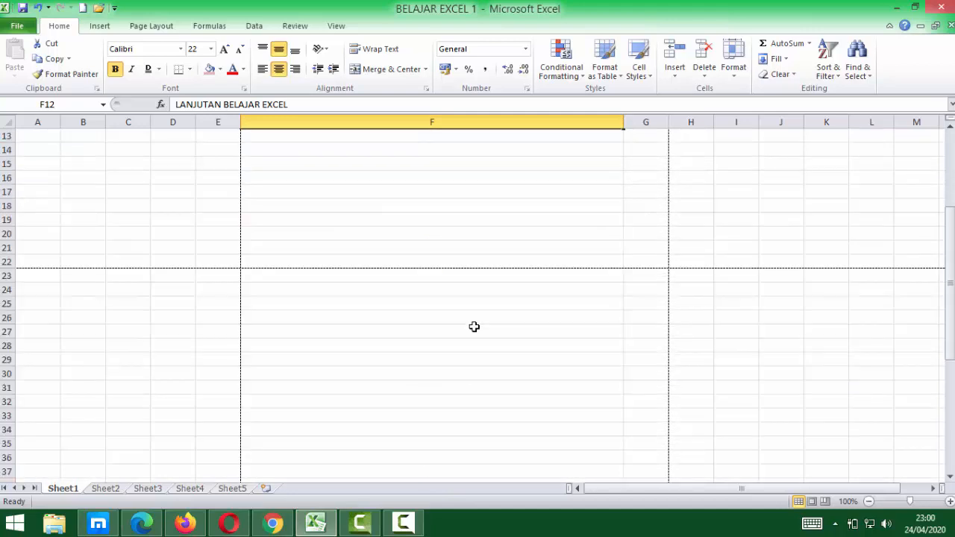
scroll(473, 324, "up", 2)
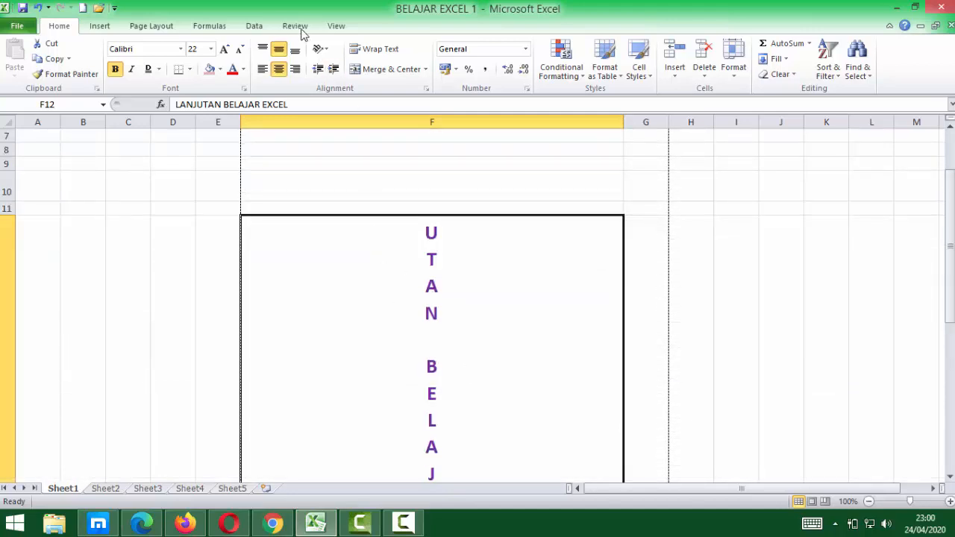
Apply Rotate Text Up to cell F12, and switch it back to the Vertical Text orientation.
left_click(321, 49)
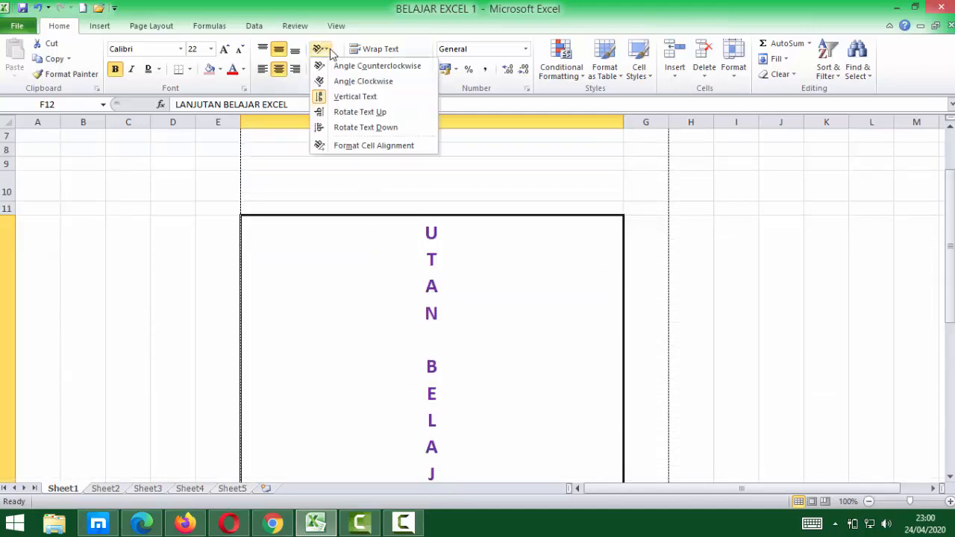
left_click(335, 115)
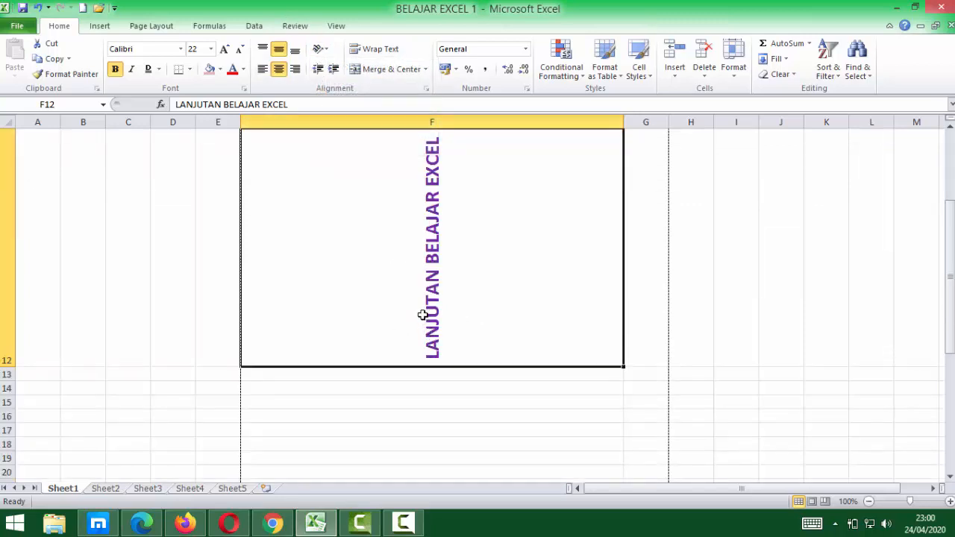
scroll(476, 224, "up", 1)
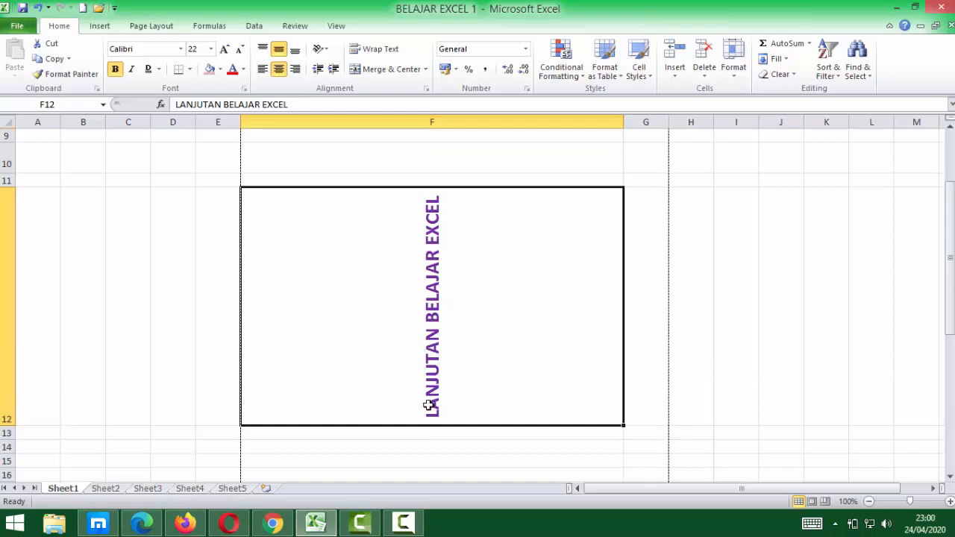
left_click(323, 49)
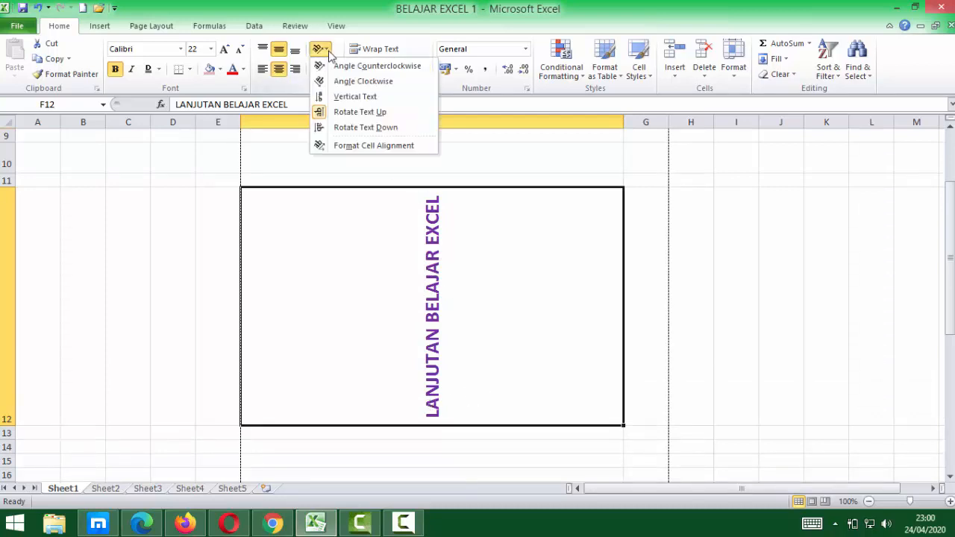
left_click(326, 98)
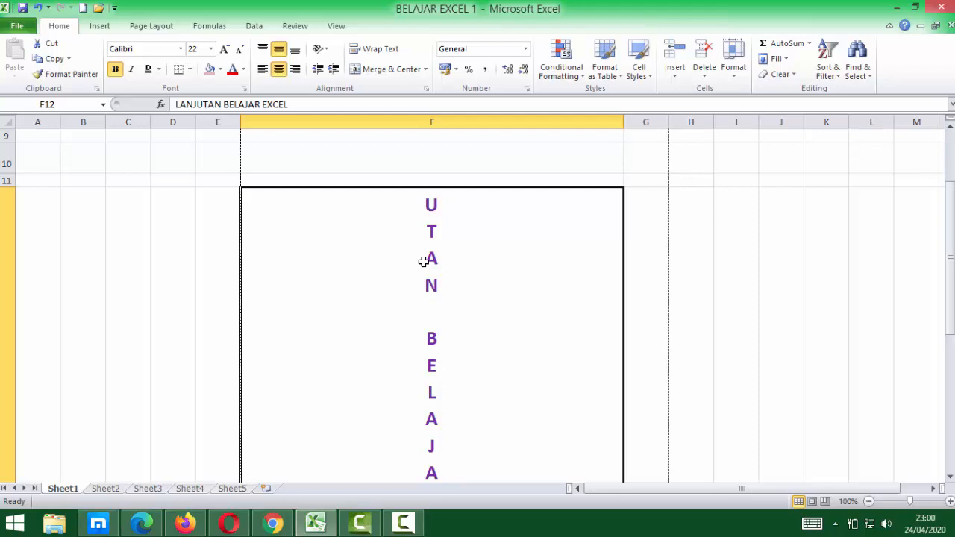
Replace the text in cell F12 with ABCDEFGHIJKL.
type("ABCC")
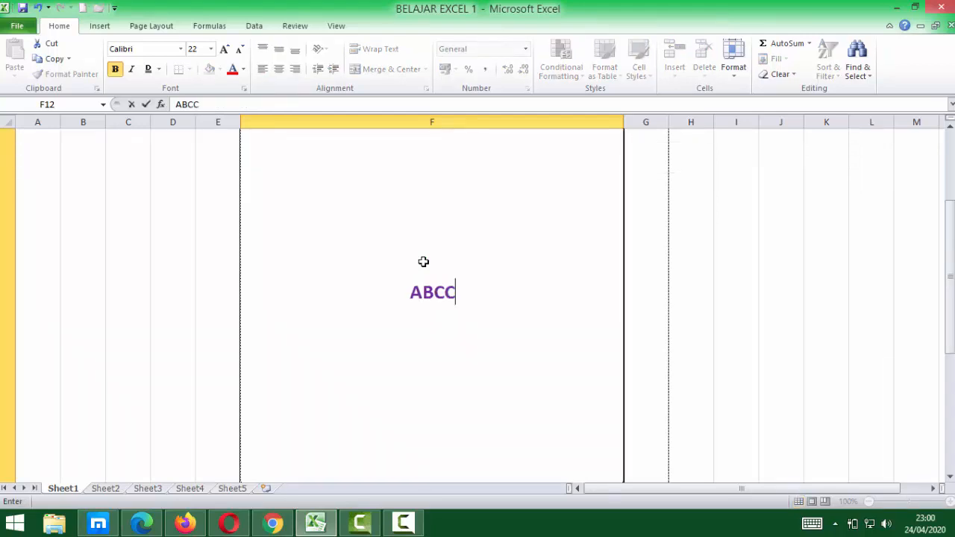
key("BackSpace")
type("DEFG")
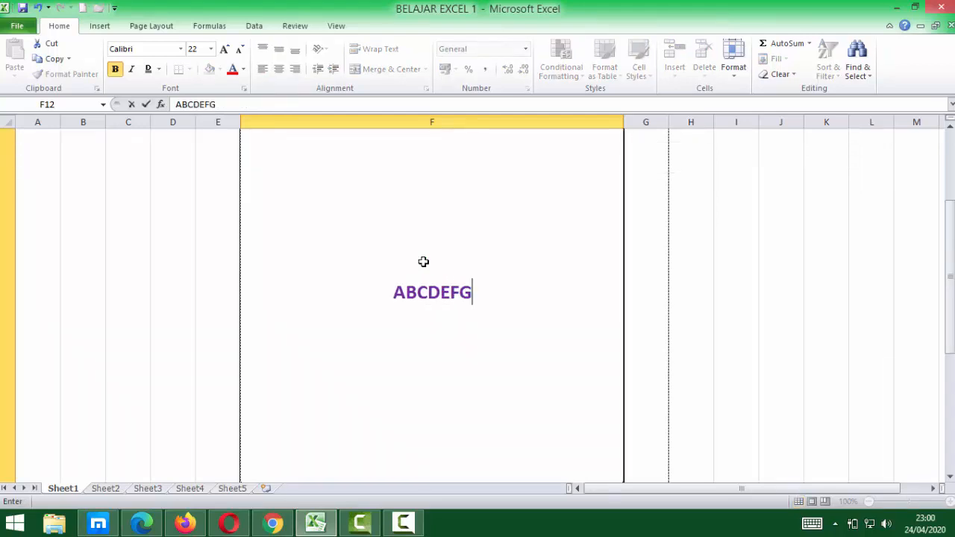
type("HIJKL")
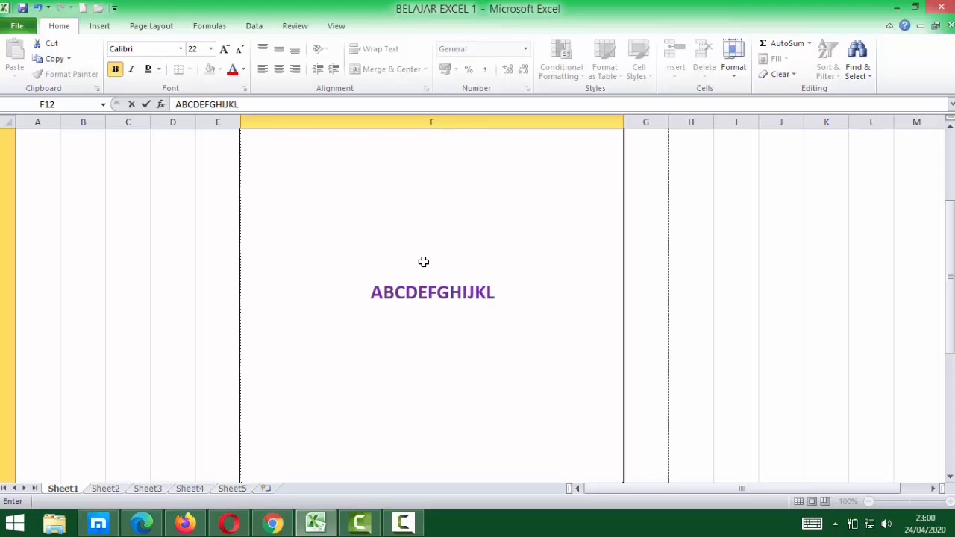
key("Return")
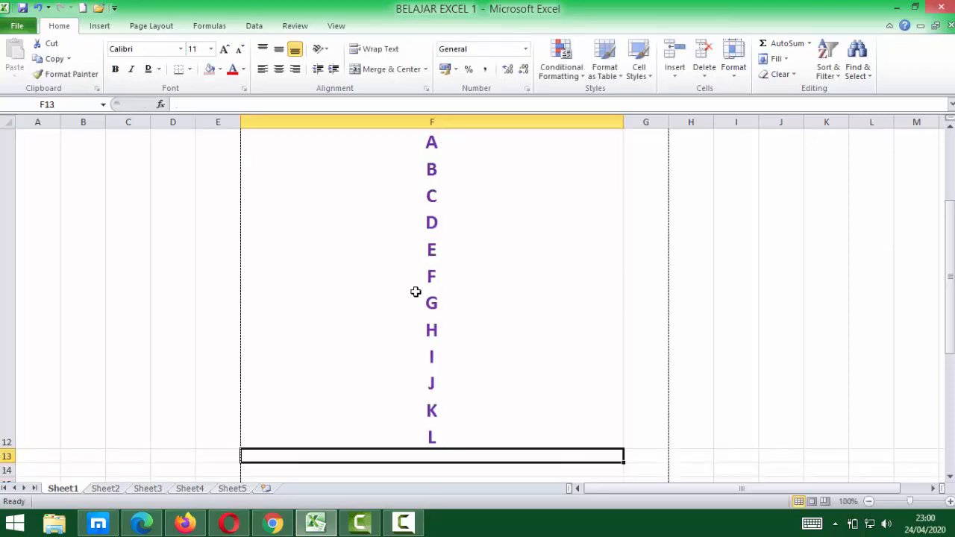
Select cell F12 and apply the Rotate Text Up orientation to its letters.
left_click(322, 49)
left_click(320, 112)
left_click(518, 282)
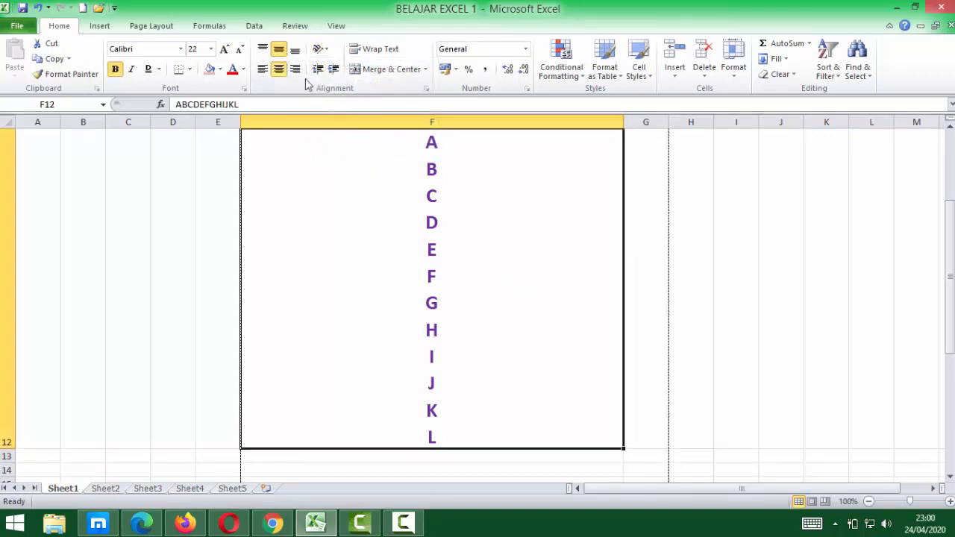
left_click(321, 49)
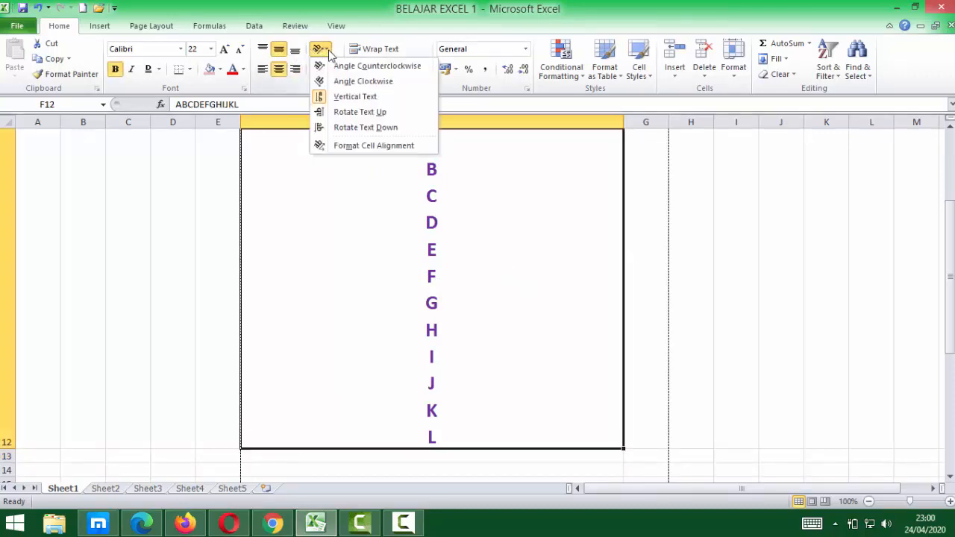
left_click(318, 112)
scroll(415, 220, "up", 2)
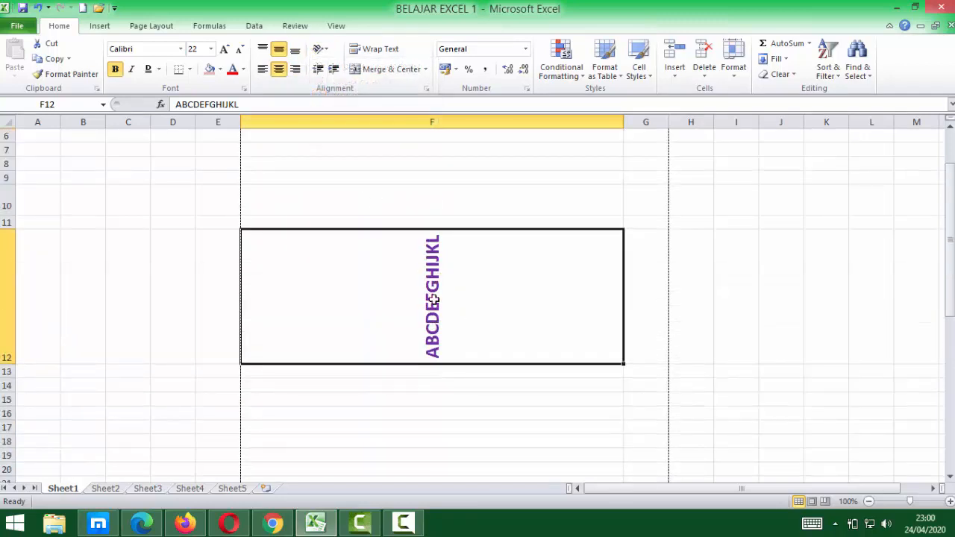
View the Format Cells alignment settings for cell F12 and close them without changes.
left_click(320, 50)
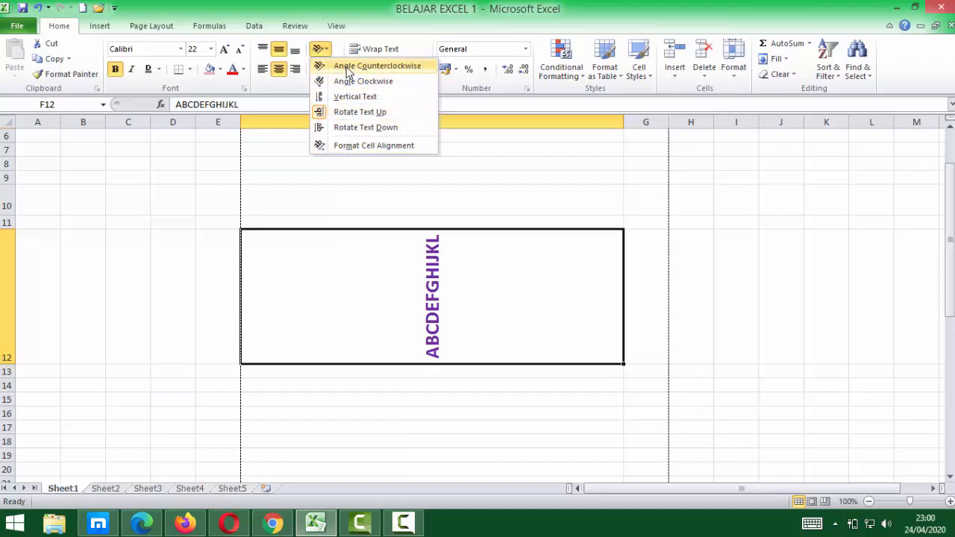
left_click(350, 147)
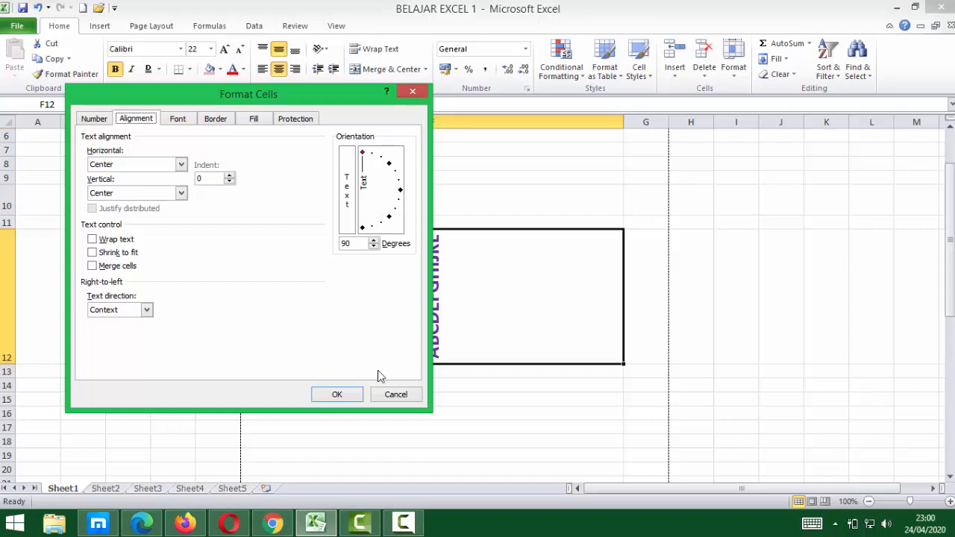
left_click(394, 400)
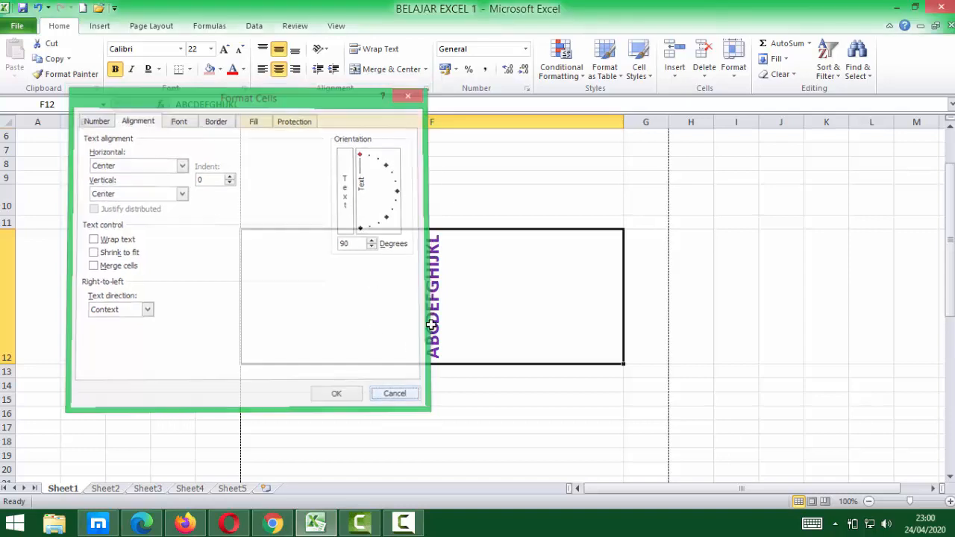
Try the Angle Counterclockwise, Angle Clockwise and Rotate Text Up orientations in turn on cell F12.
left_click(327, 52)
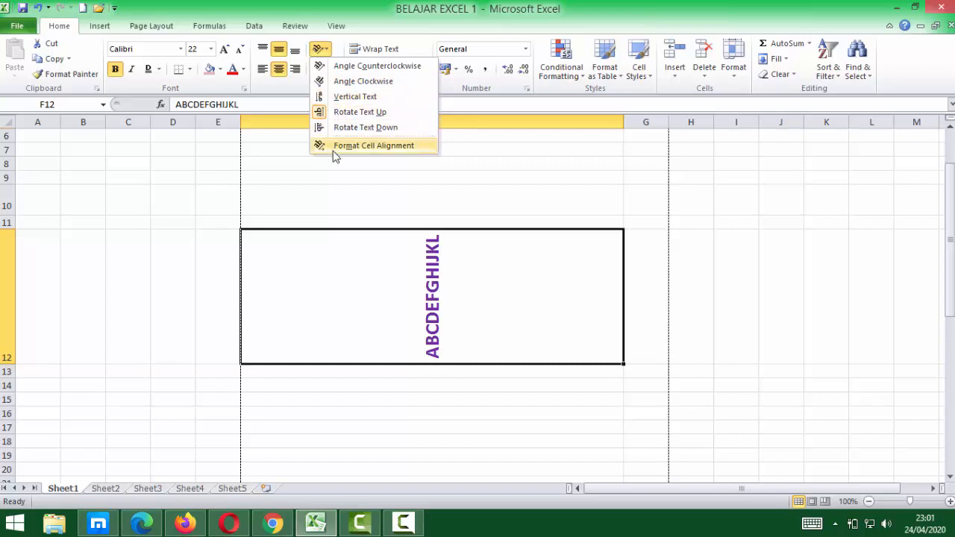
left_click(338, 67)
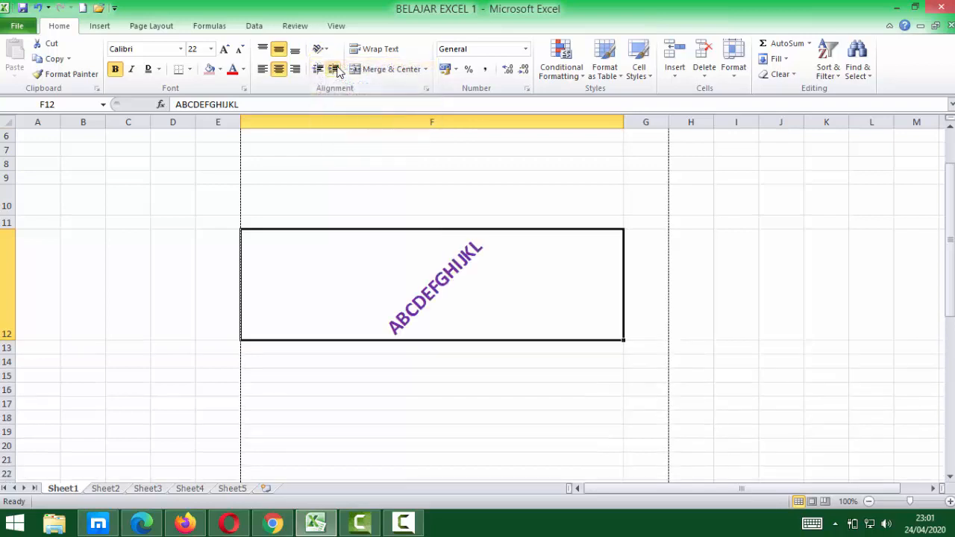
left_click(326, 52)
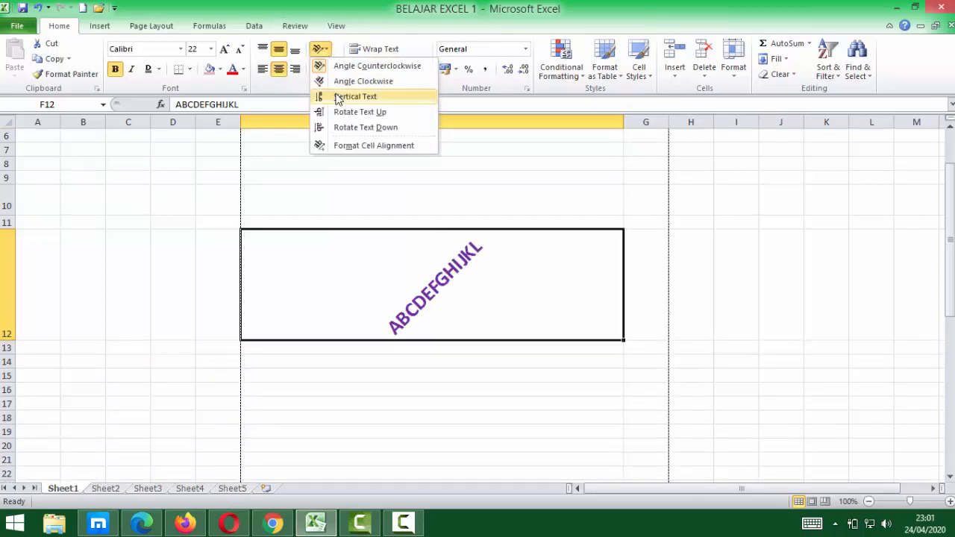
left_click(339, 80)
left_click(321, 50)
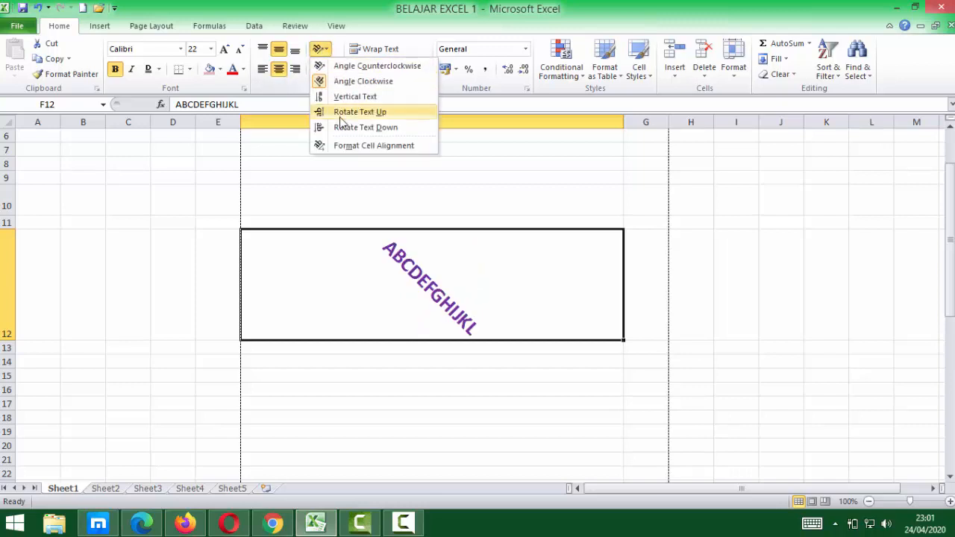
left_click(338, 113)
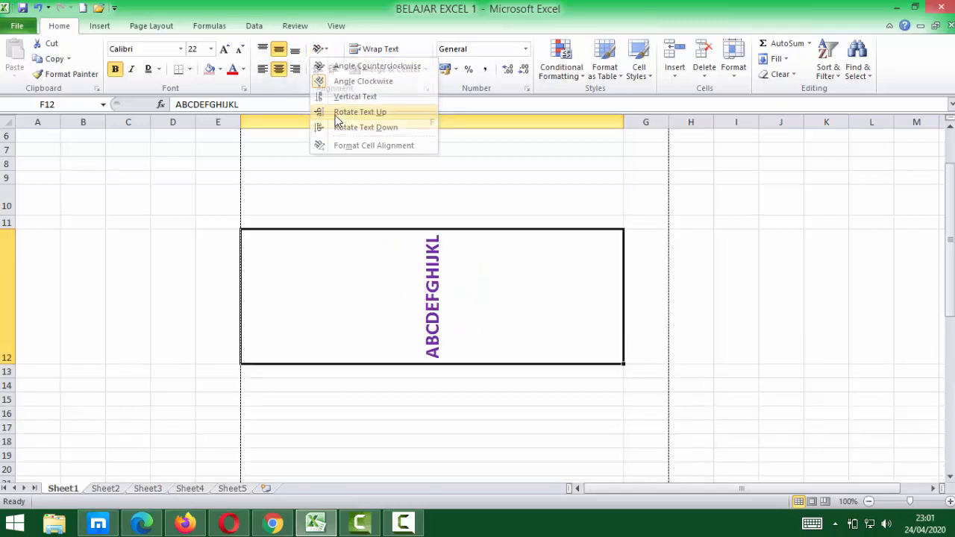
Set the text orientation of cell F12 to -45 degrees in the Format Cells alignment settings.
left_click(321, 49)
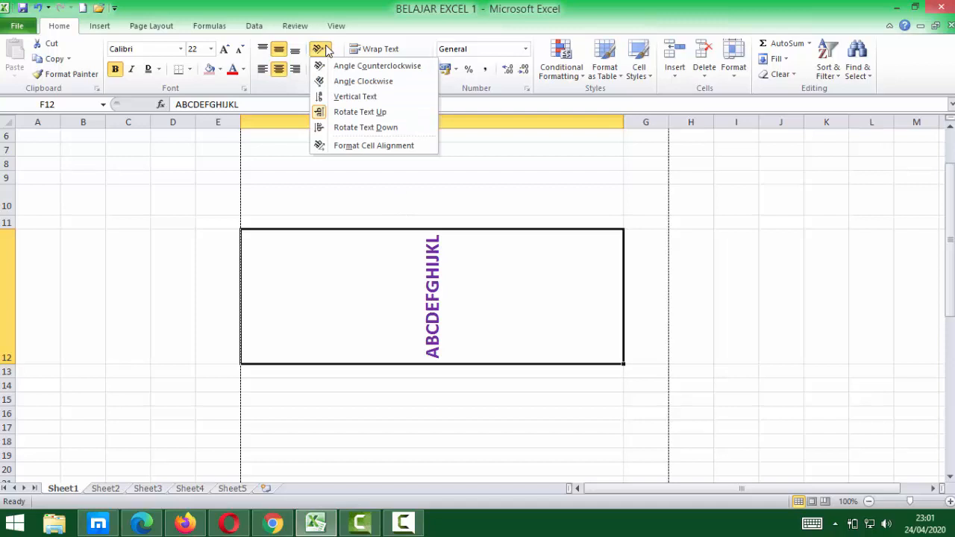
left_click(352, 147)
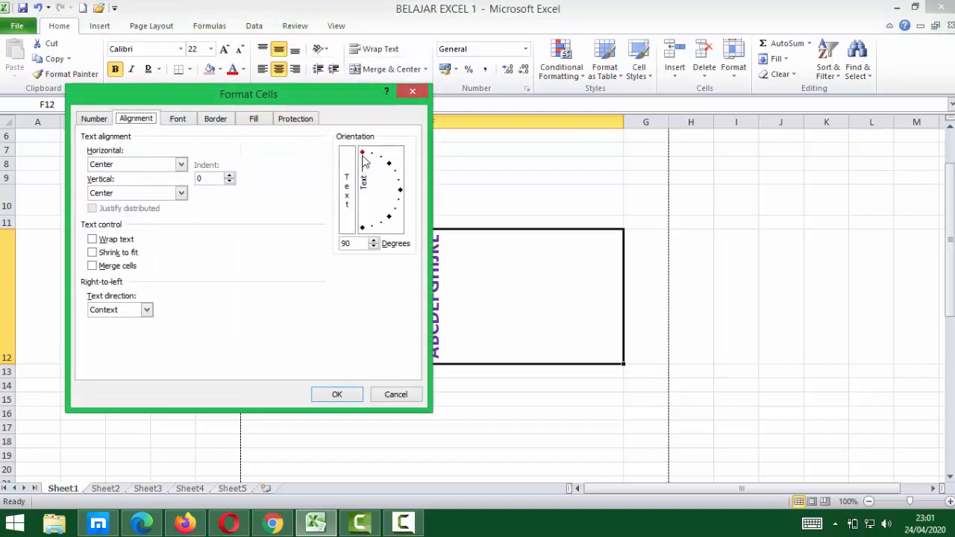
left_click_drag(362, 154, 391, 222)
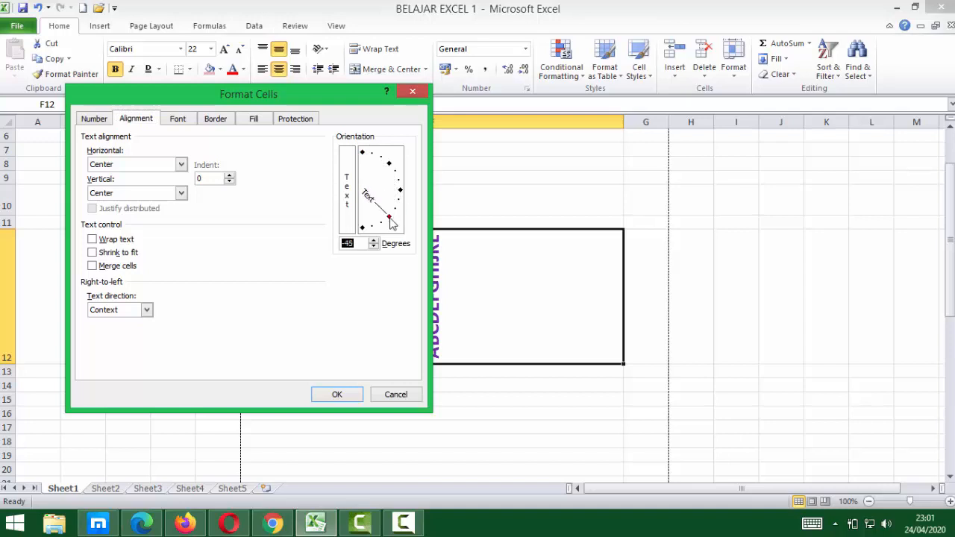
left_click(336, 394)
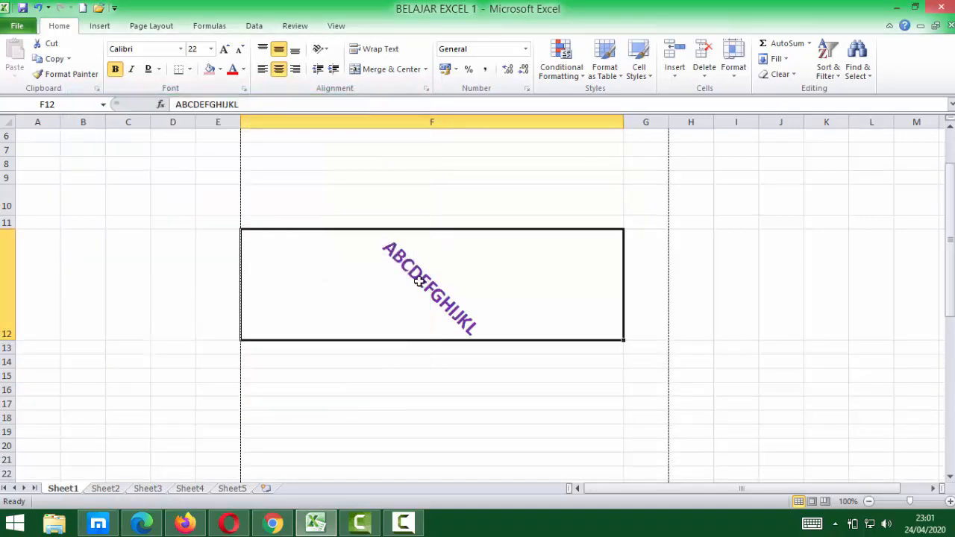
Set the text orientation of cell F12 to 1 degree in the Format Cells alignment settings.
left_click(325, 50)
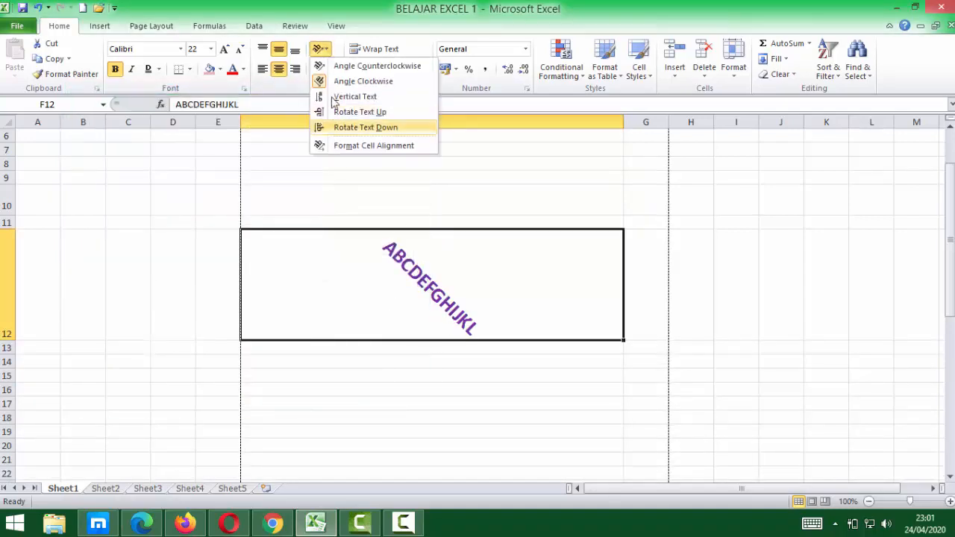
left_click(340, 149)
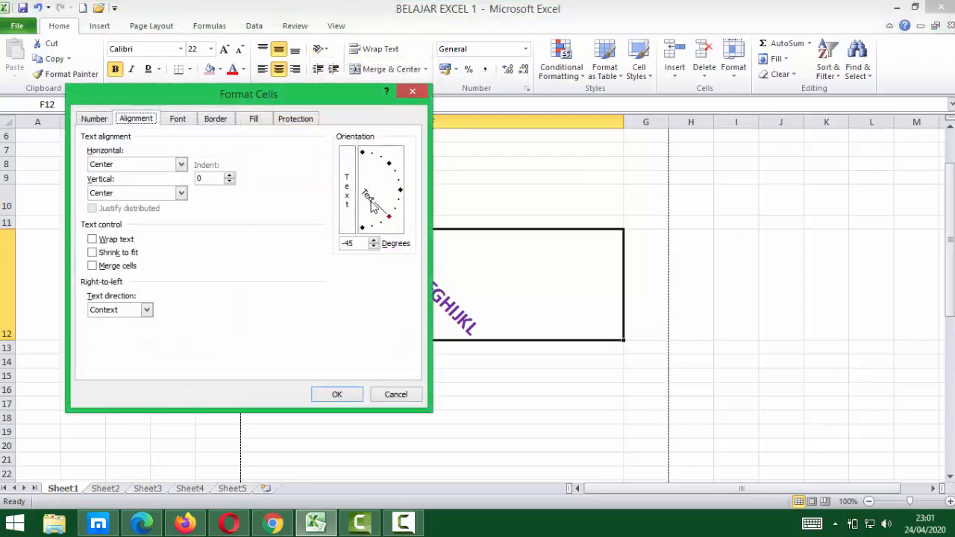
left_click(400, 193)
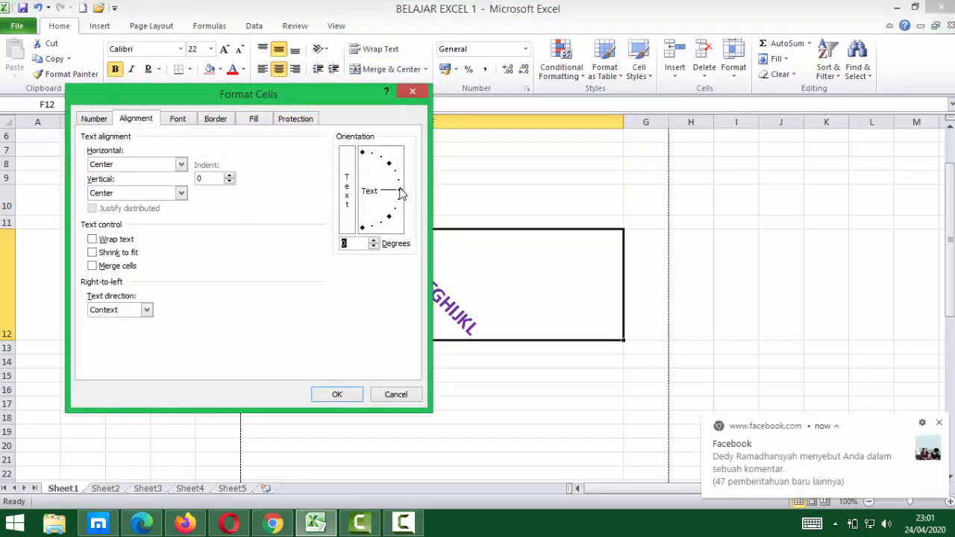
mouse_move(401, 193)
left_mouse_down()
mouse_move(383, 209)
mouse_move(392, 196)
left_mouse_up()
left_click(351, 394)
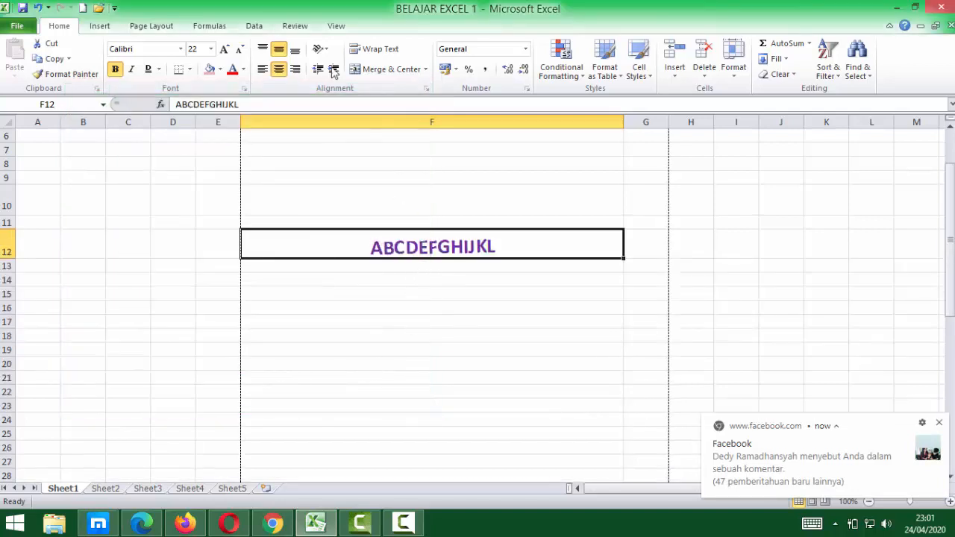
Set the text orientation of cell F12 to 0 degrees in the Format Cells alignment settings.
left_click(325, 53)
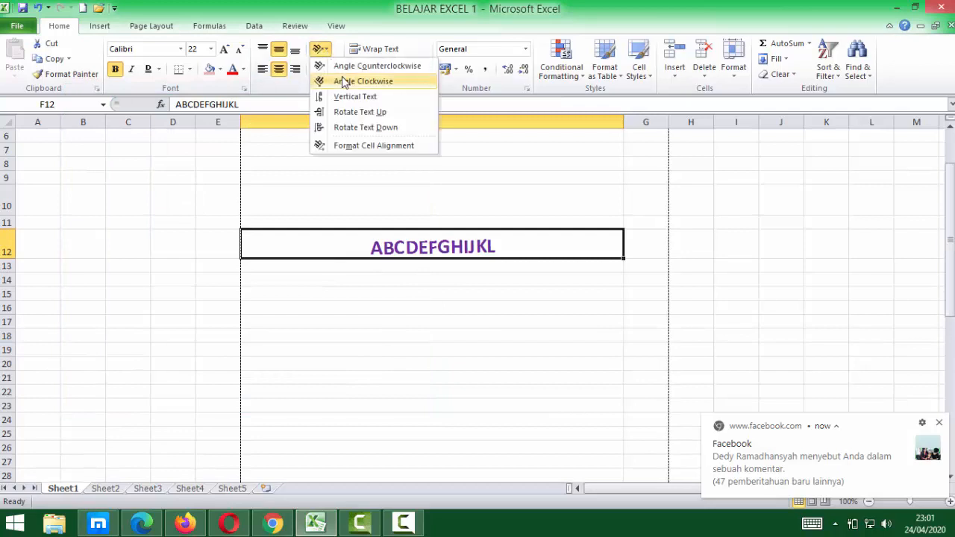
left_click(343, 143)
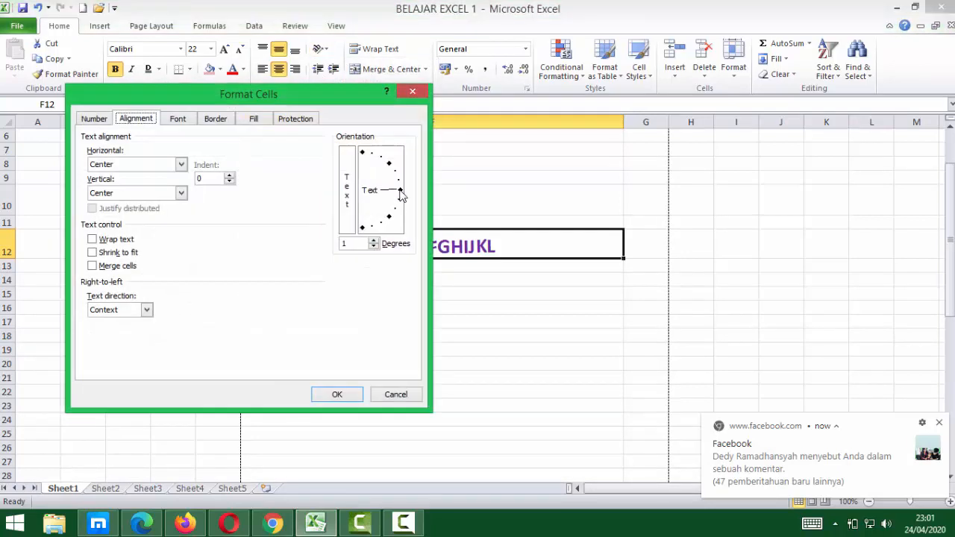
left_click(401, 193)
left_click(345, 393)
left_click(415, 344)
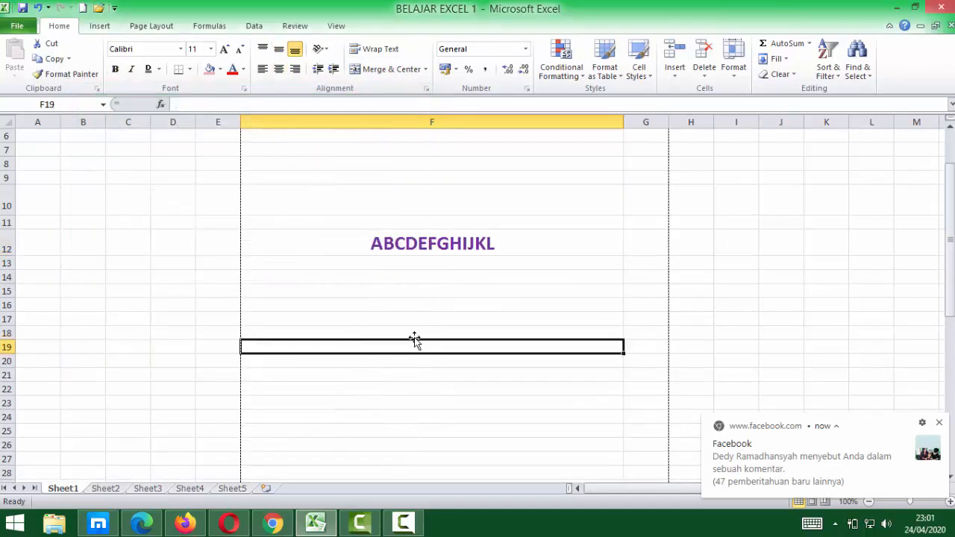
left_click(445, 247)
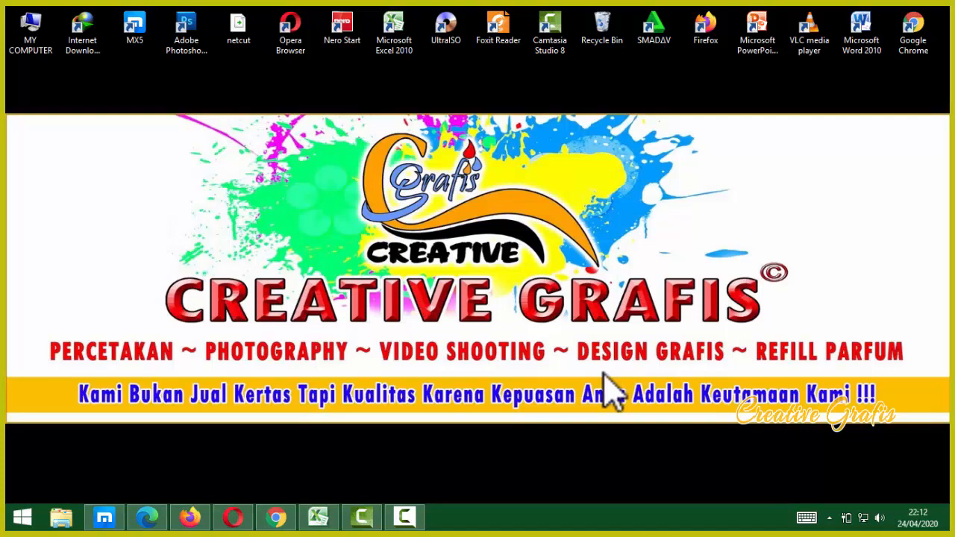
Switch to the blank Book1 workbook in Excel and highlight cells J1:K17 on Sheet1 to show the column direction.
left_click(318, 517)
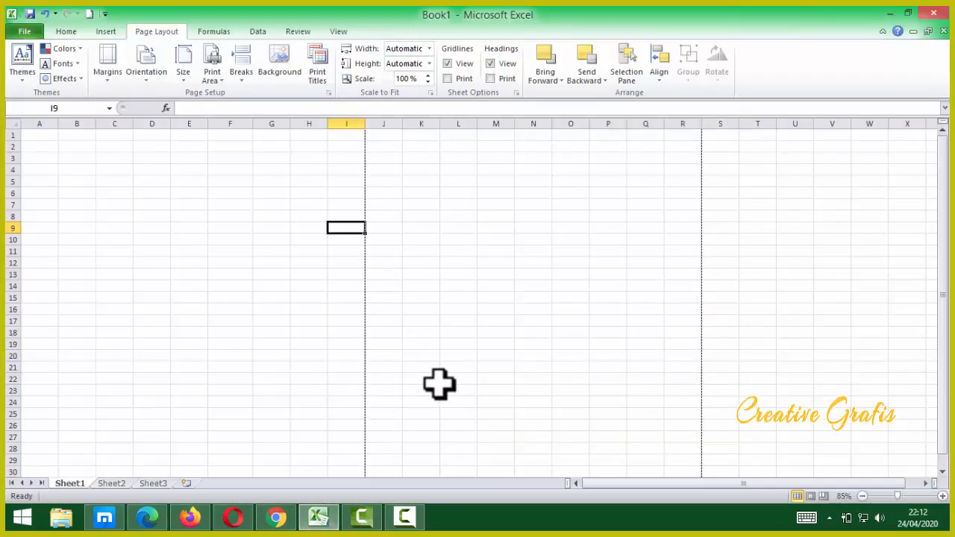
left_click(384, 261)
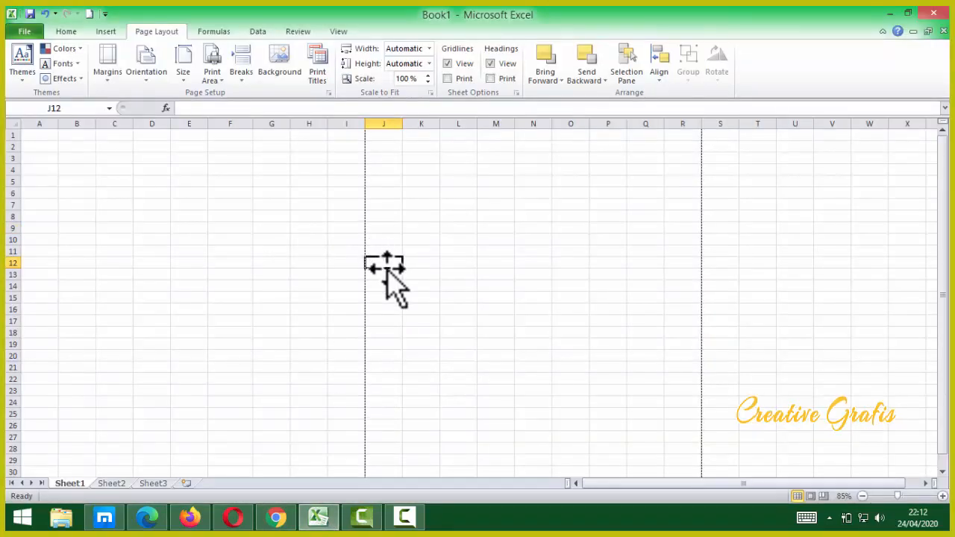
scroll(387, 273, "down", 3)
scroll(384, 273, "up", 3)
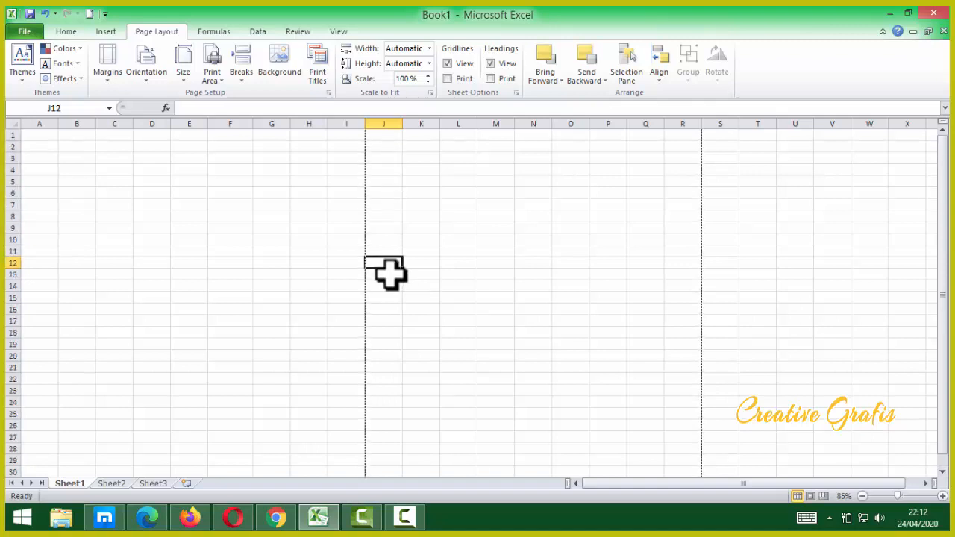
left_click(393, 135)
left_click_drag(393, 135, 403, 326)
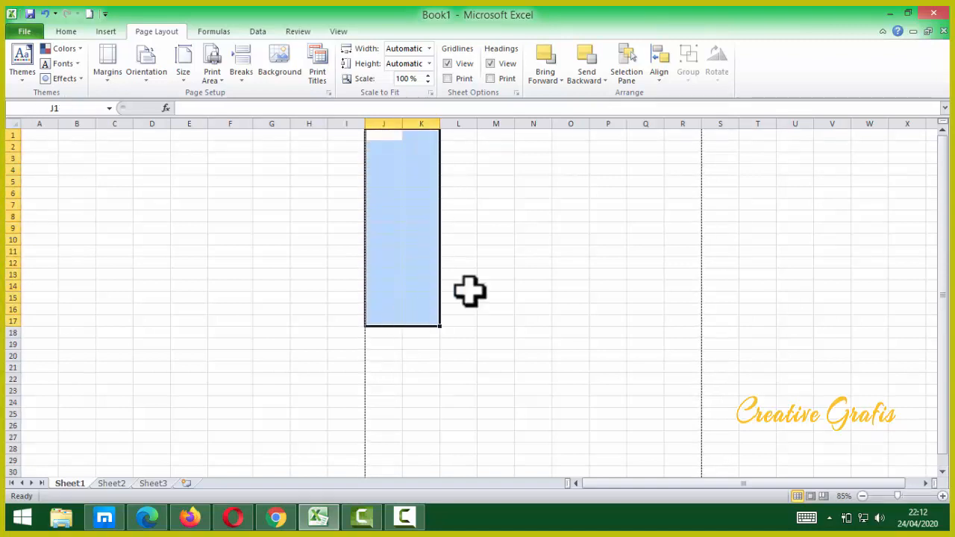
left_click(505, 239)
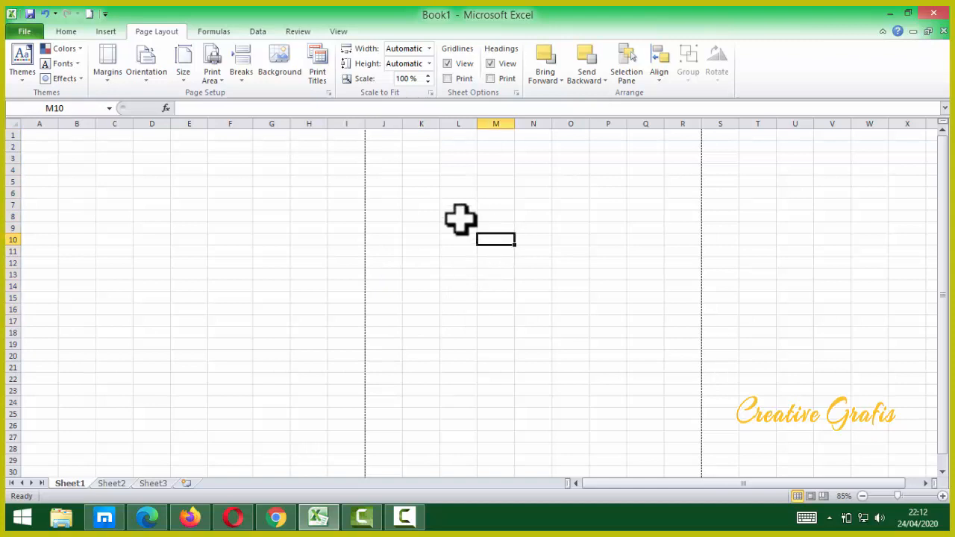
Highlight cells H11:K11 on Sheet1 to show the row direction, and clear the highlight.
left_click(420, 227)
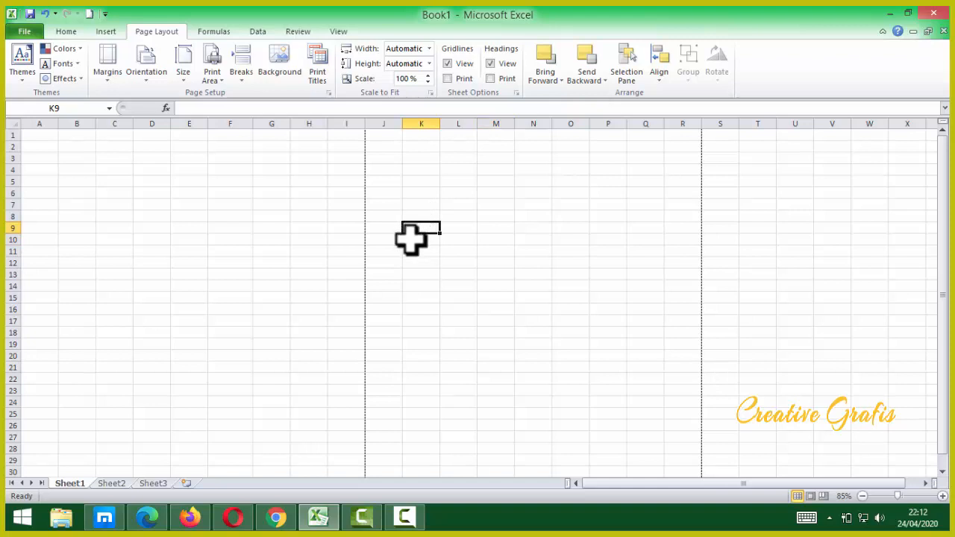
left_click(379, 320)
left_click_drag(307, 252, 433, 251)
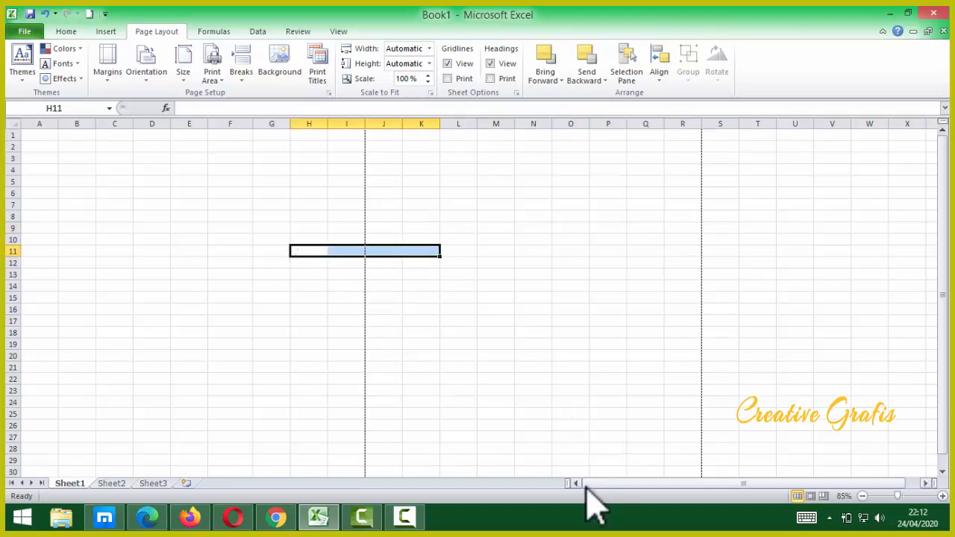
left_click(406, 287)
left_click(258, 237)
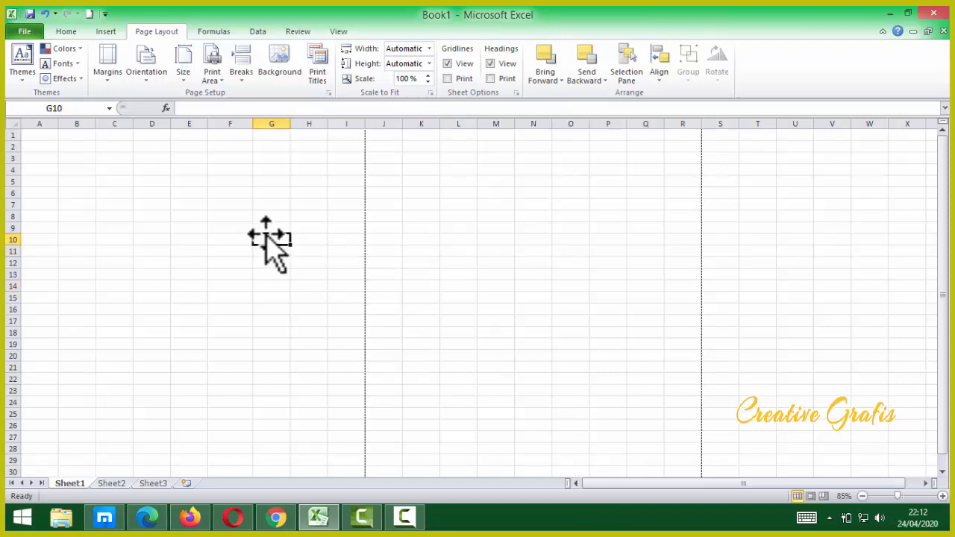
left_click(545, 273)
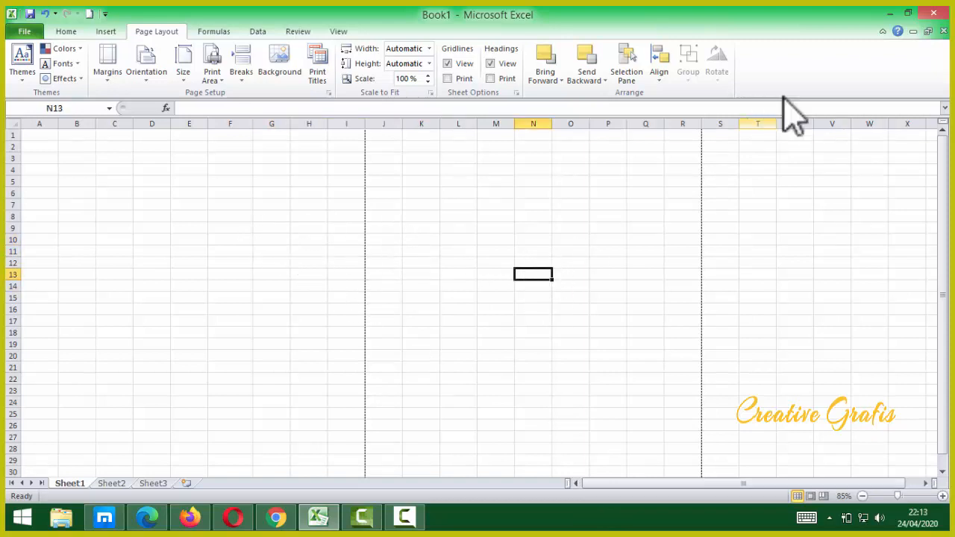
Minimize the workbook to show the desktop's Microsoft Excel 2010 shortcut and its Open option, and return to Book1 at cell H8.
left_click(890, 13)
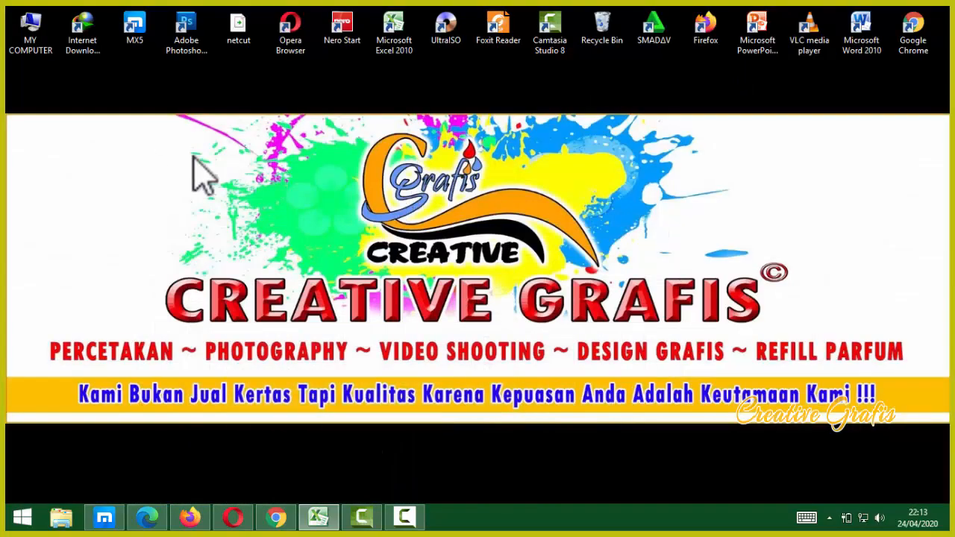
left_click(403, 31)
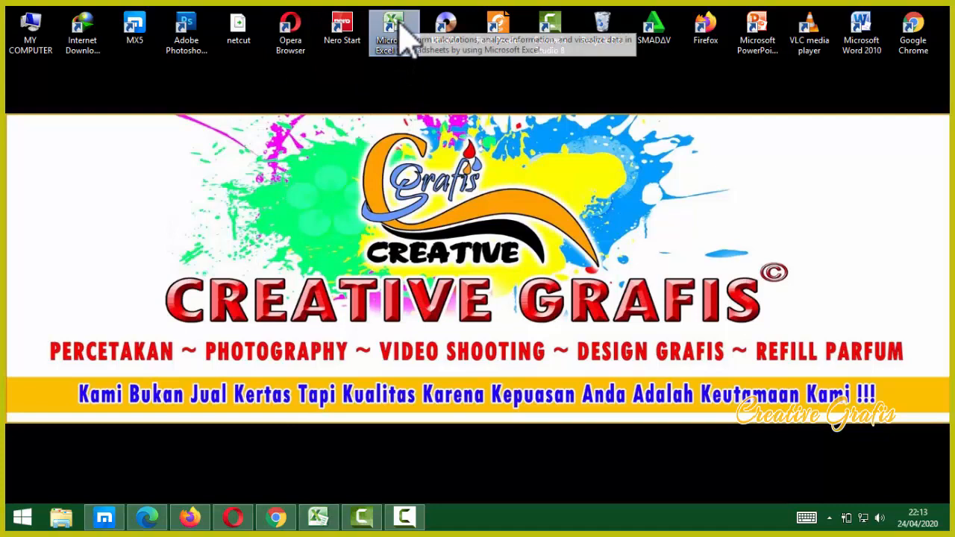
double_click(402, 31)
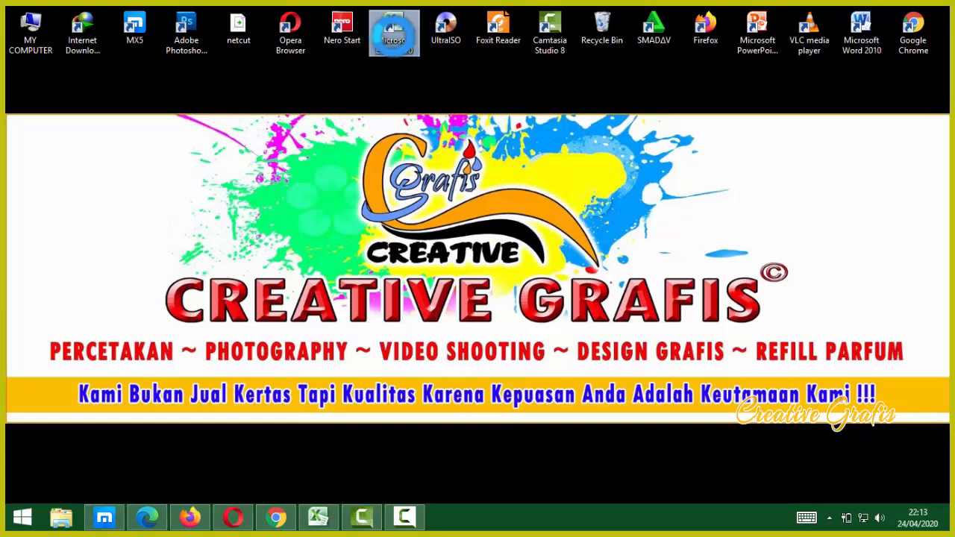
right_click(399, 19)
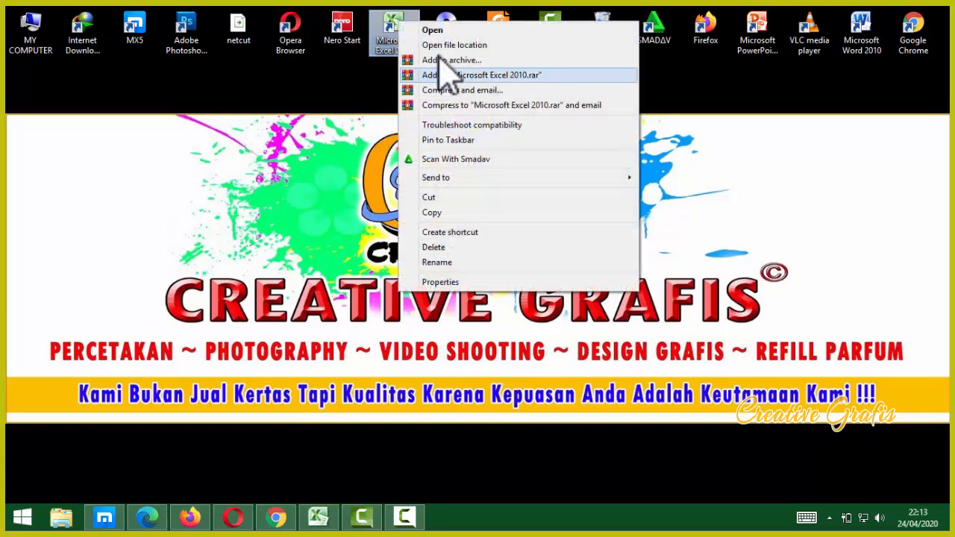
left_click(254, 253)
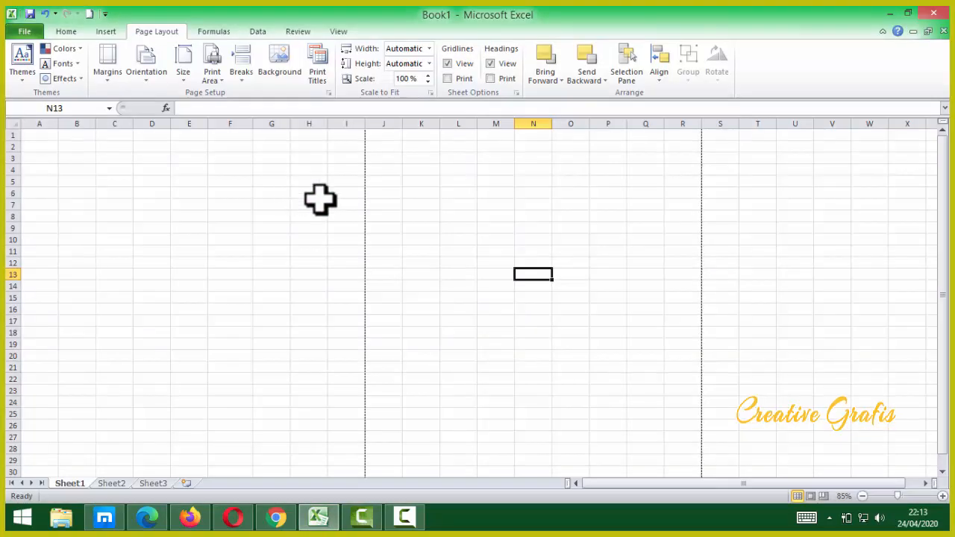
left_click(318, 216)
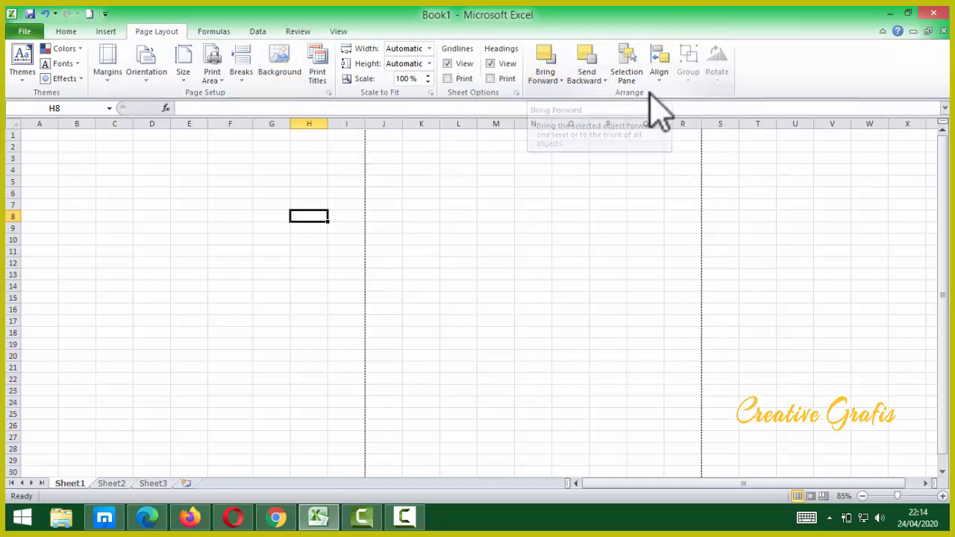
Look through the Home, Insert, Page Layout, Formulas, Data and Review command sets and return to Home.
left_click(64, 31)
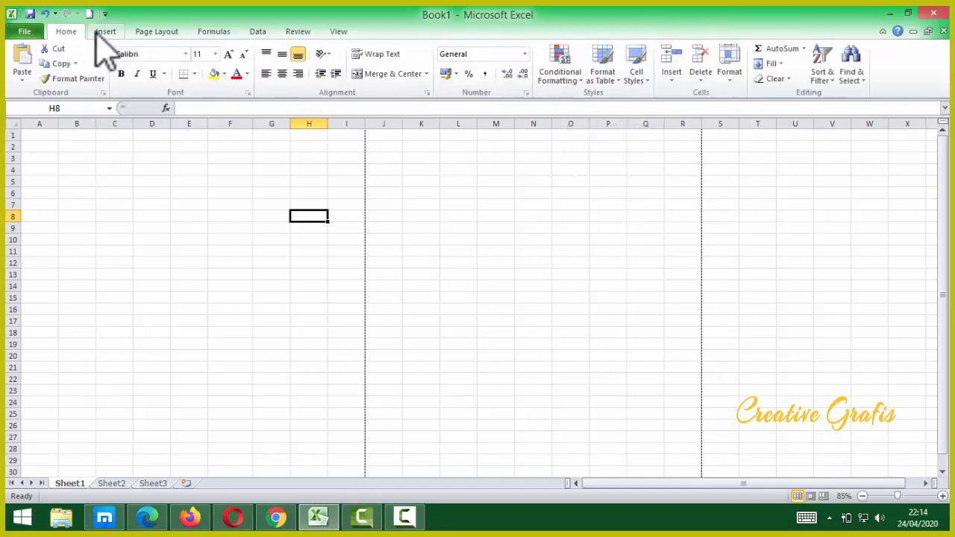
left_click(105, 32)
left_click(156, 31)
left_click(213, 31)
left_click(257, 31)
left_click(297, 31)
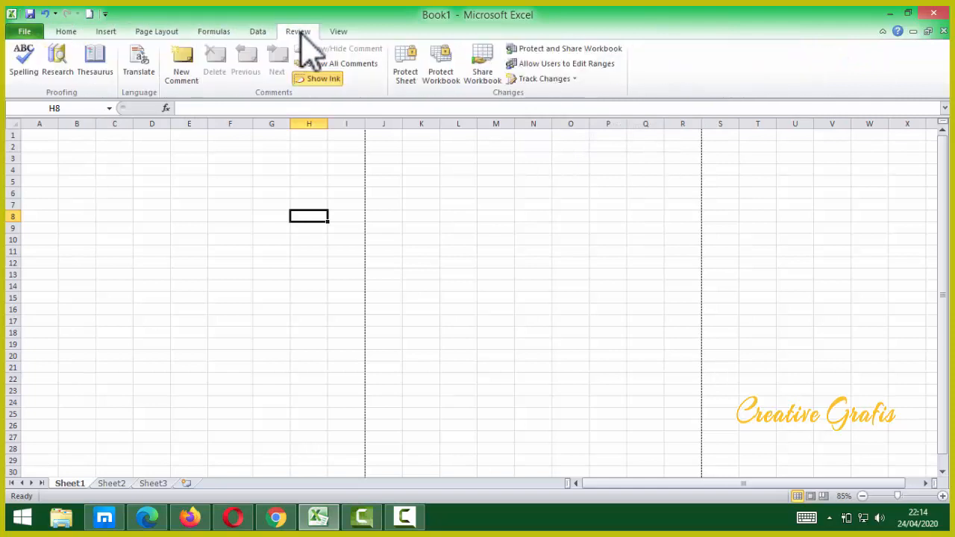
left_click(65, 32)
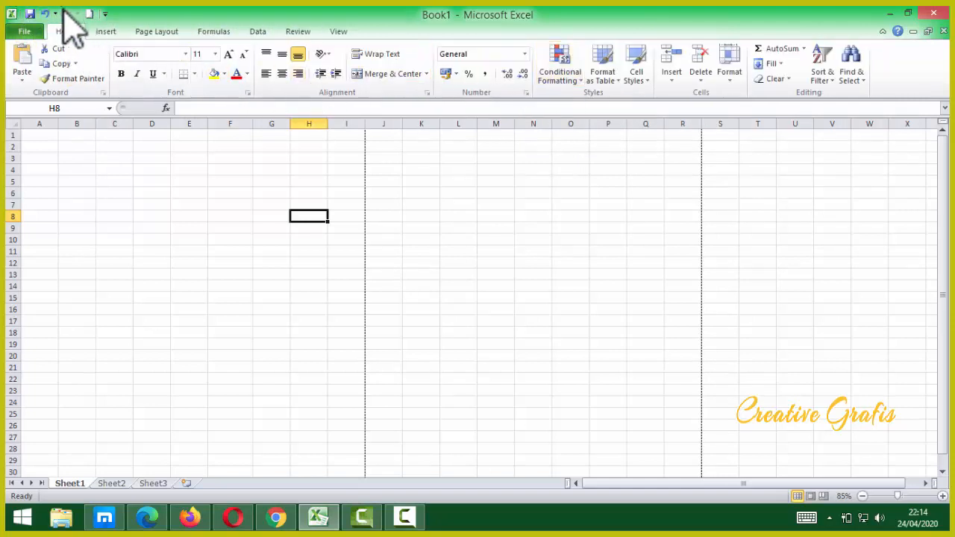
Add the Open command to the Quick Access Toolbar and review its list of available commands.
left_click(106, 14)
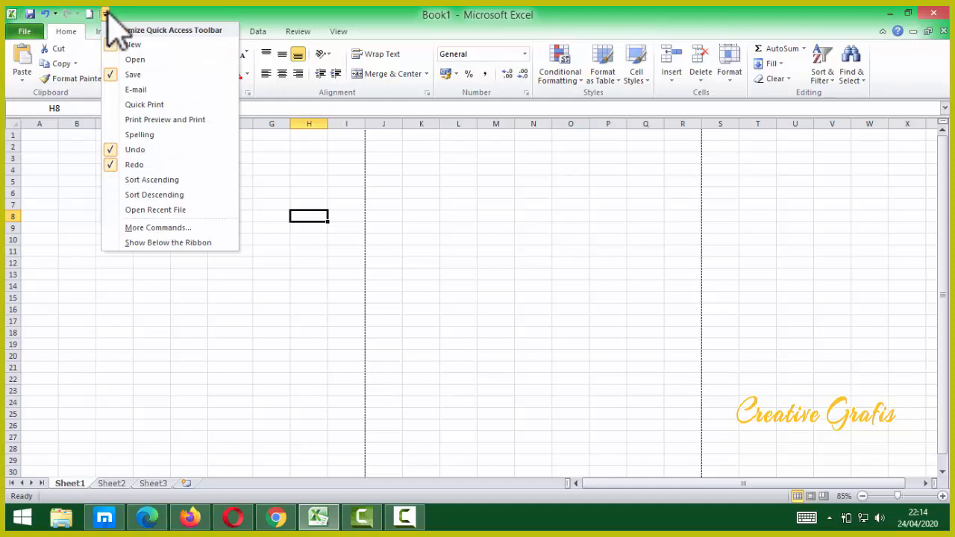
left_click(143, 8)
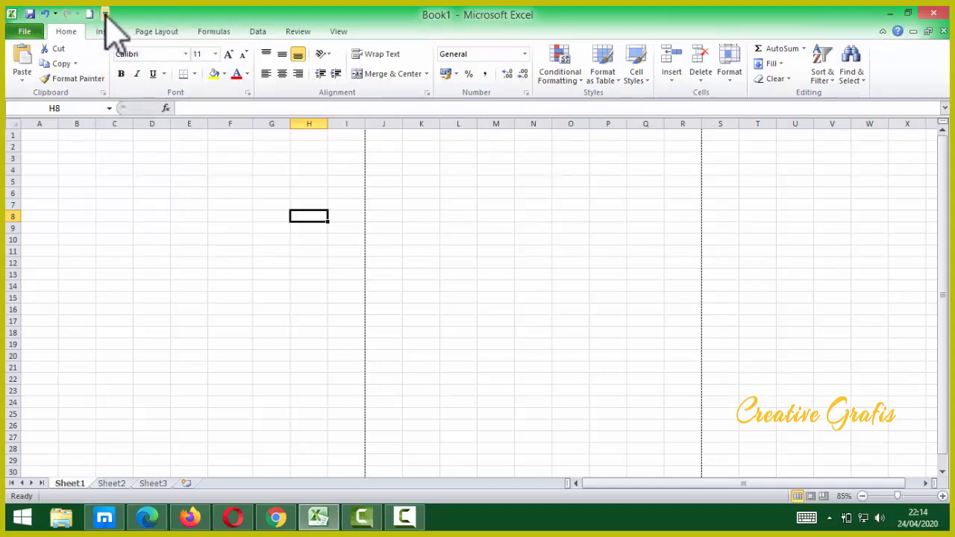
left_click(105, 14)
left_click(158, 60)
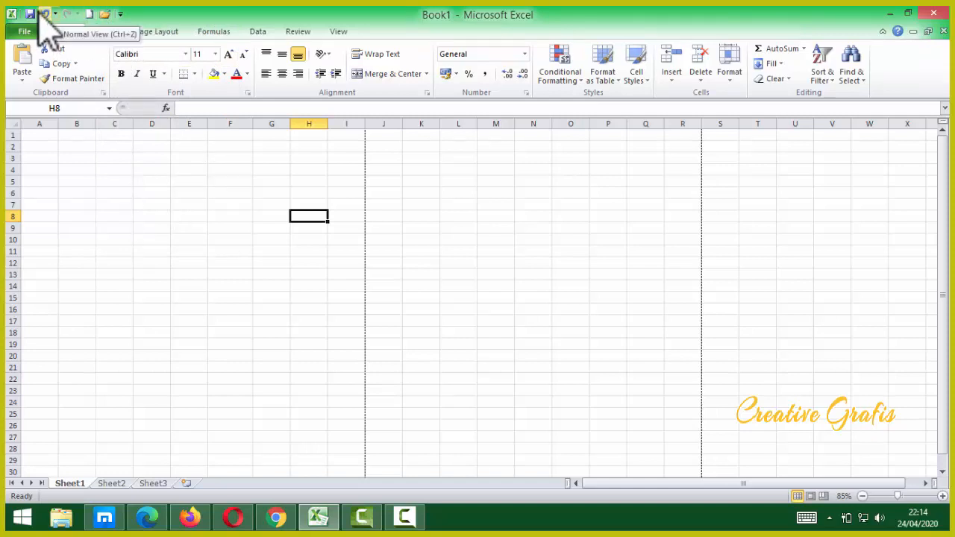
left_click(119, 14)
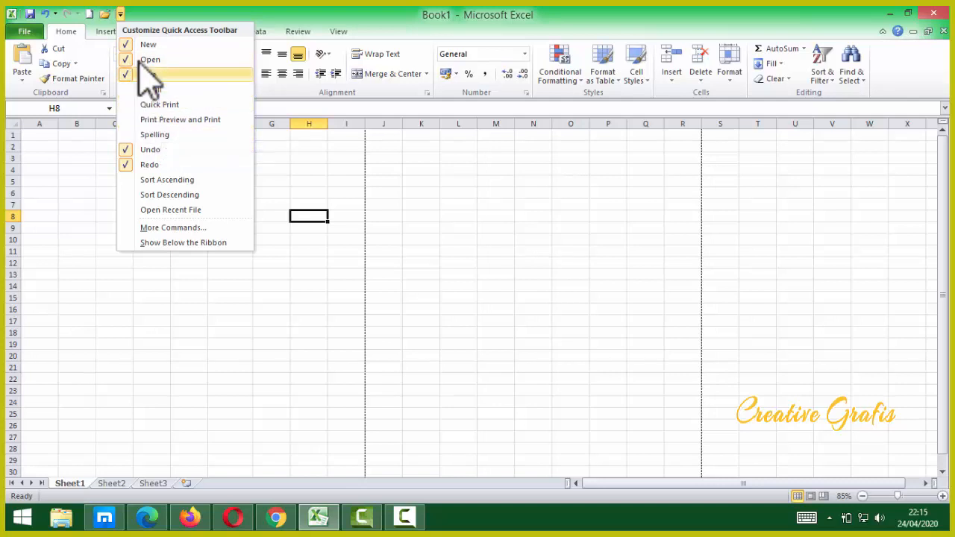
left_click(215, 9)
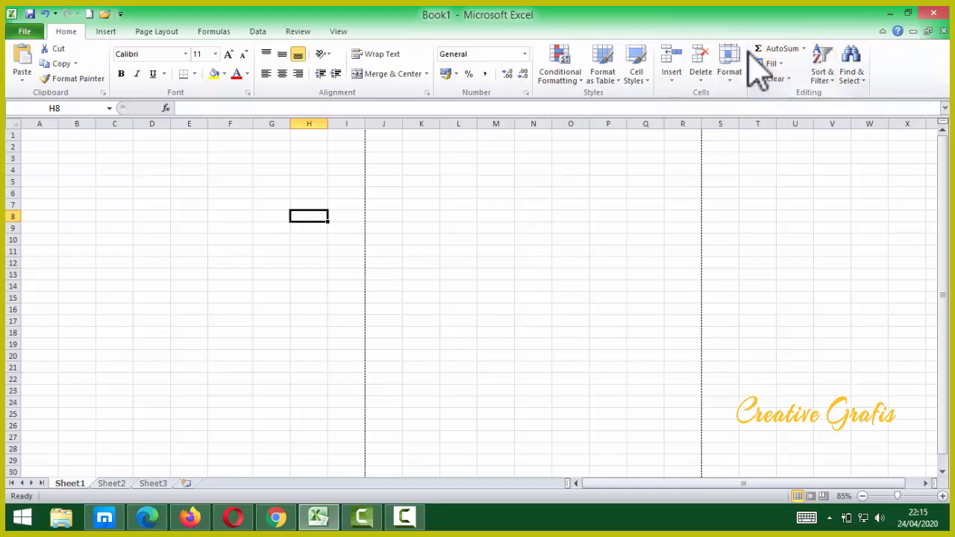
Examine the Insert commands, including the Shapes gallery and the built-in Equation gallery.
left_click(106, 33)
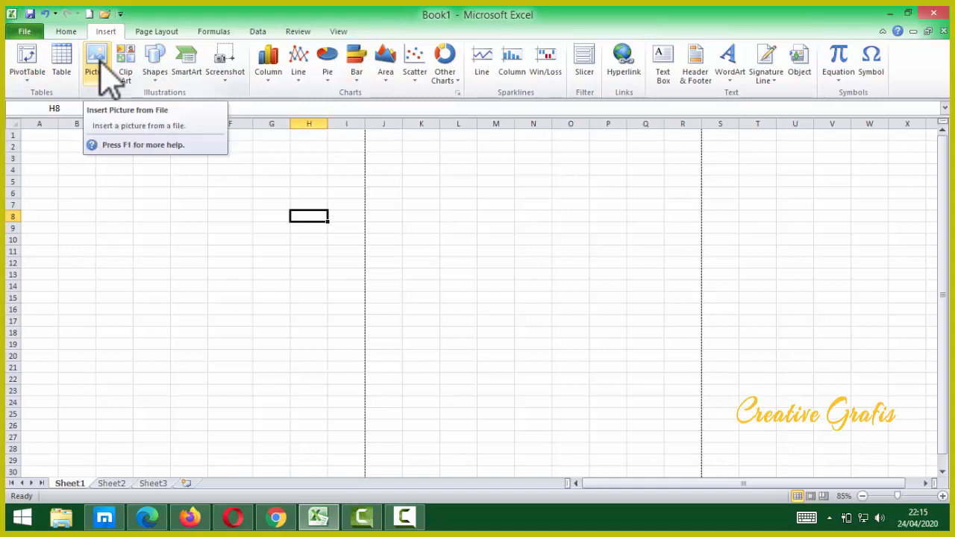
left_click(155, 68)
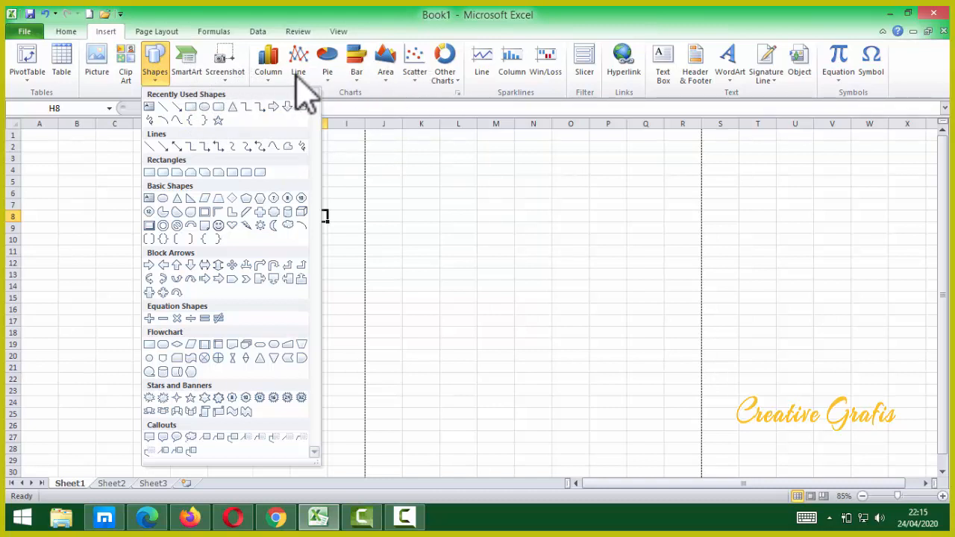
left_click(410, 27)
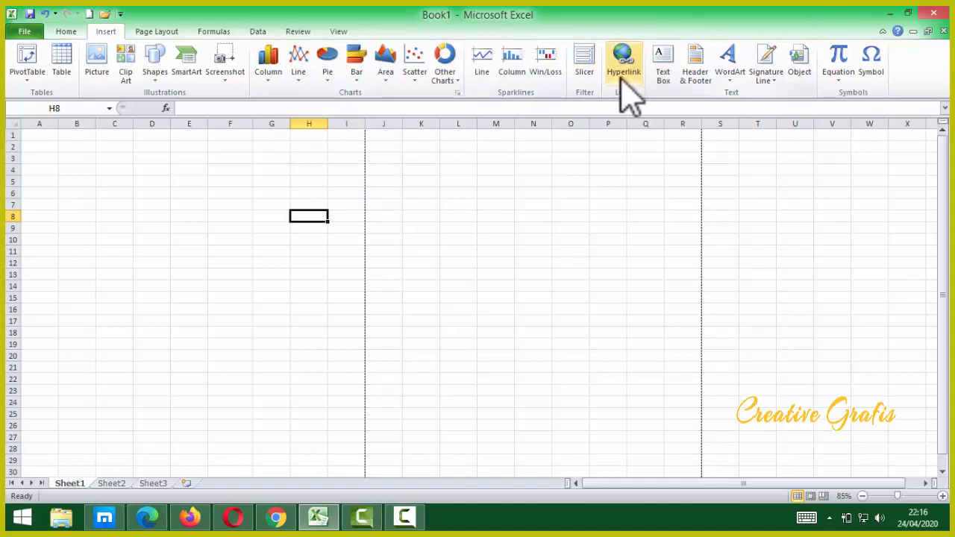
left_click(837, 80)
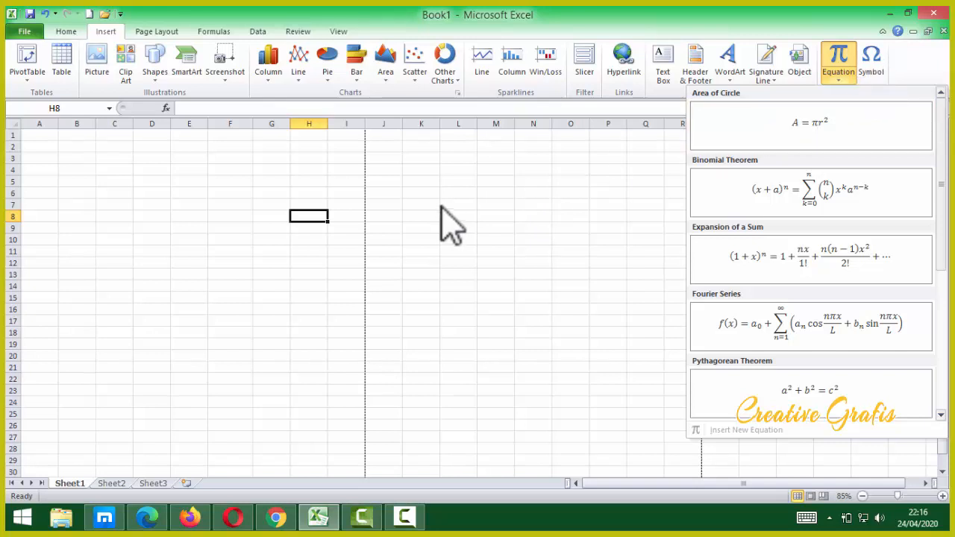
Look through the Page Layout, Formulas, Data, Review and View command sets.
left_click(288, 138)
left_click(158, 32)
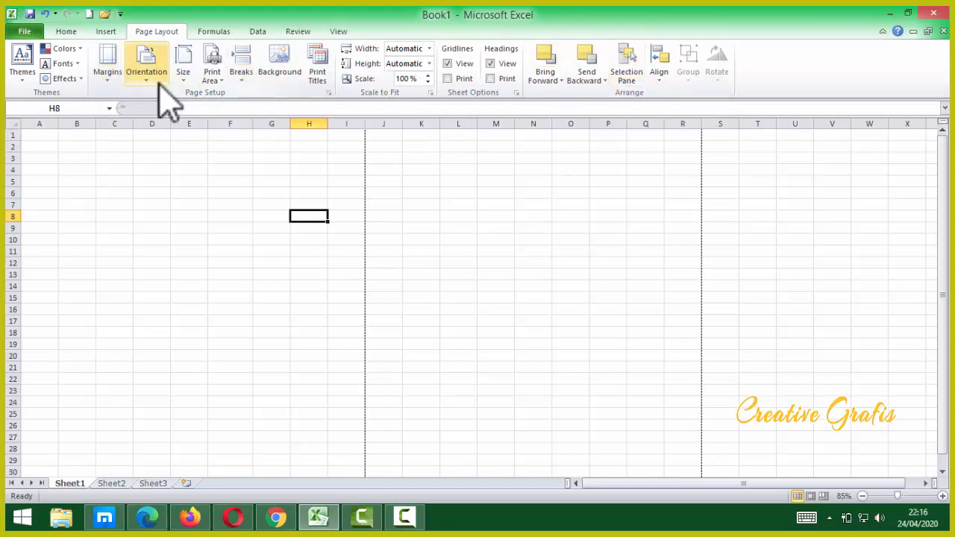
left_click(221, 84)
left_click(203, 36)
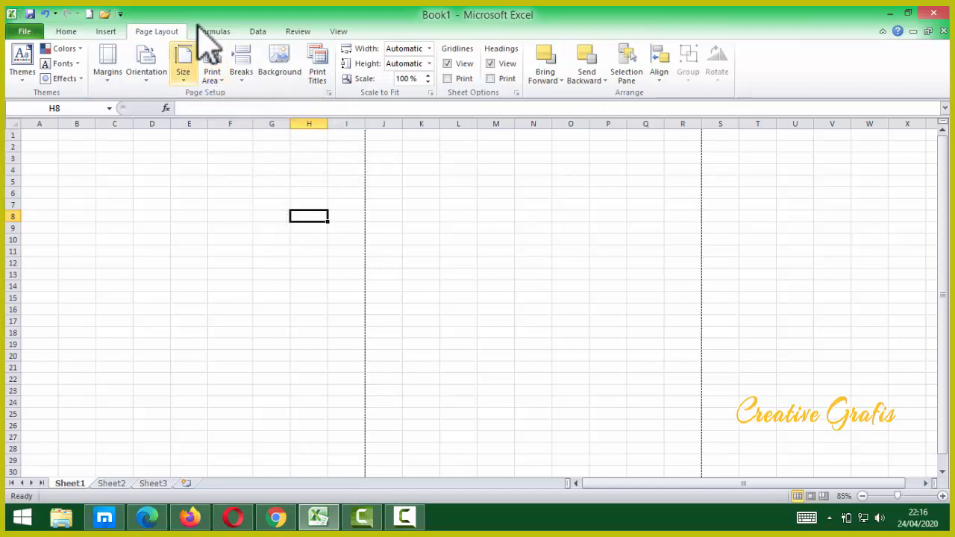
left_click(213, 34)
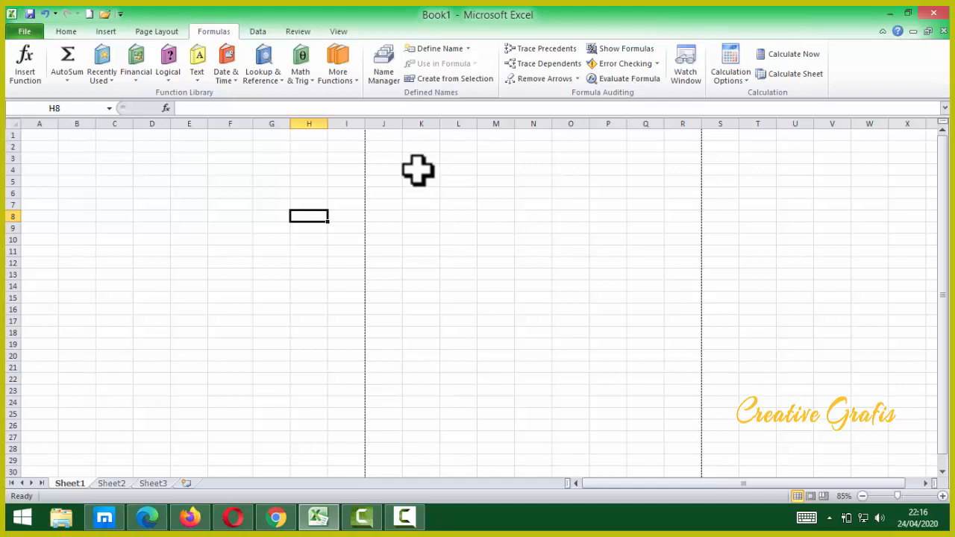
left_click(257, 31)
left_click(298, 31)
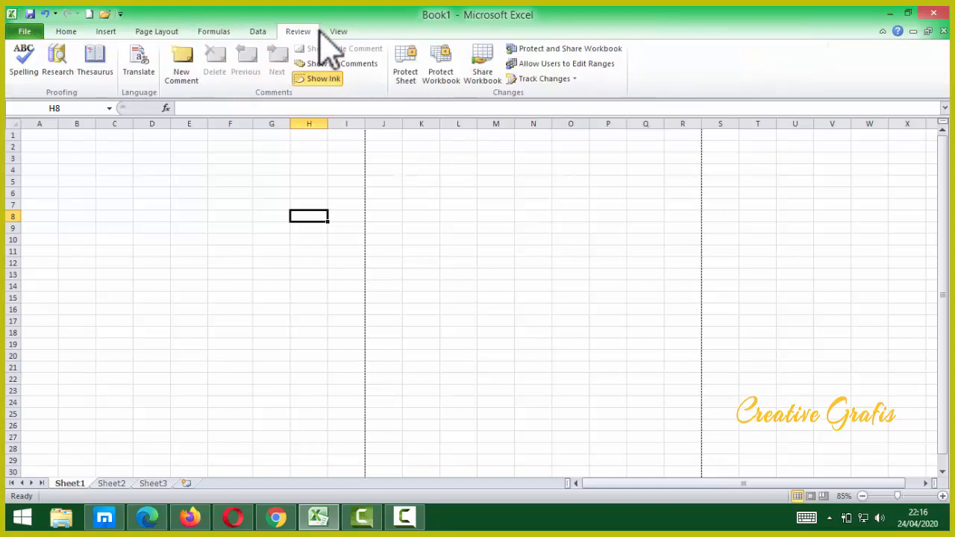
left_click(339, 31)
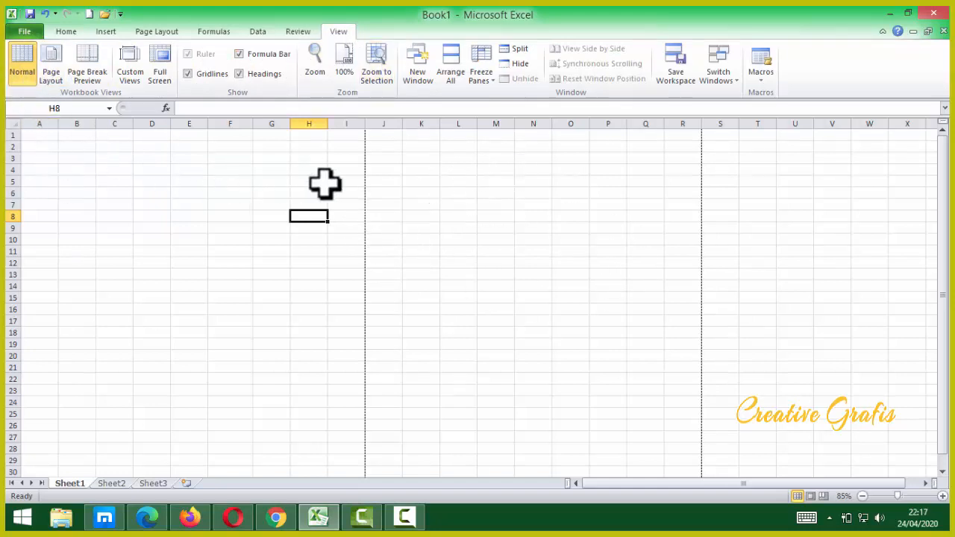
Display Sheet1 in Page Layout view and inspect its page from header to footer.
left_click(51, 74)
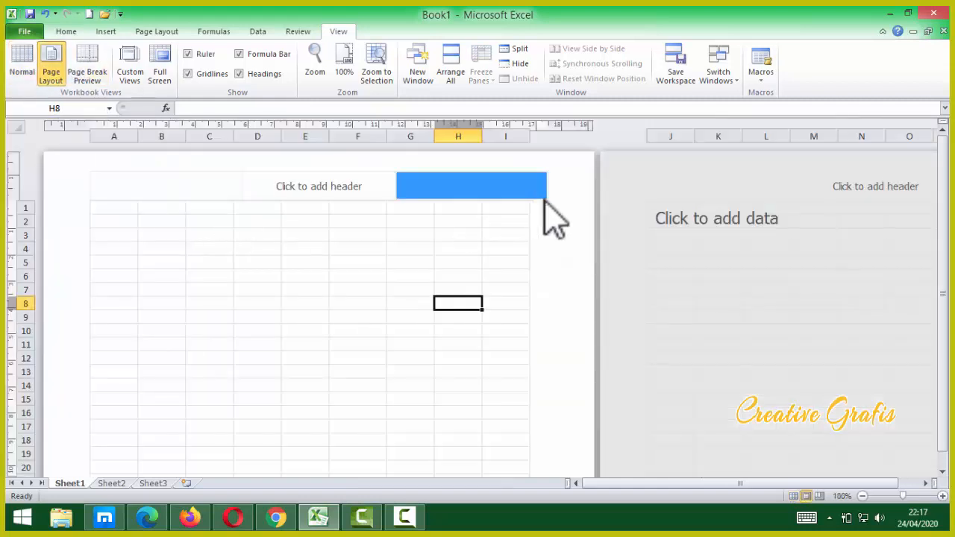
scroll(554, 315, "down", 12)
scroll(550, 366, "up", 3)
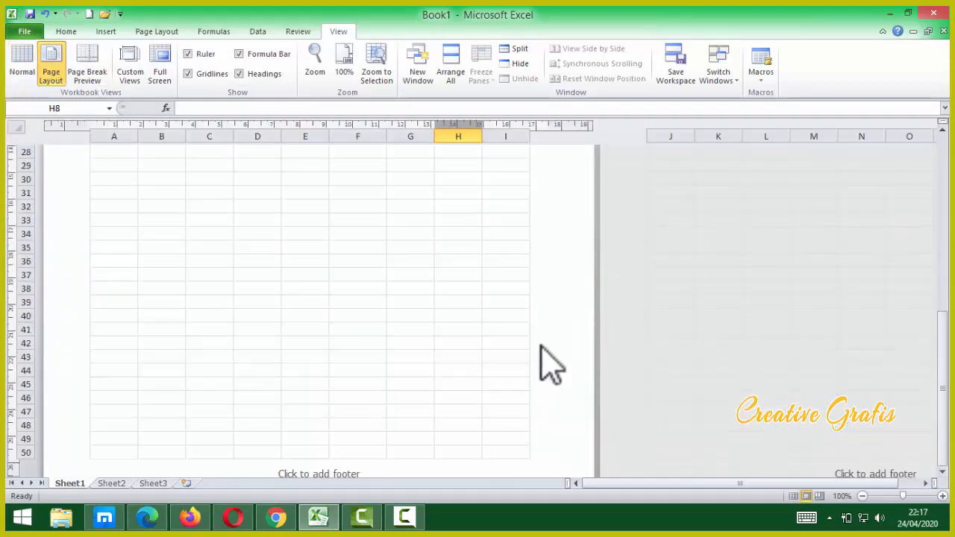
scroll(561, 266, "up", 8)
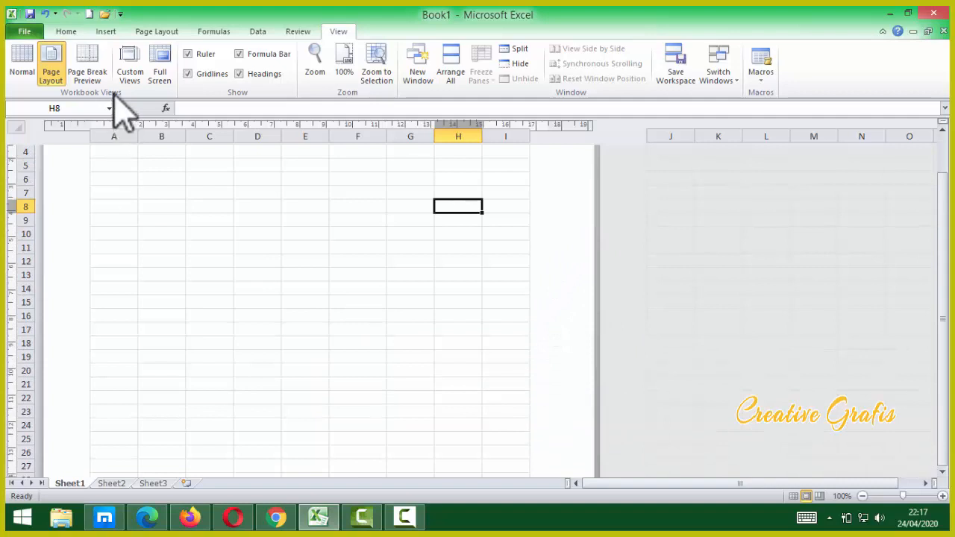
Display Sheet1 in Page Break Preview, dismiss the welcome message and try selecting cells there.
left_click(87, 67)
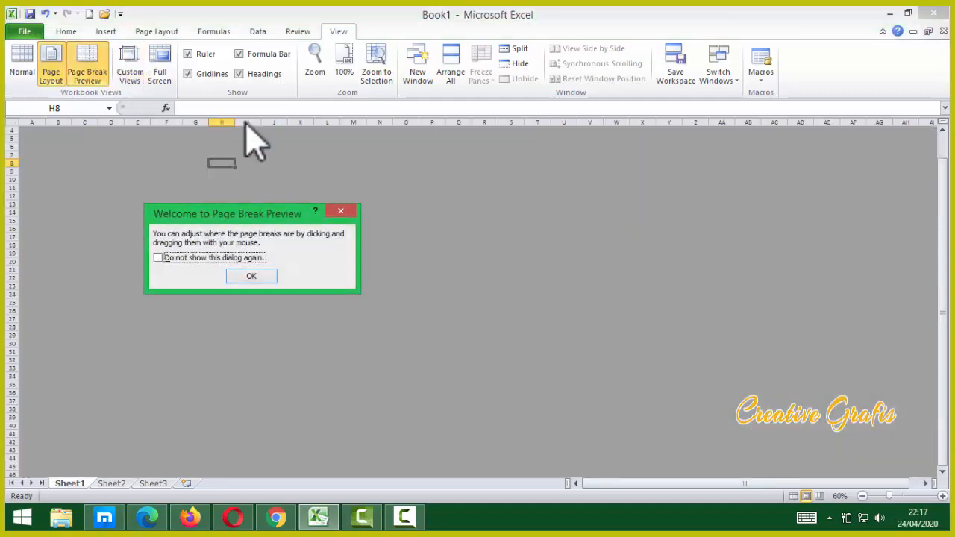
left_click(238, 277)
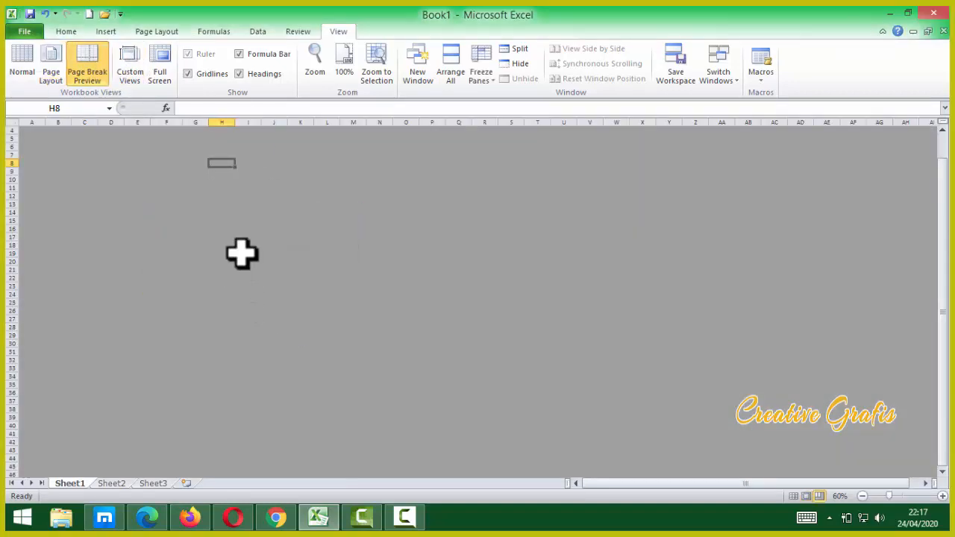
left_click(206, 161)
left_click(100, 155)
scroll(99, 154, "up", 1)
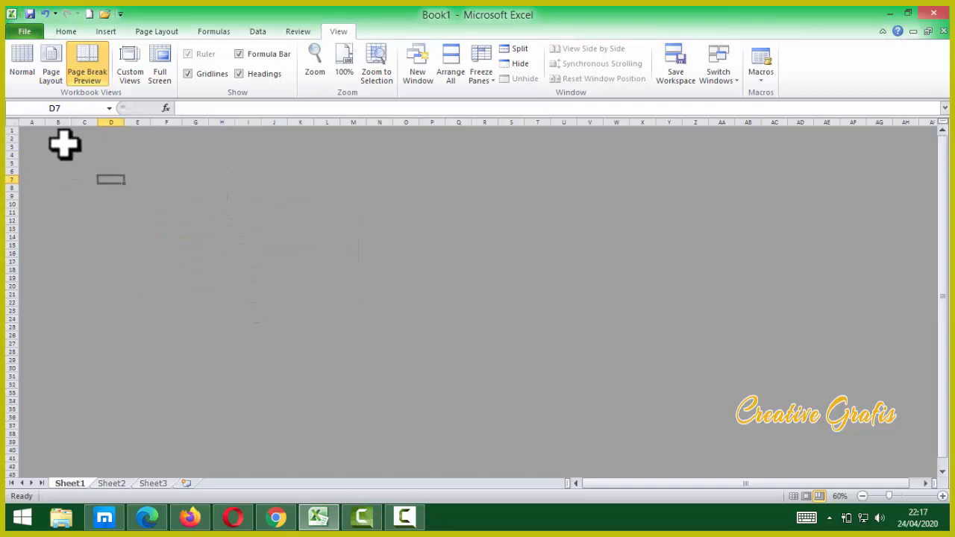
left_click_drag(64, 141, 420, 431)
left_click_drag(355, 310, 343, 288)
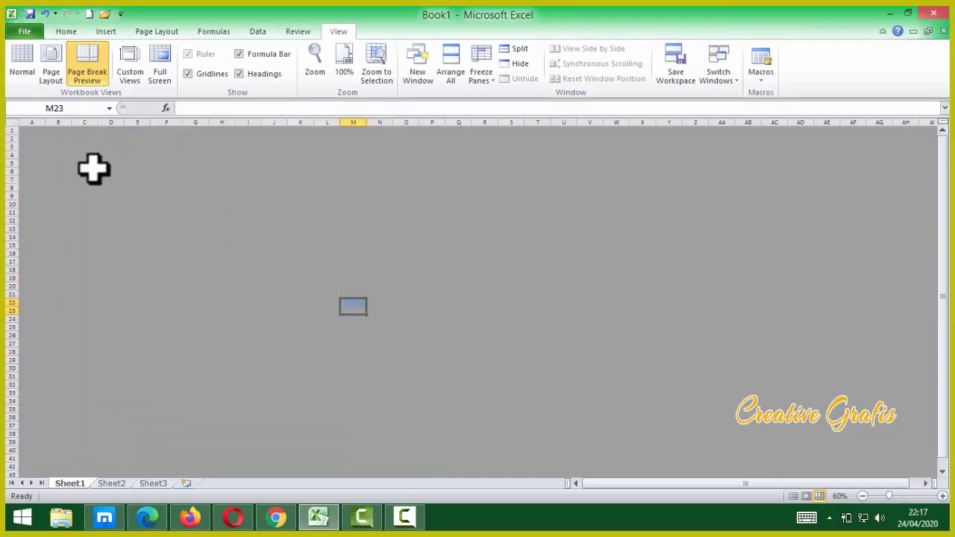
Return the worksheet to Normal view and select cell G5.
left_click(20, 62)
left_click(187, 273)
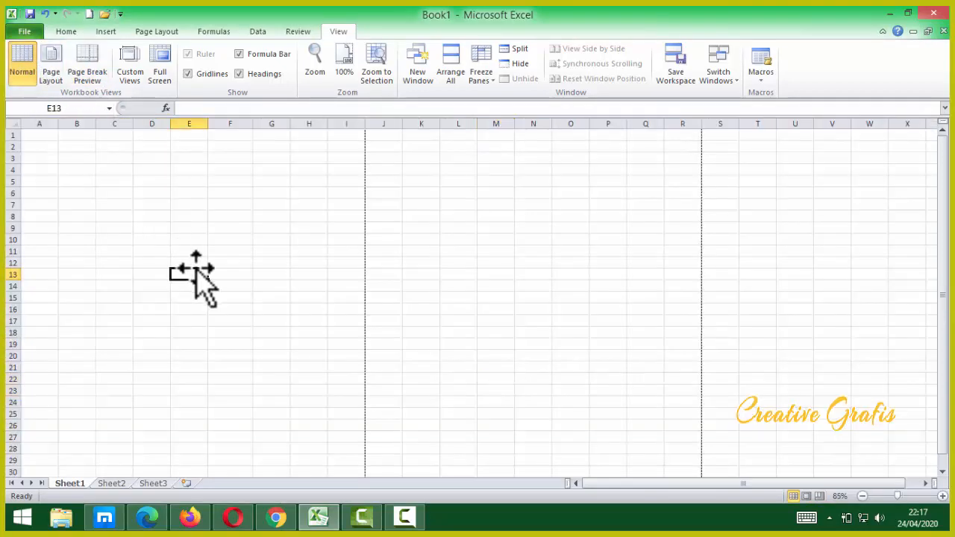
left_click(270, 181)
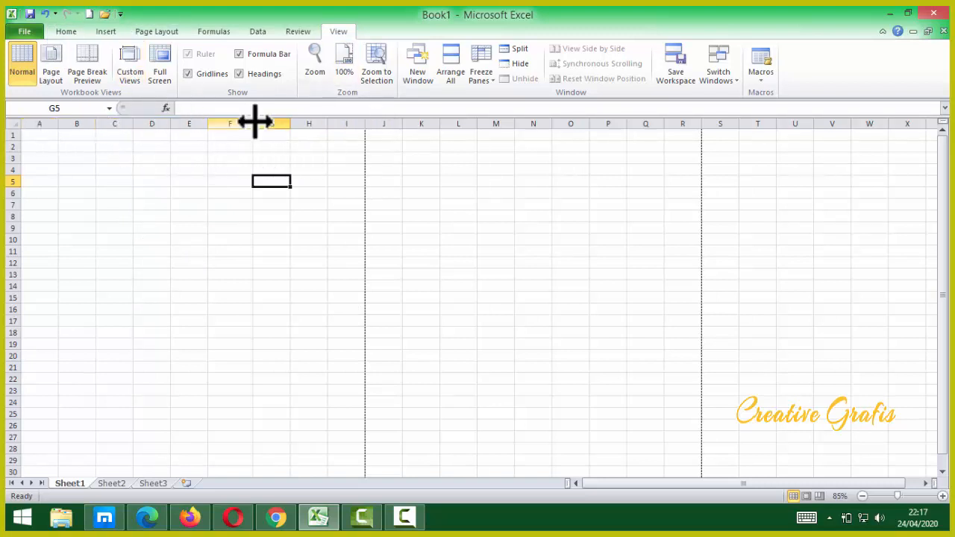
Hide the row and column headings, show them again and select cell G15.
left_click(240, 74)
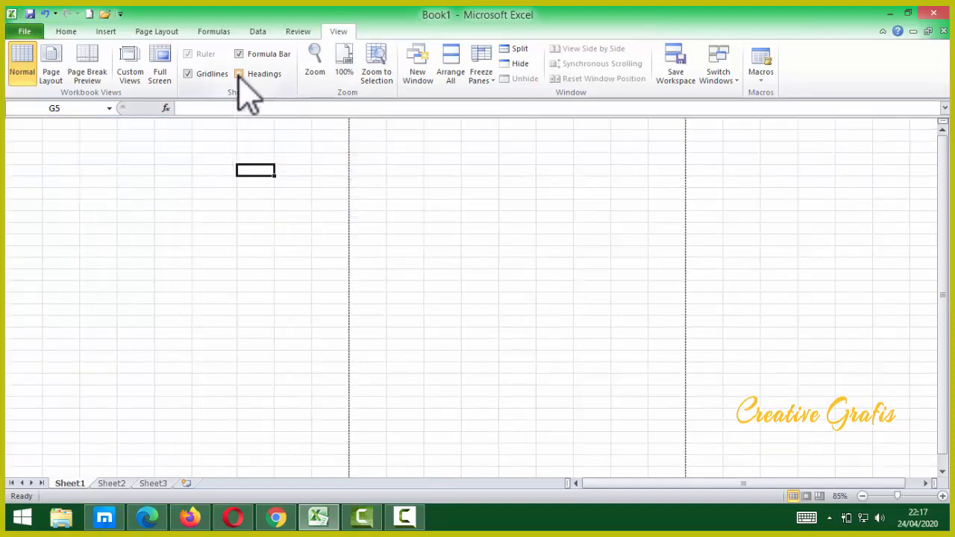
left_click(240, 75)
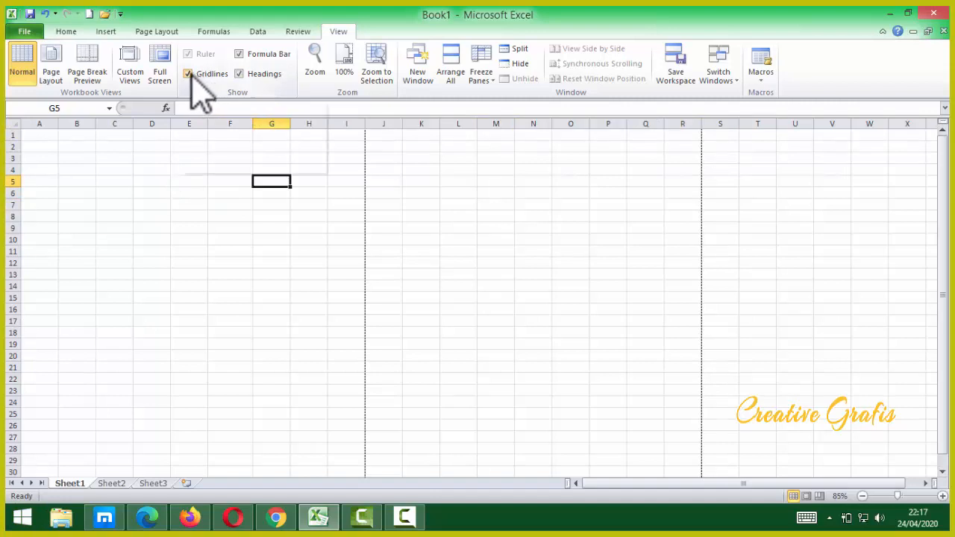
left_click(295, 216)
left_click(273, 297)
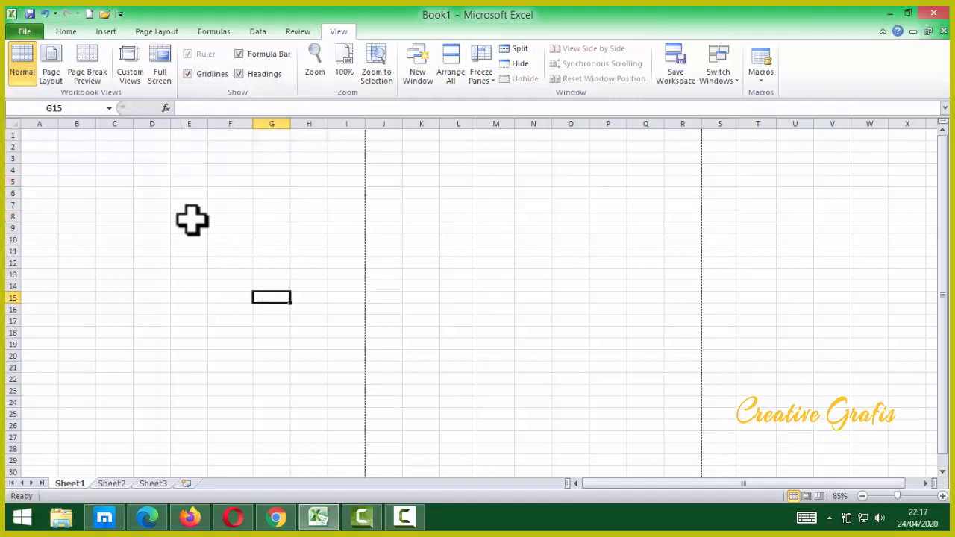
Zoom the worksheet to 115% and move the active cell down column F from F6 to F11.
left_click(267, 276)
type("v")
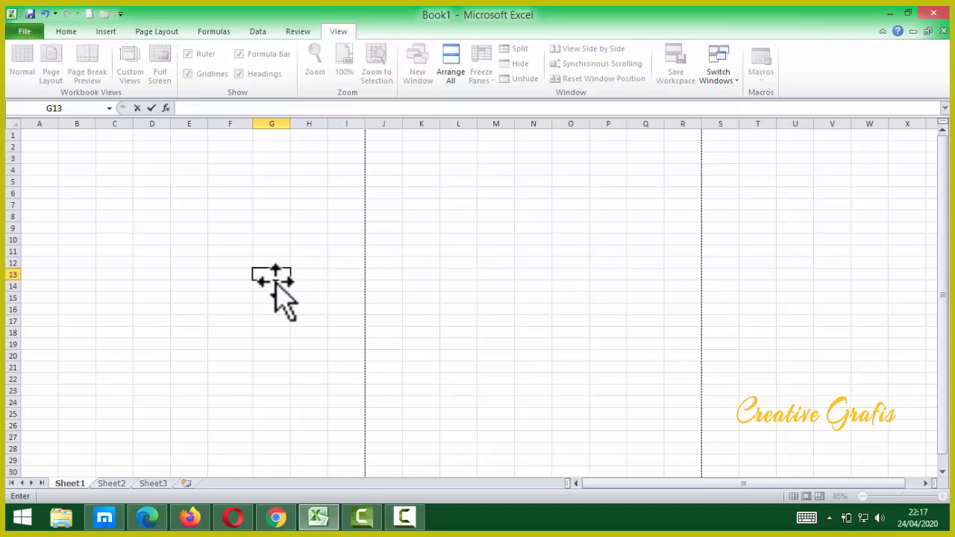
left_click(261, 254)
scroll(262, 255, "up", 2)
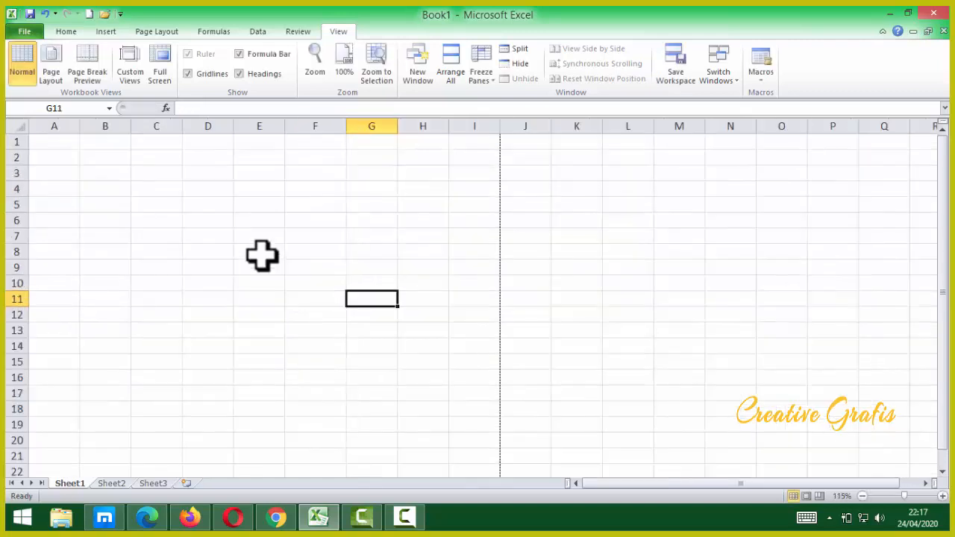
left_click(337, 220)
key("Down")
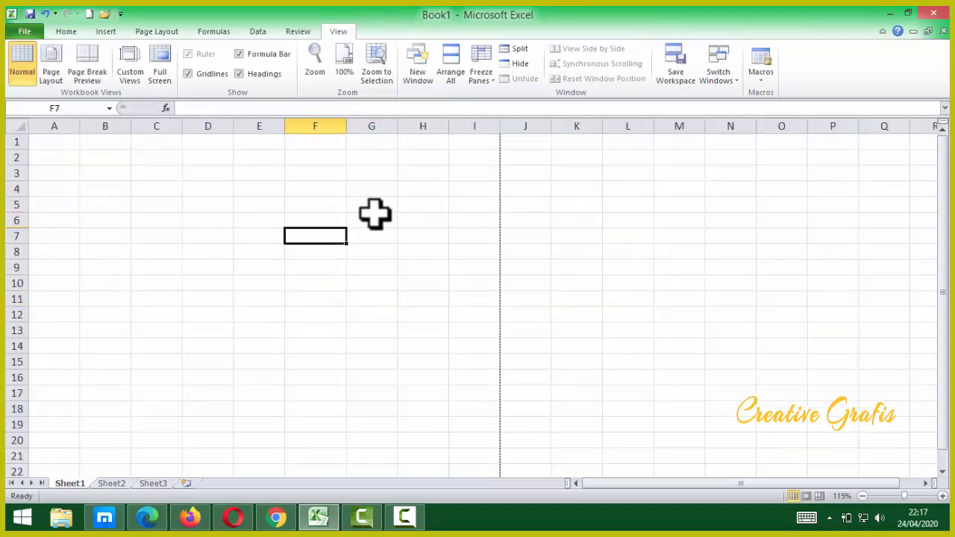
key("Down")
key("Down")
key("Down")
key("Down")
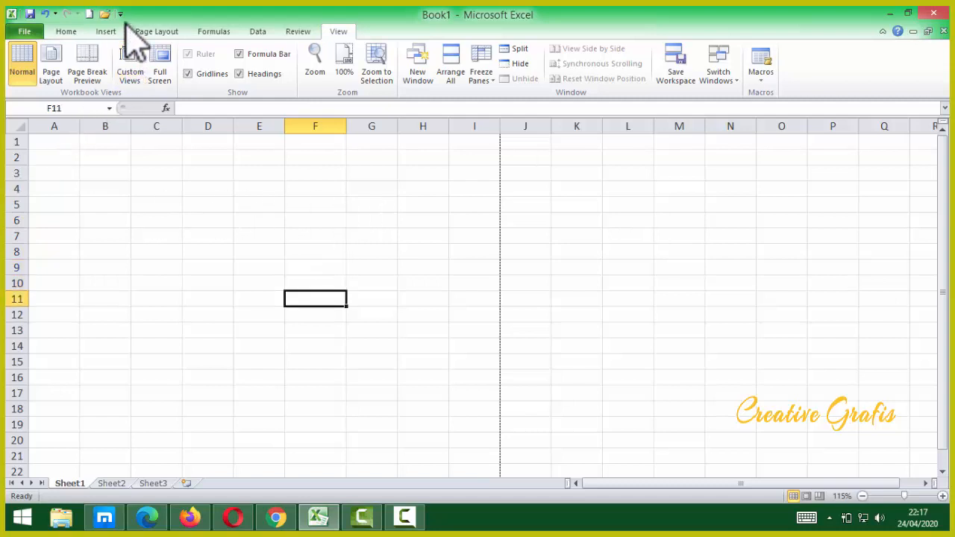
Hide the gridlines, select the ranges F6:I13 and D4:H12, and show the gridlines again.
left_click(188, 74)
left_click_drag(321, 213, 473, 333)
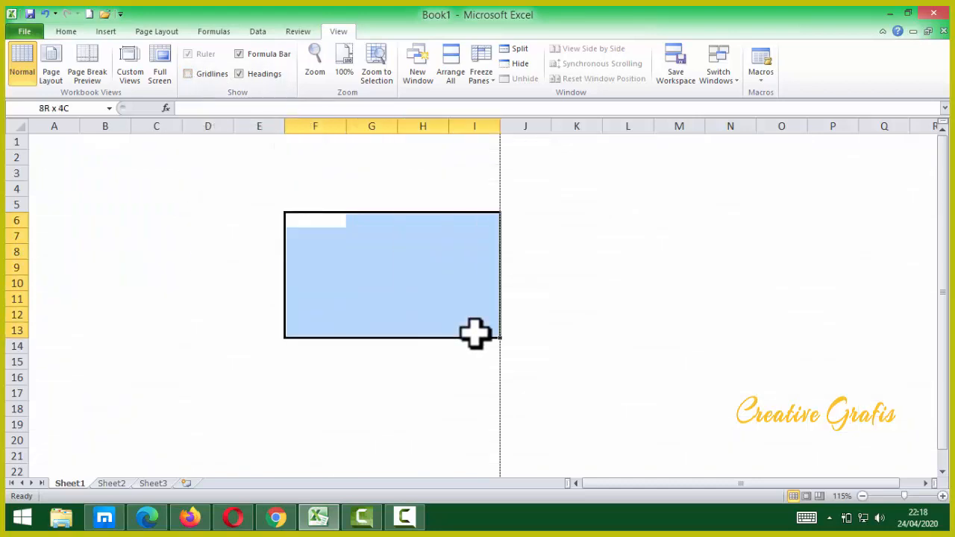
left_click_drag(216, 198, 358, 305)
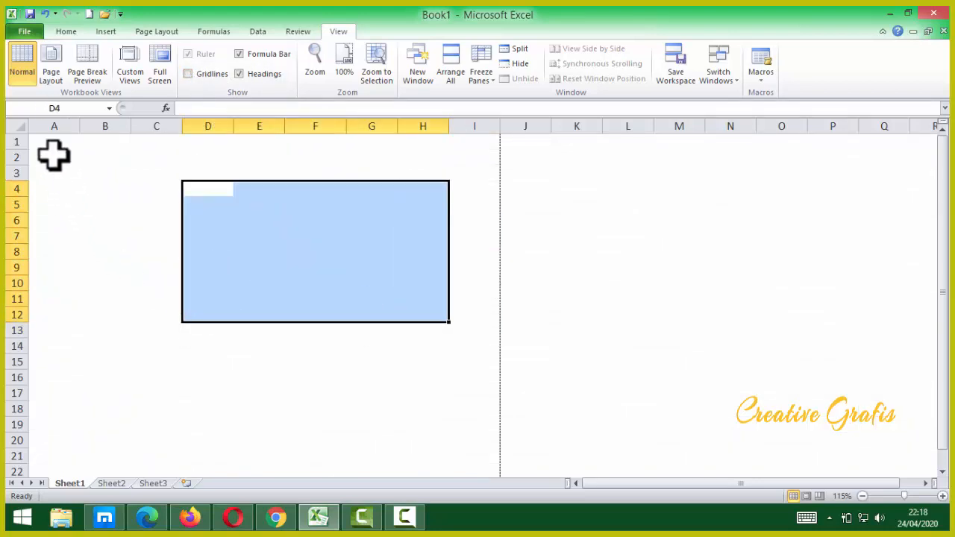
left_click(188, 74)
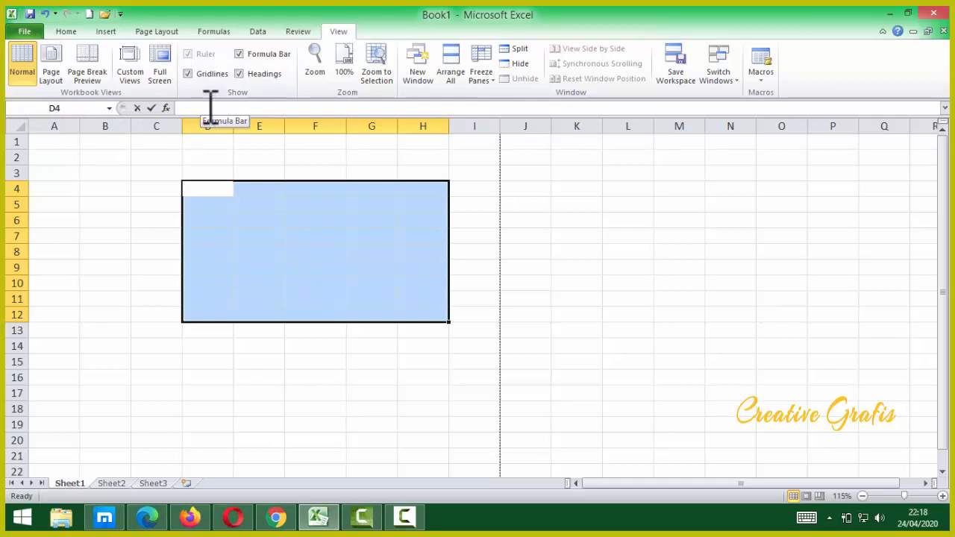
Hide the formula bar, show it again and select cell B9.
left_click(240, 54)
left_click(240, 54)
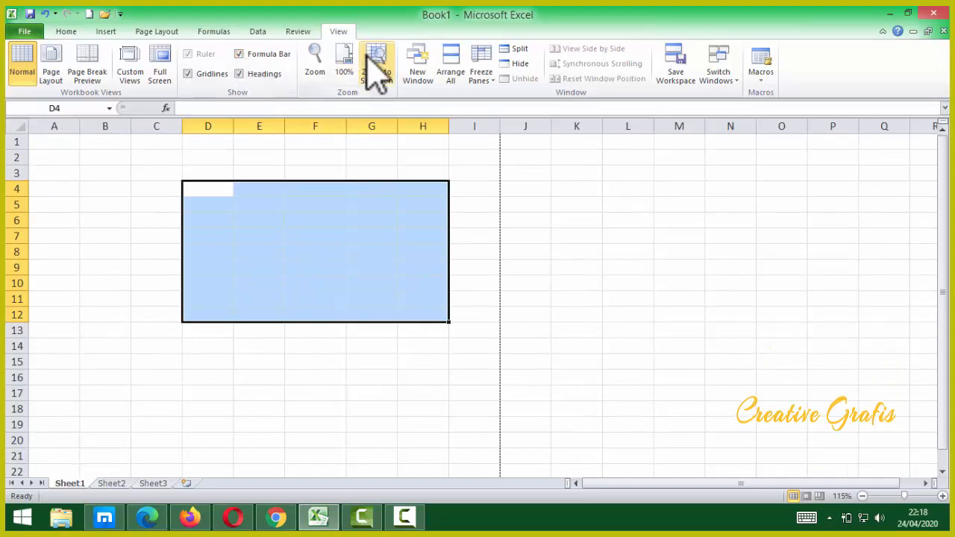
left_click(88, 267)
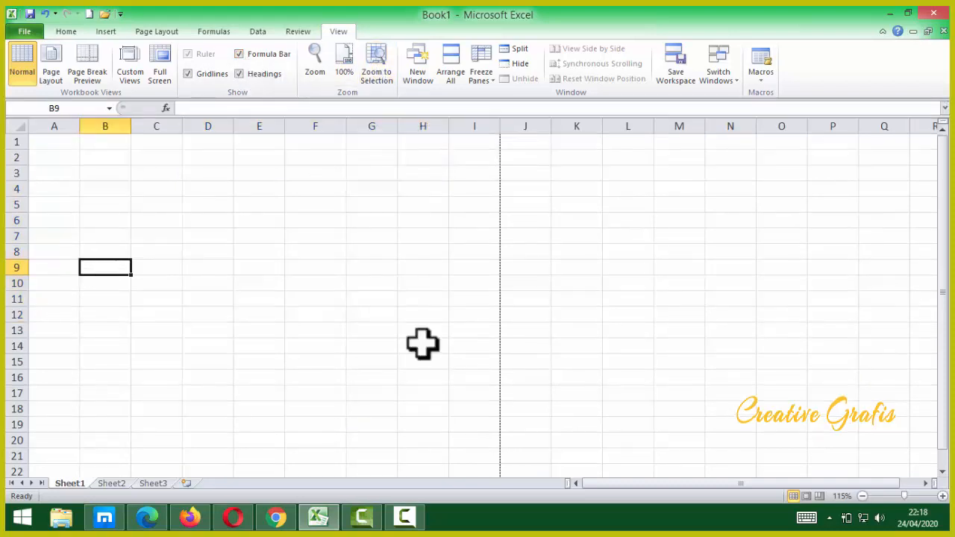
mouse_move(942, 232)
left_mouse_down()
mouse_move(944, 292)
mouse_move(946, 216)
left_mouse_up()
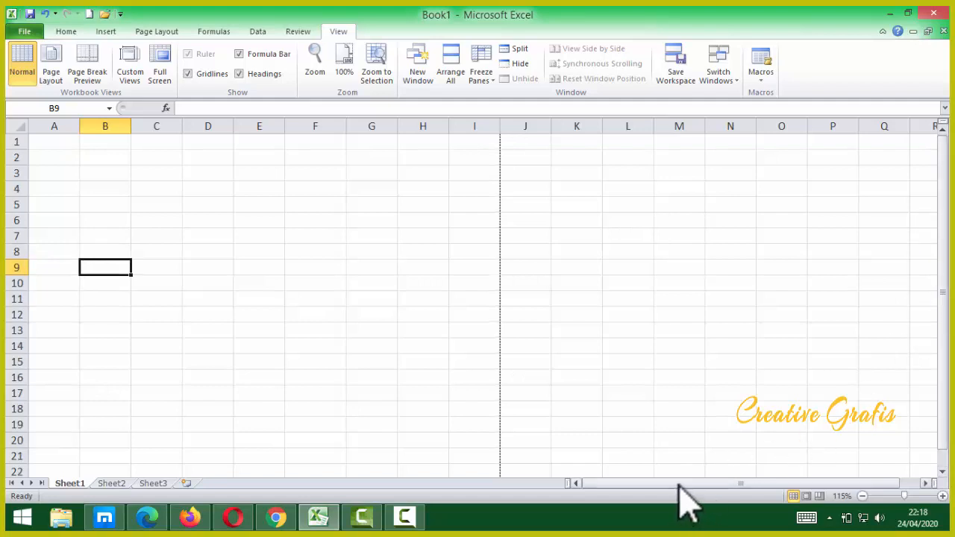
mouse_move(678, 484)
left_mouse_down()
mouse_move(720, 482)
mouse_move(675, 483)
left_mouse_up()
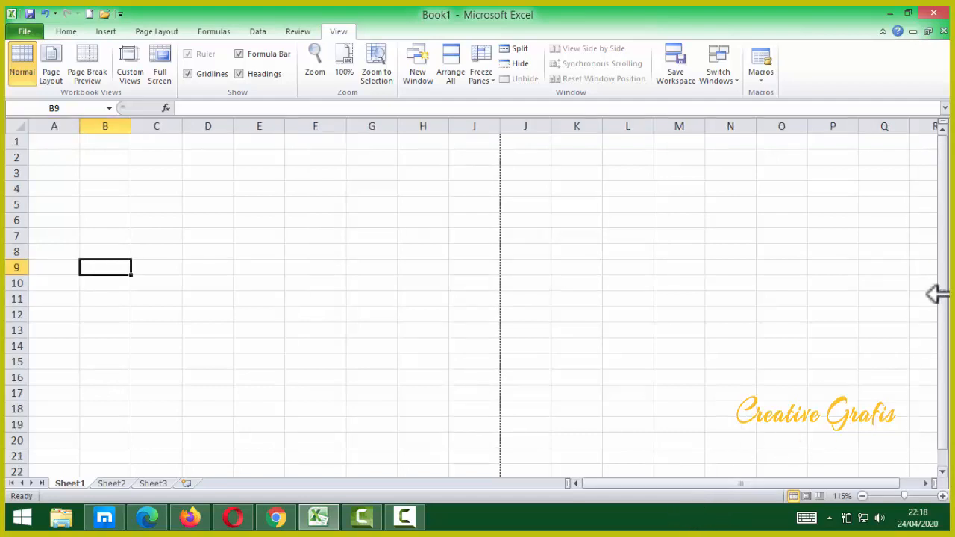
mouse_move(944, 313)
left_mouse_down()
mouse_move(943, 328)
mouse_move(937, 294)
mouse_move(940, 331)
mouse_move(944, 300)
left_mouse_up()
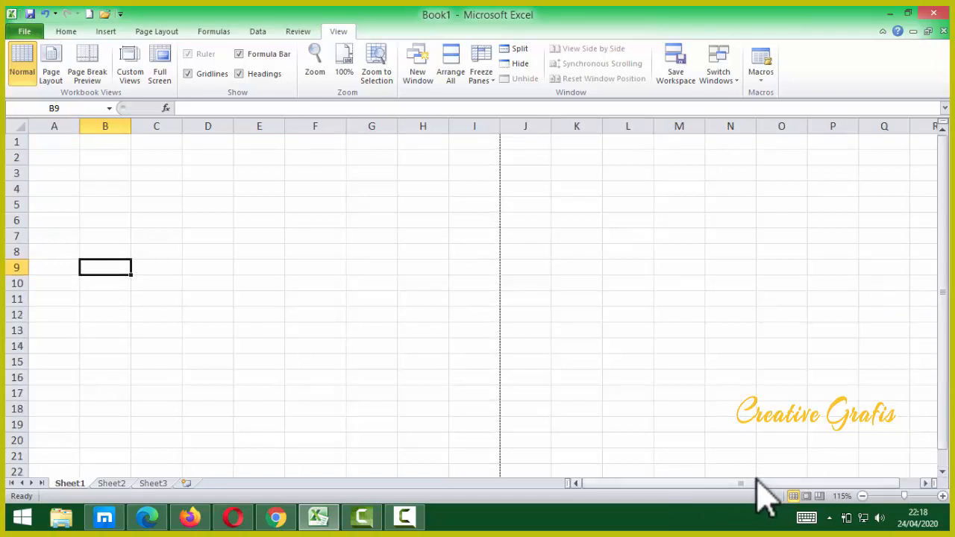
left_click_drag(712, 483, 670, 490)
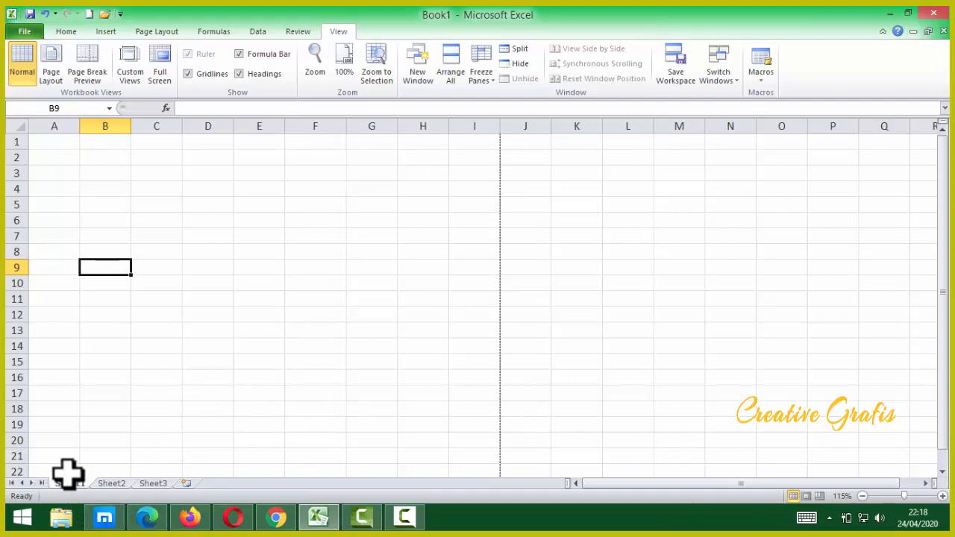
View the worksheets Sheet2 and Sheet3 in turn, returning to Sheet1.
left_click(104, 483)
left_click(152, 483)
left_click(71, 474)
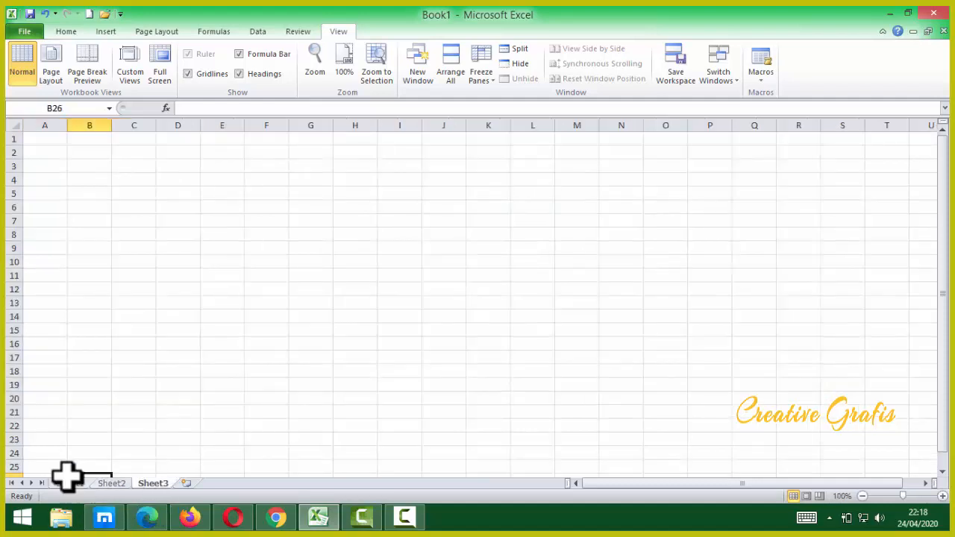
left_click(71, 483)
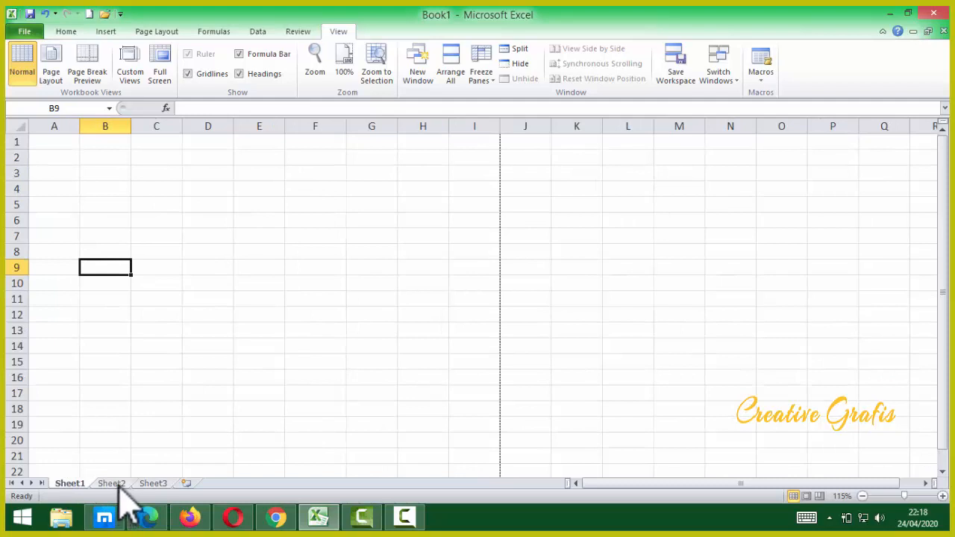
left_click(118, 483)
left_click(151, 483)
left_click(78, 483)
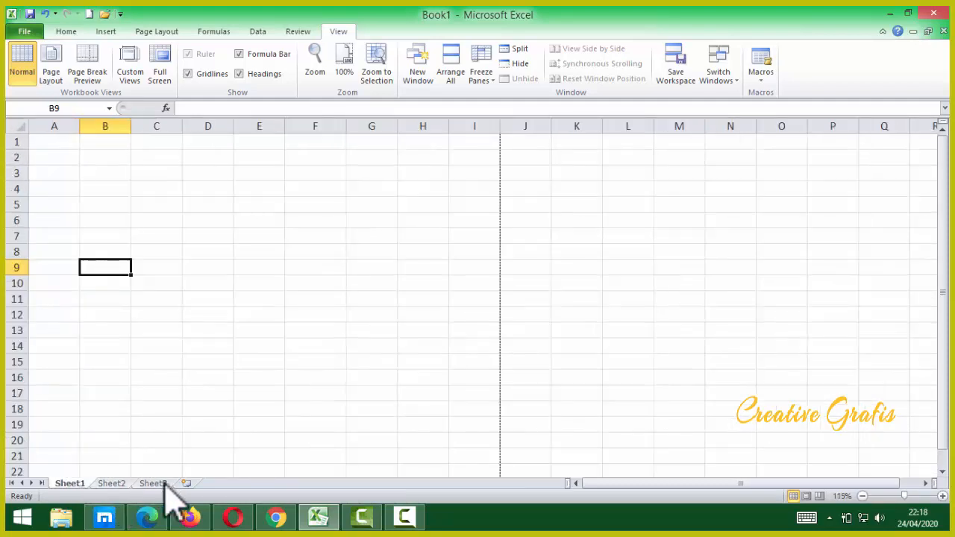
Add two new worksheets after Sheet3, and go through Sheet1 and Sheet2 to Sheet3.
left_click(186, 484)
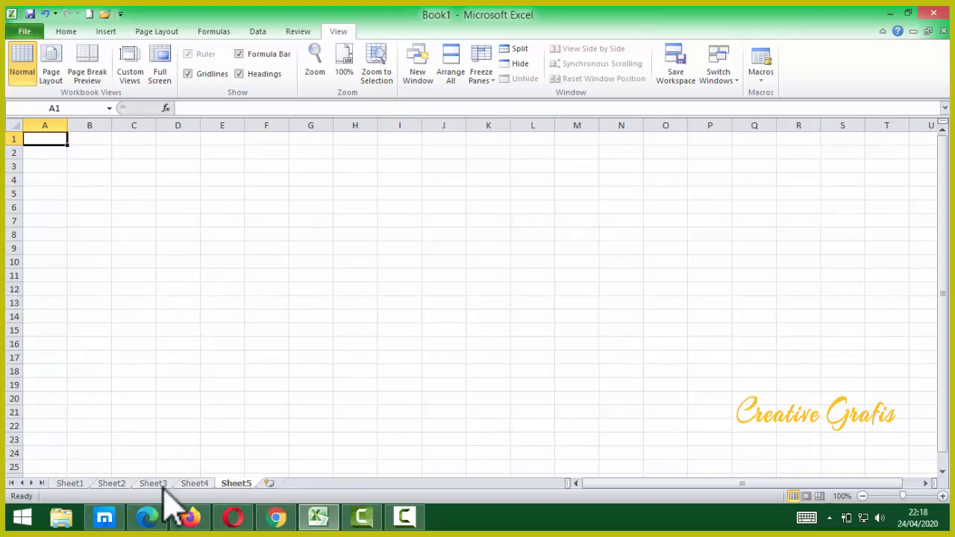
left_click(71, 483)
left_click(112, 483)
left_click(151, 483)
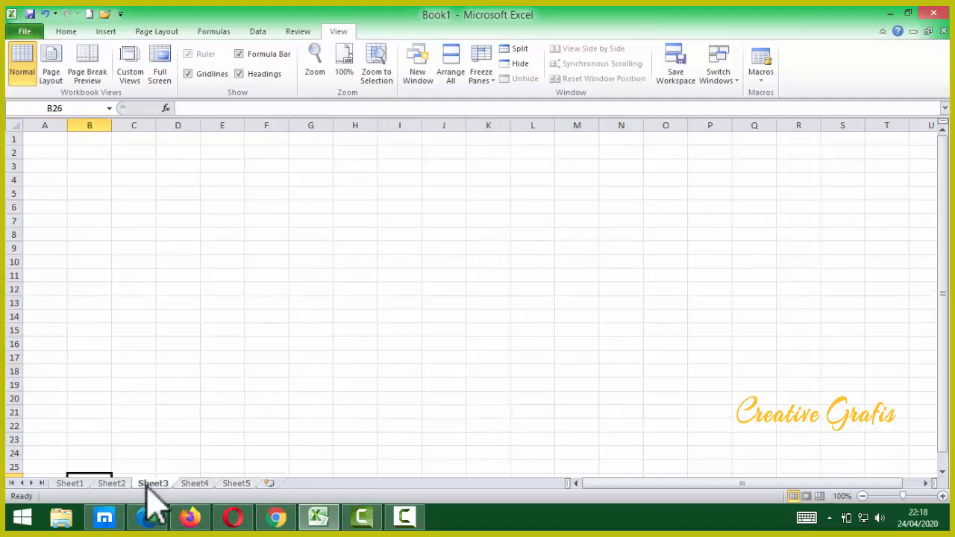
Return to Sheet1 and select cells B6 and C13 in turn.
left_click(69, 483)
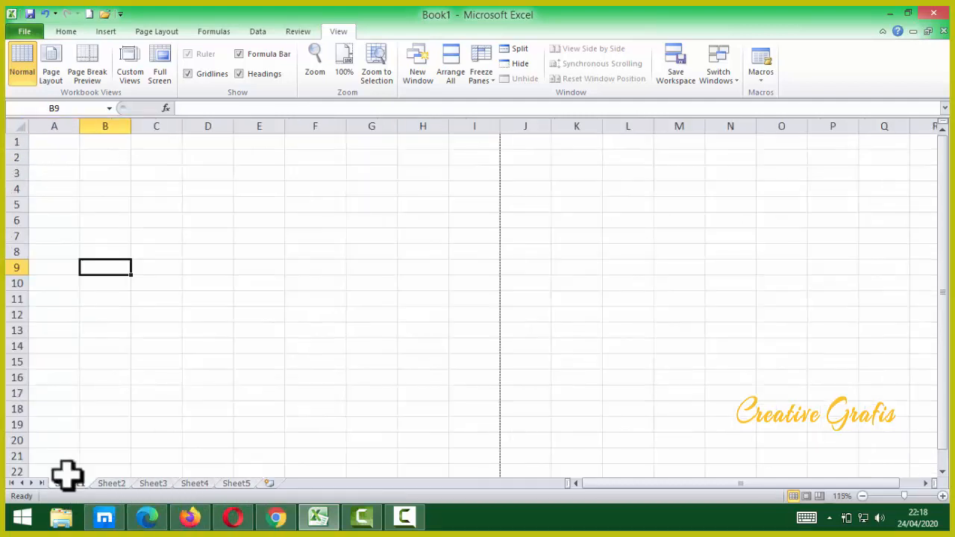
left_click(116, 220)
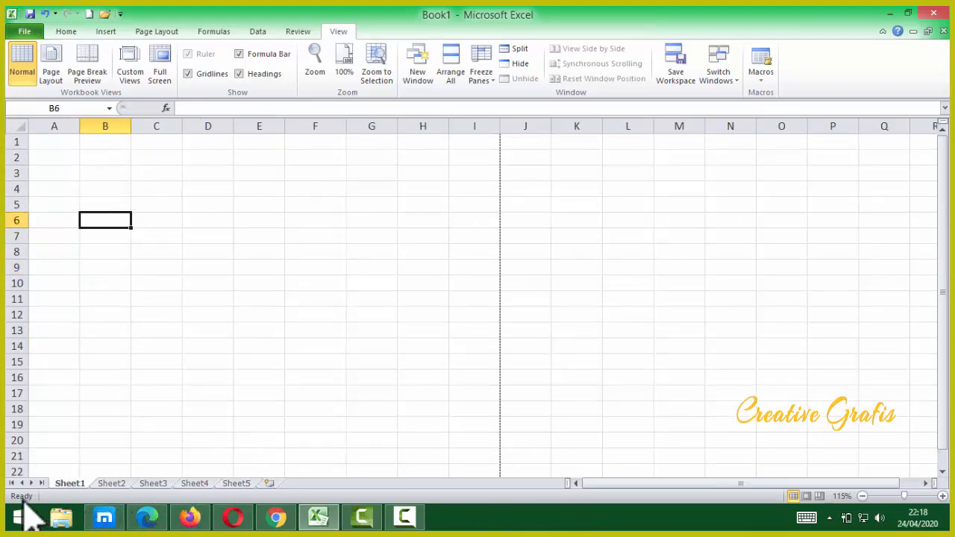
left_click(158, 332)
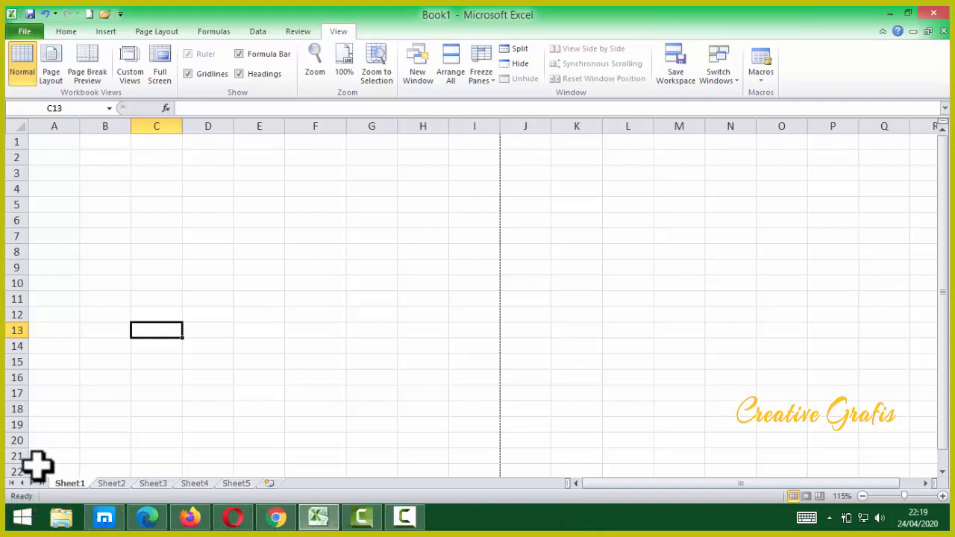
Zoom Sheet1 out to 110%, set its magnification to 100%, and select cells E10 and D6 in turn.
left_click(861, 496)
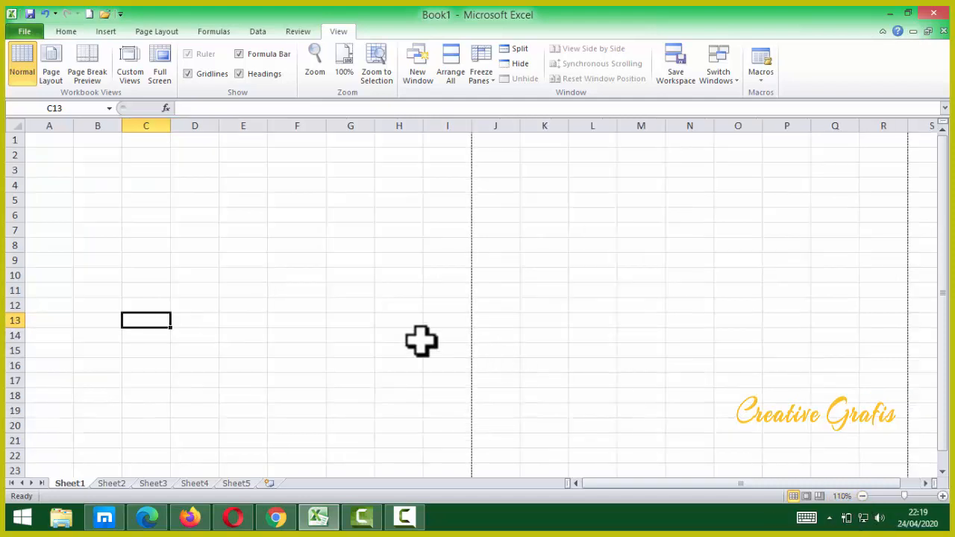
left_click(315, 65)
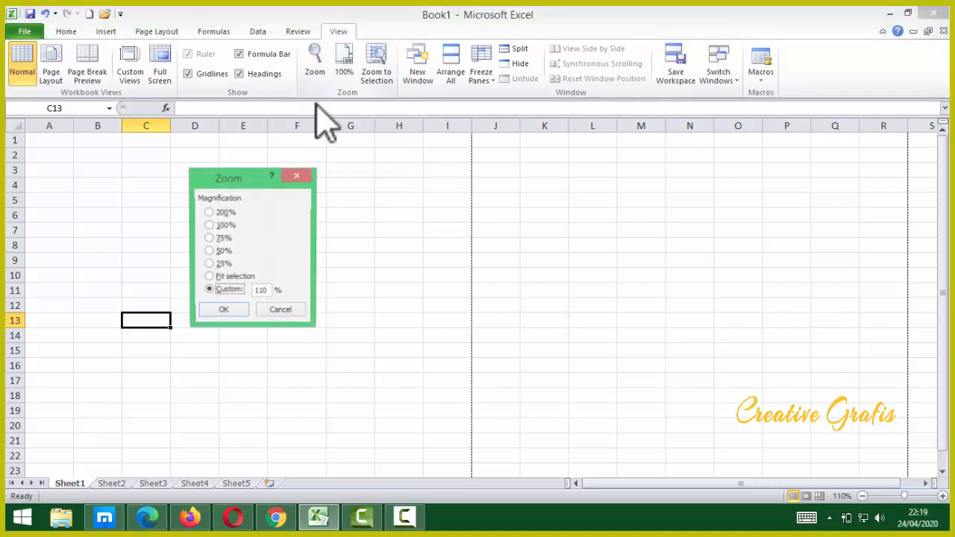
left_click(225, 225)
left_click(222, 311)
left_click(233, 260)
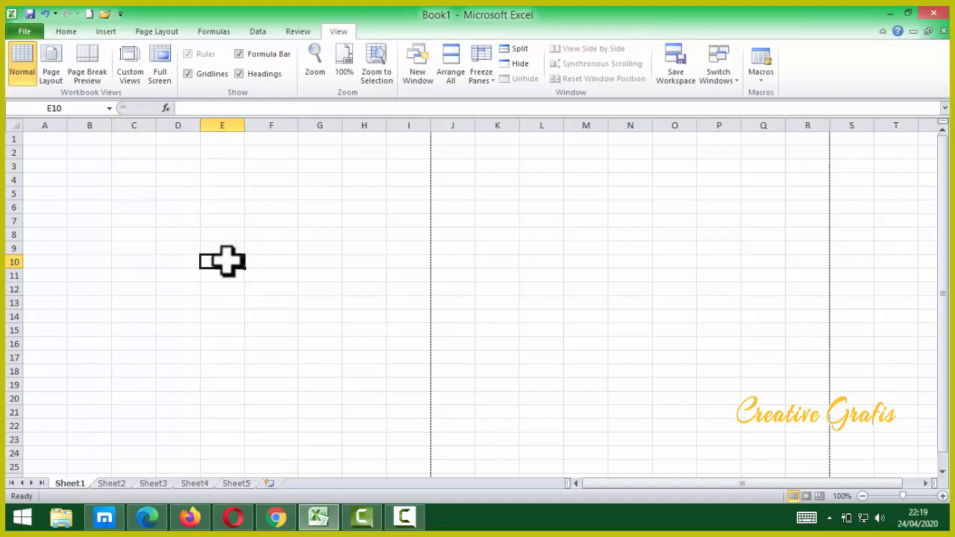
left_click(173, 209)
Open the Excel Options and view the General and Formulas settings.
left_click(15, 33)
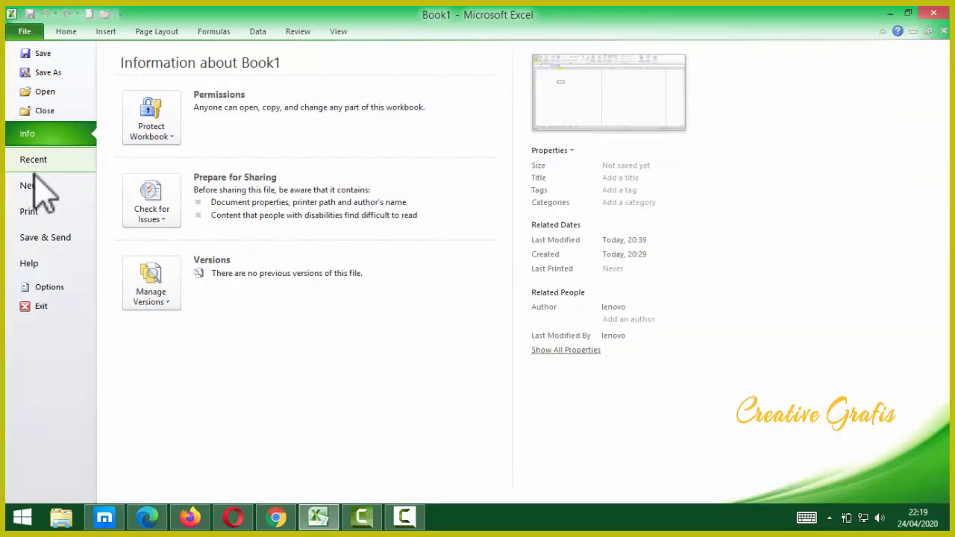
left_click(47, 288)
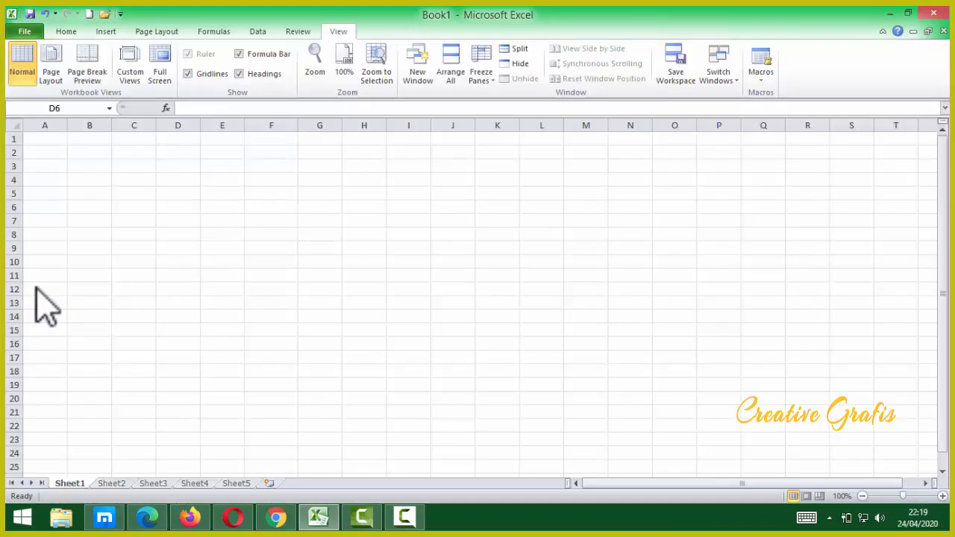
left_click_drag(456, 43, 455, 55)
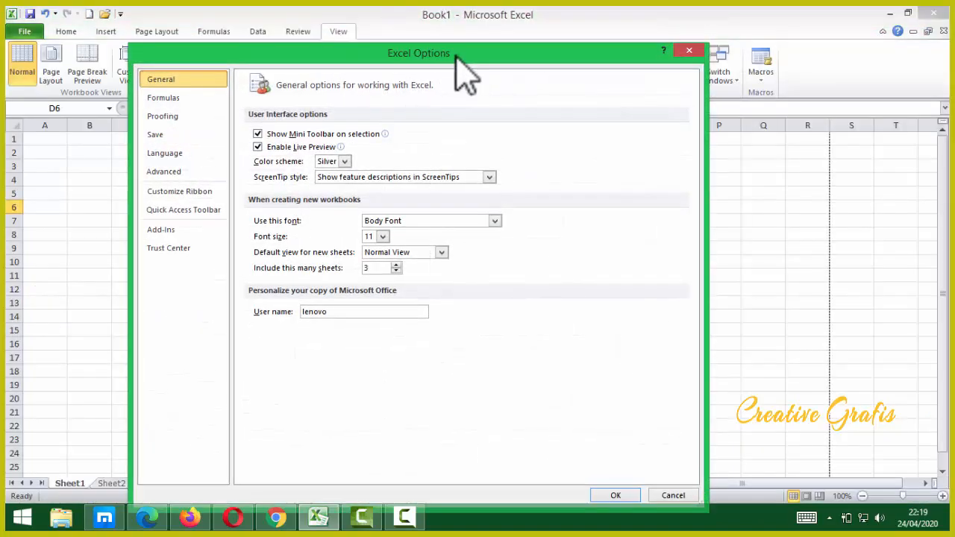
left_click(173, 100)
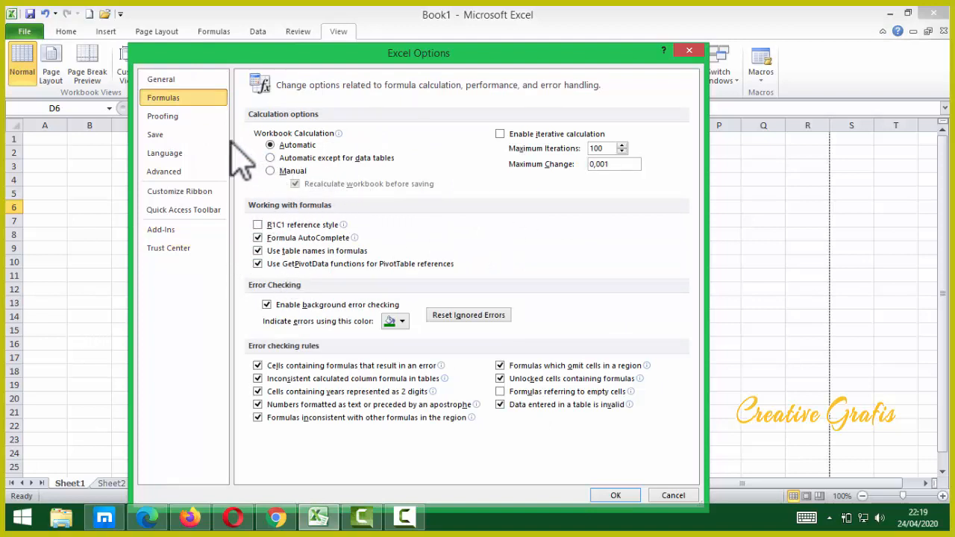
In the Save options, set the AutoRecover interval to 10 minutes and select the default file location path.
left_click(157, 138)
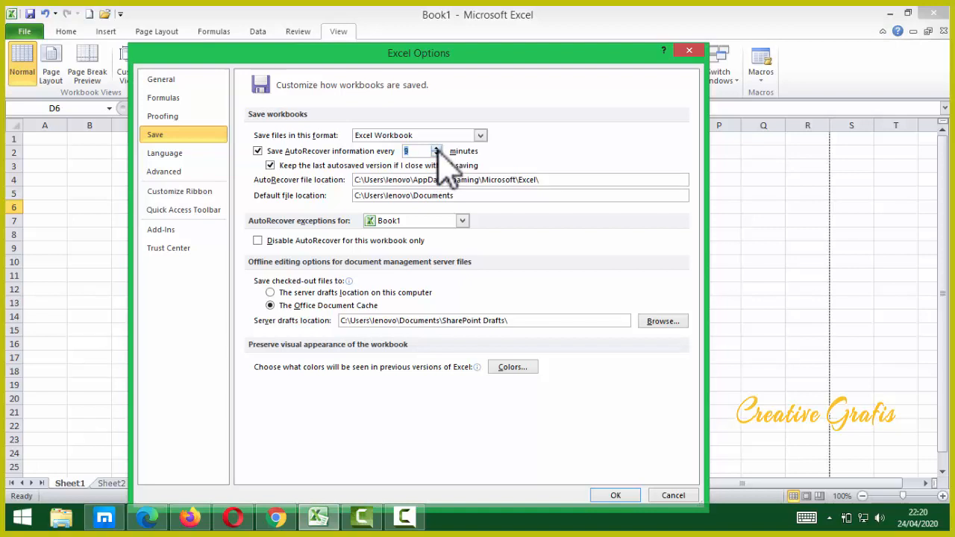
left_click(437, 148)
double_click(409, 195)
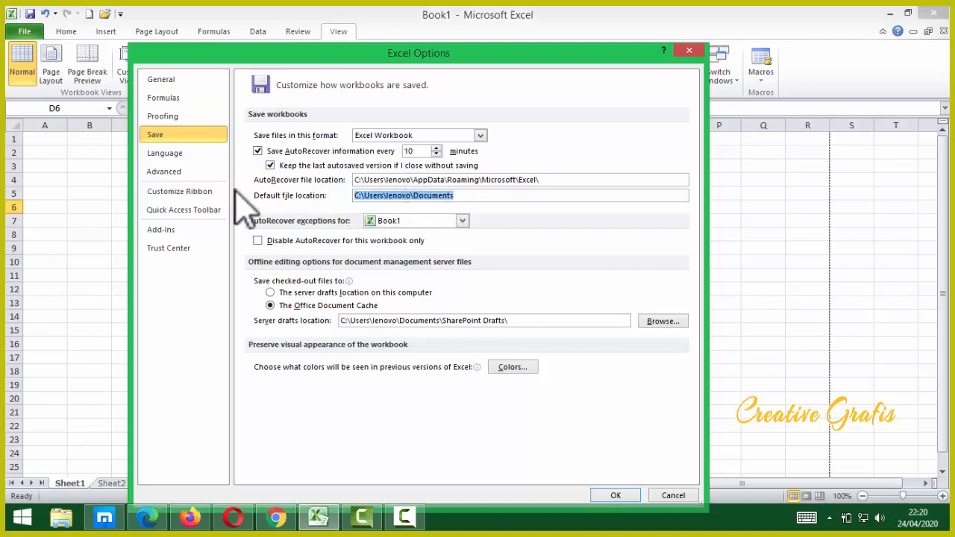
Examine the Language preferences and the Advanced options, from the editing settings through display and calculation to Lotus compatibility.
left_click(173, 153)
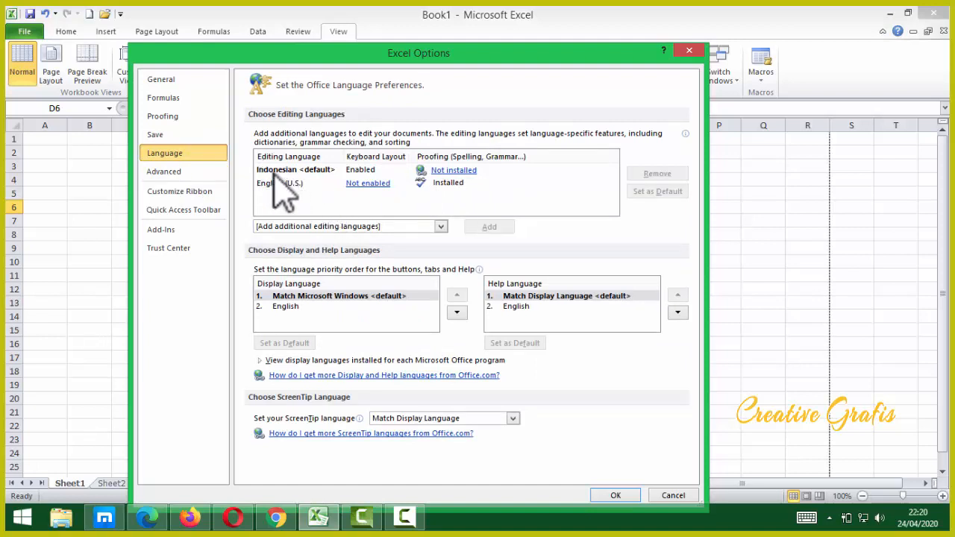
left_click(181, 171)
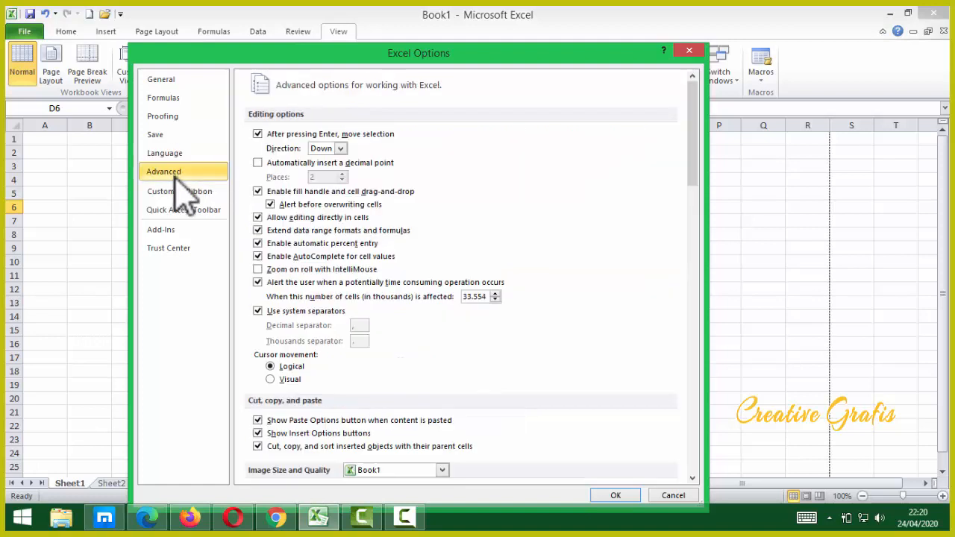
scroll(565, 219, "down", 2)
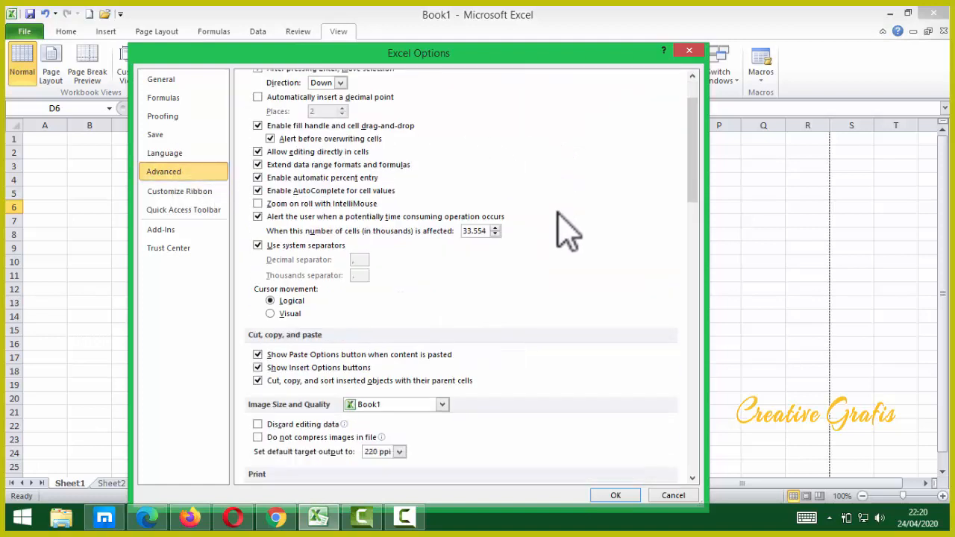
scroll(558, 212, "down", 3)
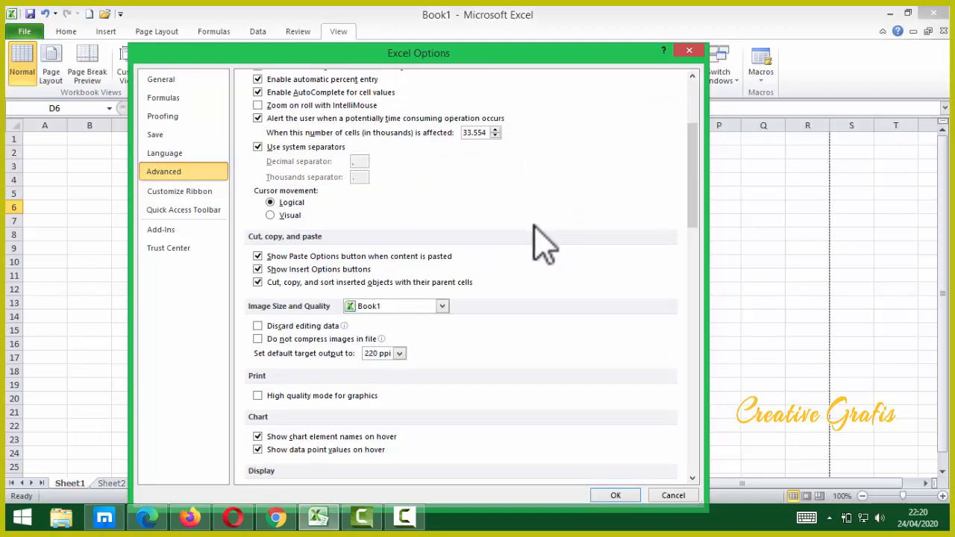
scroll(534, 224, "down", 5)
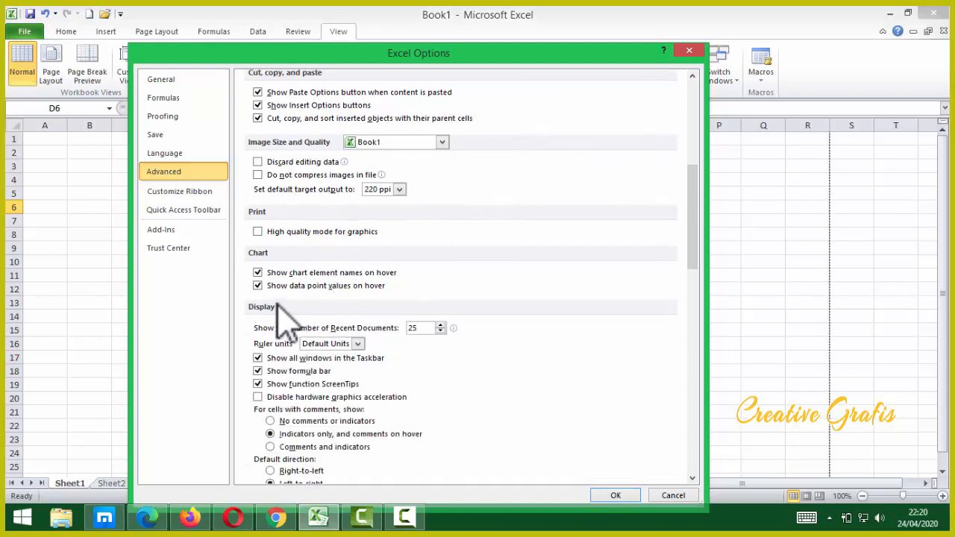
scroll(284, 313, "down", 2)
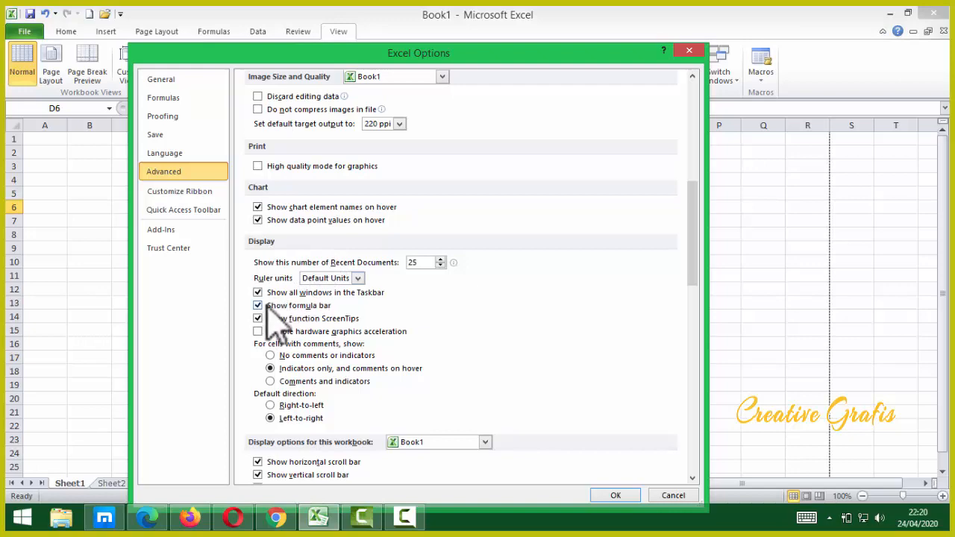
scroll(305, 298, "down", 7)
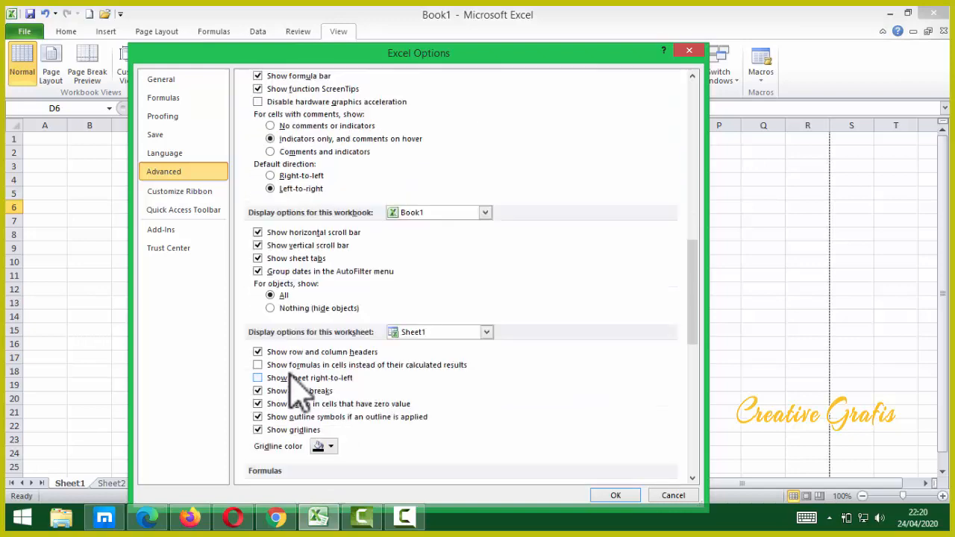
scroll(299, 373, "down", 2)
scroll(350, 370, "down", 7)
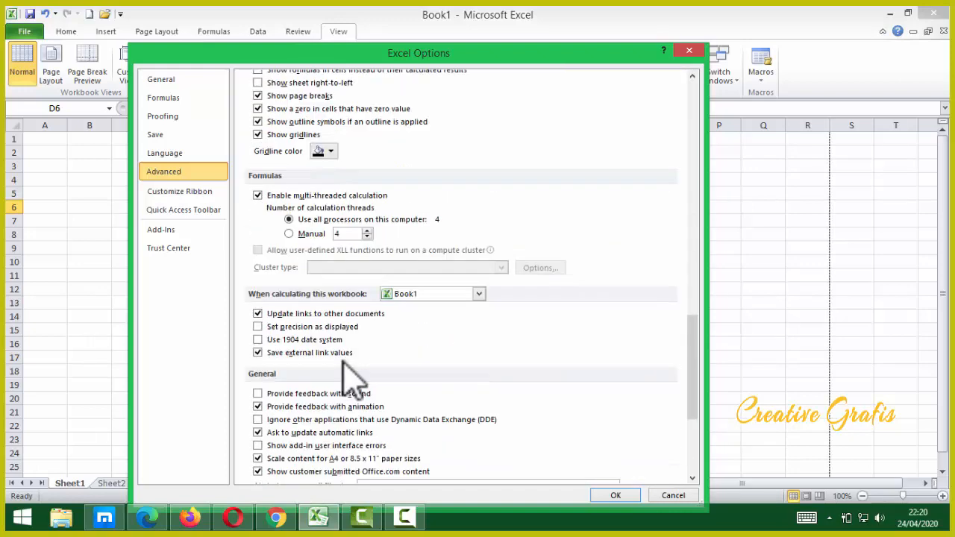
scroll(351, 380, "down", 3)
scroll(298, 365, "down", 4)
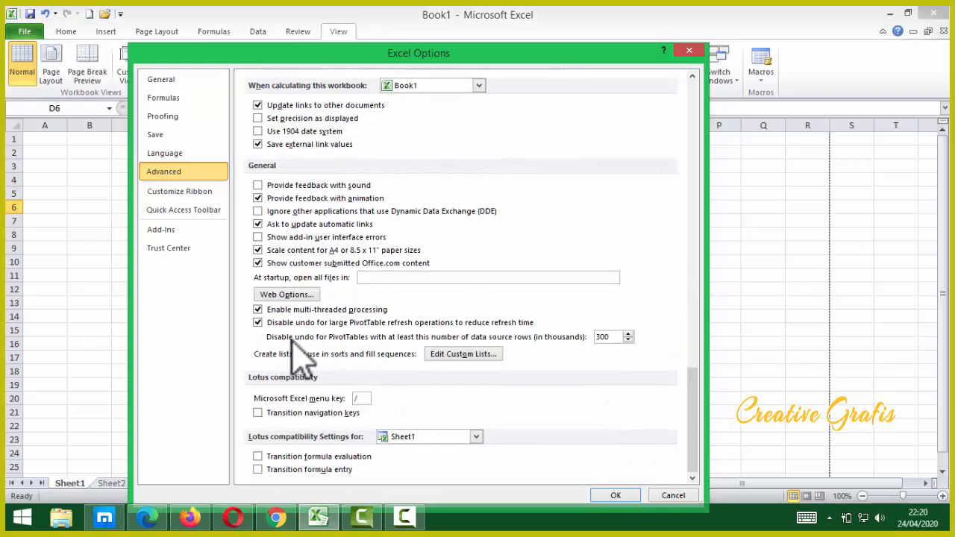
View the Customize Ribbon options and the list of popular commands for the Quick Access Toolbar.
left_click(188, 194)
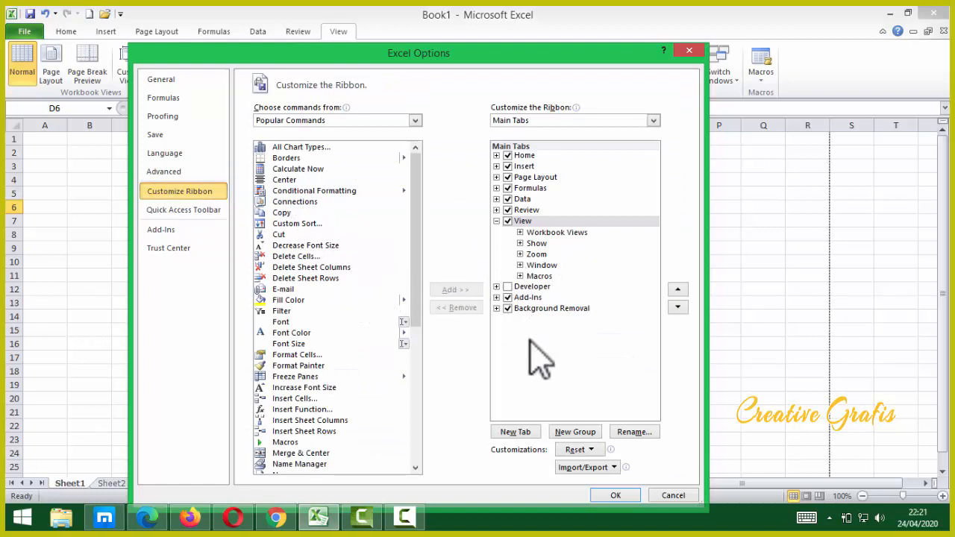
left_click(199, 214)
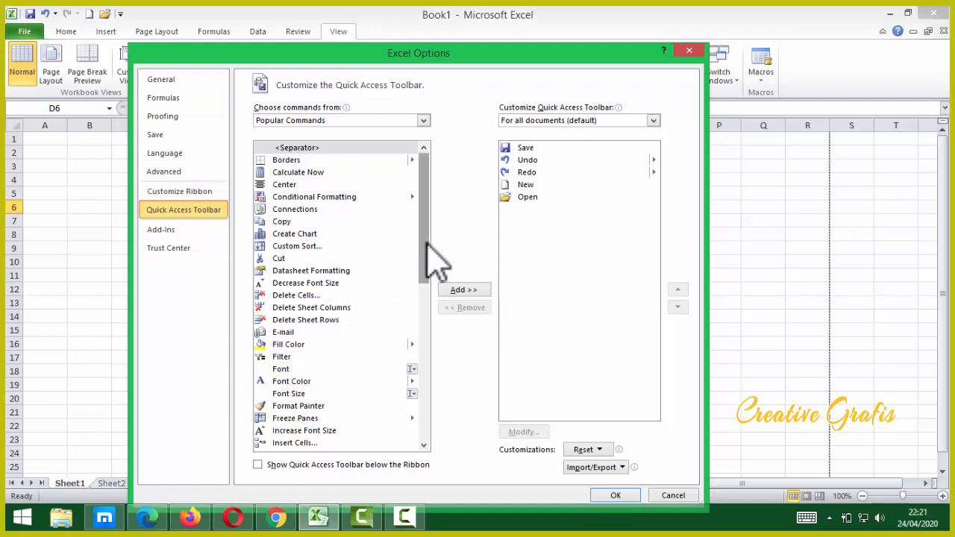
scroll(435, 265, "down", 1)
scroll(418, 267, "up", 1)
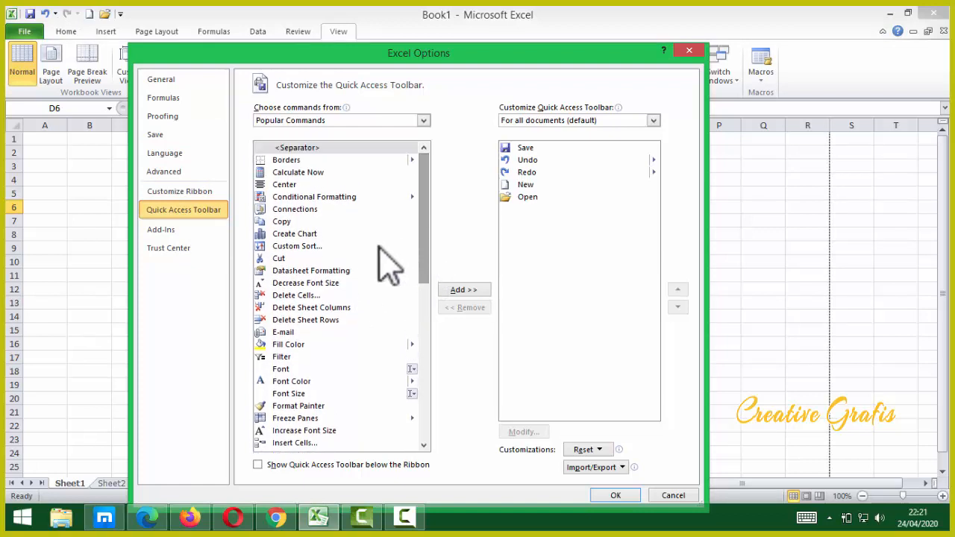
Add the Create Chart command to the Quick Access Toolbar list, remove it again and accept the Excel Options.
left_click(280, 236)
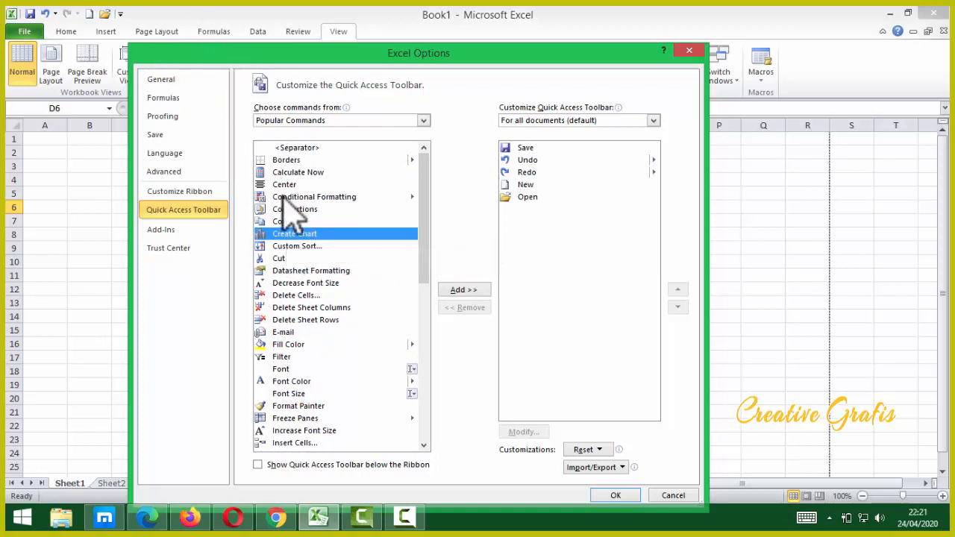
left_click(478, 293)
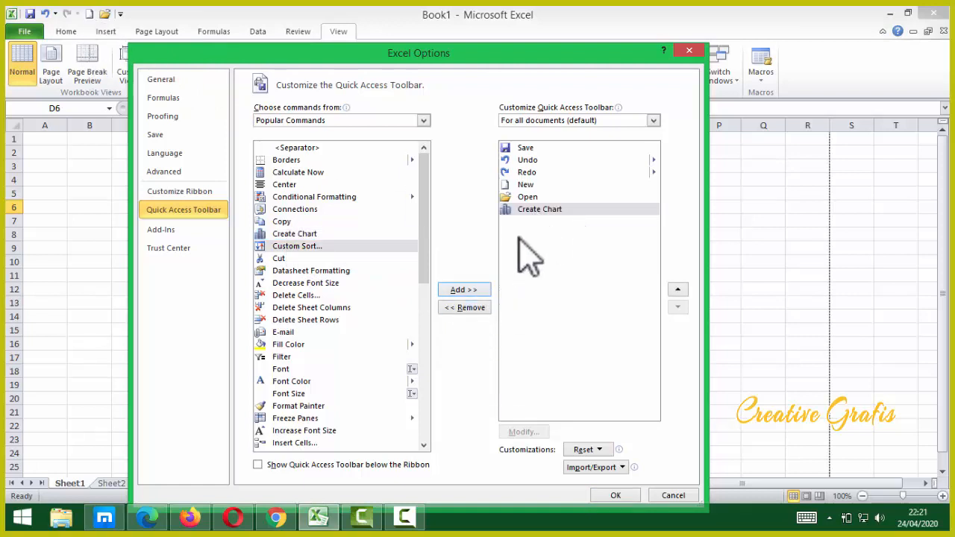
left_click(552, 210)
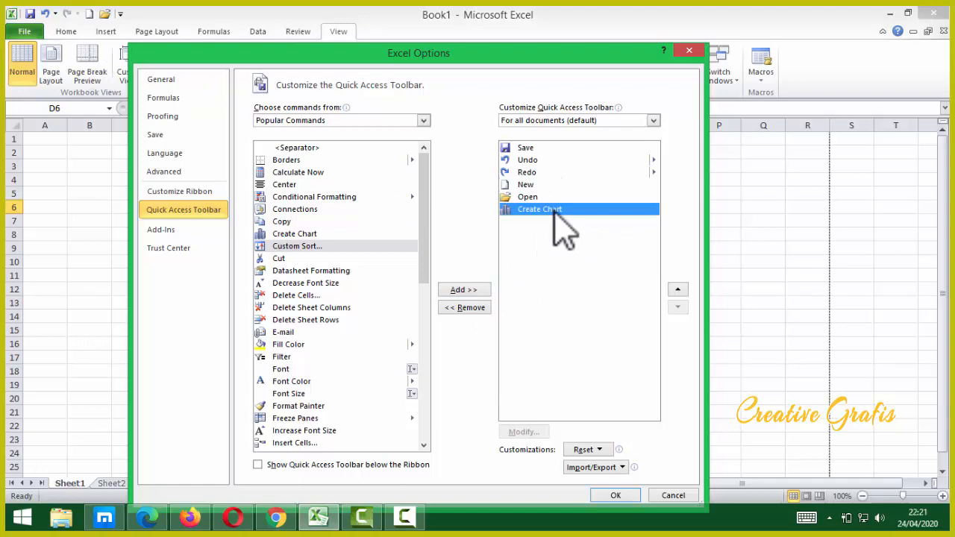
left_click(467, 308)
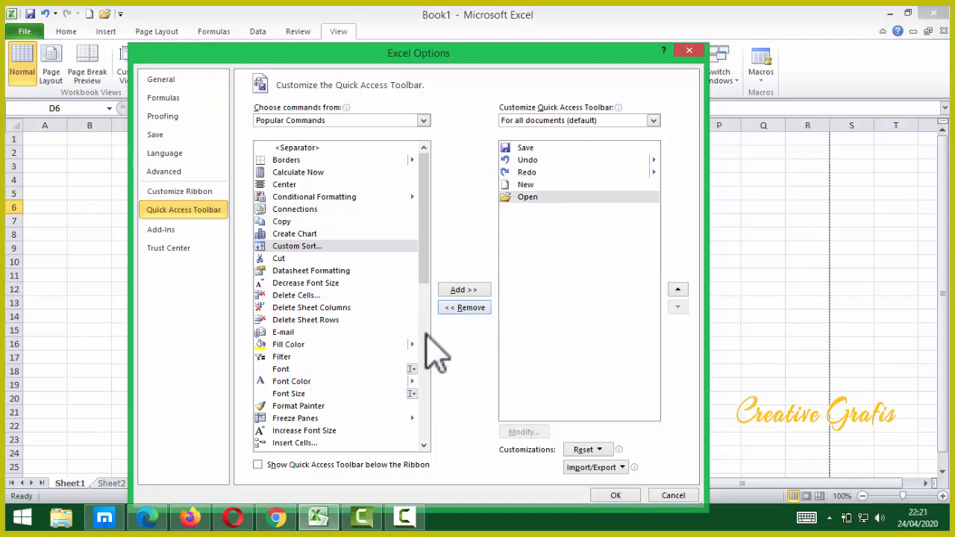
left_click(614, 495)
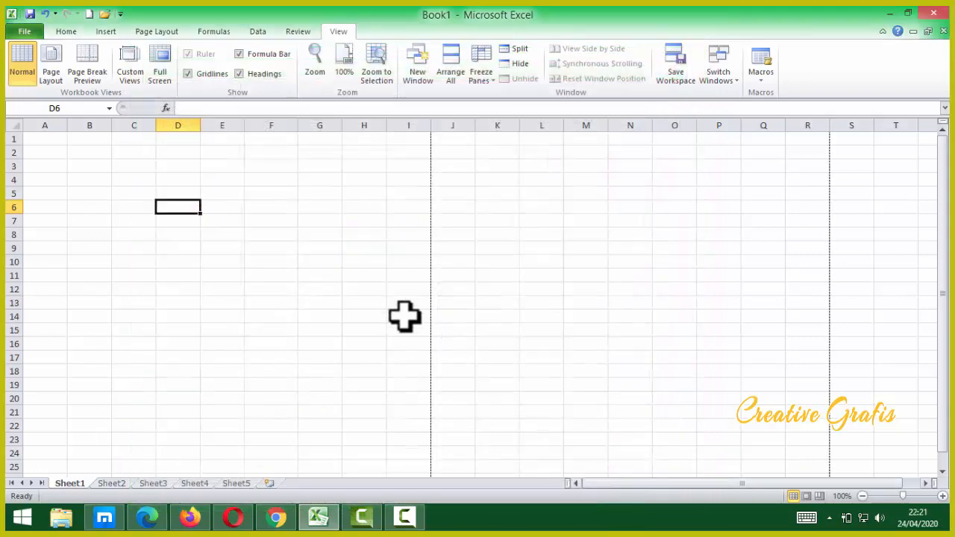
Select cells H14, G6 and D9 in turn, and move the active cell along row 9 to G9.
left_click(372, 315)
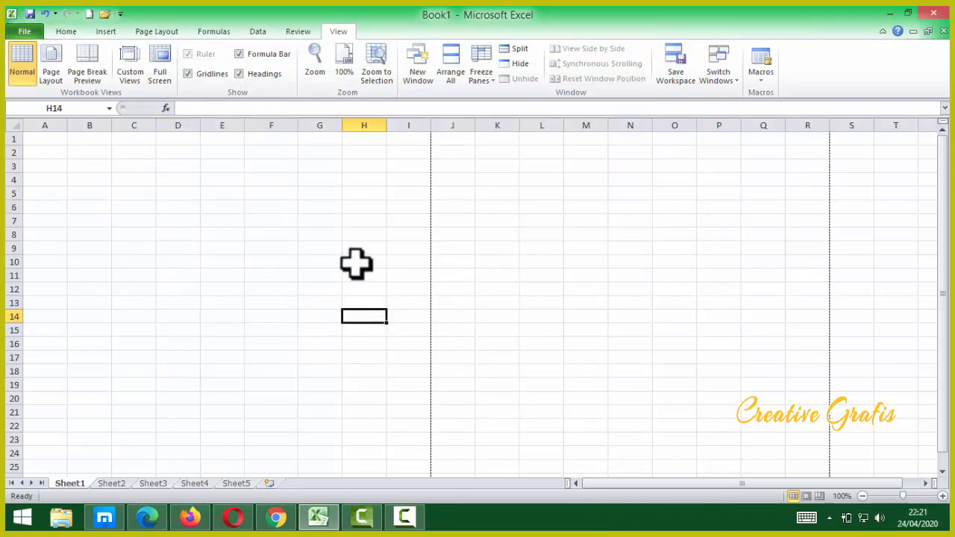
left_click(321, 208)
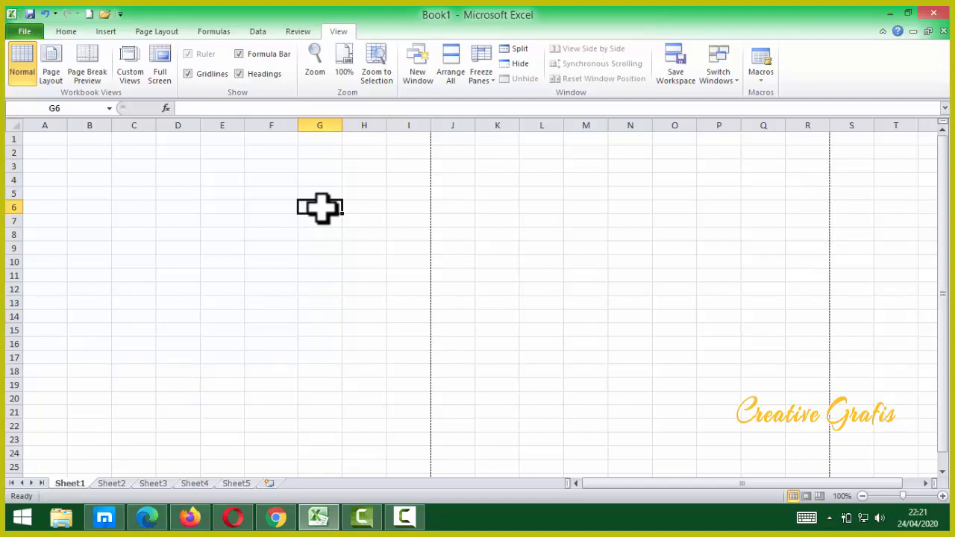
left_click(178, 244)
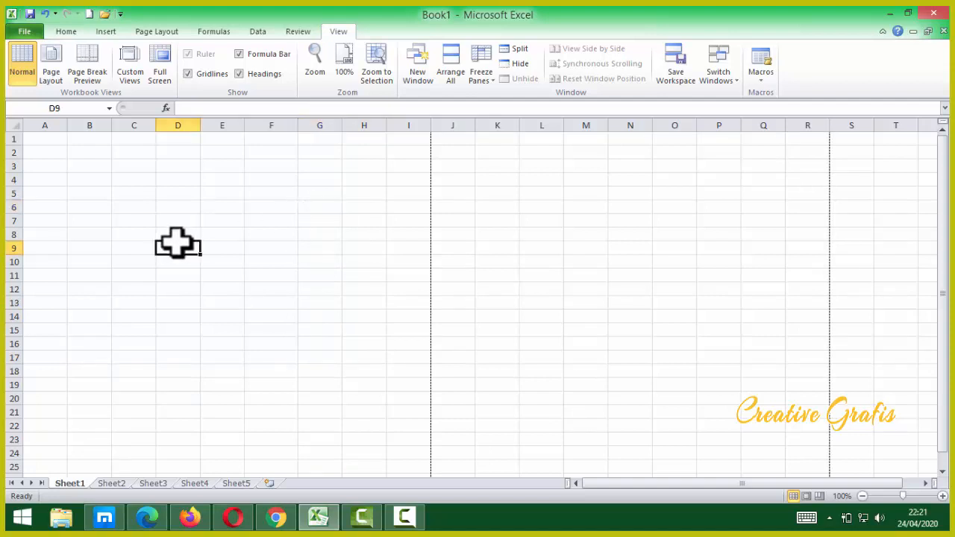
key("Return")
key("Return")
key("Return")
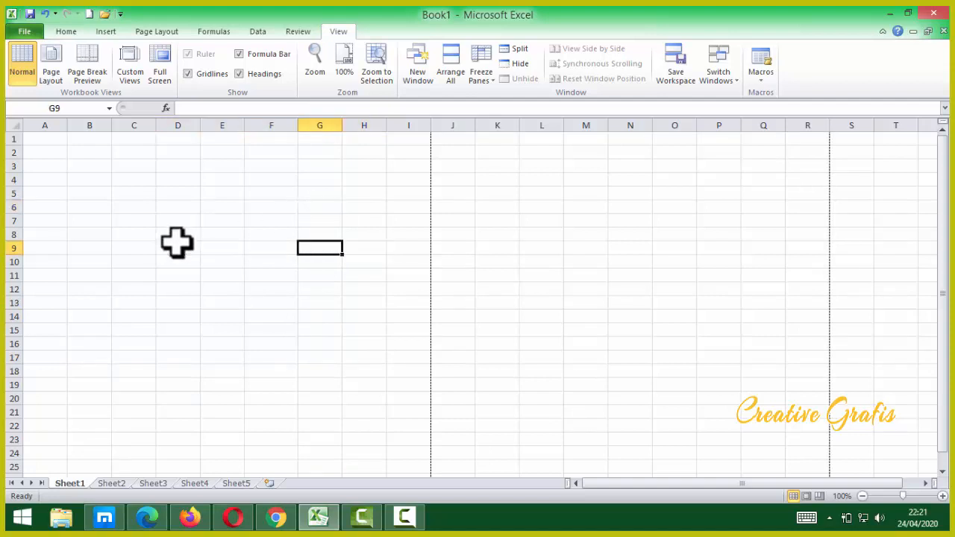
Move the active cell along row 9 to A9 and back to G9.
key("Left")
key("Left")
key("Left")
key("Left")
key("Left")
key("Left")
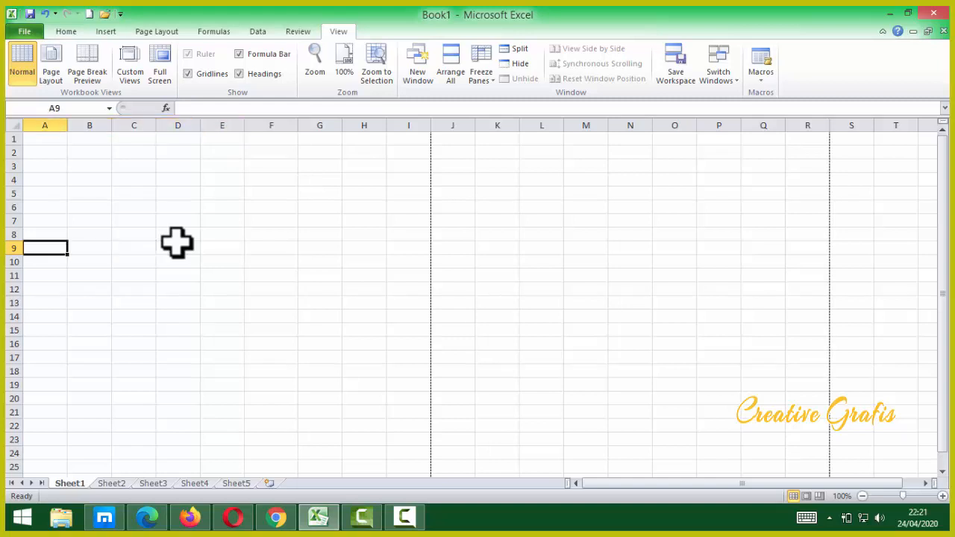
key("Right")
key("Right")
key("Right")
key("Right")
key("Right")
key("Right")
key("Right")
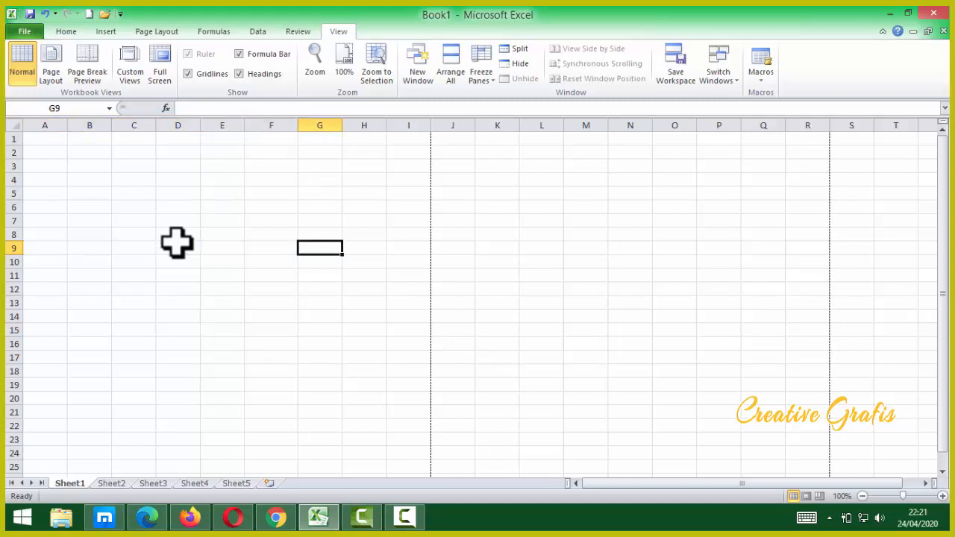
Move the active cell along row 9 to N9 and back to J9.
key("Right")
key("Right")
key("Right")
key("Right")
key("Right")
key("Right")
key("Right")
key("Right")
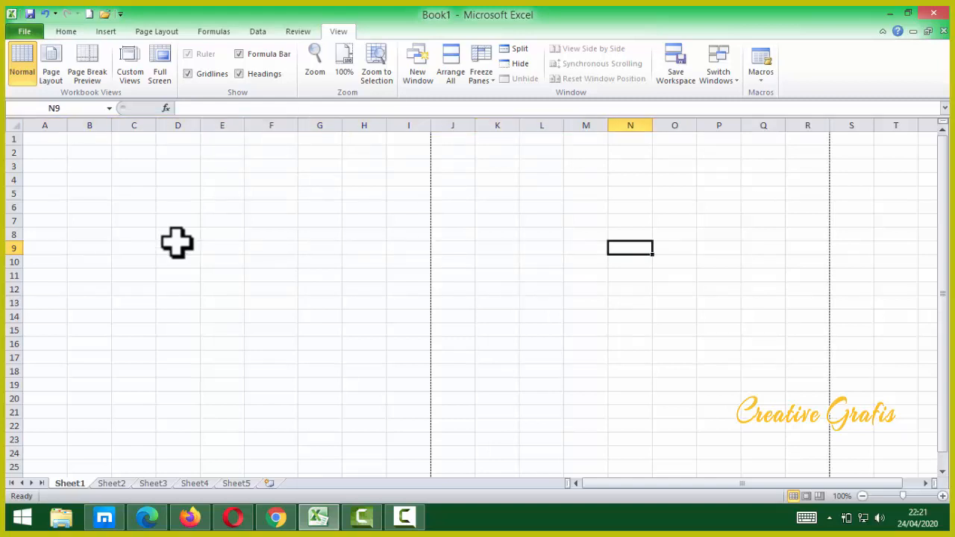
key("Left")
key("Left")
key("Left")
key("Left")
key("Left")
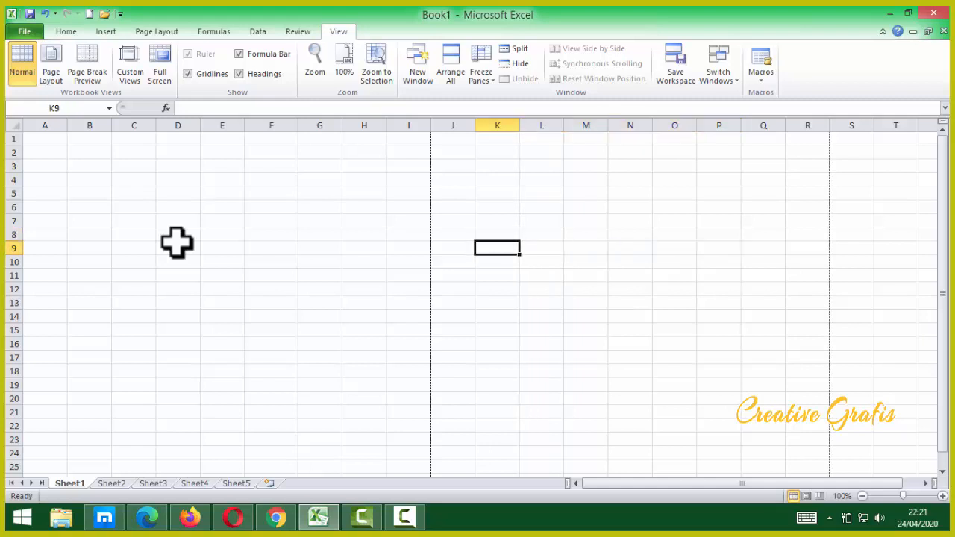
key("Right")
key("Left")
key("Left")
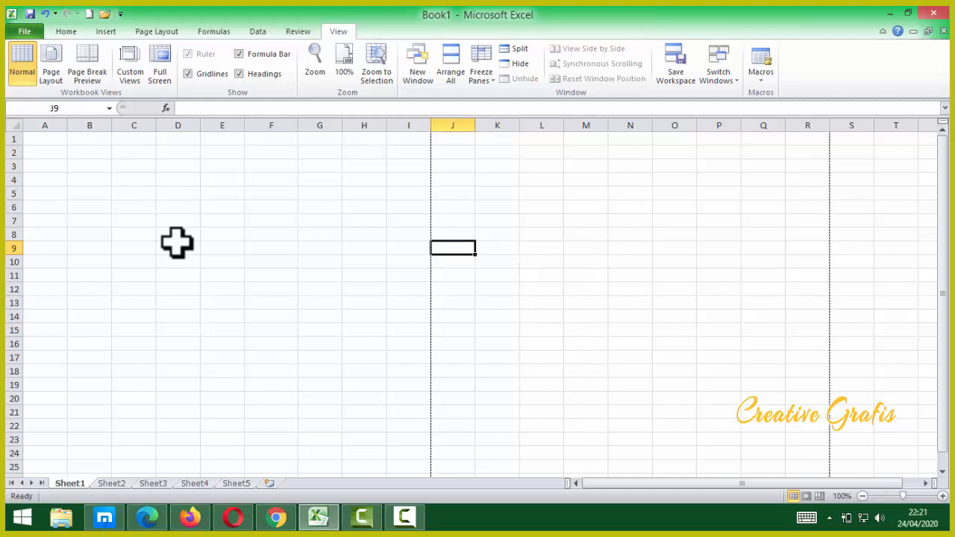
Move the active cell along row 9 from J9 to DU9, and jump to the row's last cell, XFD9.
key("Right")
key("Right")
key("Right")
key("Right")
key("Right")
key("Right")
key("Right")
key("Right")
key("Right")
key("Right")
key("Right")
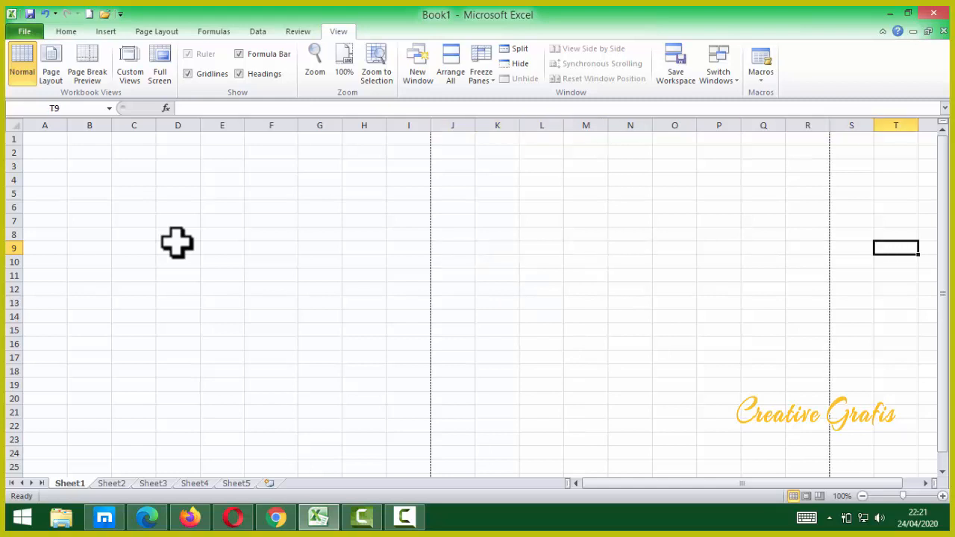
key("Right")
key("Right")
key("Right")
key("Right")
key("Right")
key("Right")
key("Right")
key("Right")
key("Right")
key("Right")
key("Right")
key("Right")
key("Right")
key("Right")
key("Right")
key("Right")
key("Right")
key("Right")
key("Right")
key("Right")
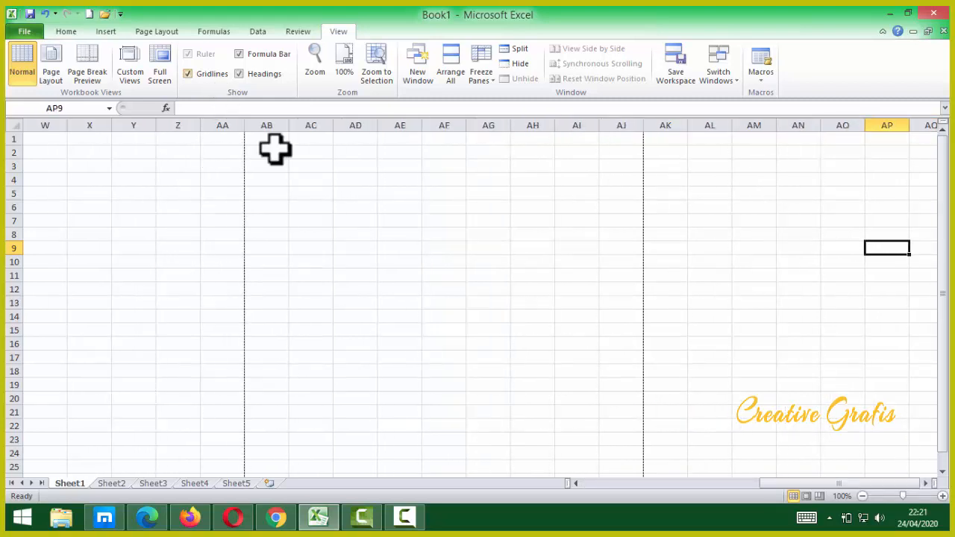
key("Right")
key("Right")
key("Right")
key("Right")
key("Right")
key("Right")
key("Right")
key("Right")
key("Right")
key("Right")
key("Right")
key("Right")
key("Right")
key("Right")
key("Right")
key("Right")
key("Right")
key("Right")
key("Right")
key("Right")
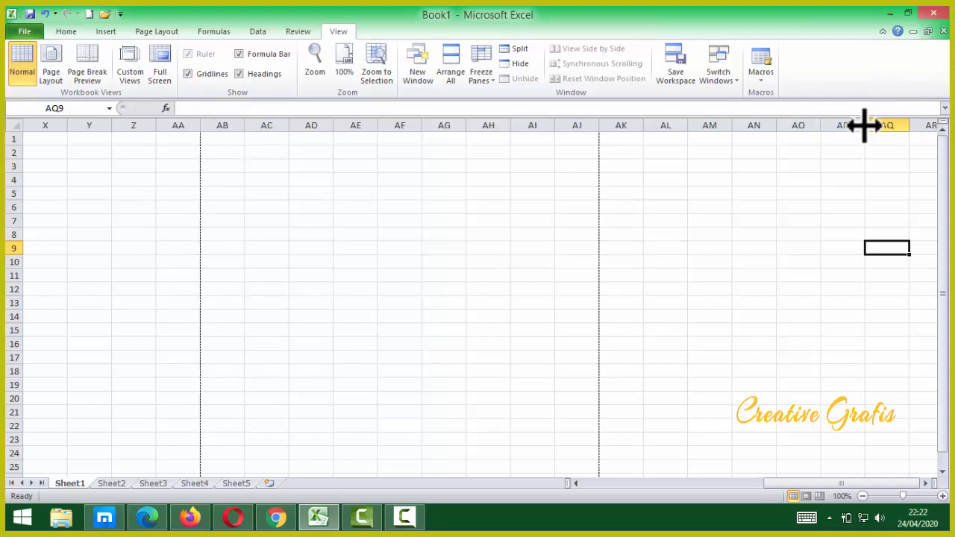
key("Right")
key("Right")
key("Right")
key("Right")
key("Right")
key("Right")
key("Right")
key("Right")
key("Right")
key("Right")
key("Right")
key("Right")
key("Right")
key("Right")
key("Right")
key("Right")
key("Right")
key("Right")
key("Right")
key("Right")
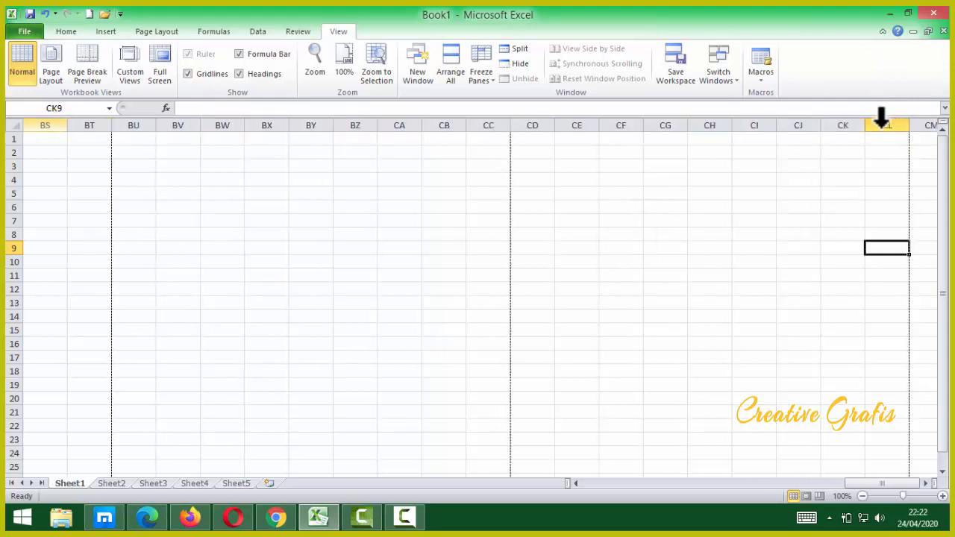
key("Right")
key("Right")
key("Right")
key("Right")
key("Right")
key("Right")
key("Right")
key("Right")
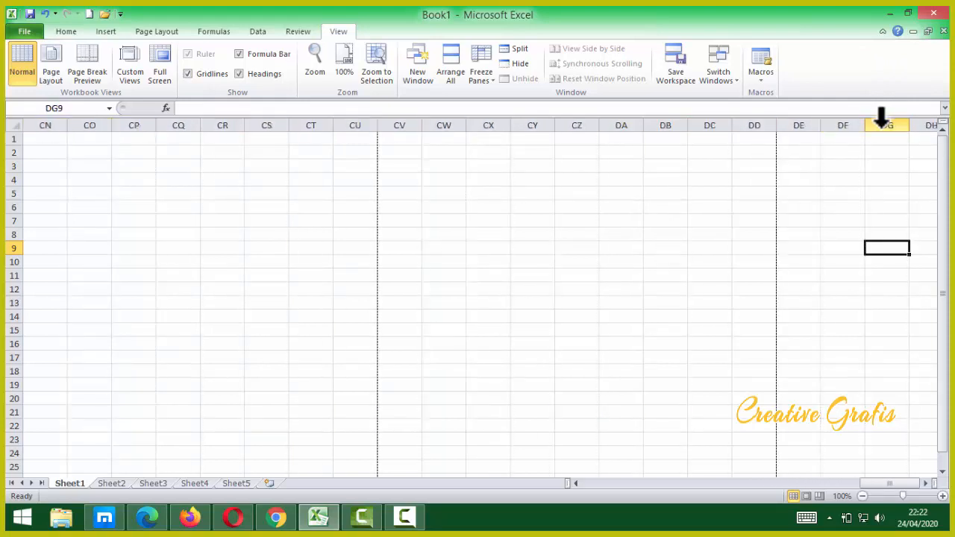
key("Right")
key("Right")
key("Right")
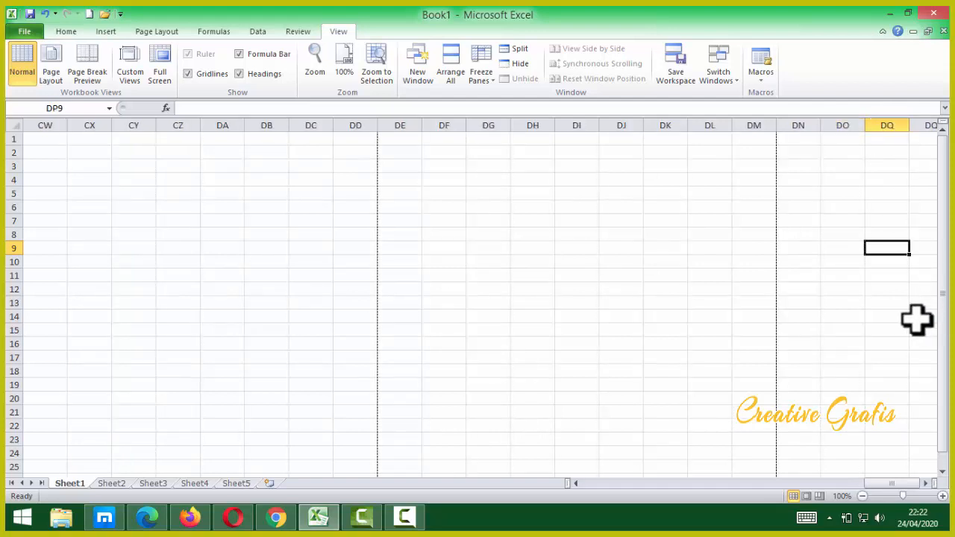
key("Right")
key("Right")
key("Right")
key("Right")
key("Right")
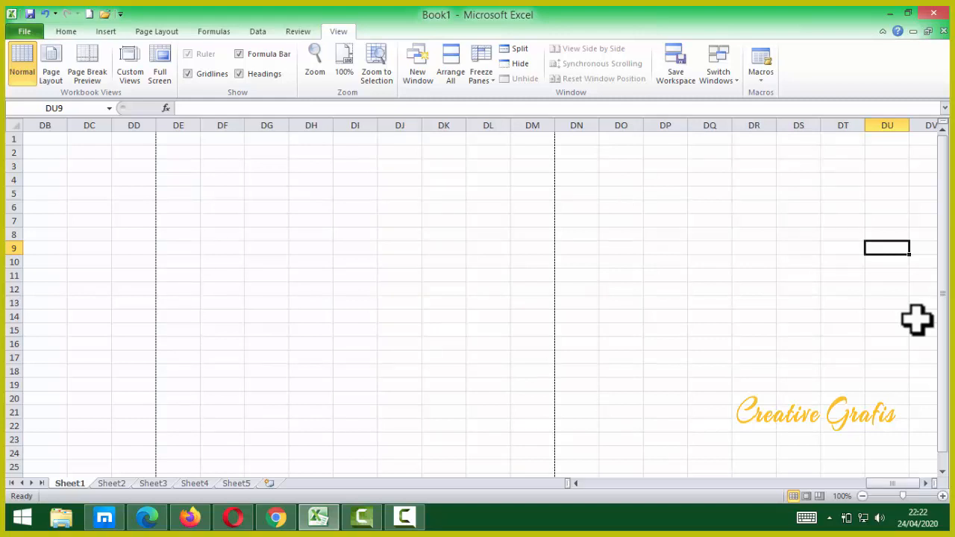
key("ctrl+Right")
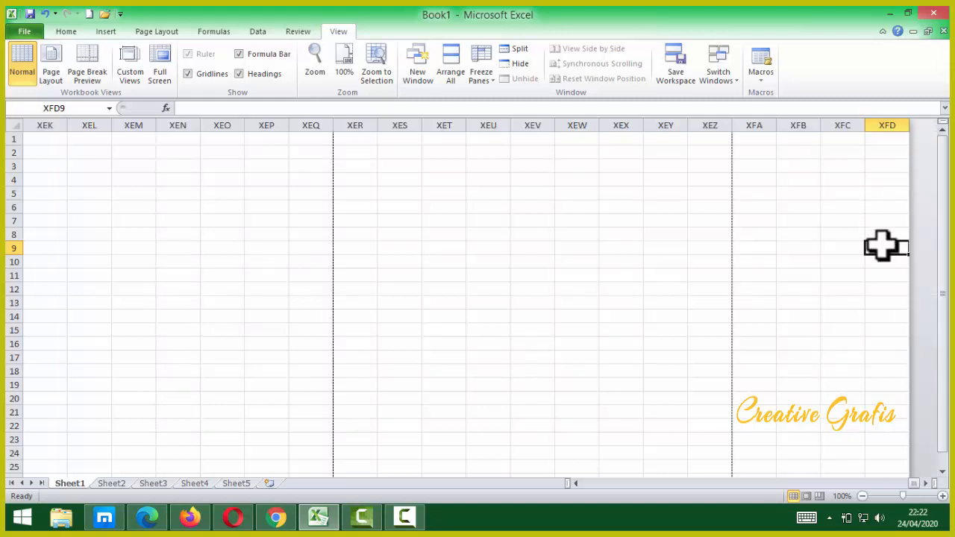
Select cells XFD1 and XFC7 in turn, and enter fsdfff in cell XFD7.
left_click(886, 136)
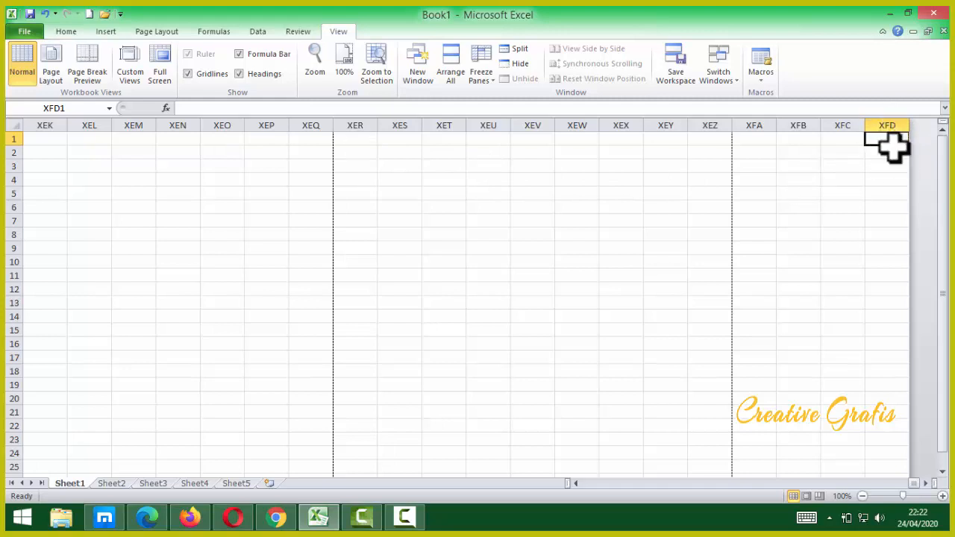
left_click(855, 218)
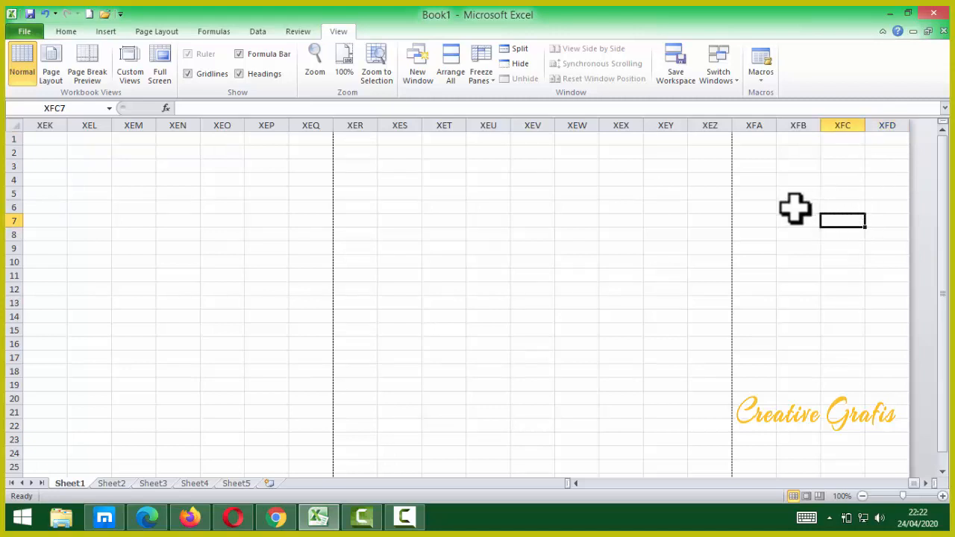
left_click(870, 218)
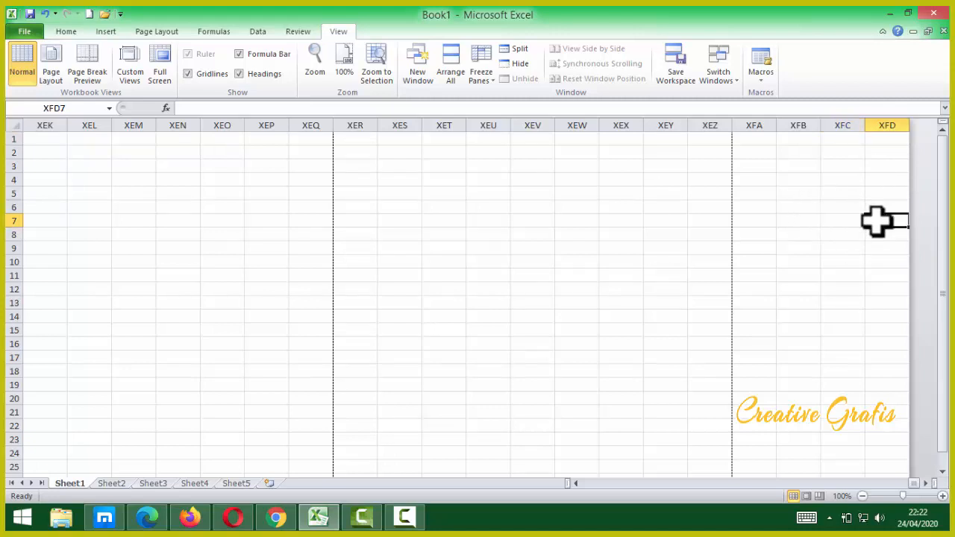
type("fsdfff")
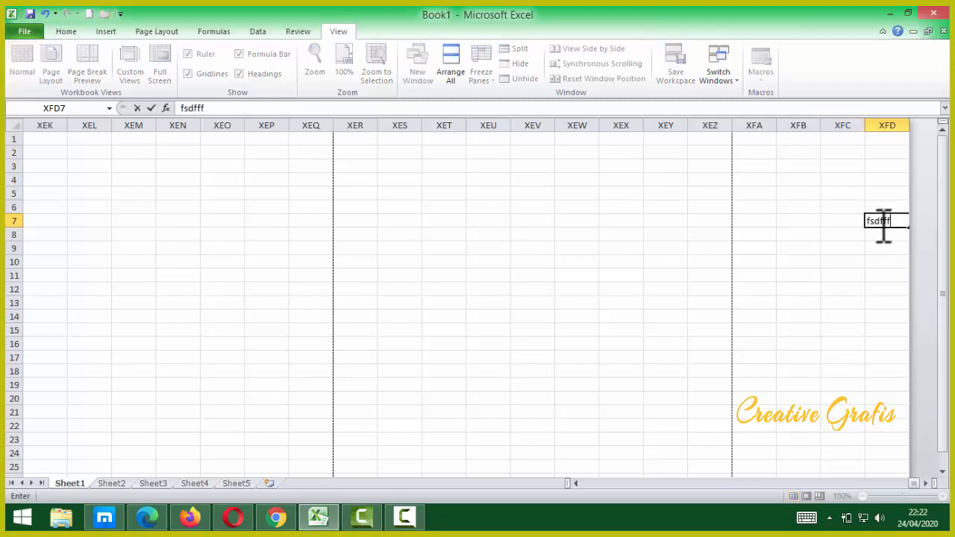
key("Return")
Try to insert a new column at column XFC.
left_click(841, 123)
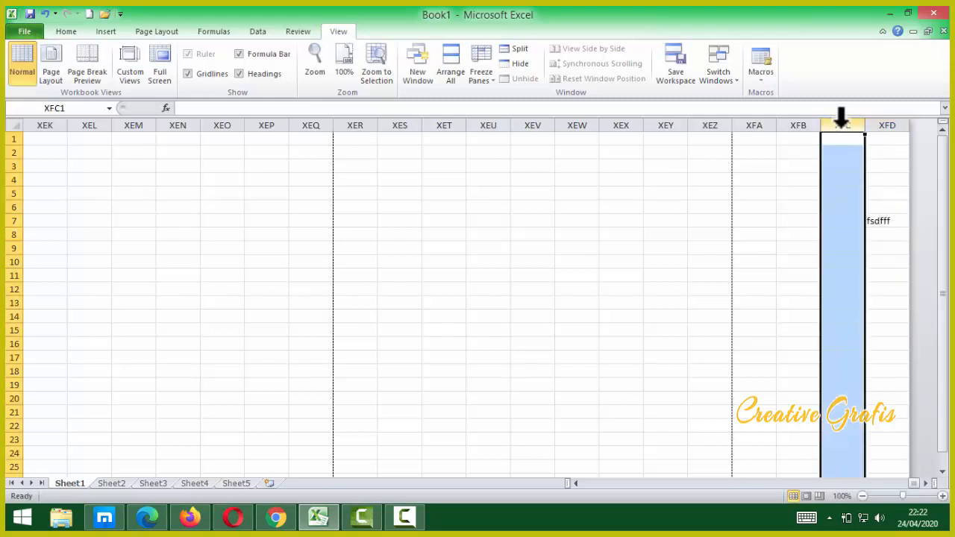
right_click(841, 120)
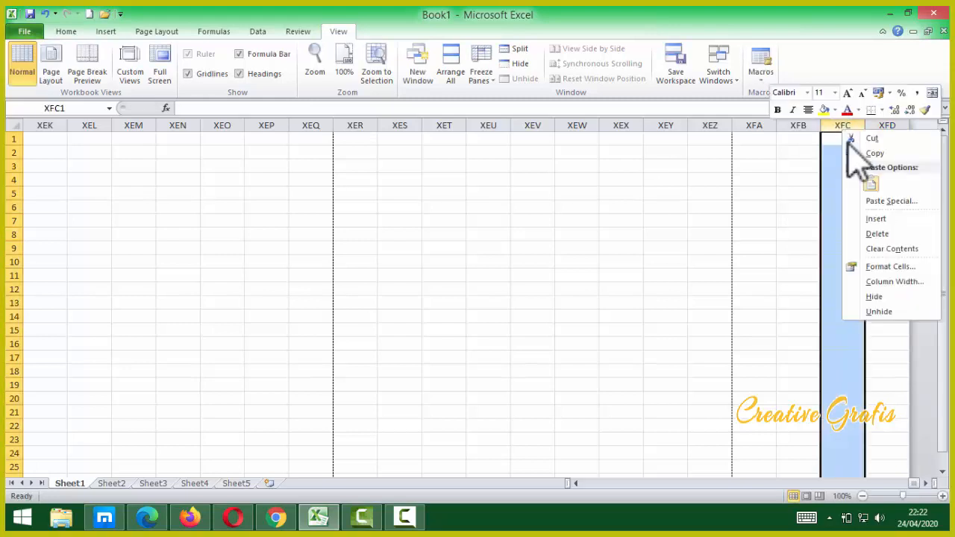
left_click(877, 217)
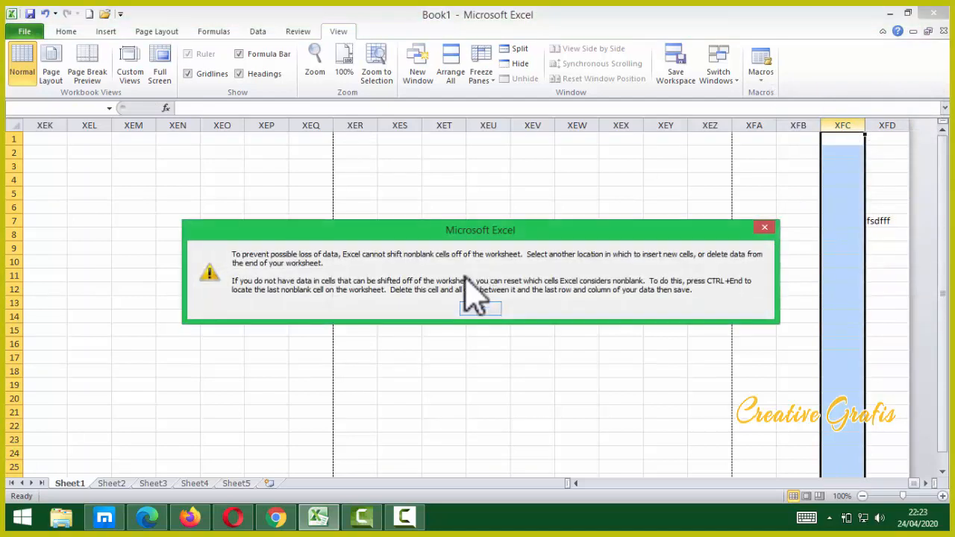
left_click(479, 309)
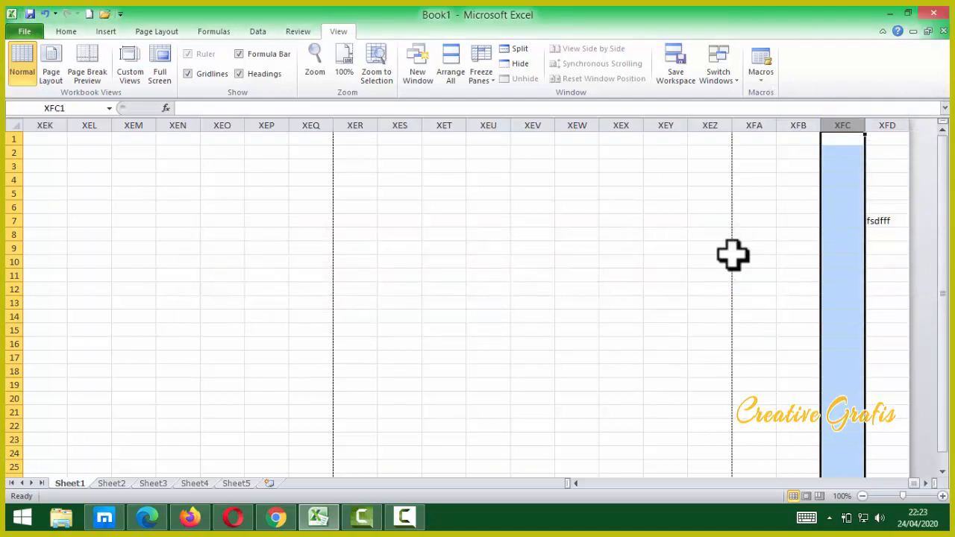
Try to transfer the text in XFD7 to XFC7, and select column XFC and the range XFC7:XFD7.
left_click(884, 220)
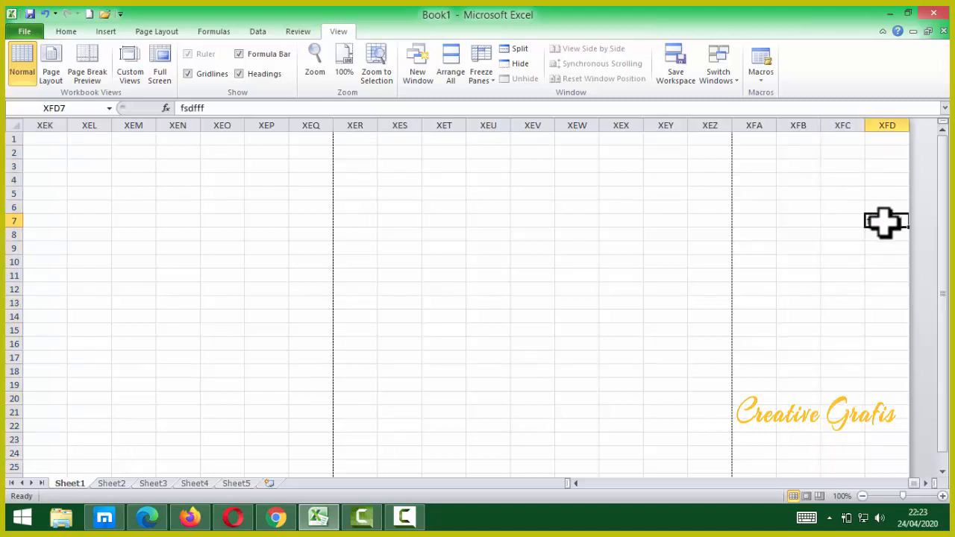
left_click_drag(884, 220, 849, 234)
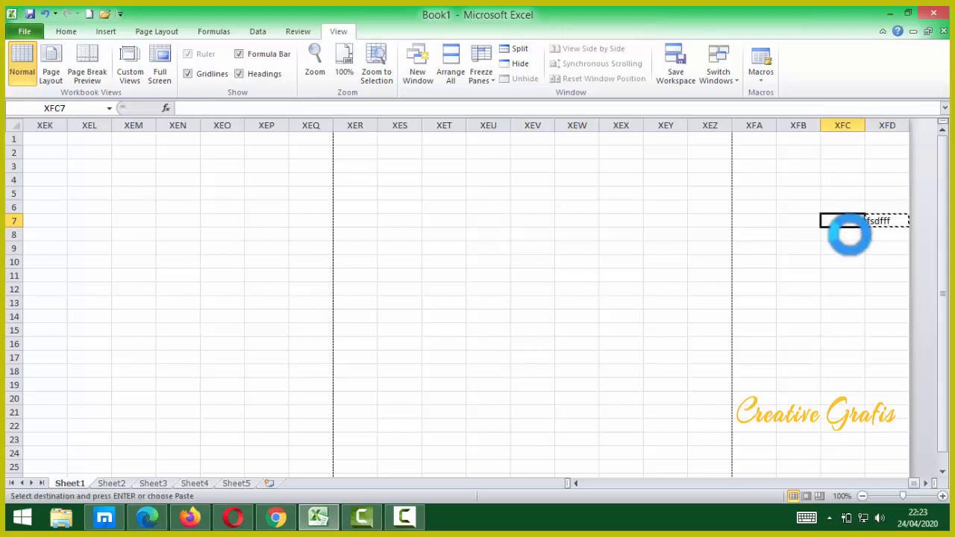
left_click(842, 125)
right_click(841, 127)
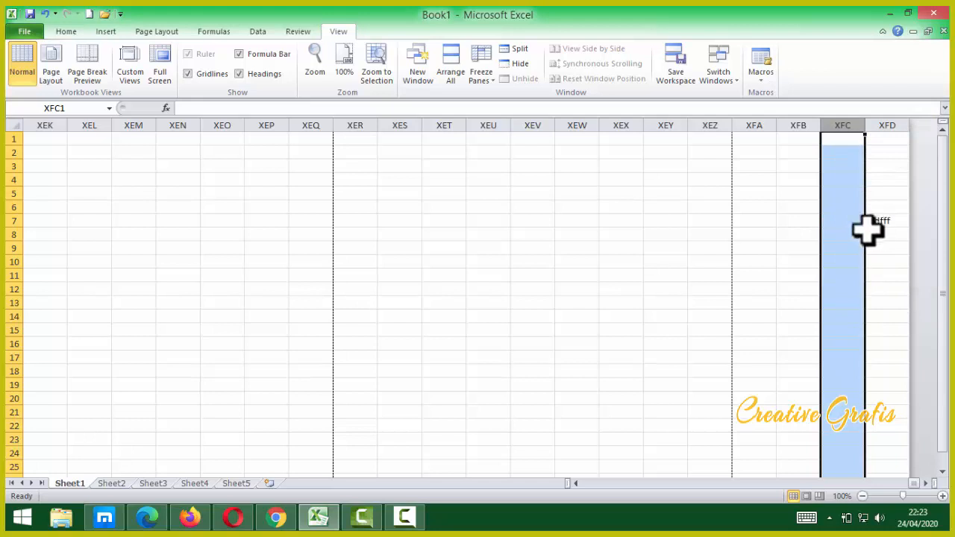
left_click_drag(853, 219, 870, 220)
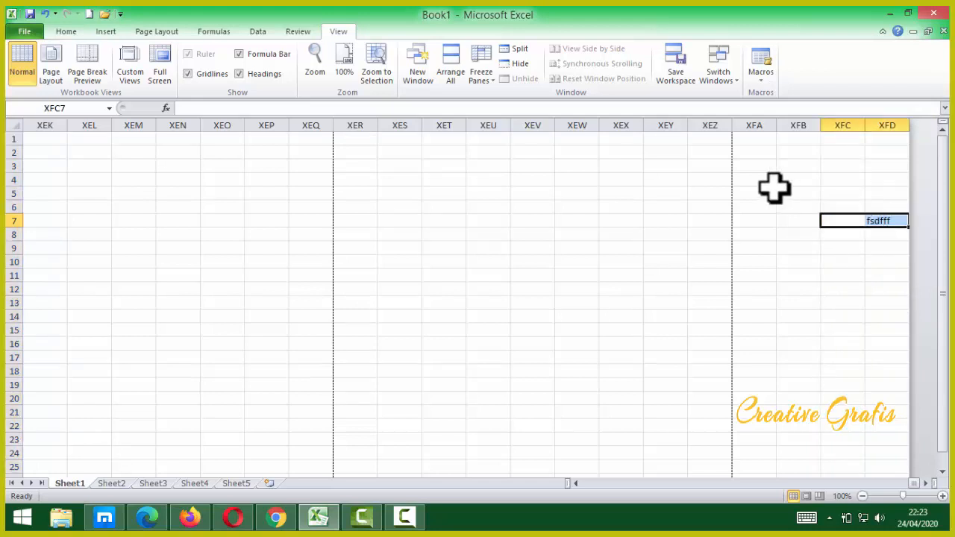
left_click_drag(489, 193, 716, 183)
Clear the text from cell XFD7.
left_click(881, 221)
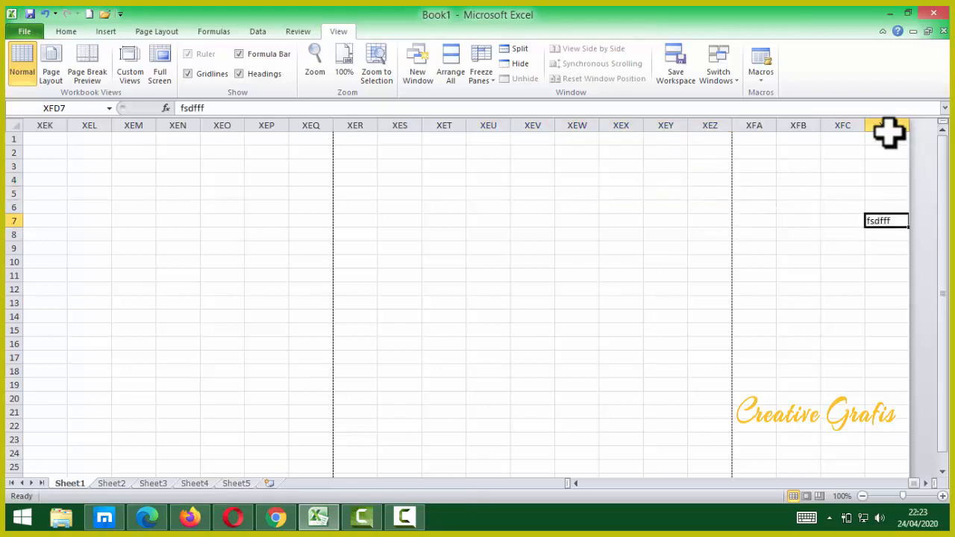
key("Delete")
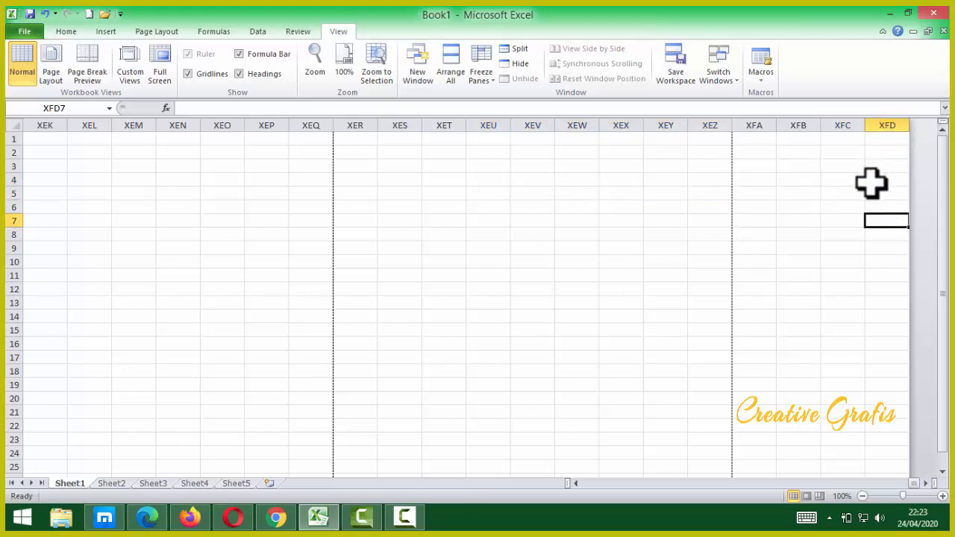
Select cell XEK21, move down column XEK row by row to row 147, and jump to the worksheet's last row.
left_click(45, 153)
left_click_drag(40, 141, 42, 268)
left_click(41, 412)
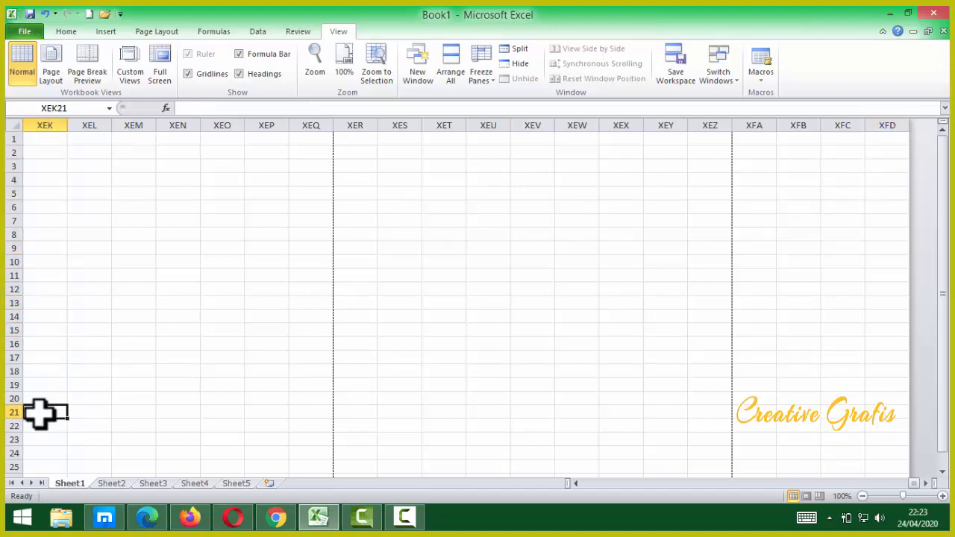
key("Down")
key("Down")
key("Down")
key("Down")
key("Down")
key("Down")
key("Down")
key("Down")
key("Down")
key("Down")
key("Down")
key("Down")
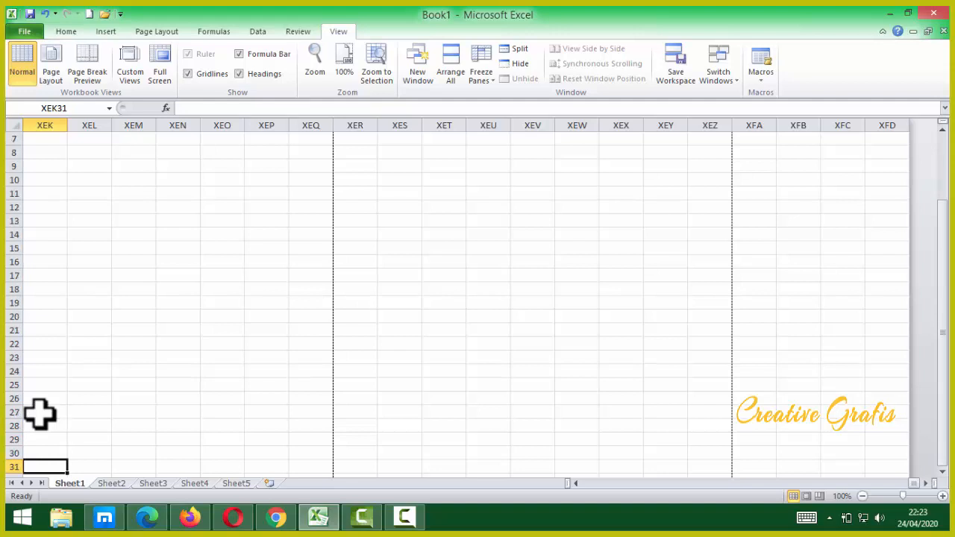
key("Down")
key("Down")
key("Down")
key("Down")
key("Down")
key("Down")
key("Down")
key("Down")
key("Down")
key("Down")
key("Down")
key("Down")
key("Down")
key("Down")
key("Down")
key("Down")
key("Down")
key("Down")
key("Down")
key("Down")
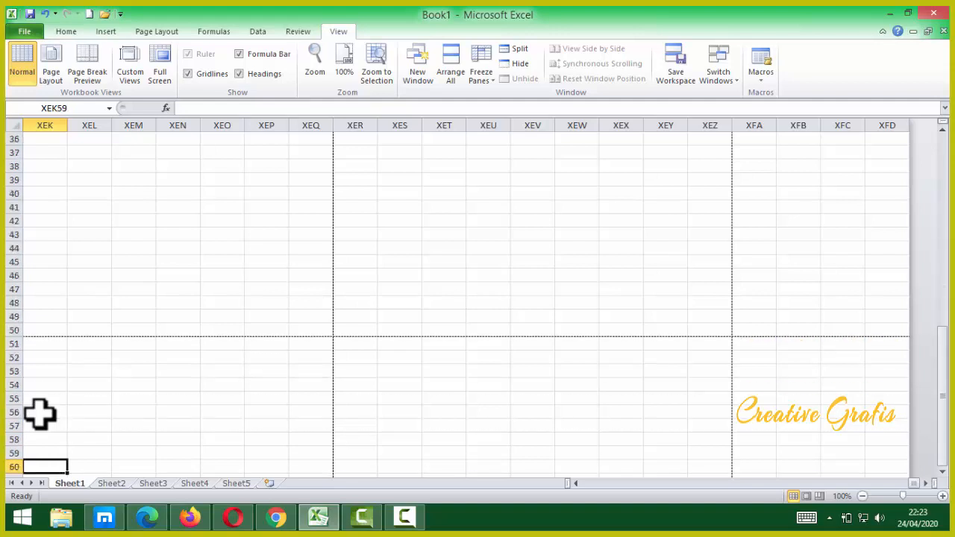
key("Down")
key("Down")
key("Down")
key("Down")
key("Down")
key("Down")
key("Down")
key("Down")
key("Down")
key("Down")
key("Down")
key("Down")
key("Down")
key("Down")
key("Down")
key("Down")
key("Down")
key("Down")
key("Down")
key("Down")
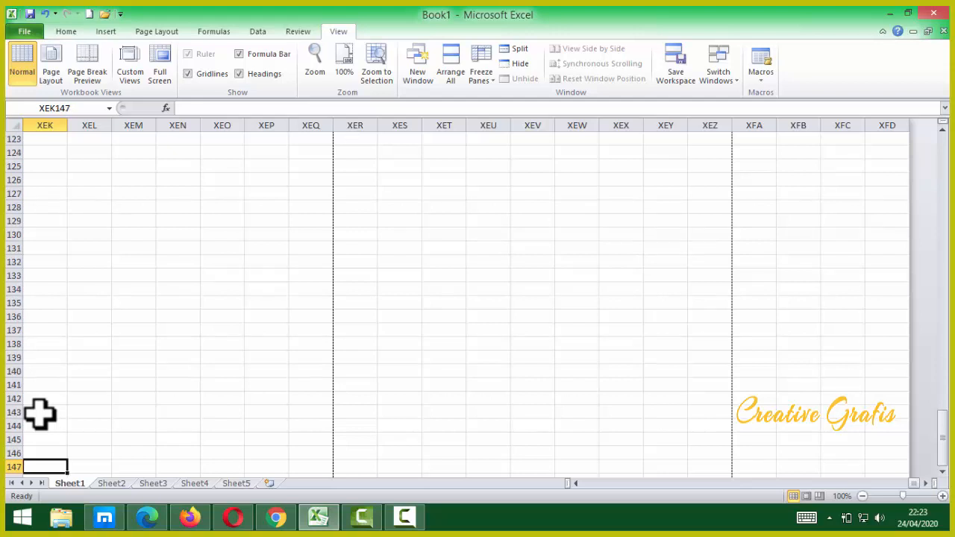
key("ctrl+Down")
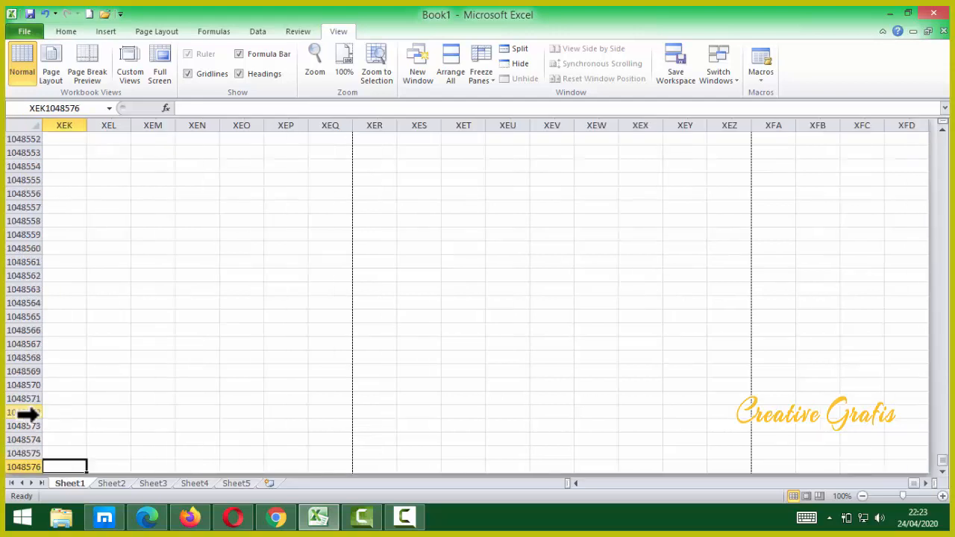
mouse_move(300, 525)
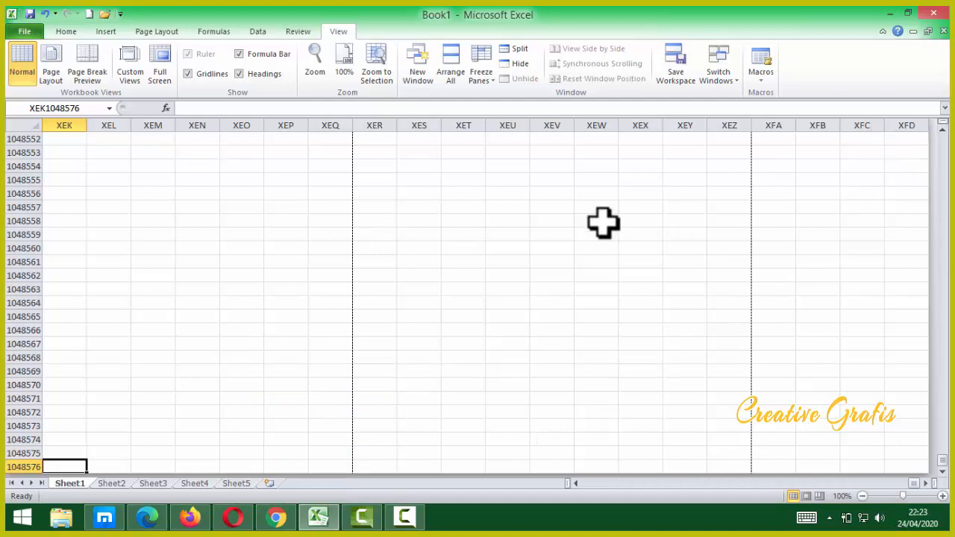
Select several ranges near the worksheet's end, including XEK1048562:XER1048562 and XEK1048572:XEP1048572, and then cells XEO1048567 and XEN1048572.
left_click_drag(71, 275, 373, 276)
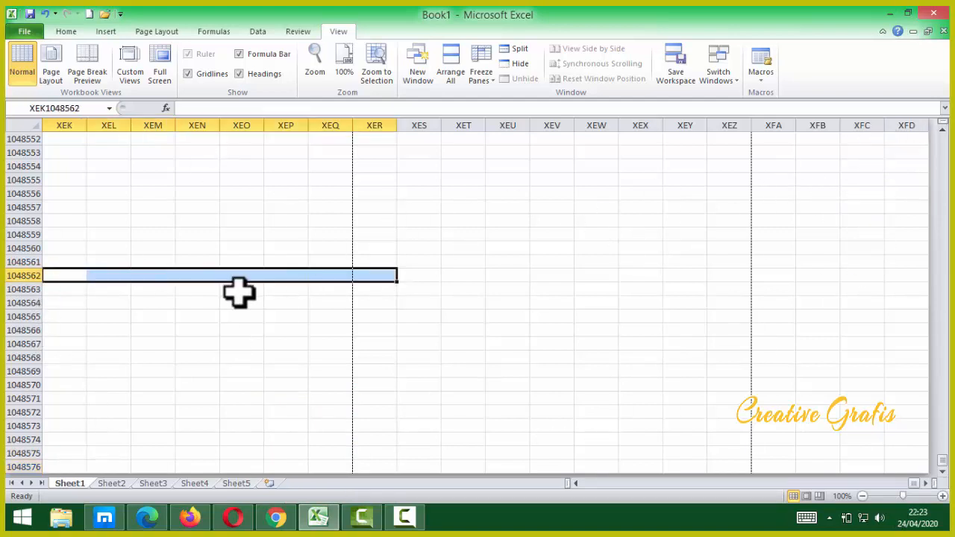
left_click_drag(142, 301, 333, 298)
left_click_drag(95, 354, 291, 355)
left_click_drag(66, 414, 295, 415)
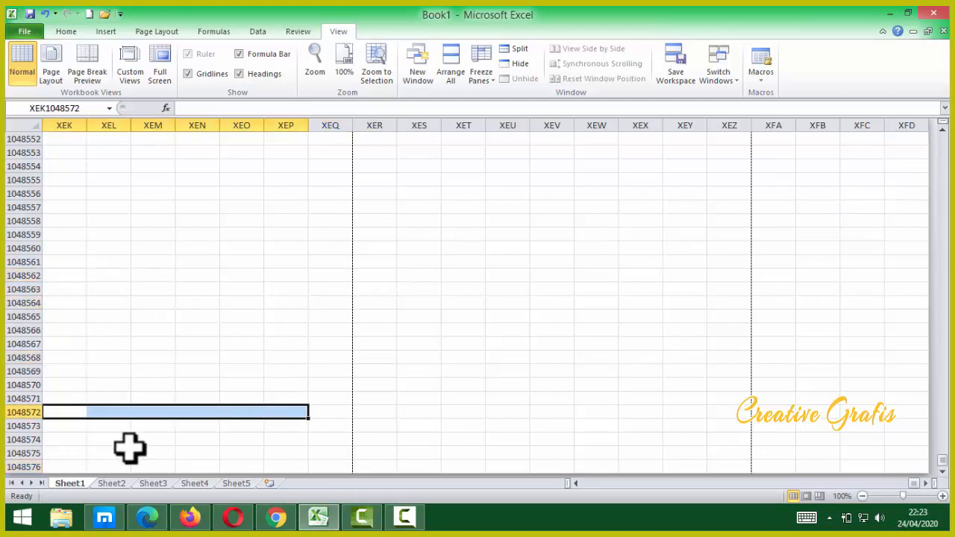
left_click_drag(127, 453, 238, 440)
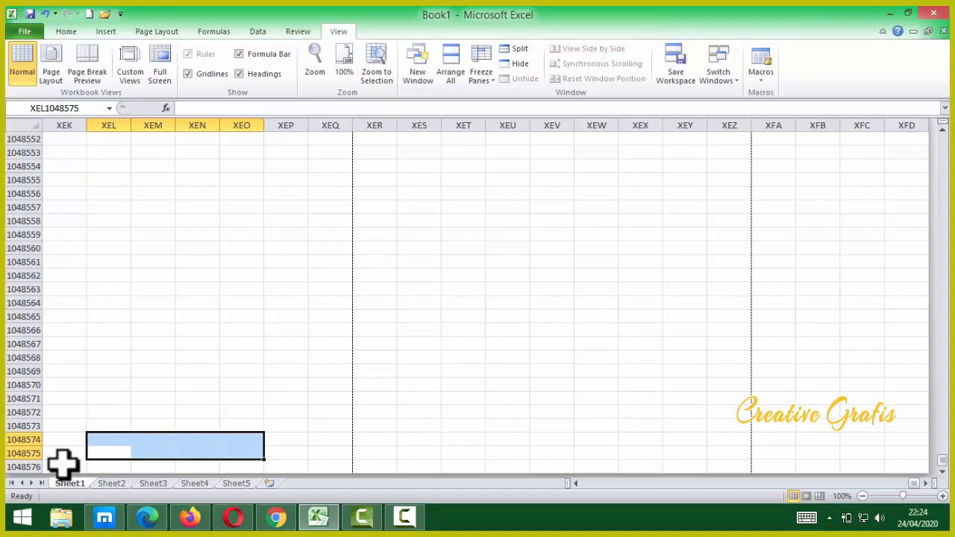
left_click(223, 341)
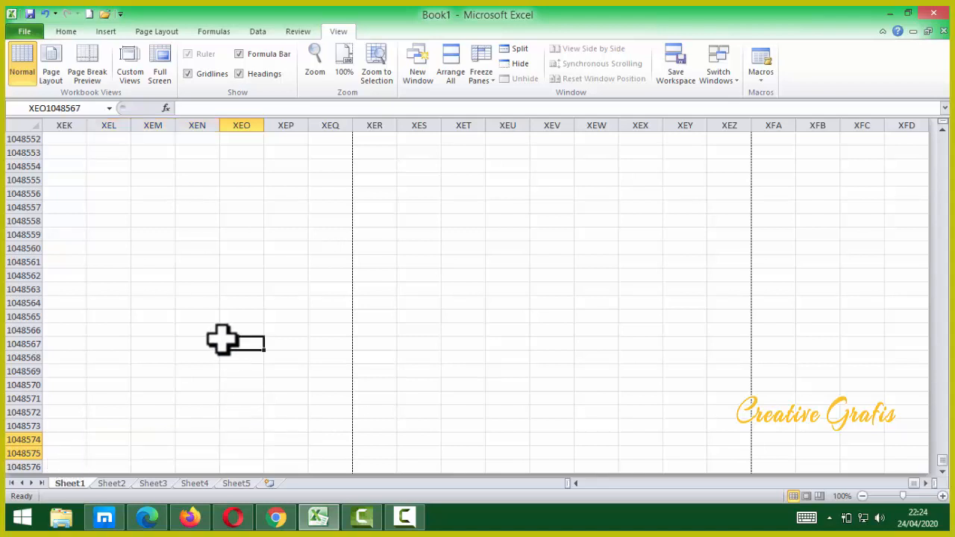
left_click(182, 408)
Enter xdsfgdxfgcgkhh in cell XEN1048576 on the worksheet's last row.
scroll(191, 444, "down", 2)
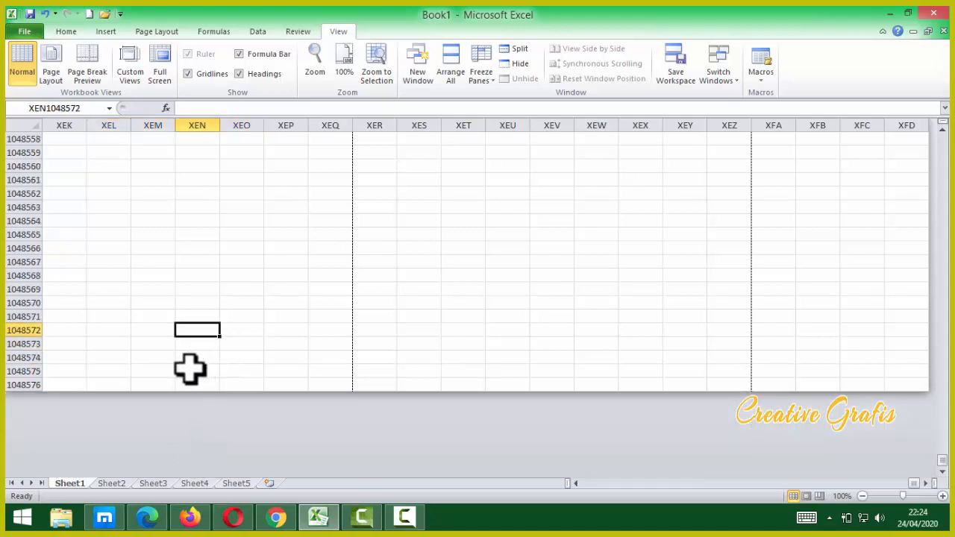
left_click(196, 383)
double_click(196, 383)
type("xdsfgdxfgcgkhh")
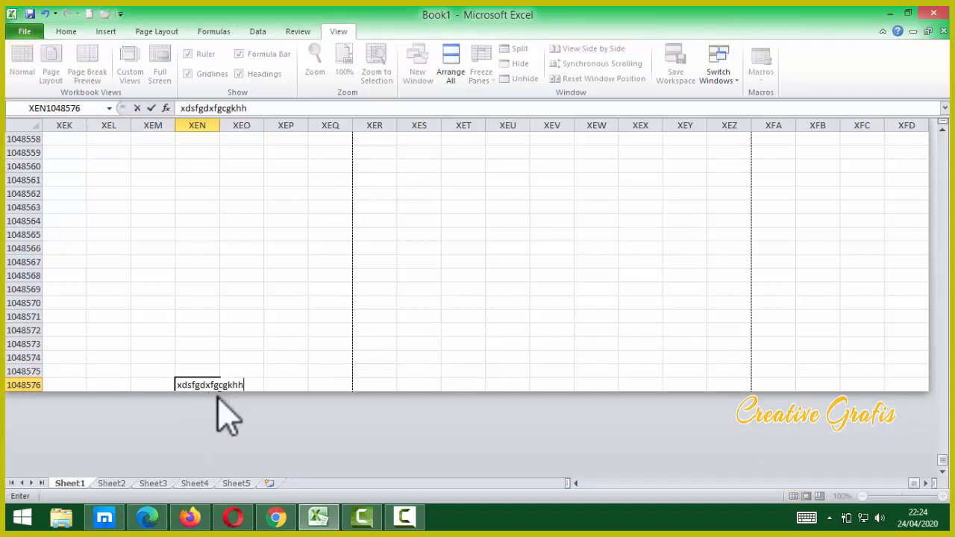
key("Return")
Try to insert a new row at row 1048575.
left_click(22, 371)
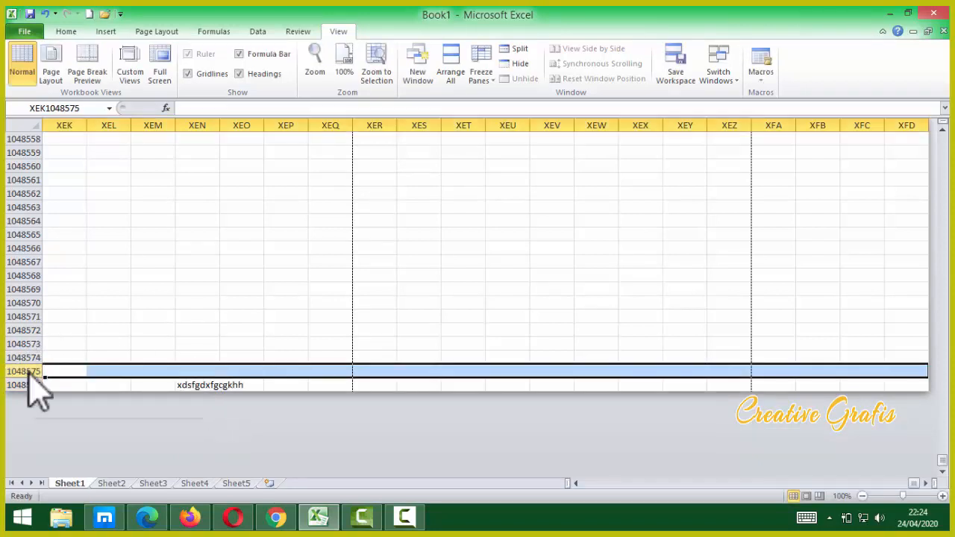
right_click(22, 371)
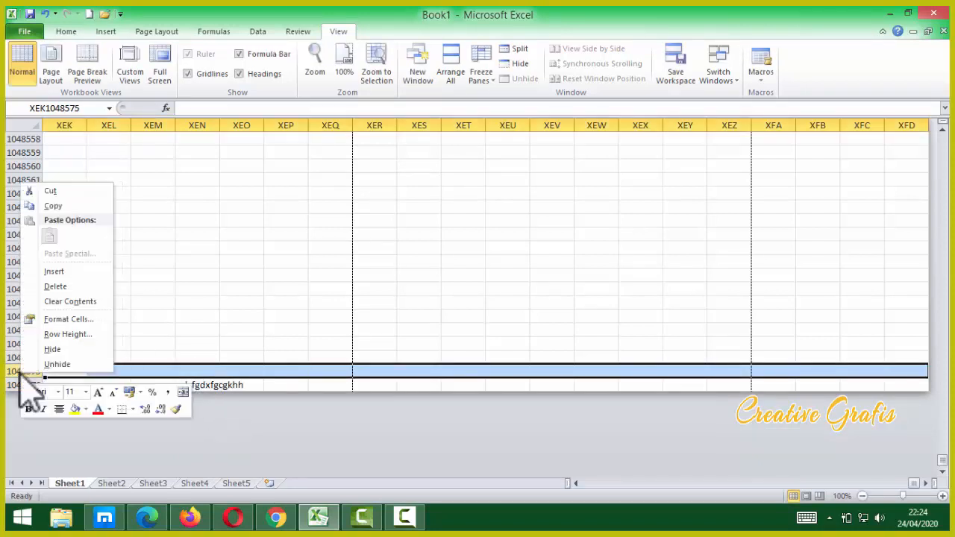
left_click(74, 272)
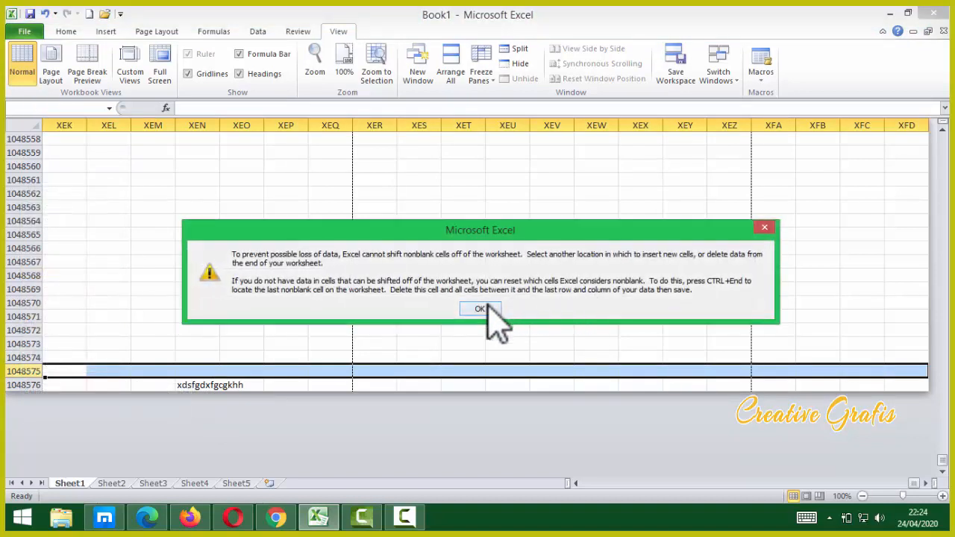
left_click(483, 309)
Clear the contents of the range XEM1048575:XEO1048576.
left_click(226, 385)
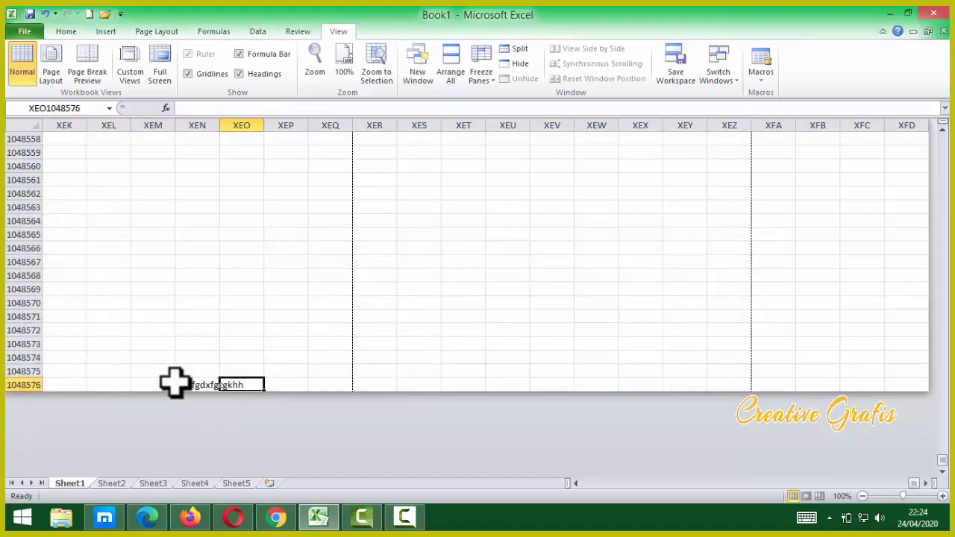
left_click_drag(170, 384, 229, 377)
key("Delete")
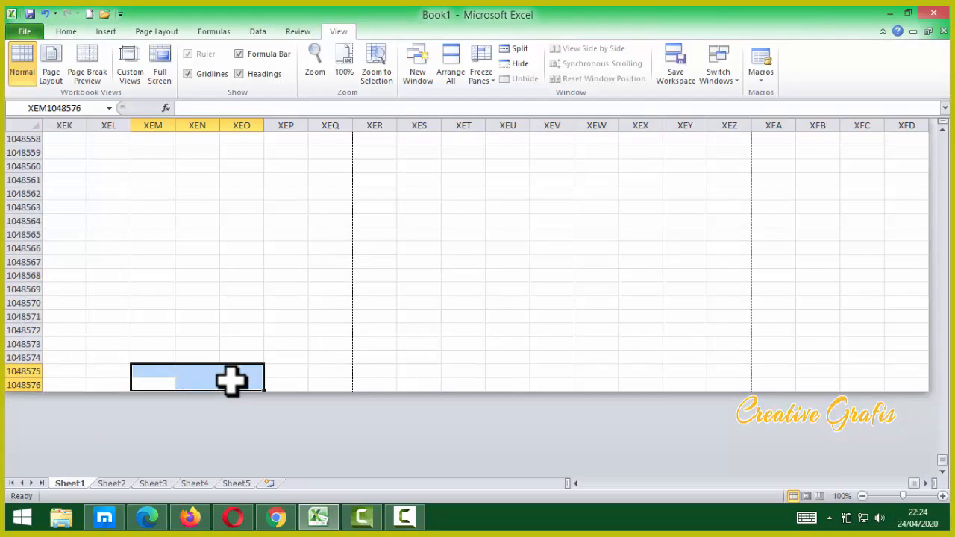
Select the range XEH1048468:XES1048468 and a single cell in column XES above it.
scroll(282, 374, "up", 4)
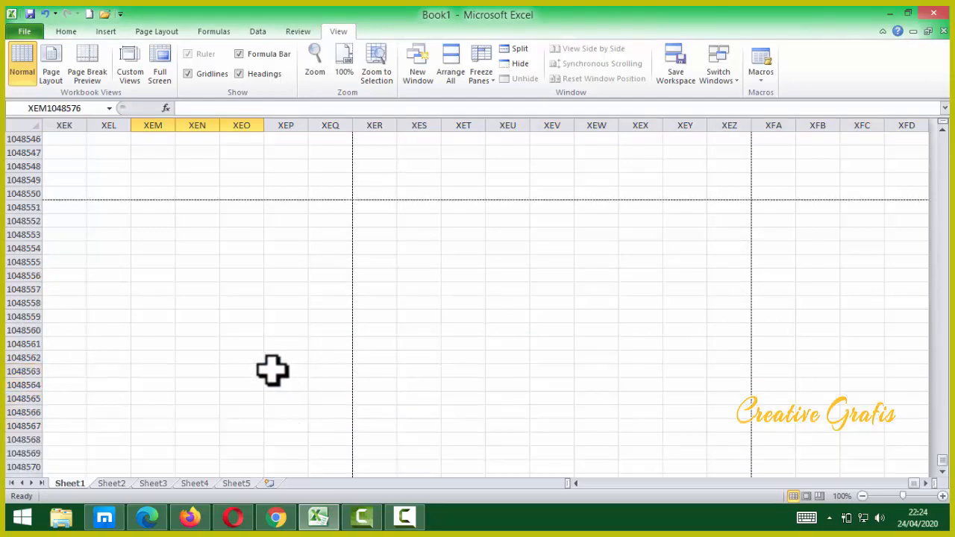
scroll(302, 370, "up", 16)
scroll(302, 363, "up", 13)
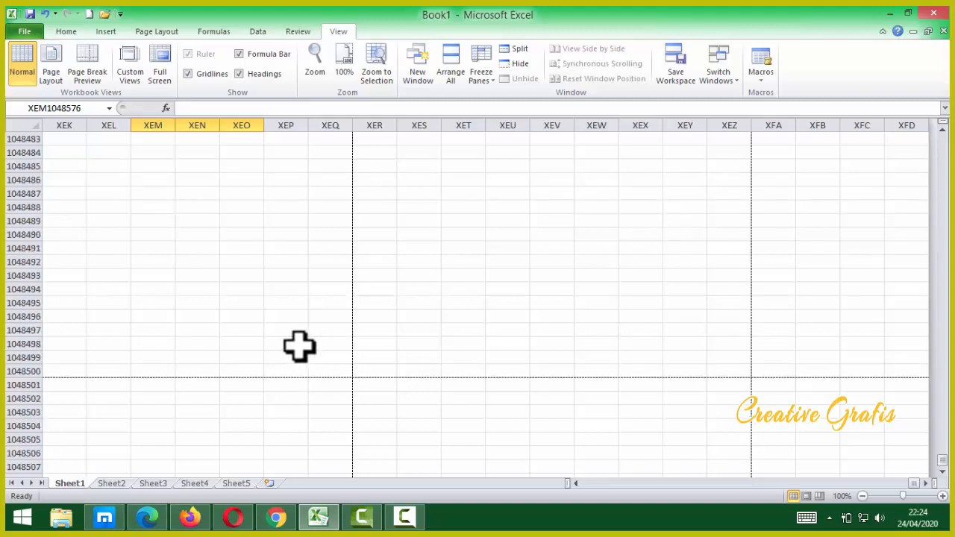
left_click_drag(836, 252, 540, 263)
left_click(109, 248)
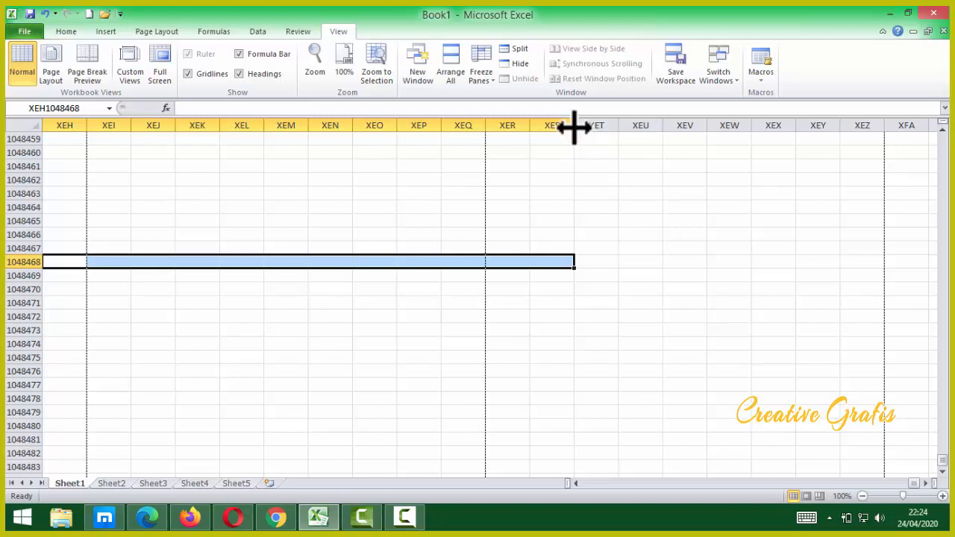
mouse_move(575, 125)
left_mouse_down()
mouse_move(860, 120)
mouse_move(558, 127)
mouse_move(933, 123)
mouse_move(565, 124)
mouse_move(632, 117)
mouse_move(574, 126)
left_mouse_up()
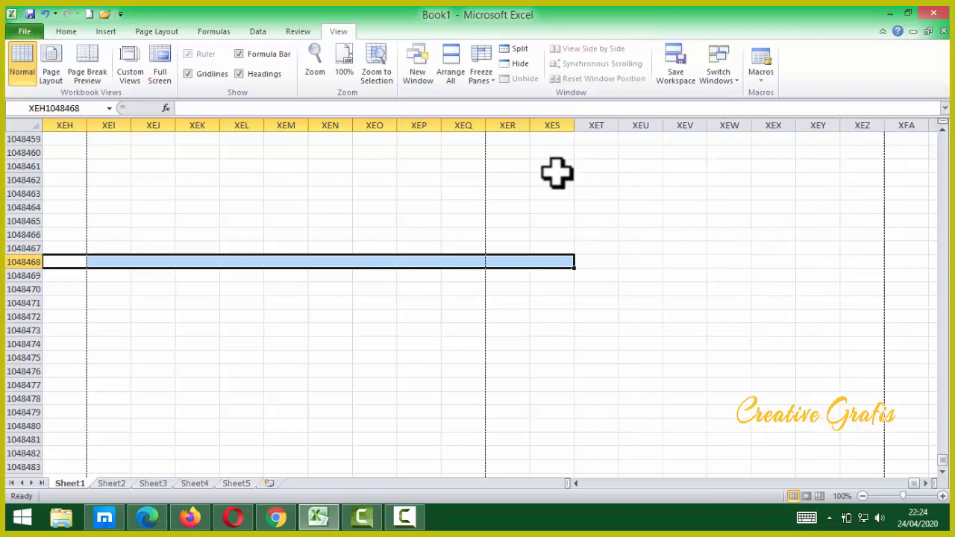
left_click(553, 179)
scroll(77, 290, "up", 7)
scroll(152, 371, "down", 3)
From cell XEJ1048464, jump to the first row of the column and to cell A1.
left_click(152, 371)
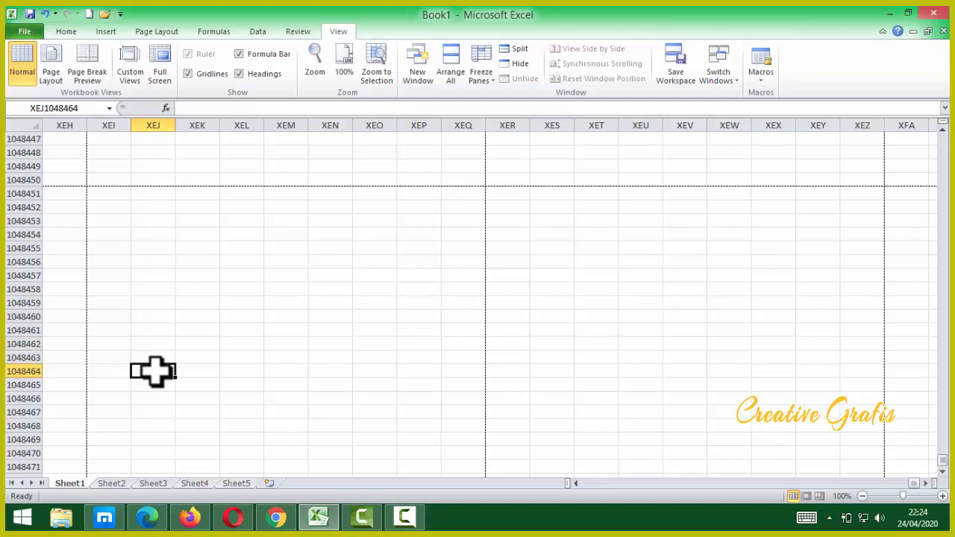
key("ctrl+Up")
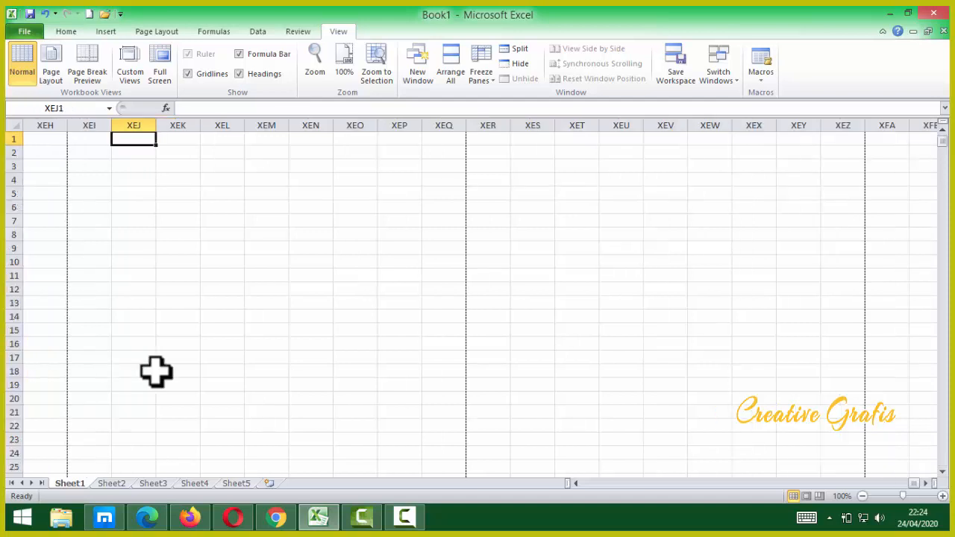
key("ctrl+Left")
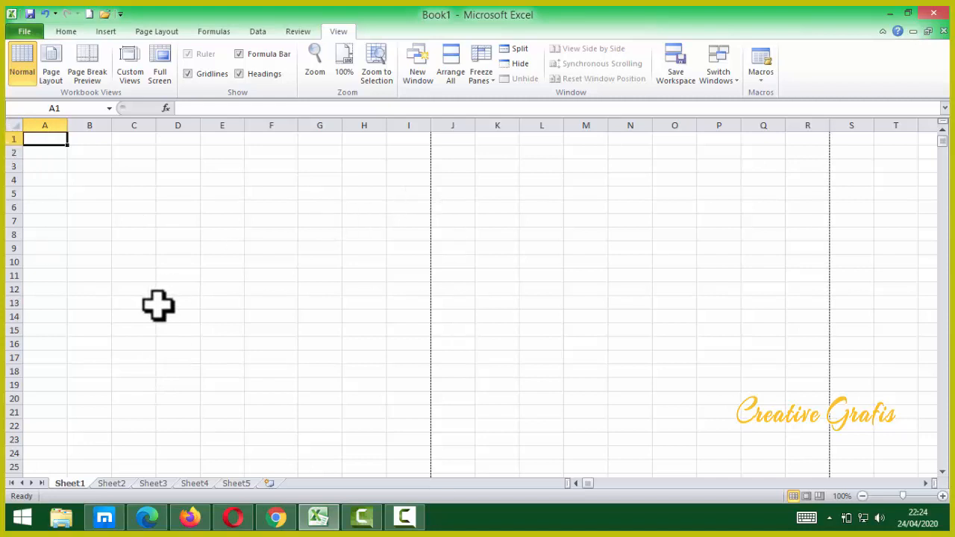
Select cells D6, A2 and M12 in turn to read each one's cell address.
left_click(193, 207)
left_click_drag(195, 207, 332, 209)
left_click(176, 195)
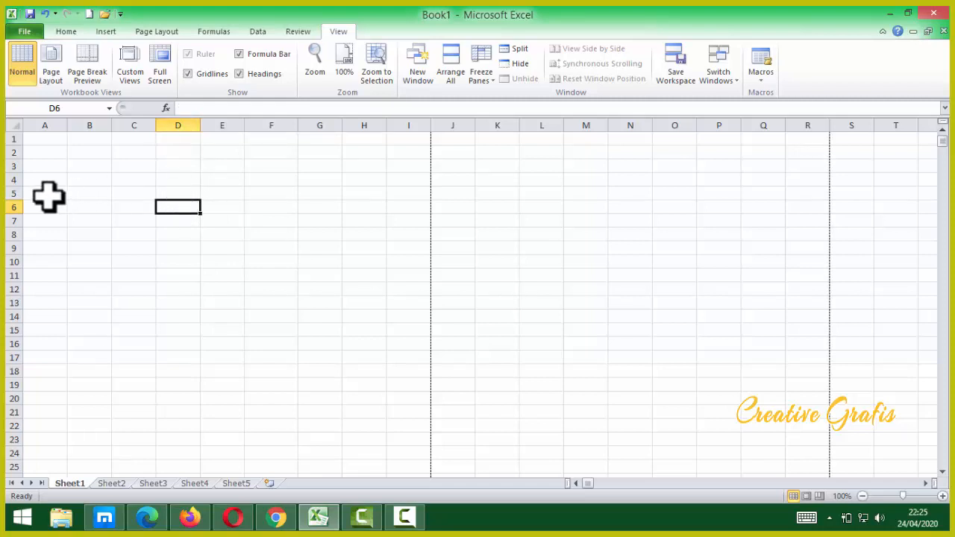
left_click(42, 153)
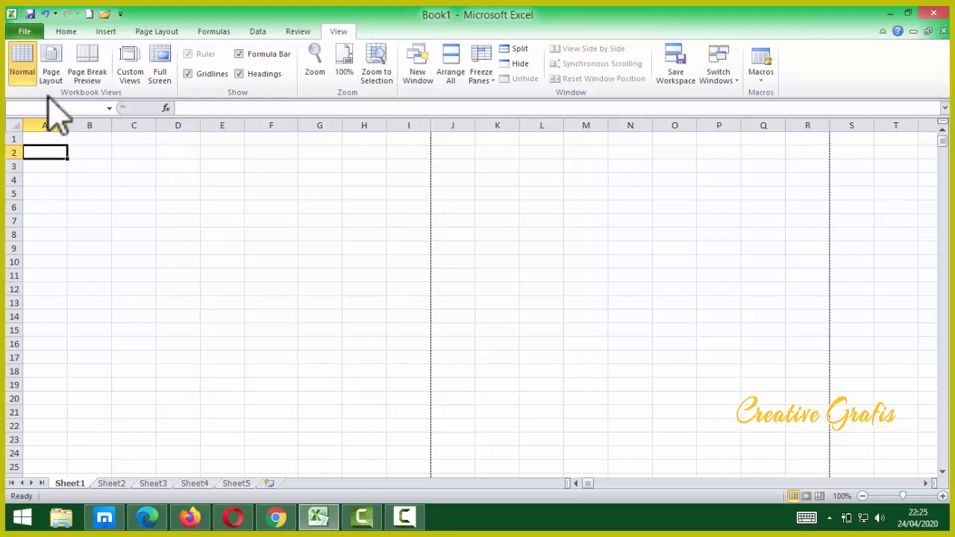
left_click(603, 291)
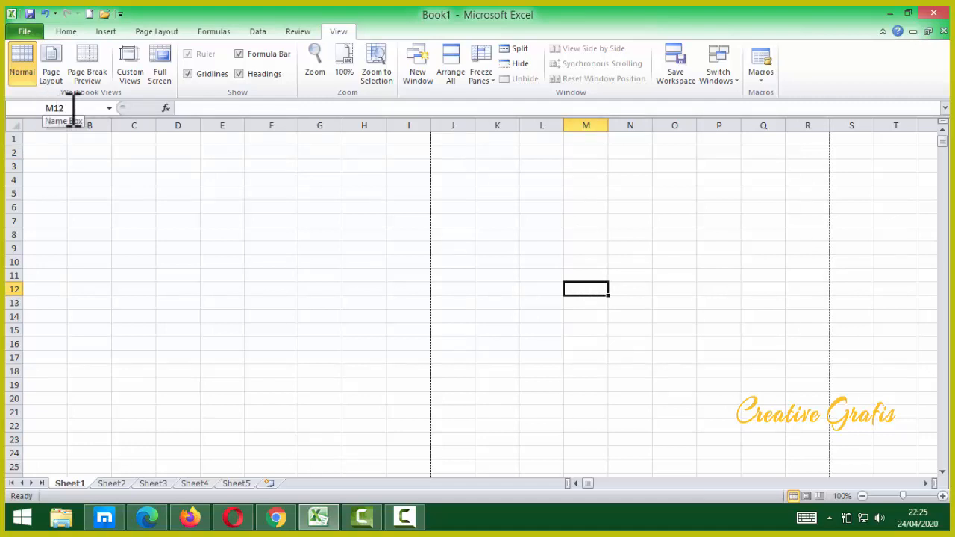
Select cell E8 and extend the selection from it to E8:F8, E8:H15 and E8:H16 in turn.
left_click(277, 276)
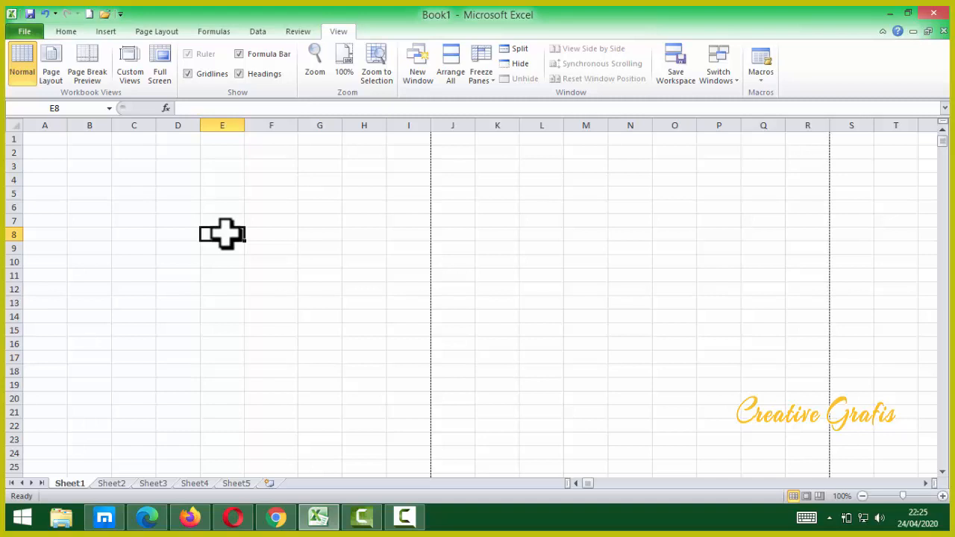
left_click_drag(226, 233, 267, 232)
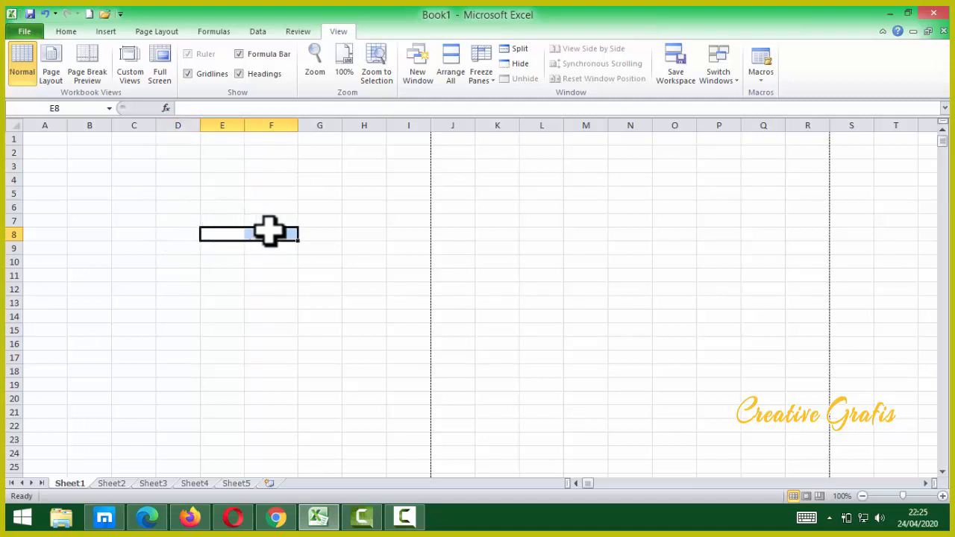
mouse_move(222, 232)
left_mouse_down()
mouse_move(273, 231)
mouse_move(273, 249)
mouse_move(337, 290)
mouse_move(473, 209)
mouse_move(220, 236)
left_mouse_up()
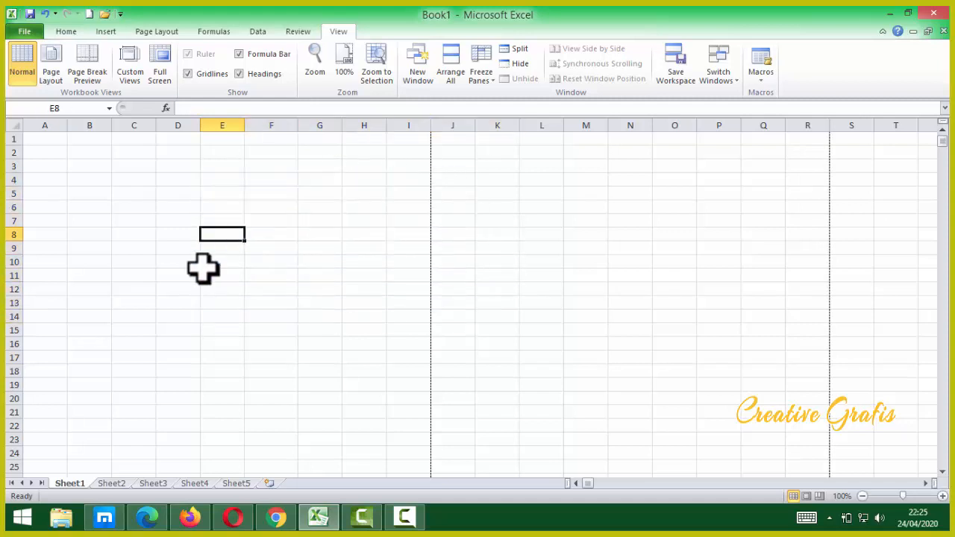
left_click_drag(203, 269, 376, 329)
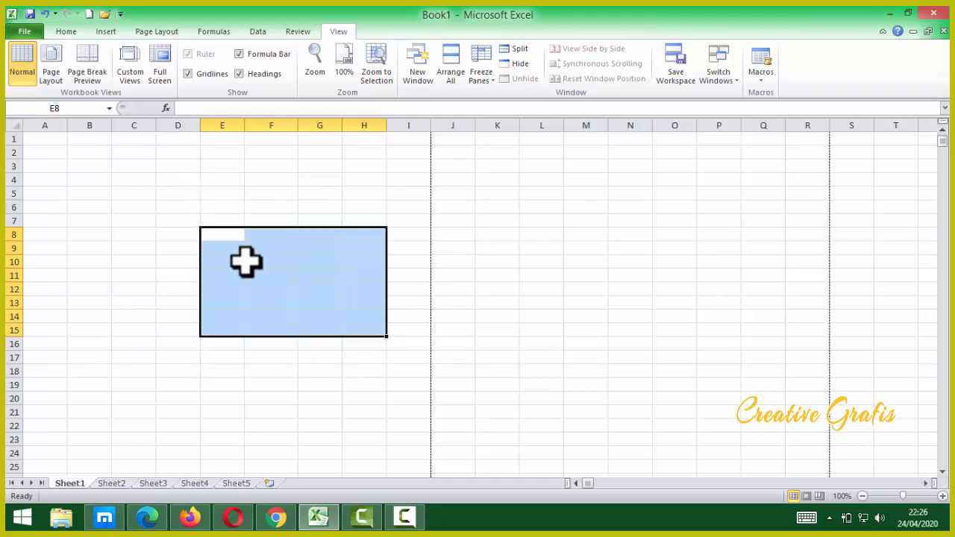
left_click_drag(217, 235, 363, 337)
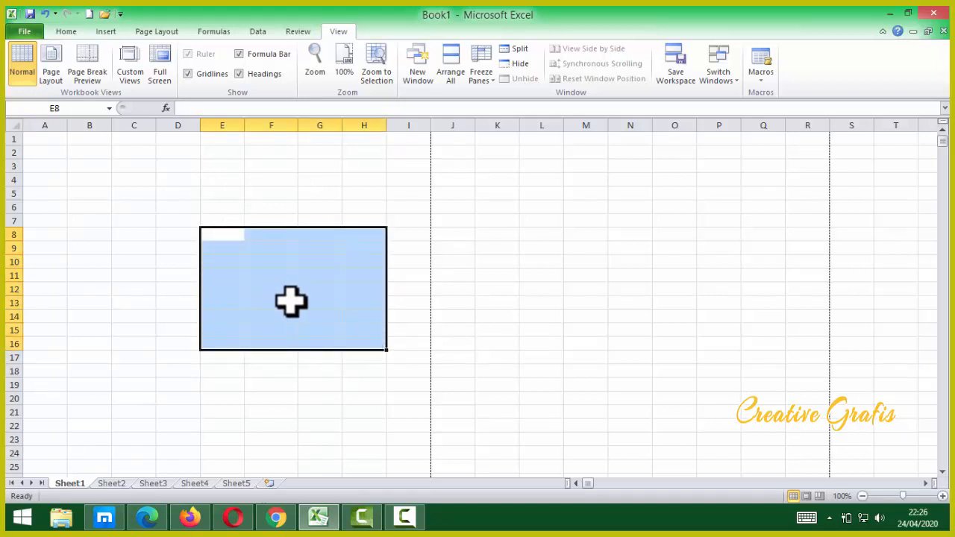
Select the single cells F13, F8 and F12 in turn.
left_click(290, 301)
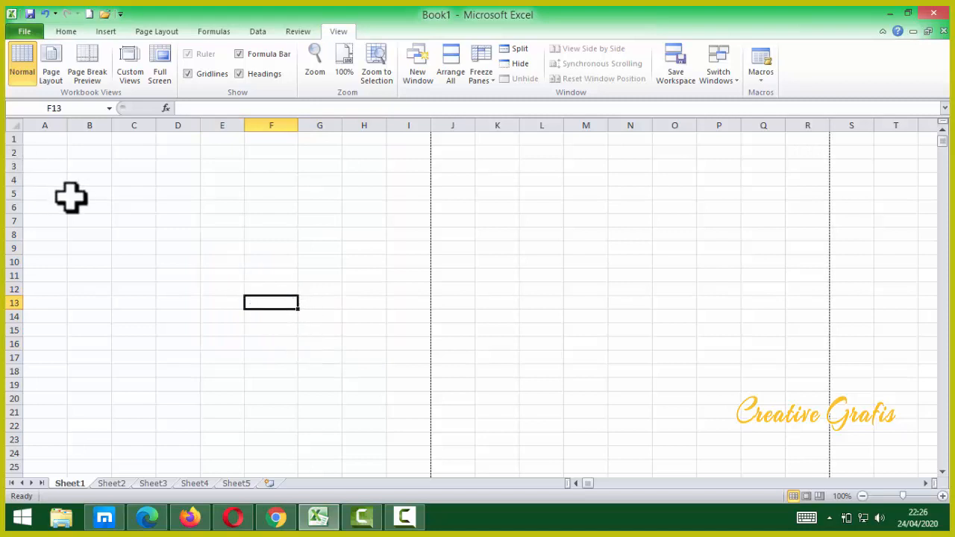
left_click(282, 234)
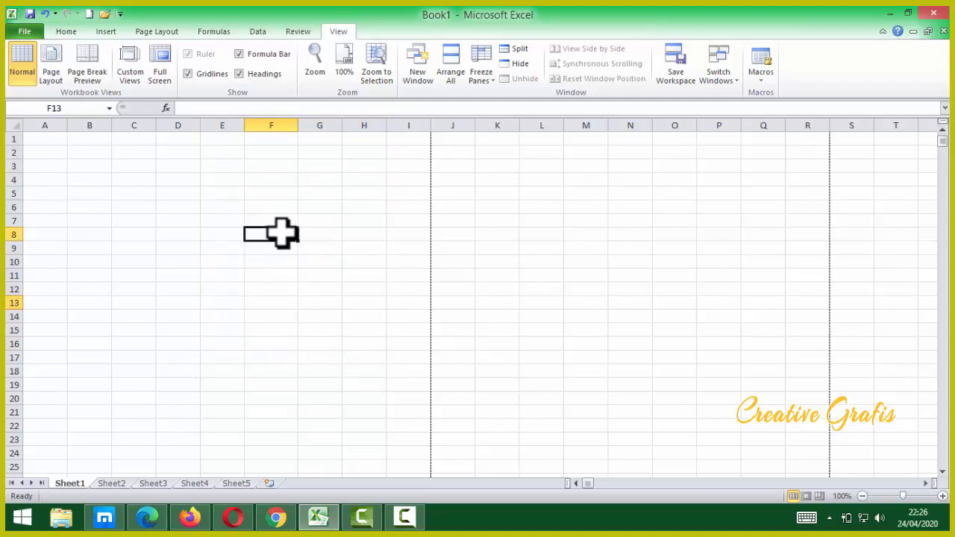
left_click(261, 283)
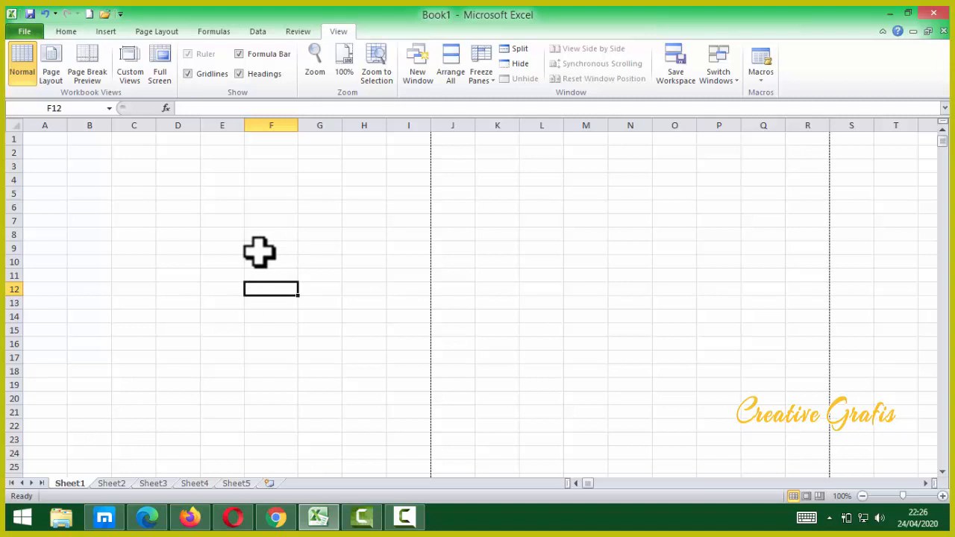
Select cell F9 and briefly open it for in-cell editing.
left_click(259, 252)
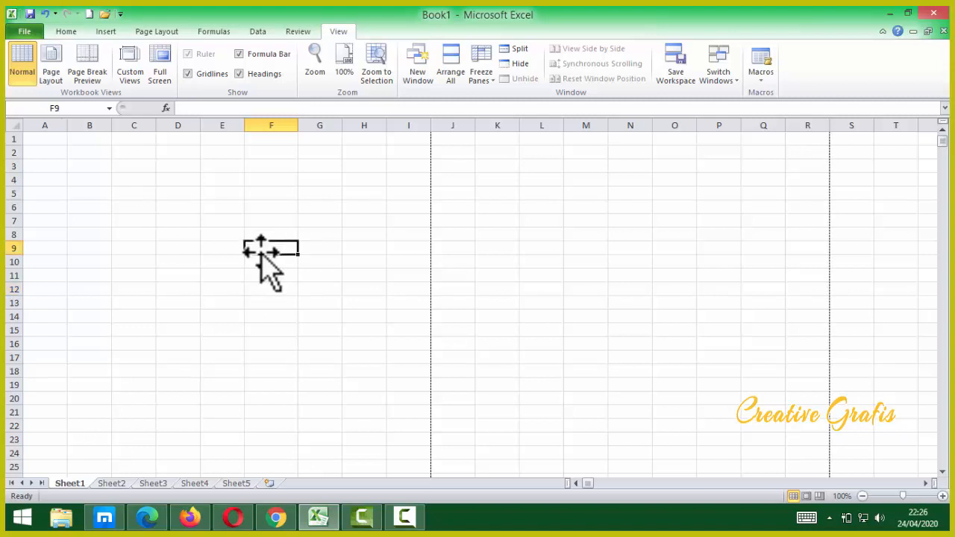
double_click(268, 250)
key("Escape")
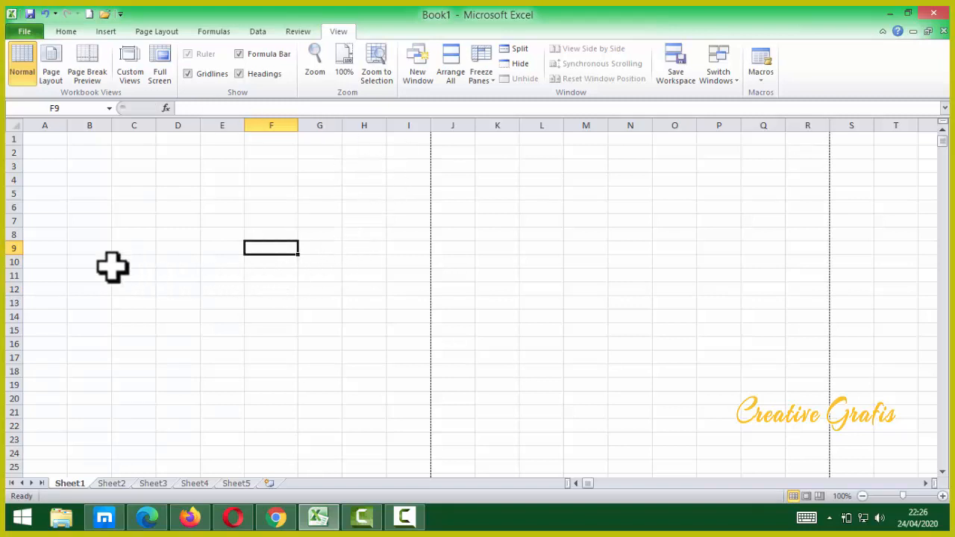
Select several cell ranges in turn, including the block J8:K13 and the single-column range A6:A14.
left_click_drag(39, 151, 45, 278)
left_click_drag(530, 224, 537, 323)
left_click_drag(459, 234, 499, 300)
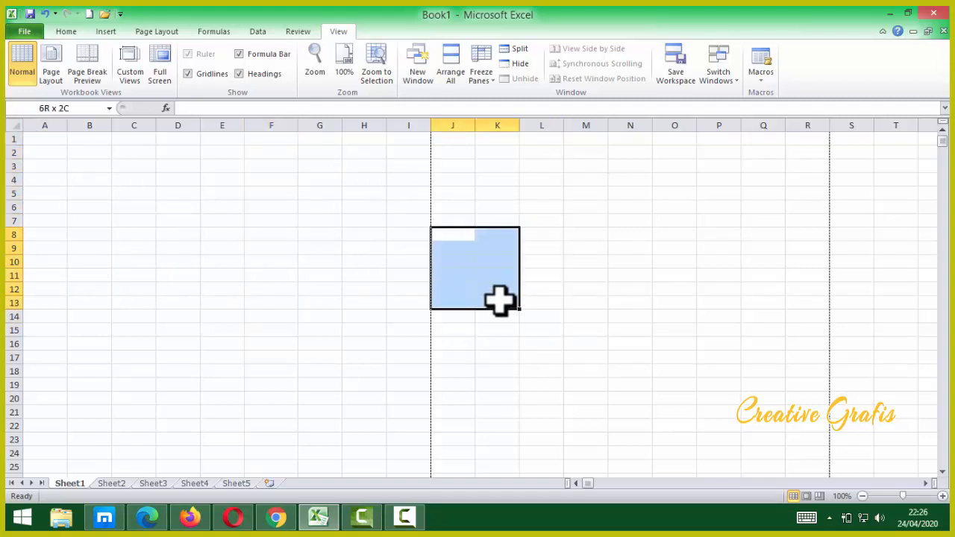
left_click_drag(373, 249, 371, 262)
left_click_drag(49, 208, 45, 316)
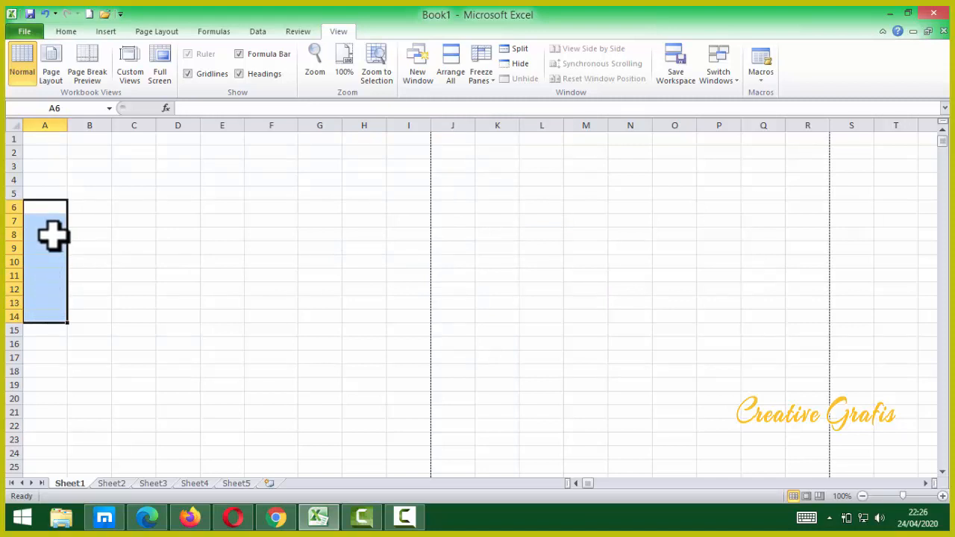
Select the ranges A1:I23 and I7:I18 in turn.
left_click_drag(36, 140, 396, 437)
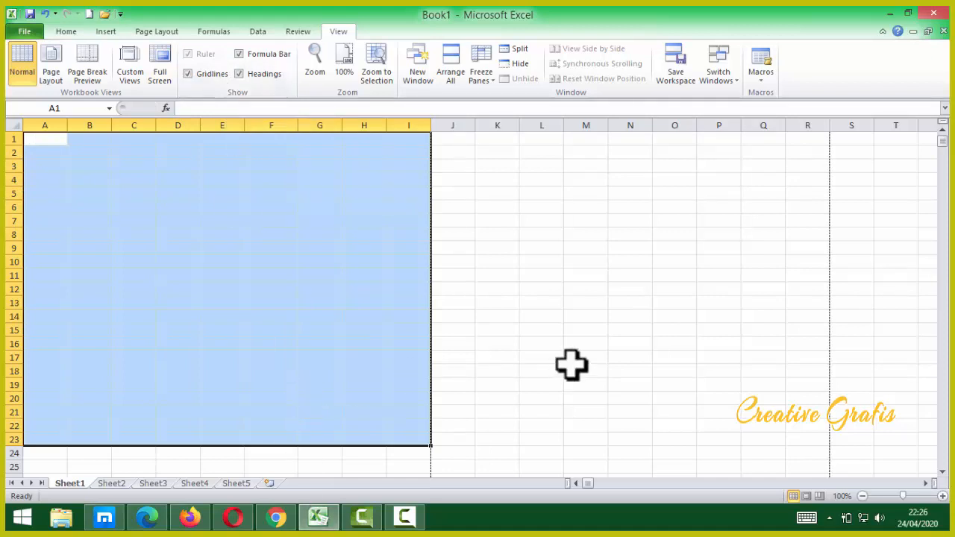
left_click(583, 303)
left_click_drag(408, 221, 428, 371)
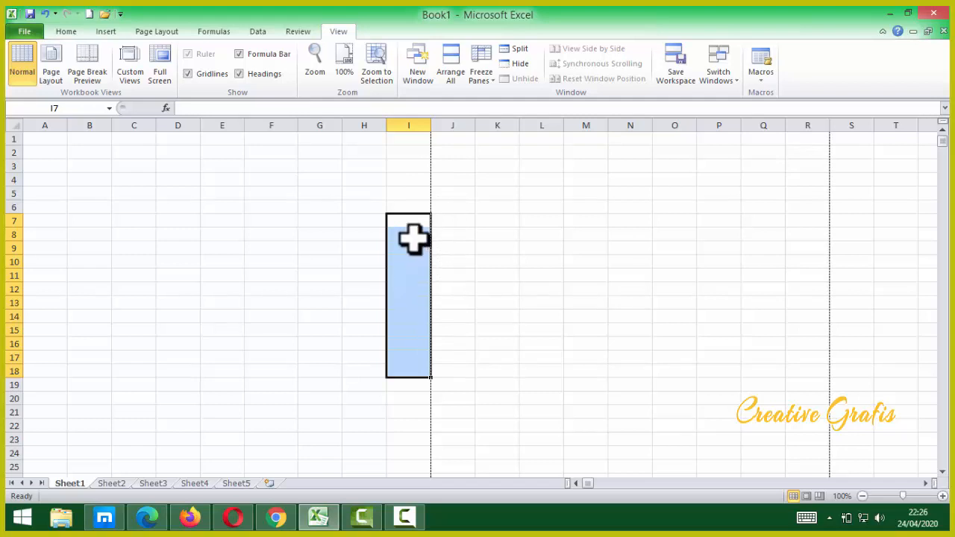
Show the worksheet in Page Layout view, select cell A1 there, and return to Normal view.
left_click(54, 69)
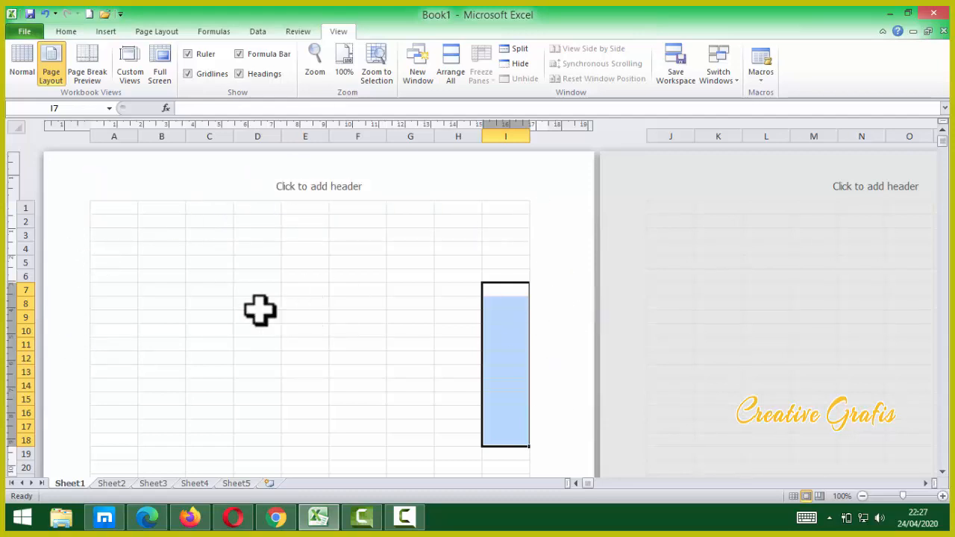
left_click(115, 315)
left_click(114, 208)
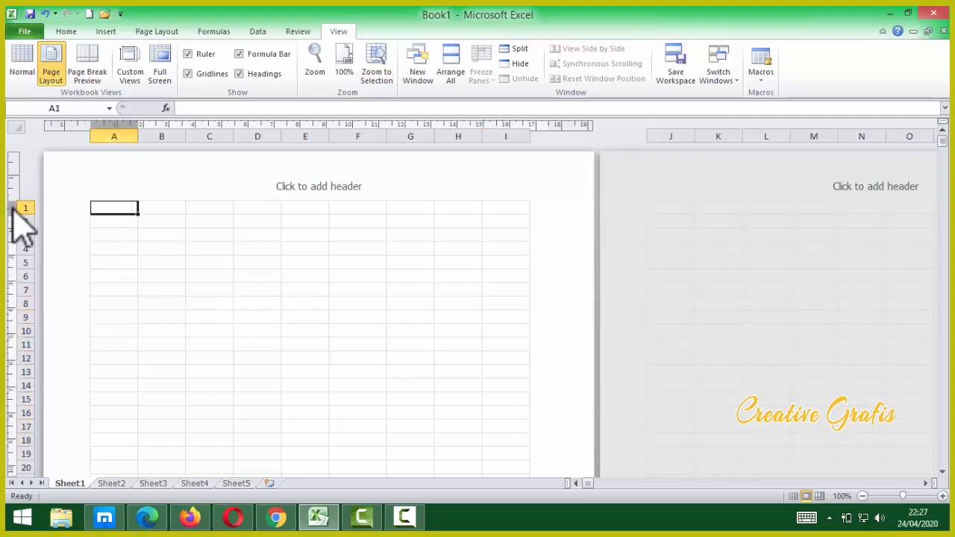
left_click(27, 73)
Select the single cells E7, F13, A1 and F9 in turn.
left_click(207, 218)
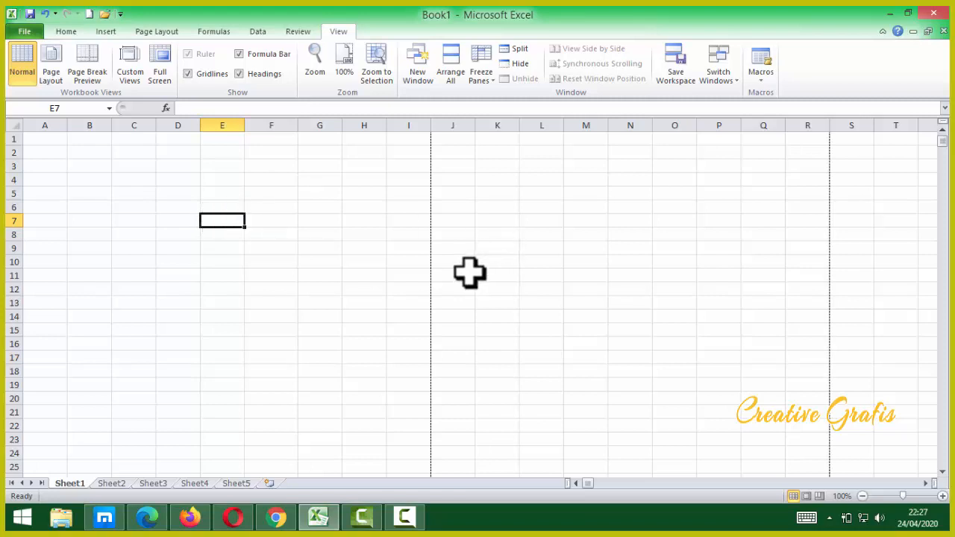
left_click(289, 305)
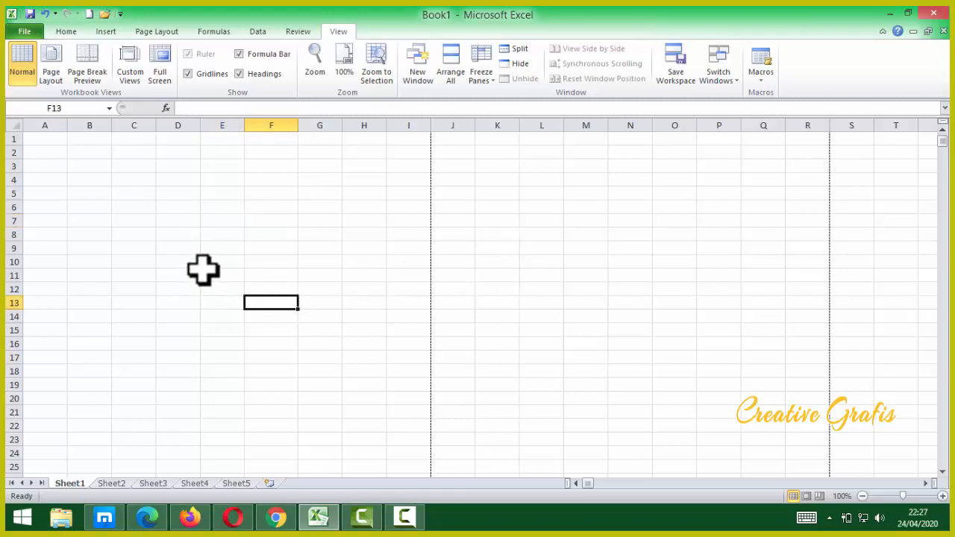
left_click(41, 141)
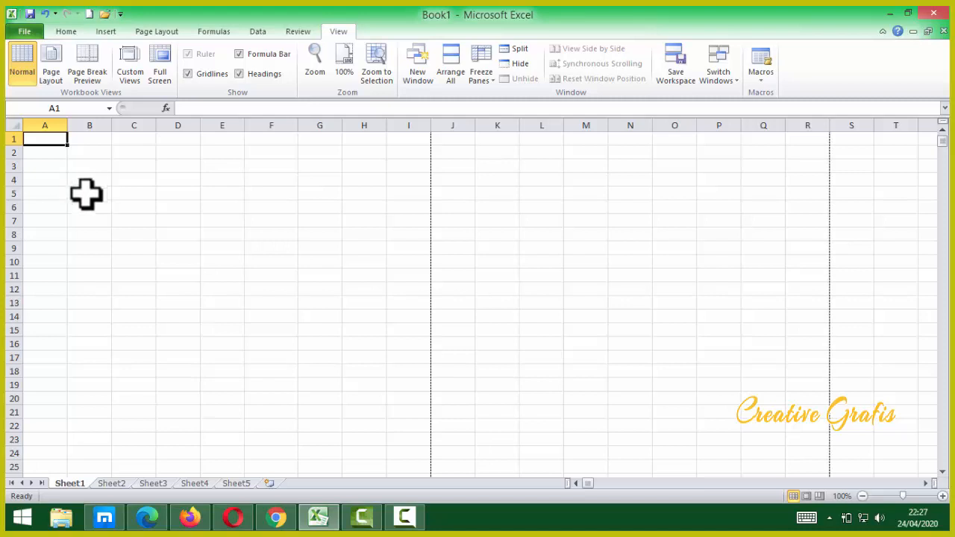
left_click(250, 248)
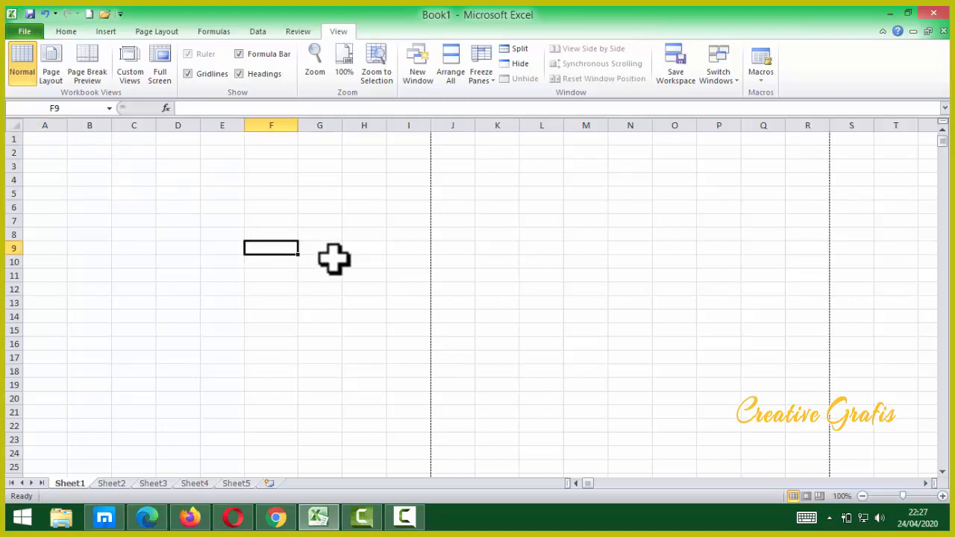
Enter "BELAJAR EXCEL" in cell G10 and widen column G so that it holds the whole text.
type("BELAJAR EXCEL")
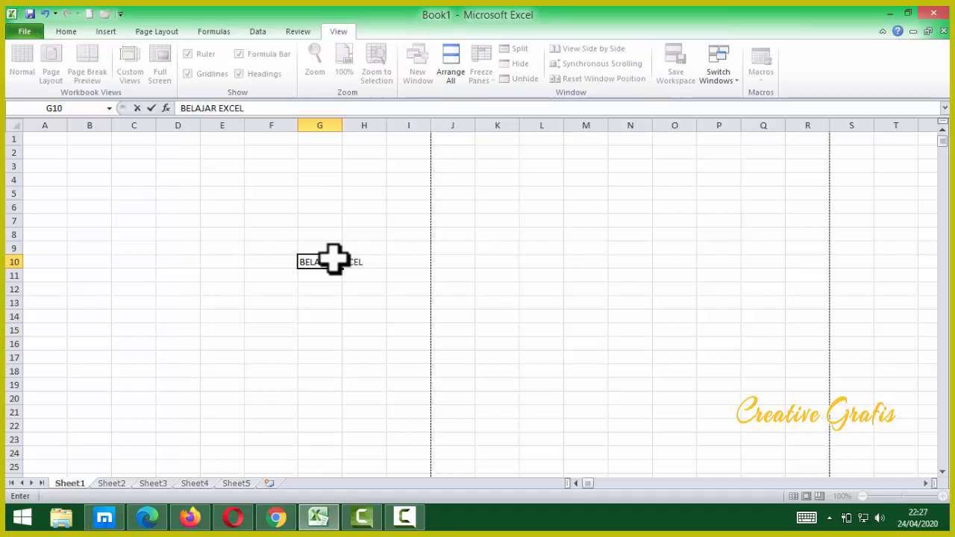
key("Return")
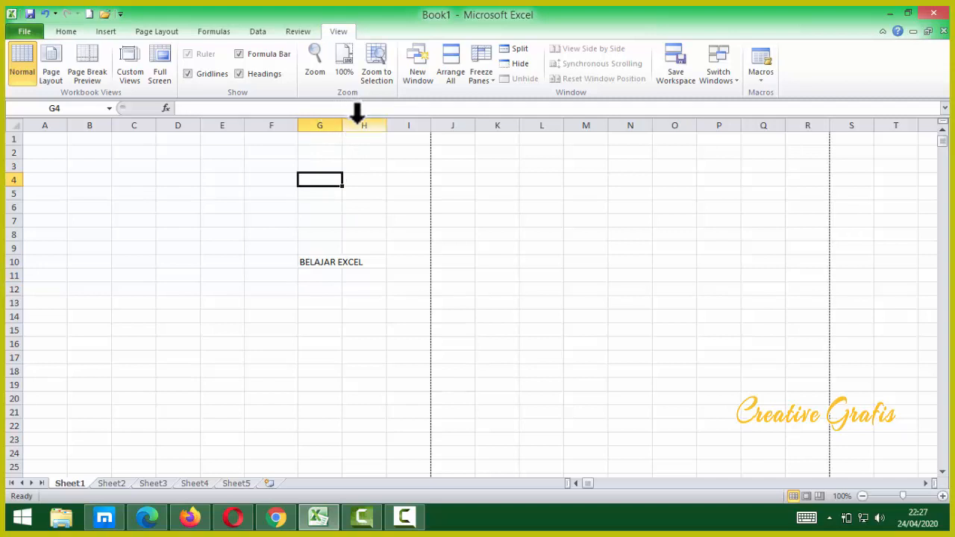
left_click_drag(342, 124, 374, 113)
Select cells in column G around the text, the whole of column G, and cell H5 in turn.
left_click_drag(333, 246, 343, 312)
left_click(343, 313)
left_click(345, 113)
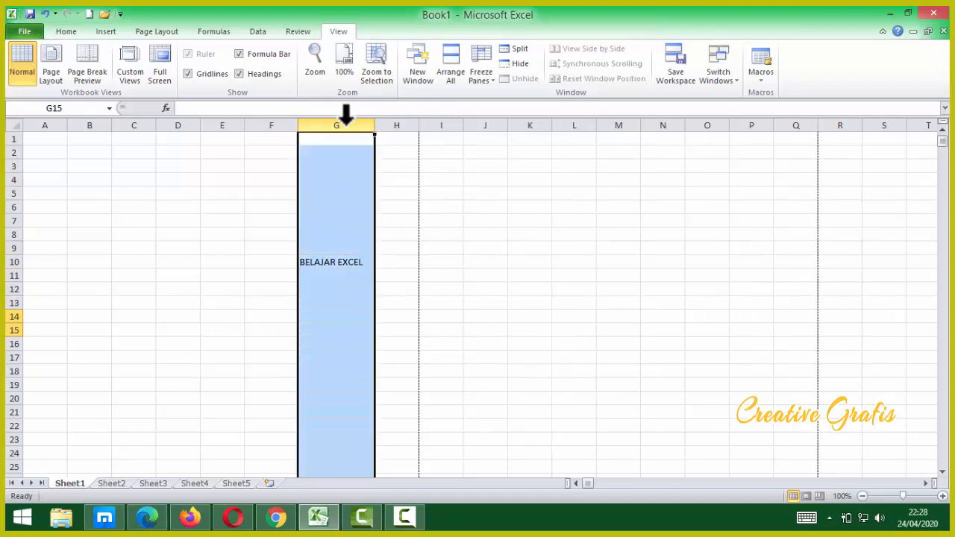
left_click(396, 192)
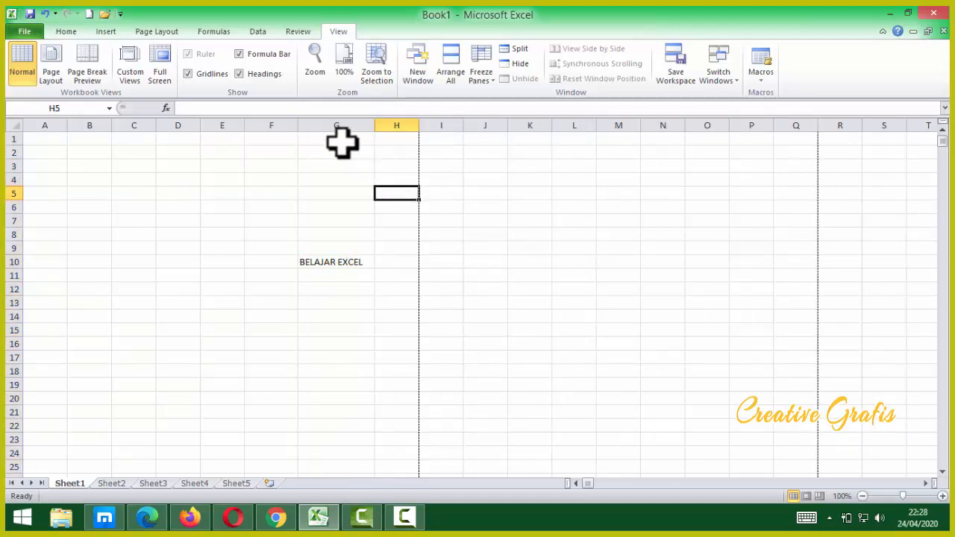
Fill the range G7:G15 with yellow.
left_click_drag(335, 221, 326, 303)
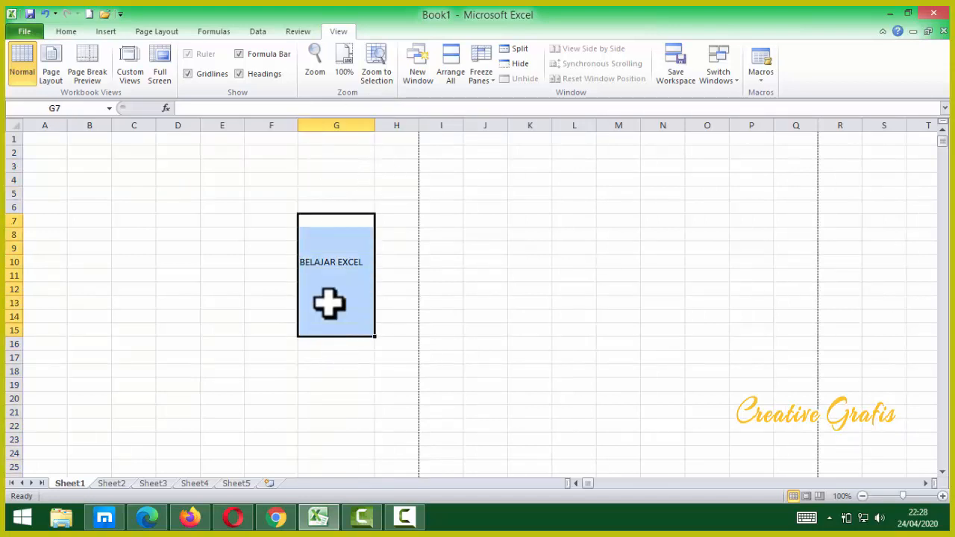
left_click(65, 32)
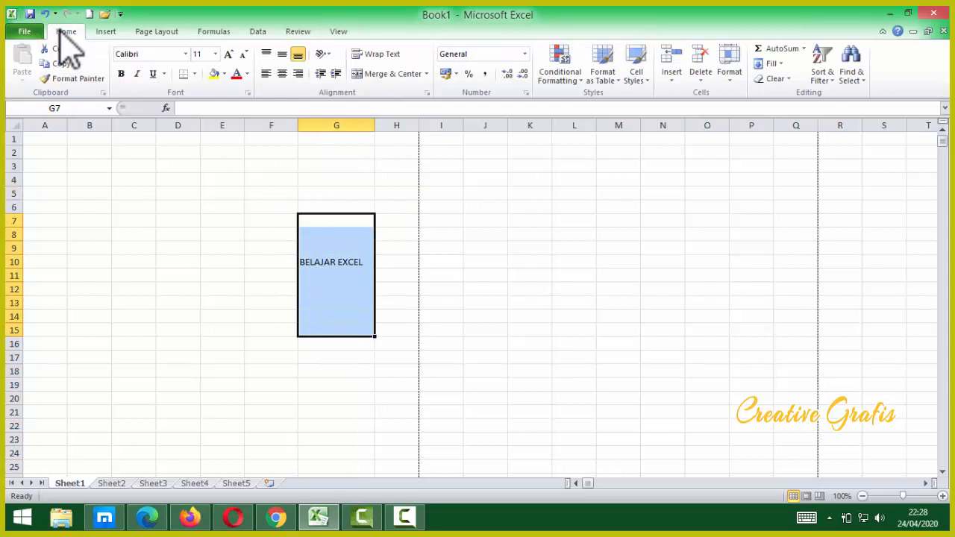
left_click(214, 74)
left_click(339, 384)
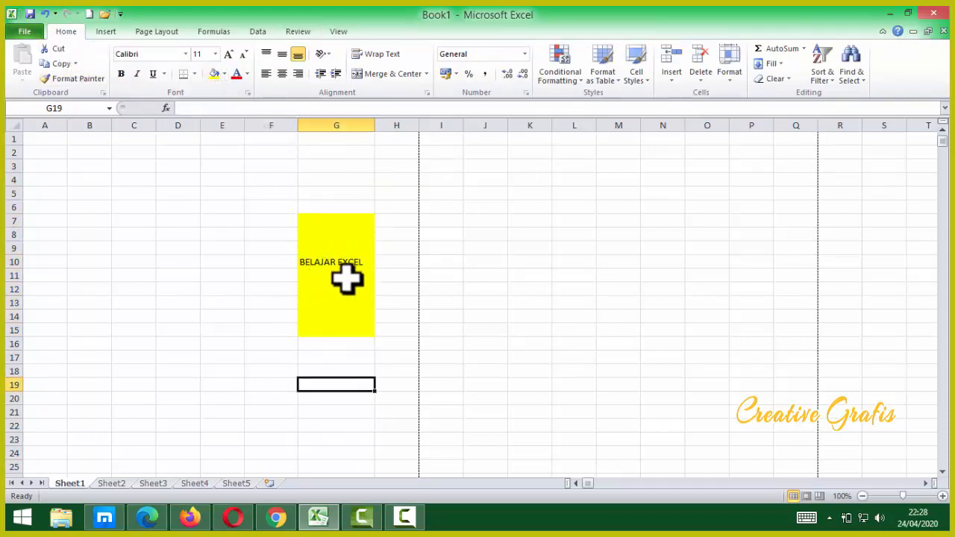
Select the unfilled cell G6 above the yellow block and the range G7:G19 to compare cells with the filled range.
left_click(341, 207)
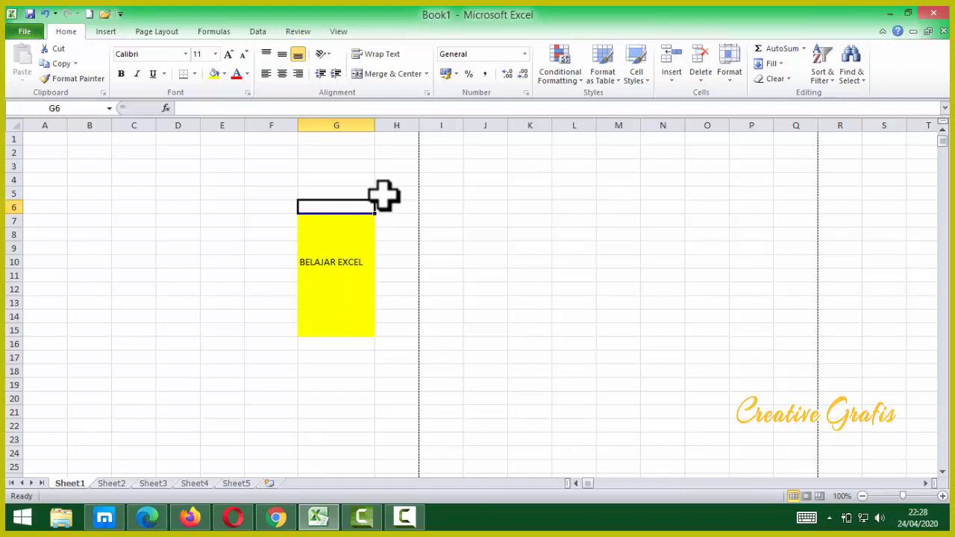
left_click(280, 232)
left_click(344, 207)
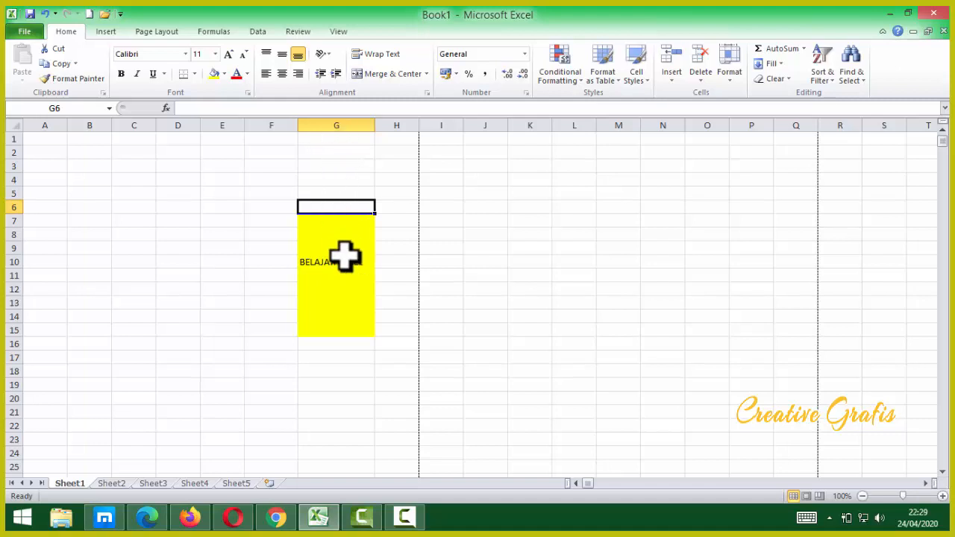
left_click_drag(347, 216, 350, 377)
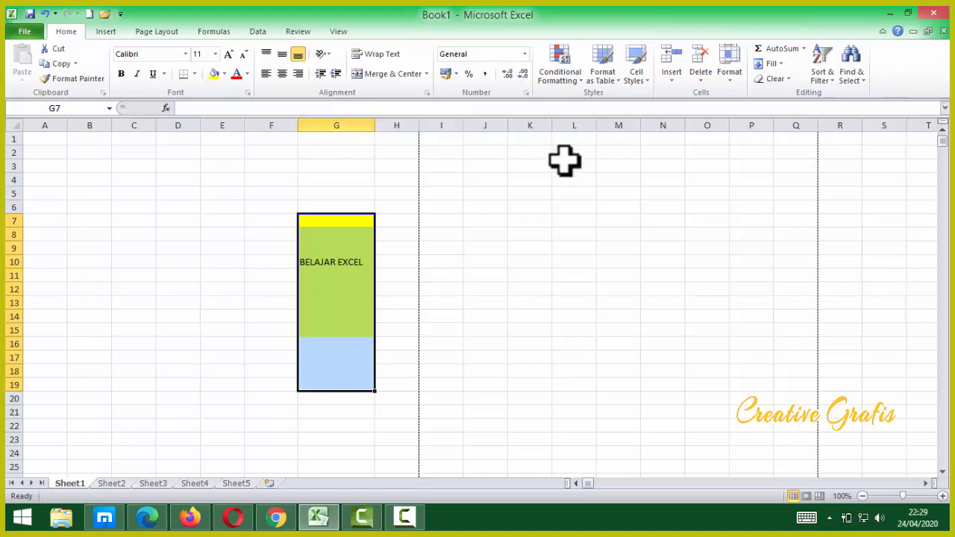
Select the entire column G to examine how far it extends, and return to cell G9.
left_click(340, 120)
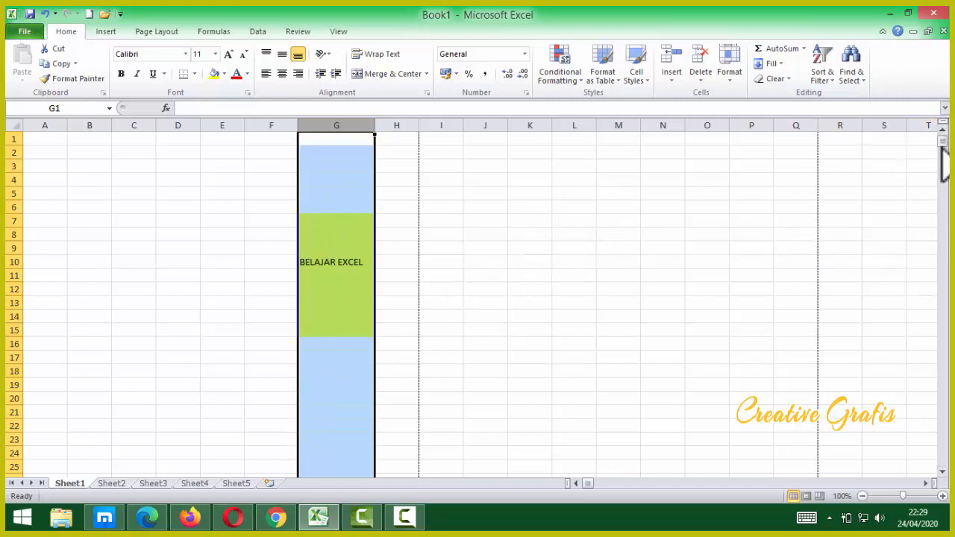
mouse_move(942, 146)
left_mouse_down()
mouse_move(940, 458)
mouse_move(942, 130)
left_mouse_up()
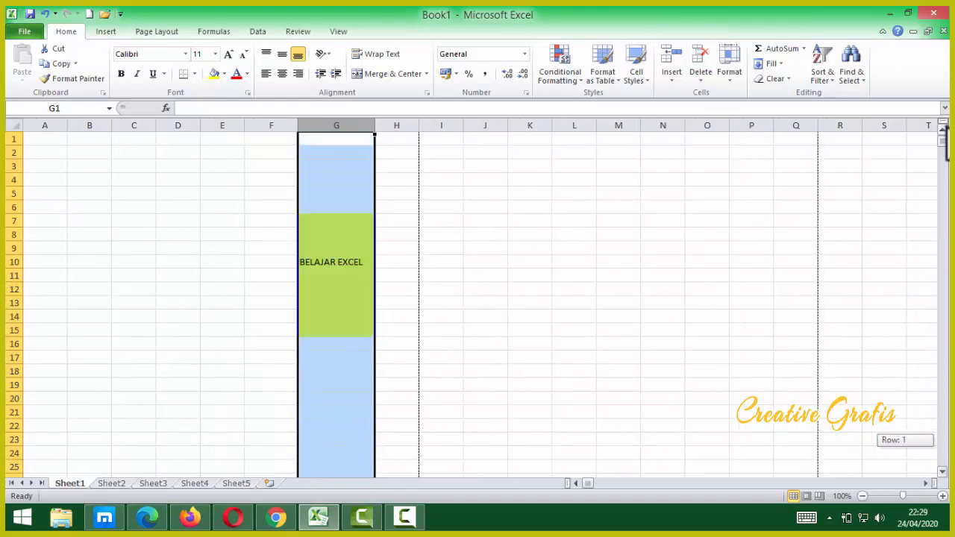
left_click(342, 246)
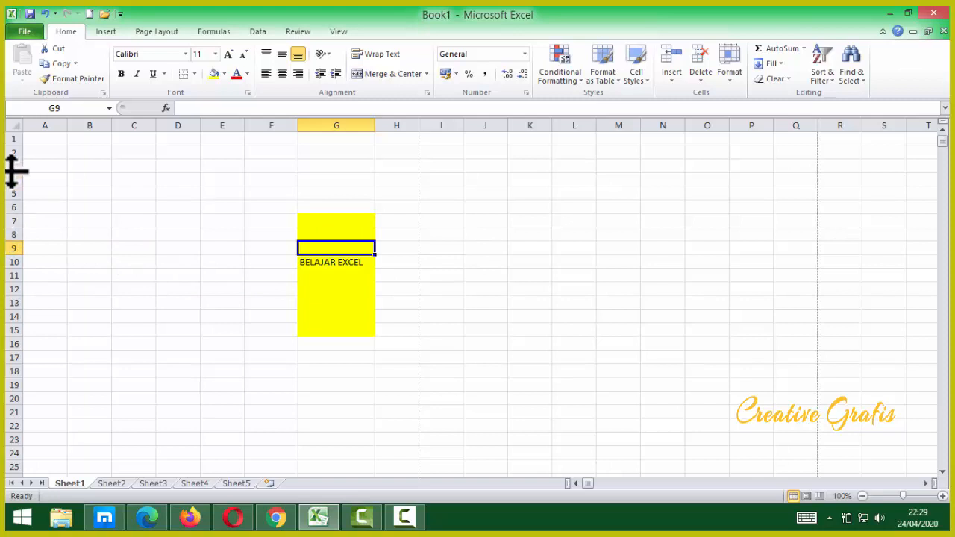
Select the entire row 9, switch the selection to row 10, and fill row 10 with yellow.
left_click(9, 248)
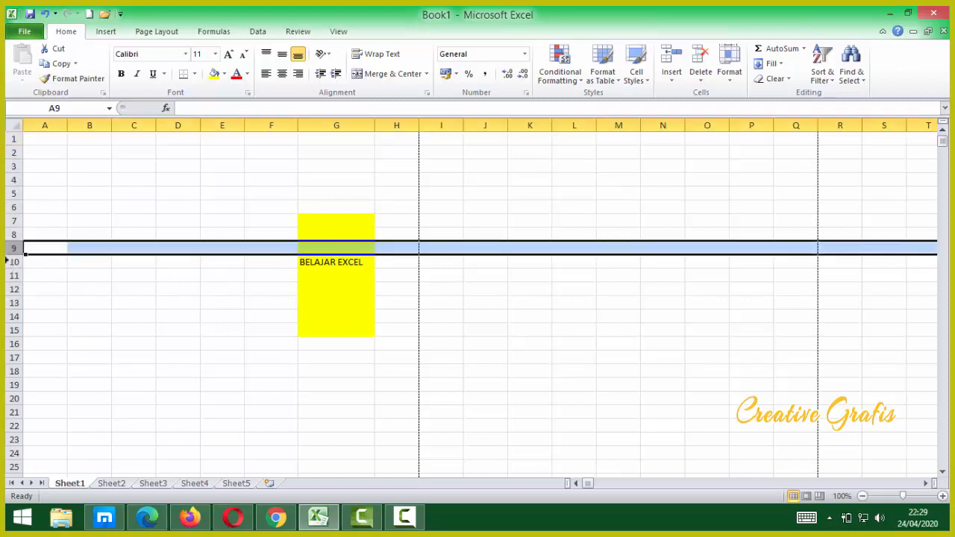
left_click(12, 262)
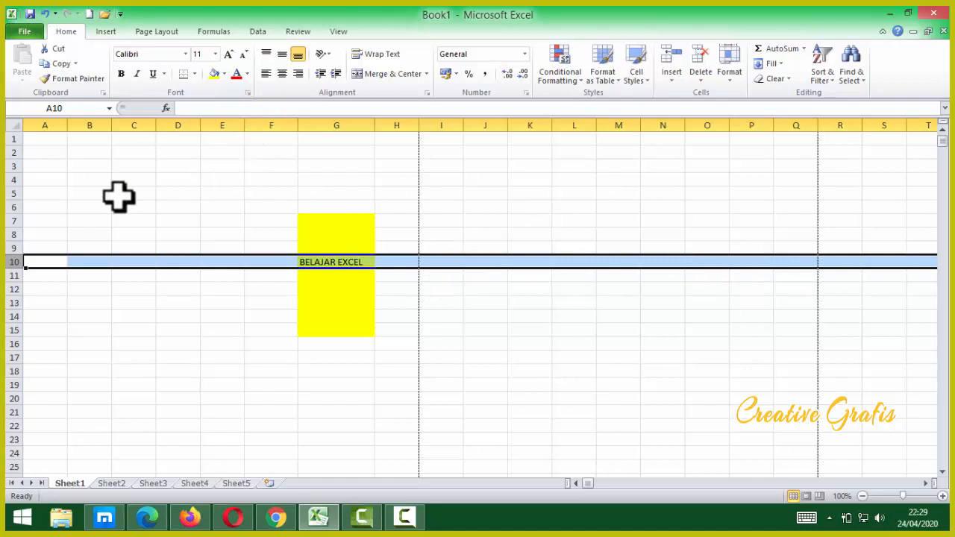
left_click(214, 73)
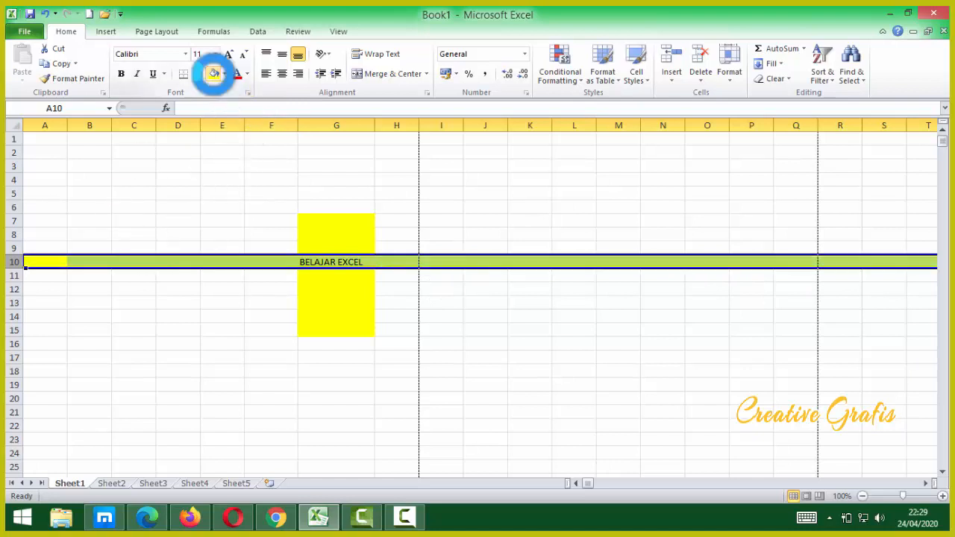
left_click(182, 343)
Jump along the yellow row from cell B10 to the last cell XFD10 and select XEM10:XFC10.
left_click(87, 261)
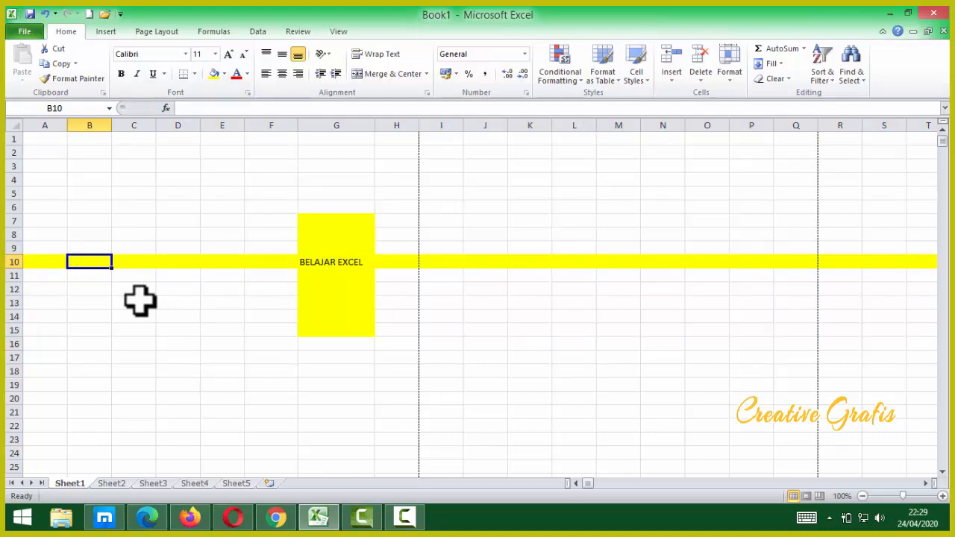
key("ctrl+Right")
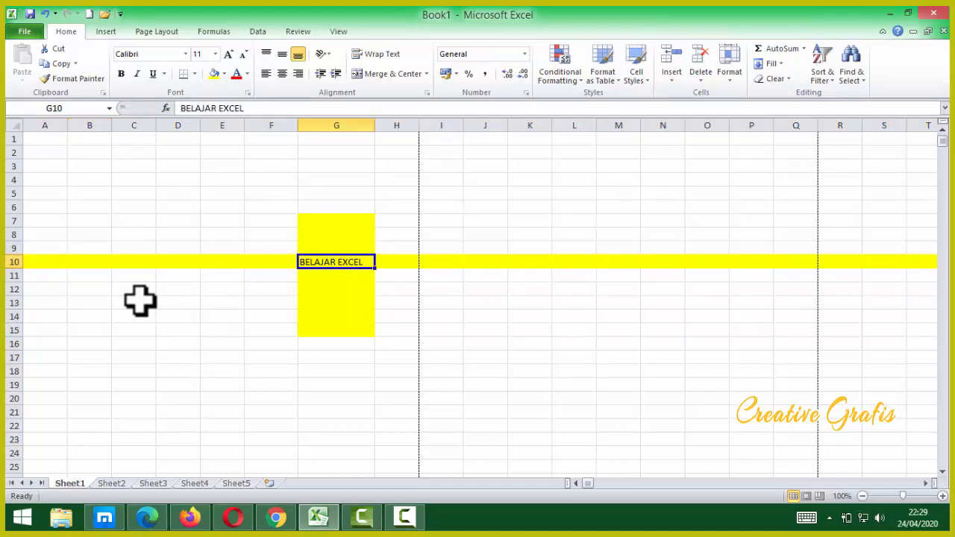
key("ctrl+Right")
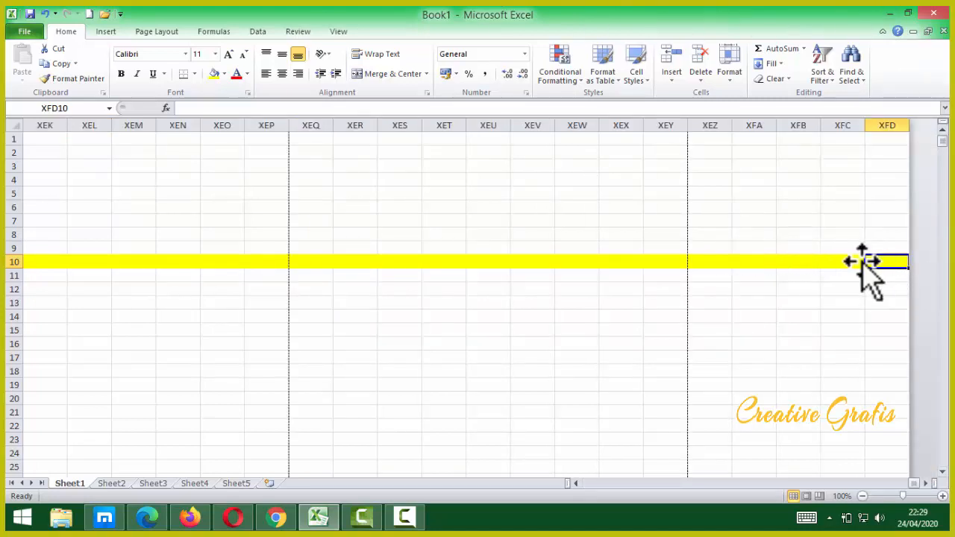
left_click_drag(847, 261, 150, 242)
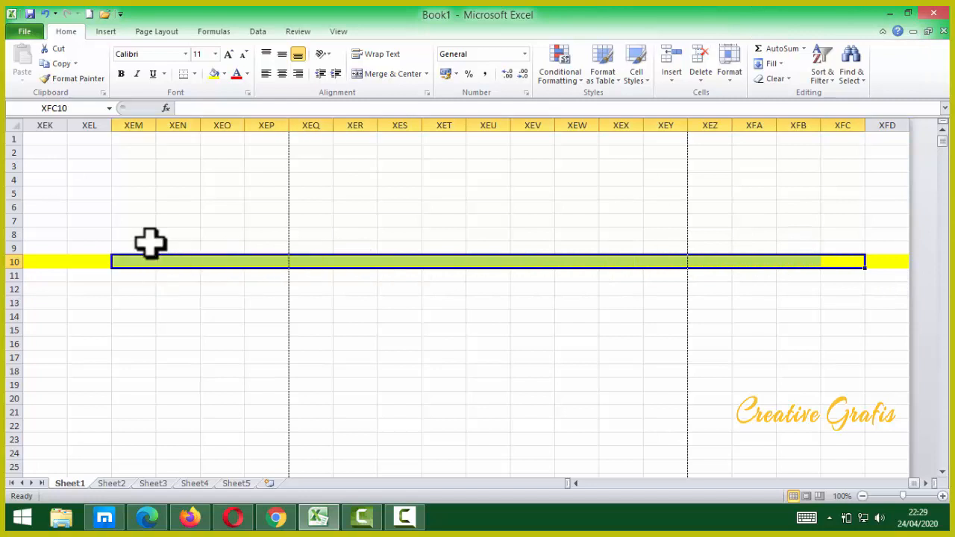
Move back along the yellow row 10 cell by cell to XCL10.
key("Left")
key("Left")
key("Left")
key("Left")
key("Left")
key("Left")
key("Left")
key("Left")
key("Left")
key("Left")
key("Left")
key("Left")
key("Left")
key("Left")
key("Left")
key("Left")
key("Left")
key("Left")
key("Left")
key("Left")
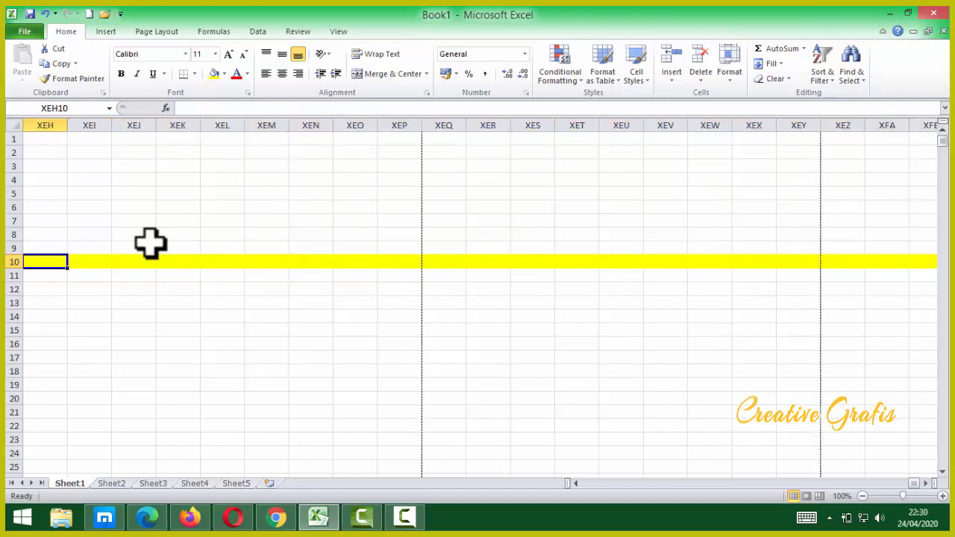
key("Left")
key("Left")
key("Left")
key("Left")
key("Left")
key("Left")
key("Left")
key("Left")
key("Left")
key("Left")
key("Left")
key("Left")
key("Left")
key("Left")
key("Left")
key("Left")
key("Left")
key("Left")
key("Left")
key("Left")
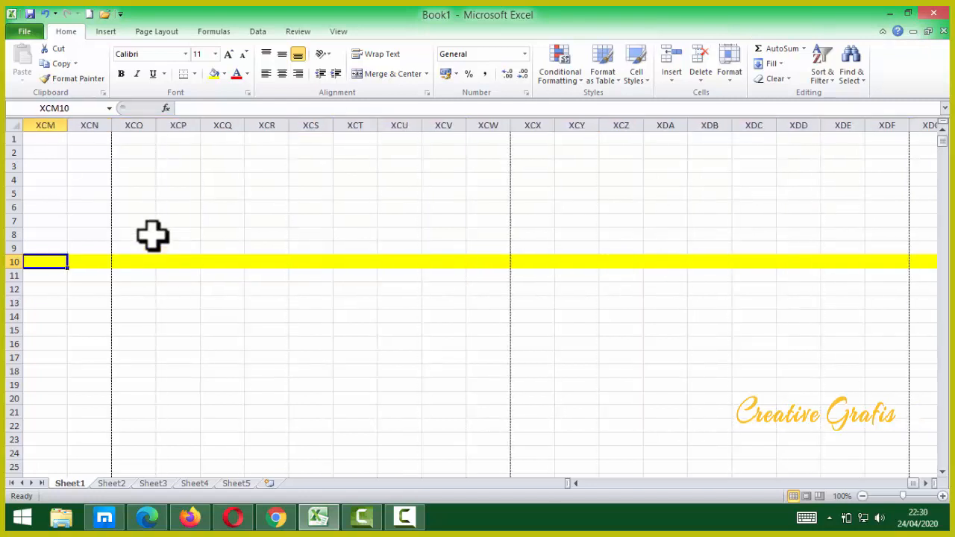
key("Left")
key("Left")
key("Left")
key("Left")
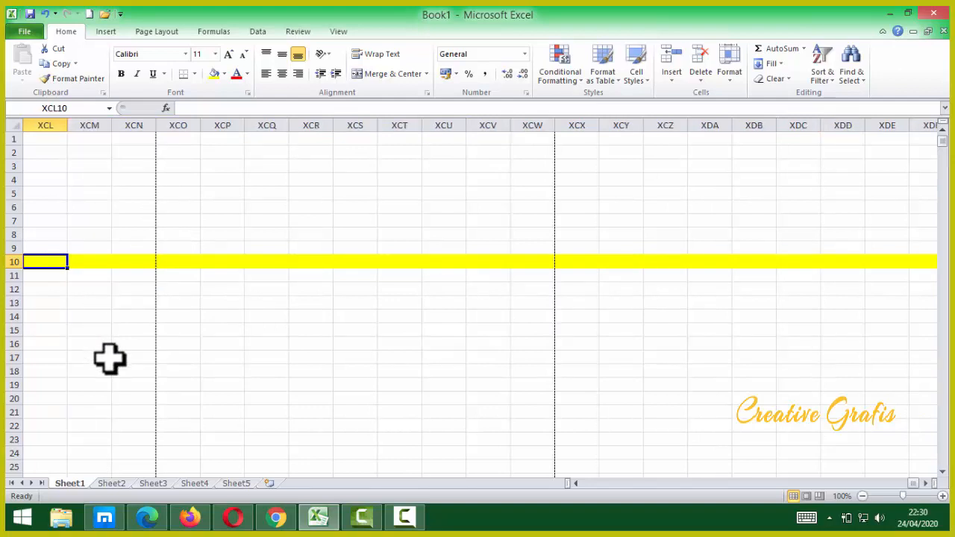
Continue back along the yellow row 10 to XBU10, and jump to the row's first cell A10.
key("Left")
key("Left")
key("Left")
key("Left")
key("Left")
key("Left")
key("Left")
key("Left")
key("Left")
key("Left")
key("Left")
key("Left")
key("Left")
key("Left")
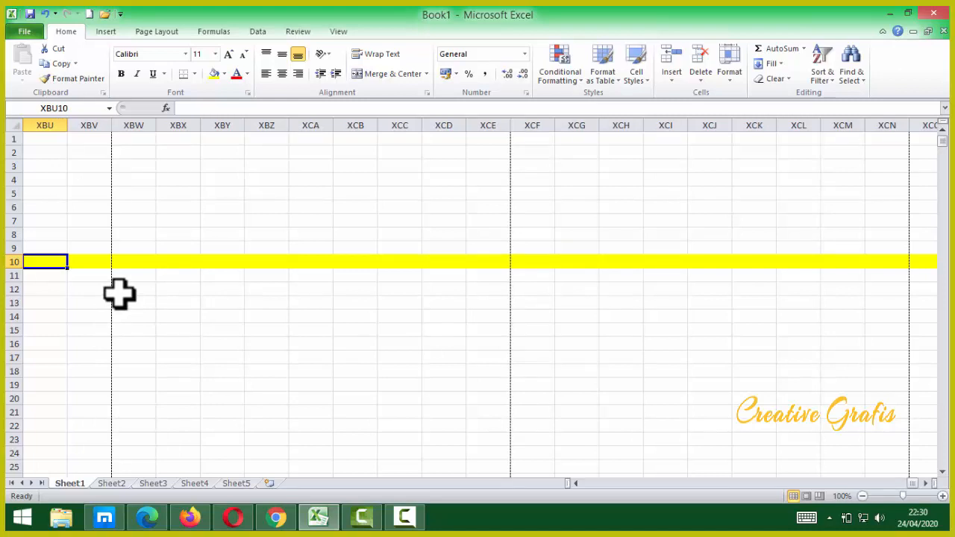
key("ctrl+Left")
key("ctrl+Left")
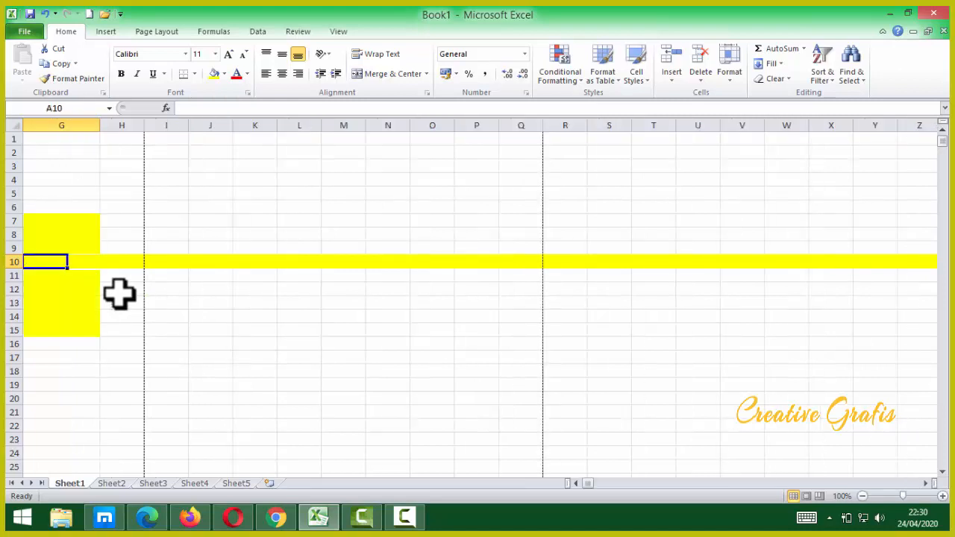
Select cells G15, G10 and G7 of the yellow block in column G one after another.
left_click(371, 330)
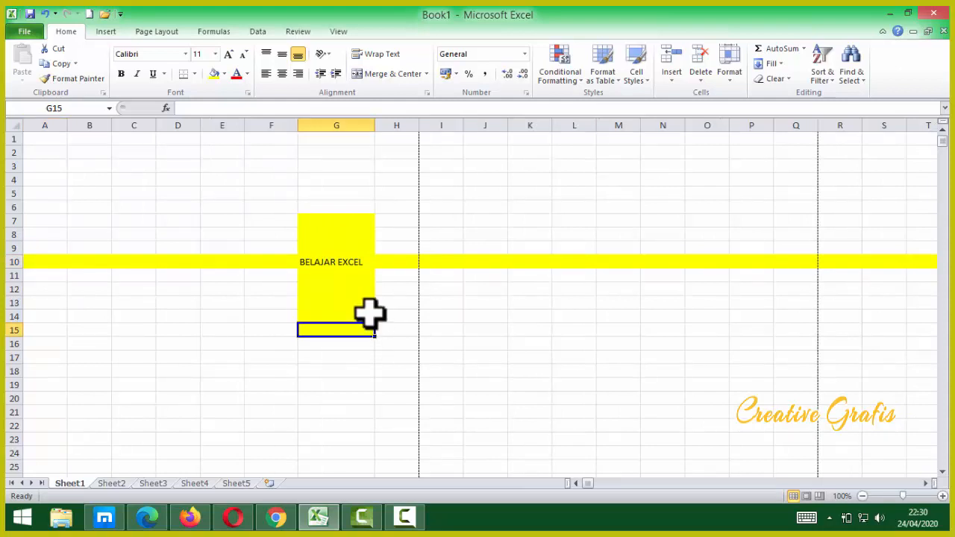
left_click(326, 261)
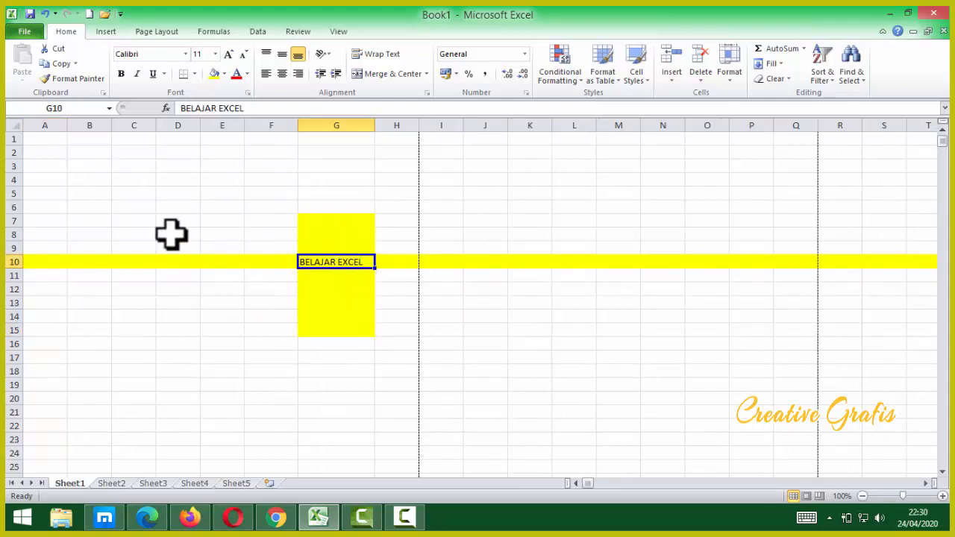
left_click(322, 222)
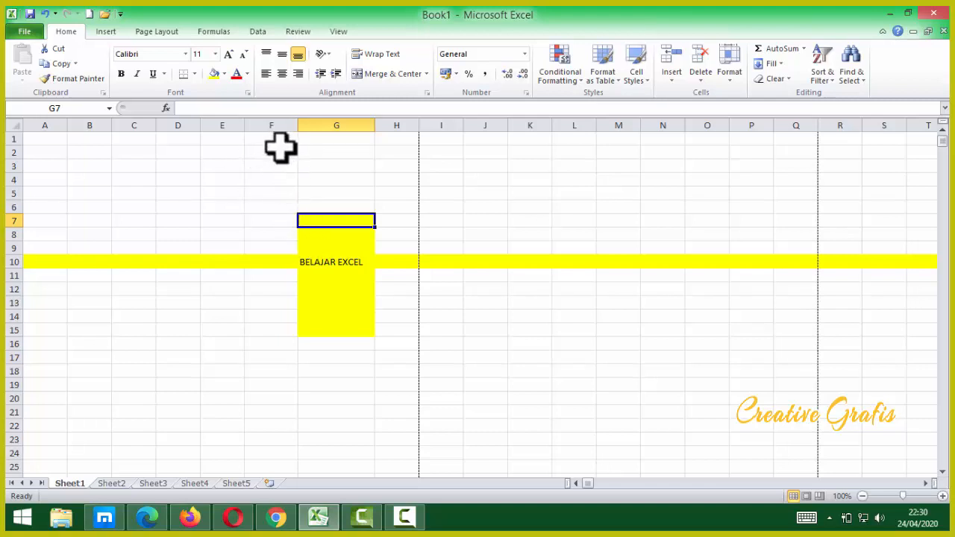
Select column F, extend the selection to columns F:L, and select rows 6:19 instead.
left_click(273, 119)
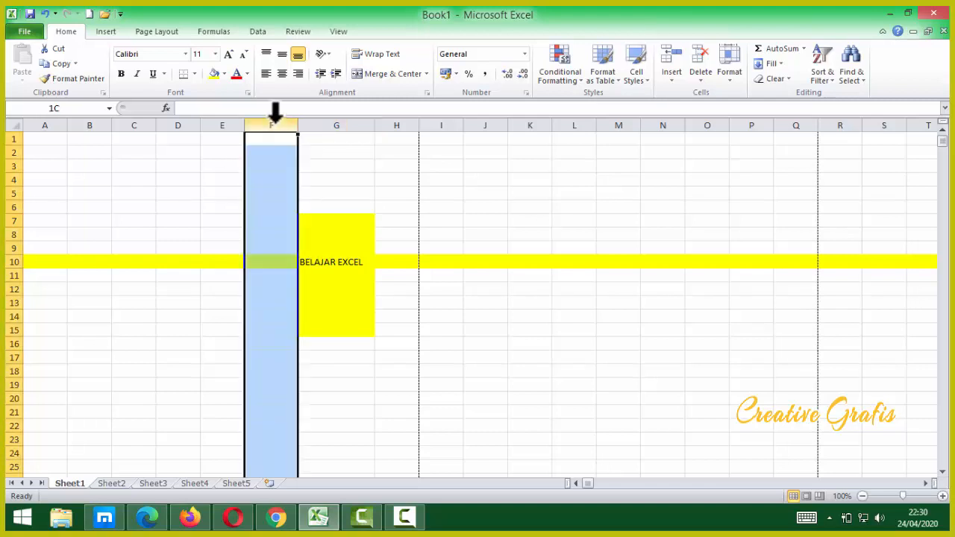
left_click_drag(287, 111, 314, 106)
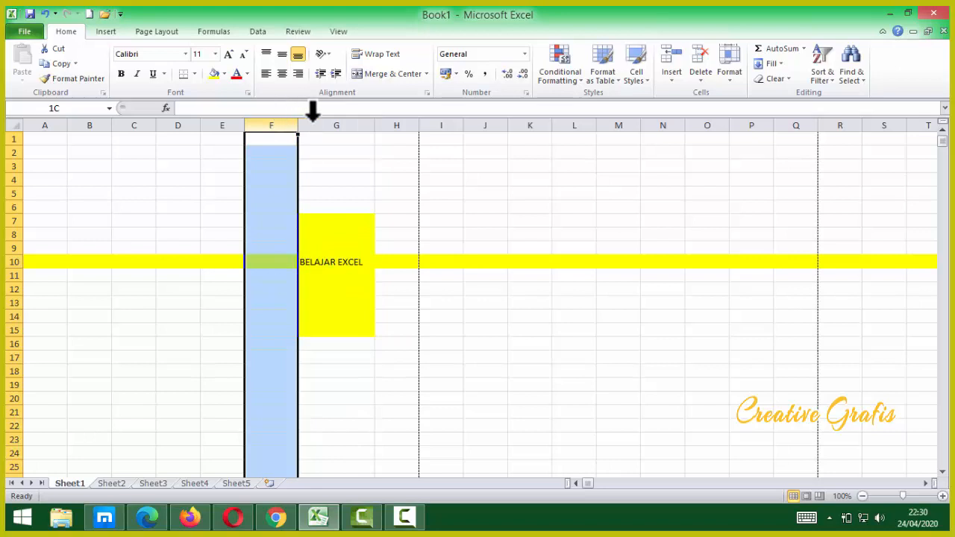
left_click_drag(313, 111, 574, 123)
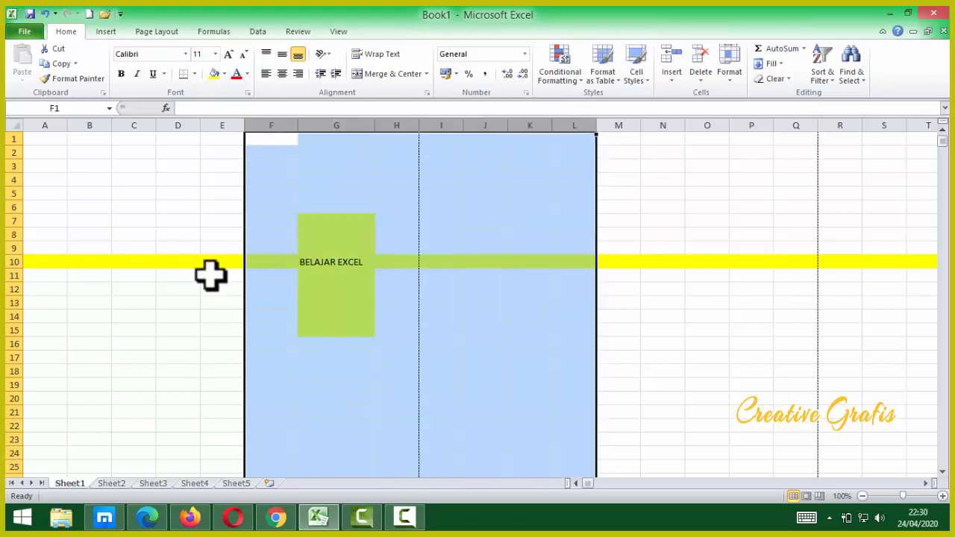
left_click(123, 288)
left_click_drag(13, 207, 13, 385)
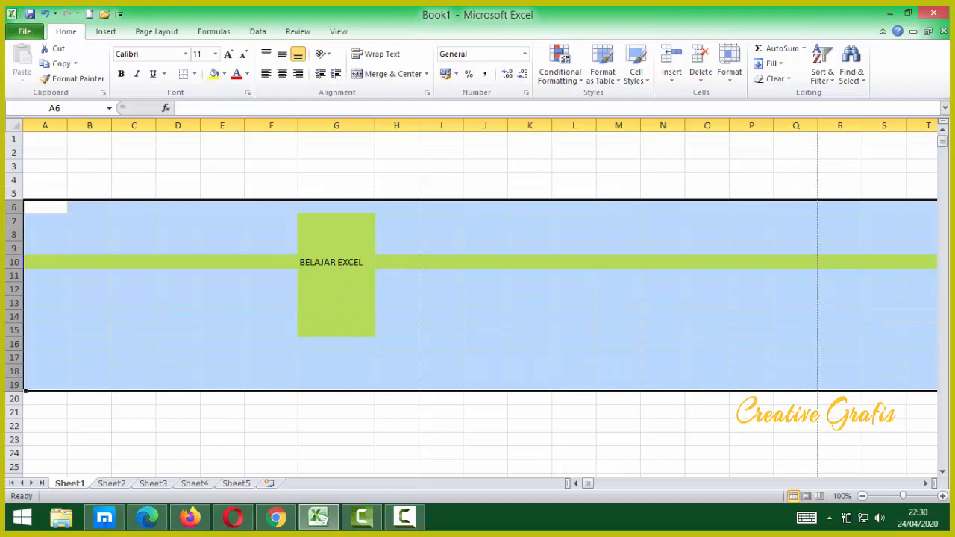
Select the range G7:G16, select the larger range F7:I18, and clear the selection by moving to cell G20.
left_click(185, 360)
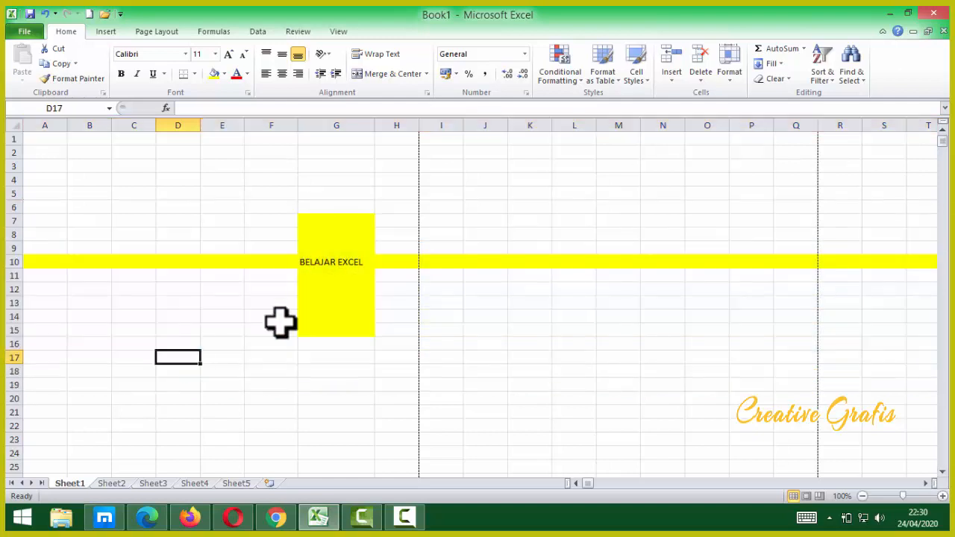
left_click_drag(329, 217, 328, 343)
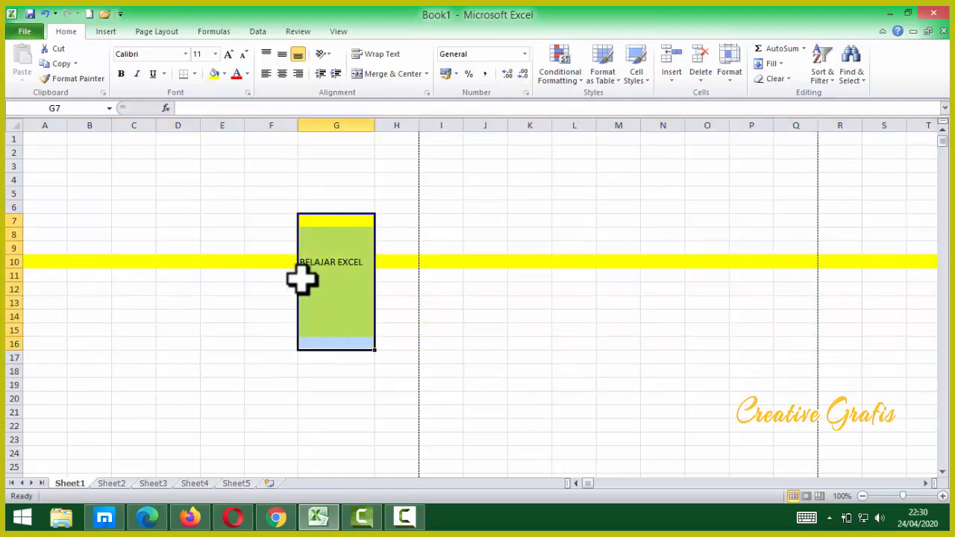
left_click_drag(256, 218, 418, 373)
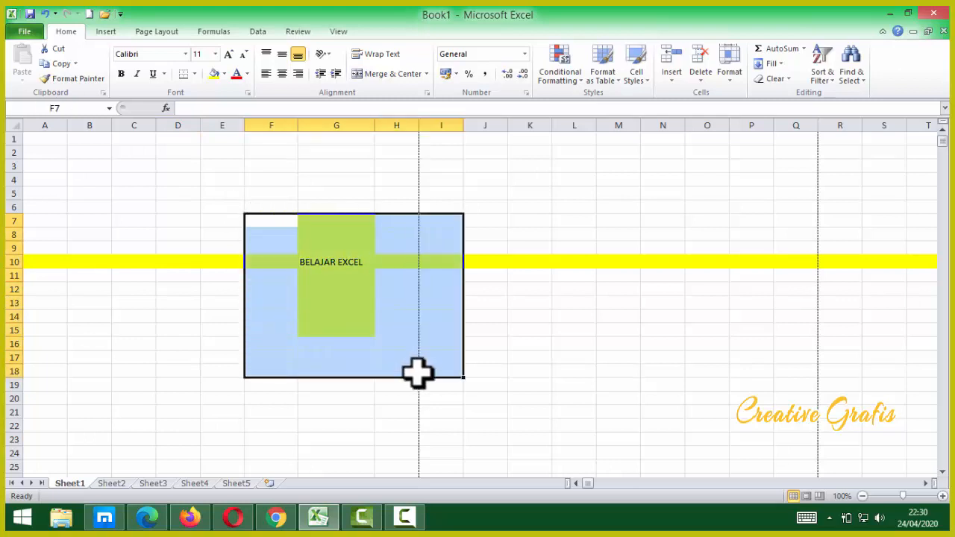
left_click(358, 399)
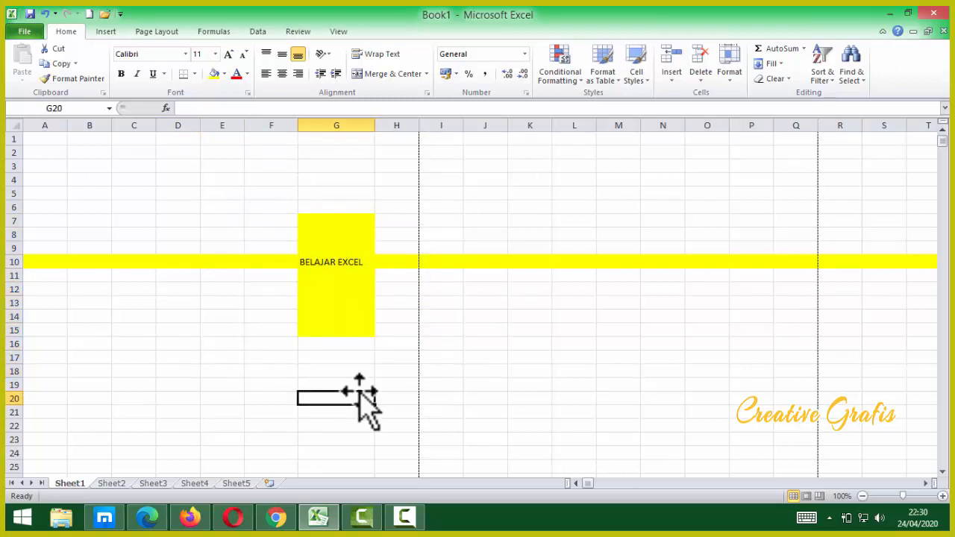
Copy the BELAJAR EXCEL cell G10 and paste it into cell J6.
left_click(336, 258)
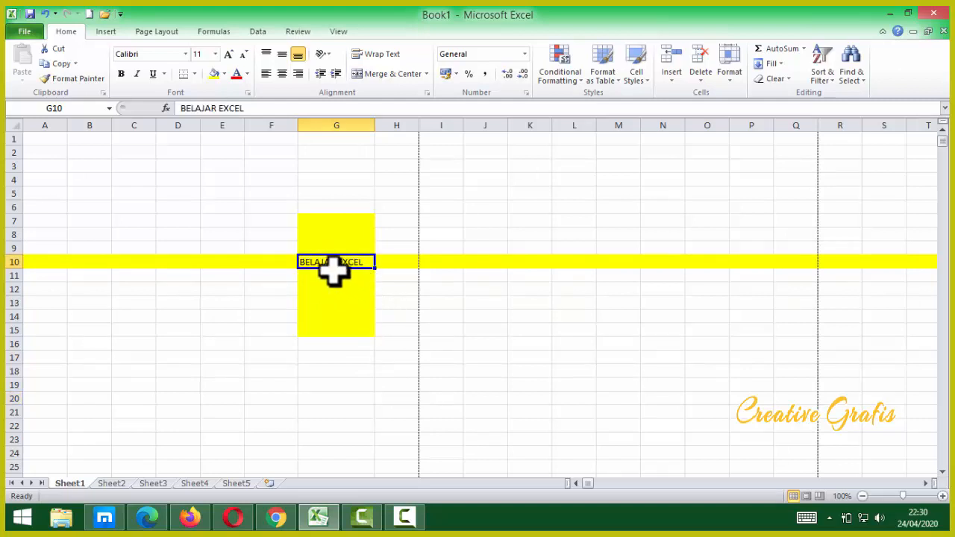
left_click(337, 291)
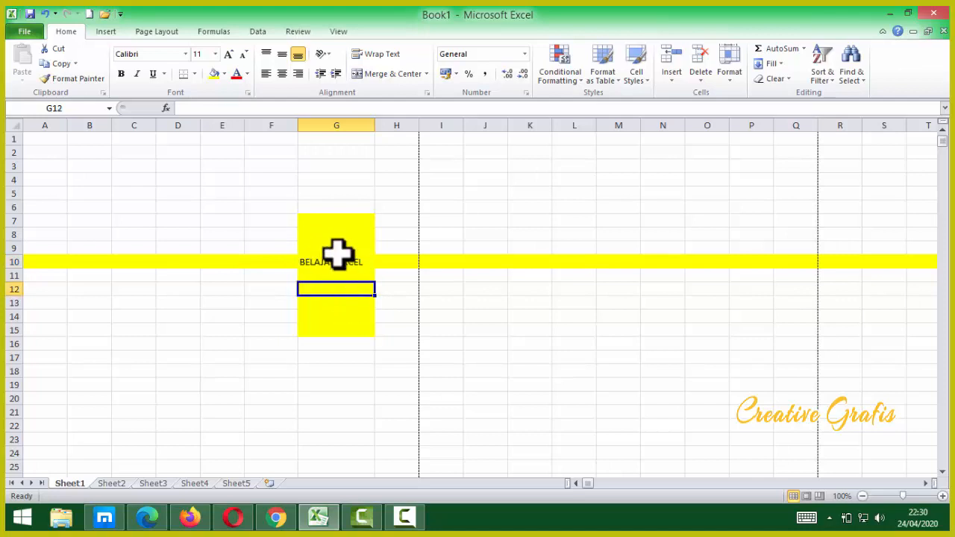
left_click(336, 261)
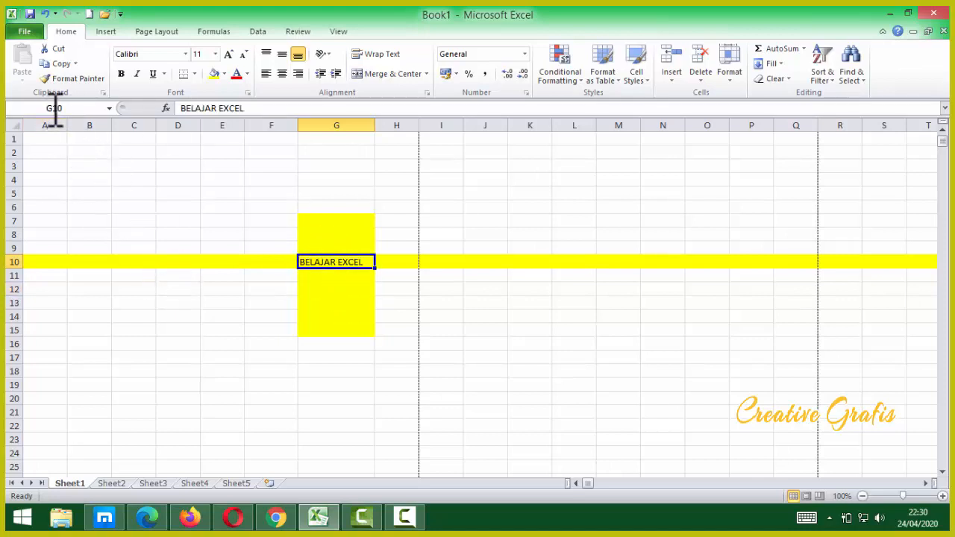
right_click(343, 261)
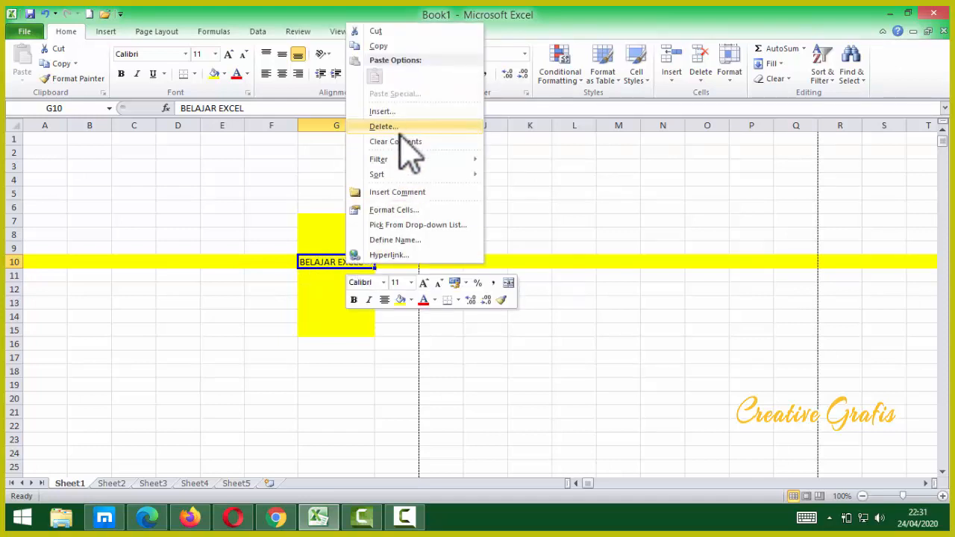
left_click(384, 47)
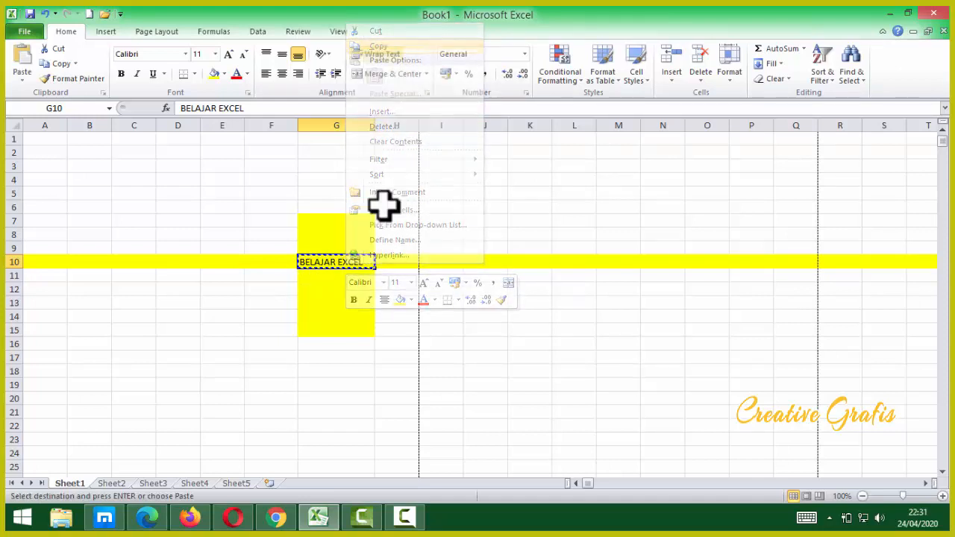
left_click(485, 206)
key("ctrl+v")
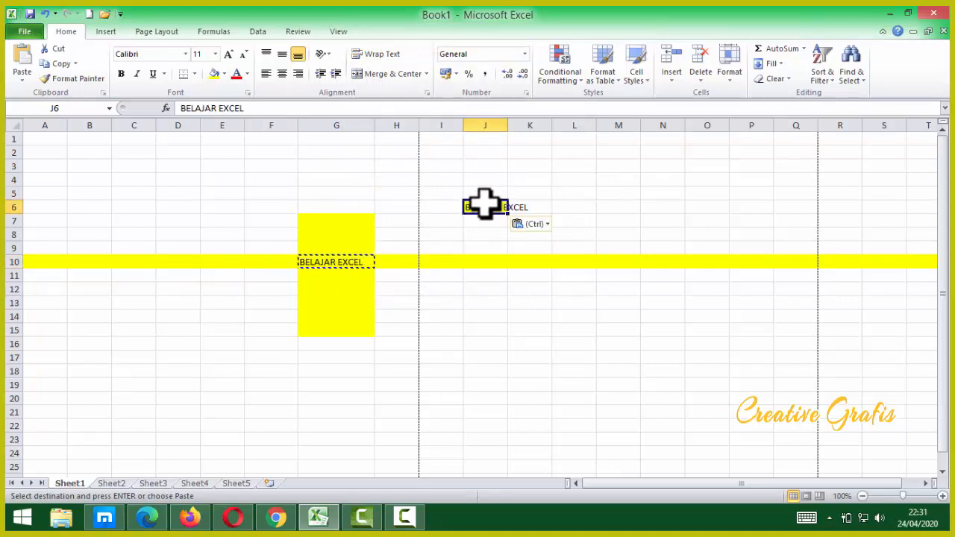
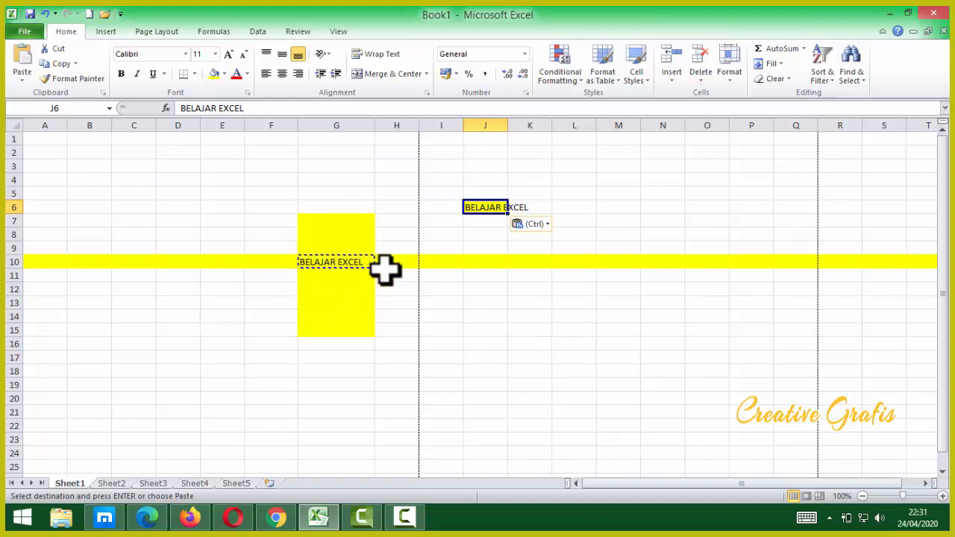
Paste the copied BELAJAR EXCEL cell into J8, N5 and N8.
left_click(485, 235)
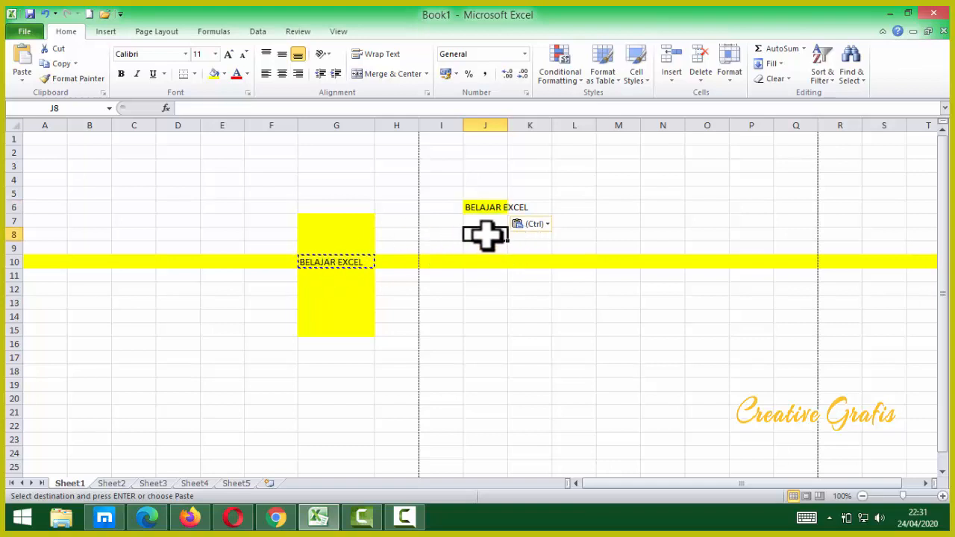
type("BELAJAR EXCEL")
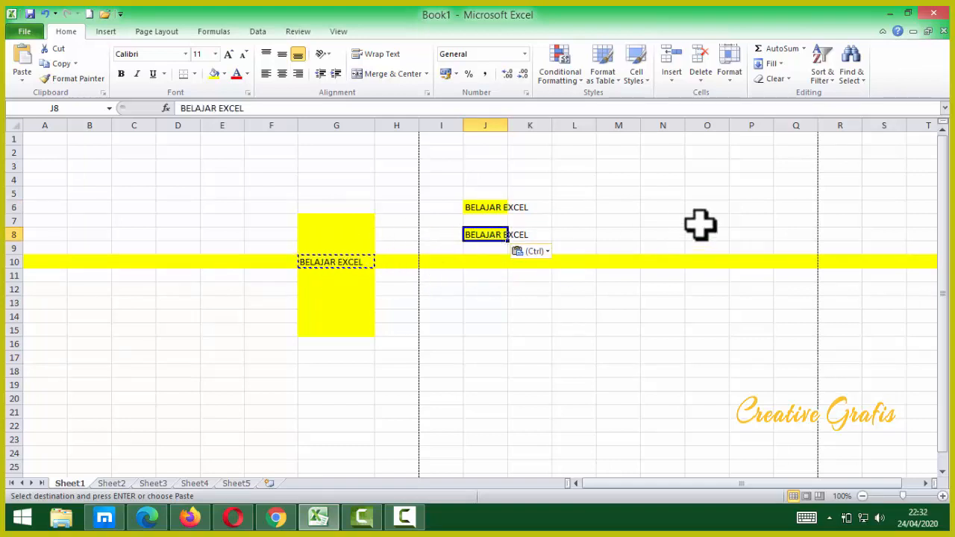
right_click(663, 193)
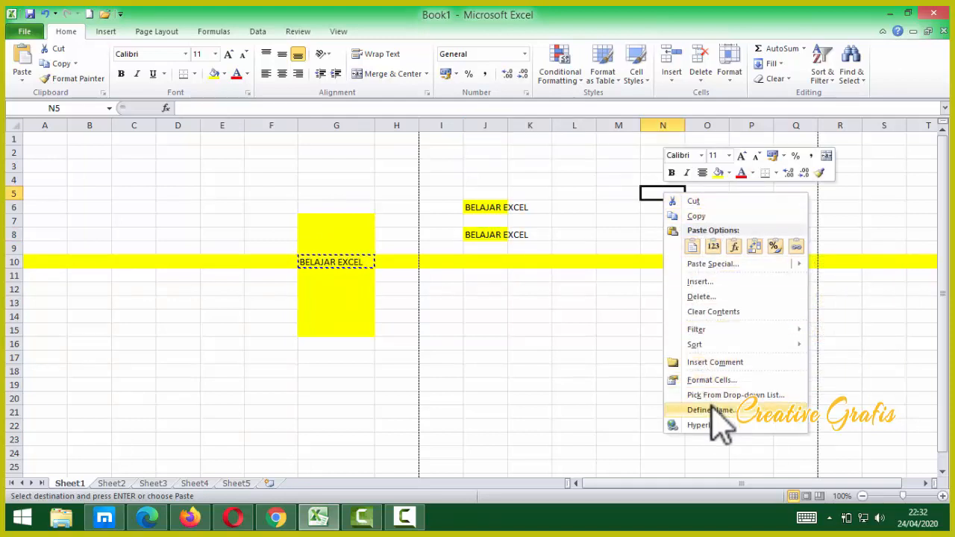
mouse_move(713, 267)
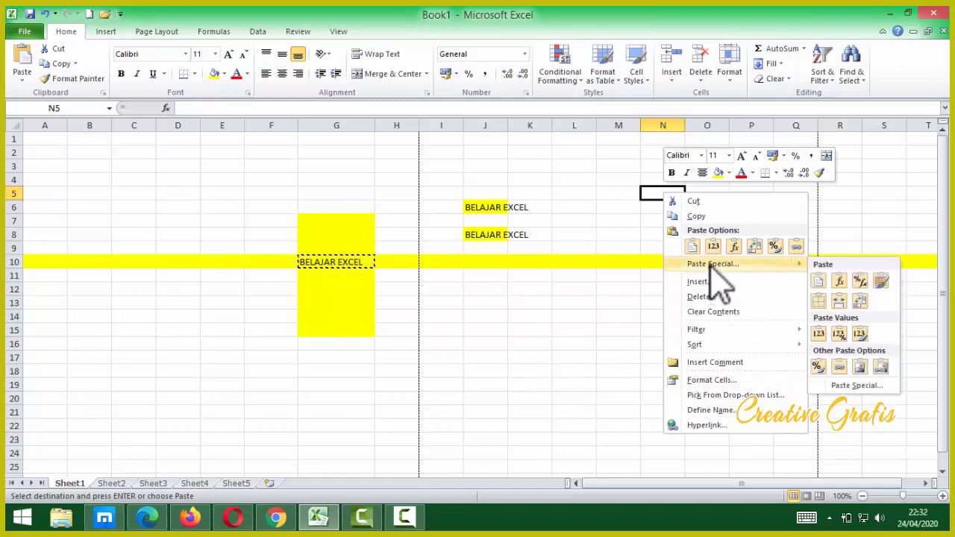
left_click(693, 248)
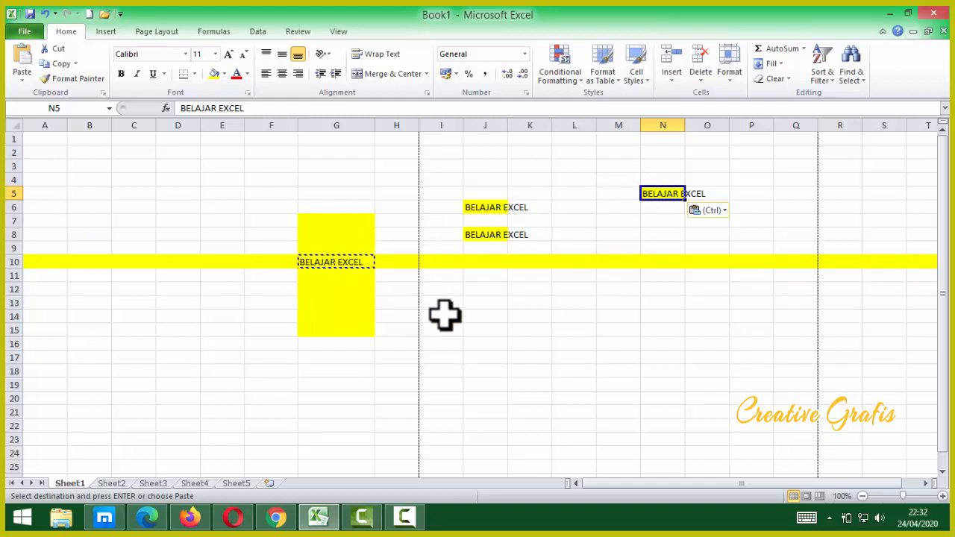
left_click(655, 233)
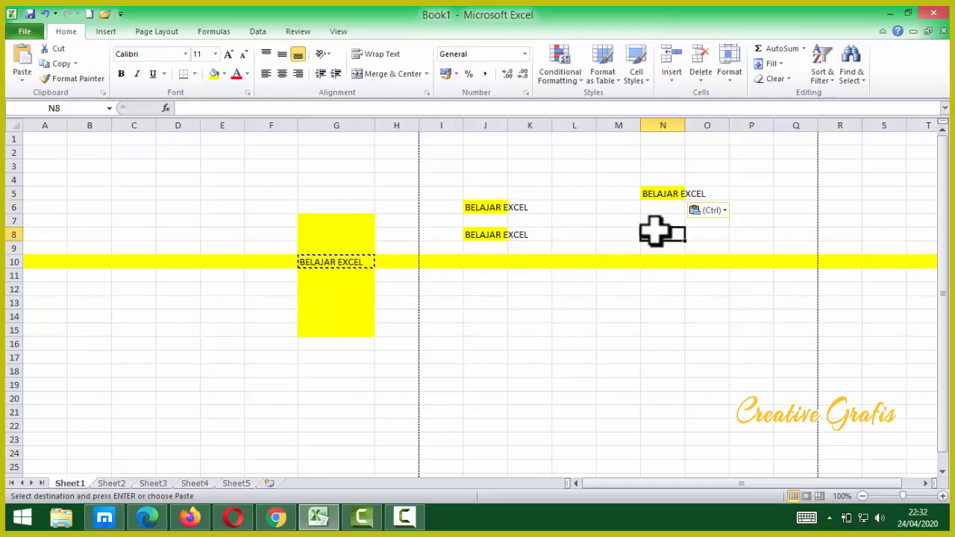
key("Return")
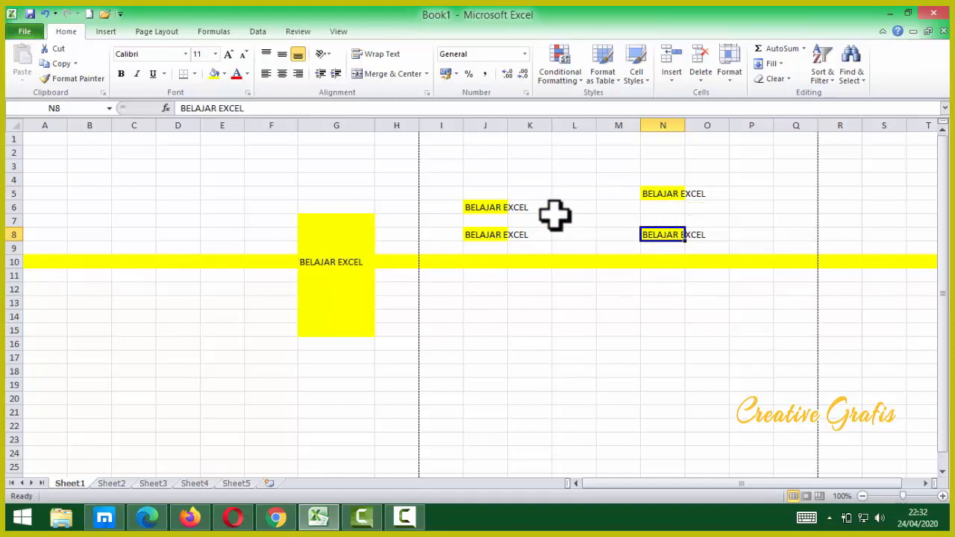
Delete the entire columns J:N that hold the pasted BELAJAR EXCEL copies.
left_click_drag(470, 164, 731, 247)
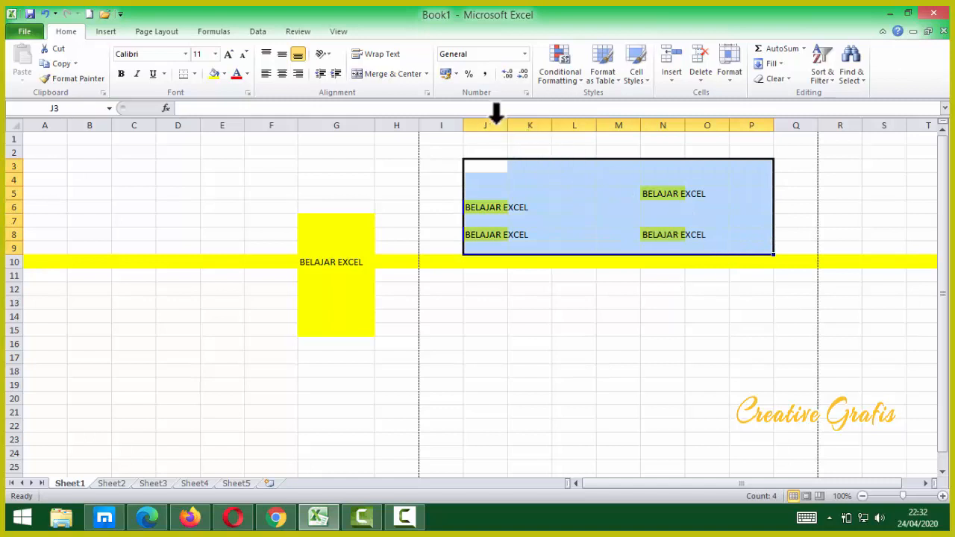
left_click_drag(494, 124, 673, 124)
right_click(674, 125)
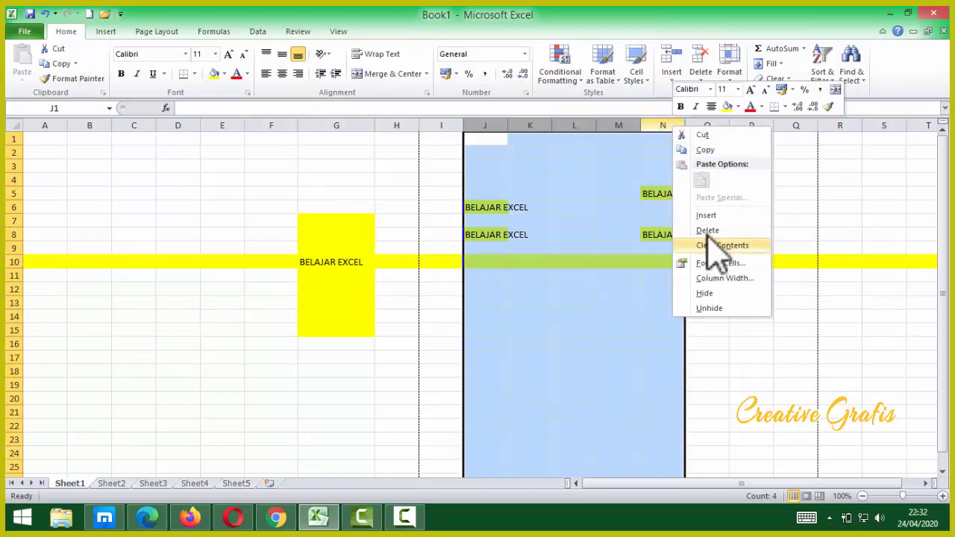
left_click(712, 245)
left_click(615, 343)
Copy the BELAJAR EXCEL cell G10 and paste it into cell L7.
left_click(323, 261)
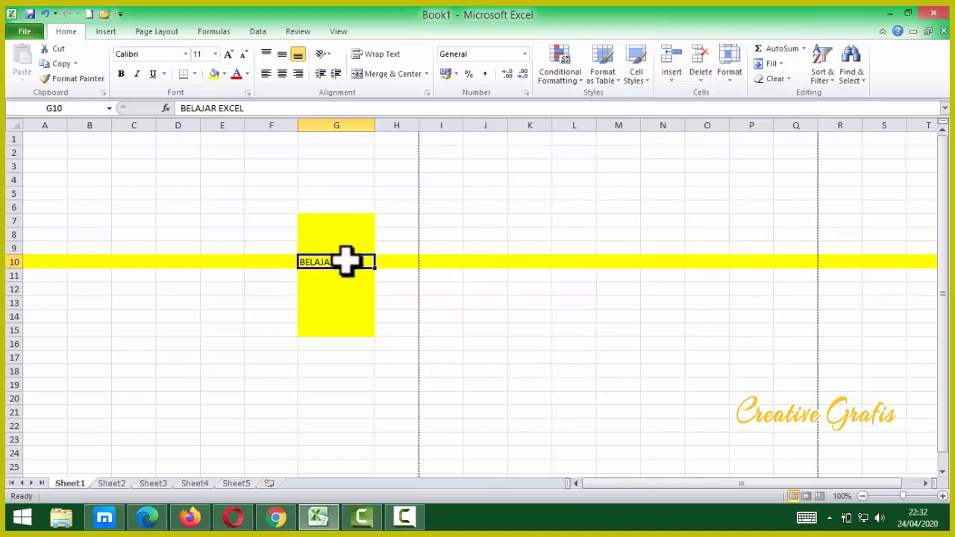
key("ctrl+c")
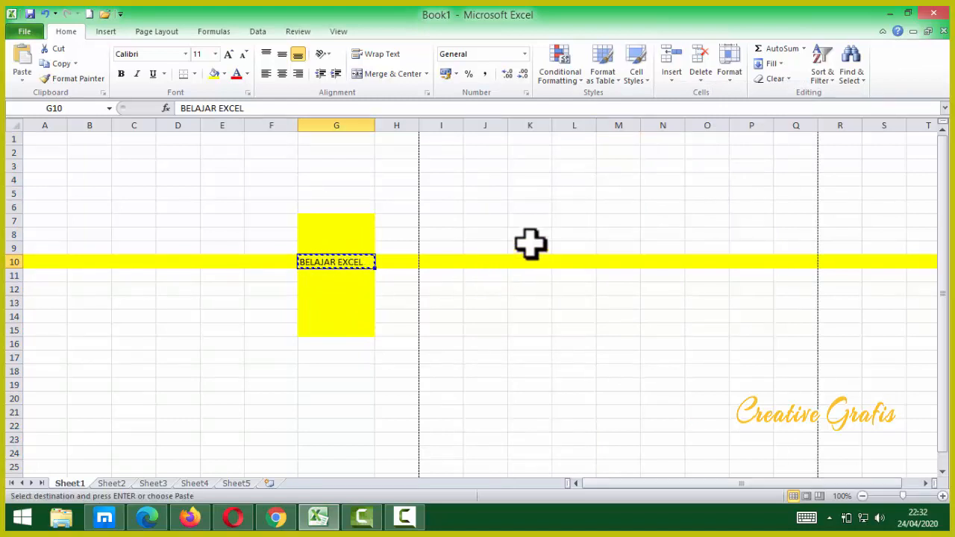
left_click(578, 220)
key("Return")
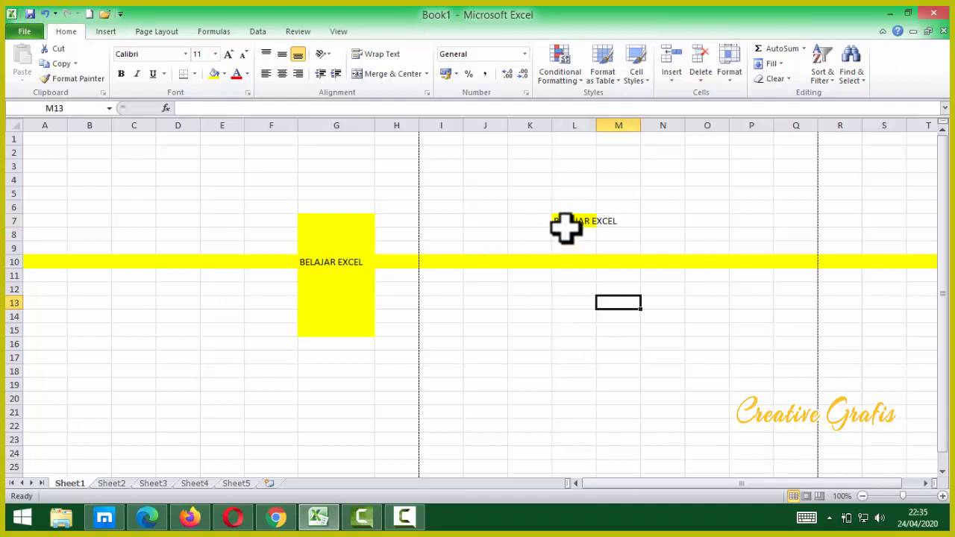
Cut the BELAJAR EXCEL cell G10 and paste it into cell K12.
left_click(571, 224)
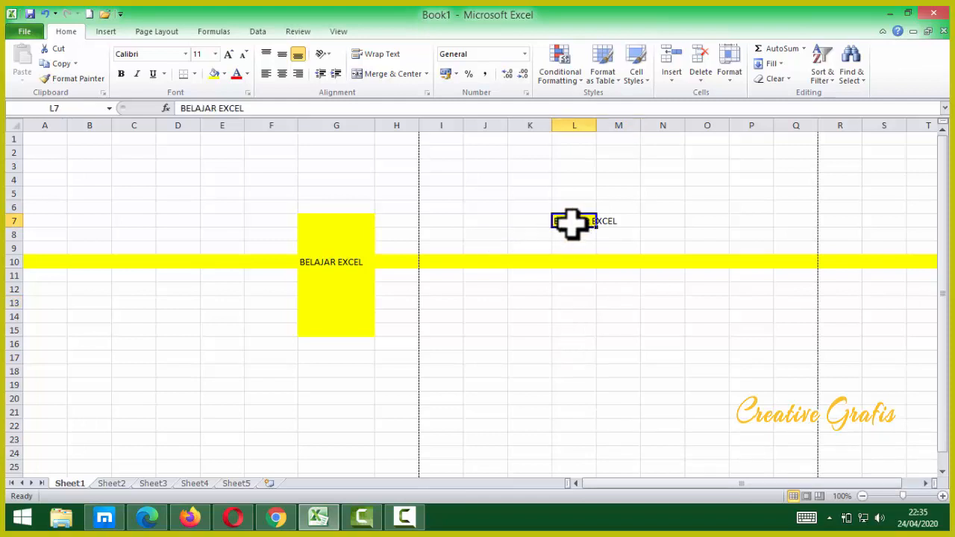
left_click(350, 263)
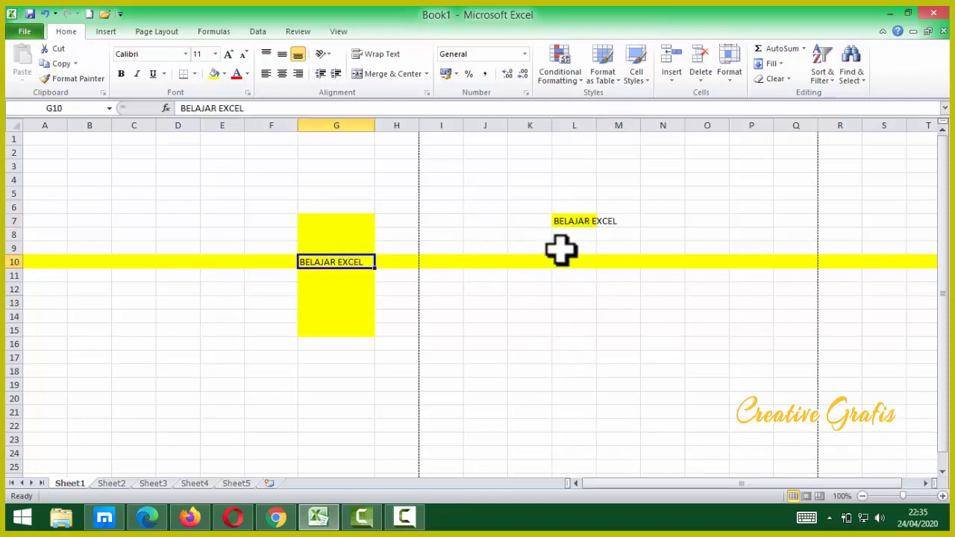
right_click(351, 262)
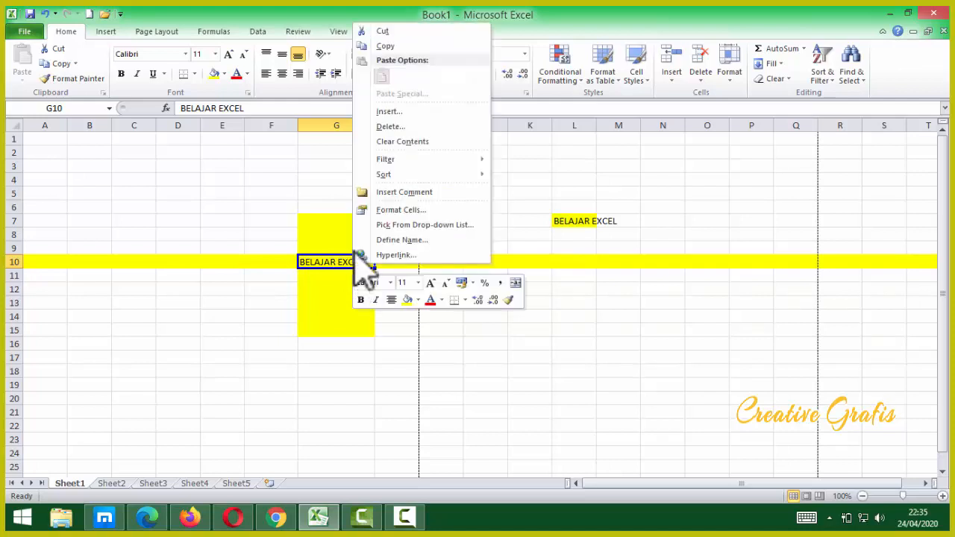
left_click(391, 43)
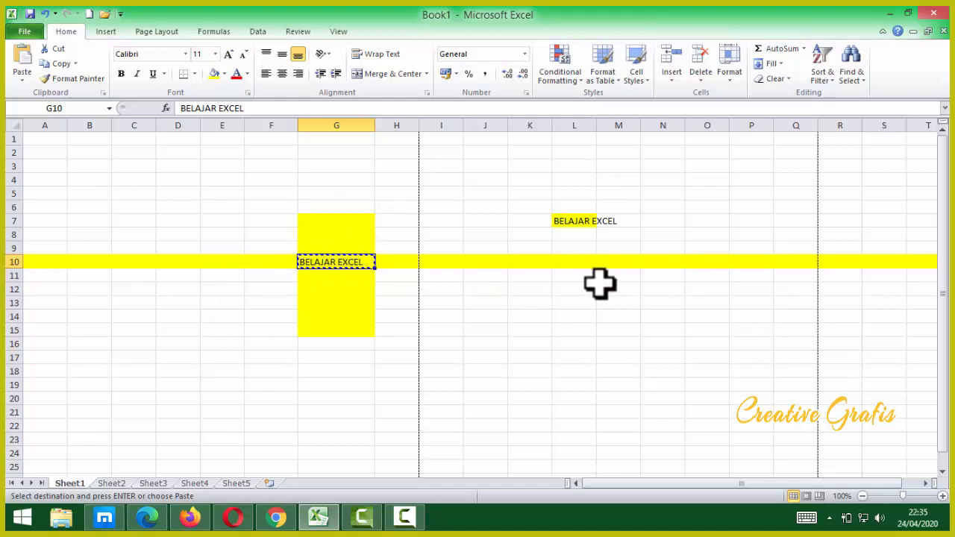
left_click(522, 291)
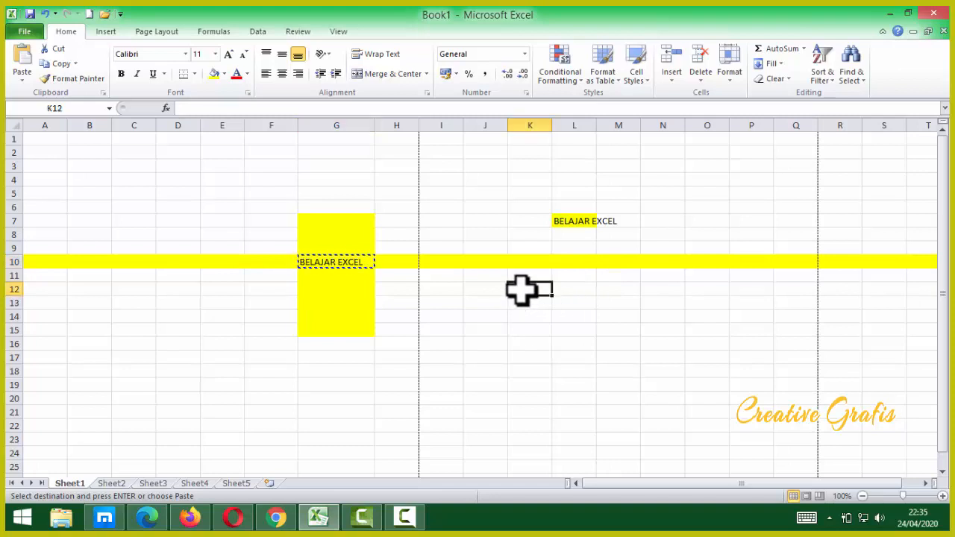
key("Return")
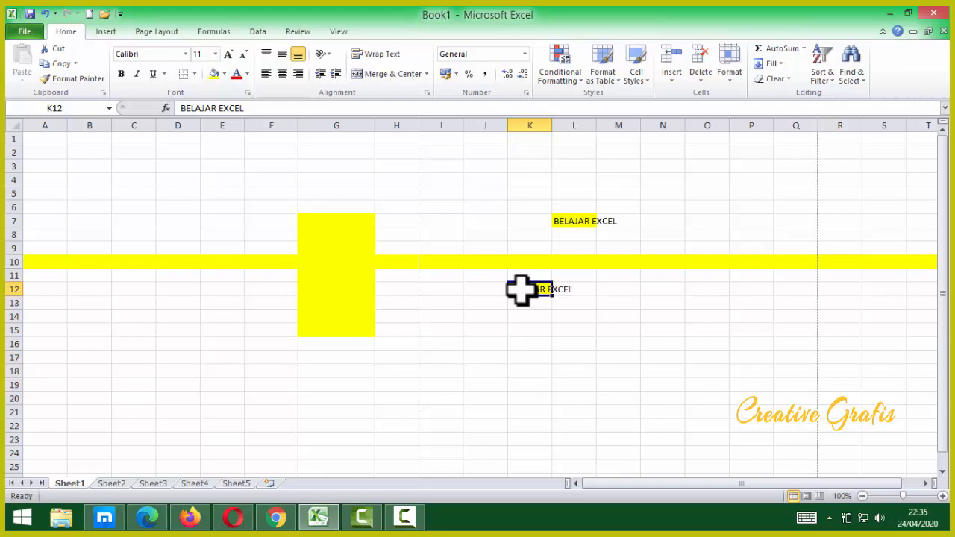
right_click(522, 290)
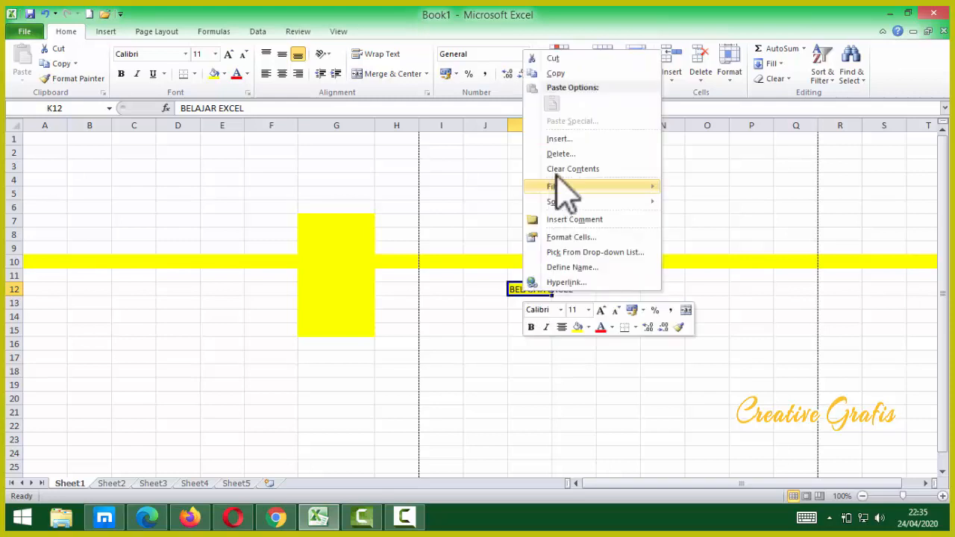
left_click(533, 377)
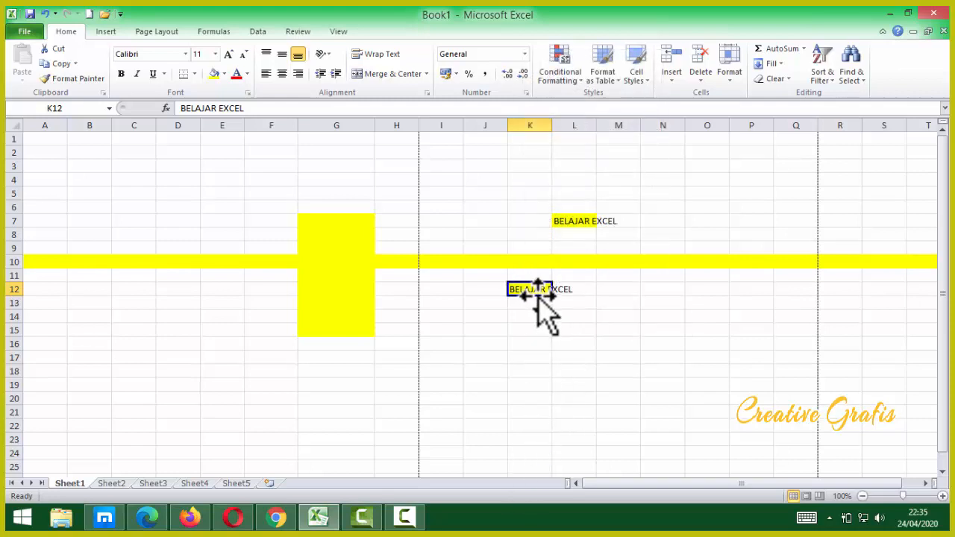
Check the contents of cells G10, K12 and L7, and widen columns K and L to fit the BELAJAR EXCEL text.
left_click(336, 259)
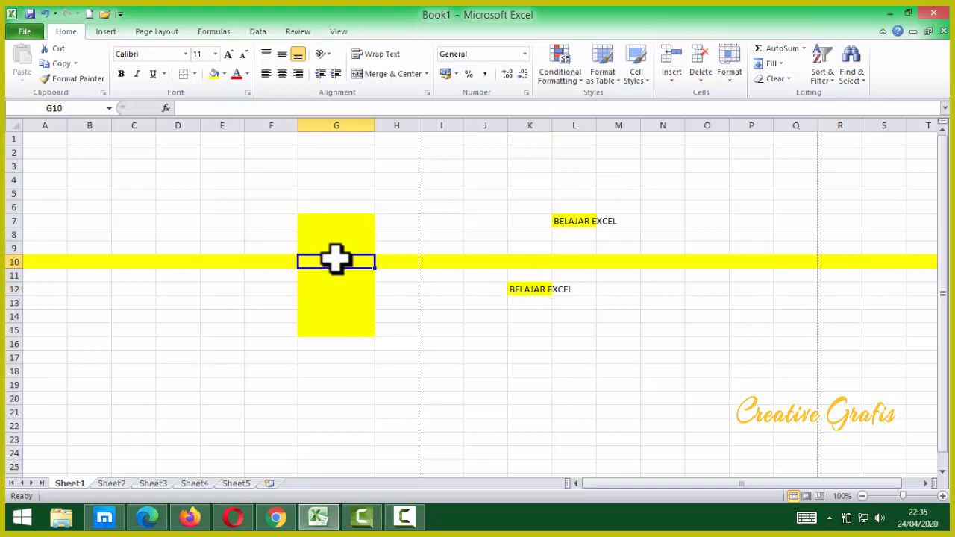
left_click(529, 291)
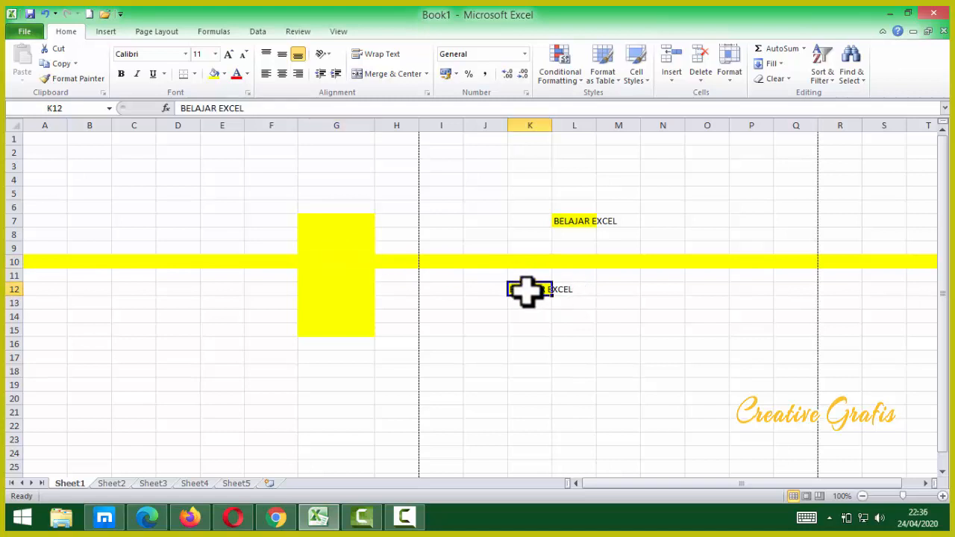
left_click(583, 221)
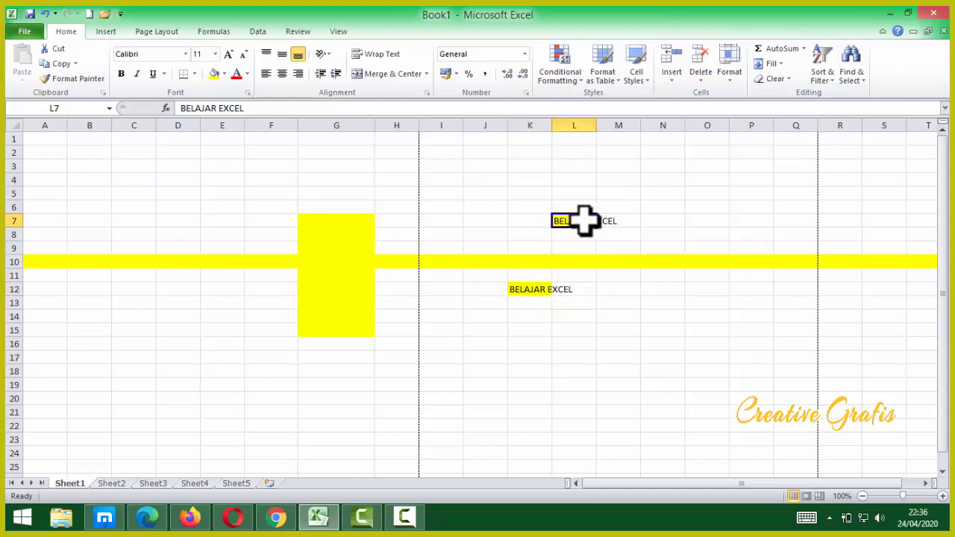
left_click(526, 291)
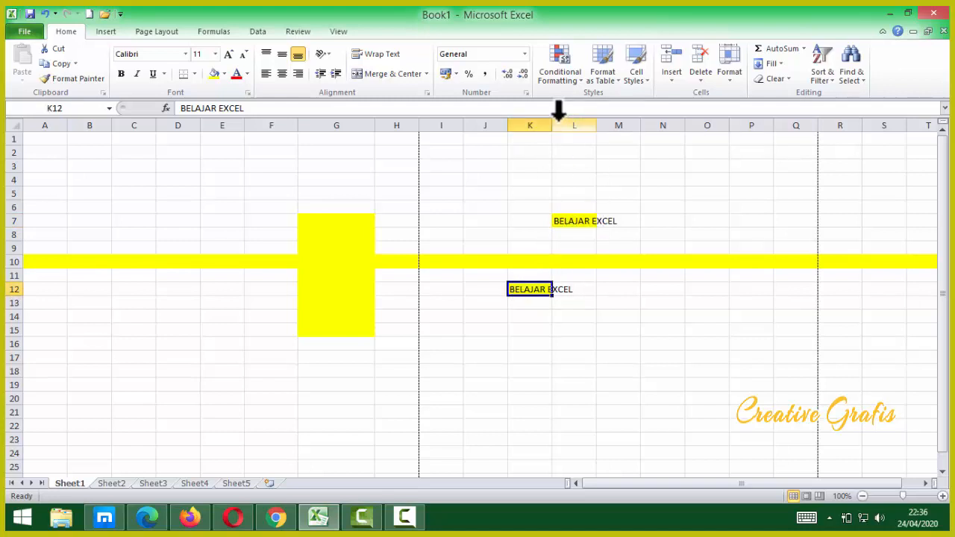
left_click_drag(552, 124, 652, 125)
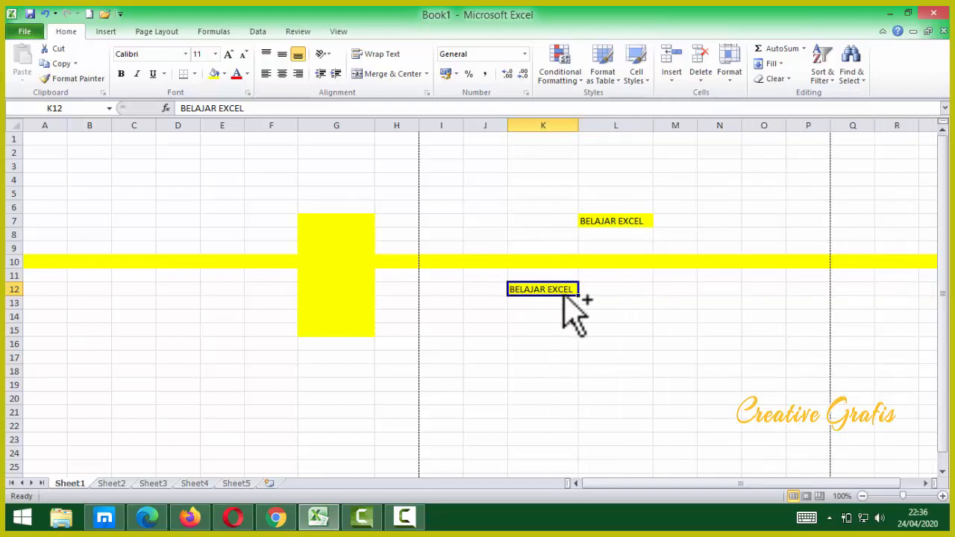
Cut the BELAJAR EXCEL cell K12 and paste it into cell J7.
key("ctrl+c")
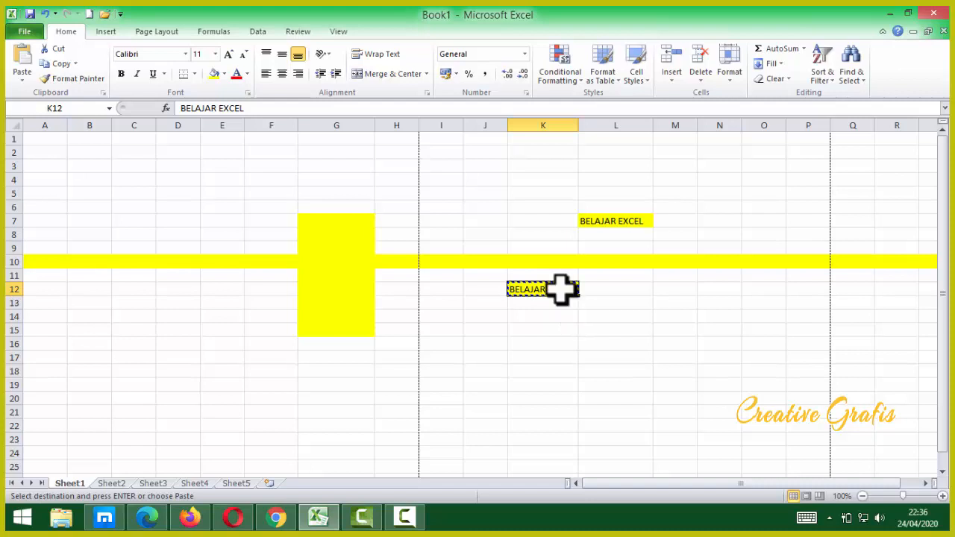
left_click(481, 220)
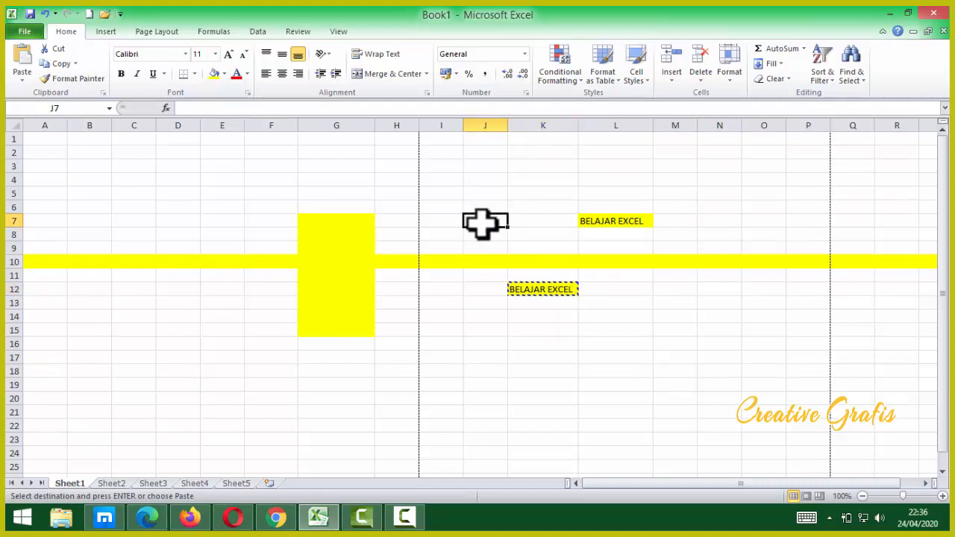
key("Return")
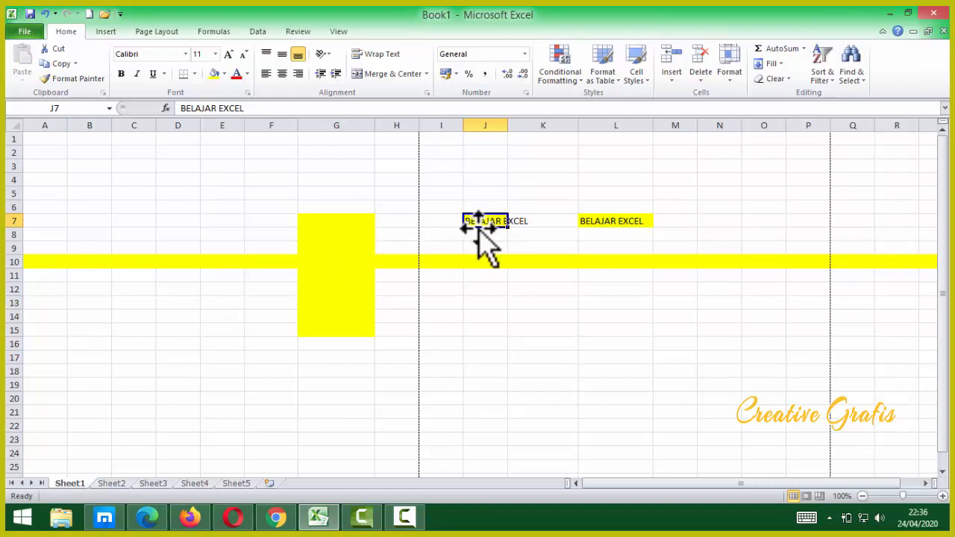
Copy the BELAJAR EXCEL cell J7 and paste it into cell G10.
key("ctrl+c")
left_click(340, 262)
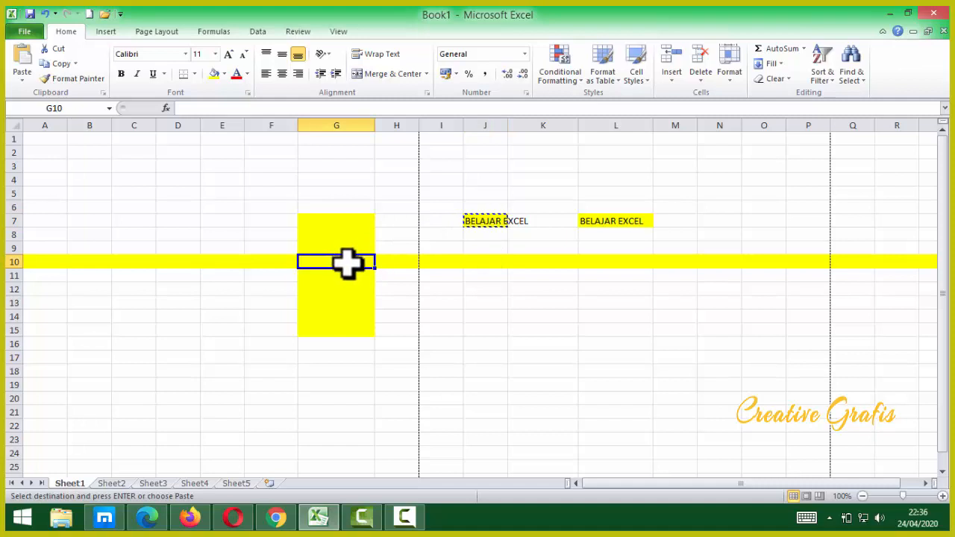
key("Return")
left_click(341, 303)
Move the BELAJAR EXCEL cell G10 to cell K13 by cutting and pasting.
left_click(336, 262)
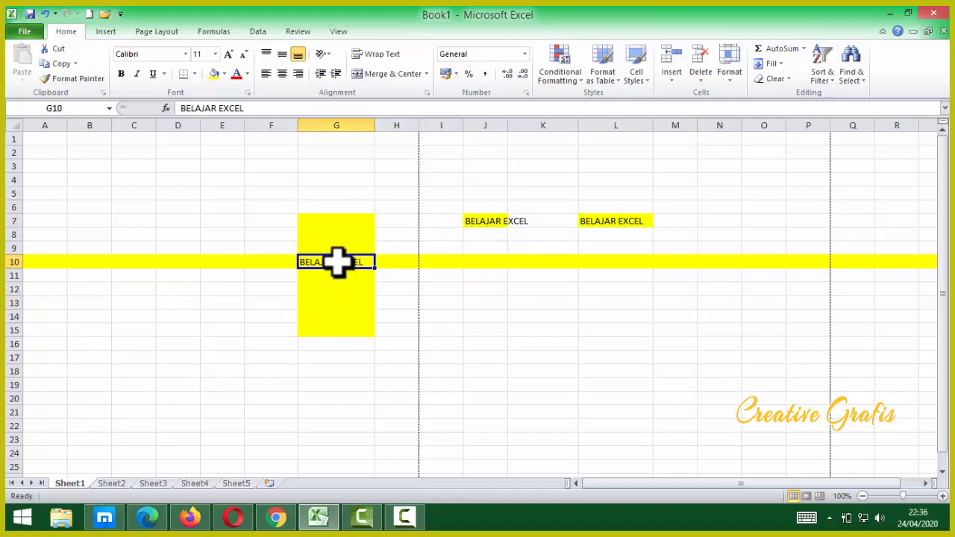
key("ctrl+c")
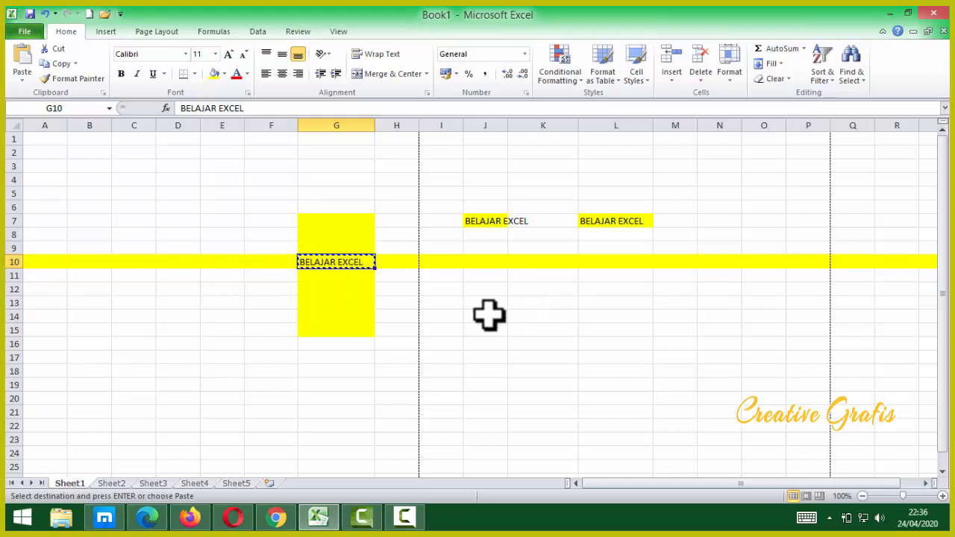
left_click(531, 303)
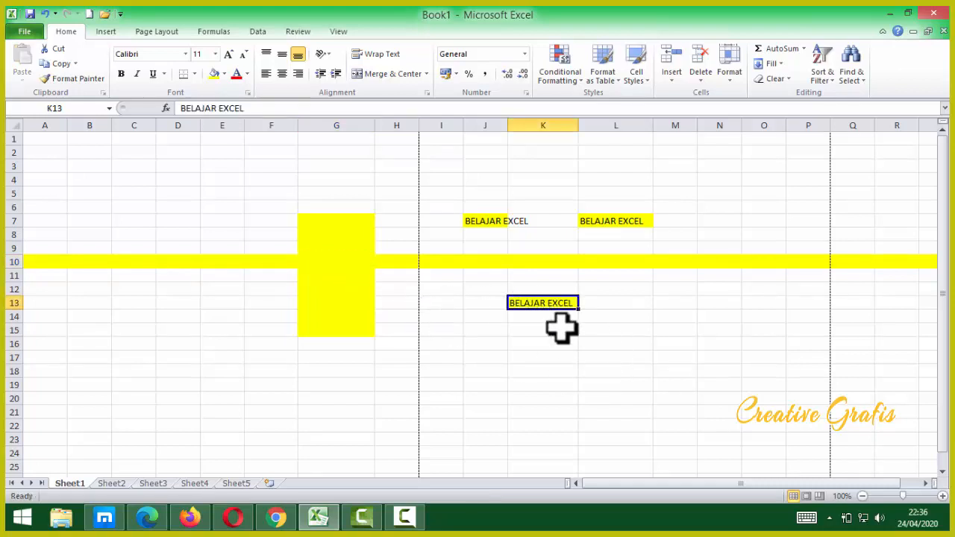
left_click(522, 369)
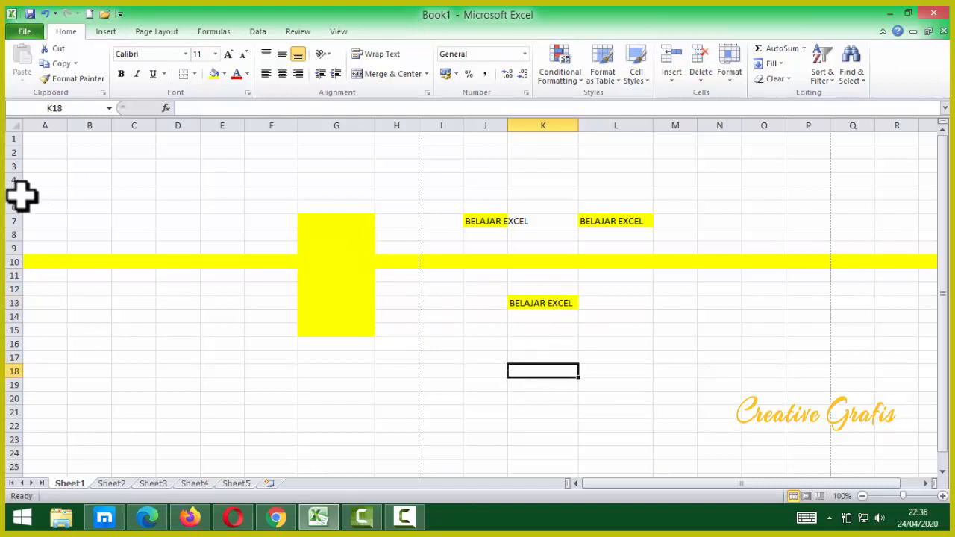
left_click_drag(10, 193, 10, 344)
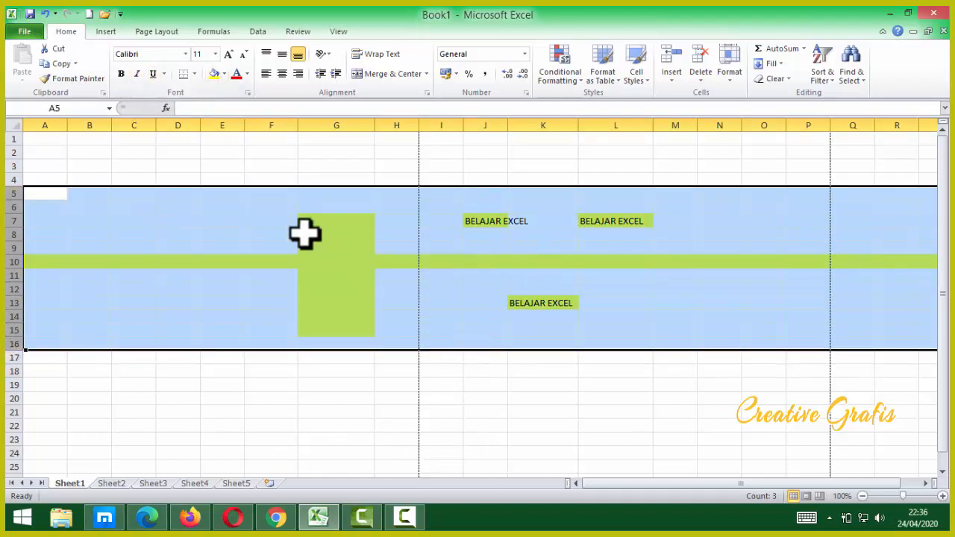
left_click(160, 288)
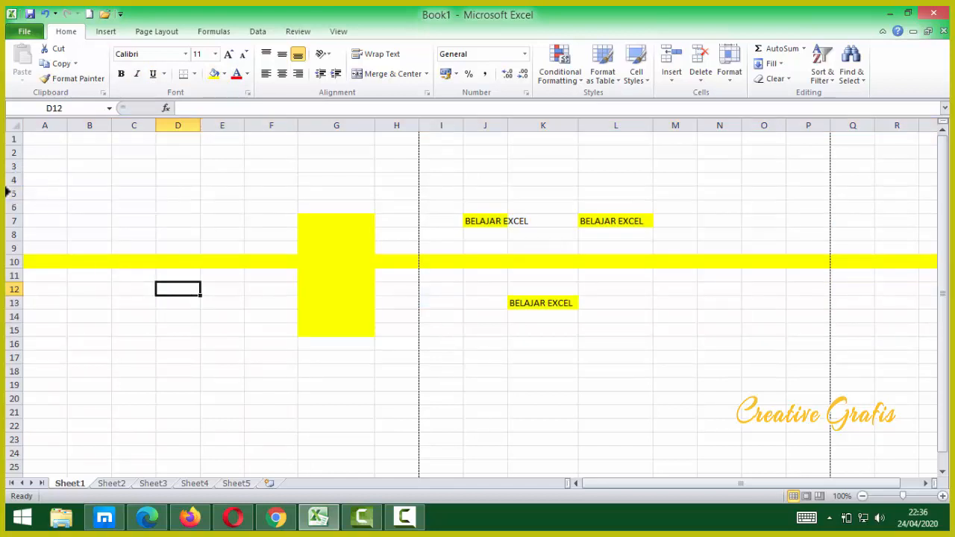
left_click_drag(6, 193, 9, 371)
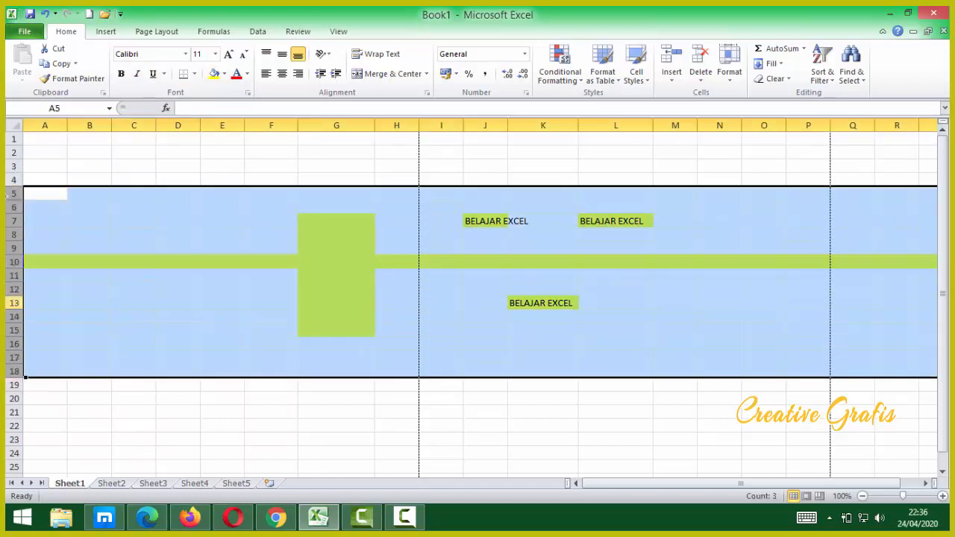
left_click_drag(585, 341, 586, 333)
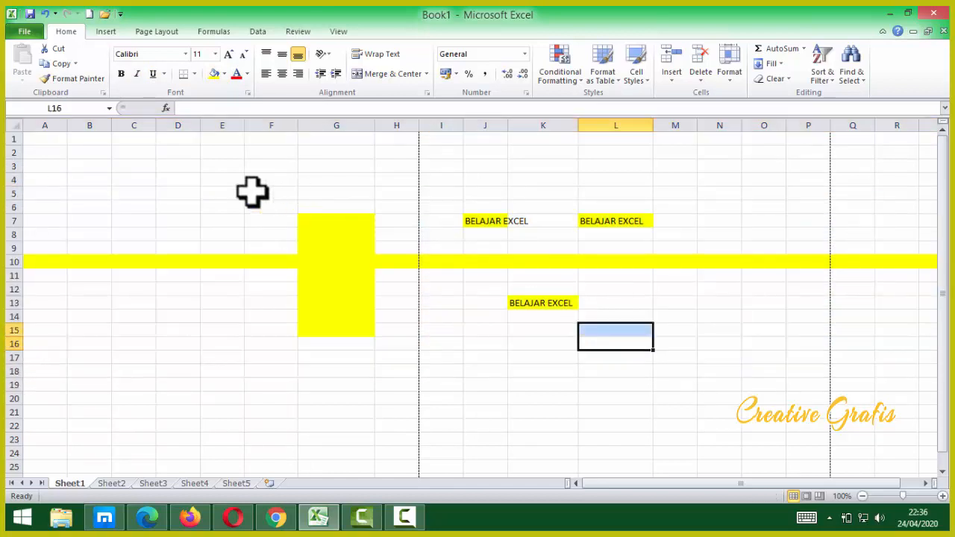
left_click(36, 261)
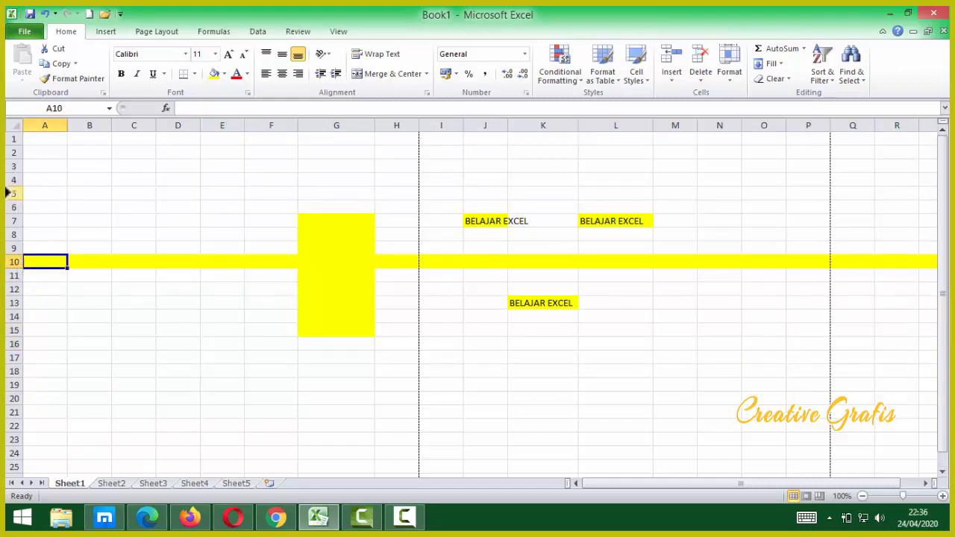
Remove the yellow fill from rows 5 through 16 by setting them to No Fill.
left_click_drag(10, 193, 12, 346)
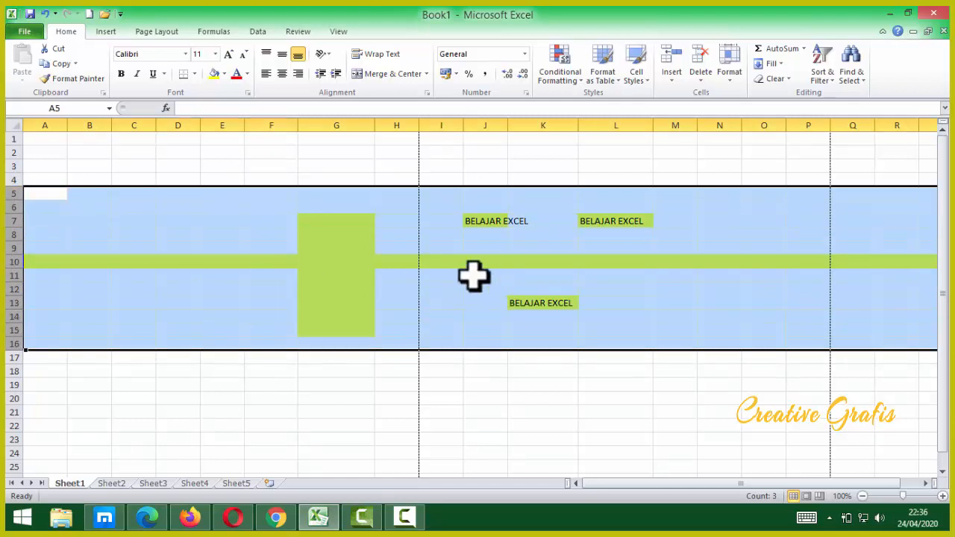
left_click(224, 74)
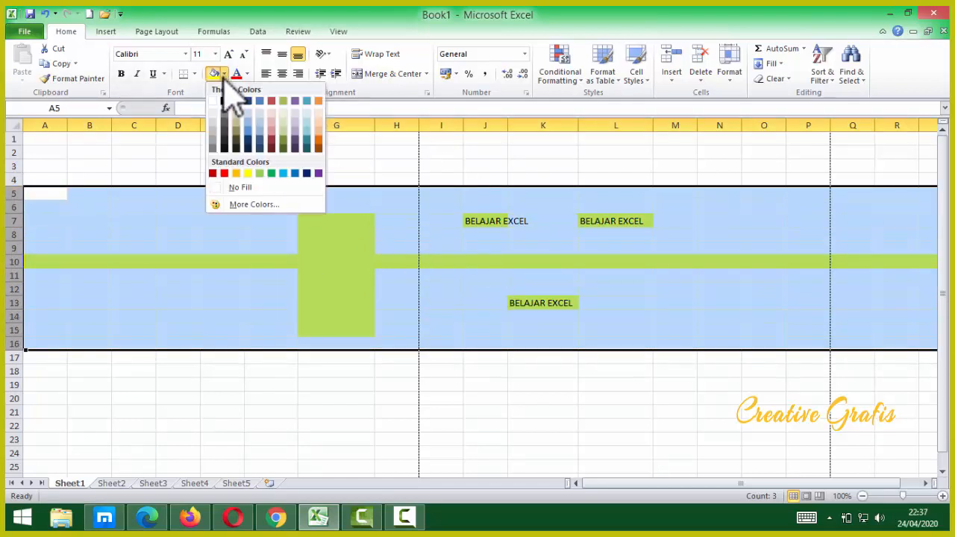
left_click(234, 187)
left_click(236, 188)
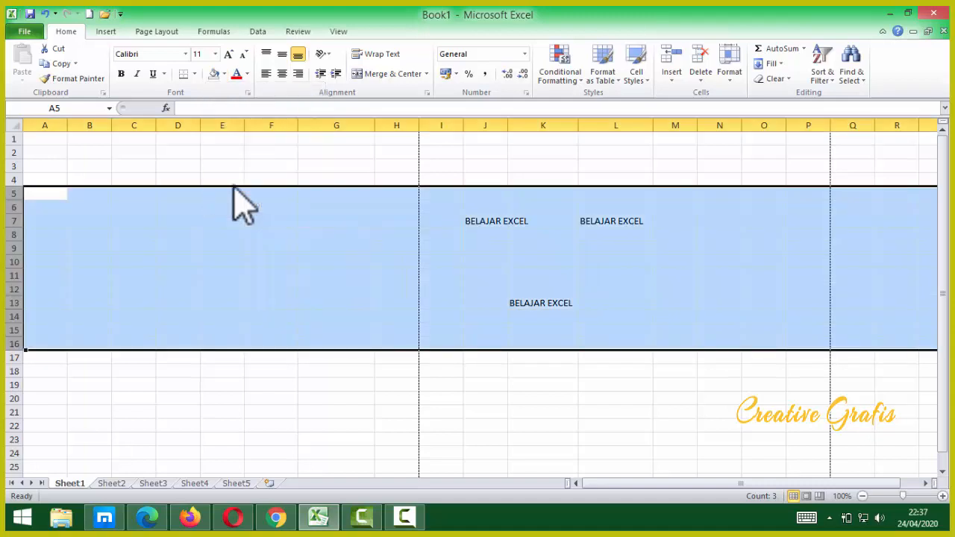
left_click(223, 74)
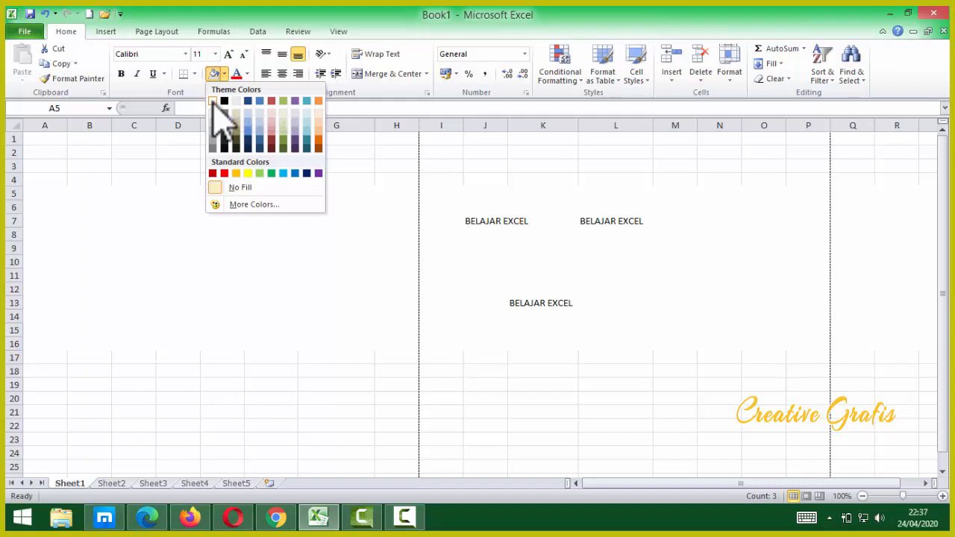
left_click(239, 188)
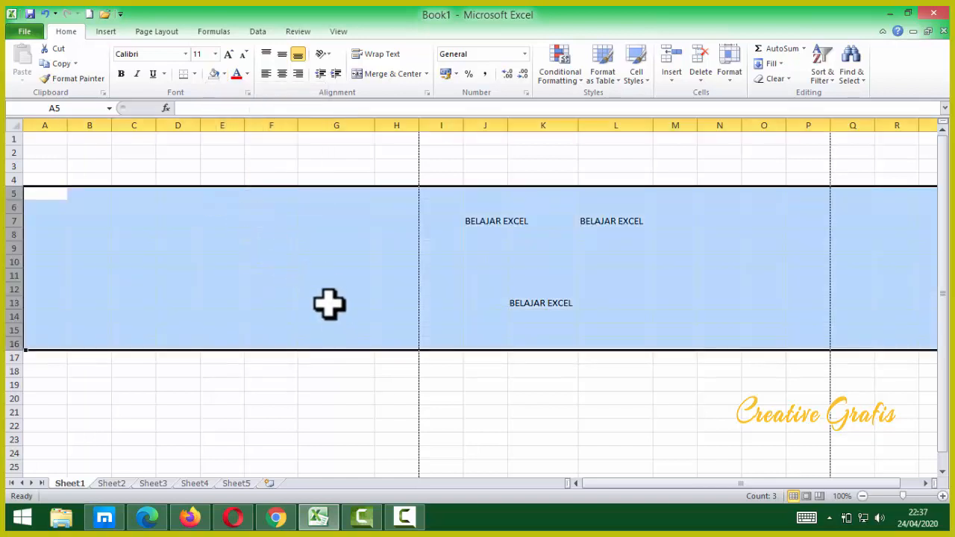
left_click(329, 303)
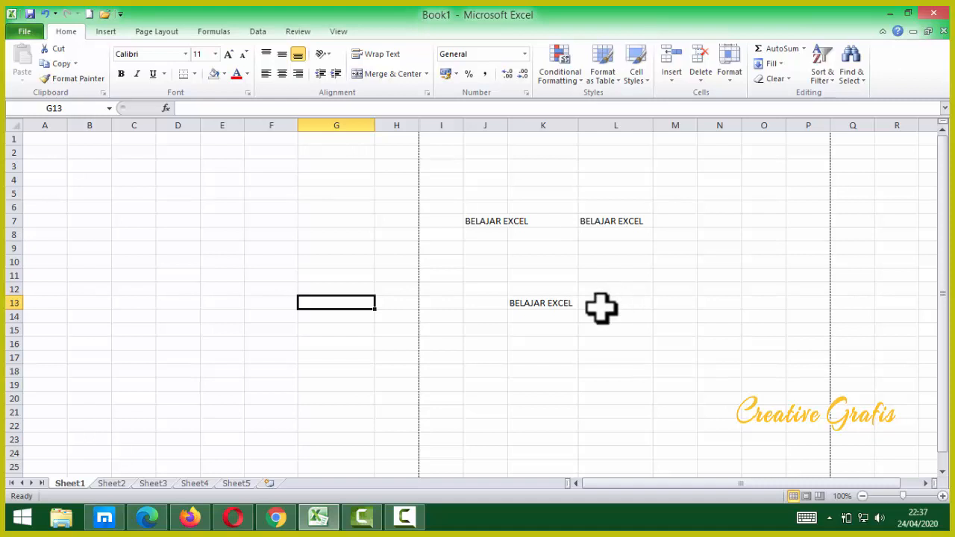
Copy the BELAJAR EXCEL cell K13 and paste it into cell F10.
left_click(523, 305)
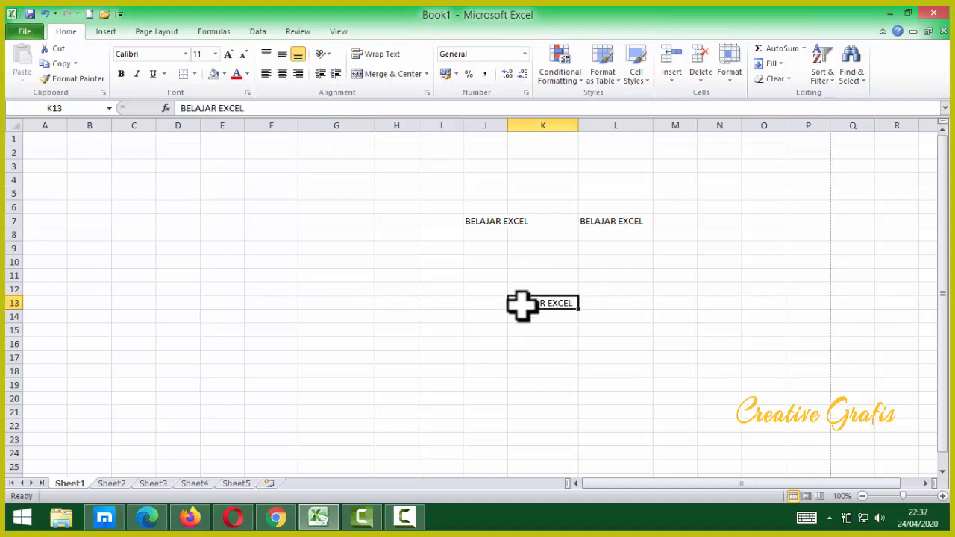
key("ctrl+c")
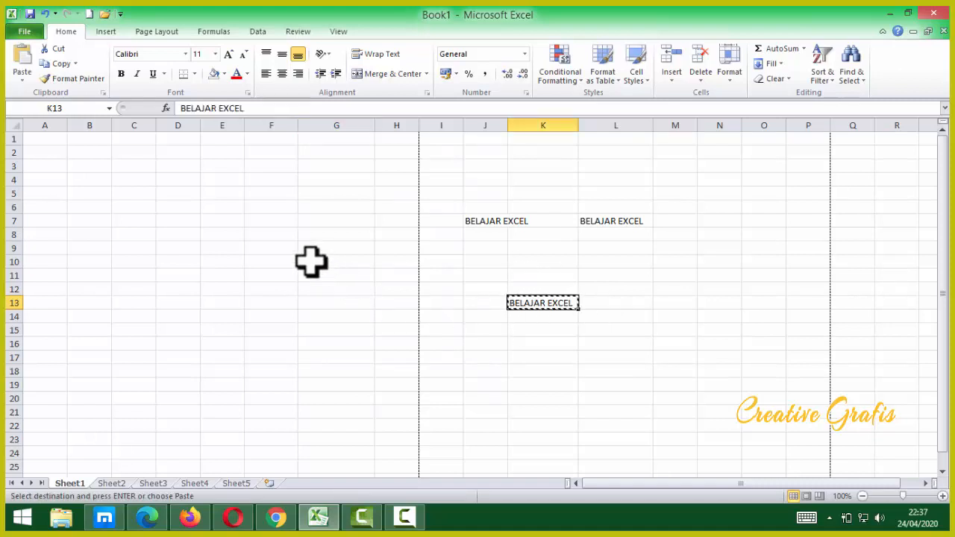
left_click(269, 261)
key("ctrl+v")
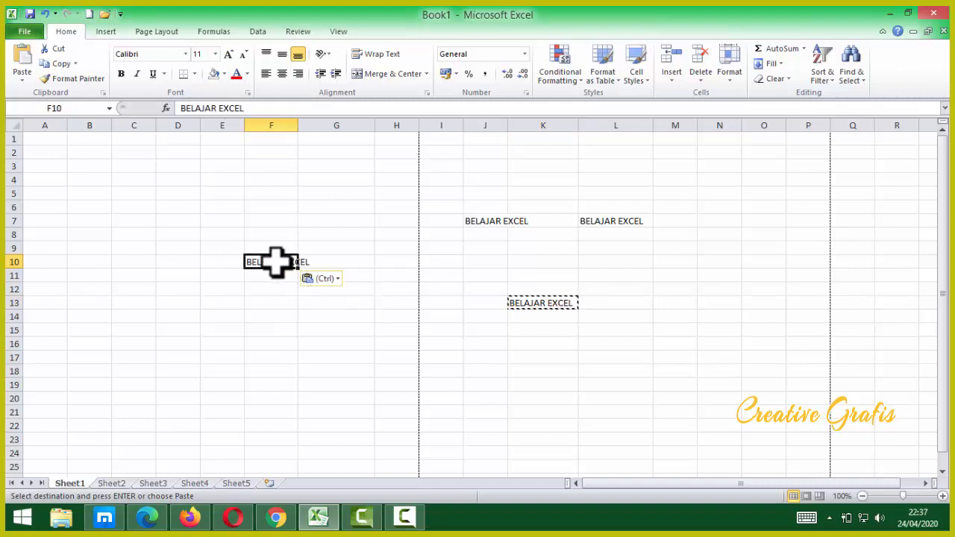
Clear the copy marquee from cell K13 and widen column F to fit the BELAJAR EXCEL text in F10.
key("Escape")
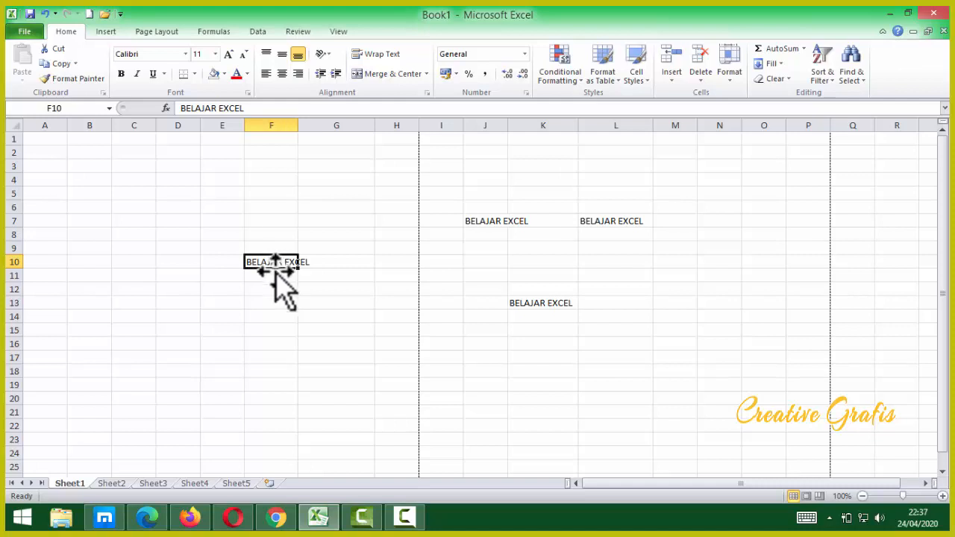
left_click(271, 291)
left_click(273, 262)
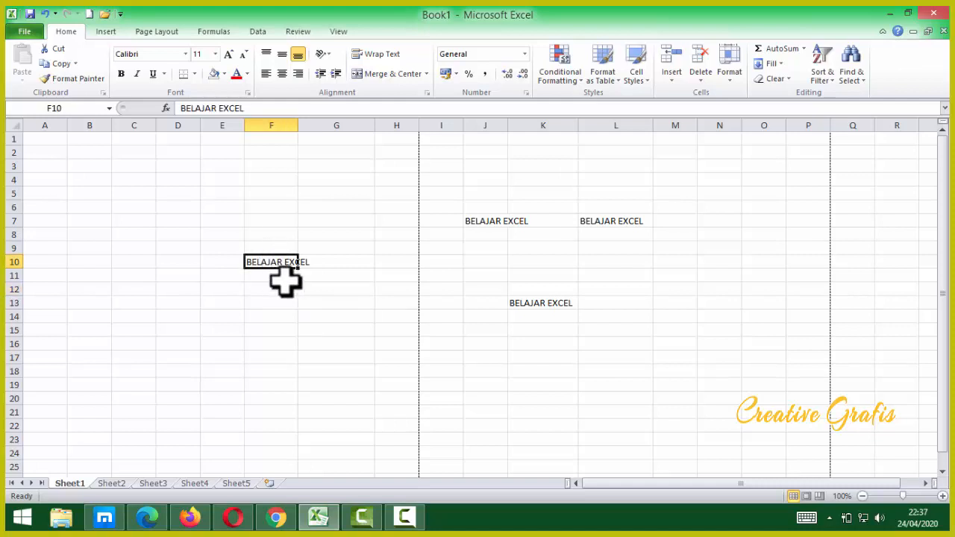
left_click(286, 280)
left_click(277, 317)
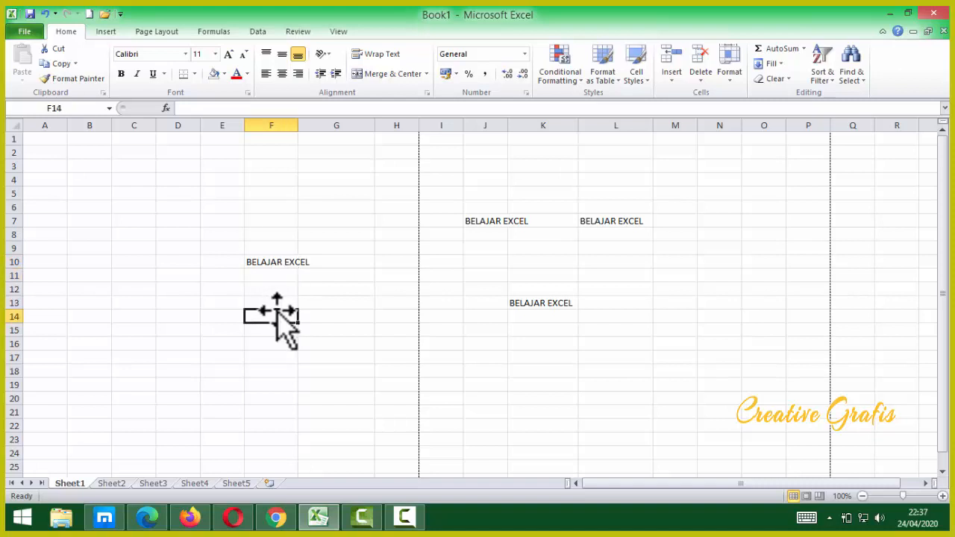
left_click_drag(270, 234, 273, 300)
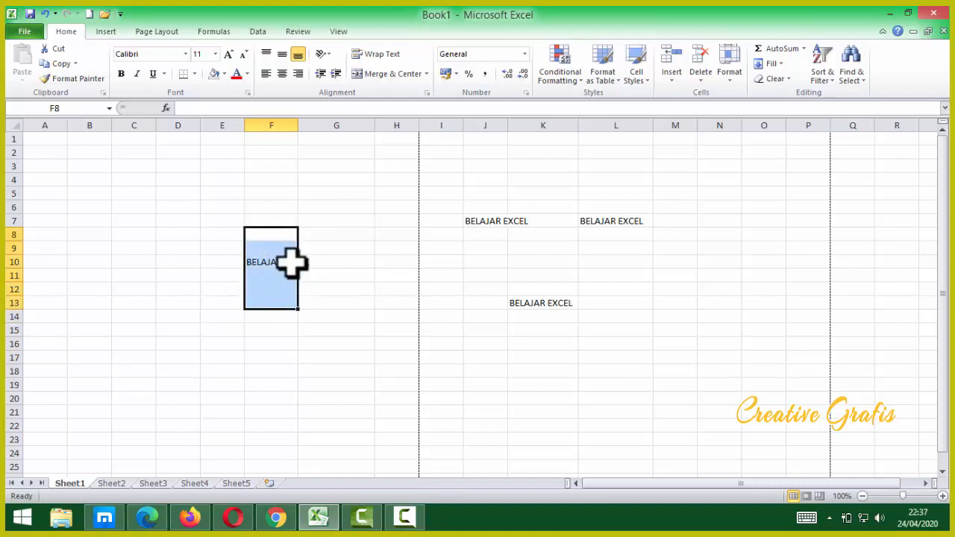
left_click(339, 342)
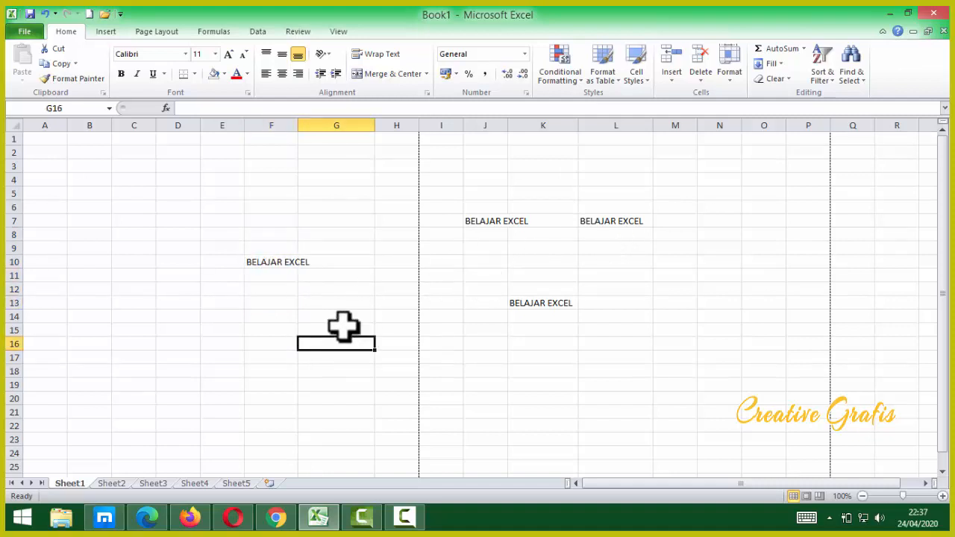
left_click(282, 263)
left_click_drag(298, 126, 322, 126)
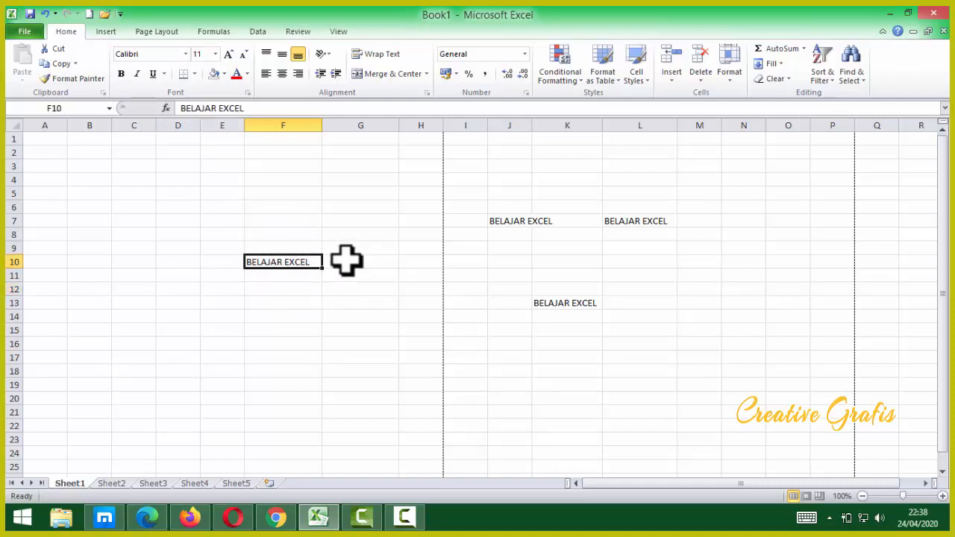
left_click_drag(317, 195, 635, 343)
left_click(533, 352)
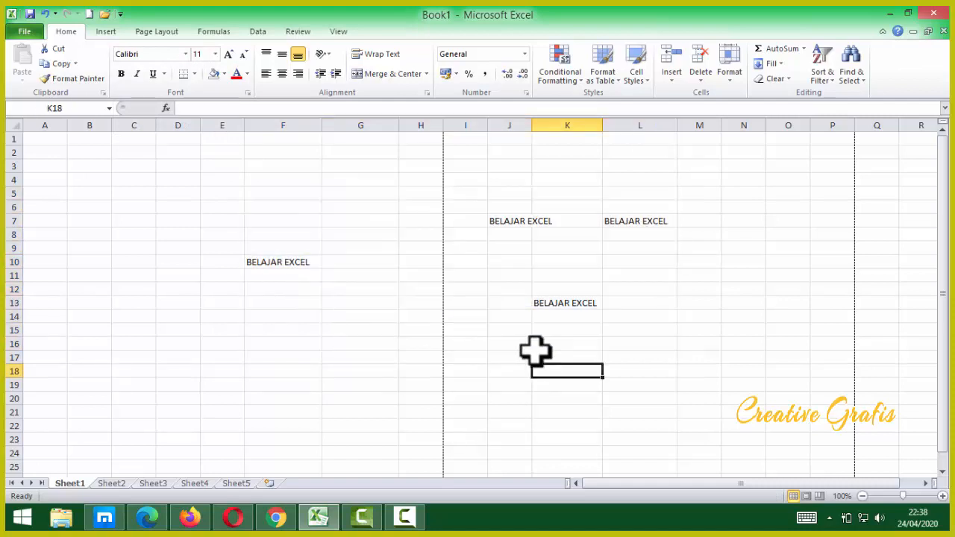
left_click_drag(268, 183, 696, 372)
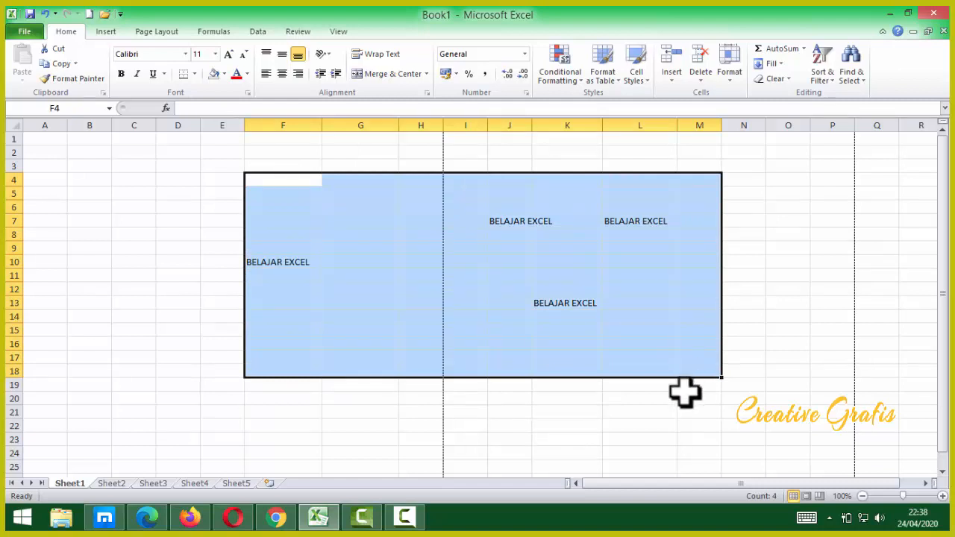
left_click(686, 396)
Change the font of the BELAJAR EXCEL text in cell F10 to Adobe Fan Heiti Std B.
left_click(274, 263)
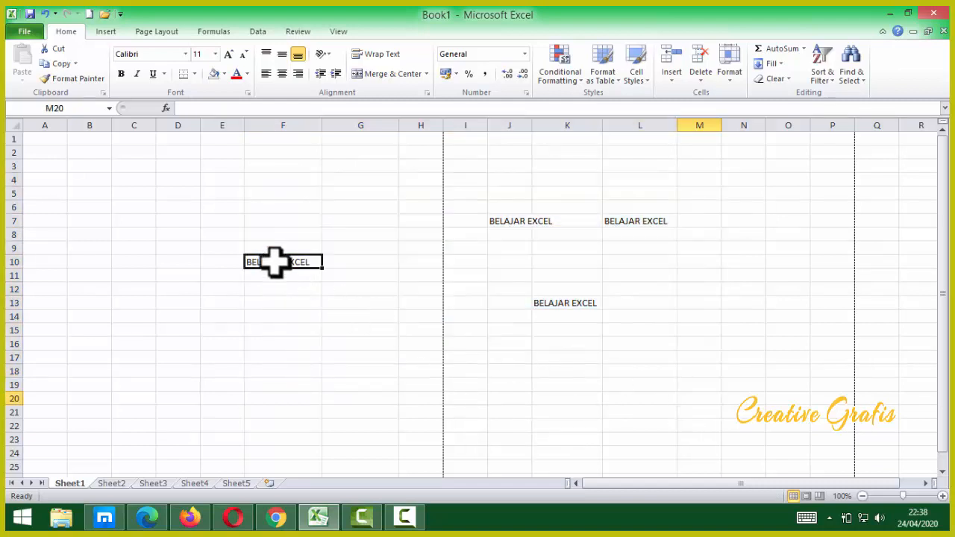
left_click(186, 54)
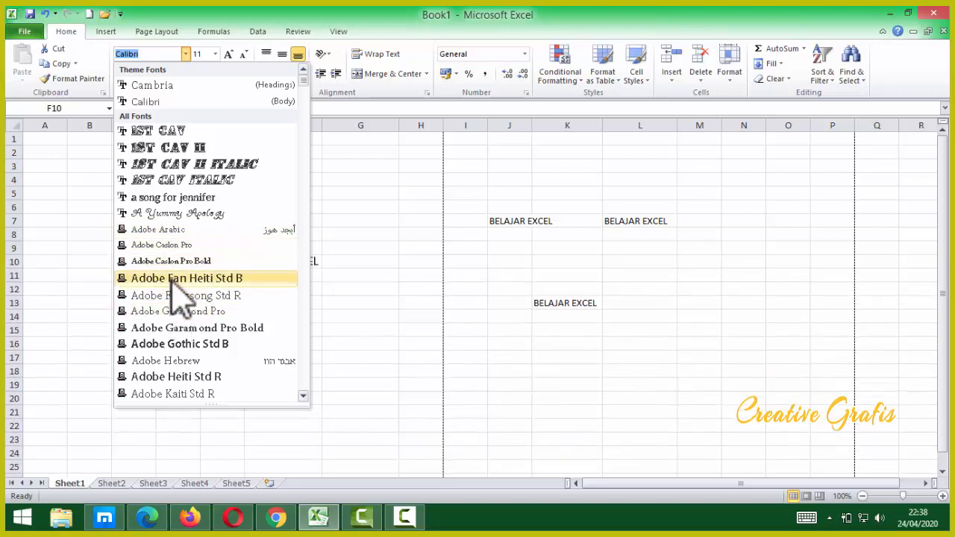
left_click(170, 277)
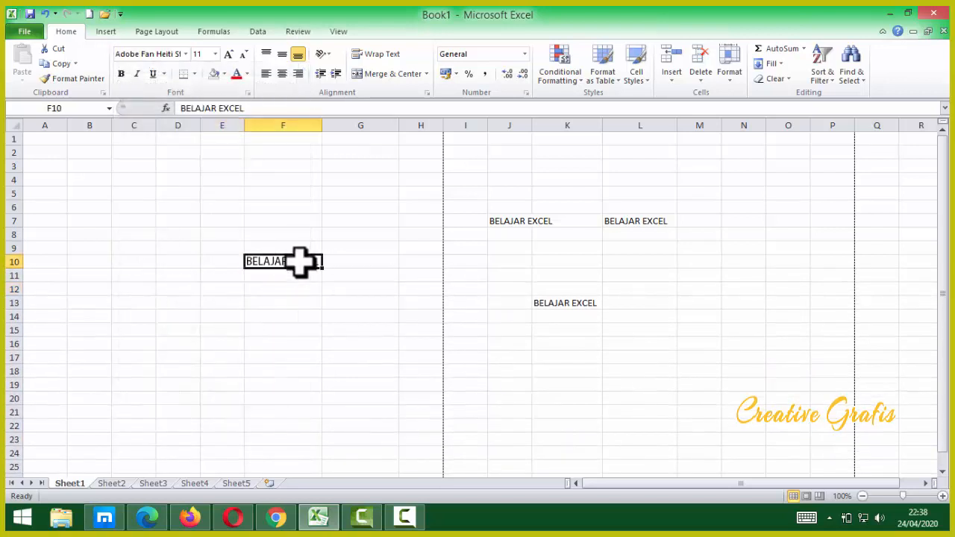
Compare the fonts of the BELAJAR EXCEL cells J7, K13 and F10.
left_click_drag(510, 193, 552, 249)
left_click(534, 221)
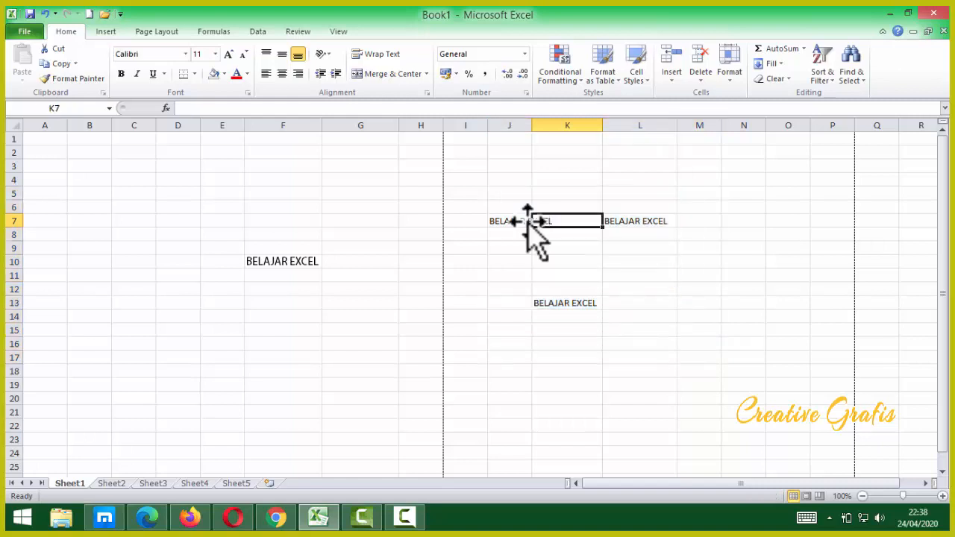
left_click(500, 220)
left_click(567, 299)
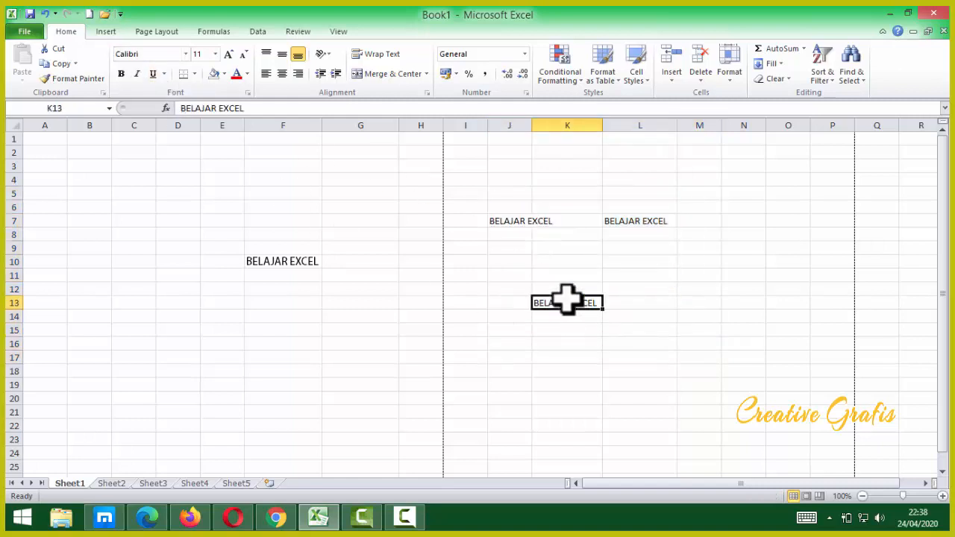
left_click(287, 261)
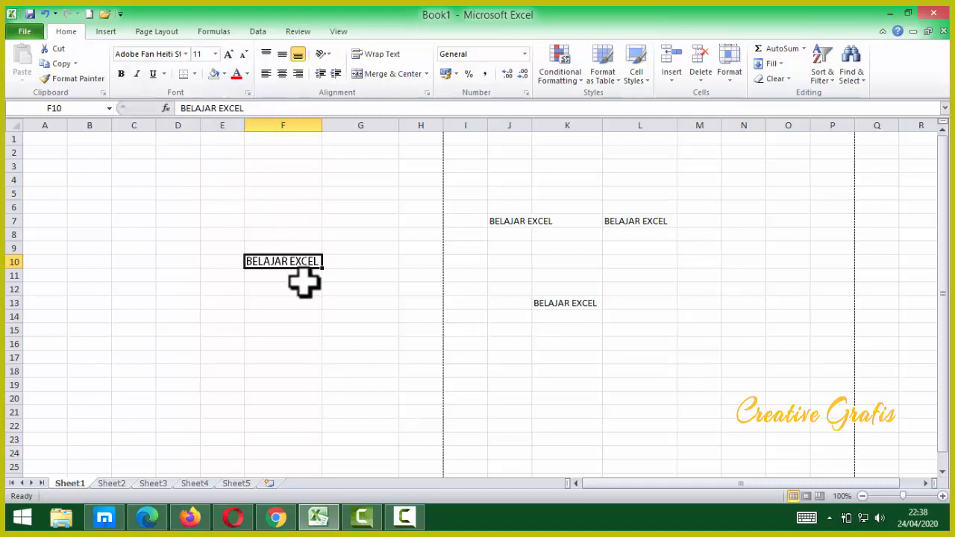
left_click(297, 307)
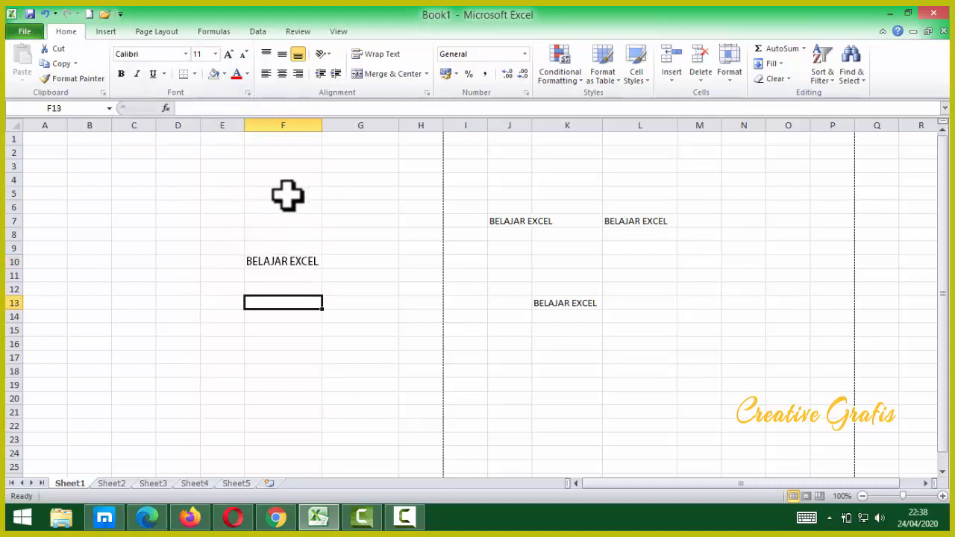
Set the font of the range F6:L17, covering all BELAJAR EXCEL cells, to Arno Pro Smbd SmText.
left_click(248, 205)
left_click_drag(446, 229, 664, 356)
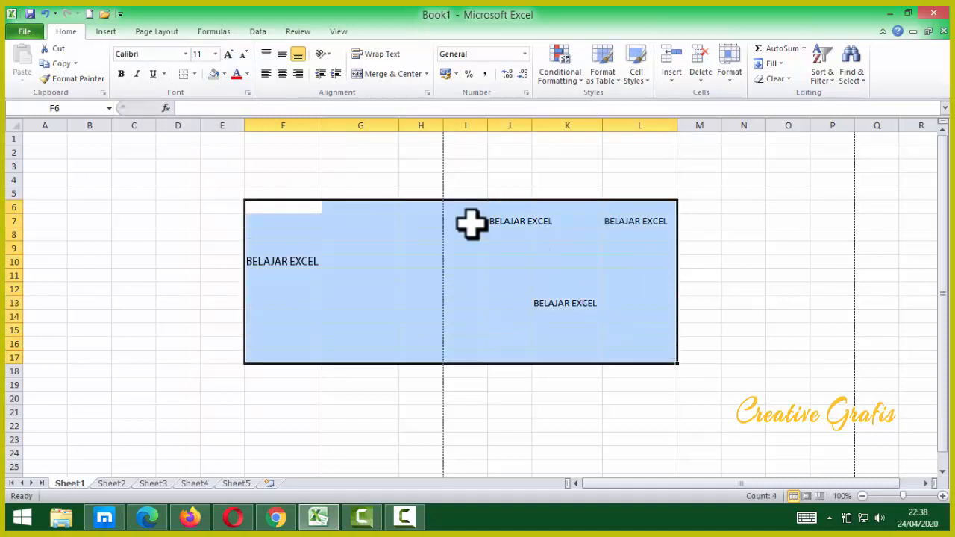
left_click(185, 54)
scroll(183, 321, "down", 5)
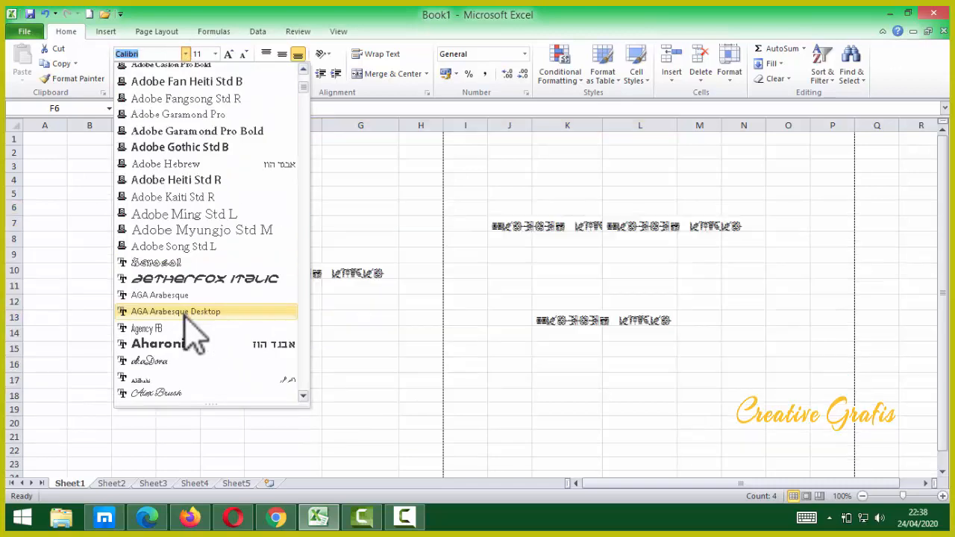
scroll(192, 348, "down", 10)
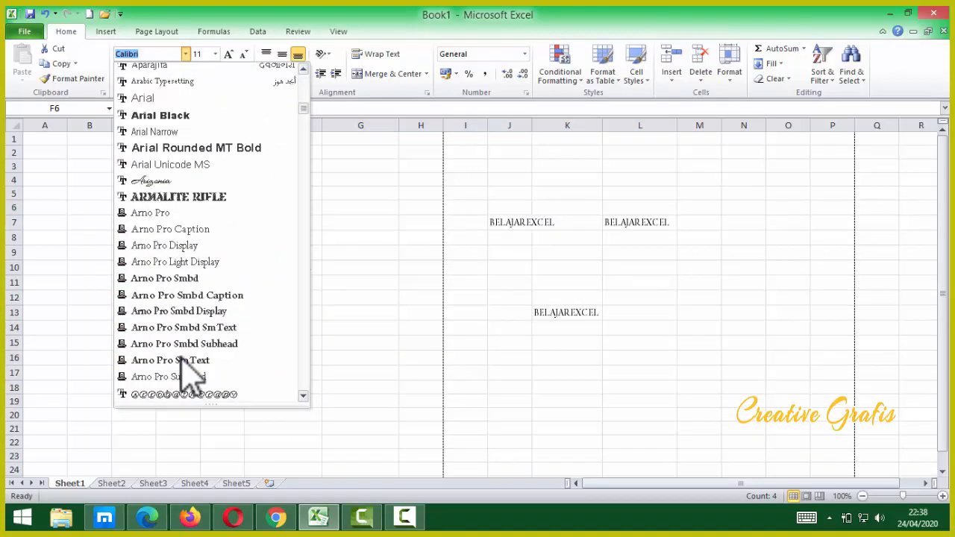
left_click(162, 182)
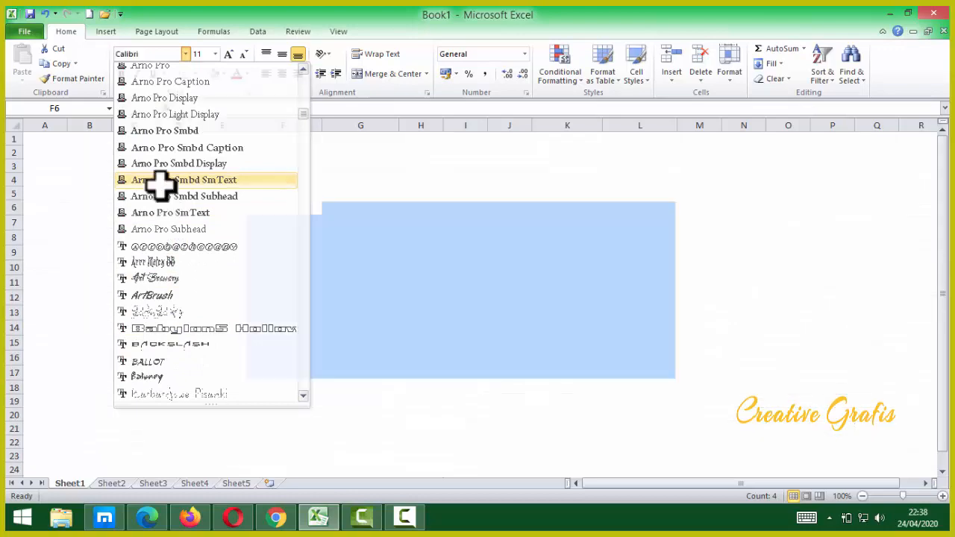
Widen column J to fit the BELAJAR EXCEL text in cell J7.
left_click(575, 271)
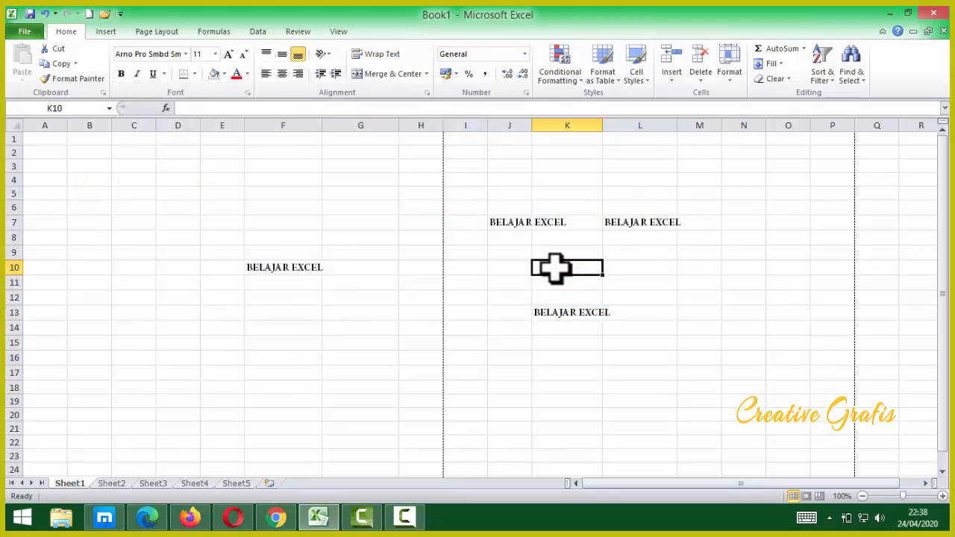
left_click_drag(531, 127, 574, 126)
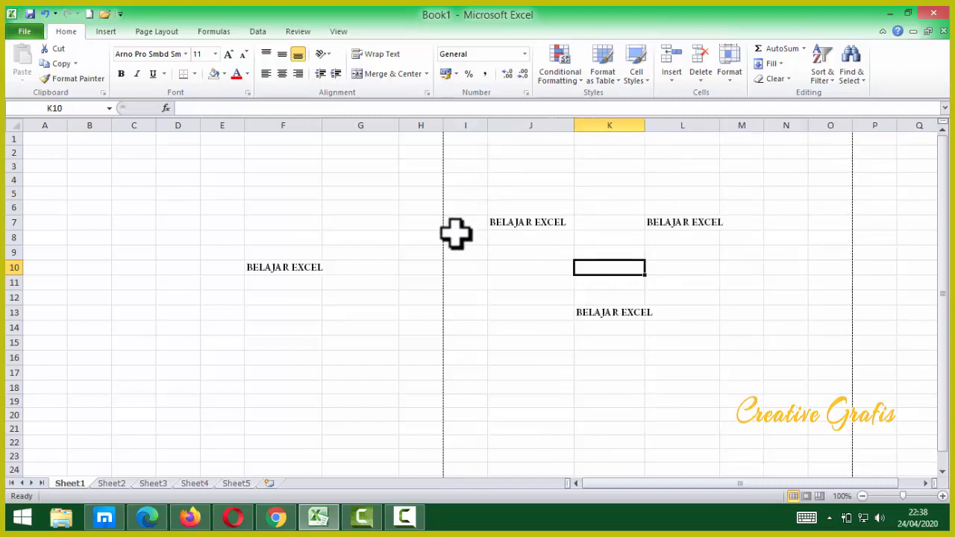
left_click(527, 270)
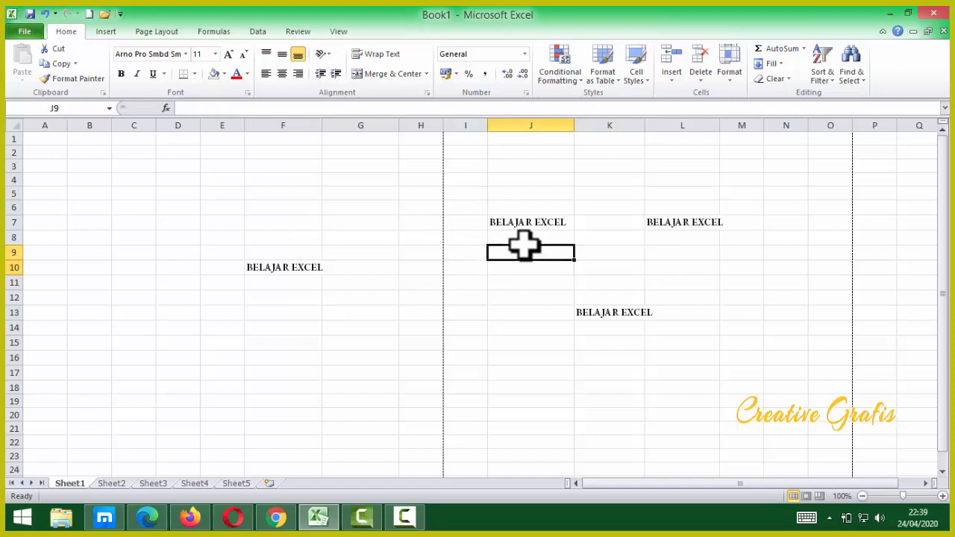
left_click(366, 224)
left_click_drag(363, 231, 359, 343)
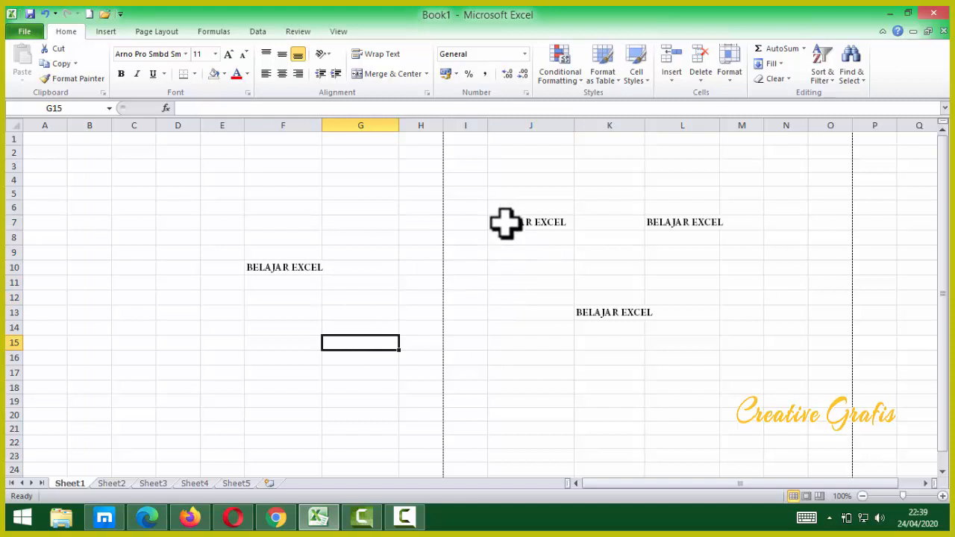
left_click_drag(335, 266, 716, 262)
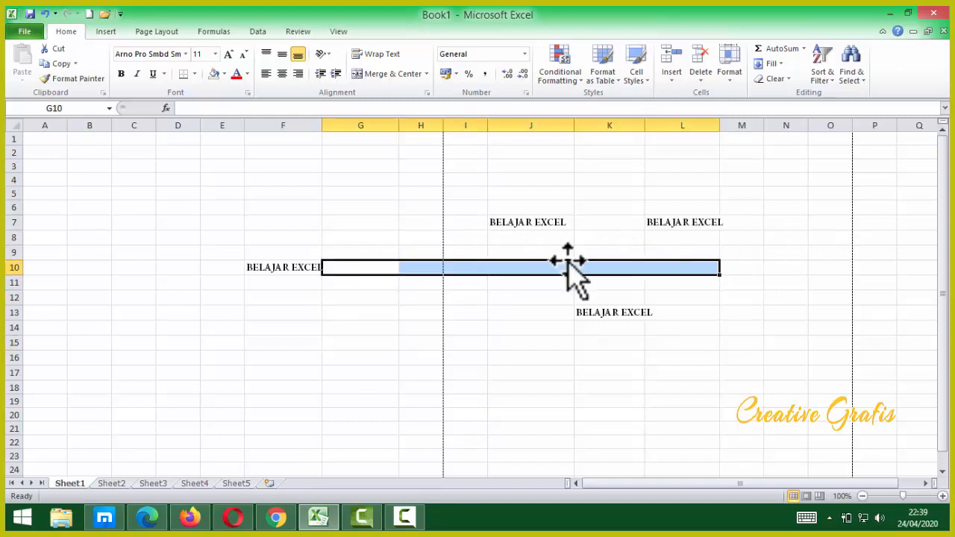
left_click(388, 340)
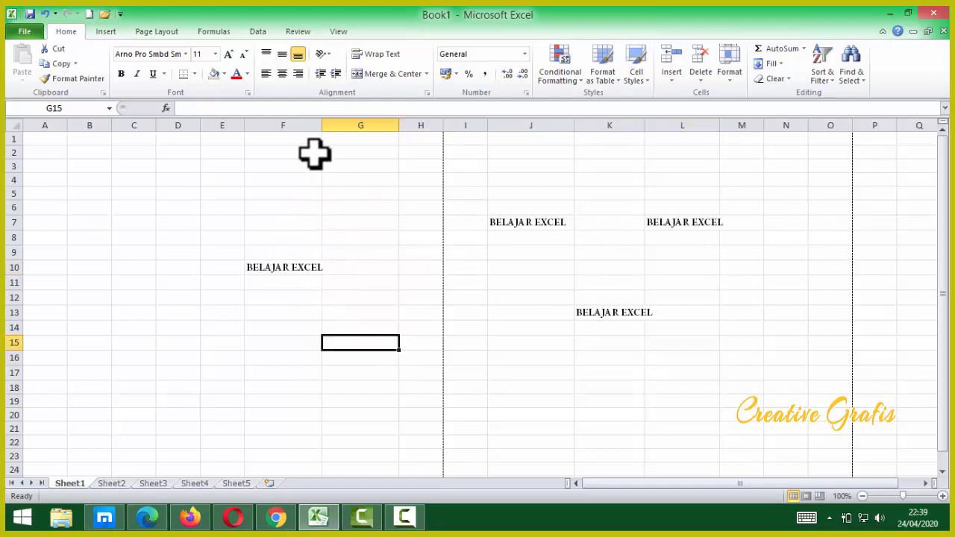
Set the font size of cell F10 to 22 and widen column F to fit the enlarged text.
left_click(282, 268)
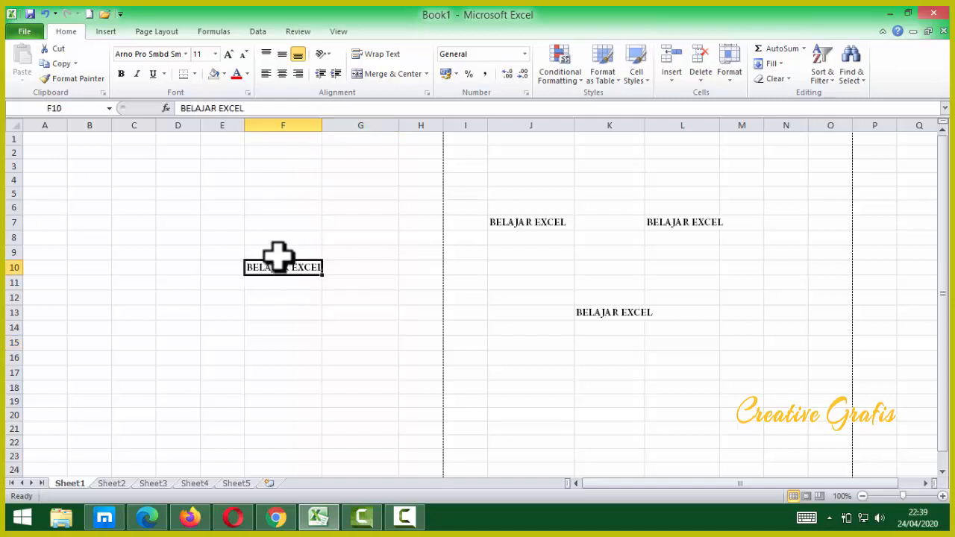
left_click(216, 55)
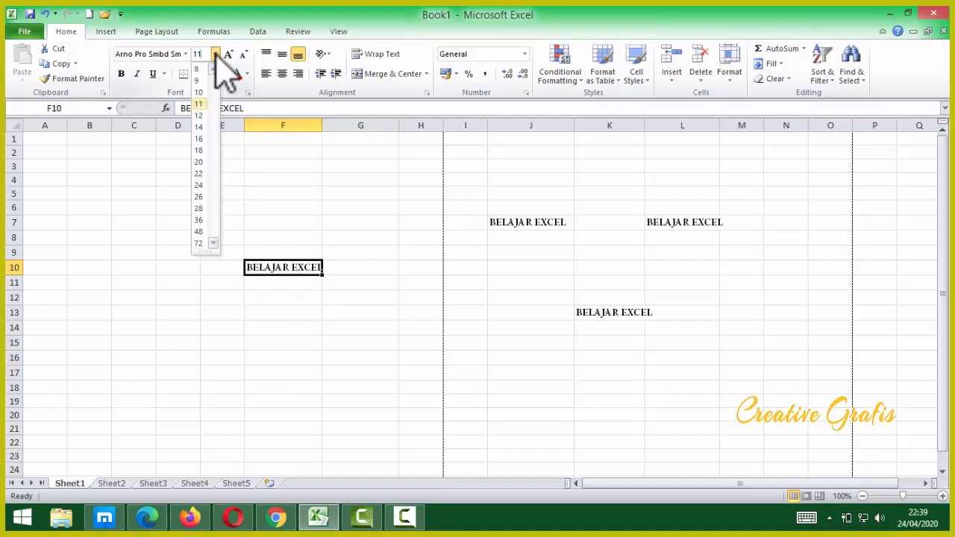
left_click(198, 174)
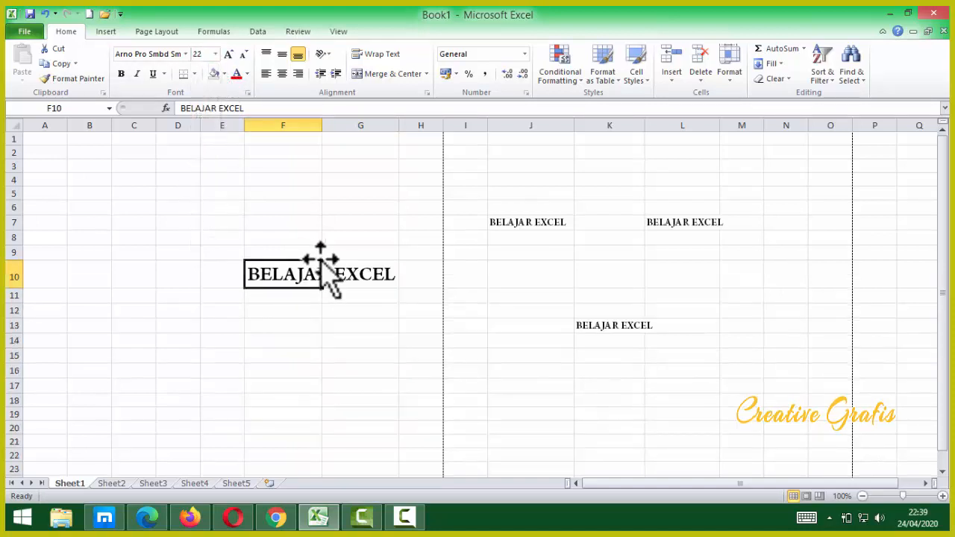
left_click_drag(323, 125, 401, 125)
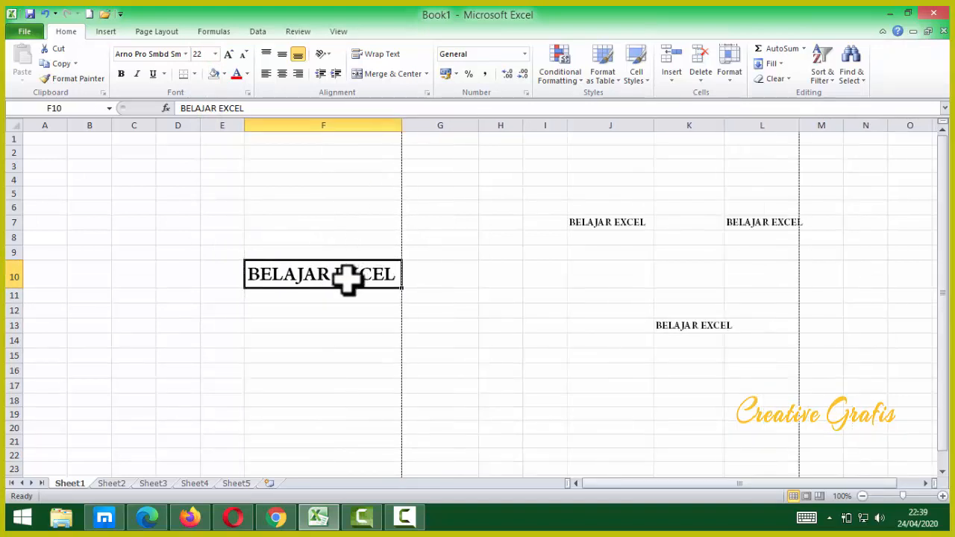
Try the larger font sizes 72, 80 and 100 on the BELAJAR EXCEL text in cell F10.
left_click(214, 54)
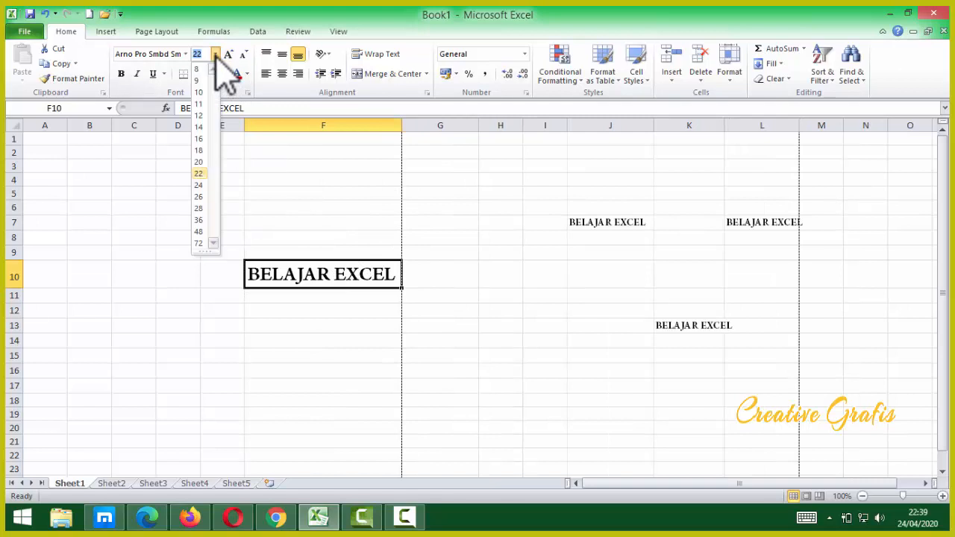
left_click(199, 244)
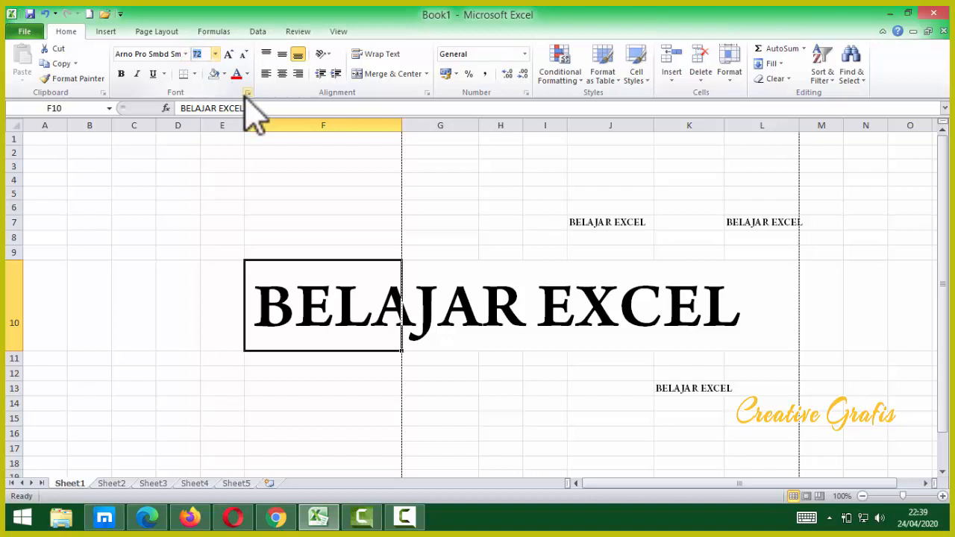
key("Return")
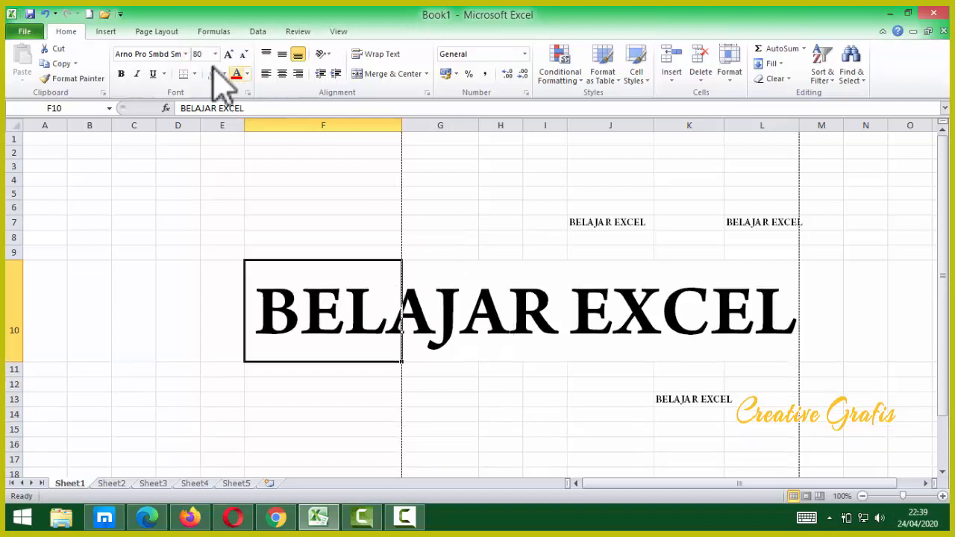
left_click(178, 52)
left_click(204, 50)
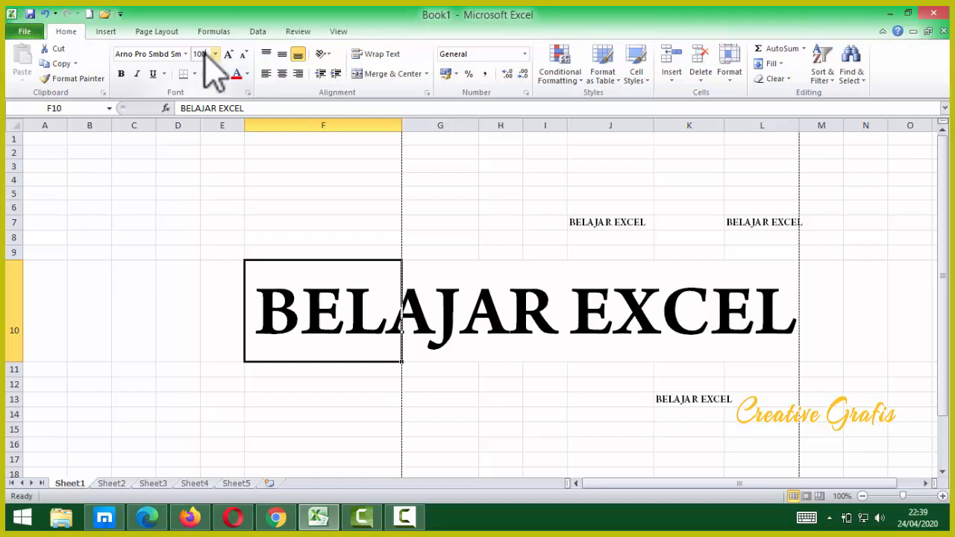
type("100")
key("Return")
Set the font size of the BELAJAR EXCEL text in cell F10 to 12.
left_click(210, 52)
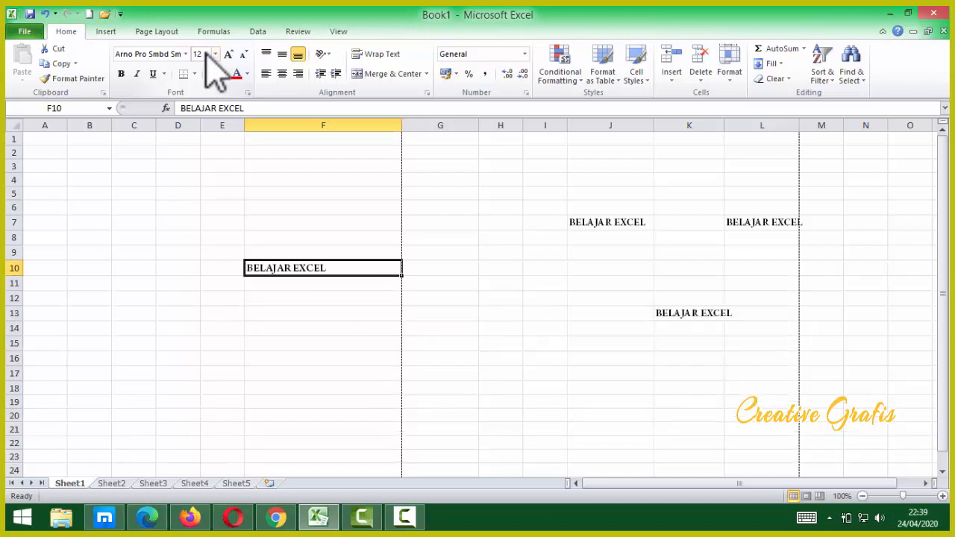
left_click(283, 283)
left_click(284, 267)
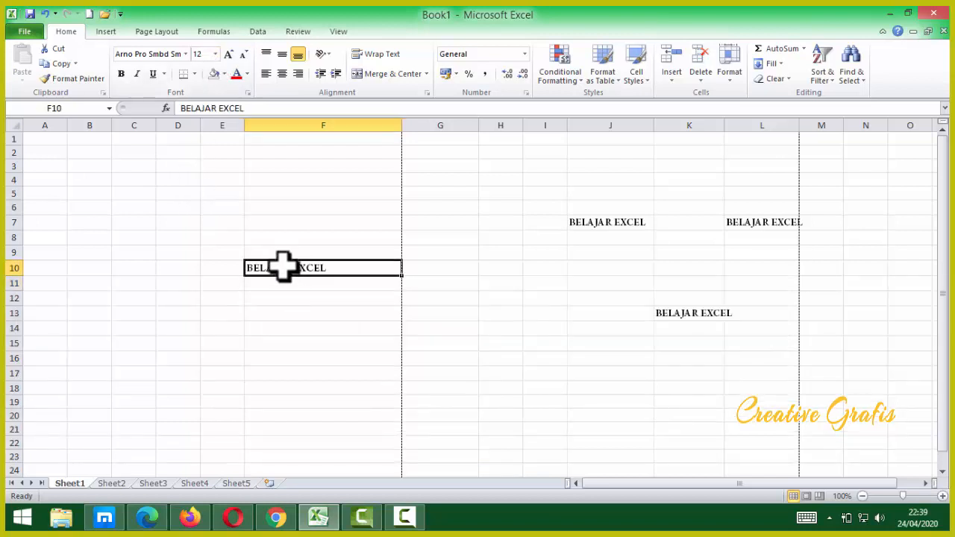
Set the font of the range F4:L21, covering all the BELAJAR EXCEL texts, to Times New Roman.
left_click_drag(292, 180, 707, 380)
scroll(708, 380, "up", 1)
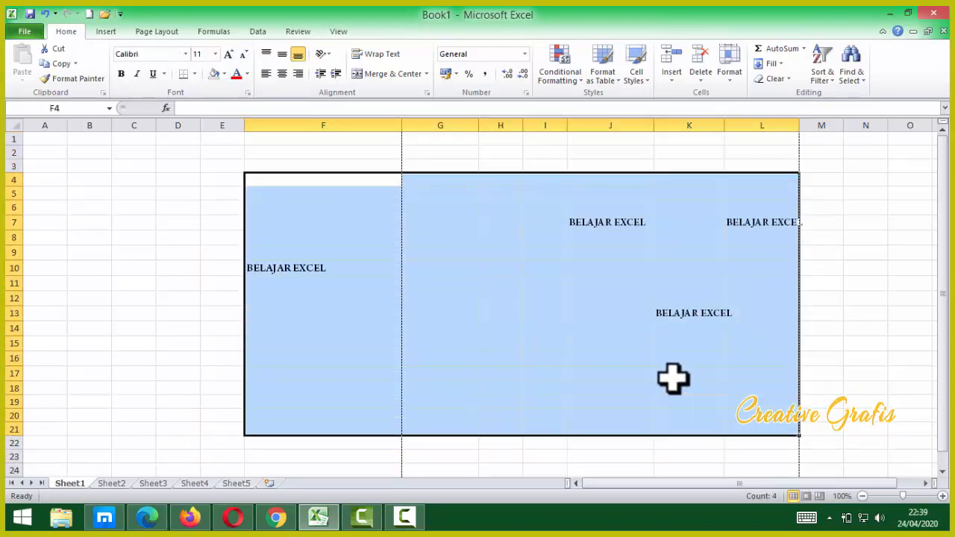
left_click(157, 54)
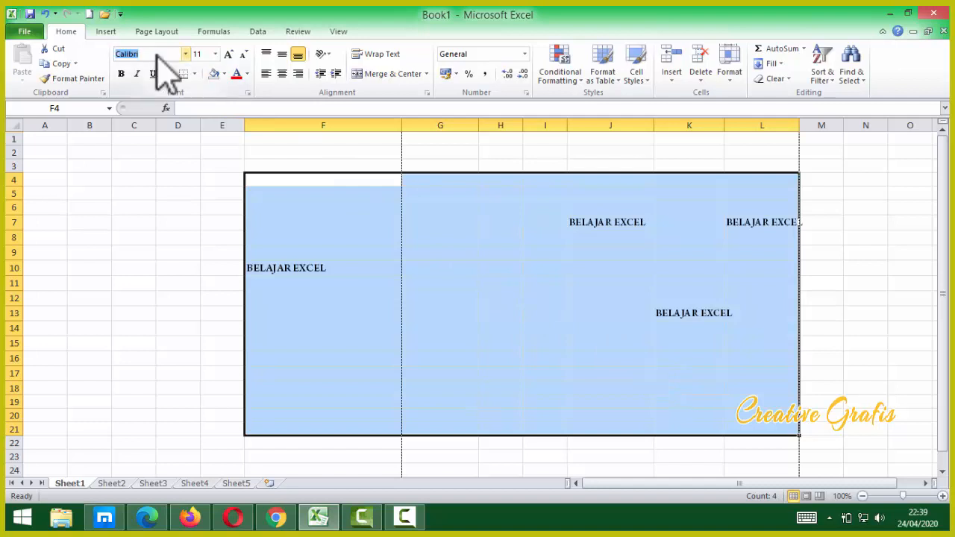
left_click(160, 53)
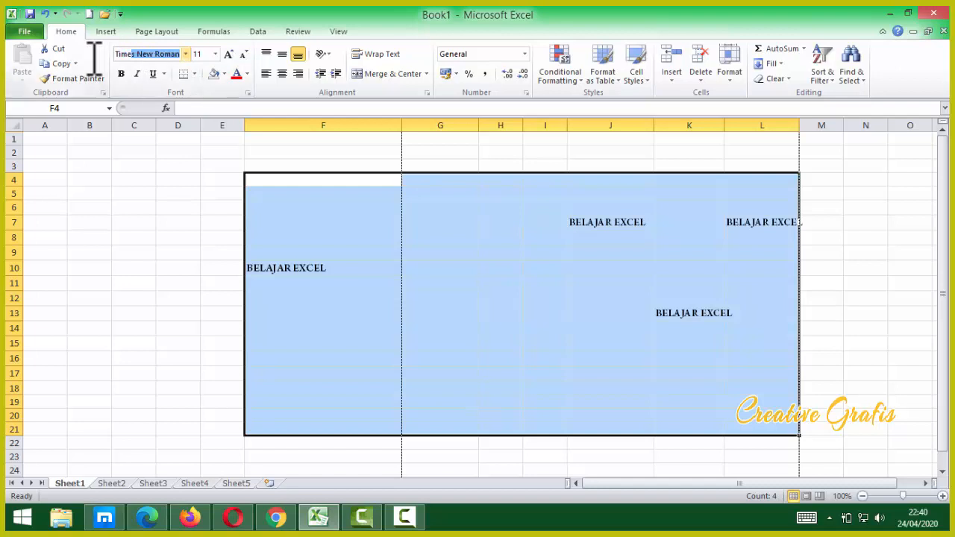
type("Times")
key("Return")
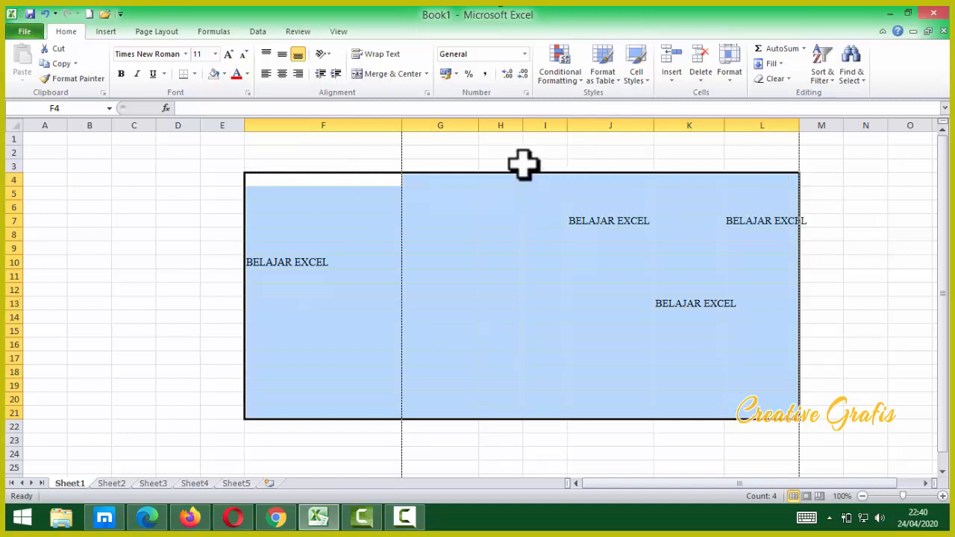
left_click(422, 119)
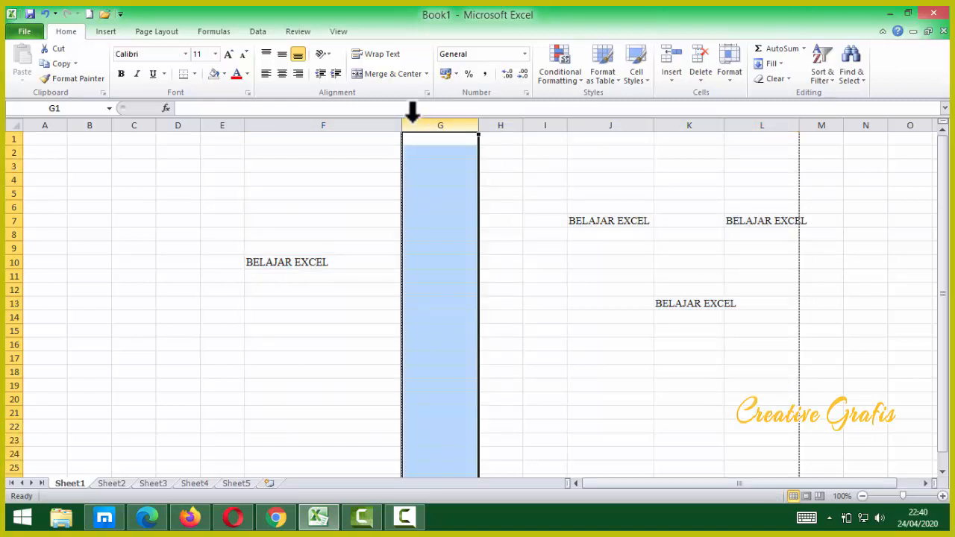
left_click(487, 260)
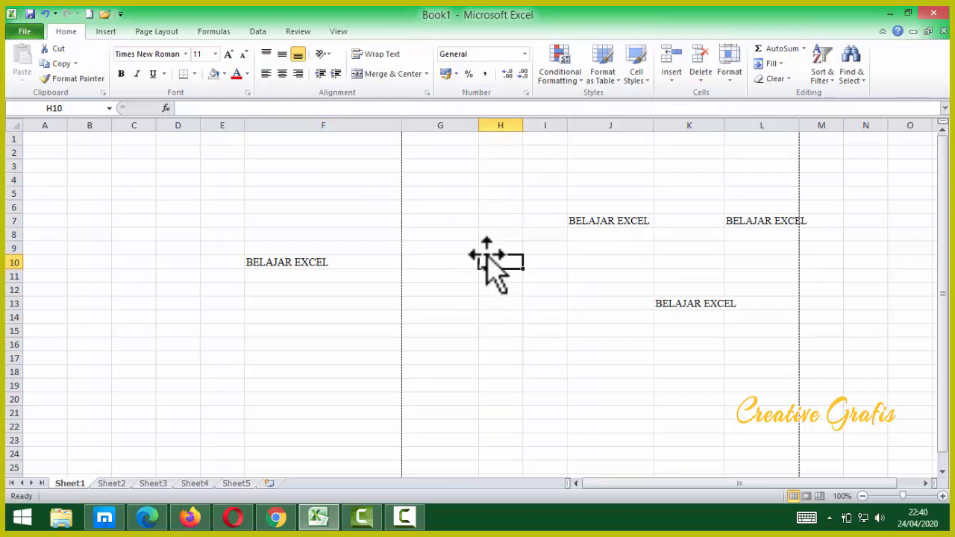
left_click_drag(754, 221, 315, 328)
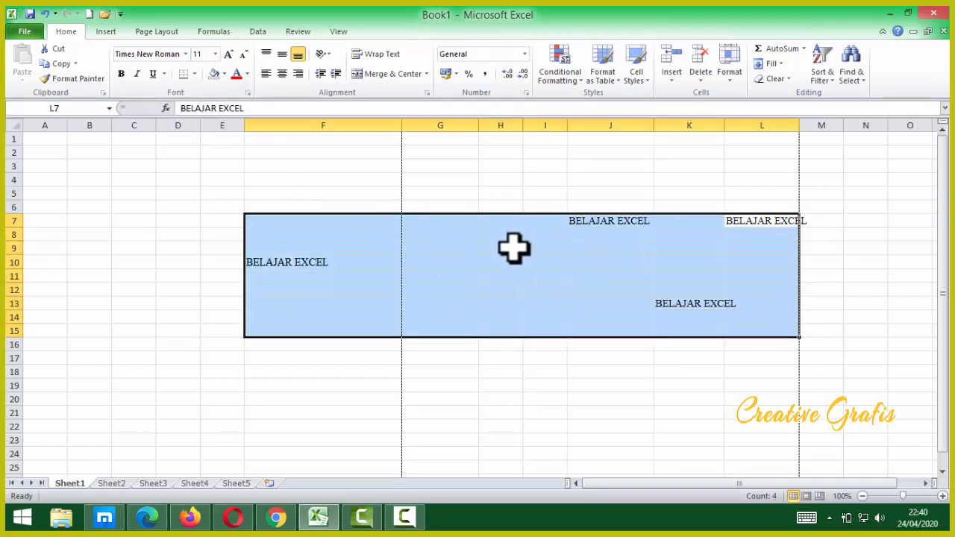
left_click(485, 249)
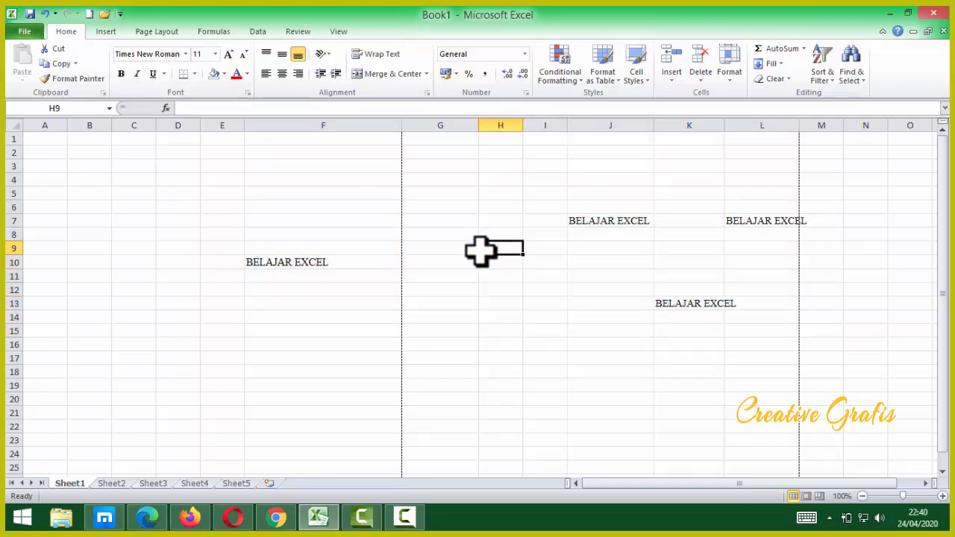
left_click_drag(450, 153, 457, 377)
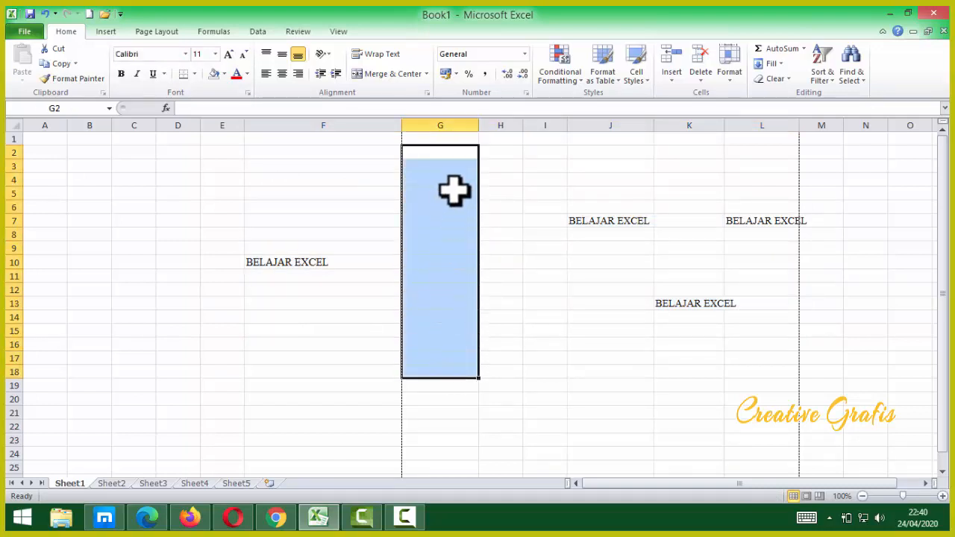
left_click(453, 138)
Delete the empty column G between the BELAJAR EXCEL texts.
left_click(451, 120)
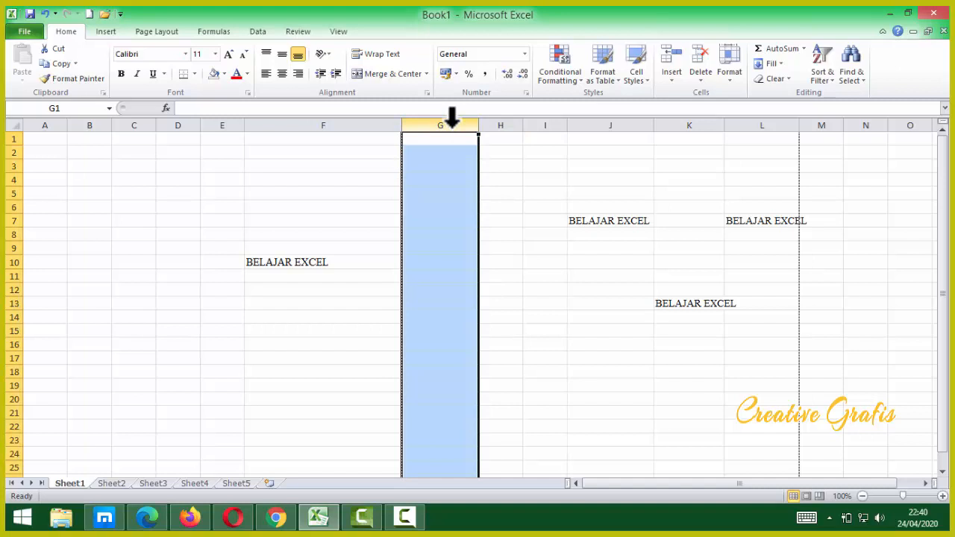
right_click(452, 118)
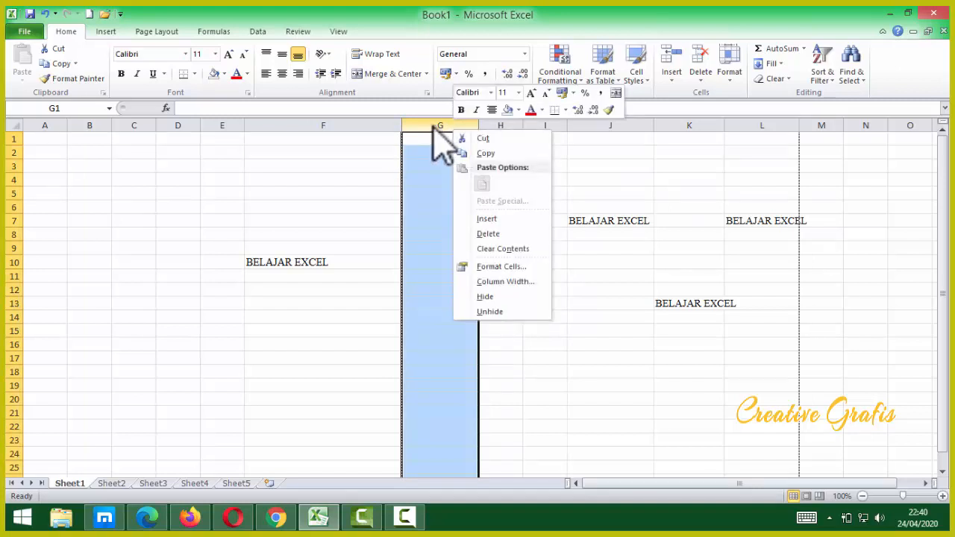
left_click(432, 119)
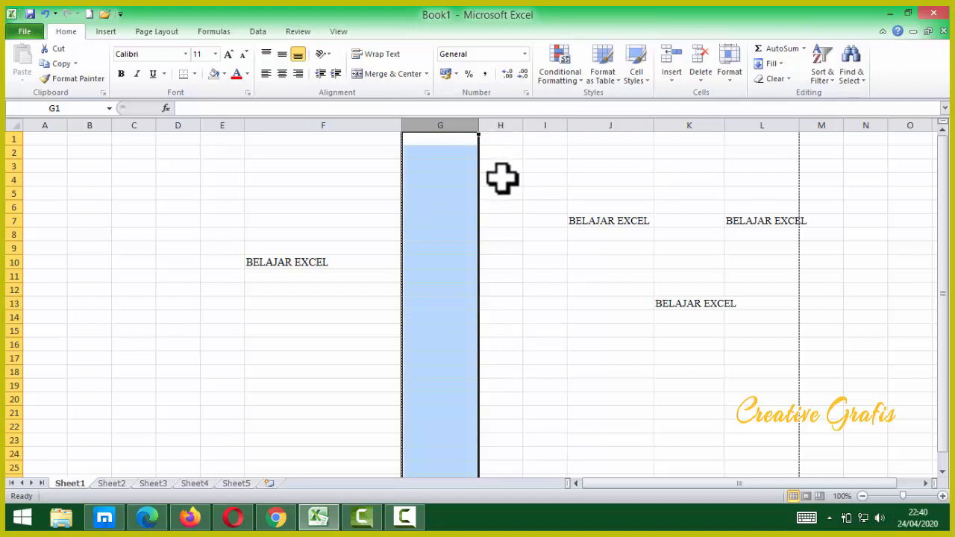
left_click(450, 246)
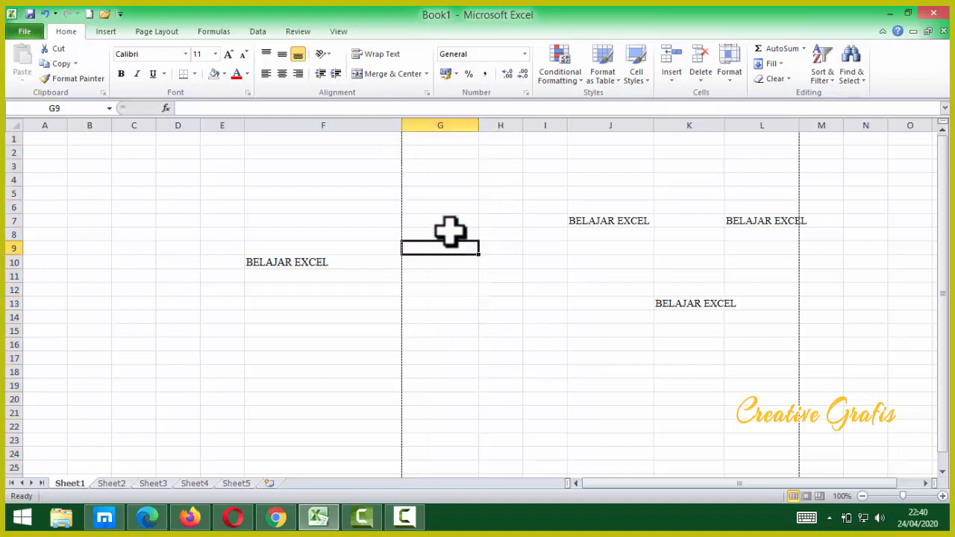
left_click(439, 120)
right_click(440, 123)
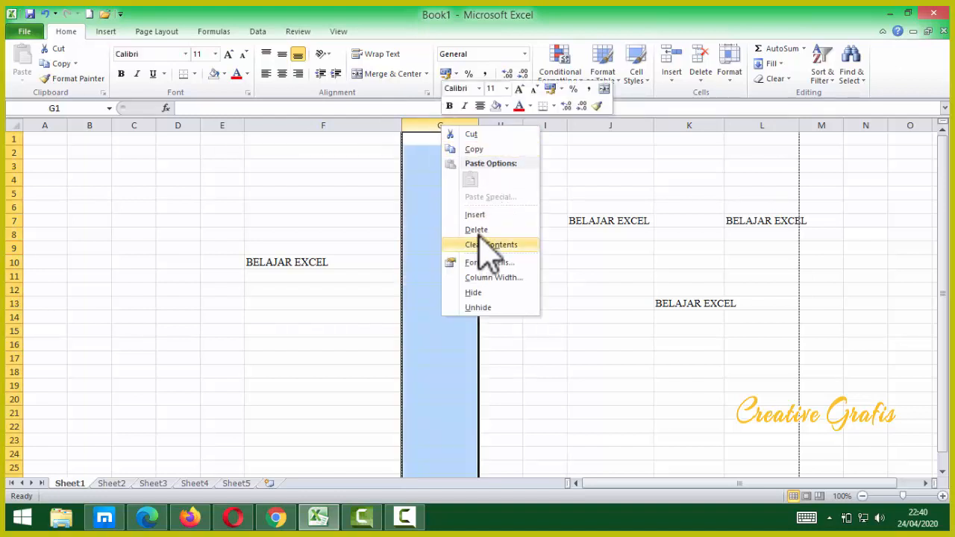
left_click(475, 230)
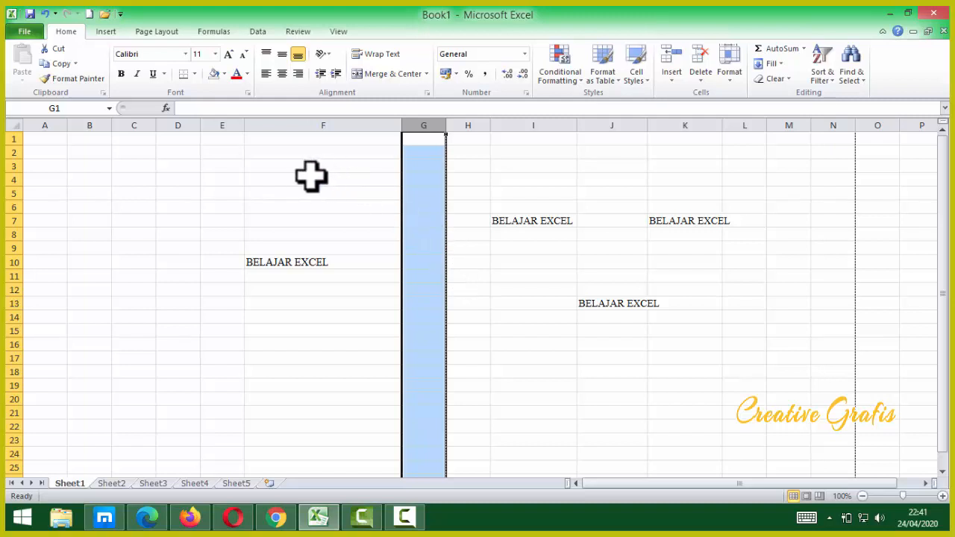
Set the font size of the BELAJAR EXCEL text in cell F10 to 20.
left_click(282, 275)
left_click(284, 263)
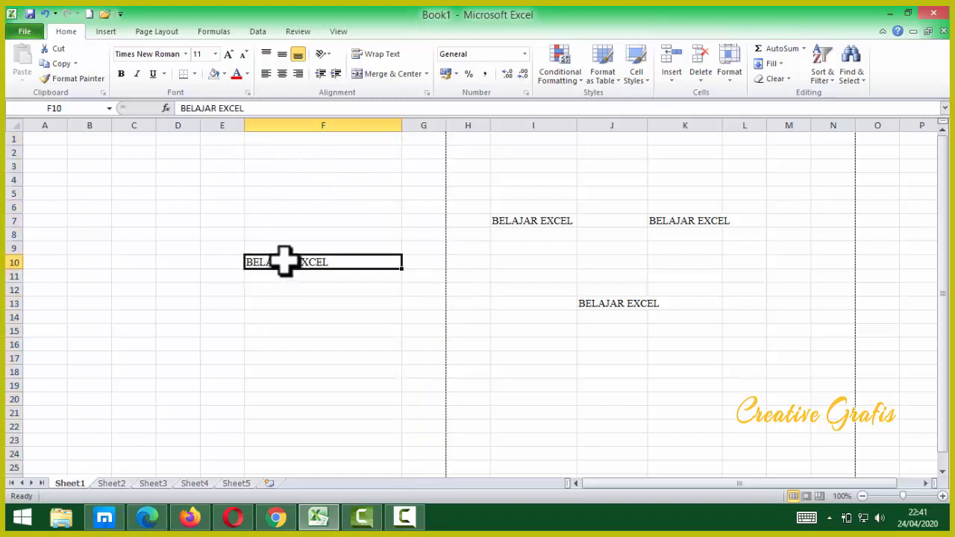
left_click(215, 53)
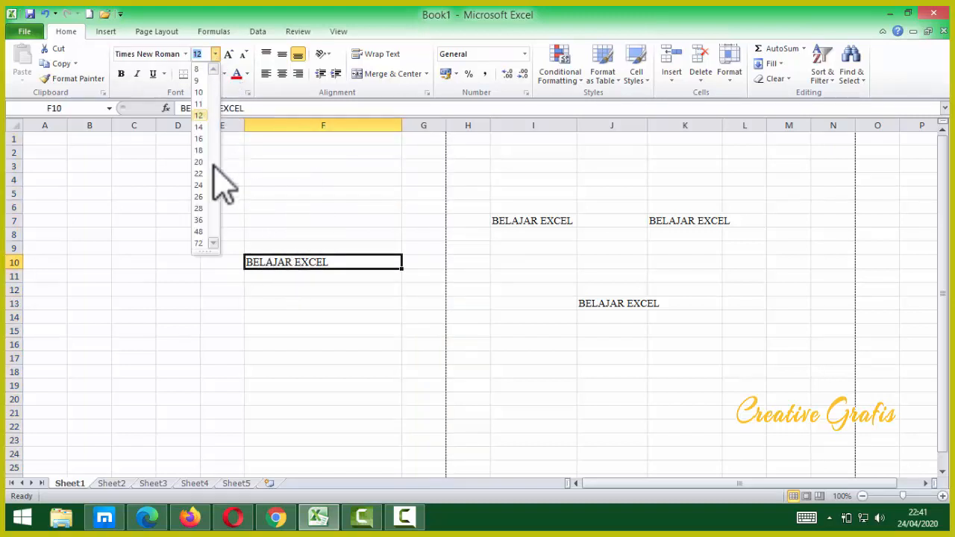
left_click(200, 163)
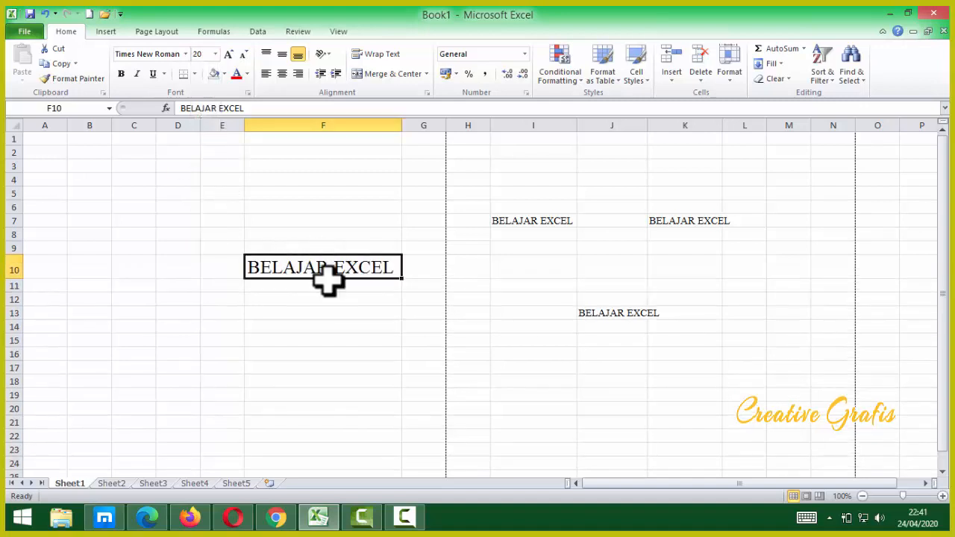
Make the BELAJAR EXCEL text in cell F10 bold and italic, and widen column F to fit it.
left_click(120, 73)
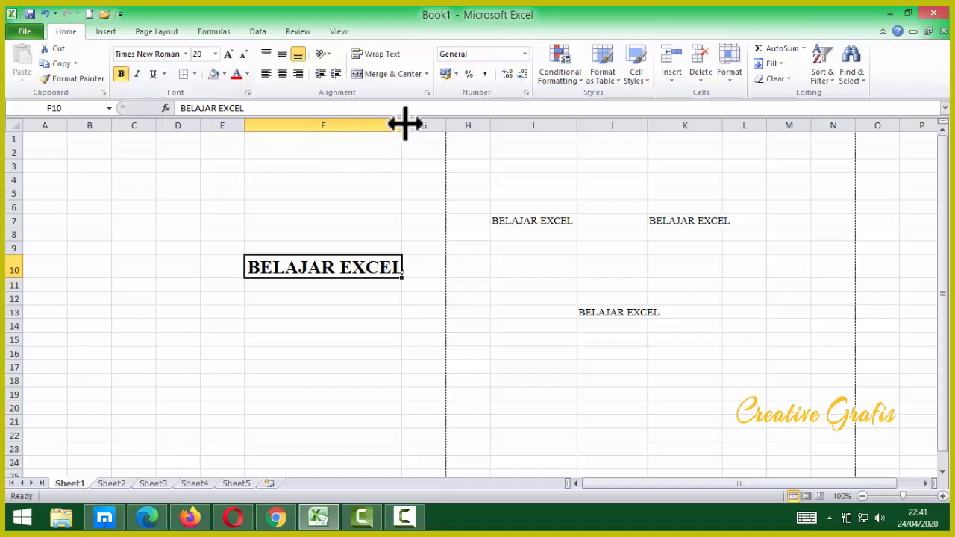
left_click_drag(402, 124, 432, 126)
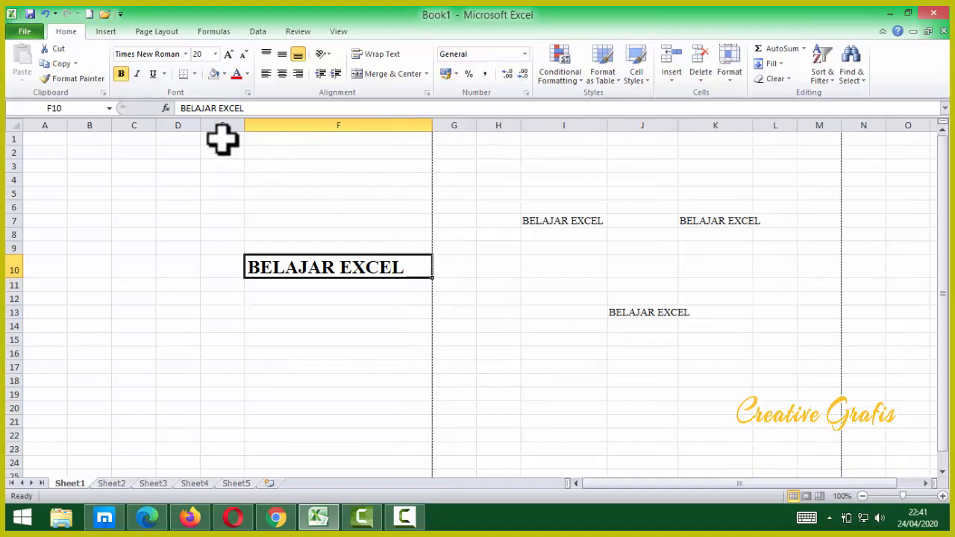
left_click(121, 75)
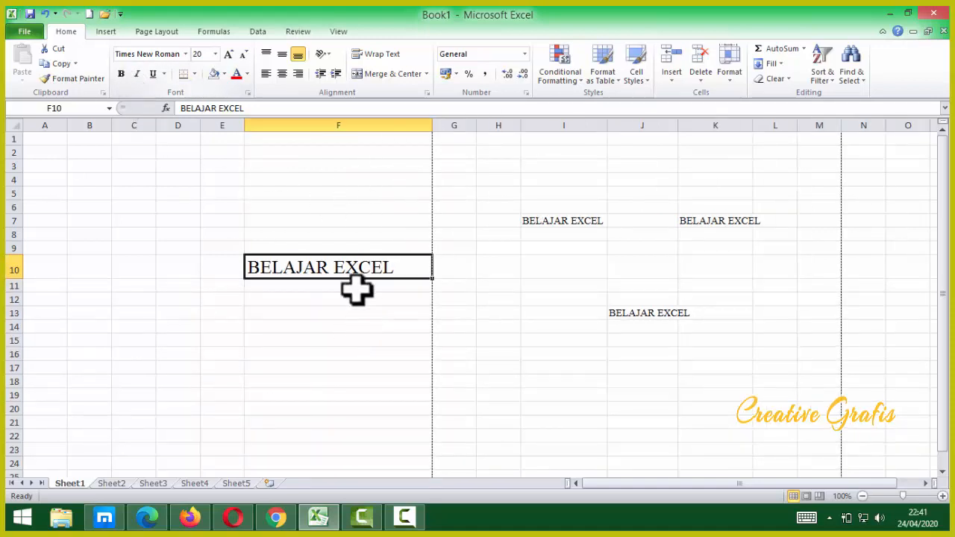
left_click(122, 75)
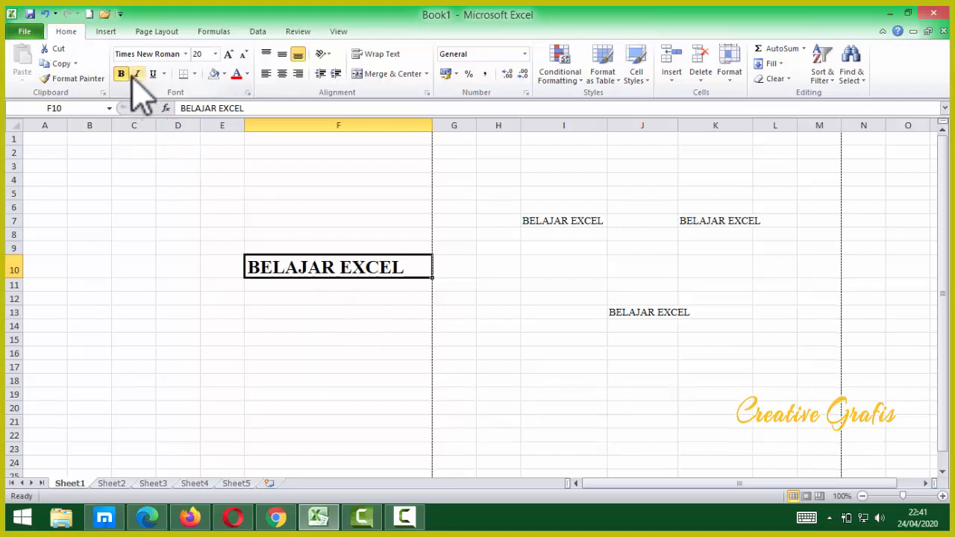
left_click(137, 74)
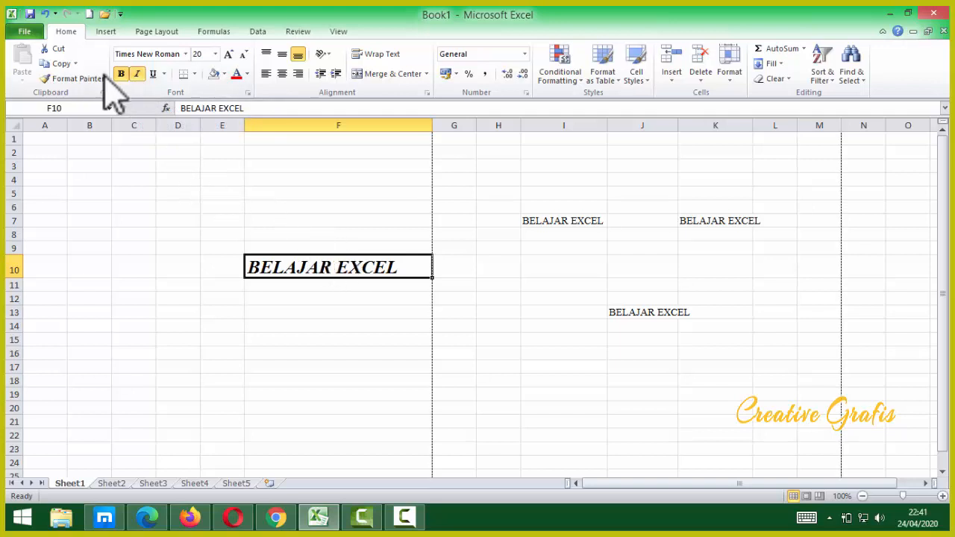
Remove the italic formatting from the BELAJAR EXCEL text in cell F10.
left_click(137, 75)
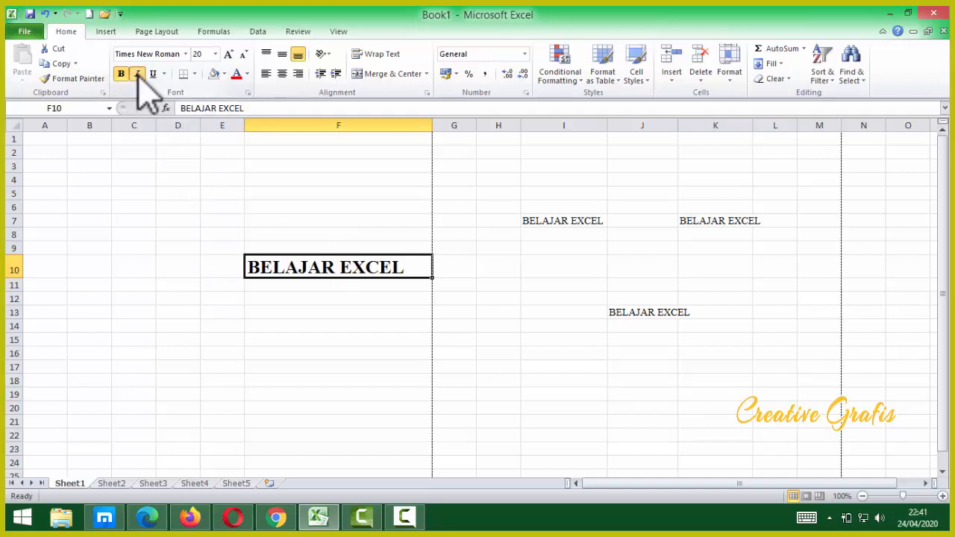
left_click(137, 75)
left_click(138, 75)
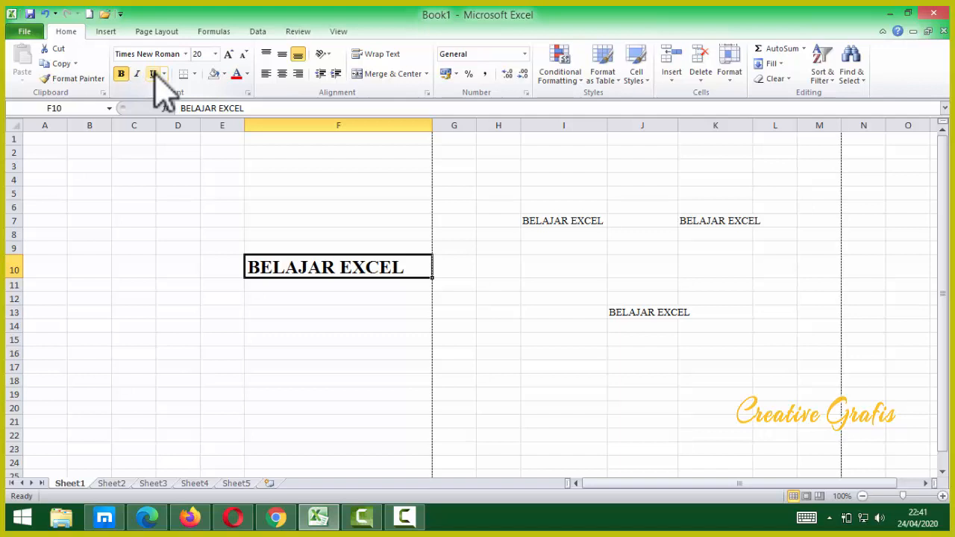
Apply an underline and a double underline to the text in cell F10, and remove the underlining again.
left_click(154, 74)
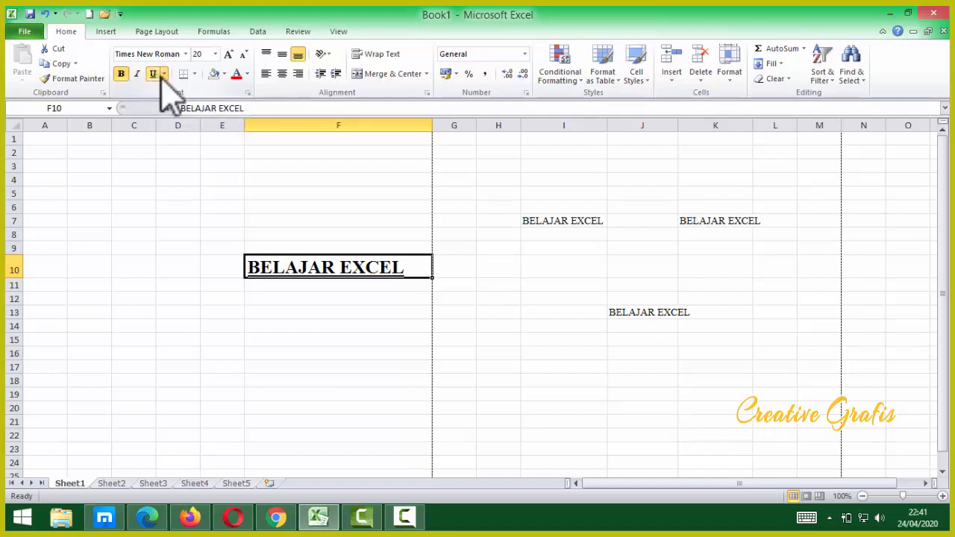
left_click(163, 74)
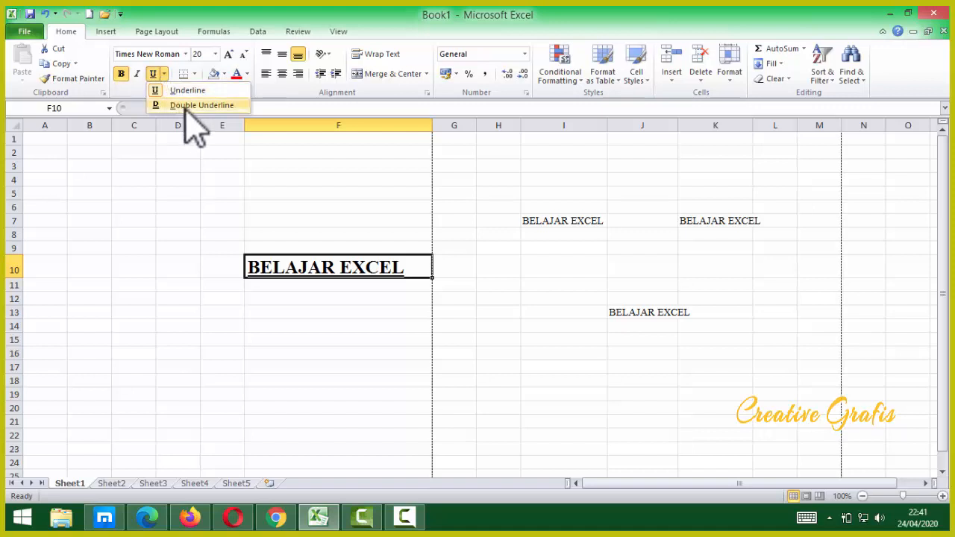
left_click(187, 110)
left_click(370, 310)
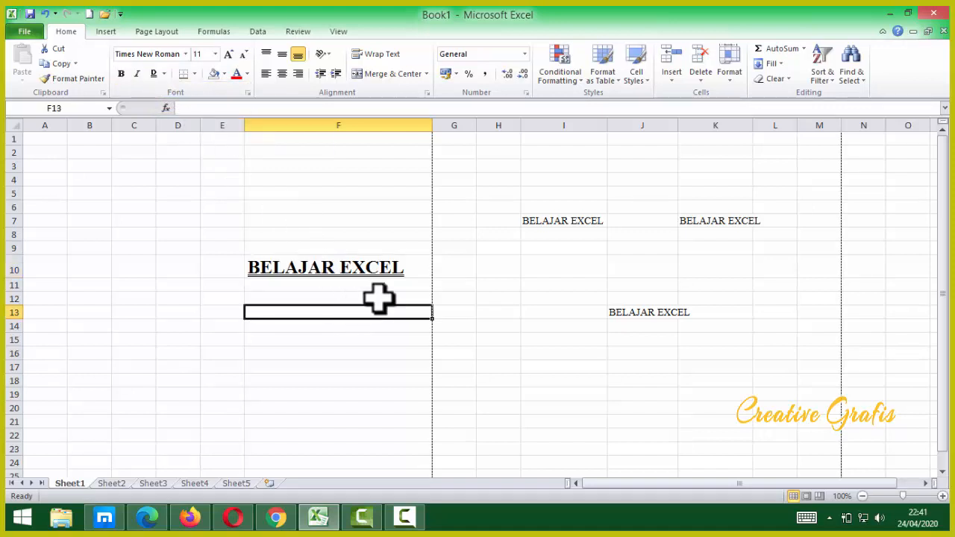
left_click(315, 273)
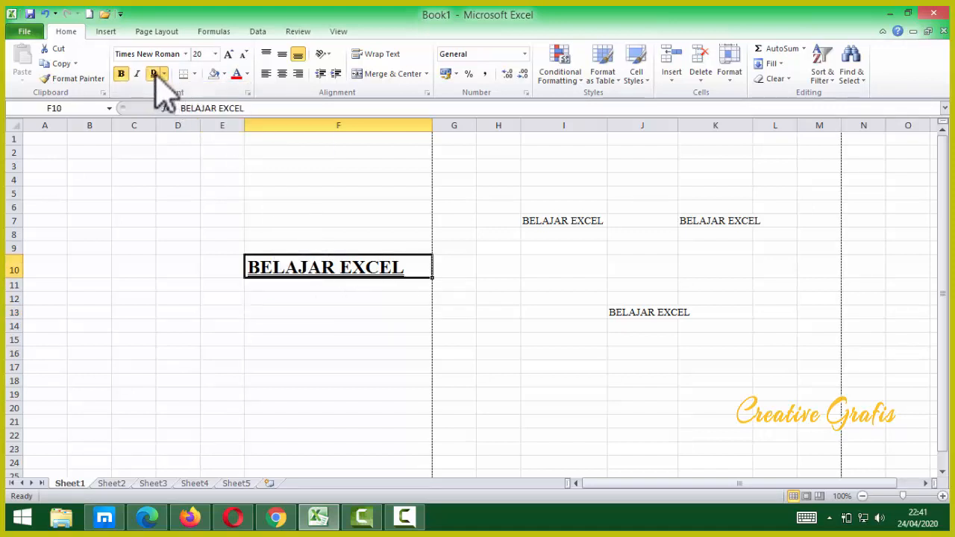
left_click(258, 286)
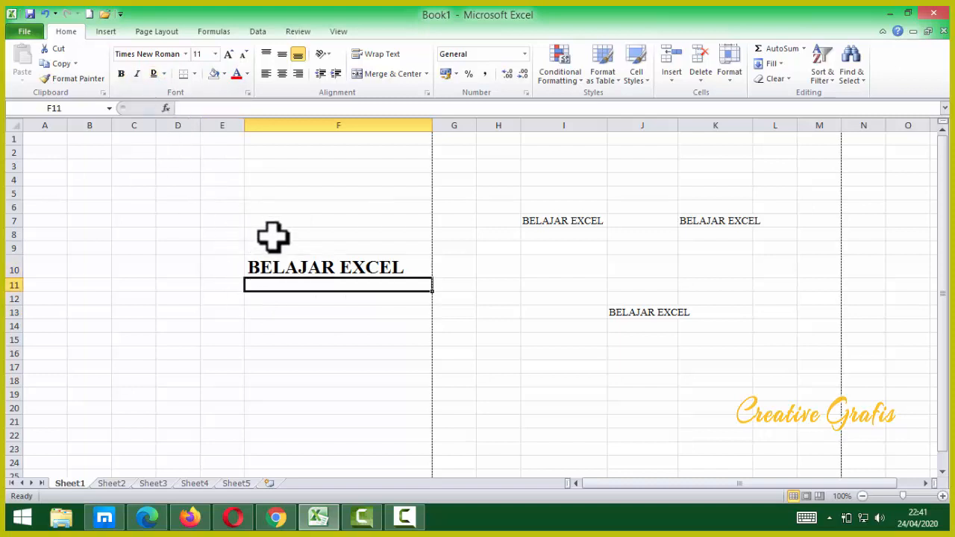
left_click(193, 73)
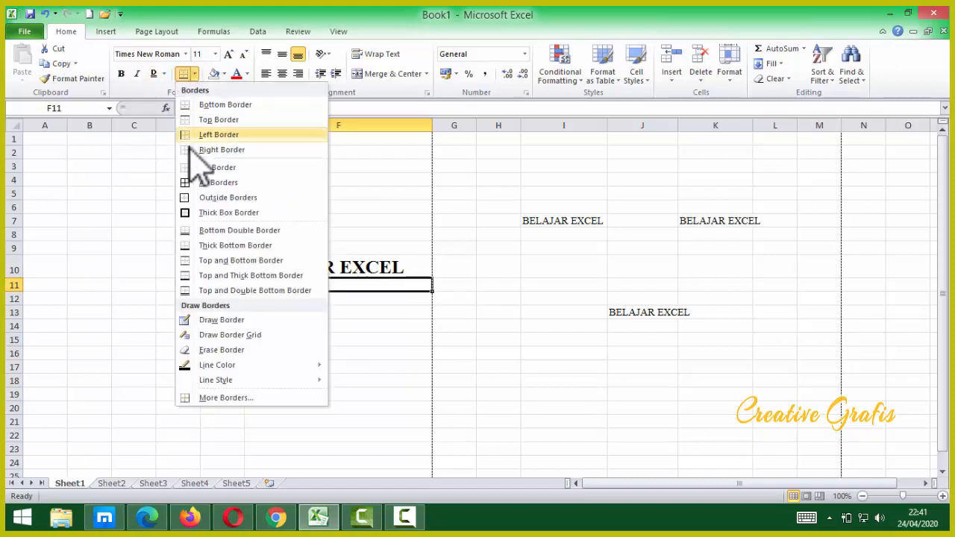
left_click(383, 327)
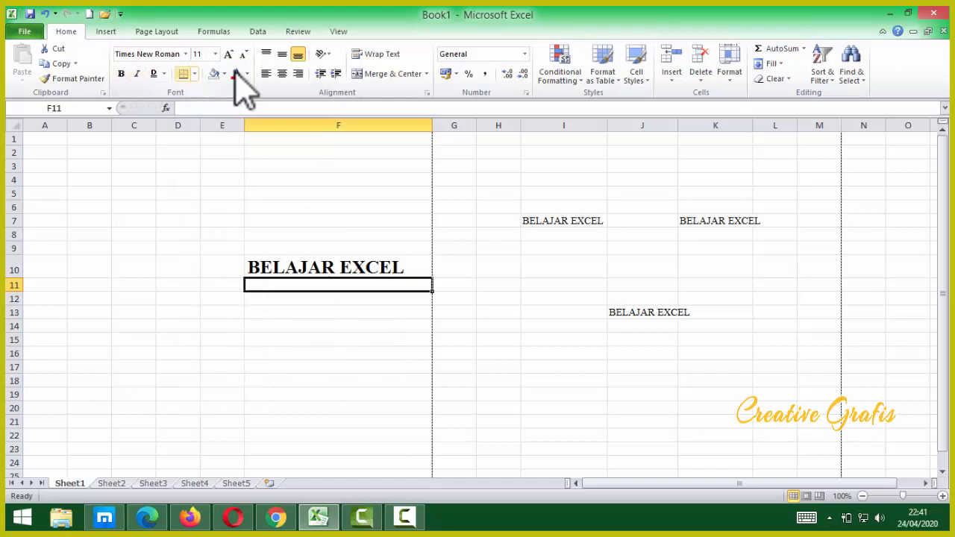
Color the text in cell F10 standard red, and change that font color to standard purple.
left_click(292, 264)
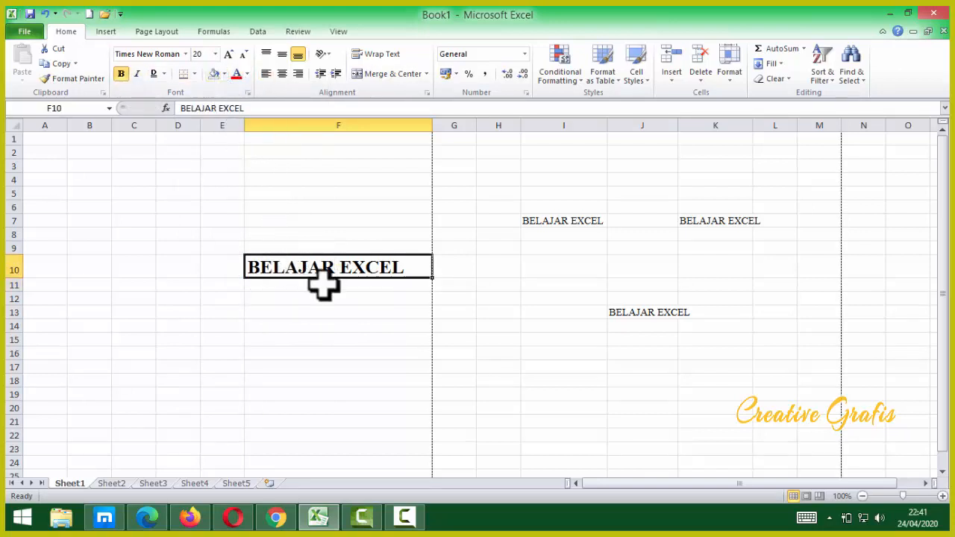
left_click(247, 73)
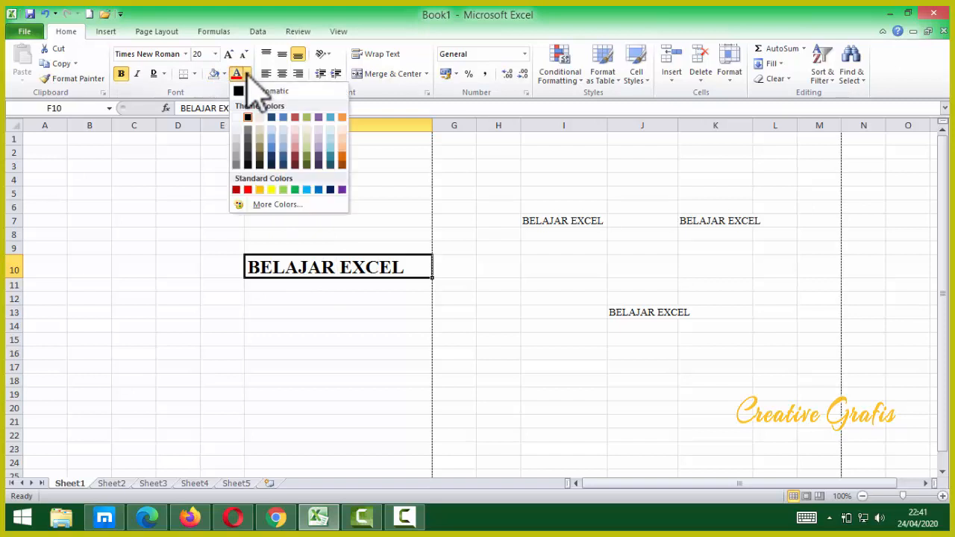
left_click(248, 191)
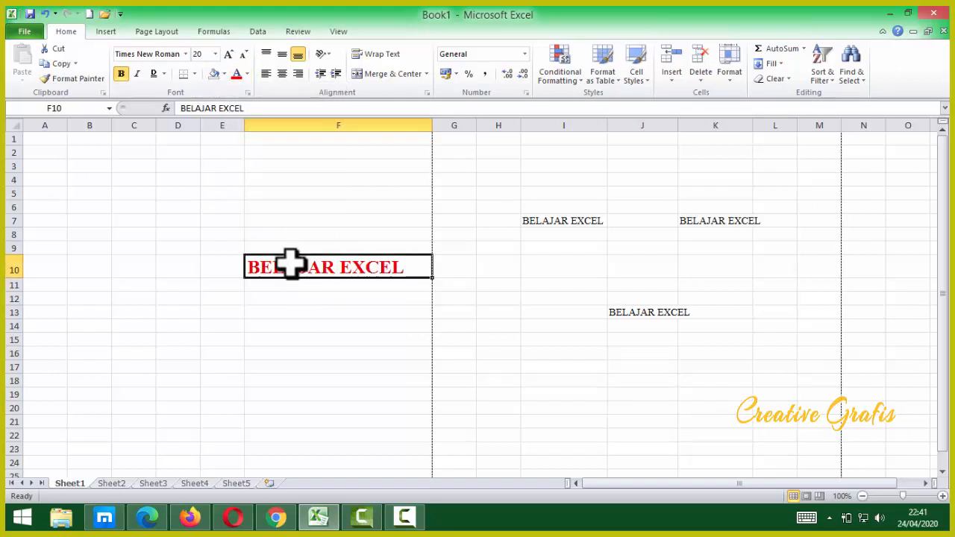
left_click(247, 75)
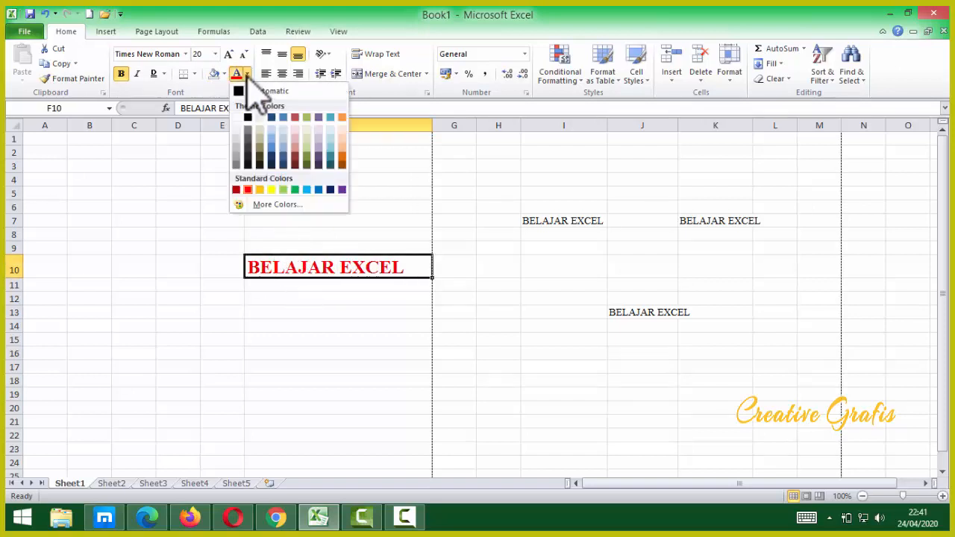
left_click(341, 189)
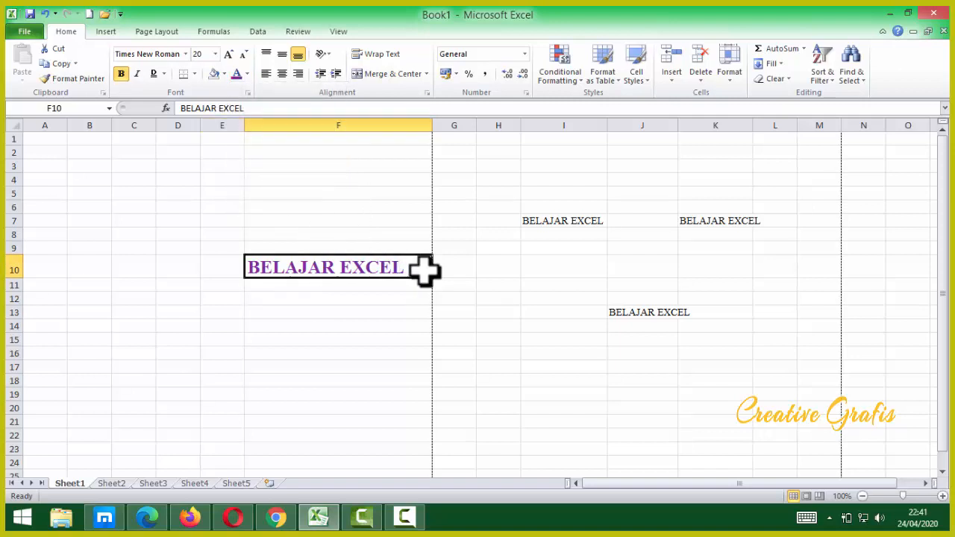
Fill cell F10 with a light olive green theme color, and change the fill to standard red.
left_click(223, 74)
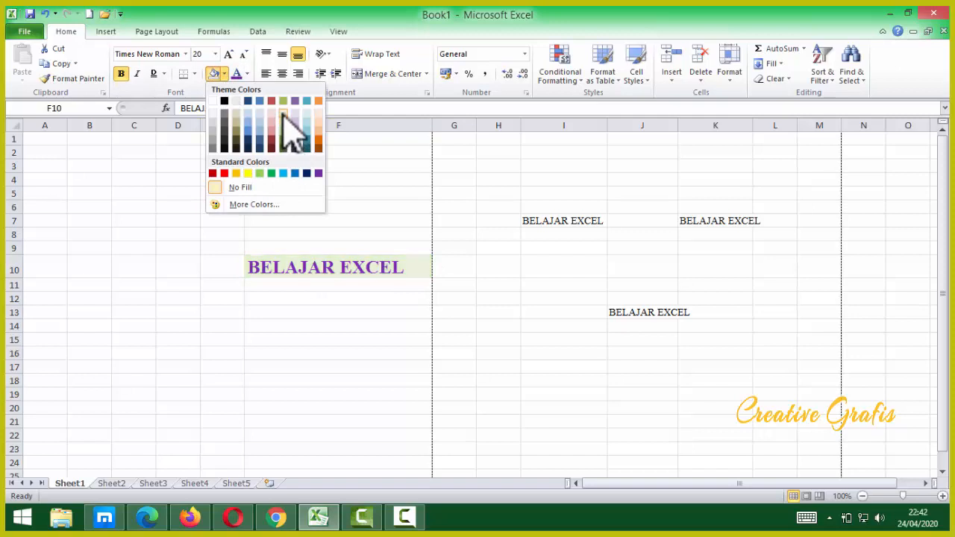
left_click(283, 125)
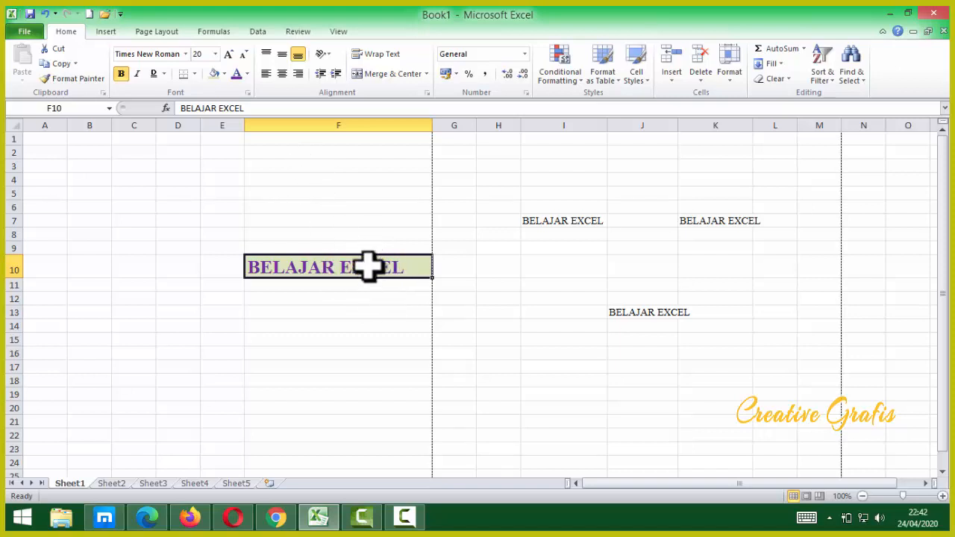
left_click(224, 74)
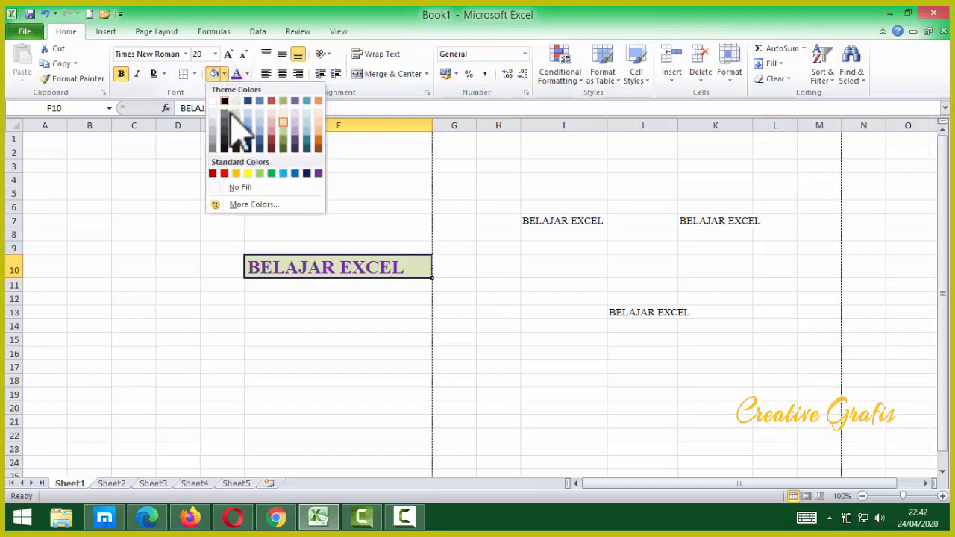
left_click(224, 173)
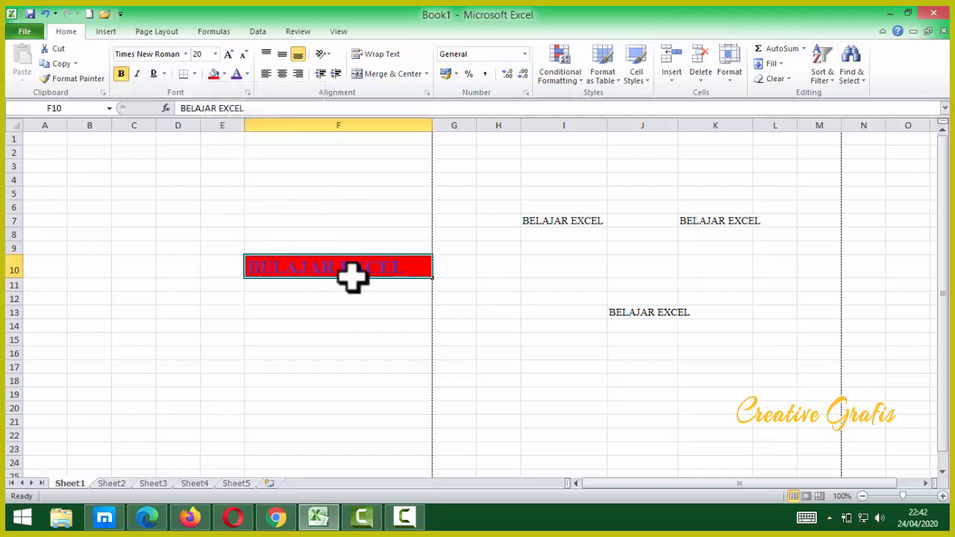
left_click(338, 325)
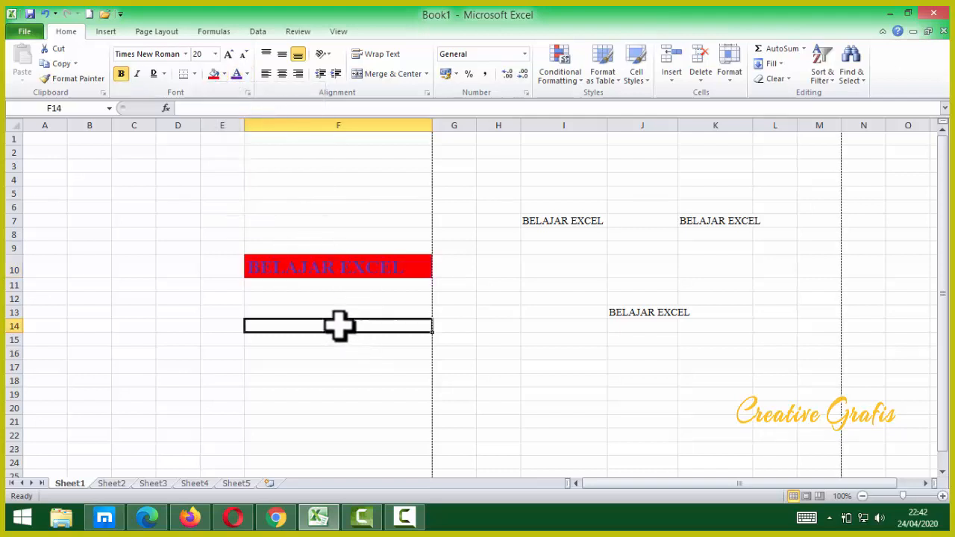
left_click(405, 266)
left_click(337, 313)
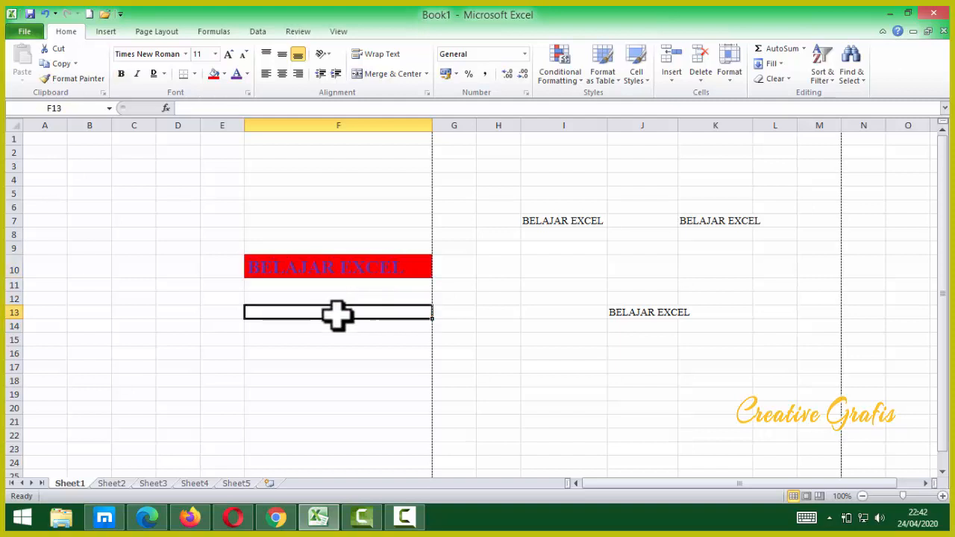
Set the font color of the text in cell F10 to white.
left_click(341, 267)
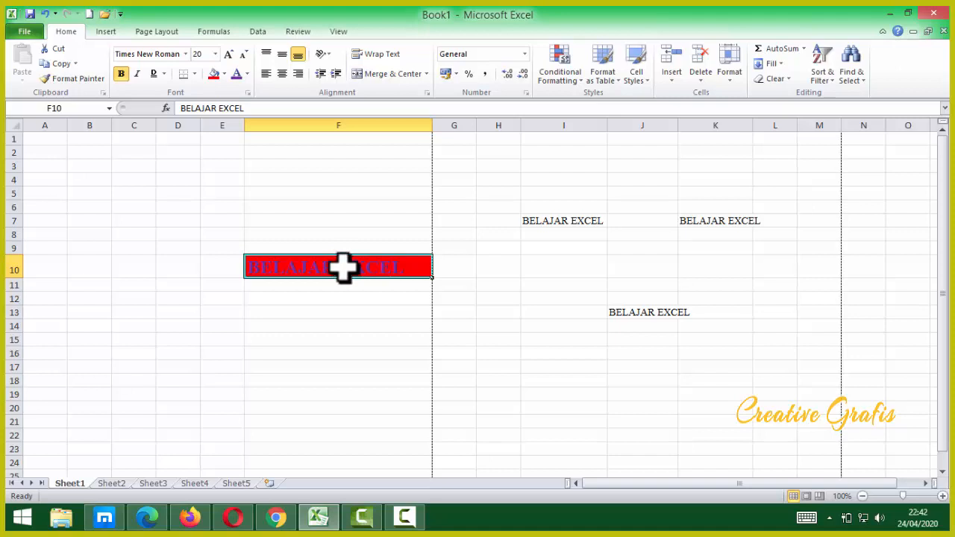
left_click(246, 74)
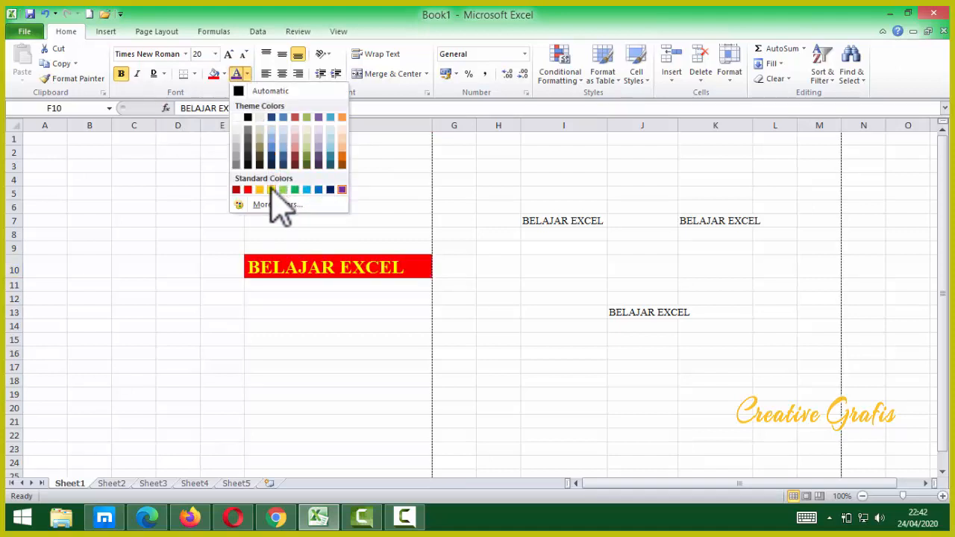
left_click(239, 120)
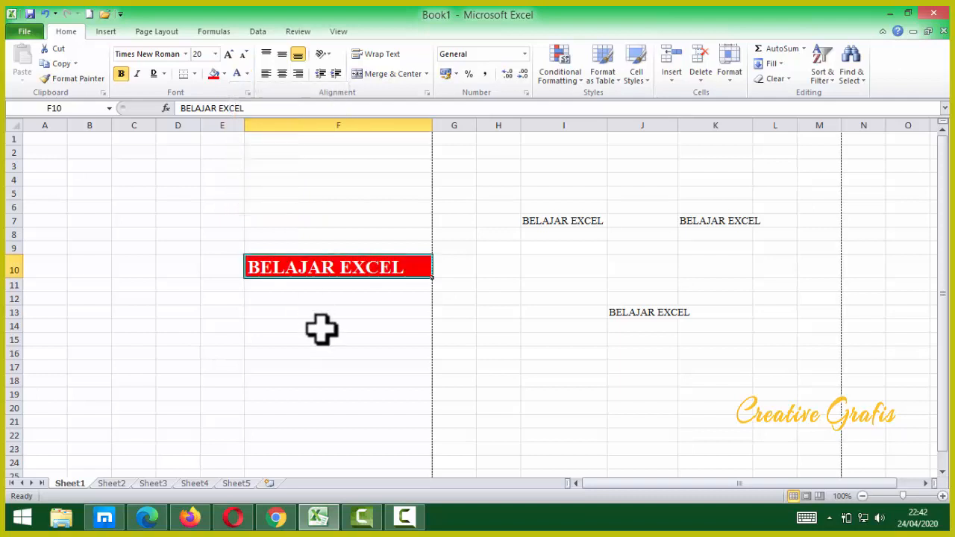
left_click(325, 326)
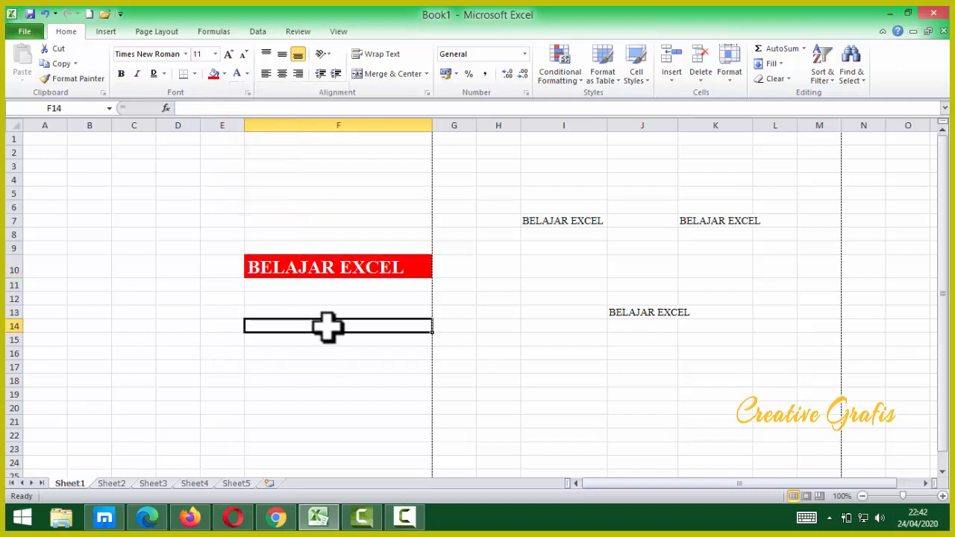
Change the fill color of cell F10 to standard yellow.
left_click(346, 266)
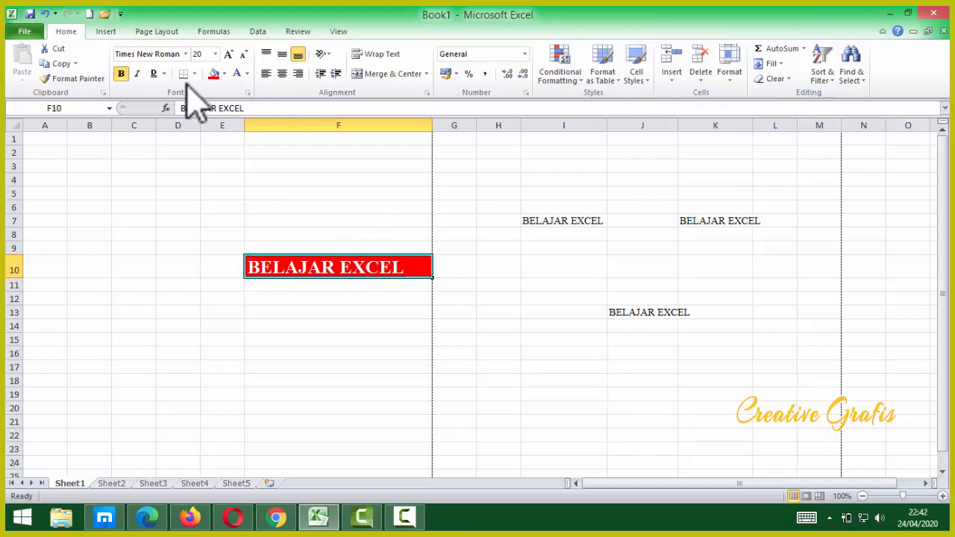
left_click(223, 74)
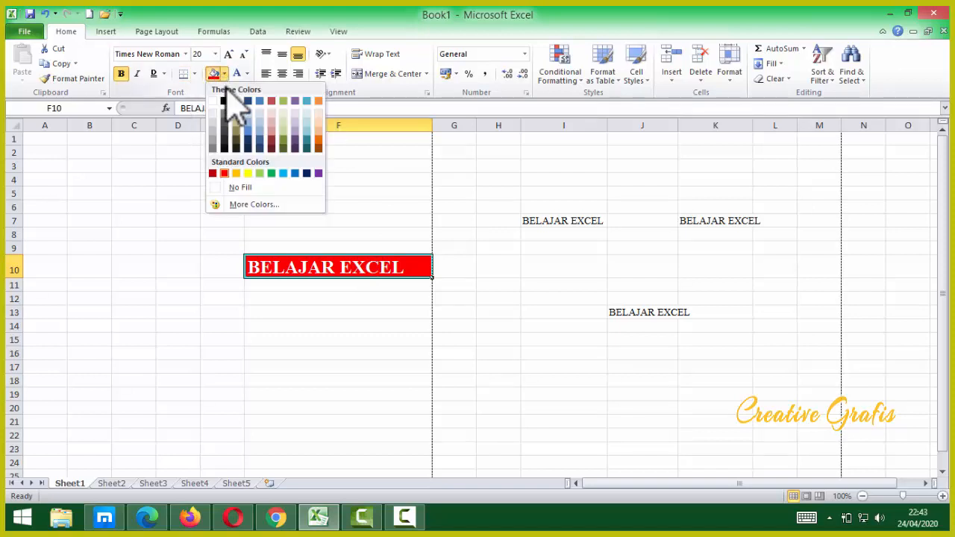
left_click(247, 173)
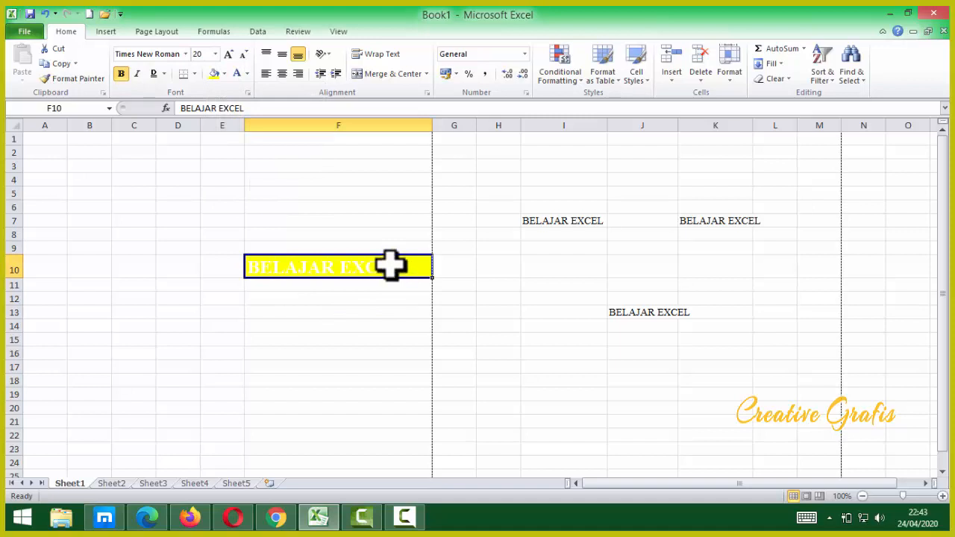
left_click(225, 75)
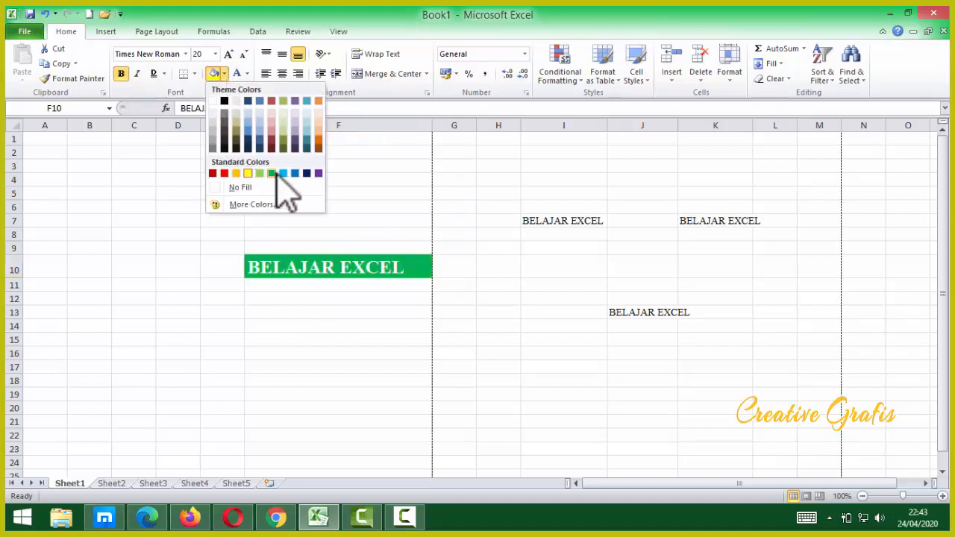
Set the font color of the text in cell F10 to black.
left_click(247, 73)
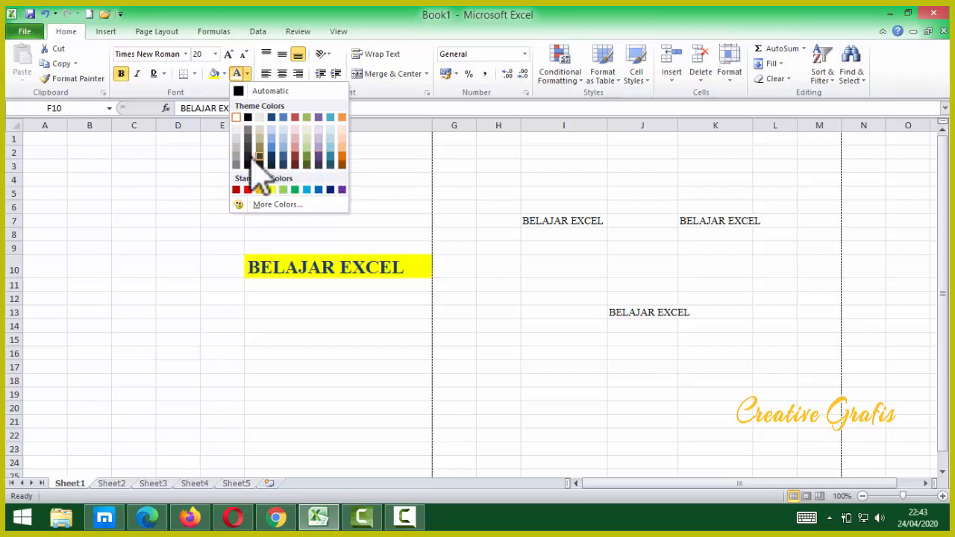
left_click(248, 119)
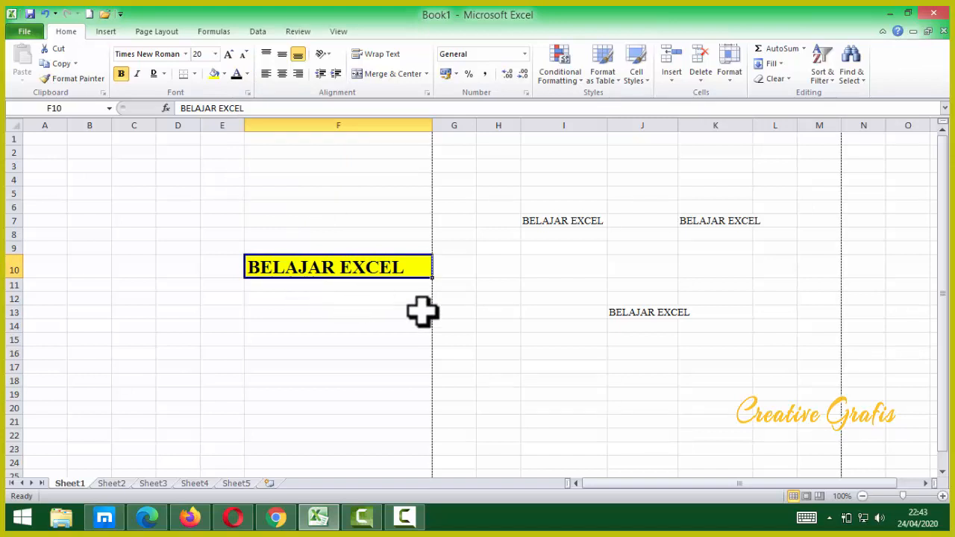
left_click(716, 367)
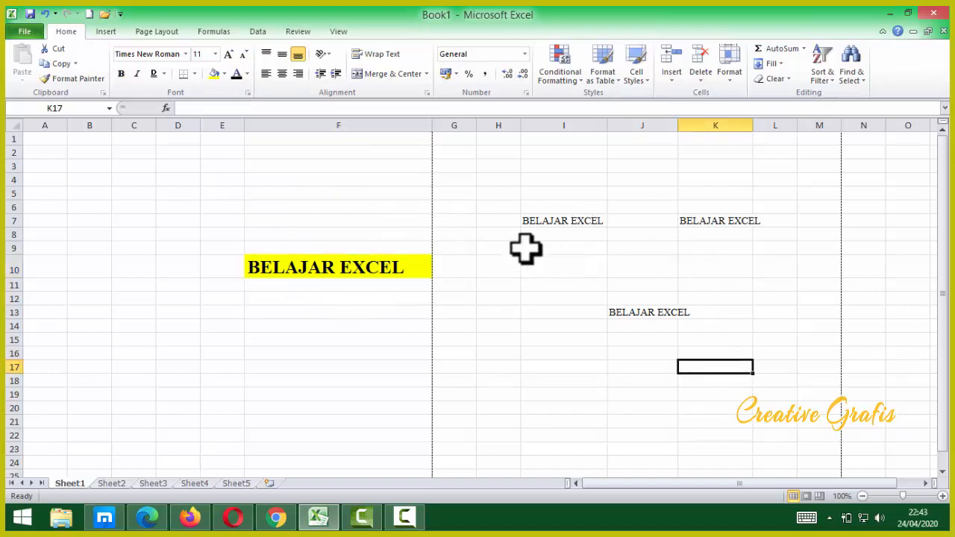
Fill the cell range F7:K13 with the standard light green color.
left_click_drag(379, 217, 720, 314)
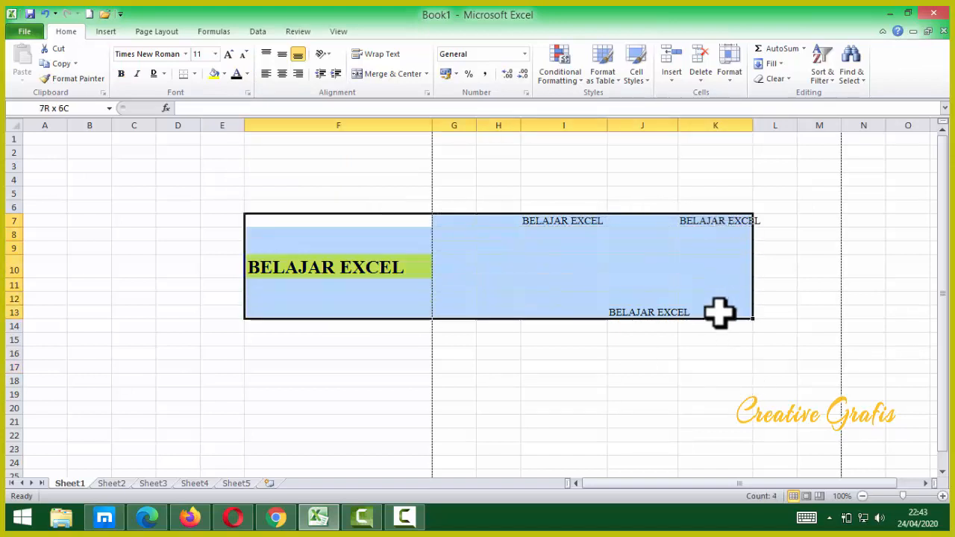
left_click(224, 74)
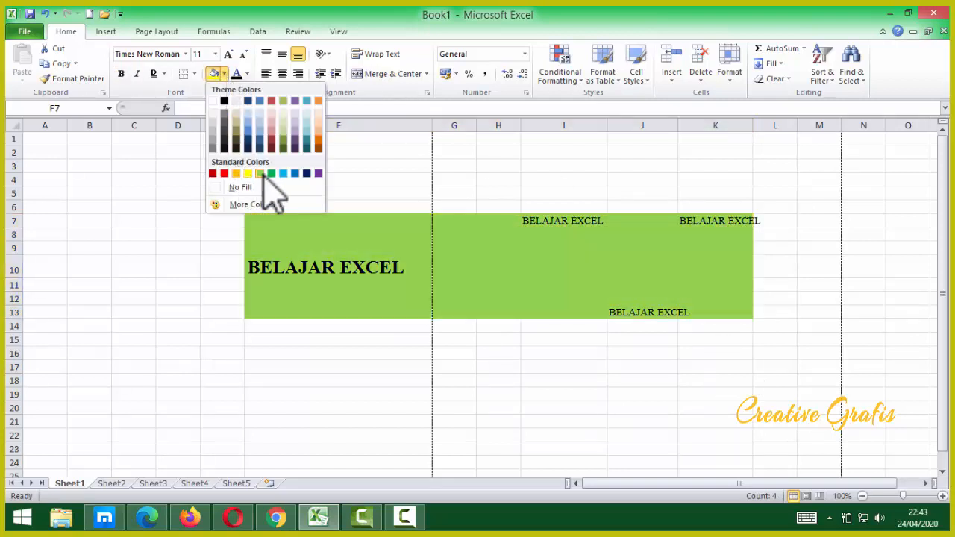
left_click(260, 173)
left_click(441, 354)
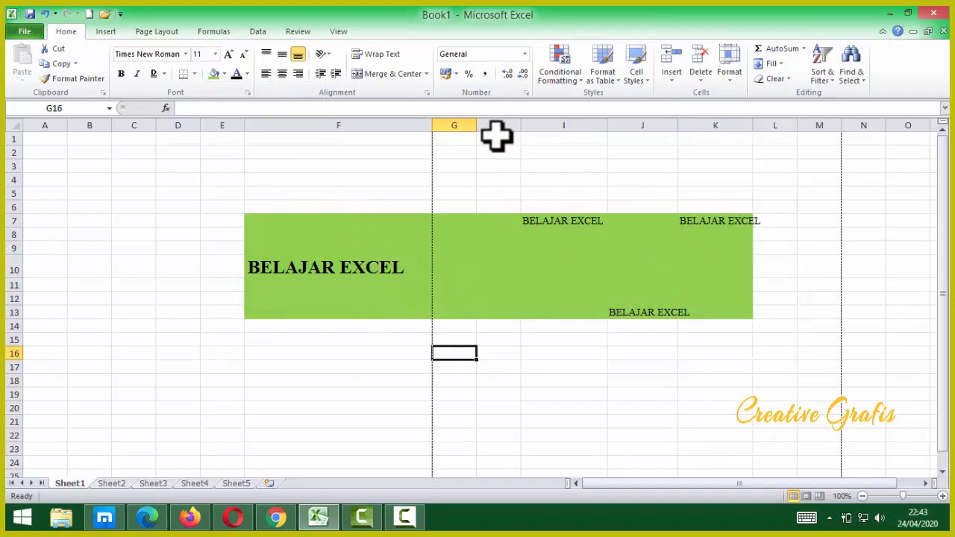
Delete columns G through K, including the BELAJAR EXCEL entries and the green fill they contain.
left_click_drag(460, 108, 709, 113)
right_click(709, 113)
key("Escape")
right_click(710, 113)
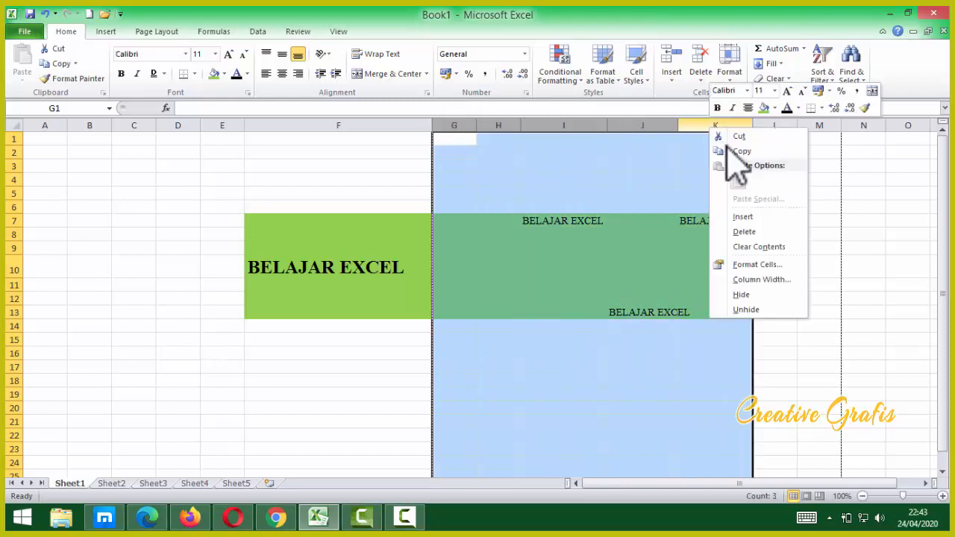
left_click(746, 232)
left_click(586, 287)
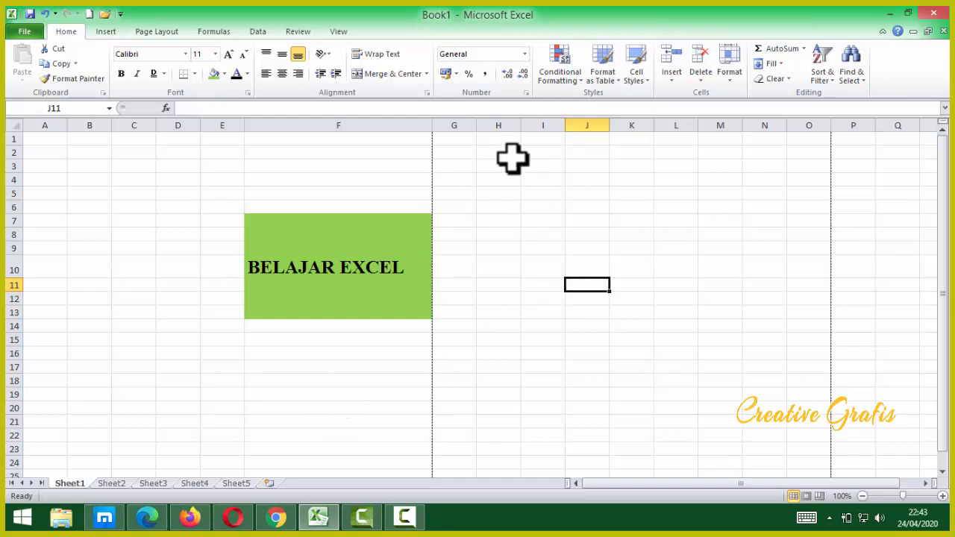
Copy the green BELAJAR EXCEL block in F8:F13 and paste it further down the sheet at cell F50.
left_click(366, 300)
left_click_drag(283, 220, 395, 336)
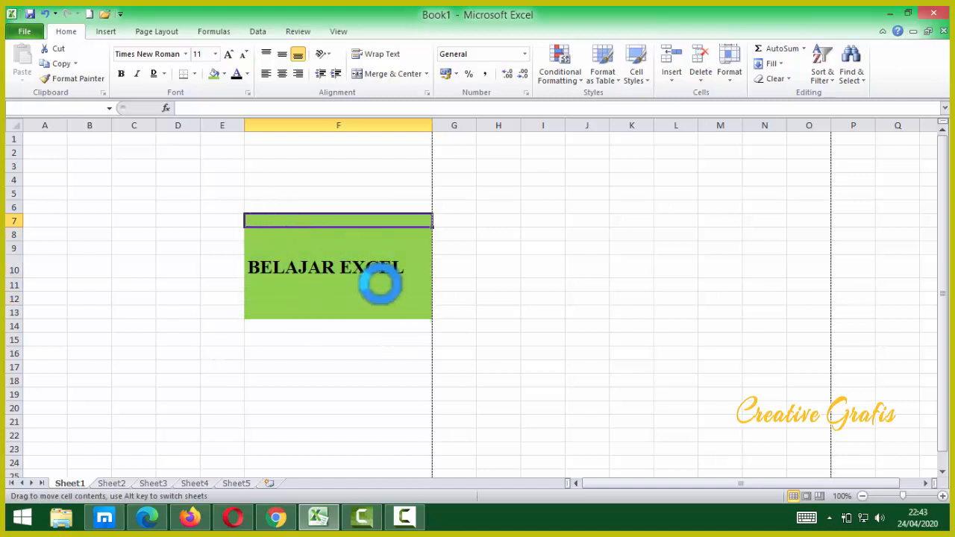
left_click(355, 261)
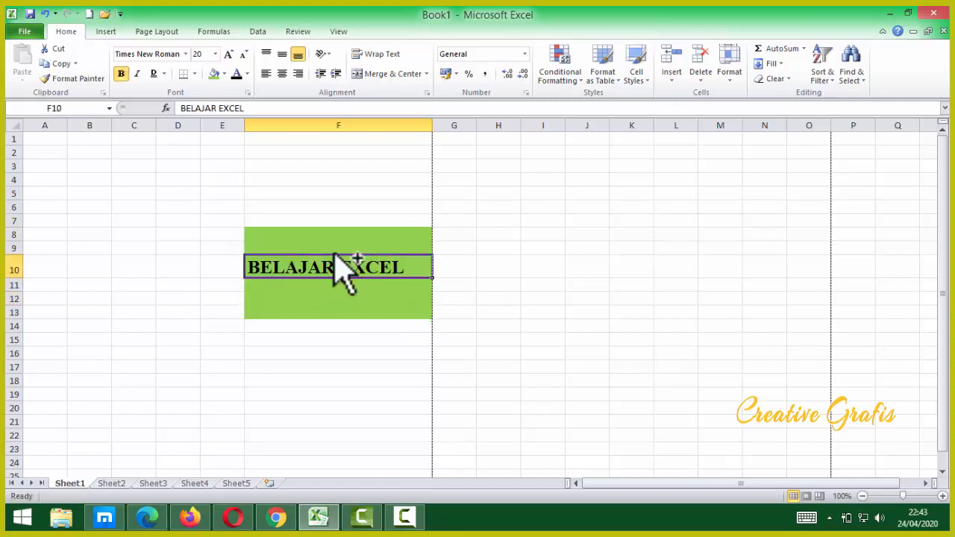
left_click_drag(311, 235, 324, 315)
key("ctrl+c")
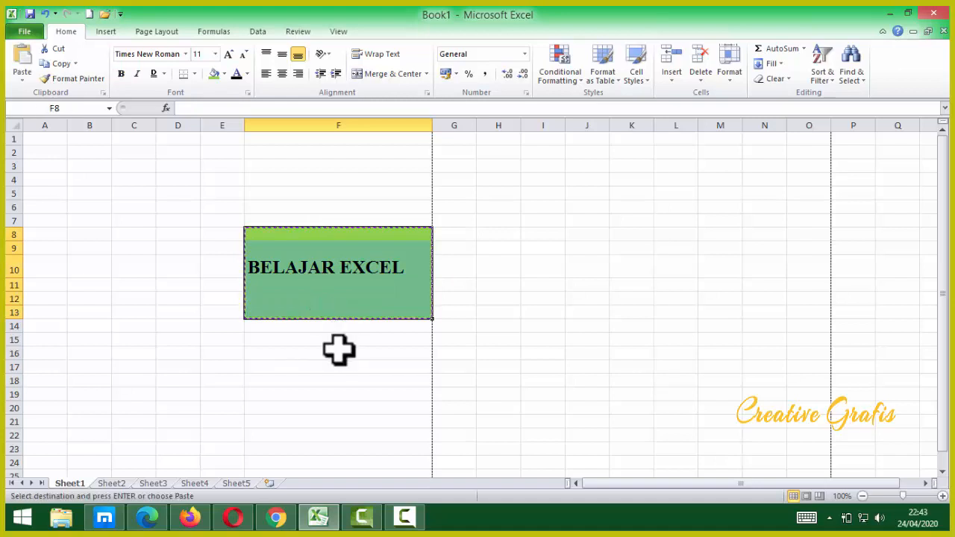
scroll(343, 373, "down", 11)
left_click(317, 355)
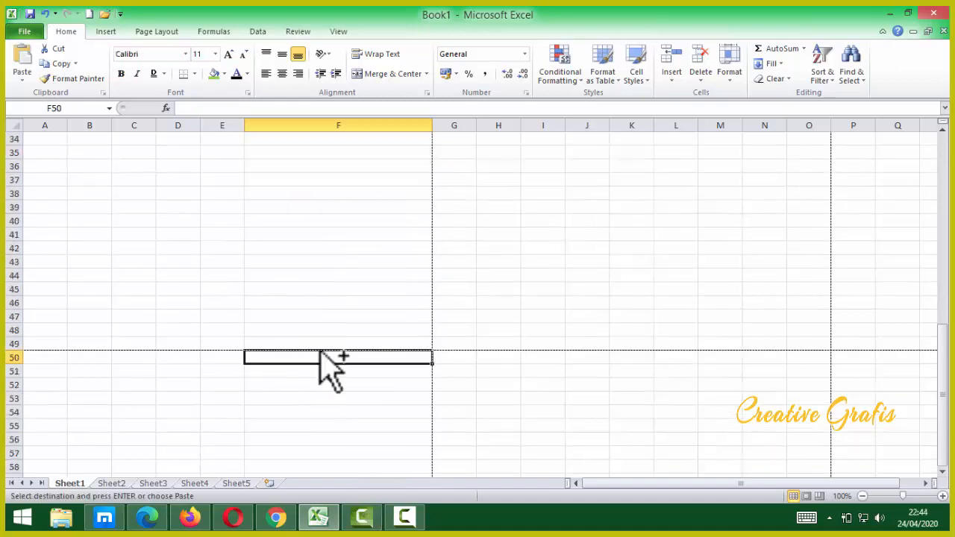
key("ctrl+v")
left_click(463, 341)
scroll(462, 341, "up", 10)
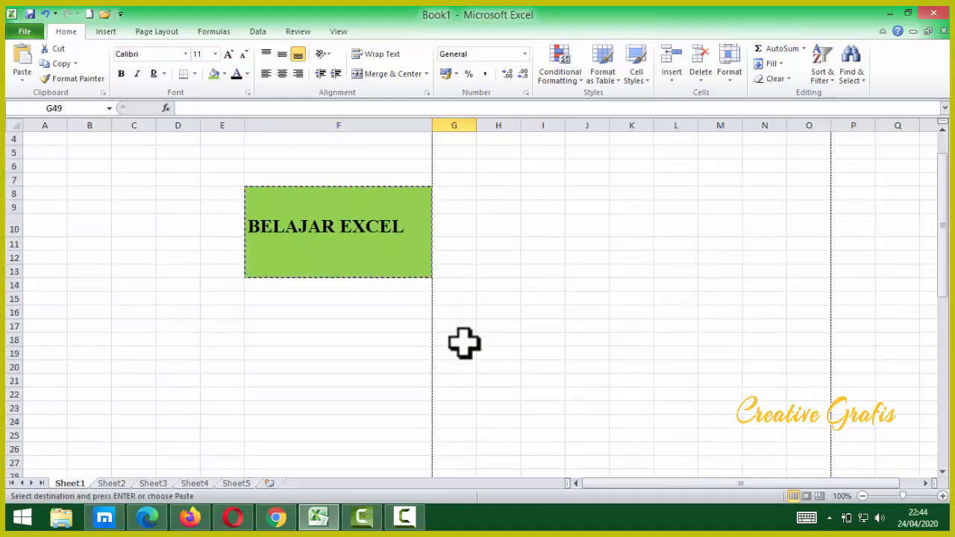
scroll(462, 348, "down", 10)
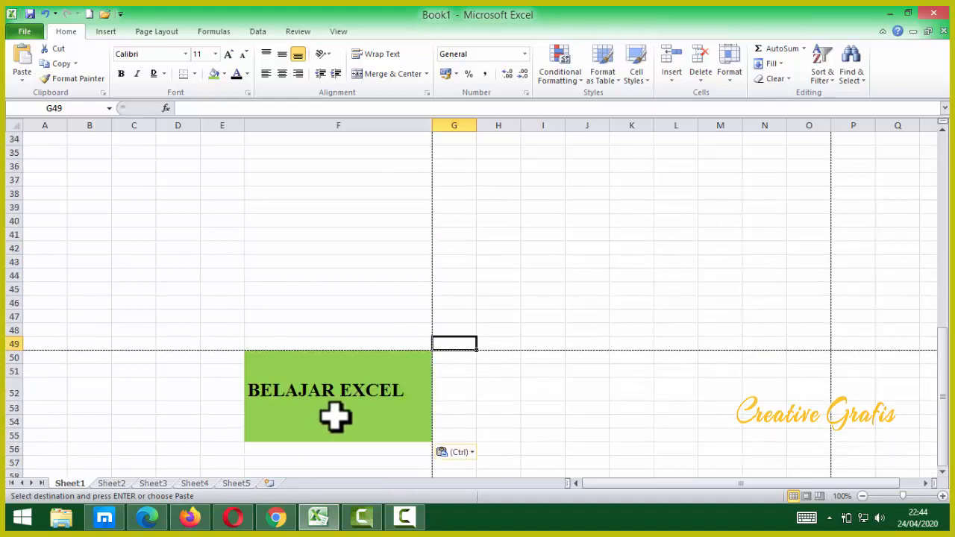
Copy the BELAJAR EXCEL cell F52 and paste it into cell H52.
left_click(348, 393)
key("ctrl+c")
left_click(495, 390)
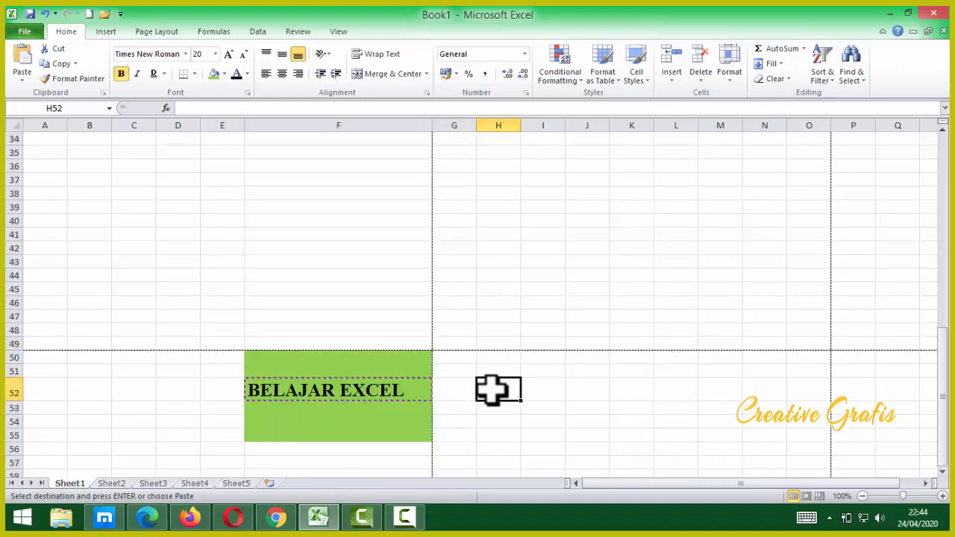
key("ctrl+v")
left_click(599, 369)
scroll(599, 351, "up", 11)
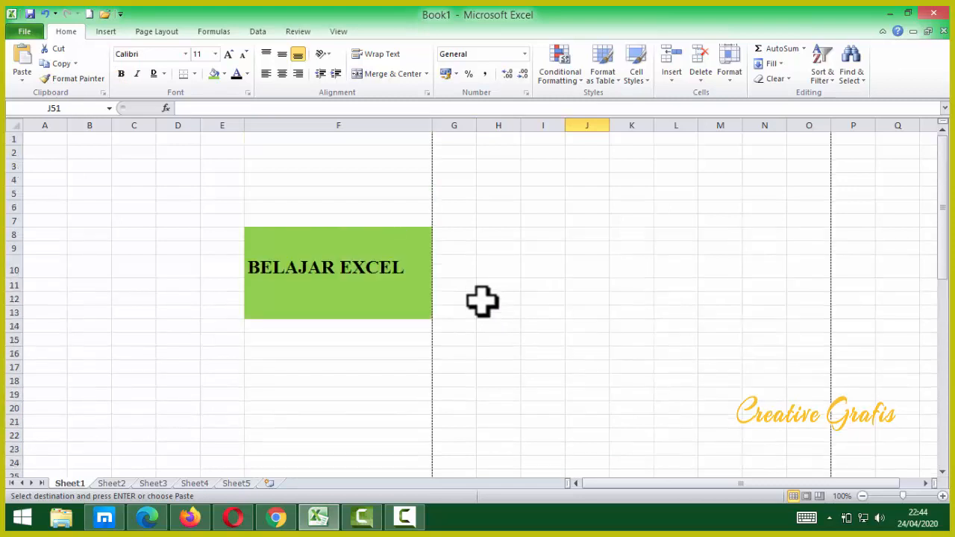
Delete columns F and G from the sheet.
left_click(356, 283)
left_click(331, 264)
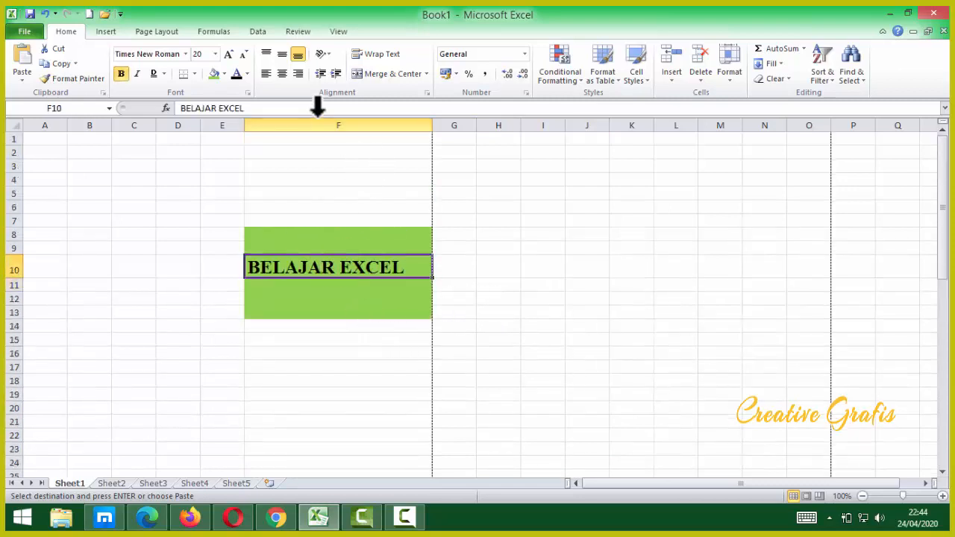
left_click(303, 121)
left_click_drag(303, 112, 458, 142)
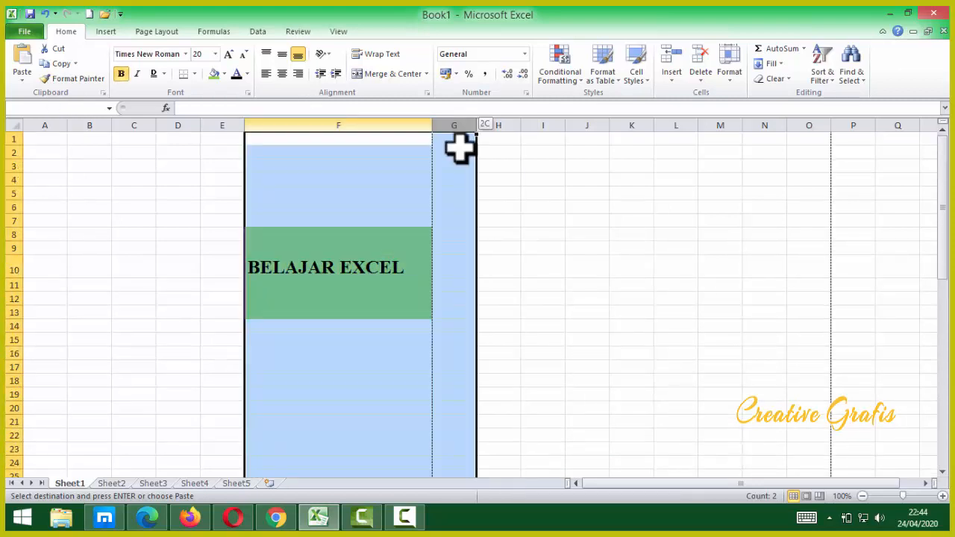
right_click(387, 129)
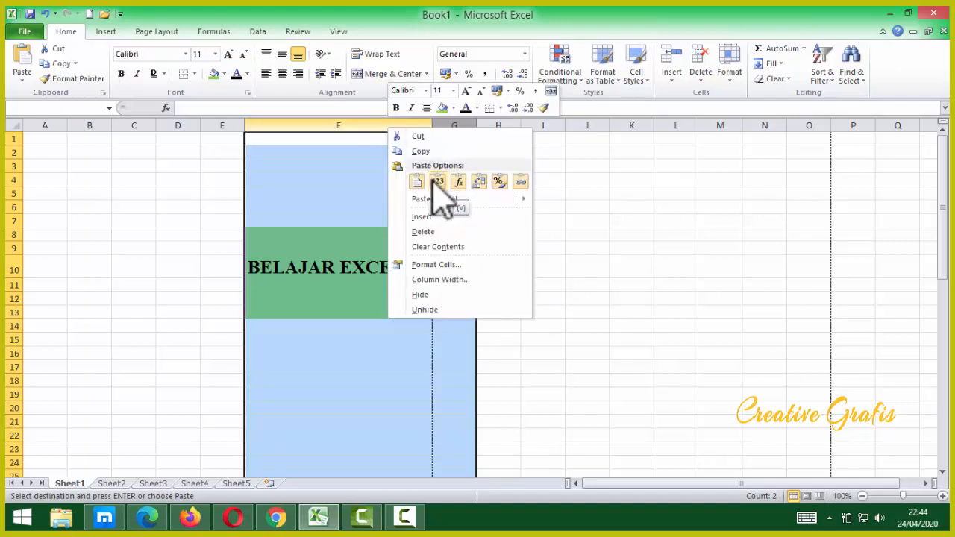
left_click(436, 233)
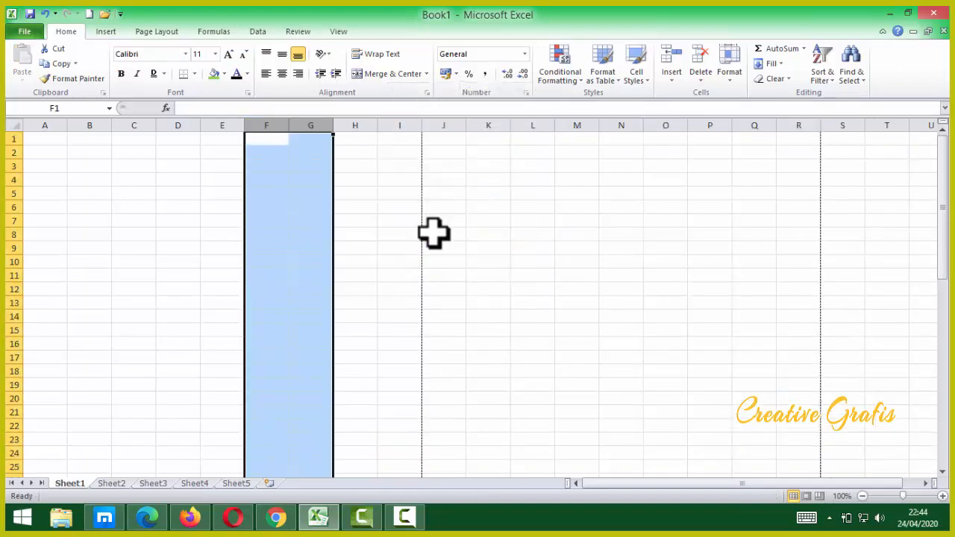
Check the cells around row 52, and undo the deletion of columns F and G.
scroll(383, 356, "down", 18)
scroll(350, 414, "up", 6)
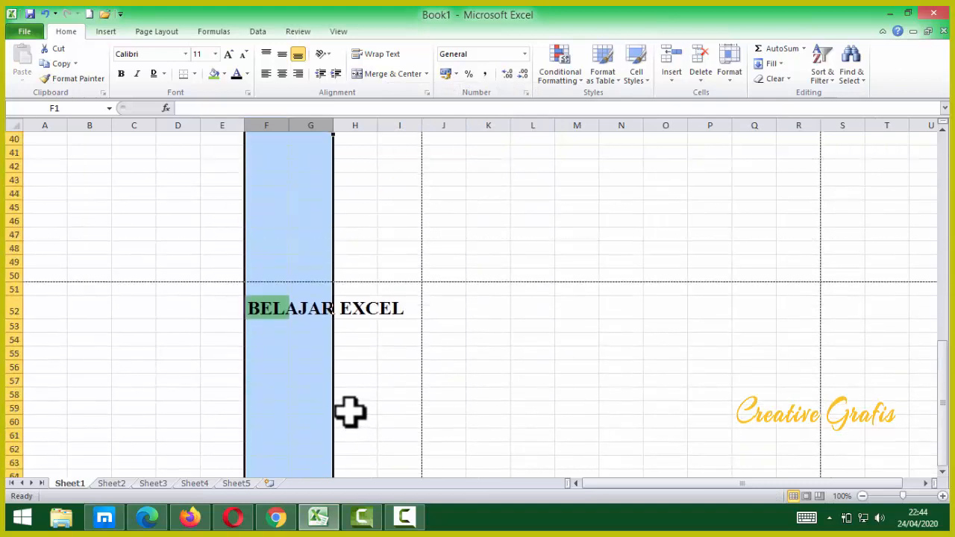
right_click(275, 114)
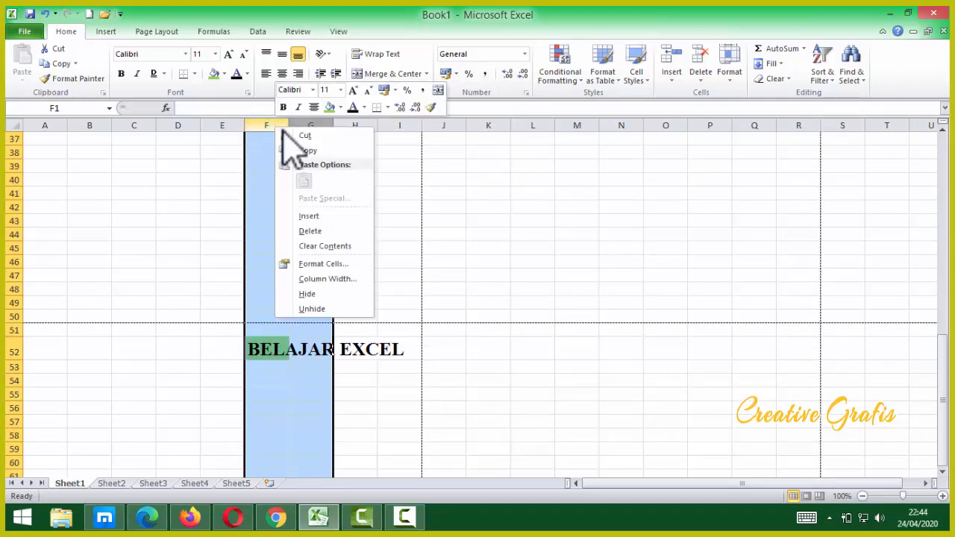
left_click(332, 231)
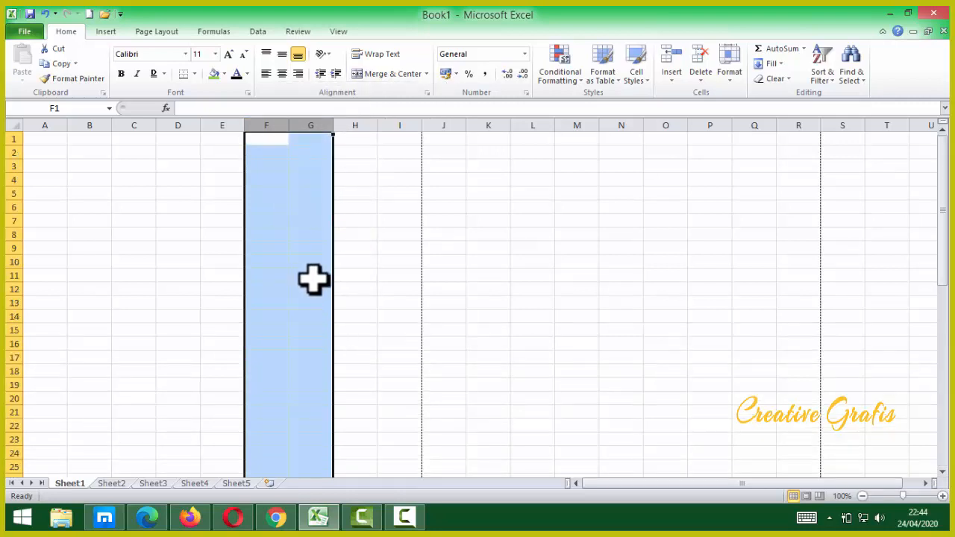
key("ctrl+z")
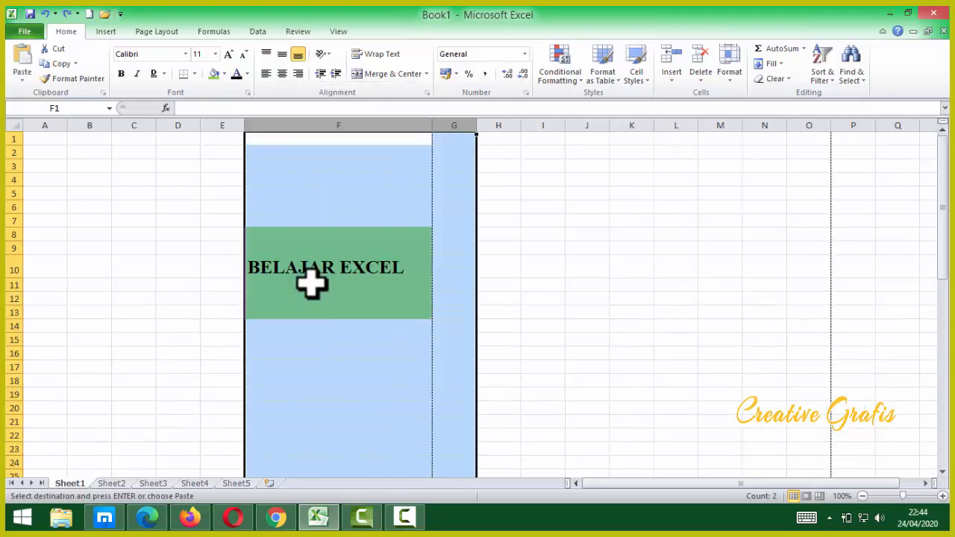
left_click(425, 354)
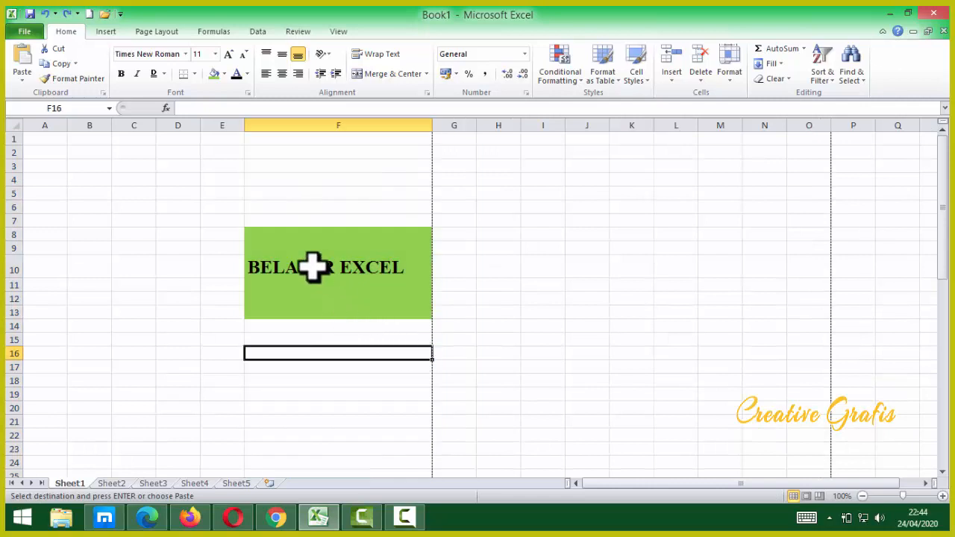
Redo the deletion of columns F and G and undo it again to restore the green block.
left_click(66, 13)
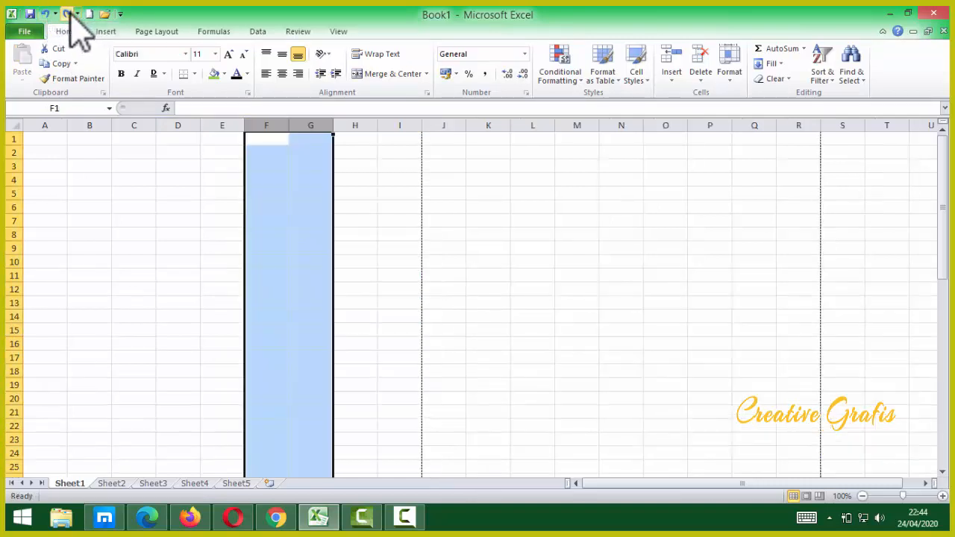
left_click(45, 13)
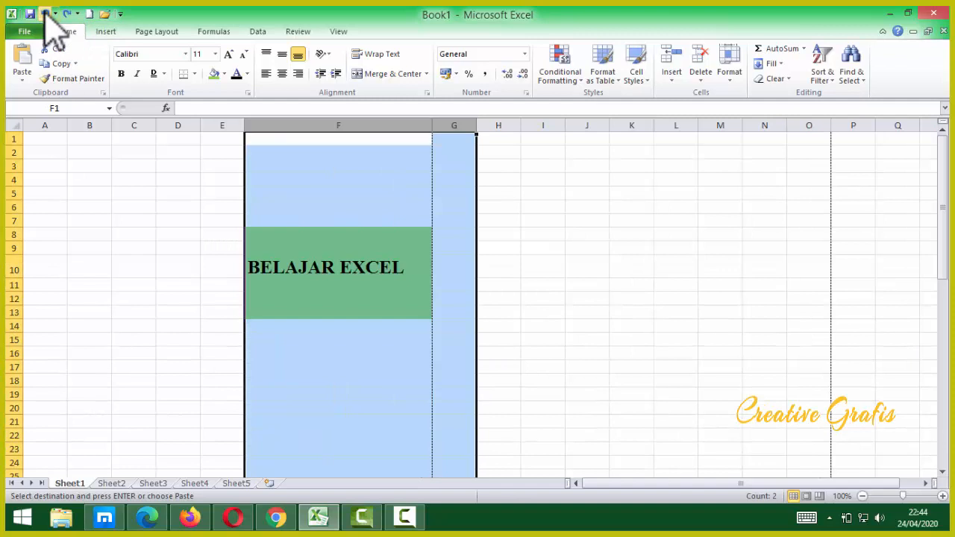
left_click(369, 312)
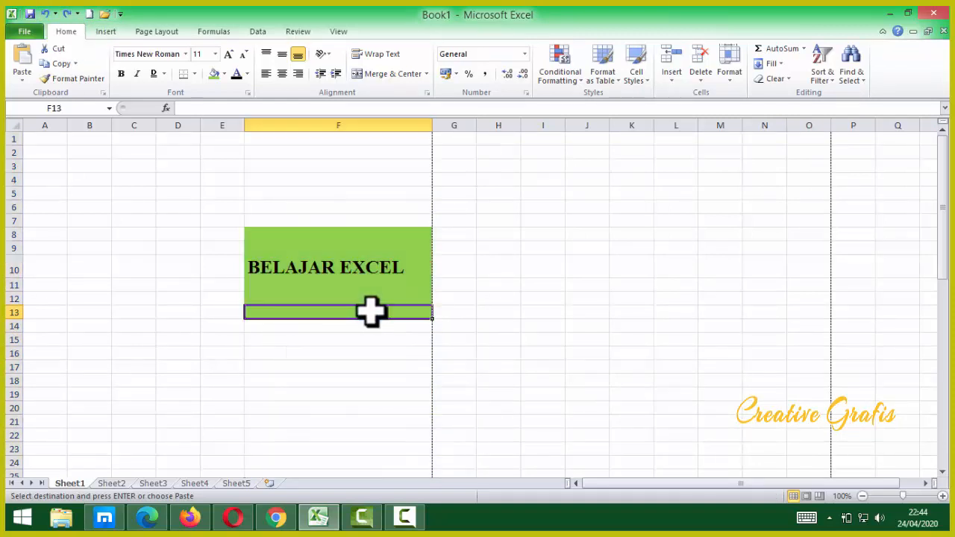
left_click(355, 297)
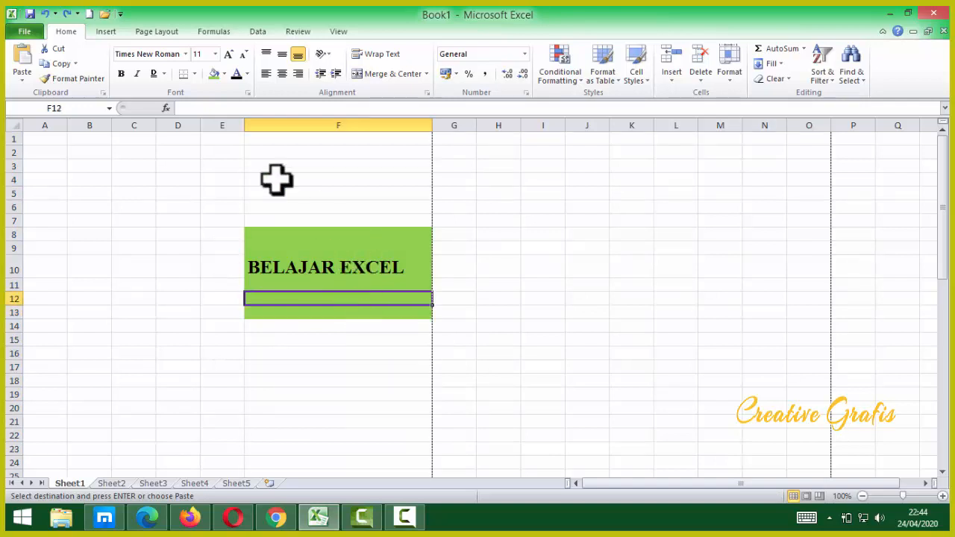
Start saving the workbook under a new name, entering BELAJAR EXCEL 1 as the file name.
left_click(24, 31)
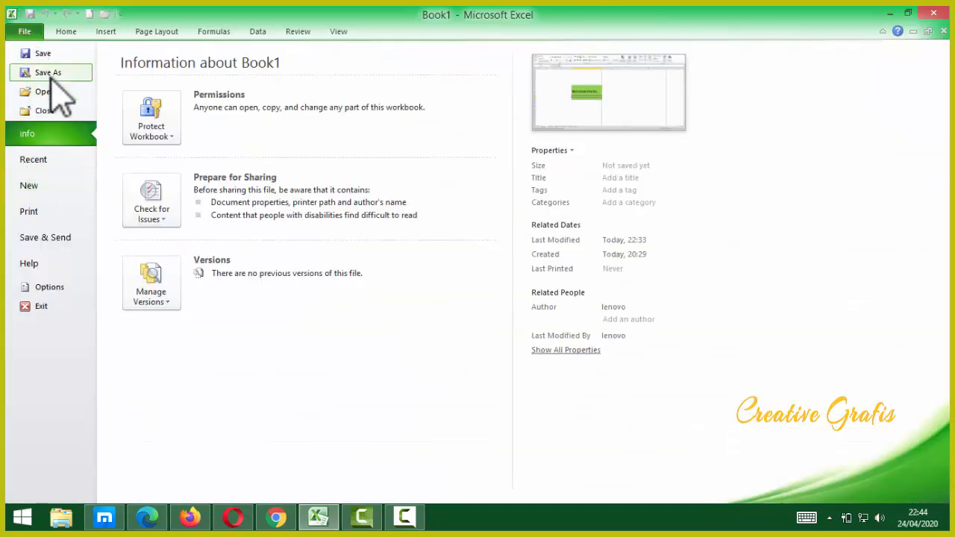
left_click(24, 31)
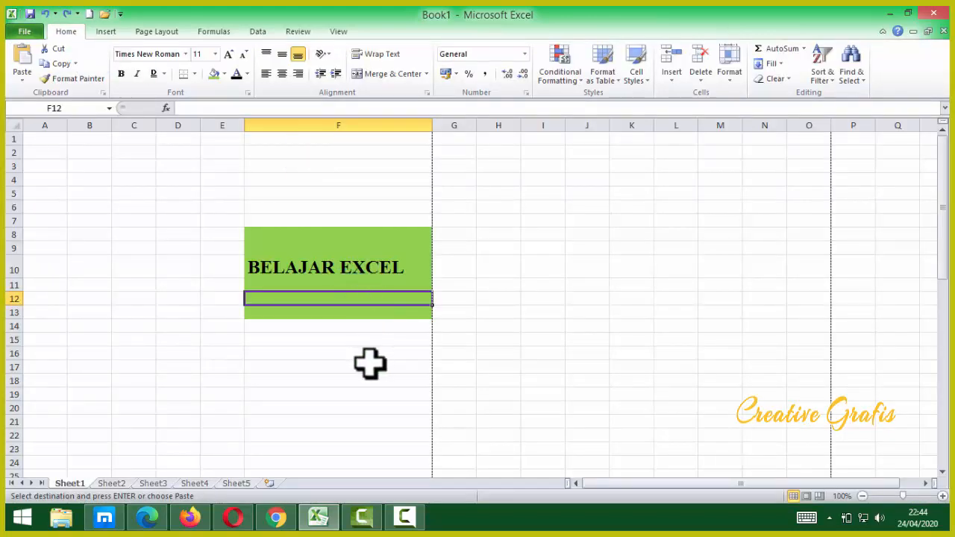
key("F12")
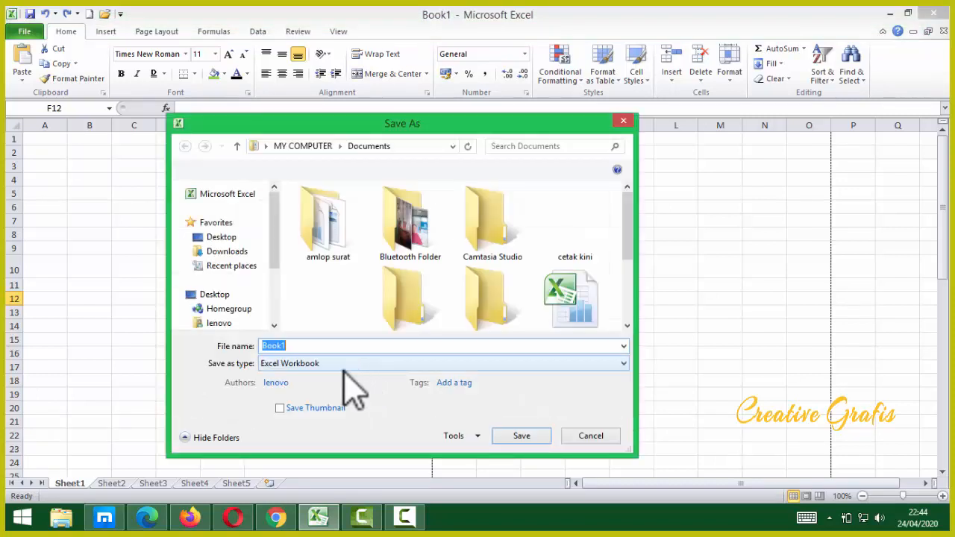
type("BELAJAR ")
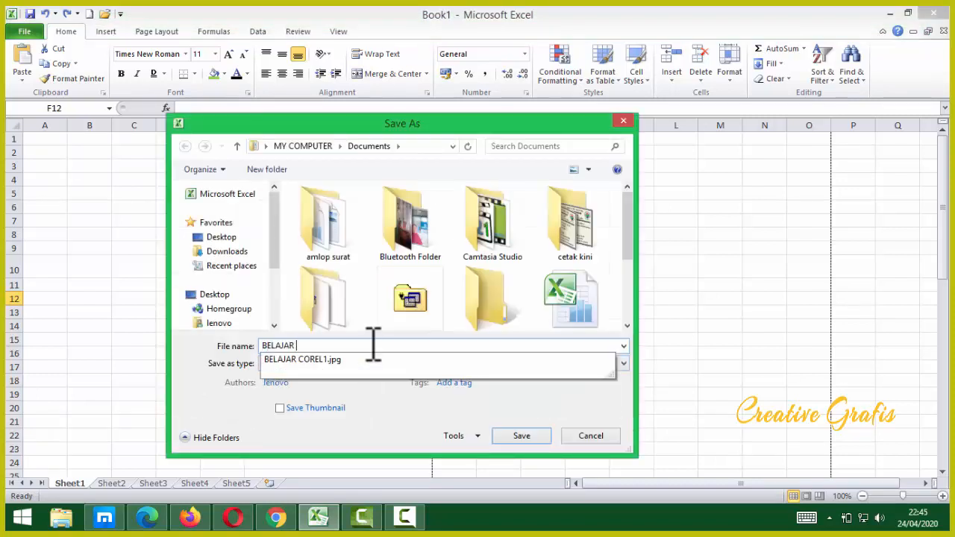
type("EXCEL 1")
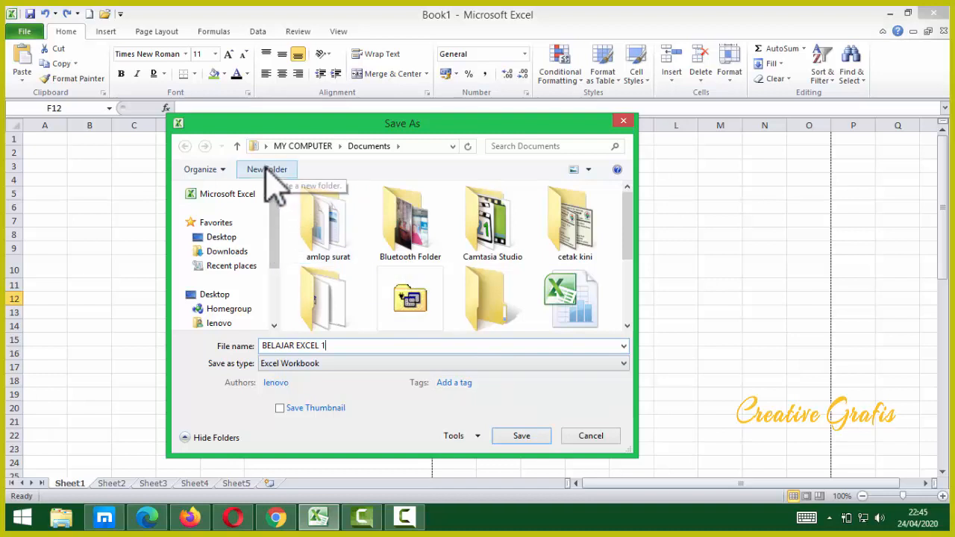
Browse through MY COMPUTER to the Documents folder and create a new folder named BELAJAR EXCEL there.
scroll(261, 298, "down", 3)
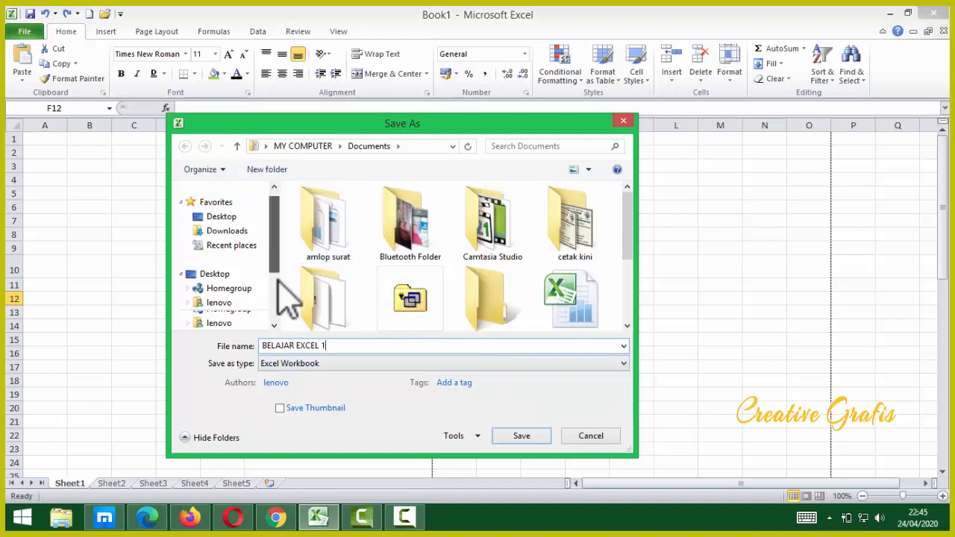
left_click(254, 252)
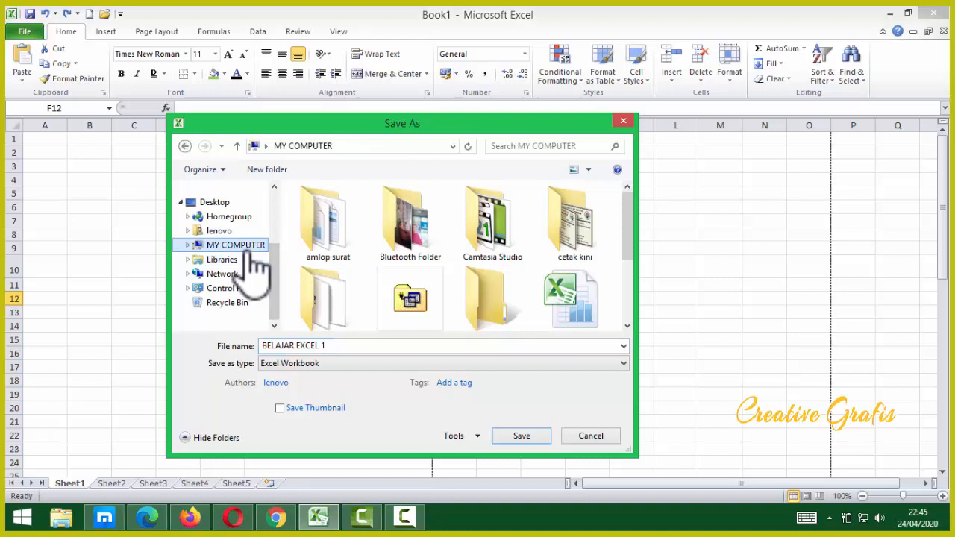
left_click(393, 278)
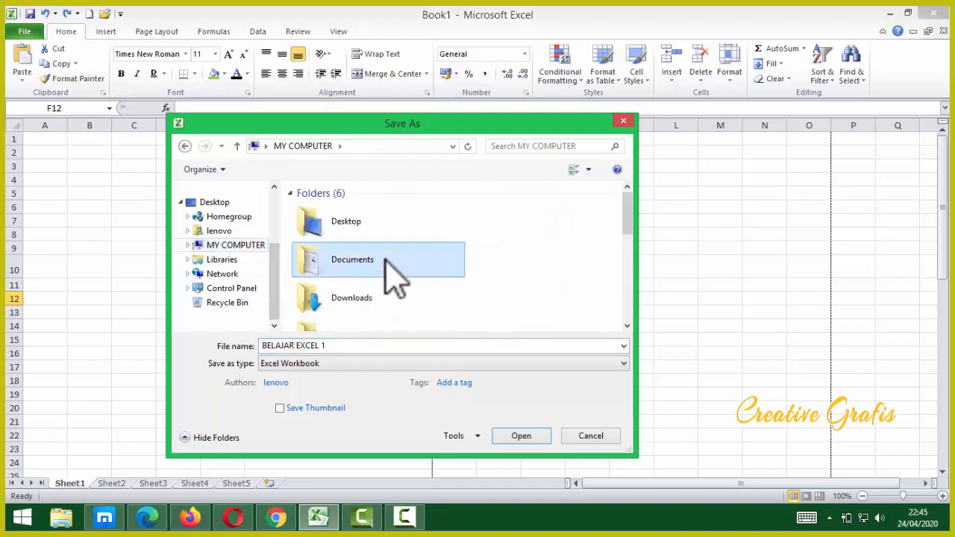
scroll(394, 279, "down", 1)
scroll(393, 278, "up", 1)
double_click(354, 282)
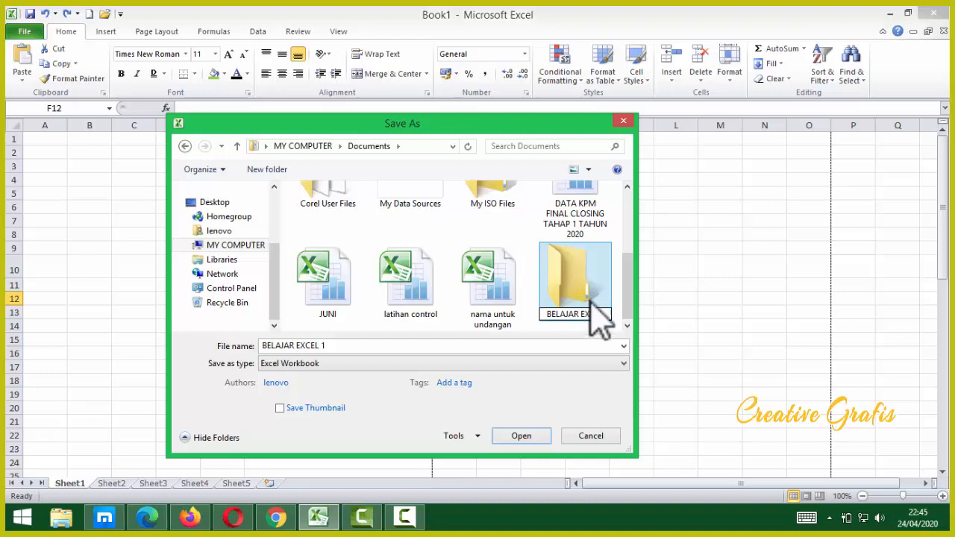
Save the workbook BELAJAR EXCEL 1 as an Excel Workbook inside the BELAJAR EXCEL folder.
double_click(567, 295)
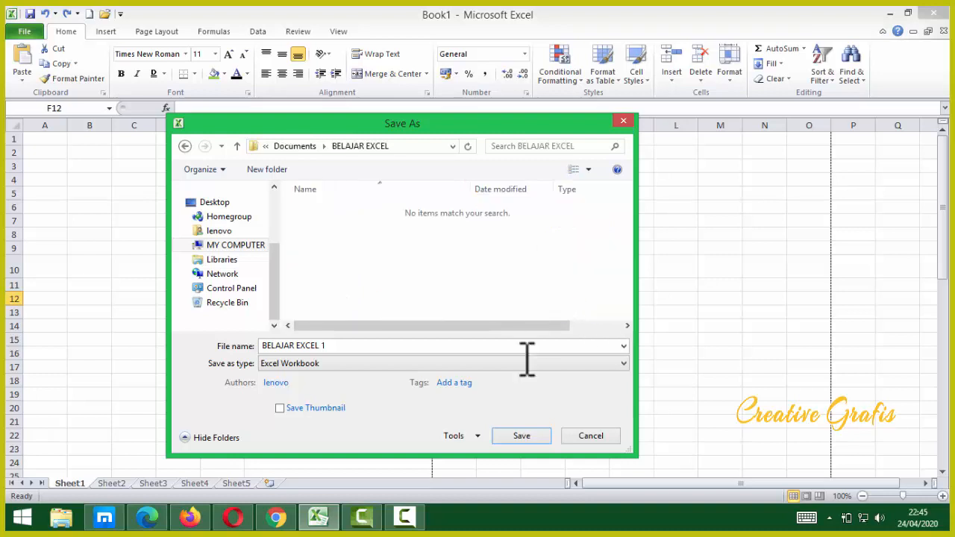
left_click(535, 435)
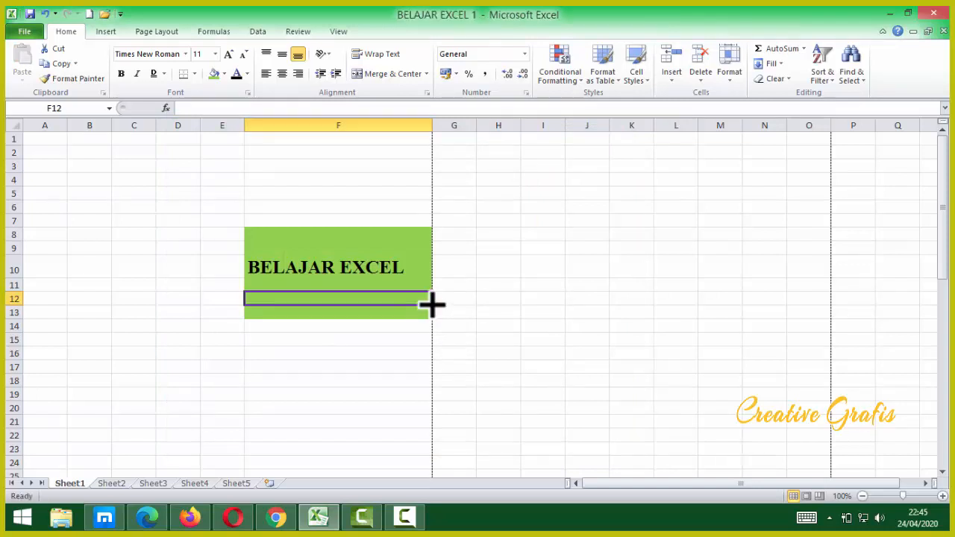
left_click(509, 261)
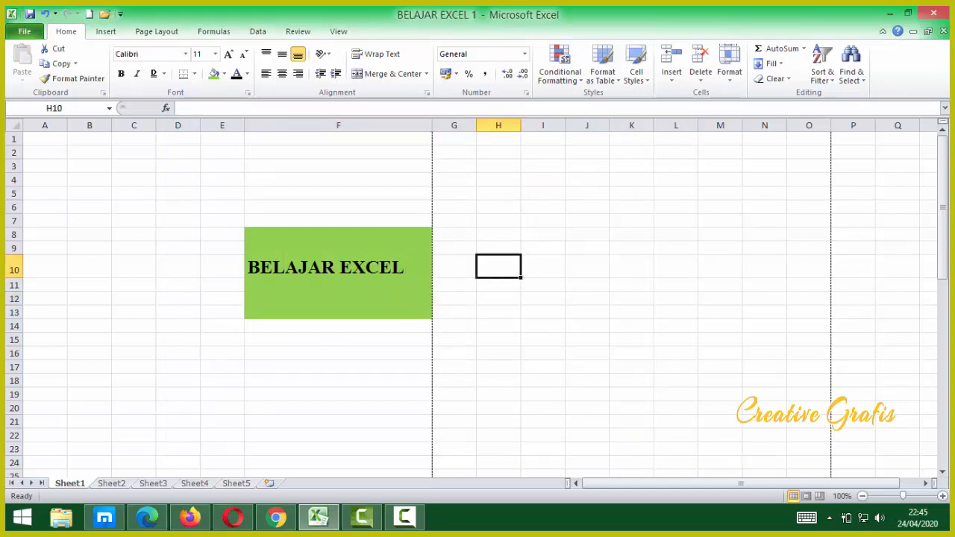
left_click(299, 264)
scroll(309, 347, "down", 9)
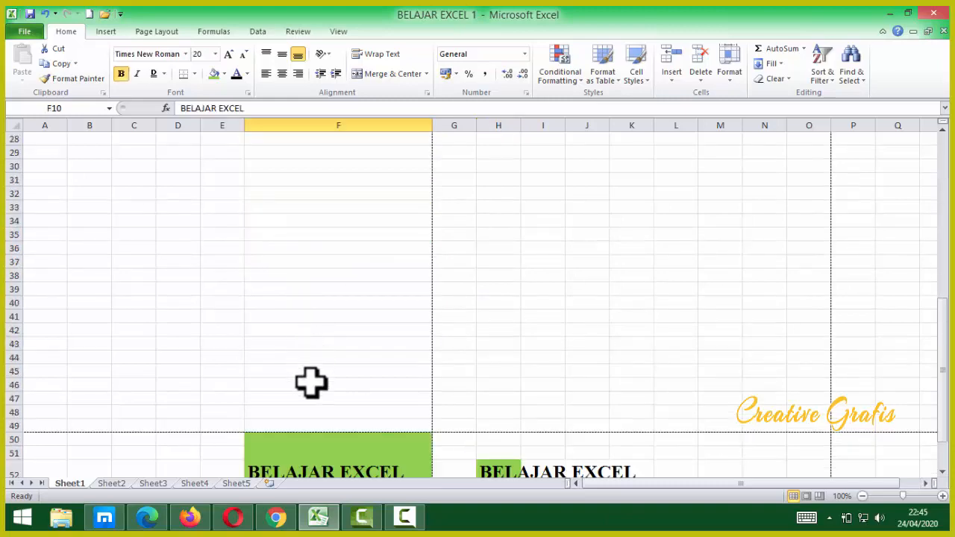
scroll(333, 415, "up", 1)
scroll(333, 418, "down", 3)
scroll(336, 428, "up", 6)
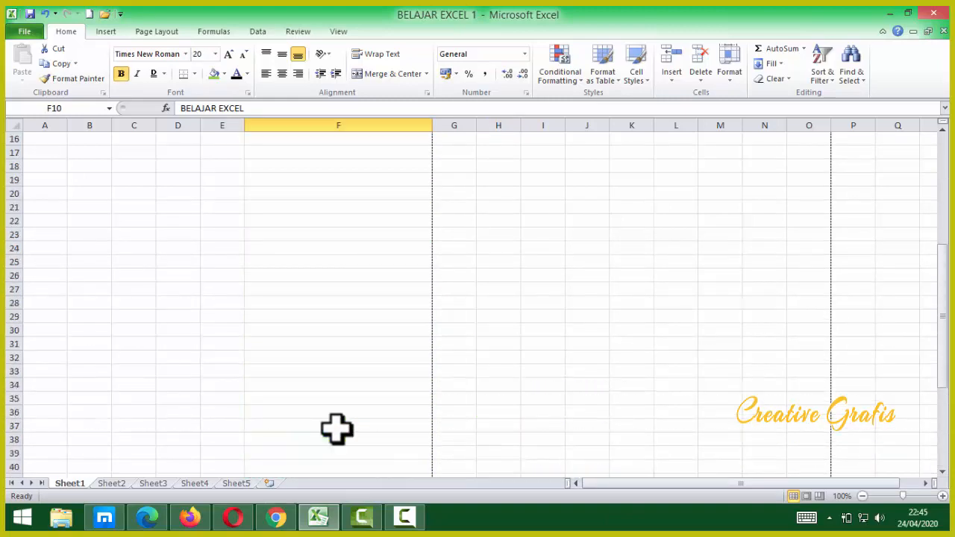
scroll(337, 427, "up", 5)
Delete columns G through N to remove the pasted BELAJAR EXCEL copy beside the lower green block.
left_click_drag(459, 125, 747, 113)
scroll(574, 425, "down", 13)
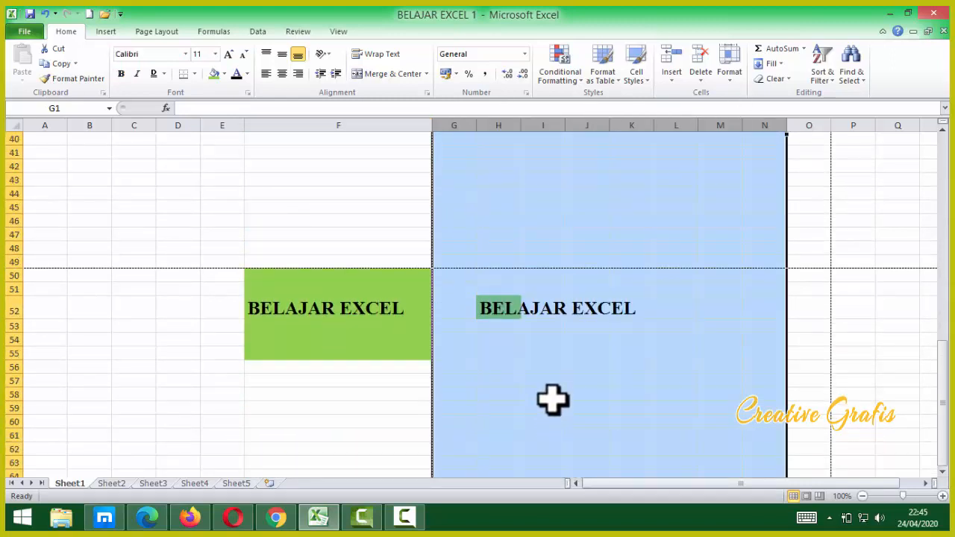
scroll(552, 400, "up", 6)
right_click(504, 124)
key("Escape")
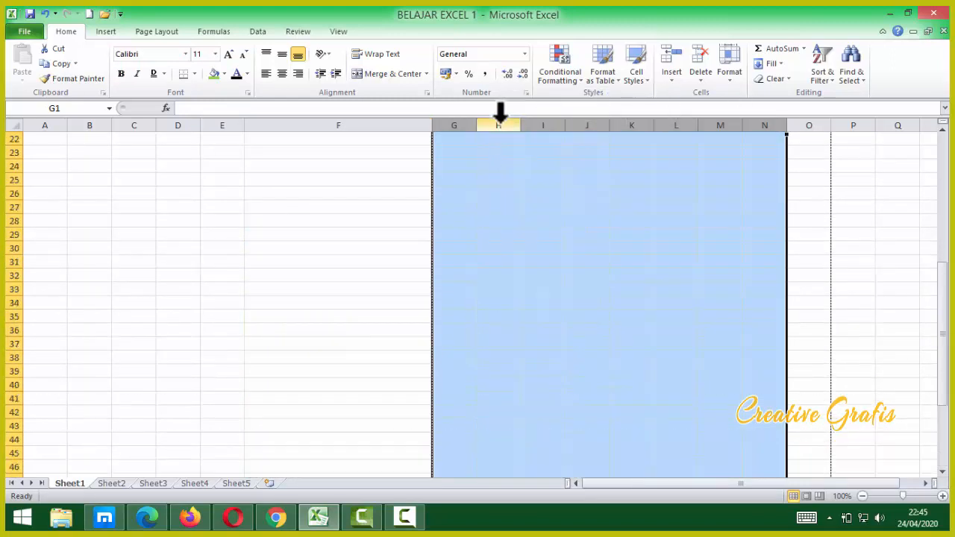
right_click(500, 127)
left_click(552, 231)
scroll(550, 258, "up", 6)
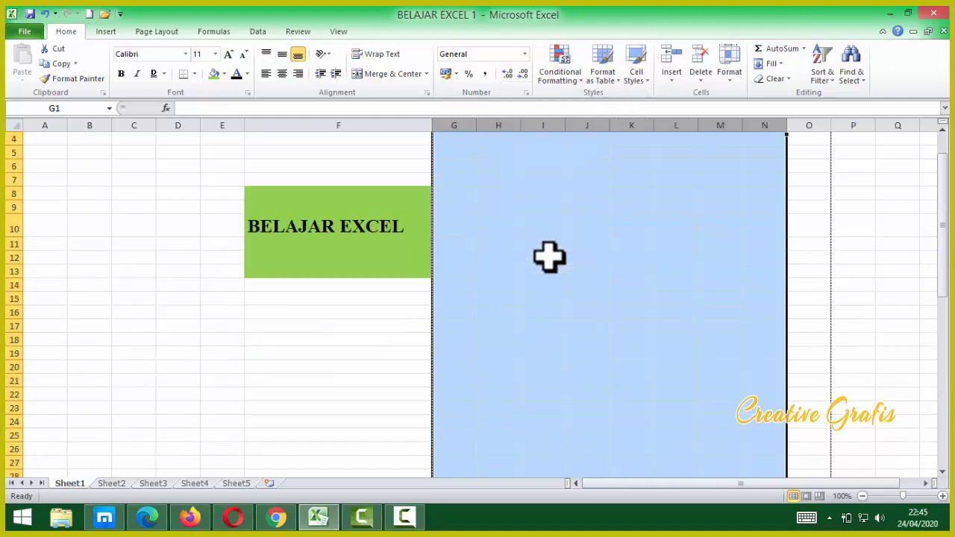
scroll(520, 256, "down", 3)
left_click(440, 259)
scroll(406, 267, "up", 4)
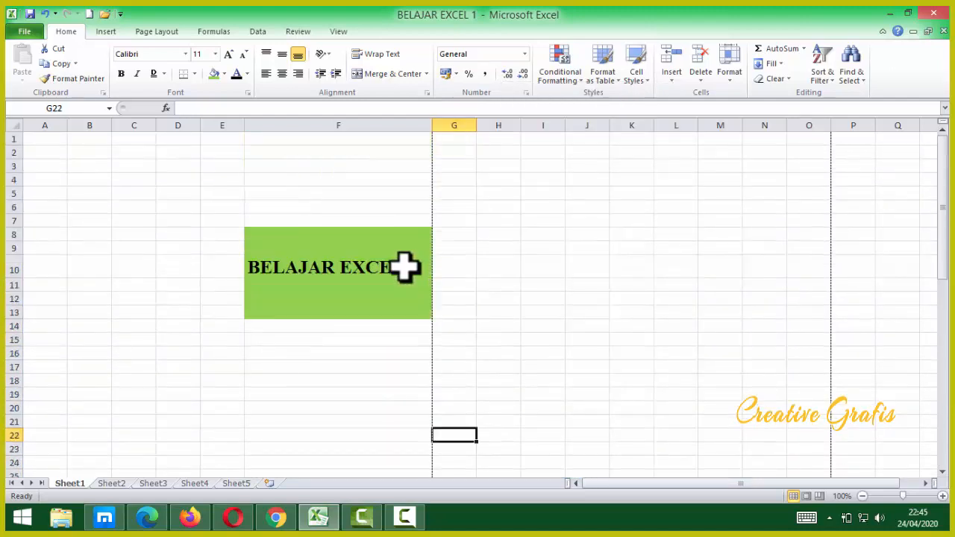
Delete rows 50 through 56, which hold the lower green BELAJAR EXCEL block.
left_click_drag(268, 166, 313, 402)
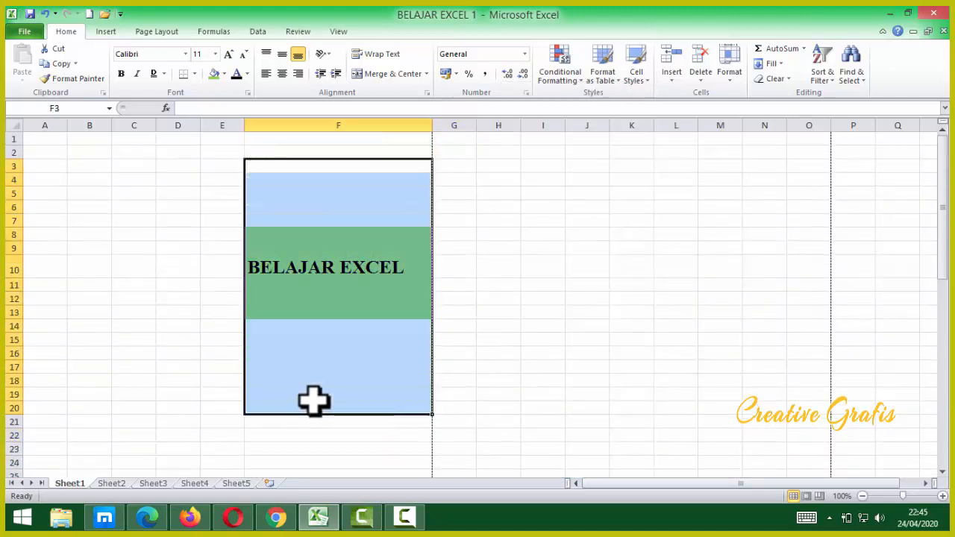
left_click(310, 308)
scroll(309, 310, "down", 7)
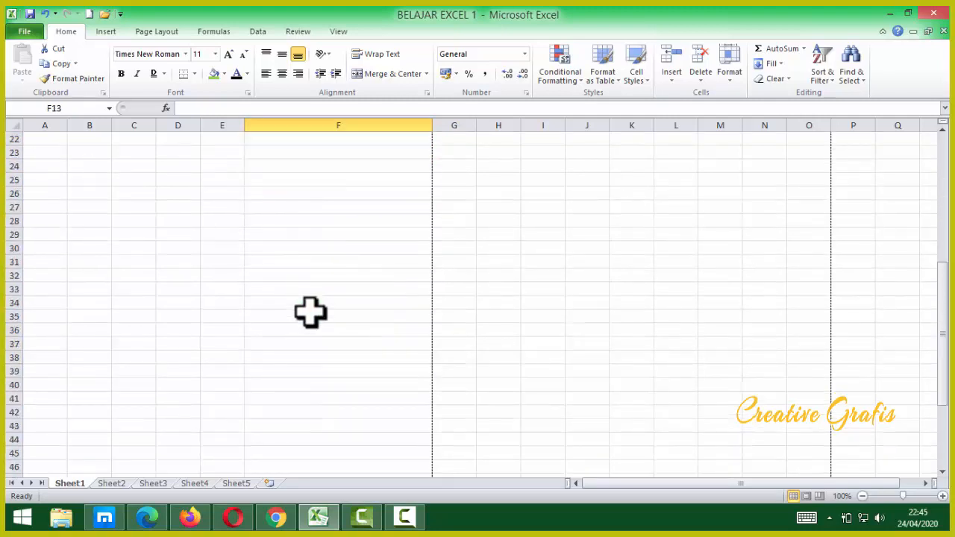
scroll(310, 312, "down", 8)
scroll(311, 309, "up", 14)
scroll(307, 313, "down", 4)
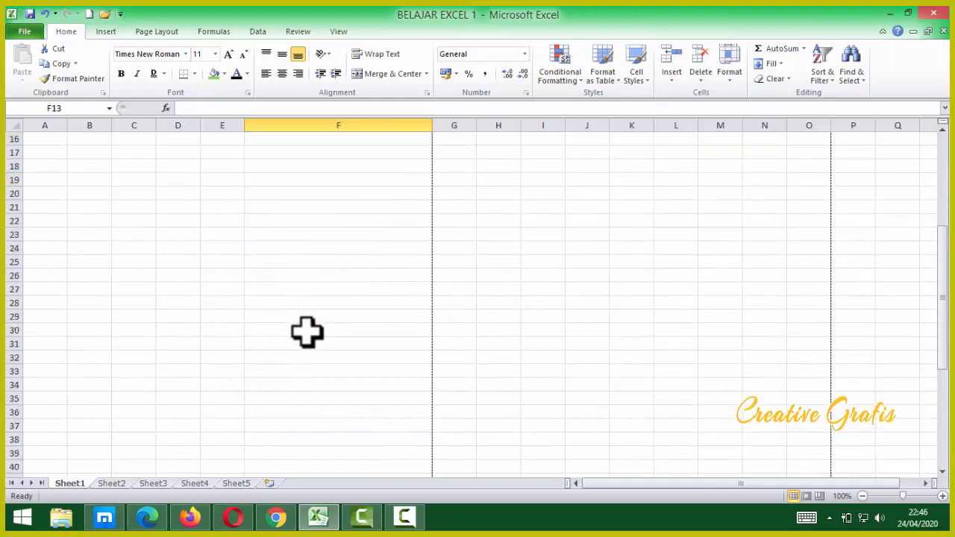
scroll(308, 332, "down", 7)
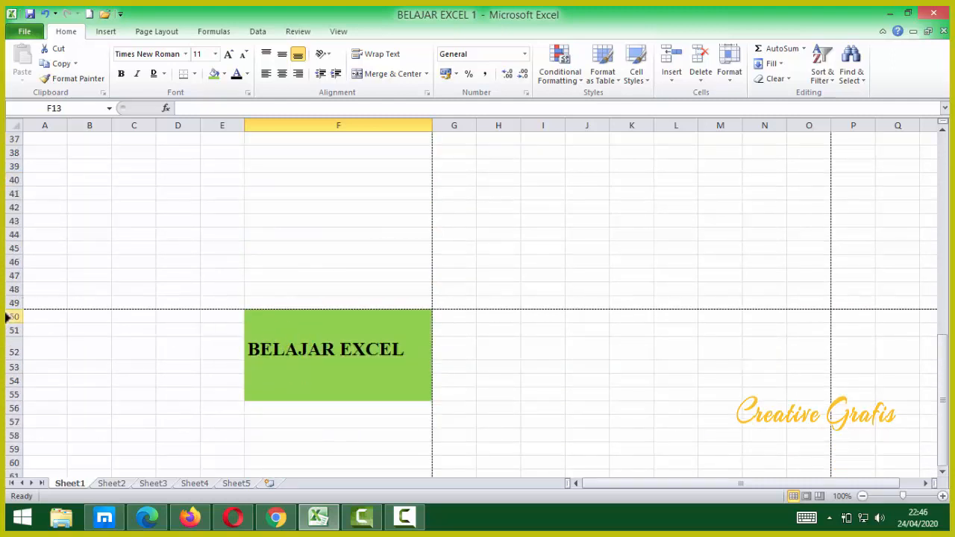
left_click_drag(6, 316, 8, 407)
right_click(9, 381)
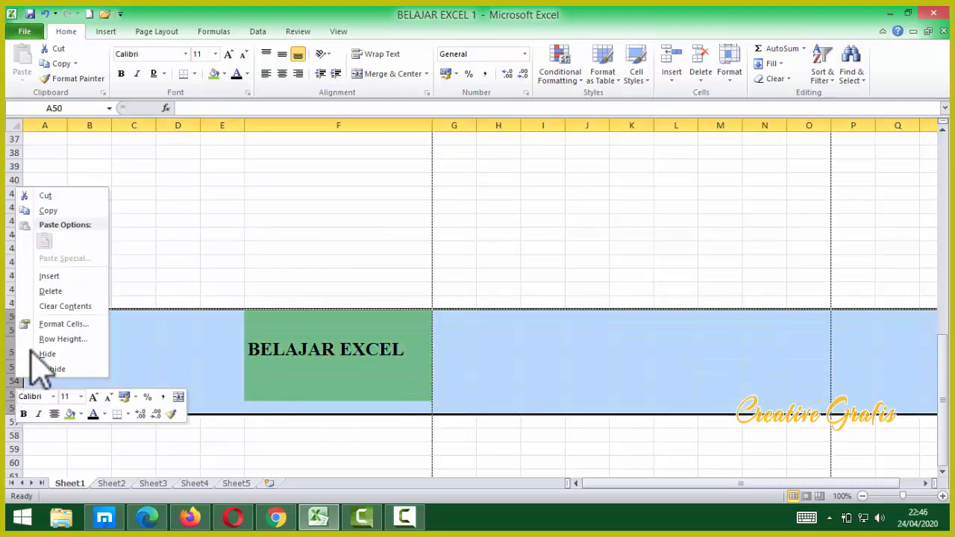
left_click(67, 292)
left_click(386, 231)
scroll(380, 252, "up", 12)
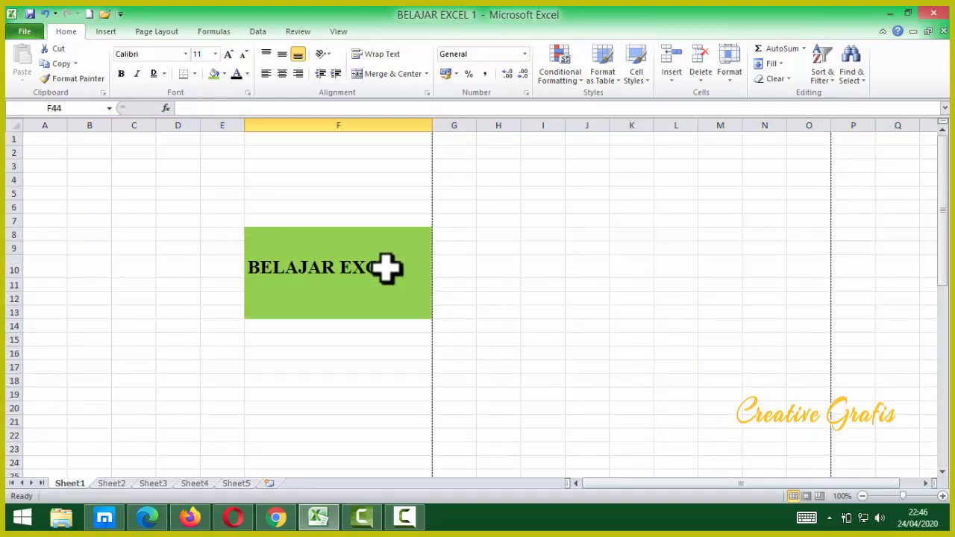
Enlarge the BELAJAR EXCEL text in F10 stepwise to font size 28 and reduce it back to 20.
left_click(353, 298)
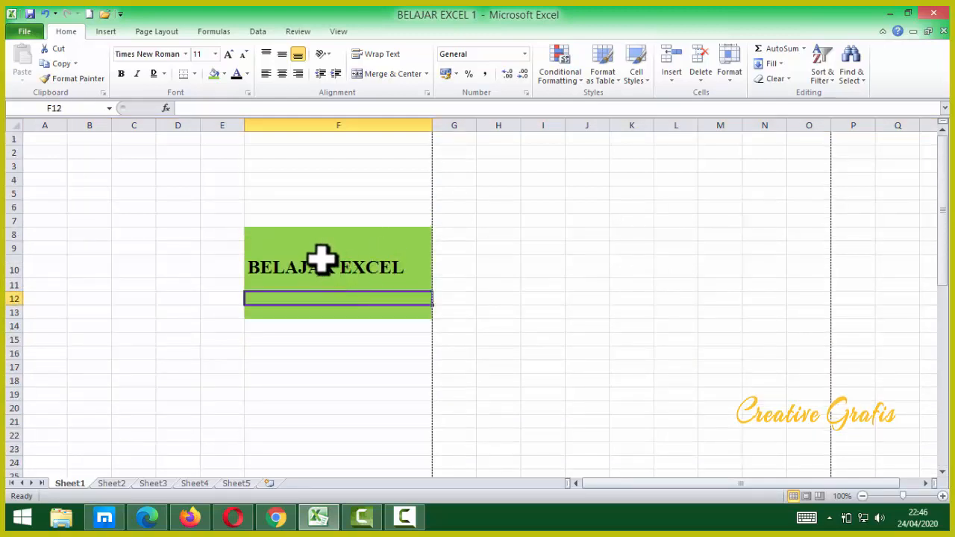
left_click(309, 263)
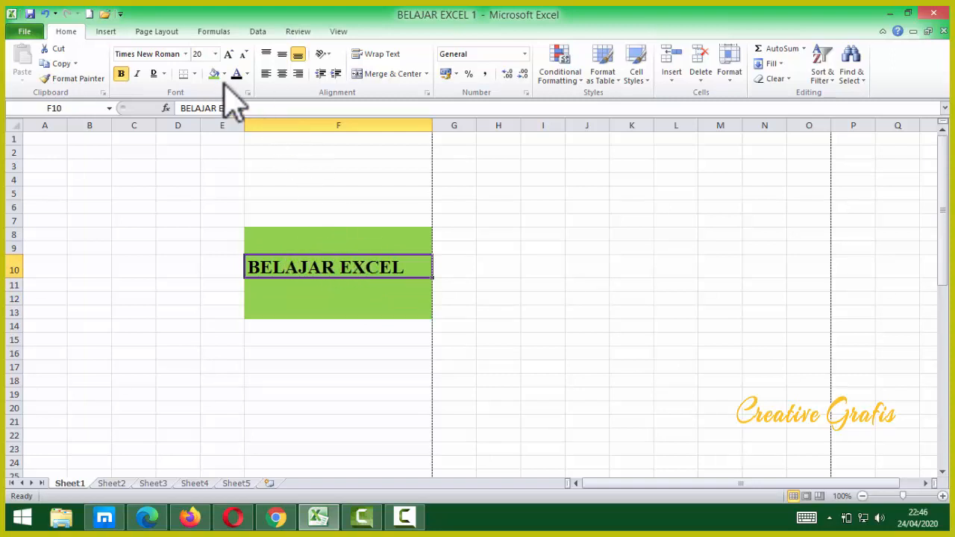
left_click(229, 57)
left_click(228, 57)
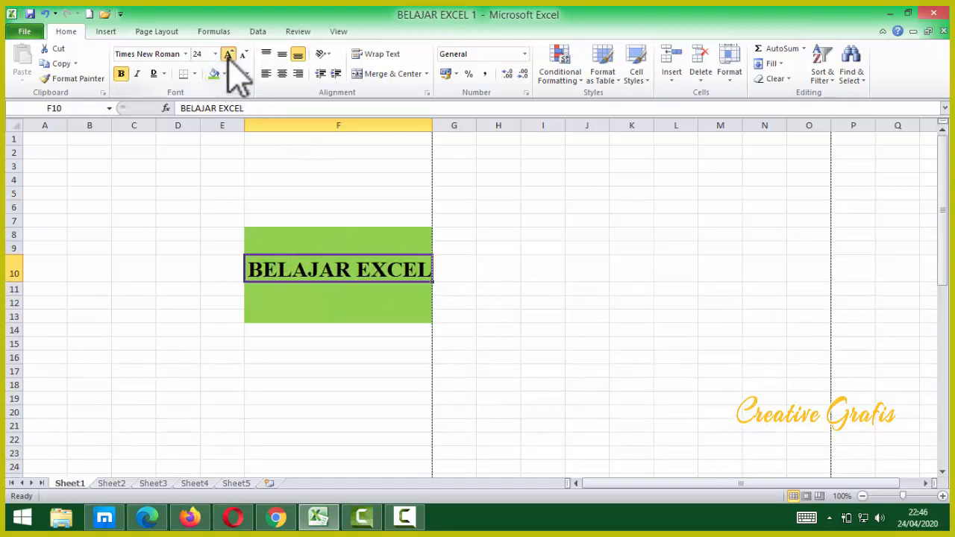
left_click(228, 56)
left_click(228, 57)
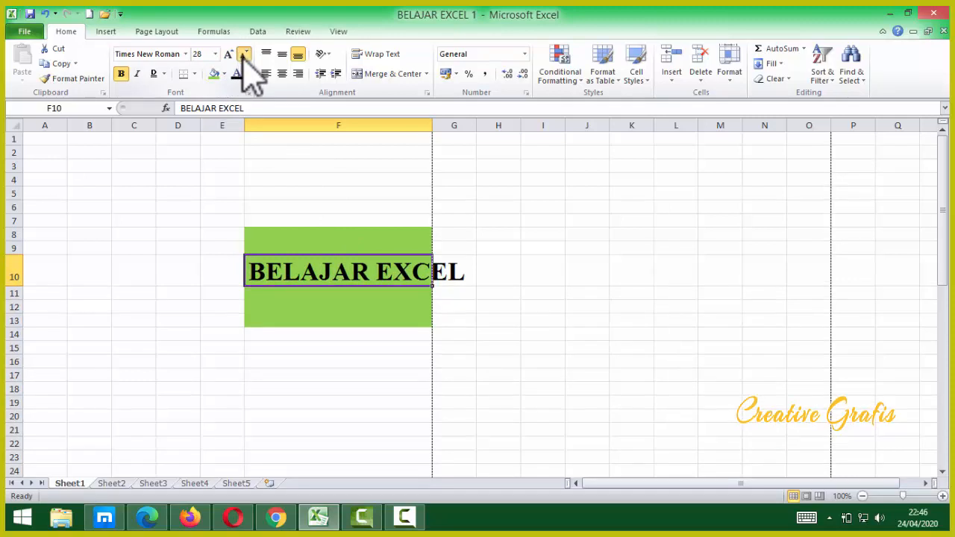
left_click(243, 54)
left_click(243, 55)
left_click(243, 55)
left_click(244, 54)
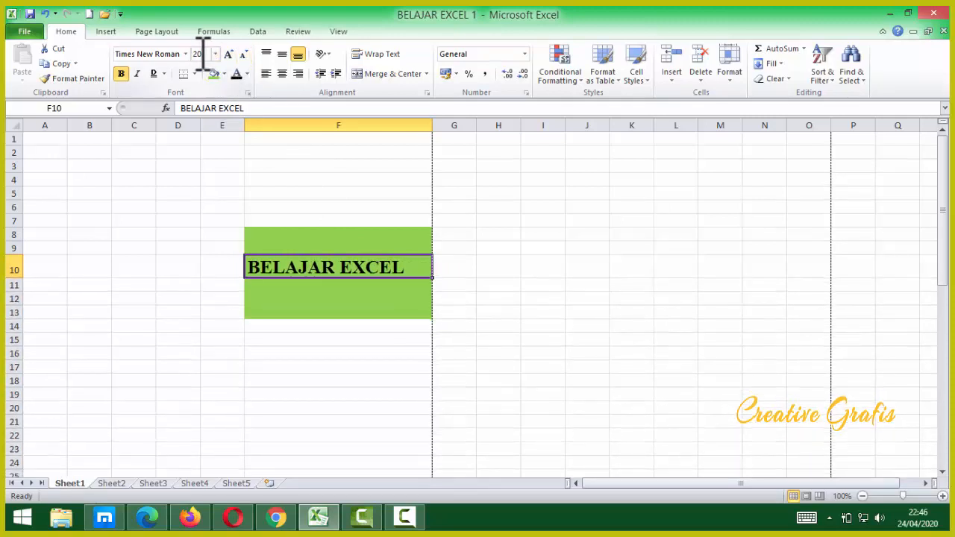
Increase the font size of cell F10 to 26 and widen column F well beyond the text.
left_click(228, 57)
left_click(228, 57)
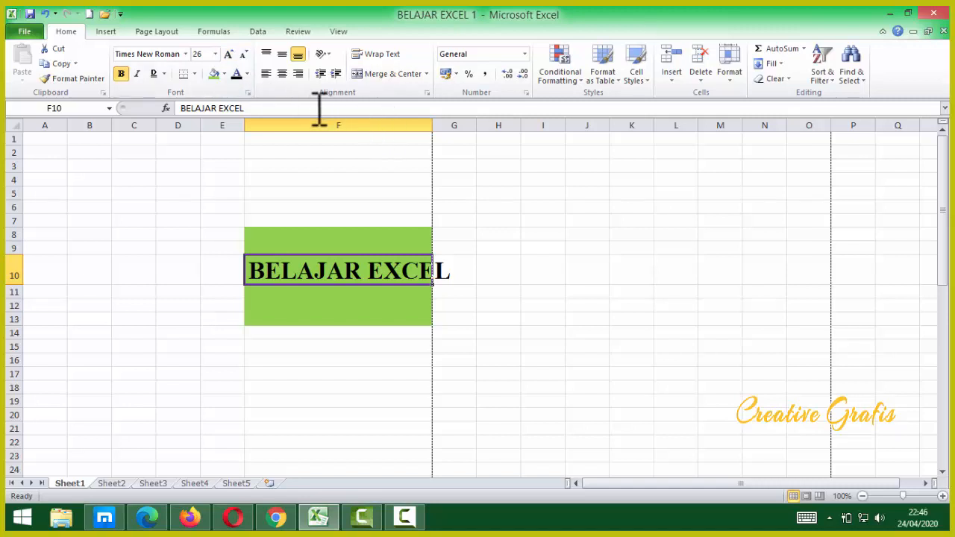
left_click_drag(431, 128, 590, 125)
left_click(532, 307)
left_click(561, 361)
left_click(428, 263)
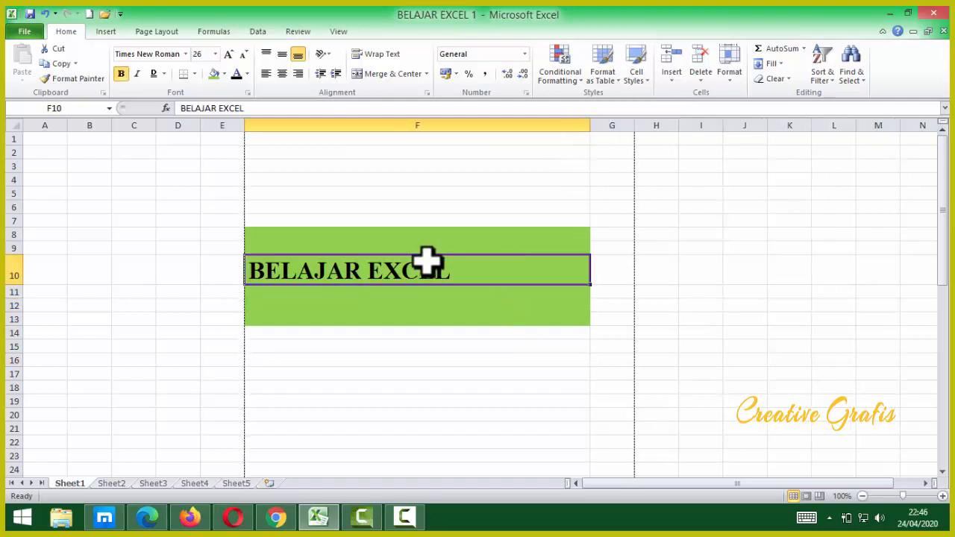
Fill the blank cells E5:G5 down to row 9 to clear the green above the BELAJAR EXCEL text.
left_click(358, 234)
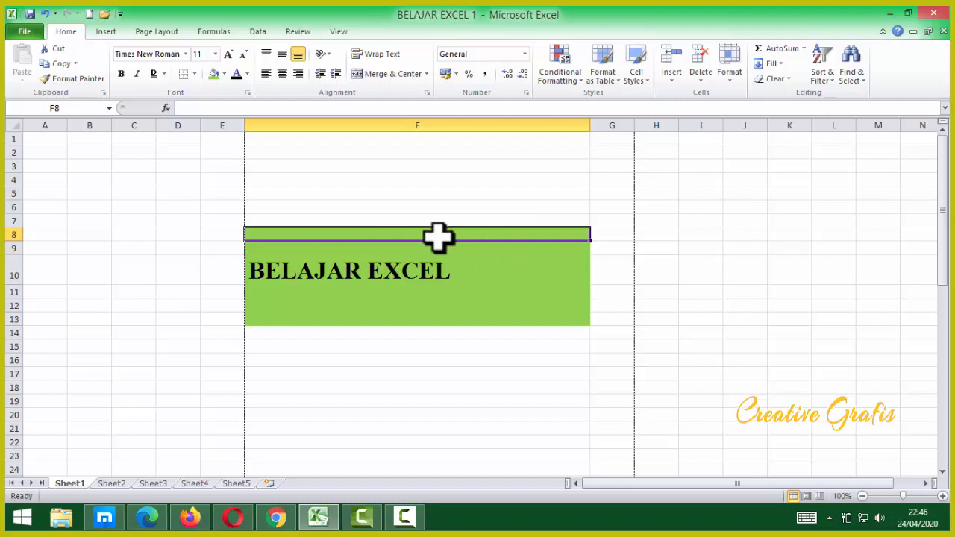
left_click(226, 193)
left_click_drag(226, 192, 616, 190)
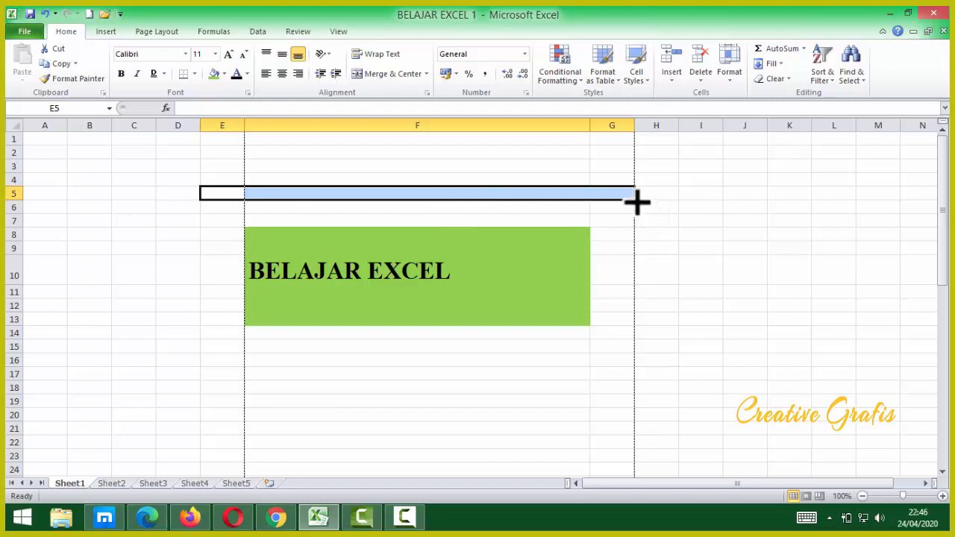
left_click_drag(636, 201, 656, 259)
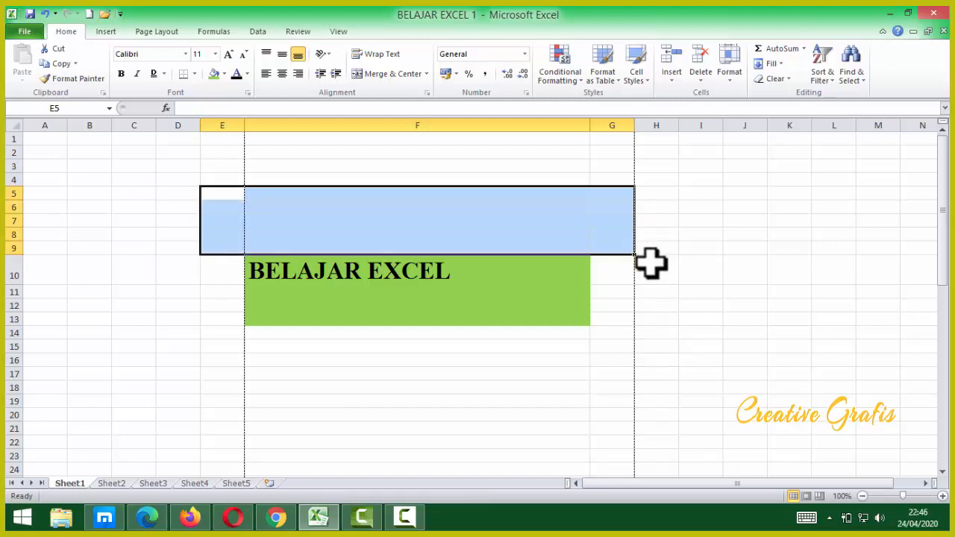
left_click(657, 261)
Fill the blank cells E16:G16 up to row 11 to clear the green below the BELAJAR EXCEL text.
left_click_drag(221, 293, 560, 326)
left_click_drag(418, 383, 279, 378)
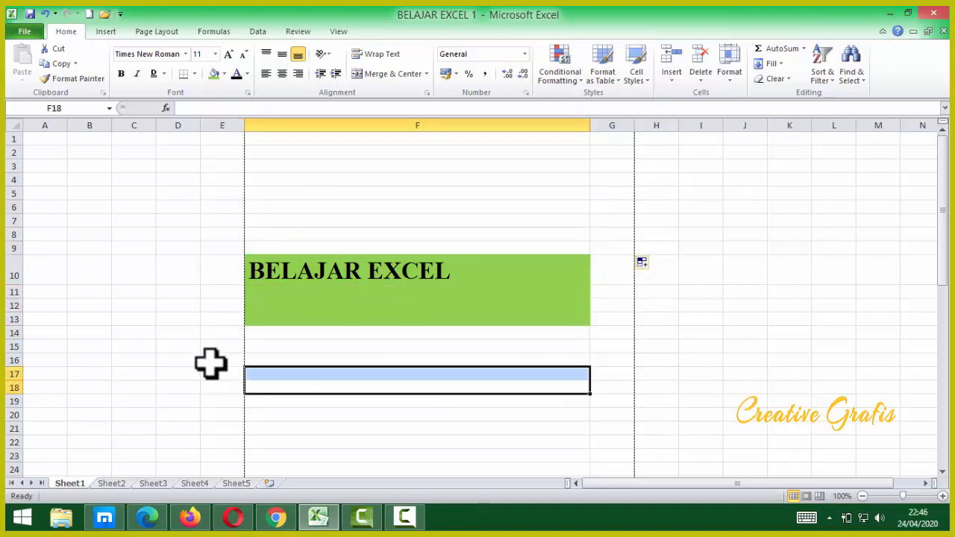
left_click_drag(210, 363, 634, 297)
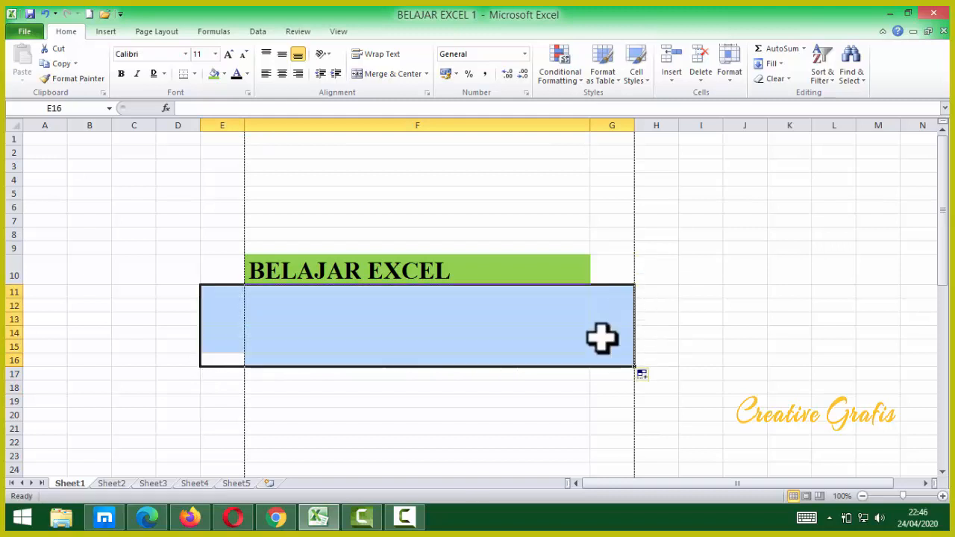
left_click(611, 333)
Remove the green fill from cell F10 and narrow column F to just fit its text.
left_click(253, 261)
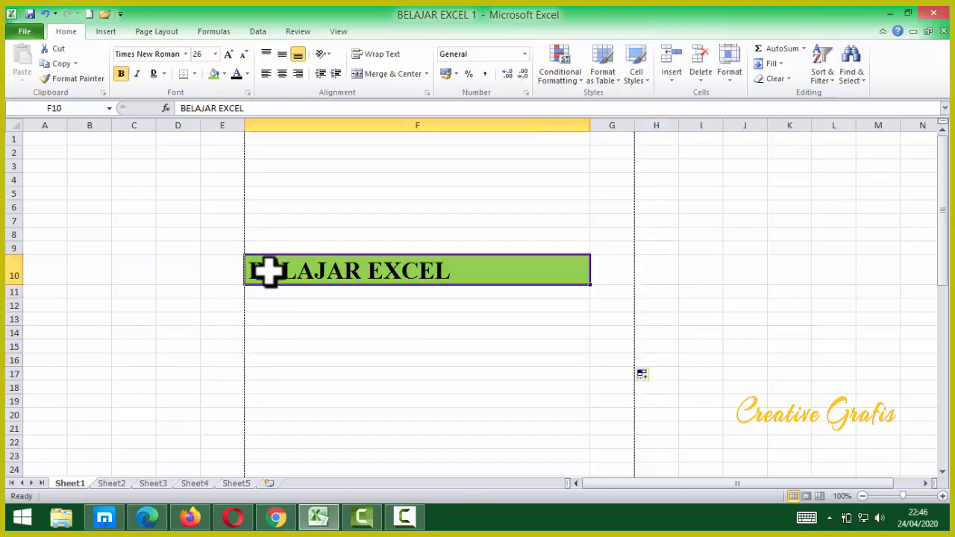
left_click(225, 74)
left_click(234, 187)
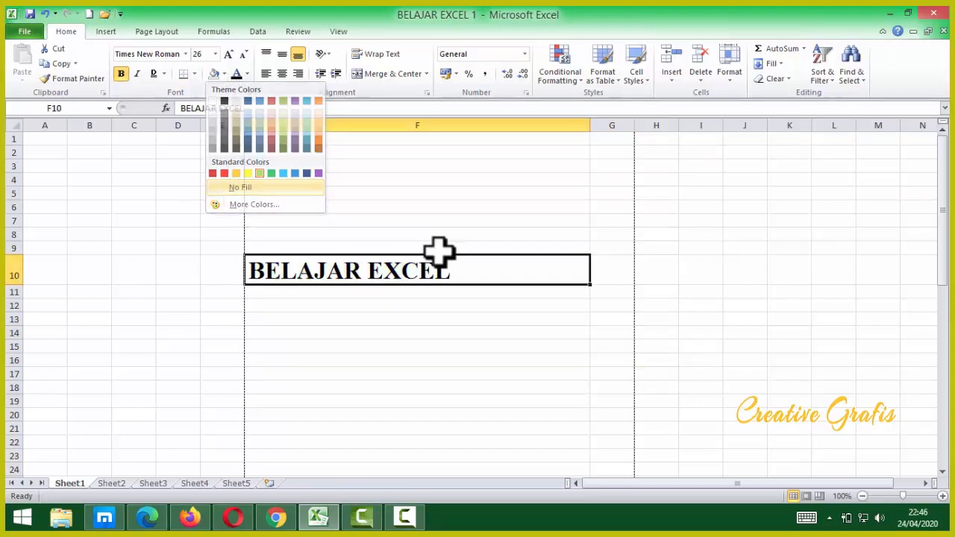
left_click(526, 321)
left_click(497, 272)
left_click_drag(588, 127, 467, 145)
scroll(452, 261, "down", 1)
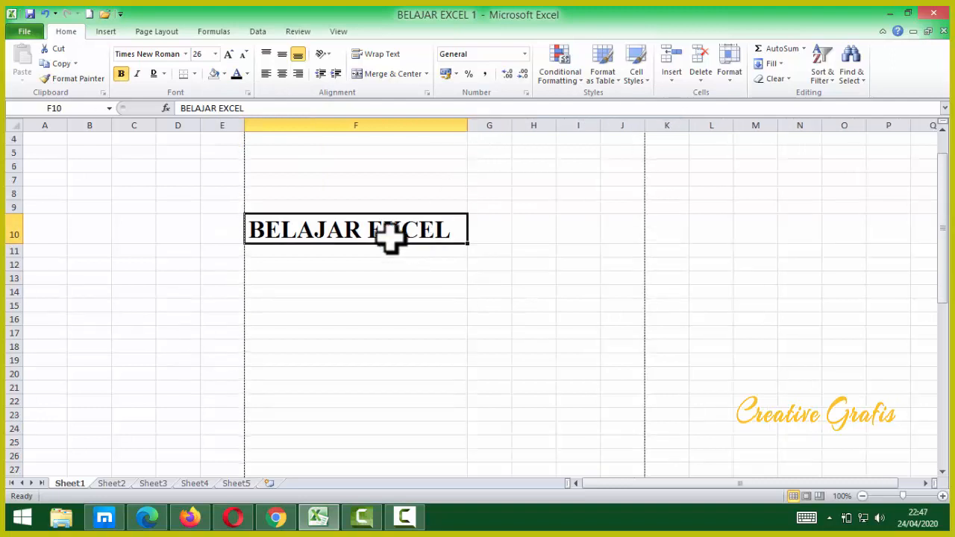
Copy the BELAJAR EXCEL text from F10 to cell I10 and end the copy mode.
key("ctrl+c")
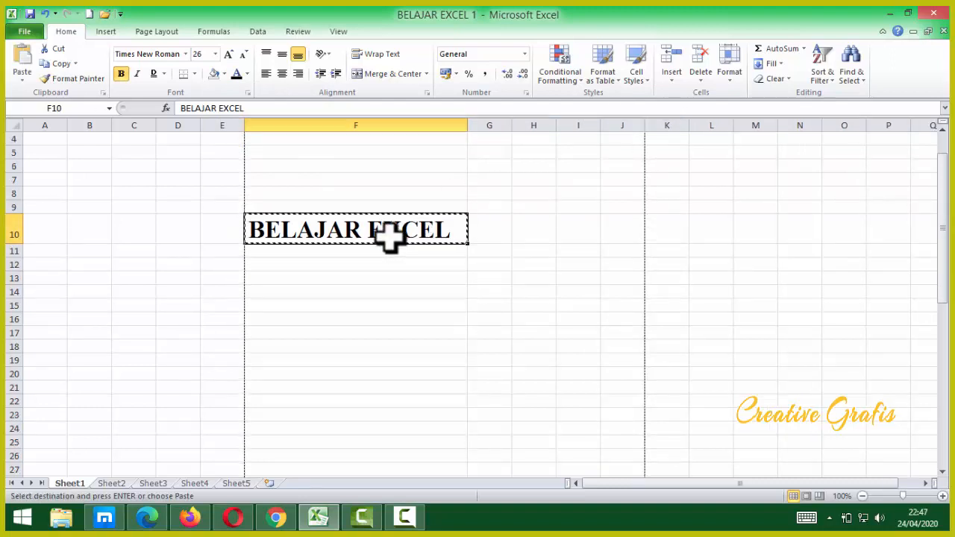
left_click(582, 227)
key("ctrl+v")
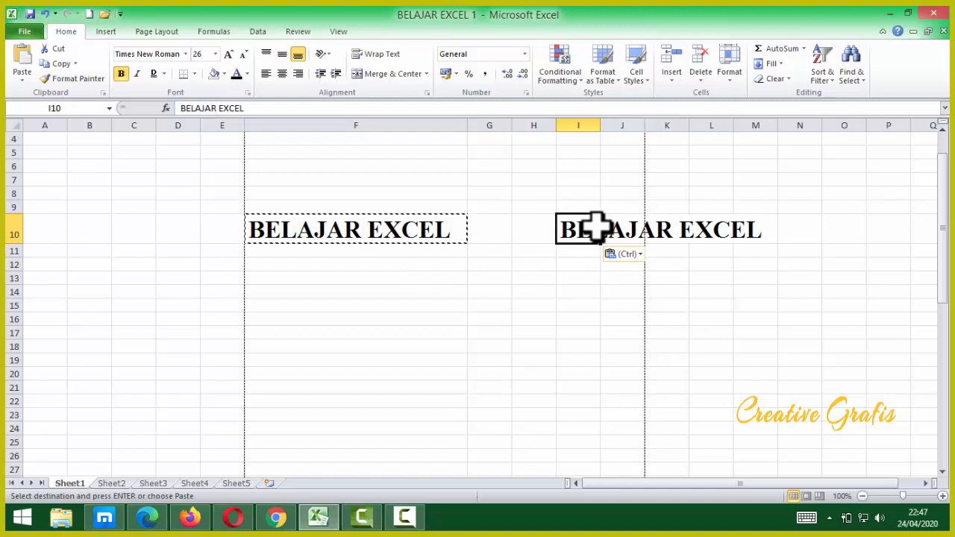
left_click(561, 265)
key("Escape")
left_click(516, 262)
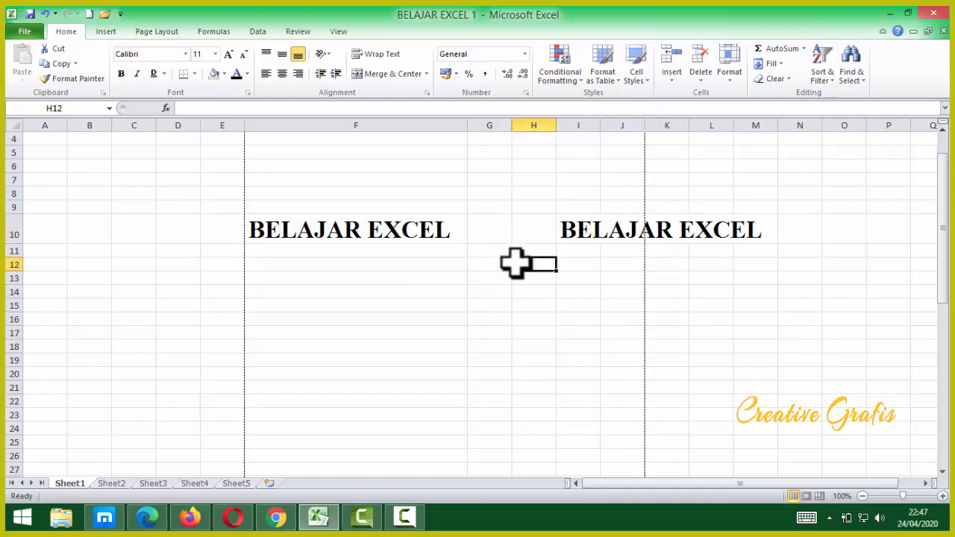
Fill the BELAJAR EXCEL text from F10 down to F19 and shrink the filled range back to F15.
left_click(365, 230)
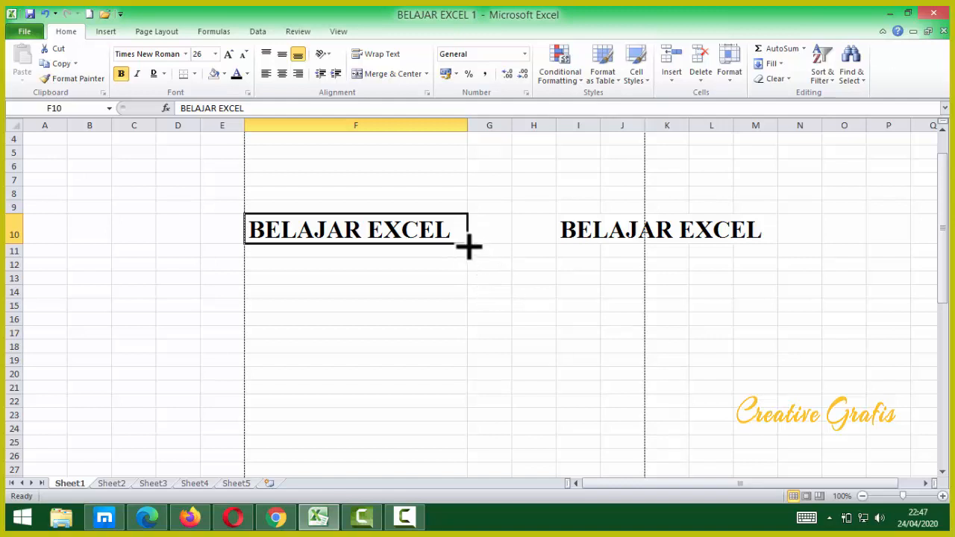
left_click_drag(468, 246, 468, 245)
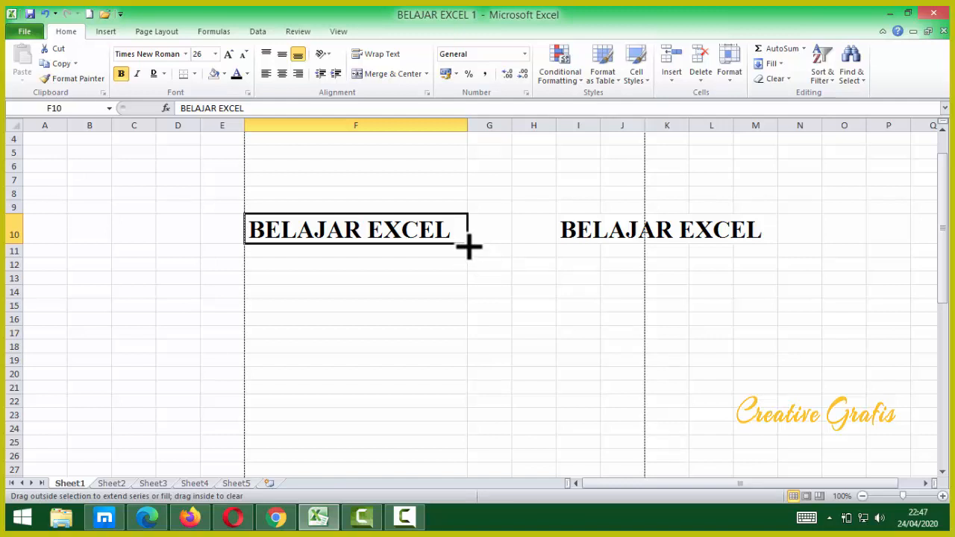
left_click_drag(469, 247, 482, 363)
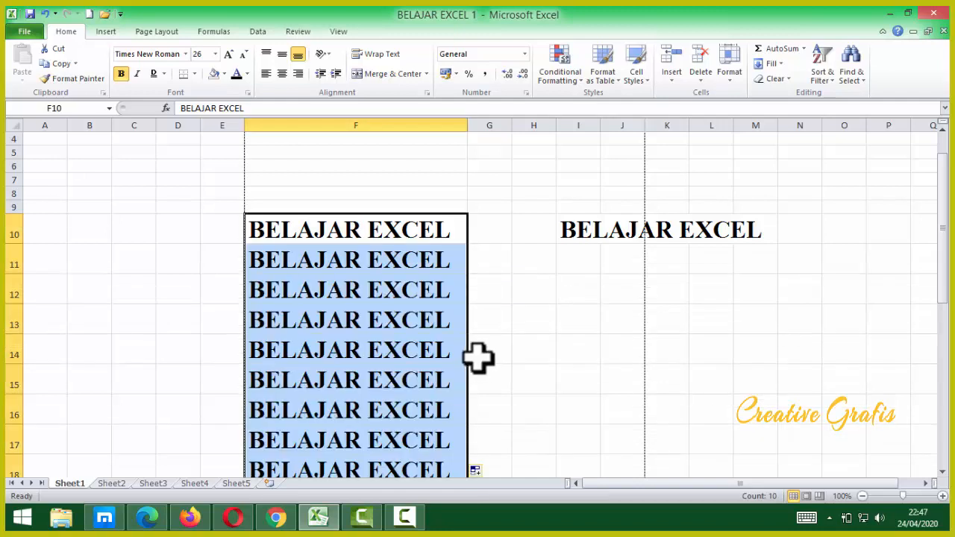
scroll(316, 270, "down", 2)
scroll(316, 271, "up", 1)
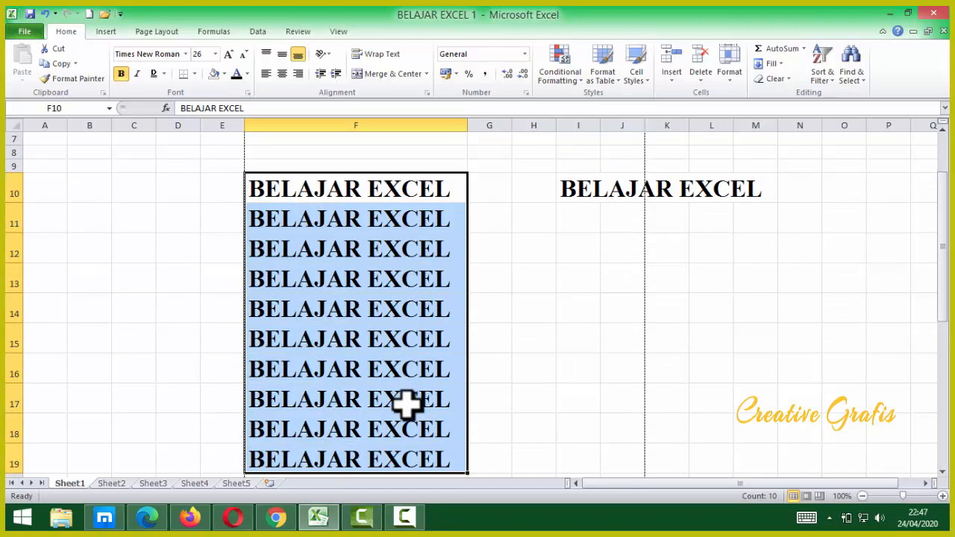
left_click_drag(470, 476, 478, 344)
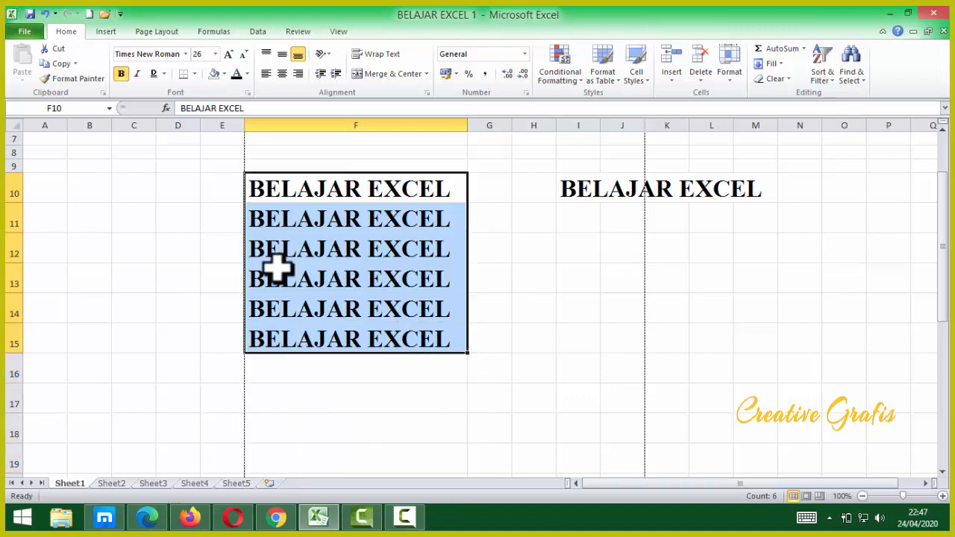
Delete the copied BELAJAR EXCEL text from cell I10.
left_click(595, 183)
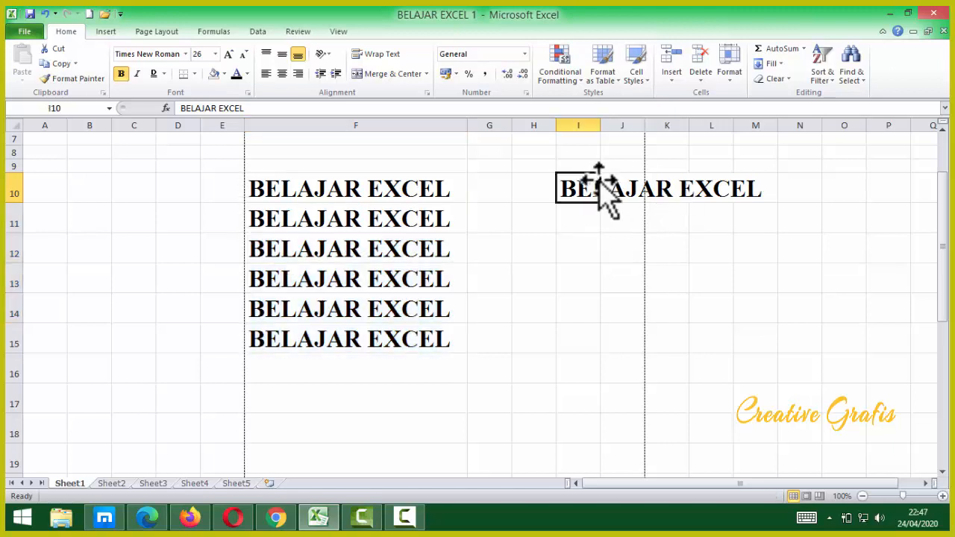
key("Delete")
left_click(614, 241)
Fill the BELAJAR EXCEL entries in F10:F15 across into column G.
left_click(393, 171)
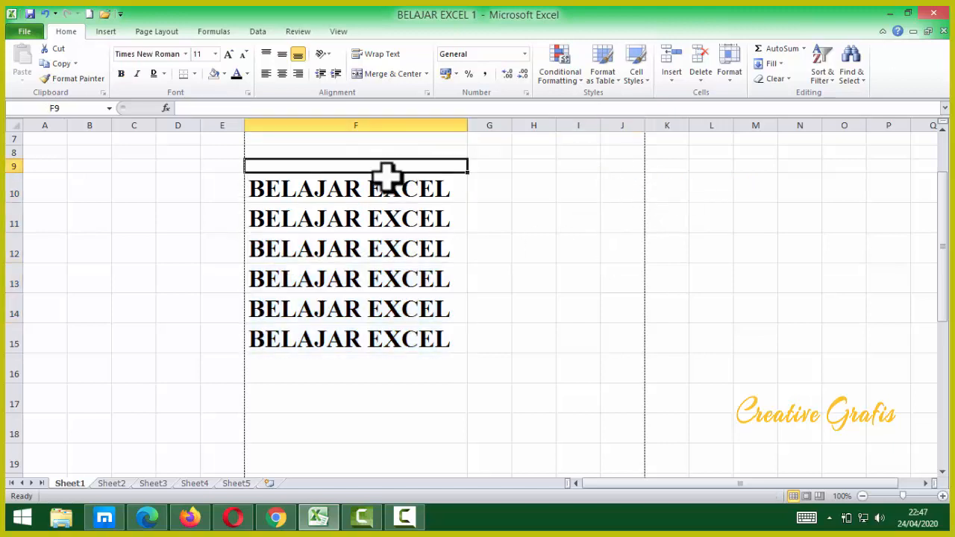
left_click(384, 186)
left_click_drag(384, 186, 416, 339)
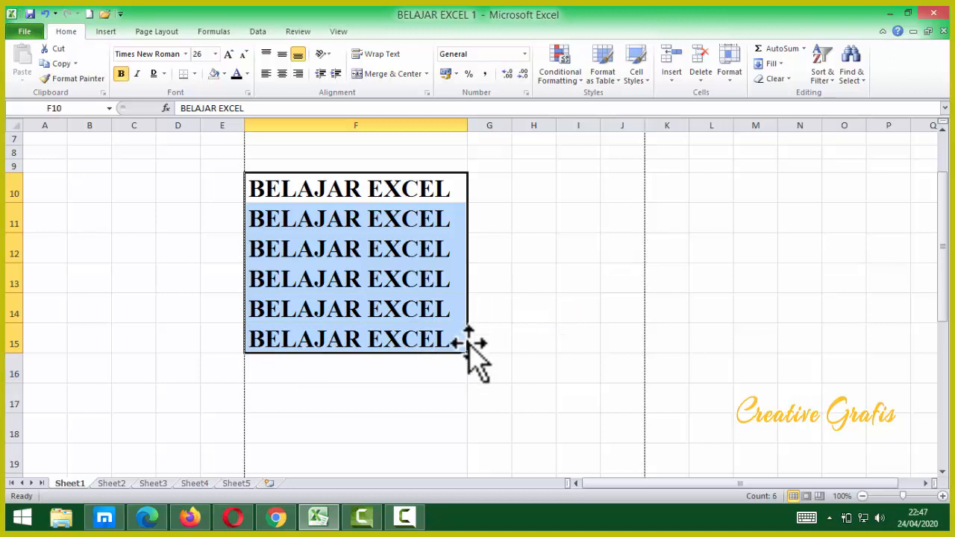
left_click_drag(469, 357, 511, 357)
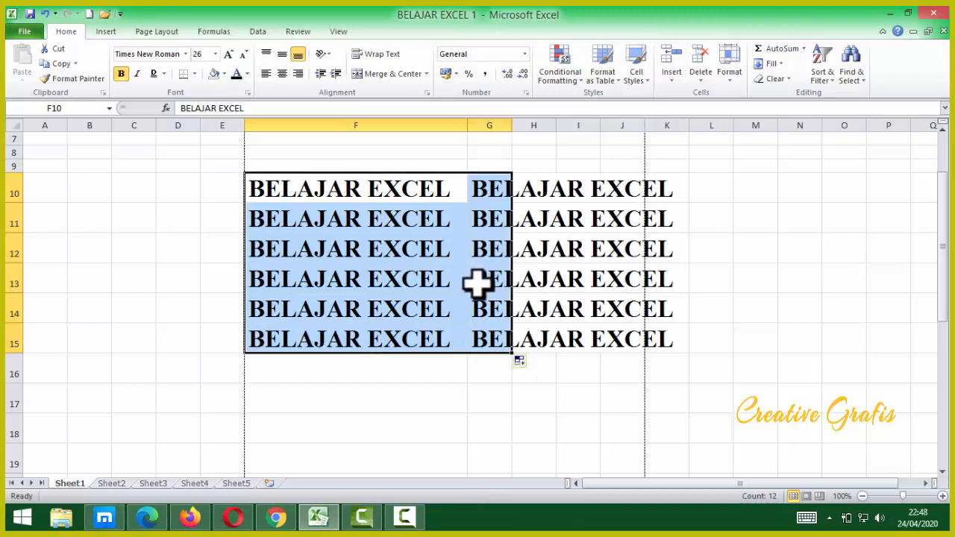
Undo and redo the fill into column G twice, and finish by undoing it once more.
key("ctrl+z")
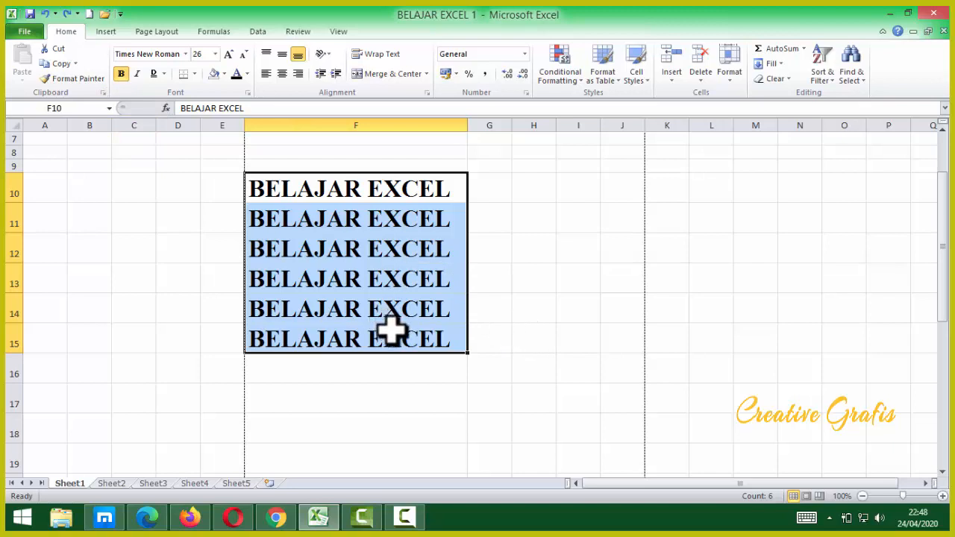
key("ctrl+y")
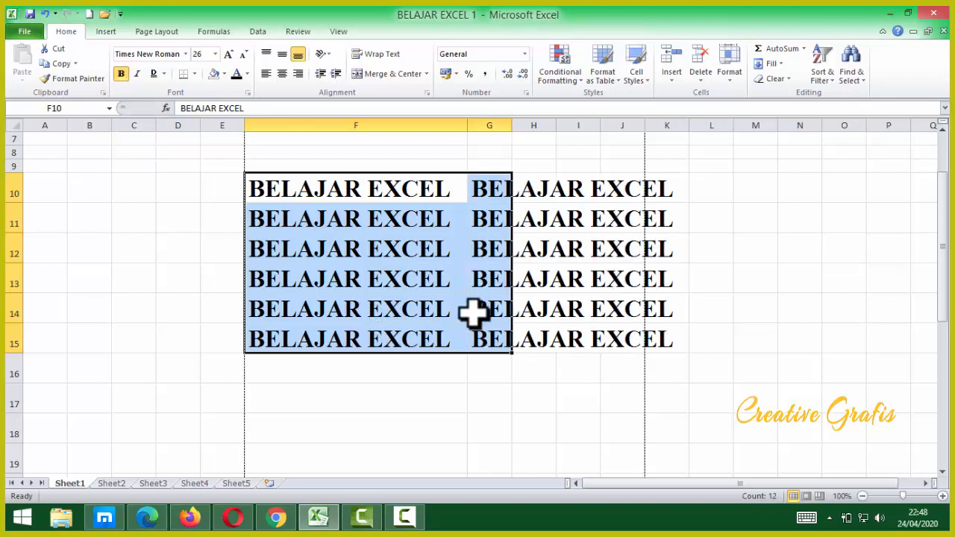
left_click(44, 13)
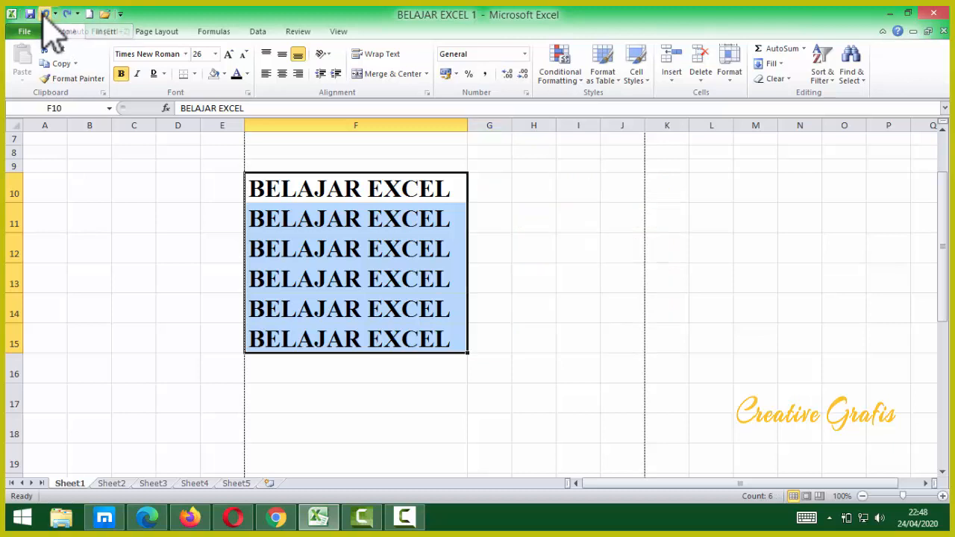
left_click(67, 14)
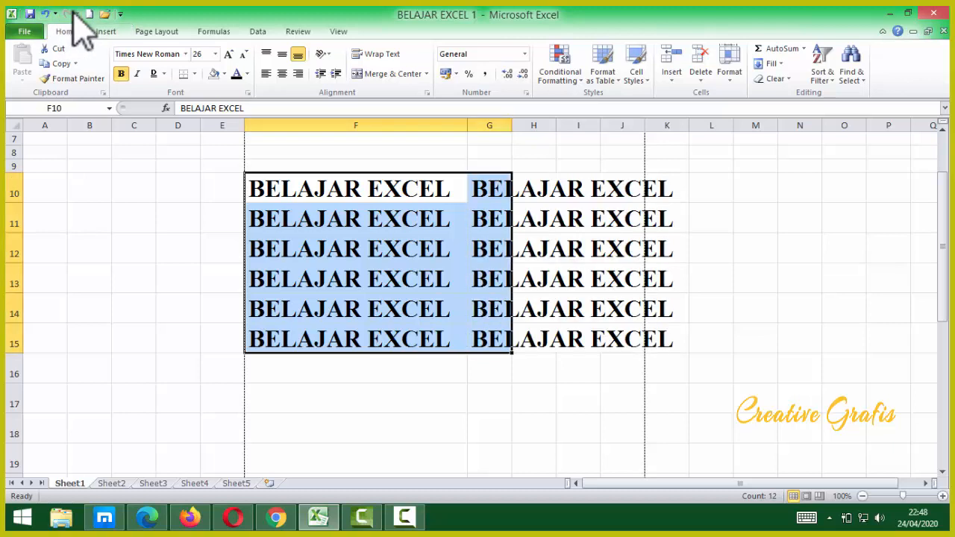
left_click(44, 14)
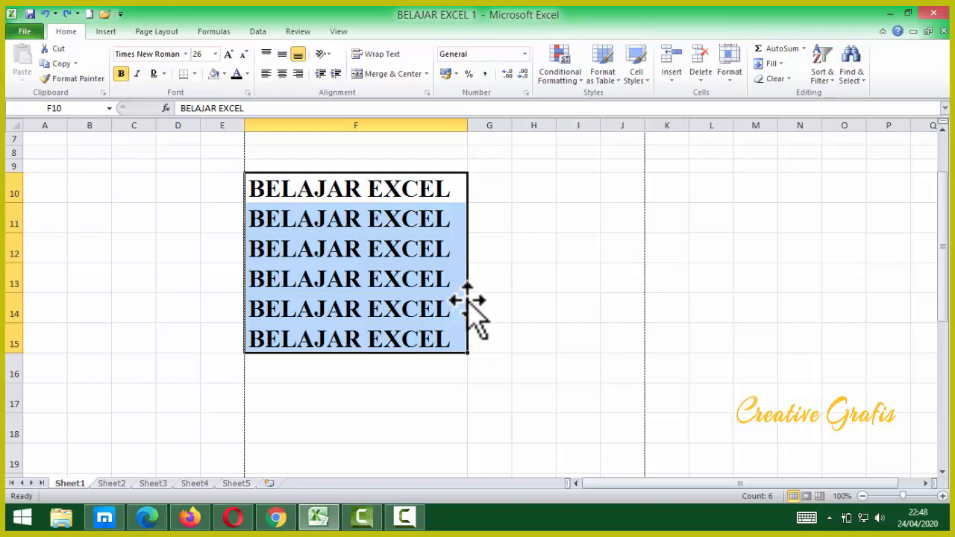
Move the BELAJAR EXCEL block from F10:F15 to K10:K15 and bring it back to F12:F17.
left_click_drag(467, 301, 672, 307)
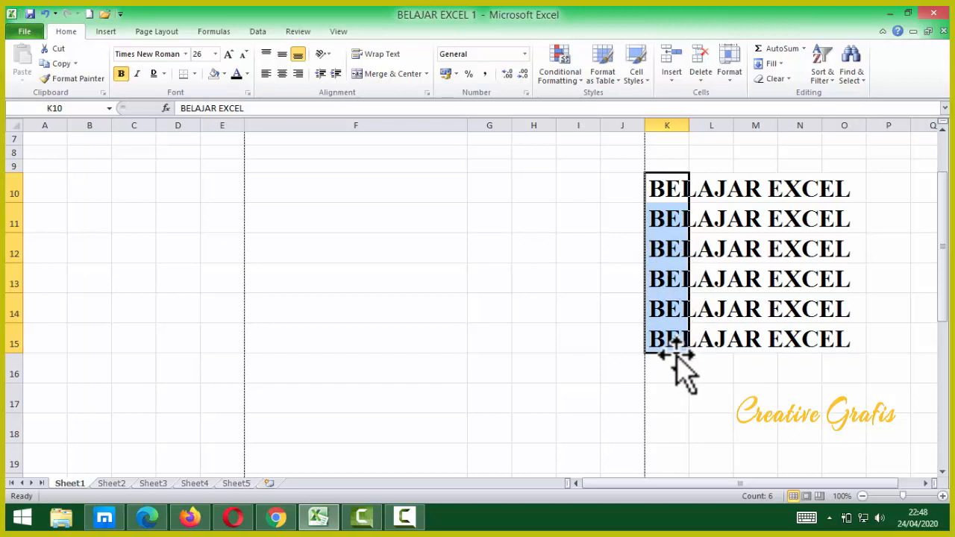
left_click_drag(675, 349, 247, 386)
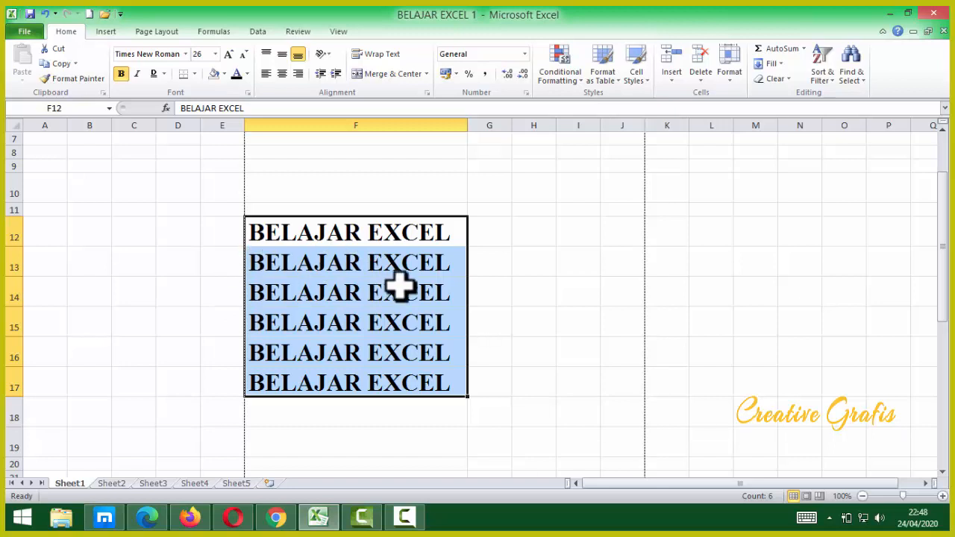
Enter the numbers 1 in E12 and 2 in E13 beside the BELAJAR EXCEL entries.
left_click(216, 232)
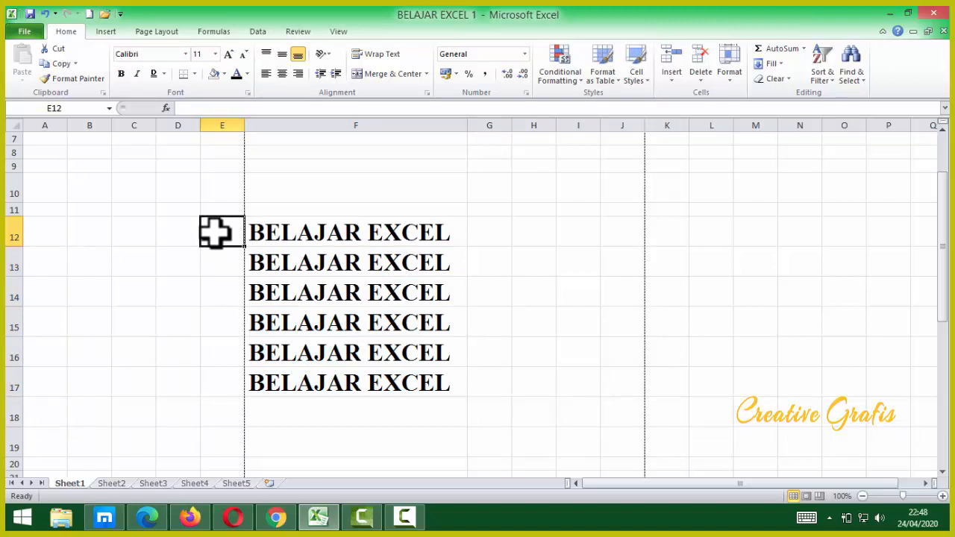
type("1")
key("Return")
type("2")
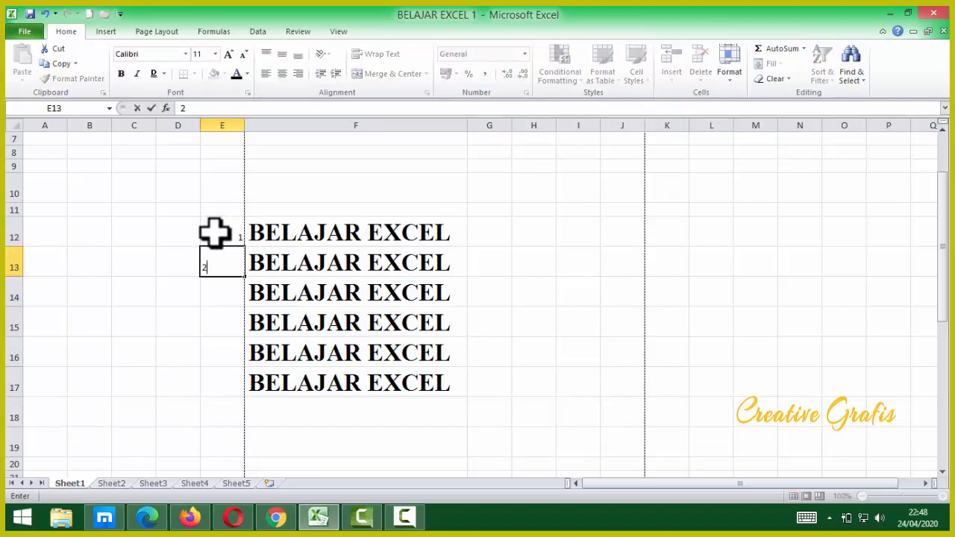
key("Return")
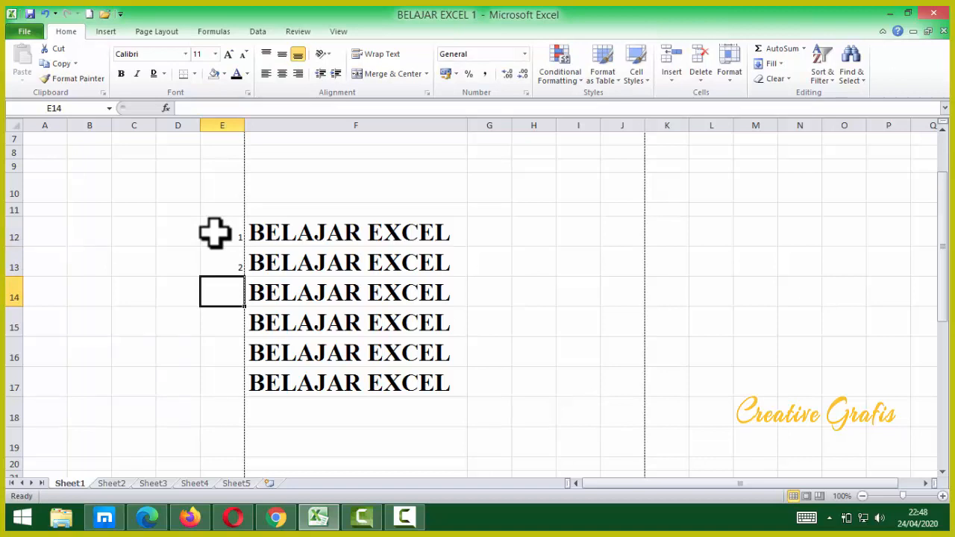
Extend the number series from E12:E13 down to E21 and shrink it back to E17.
left_click_drag(214, 233, 246, 401)
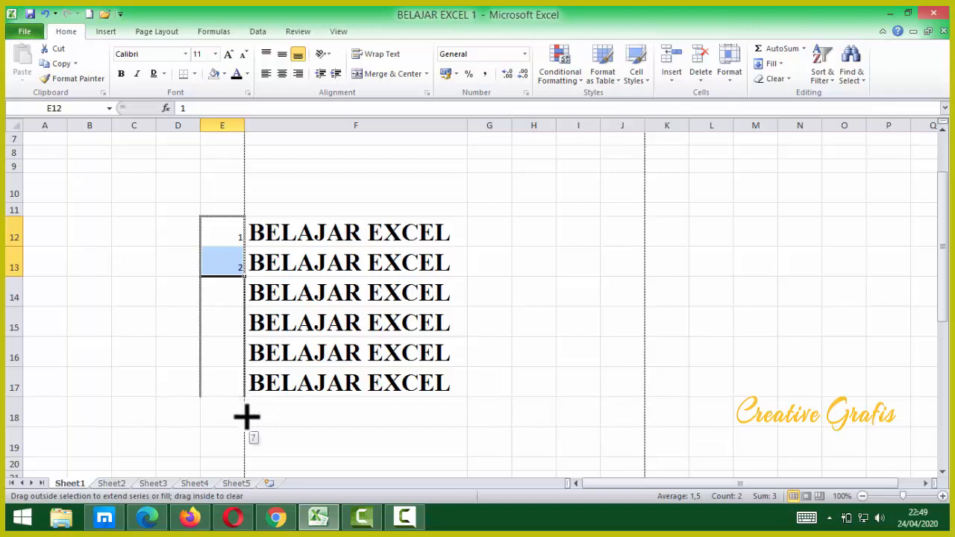
left_click_drag(246, 446, 241, 415)
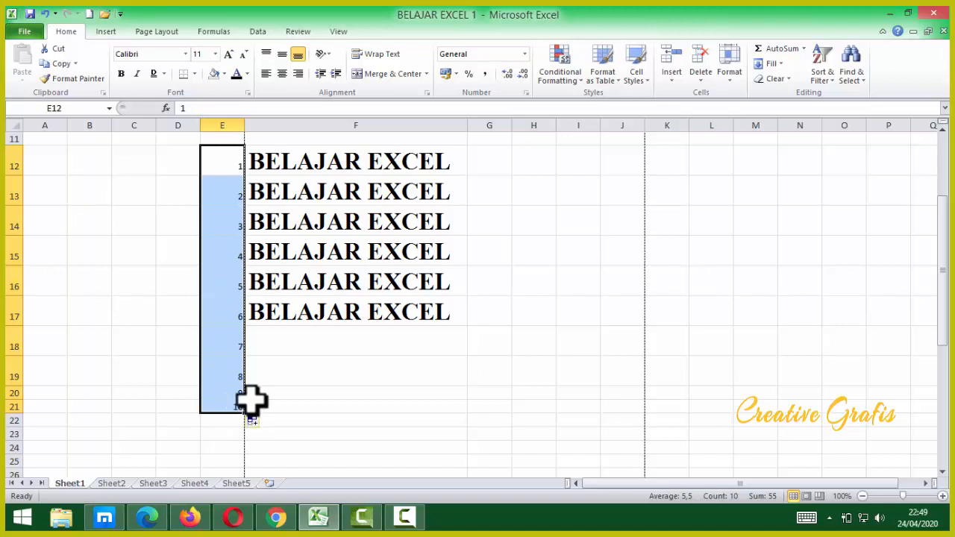
left_click(285, 373)
mouse_move(220, 160)
left_mouse_down()
mouse_move(222, 397)
mouse_move(233, 403)
mouse_move(248, 392)
mouse_move(251, 326)
left_mouse_up()
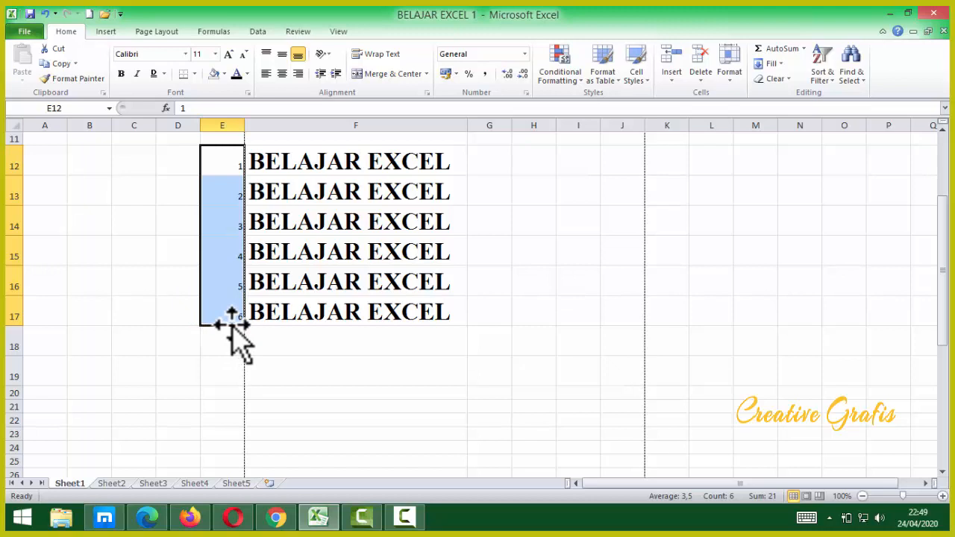
Move the numbers in E12:E17 up to E10:E15 and return them to E12:E17.
left_click_drag(231, 325, 241, 249)
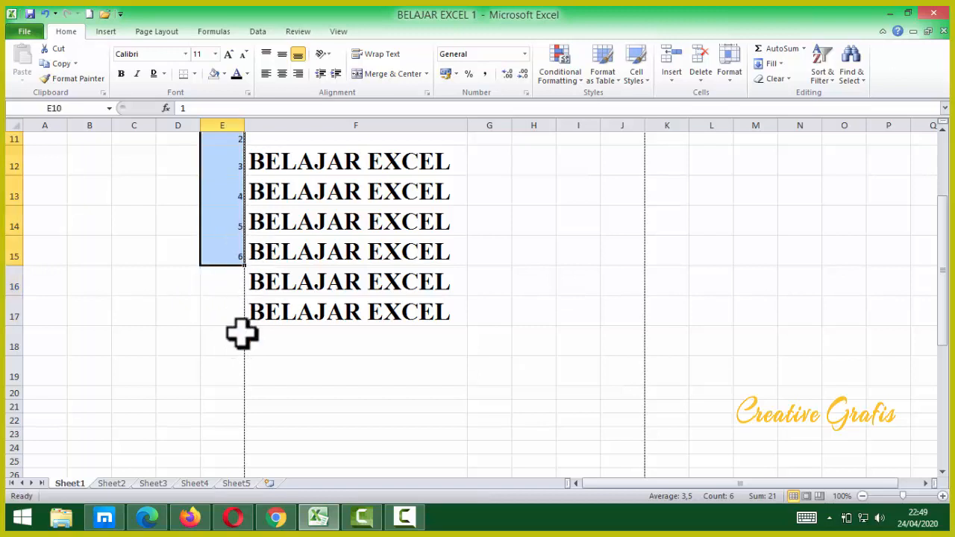
scroll(246, 305, "up", 2)
left_click_drag(222, 364, 211, 405)
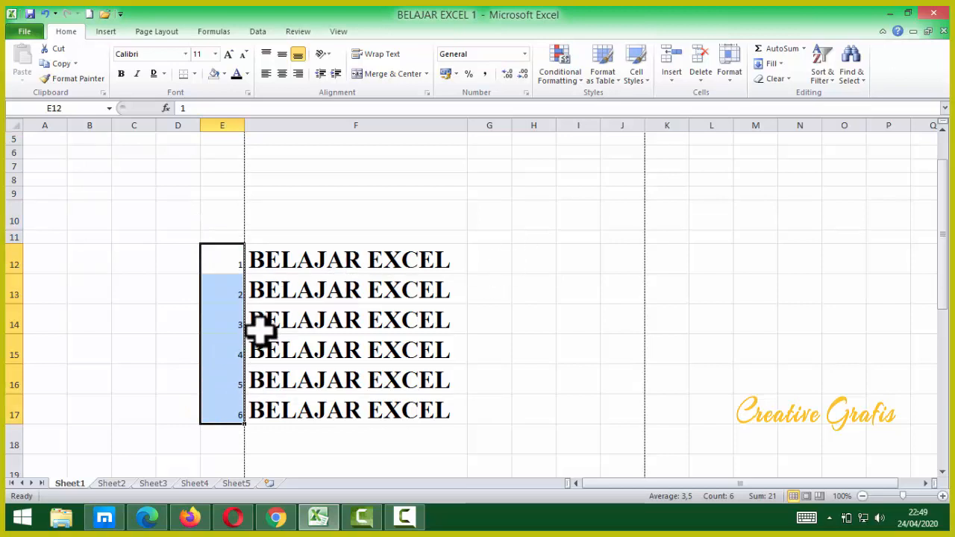
left_click(489, 299)
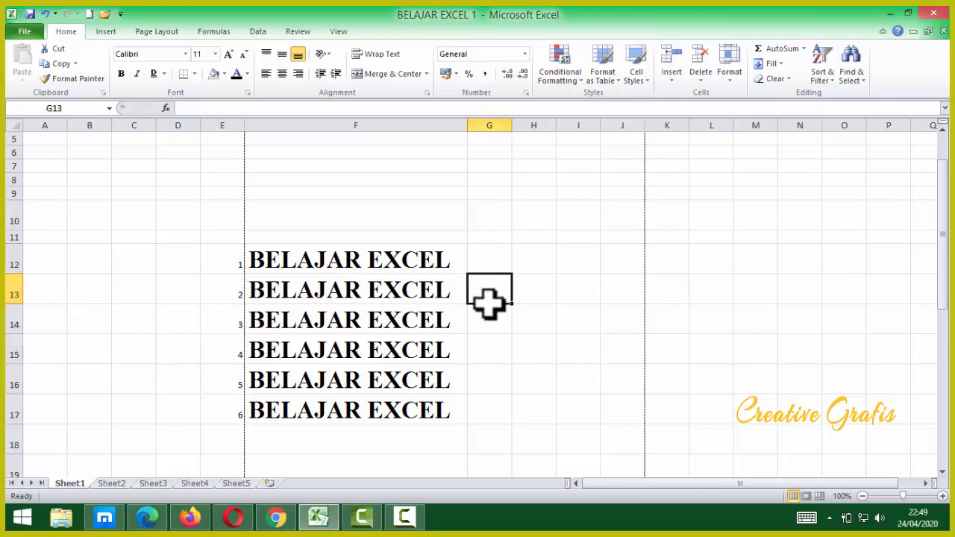
Clear the contents of the range D13:G18 and undo the clearing.
left_click(350, 278)
left_click(366, 325)
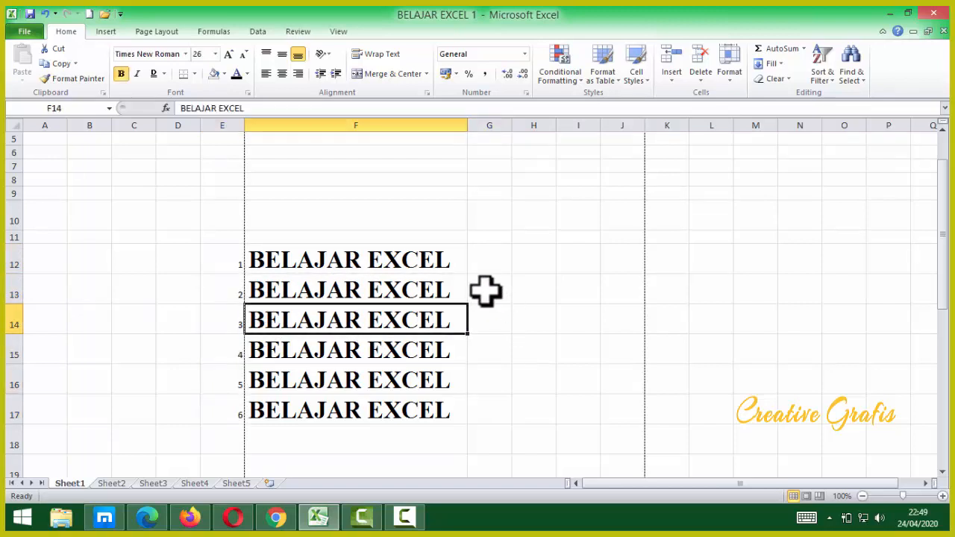
left_click_drag(187, 284, 477, 423)
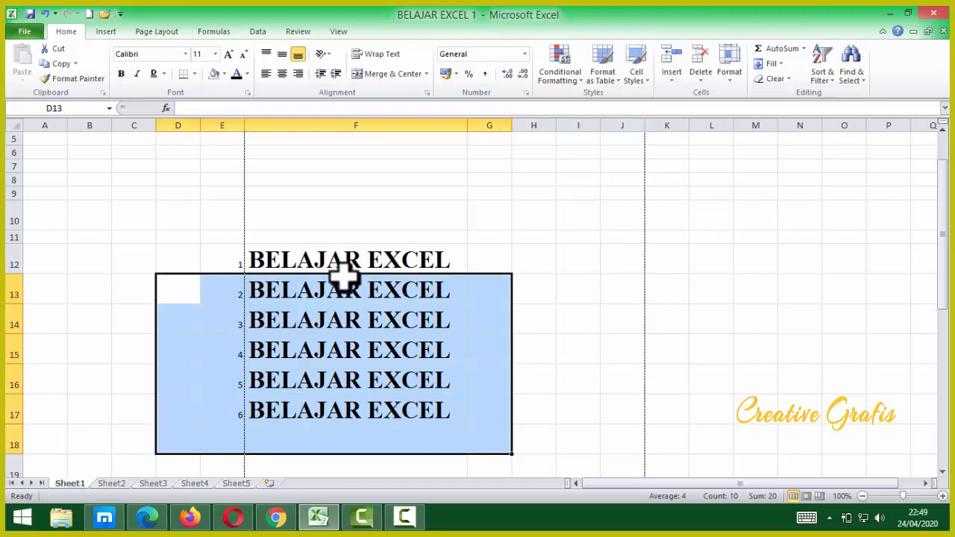
key("Delete")
left_click(352, 314)
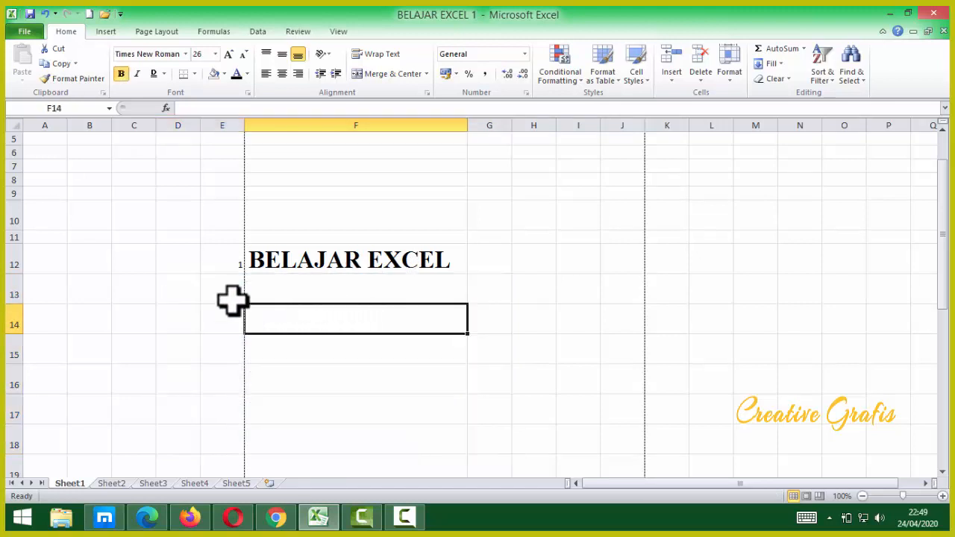
left_click(207, 298)
left_click_drag(207, 297, 449, 420)
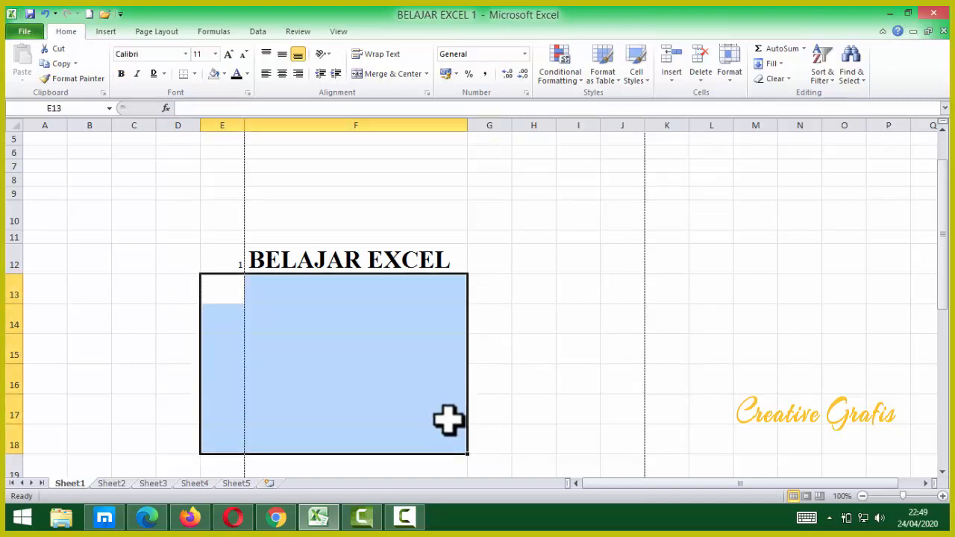
left_click(45, 14)
left_click(471, 249)
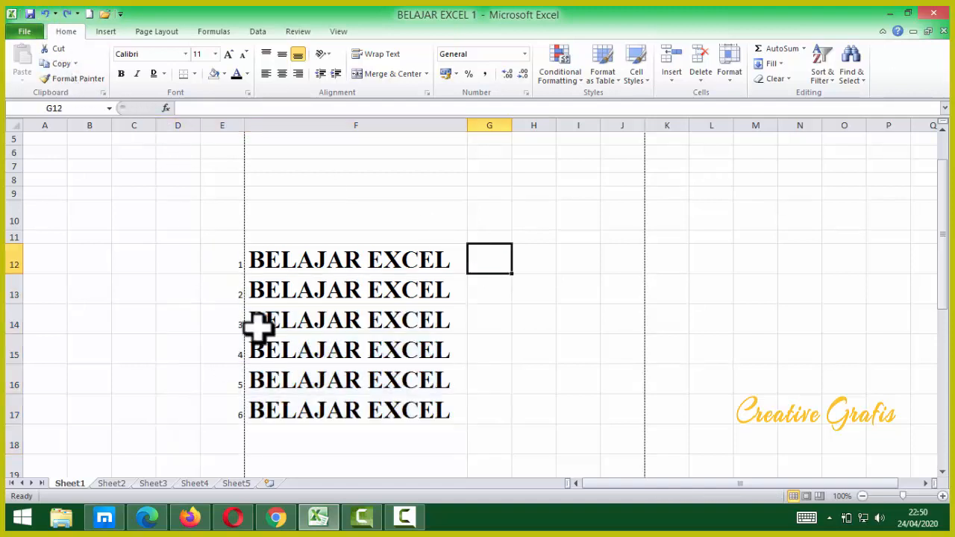
Delete cells E13:F13 with the Shift cells left option.
left_click(295, 293)
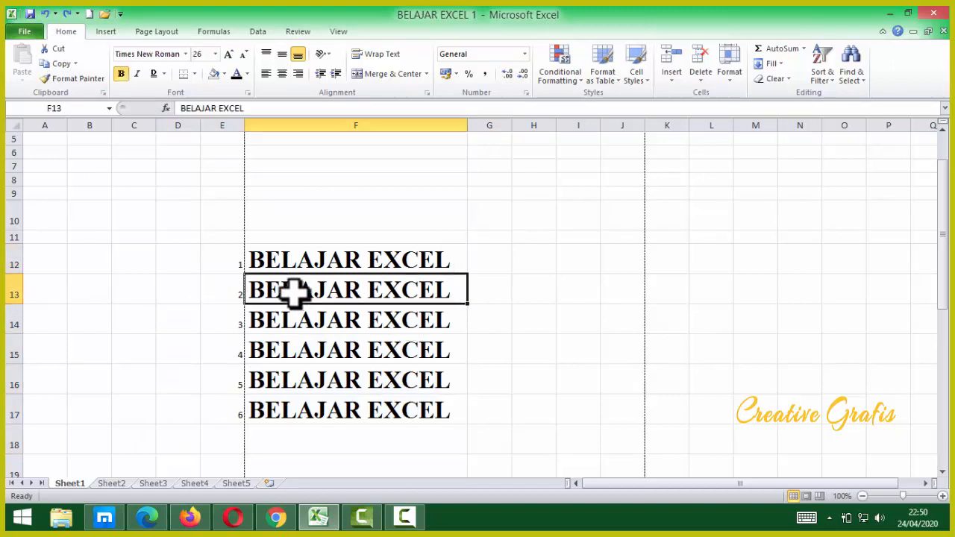
left_click(226, 296)
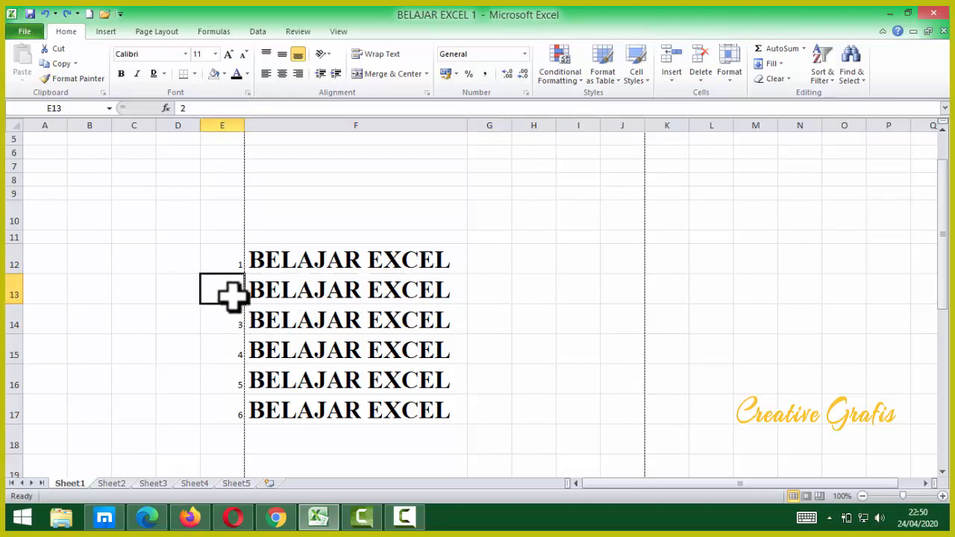
left_click_drag(226, 296, 308, 294)
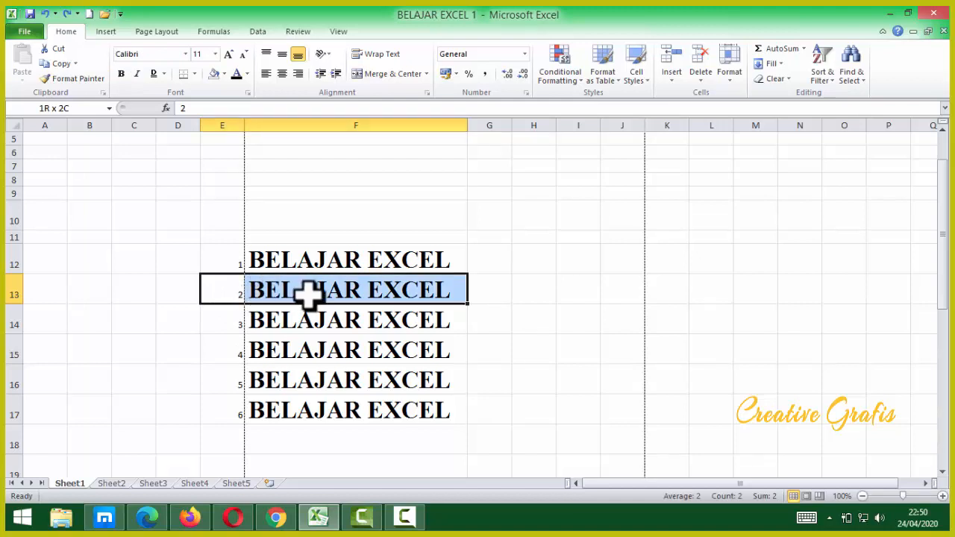
left_click(529, 290)
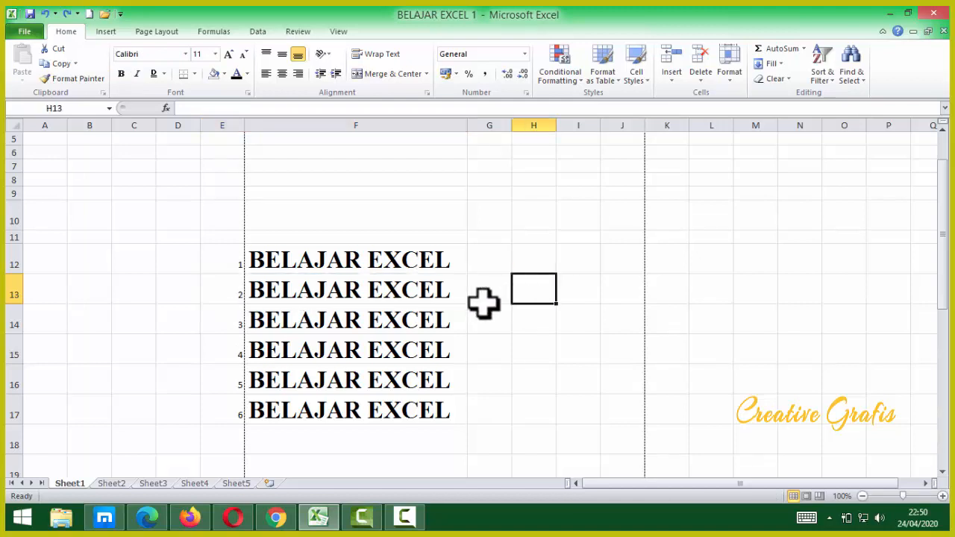
left_click(226, 290)
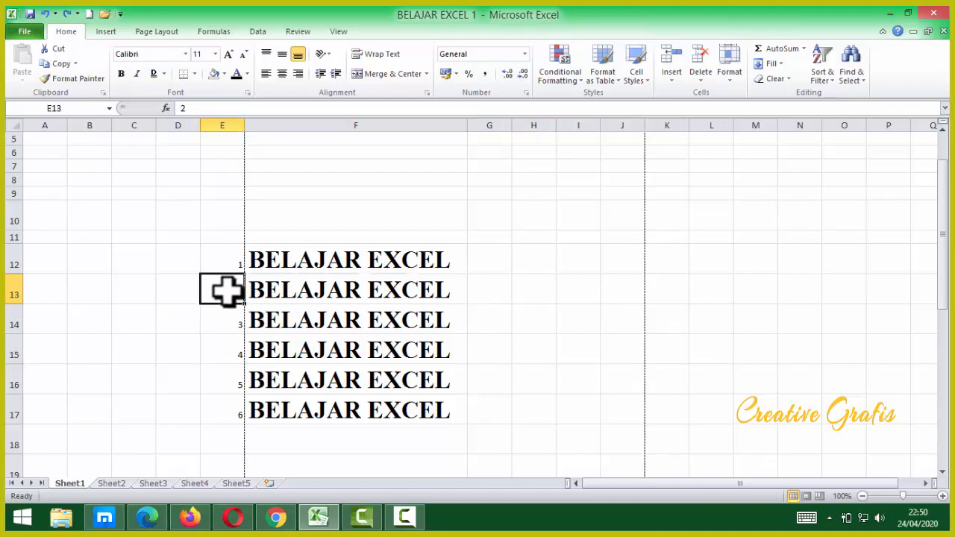
left_click_drag(234, 291, 348, 291)
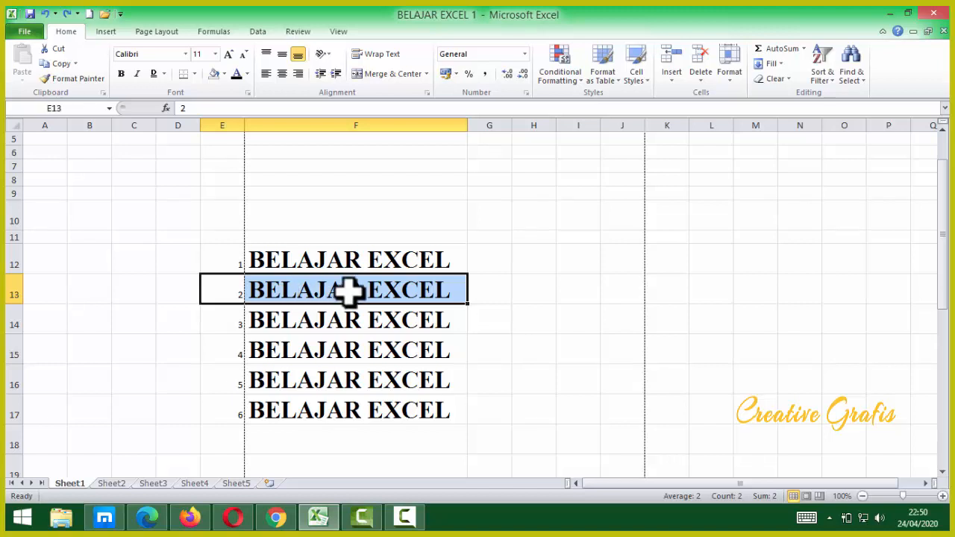
right_click(349, 290)
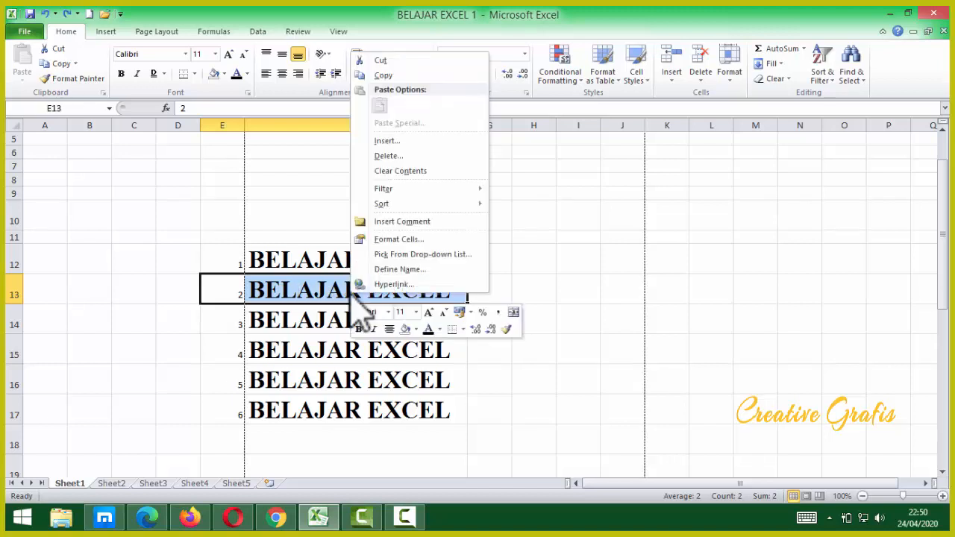
left_click(397, 158)
left_click_drag(388, 111, 553, 199)
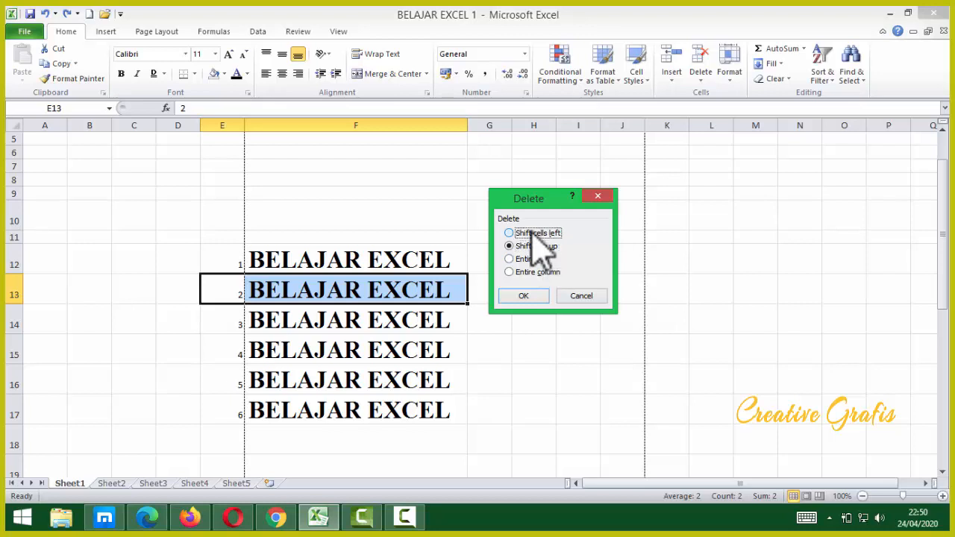
left_click(543, 232)
left_click(531, 297)
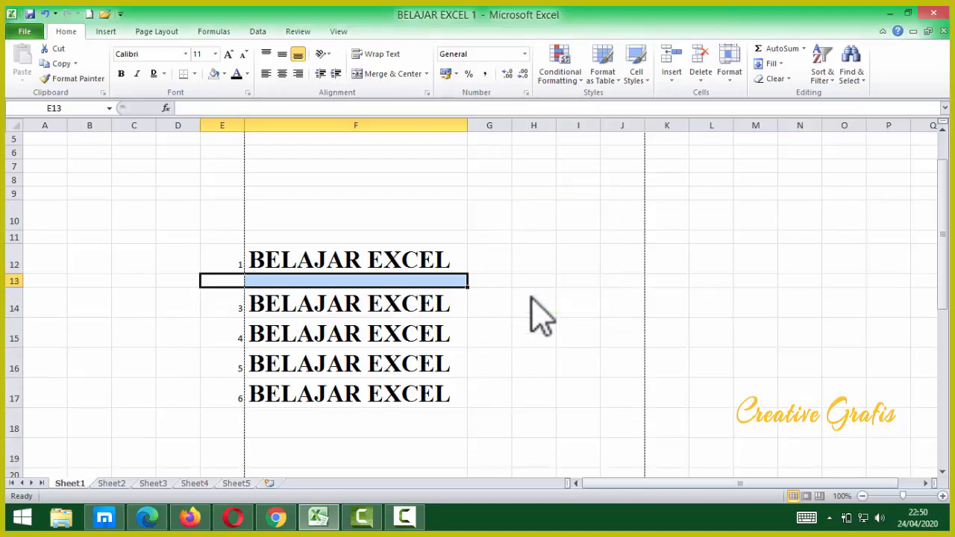
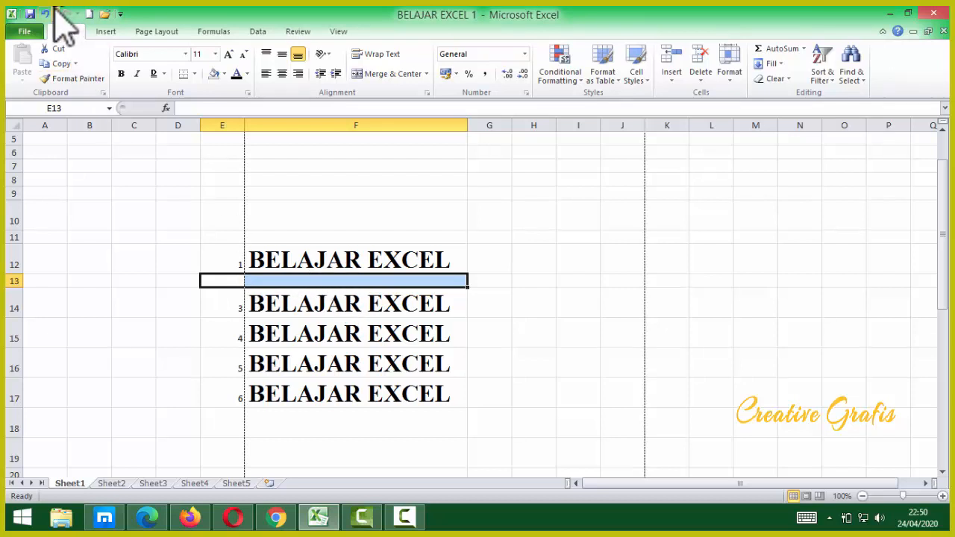
Undo the deletion of cells E13:F13.
left_click(46, 14)
left_click(304, 381)
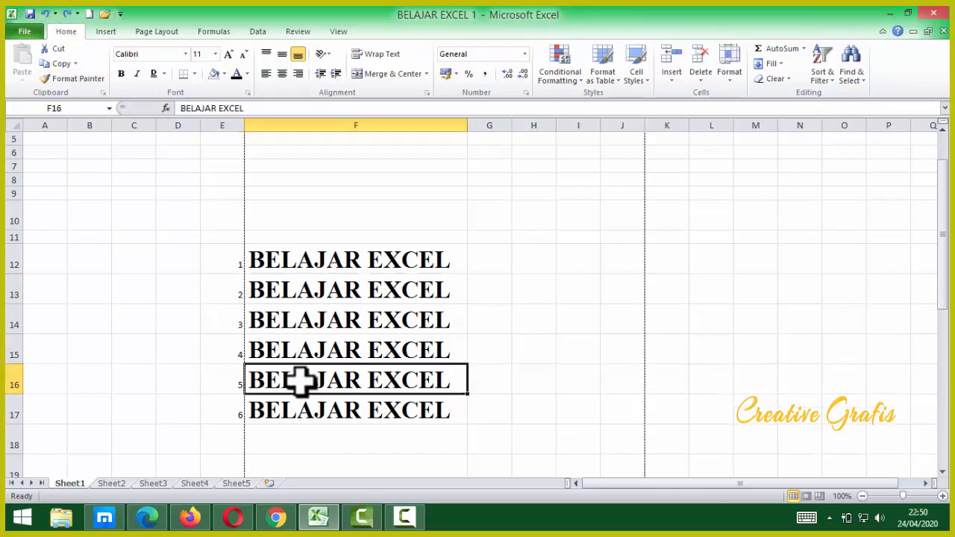
Fill cells H13 and D13 with light green from the standard colors.
left_click(534, 290)
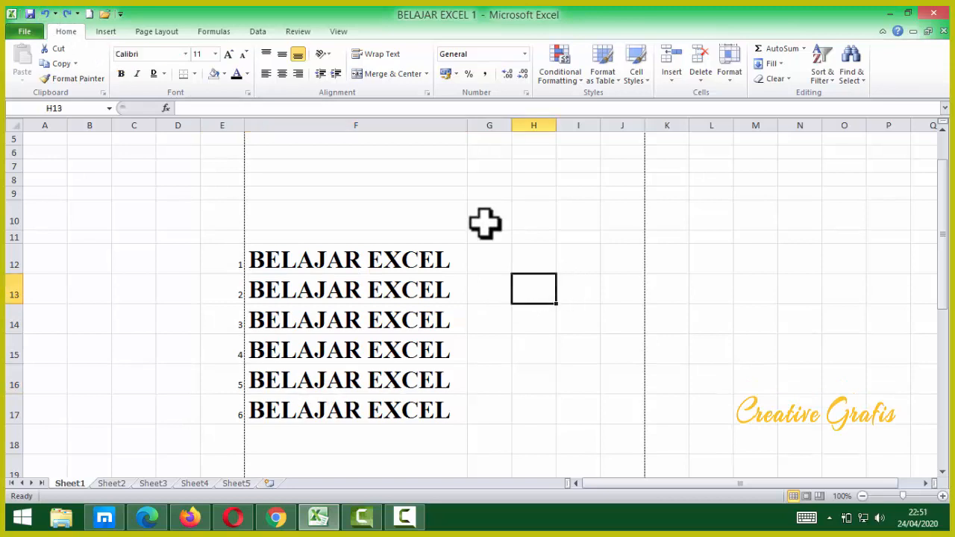
left_click(226, 74)
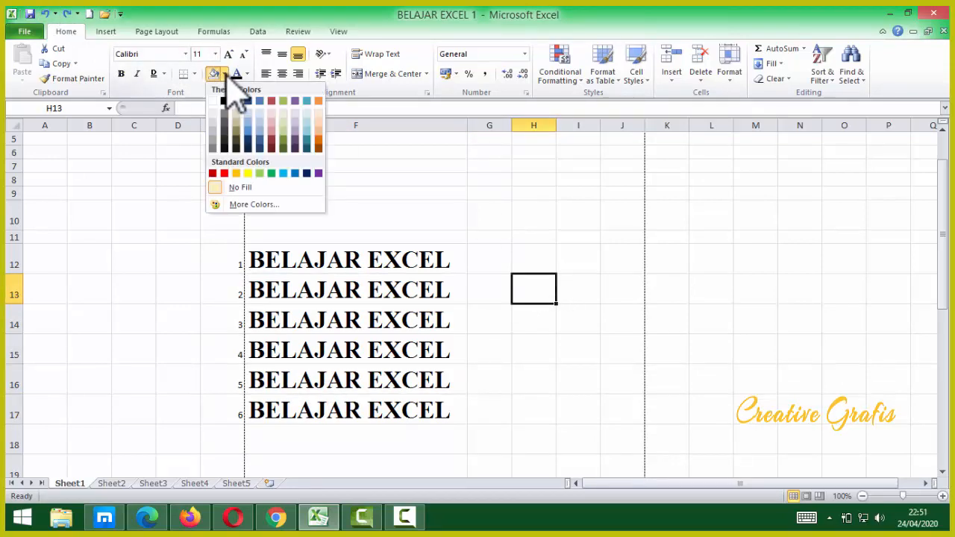
left_click(259, 173)
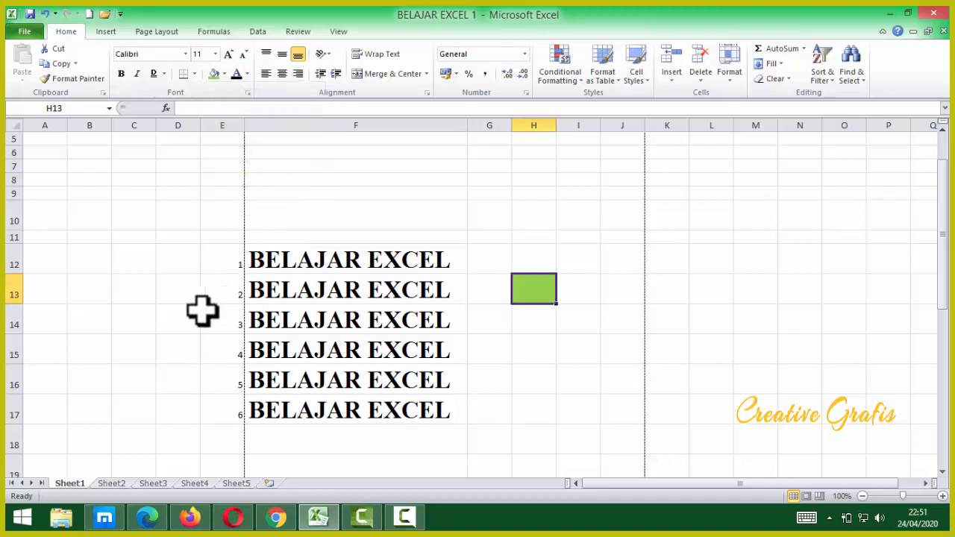
left_click(170, 291)
left_click(214, 75)
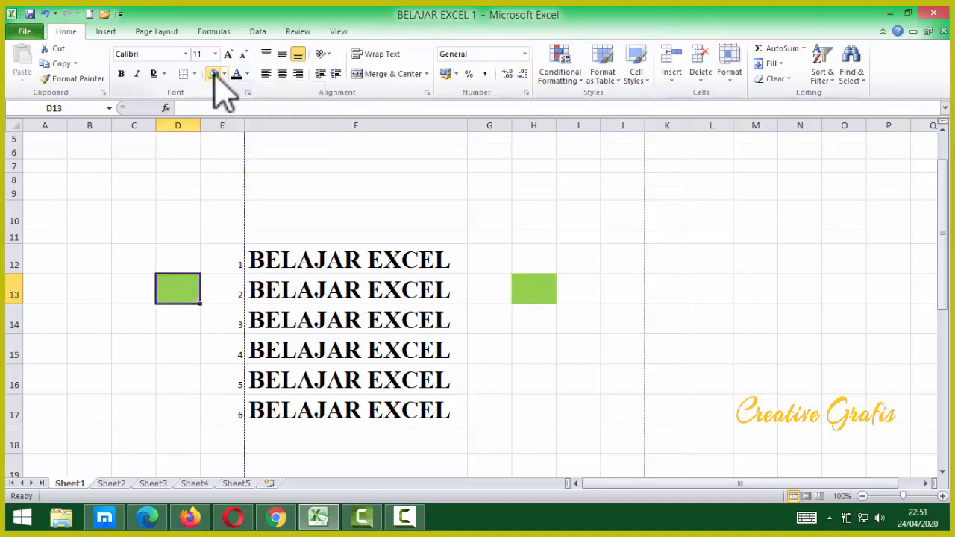
Fill cells F10 and F19, above and below the BELAJAR EXCEL list, with orange from the standard colors.
left_click(330, 213)
left_click(335, 194)
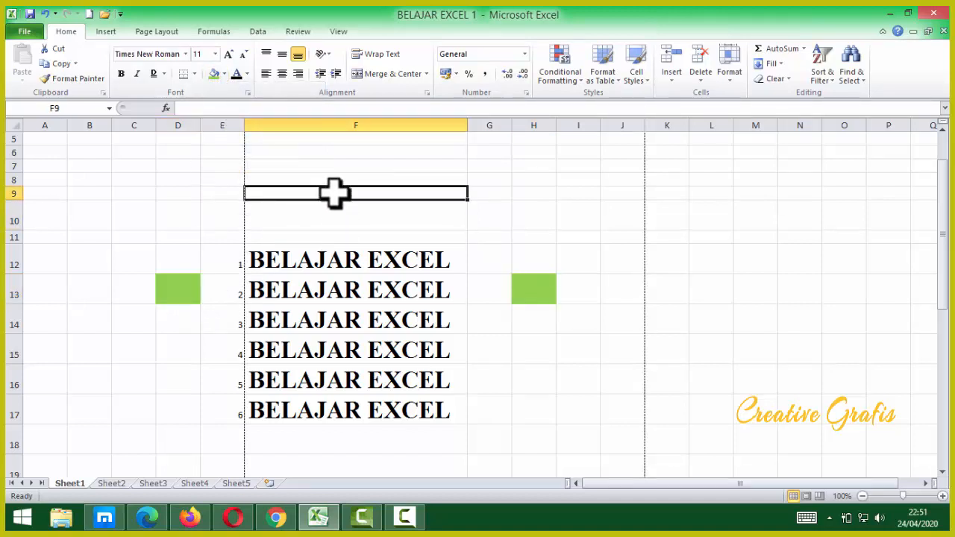
left_click(331, 221)
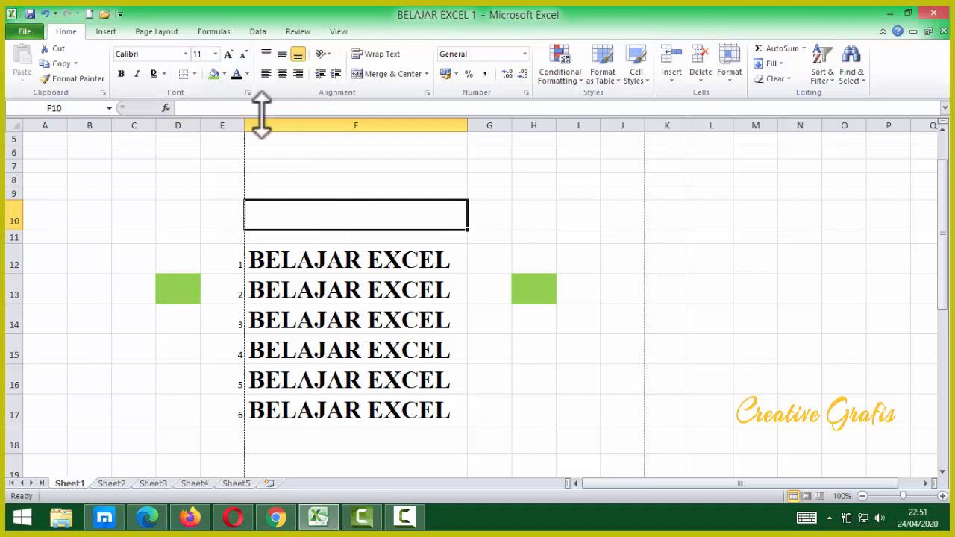
left_click(223, 74)
left_click(236, 173)
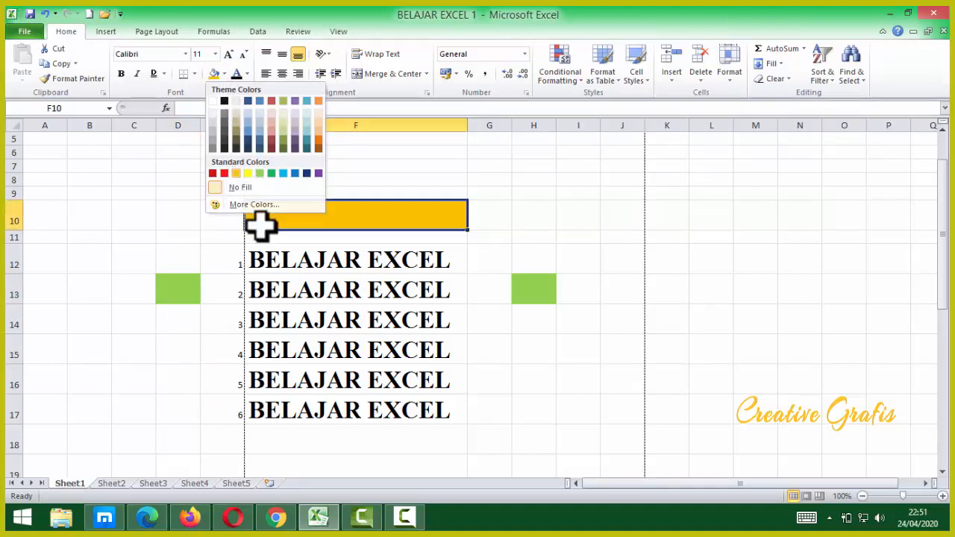
left_click(311, 458)
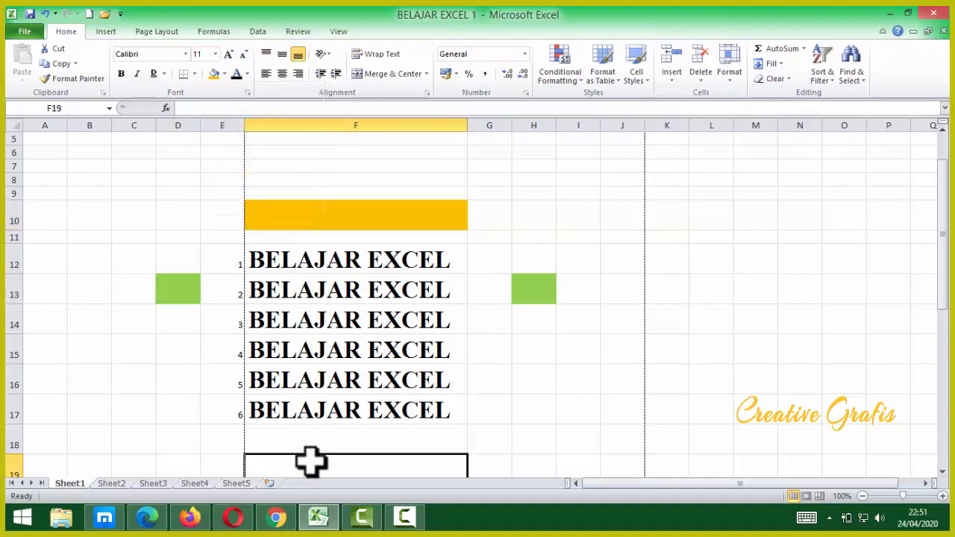
left_click(214, 74)
left_click(578, 349)
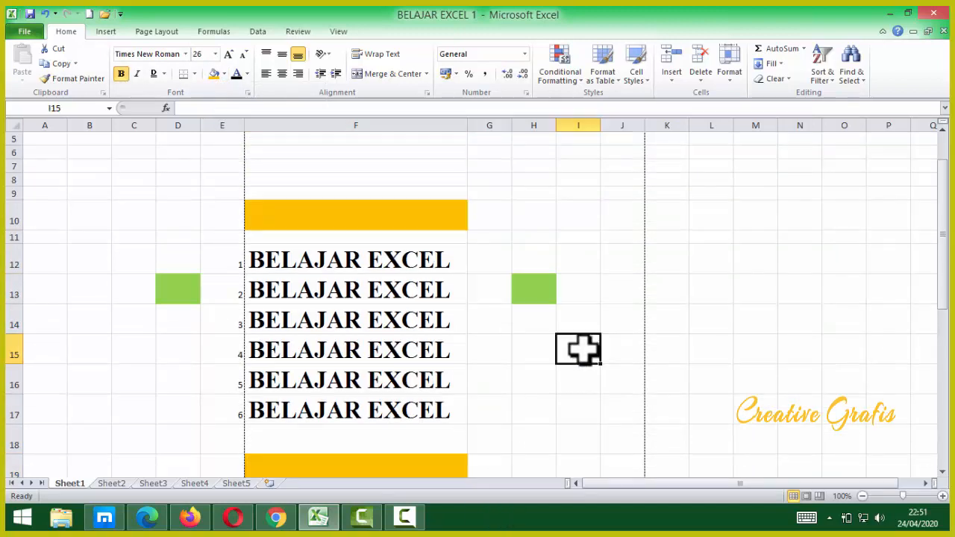
left_click_drag(941, 271, 941, 287)
left_click(533, 382)
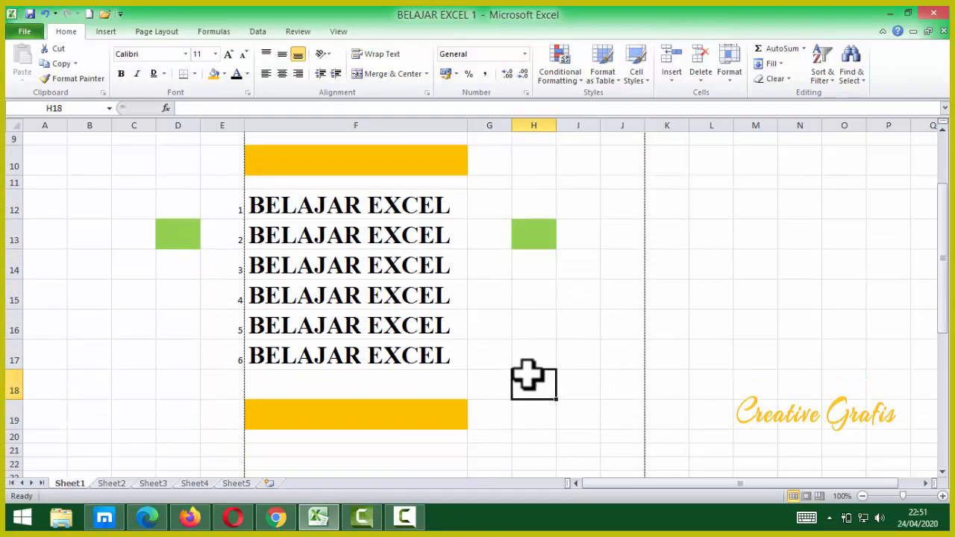
Delete cells E13:F13 between the green cells with the Shift cells left option.
left_click(232, 237)
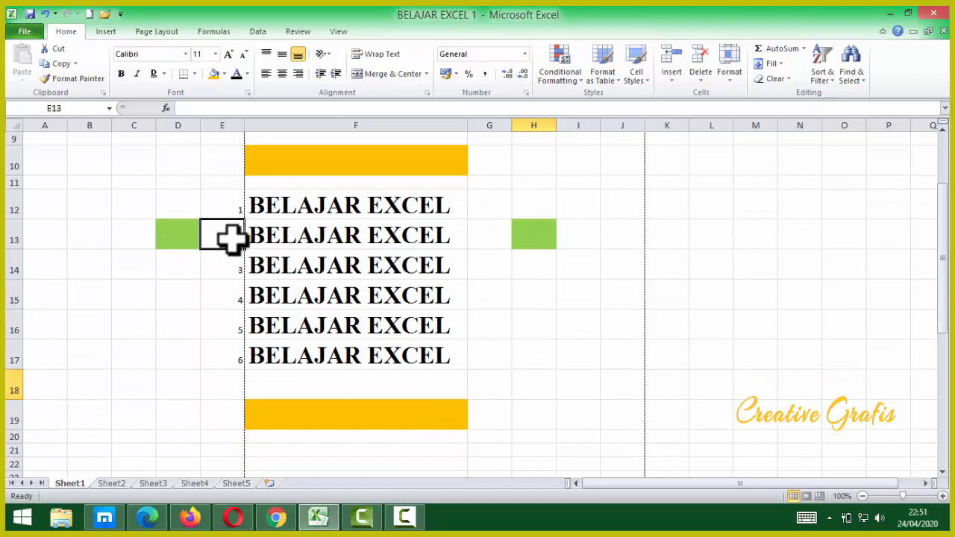
left_click_drag(231, 237, 287, 244)
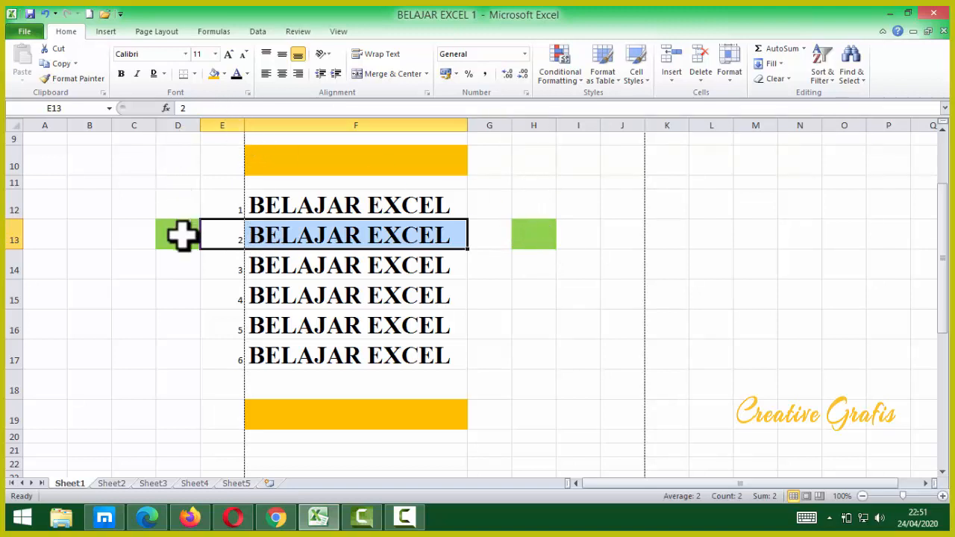
right_click(309, 231)
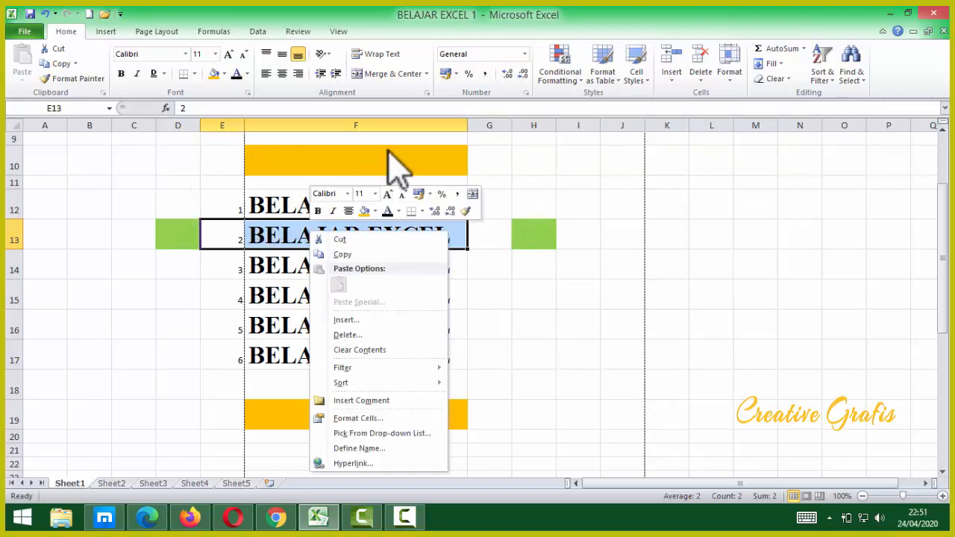
left_click(348, 338)
left_click(337, 311)
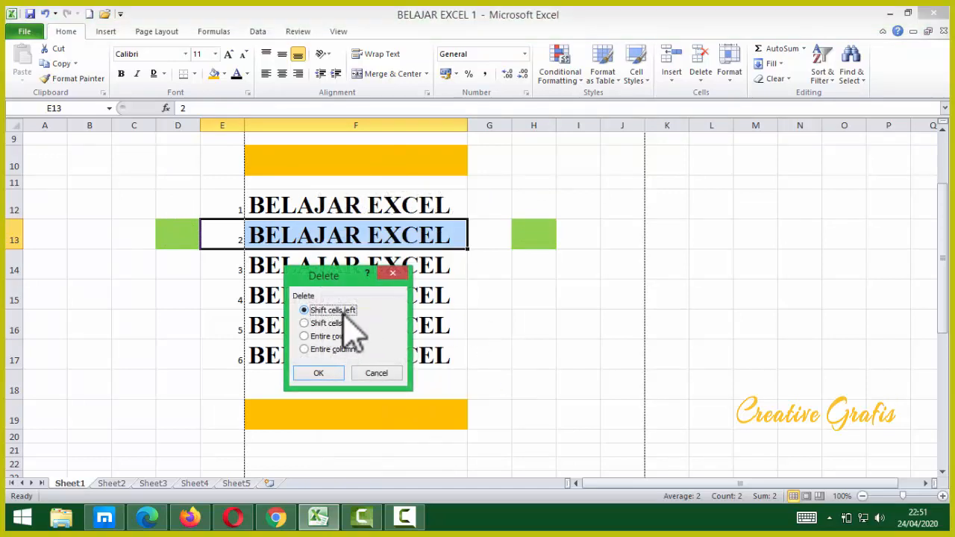
left_click(319, 375)
left_click(501, 305)
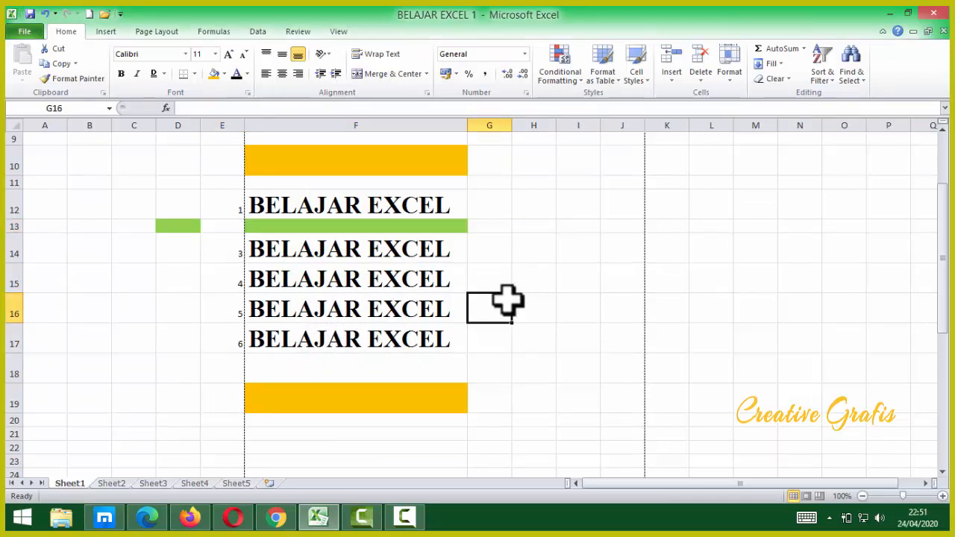
Check cells F13 and H13 for the effect of shifting left, and undo the cell deletion.
left_click(420, 227)
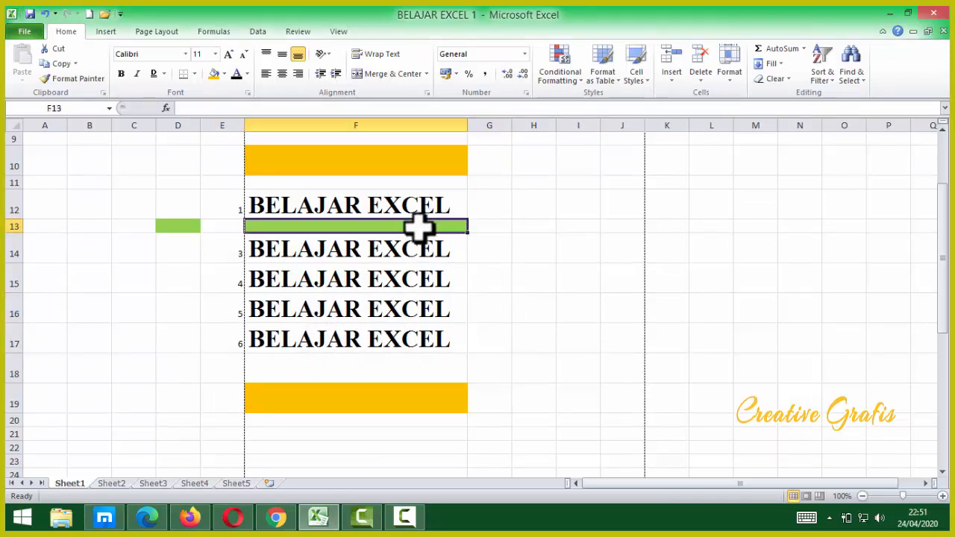
left_click(530, 226)
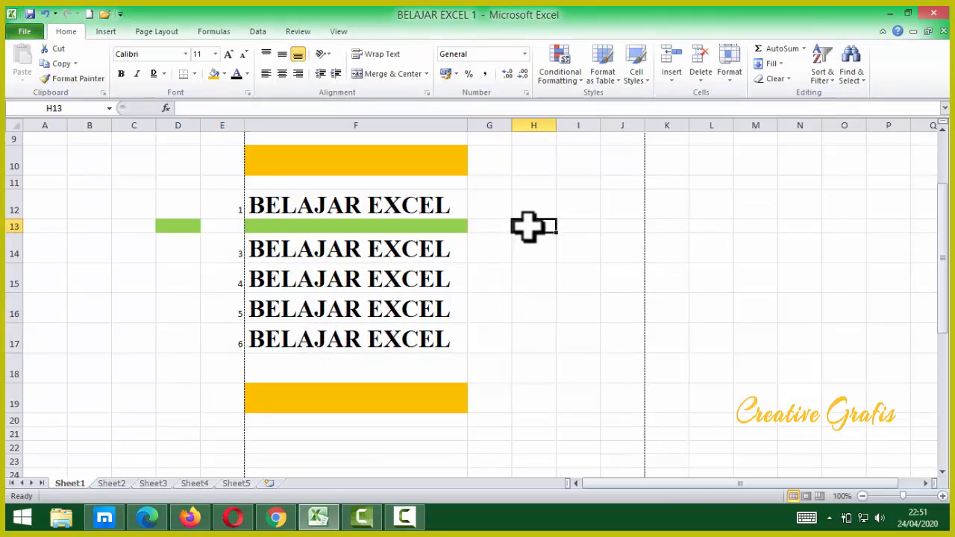
left_click(410, 225)
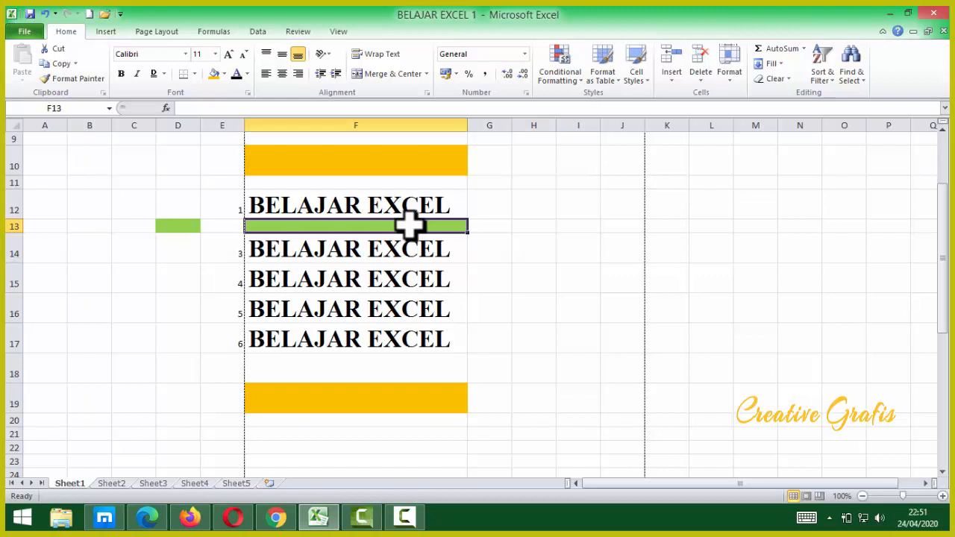
left_click_drag(232, 230, 380, 231)
left_click(533, 226)
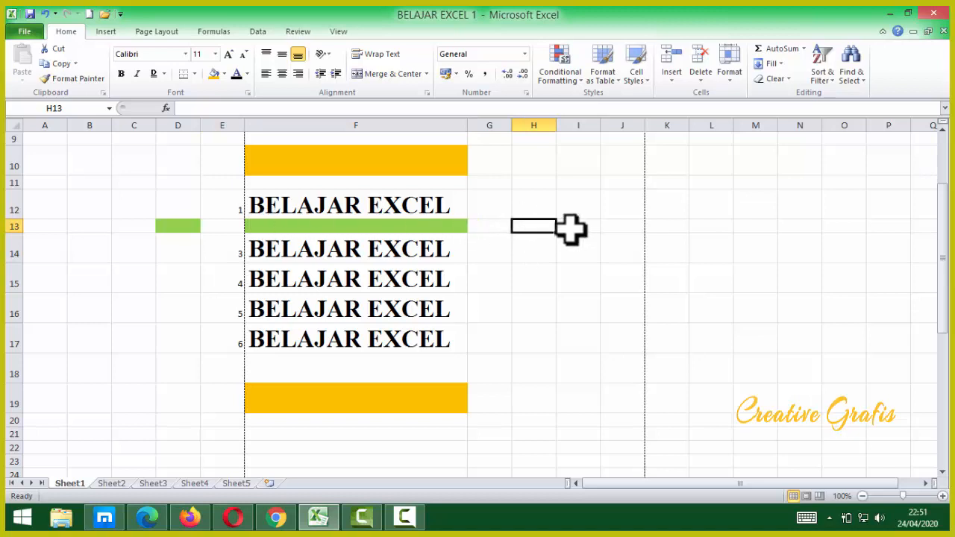
left_click_drag(570, 230, 356, 228)
left_click(339, 228)
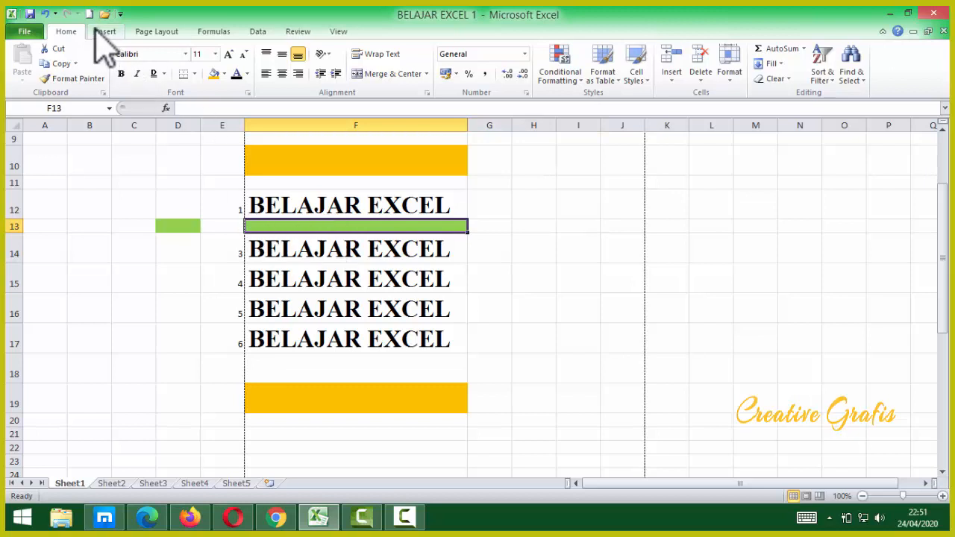
left_click(44, 13)
left_click(586, 328)
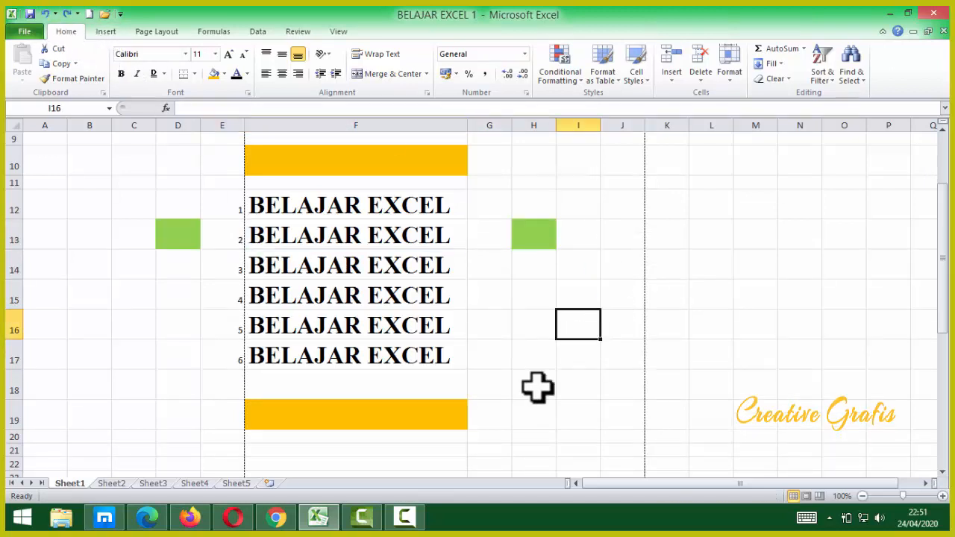
Delete cell F13 with the Shift cells up option.
left_click(306, 233)
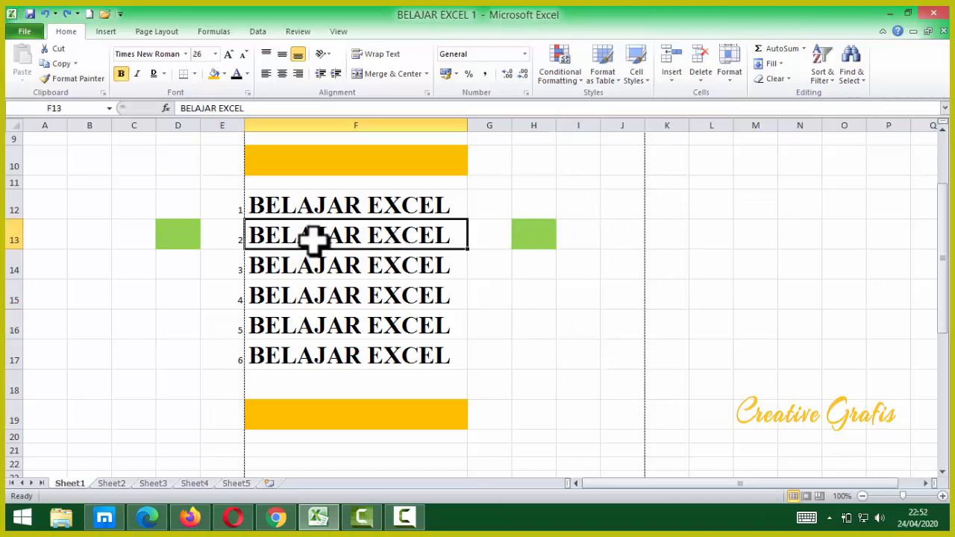
right_click(357, 239)
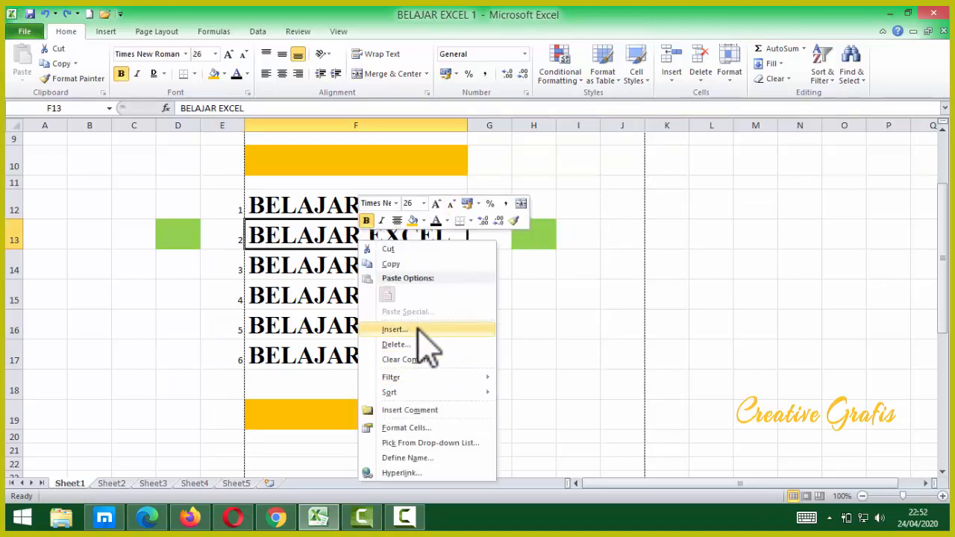
left_click(396, 344)
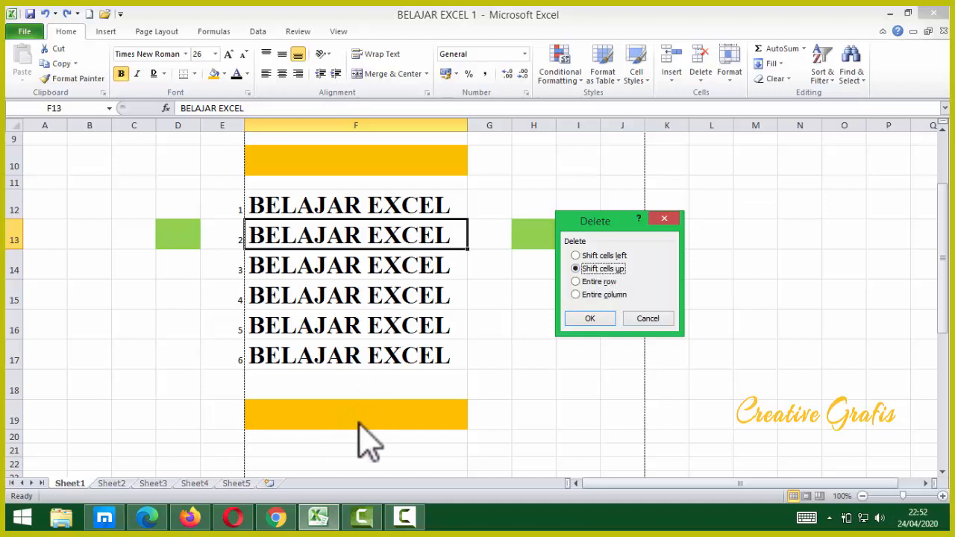
left_click(604, 321)
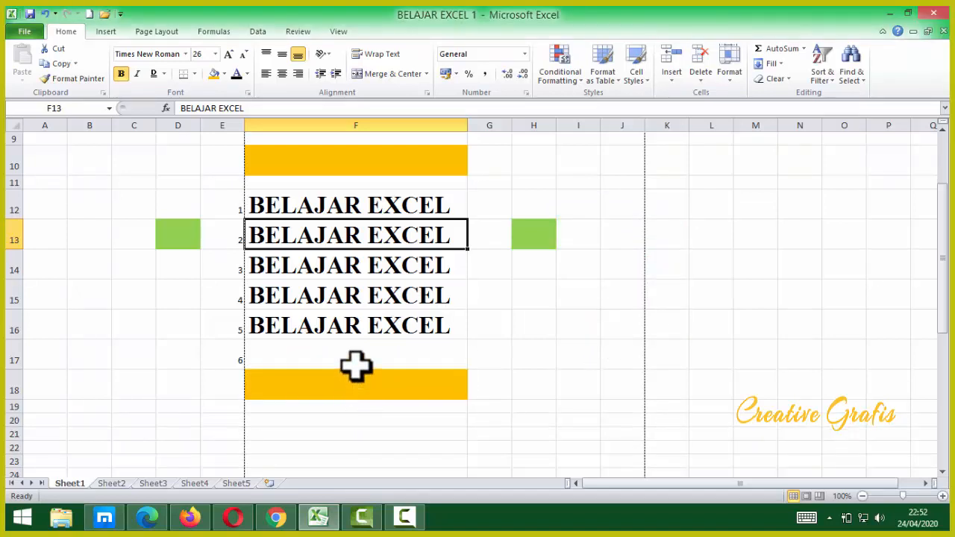
Clear the text in the orange cell F18, and undo both that clearing and the deletion of F13.
left_click(337, 379)
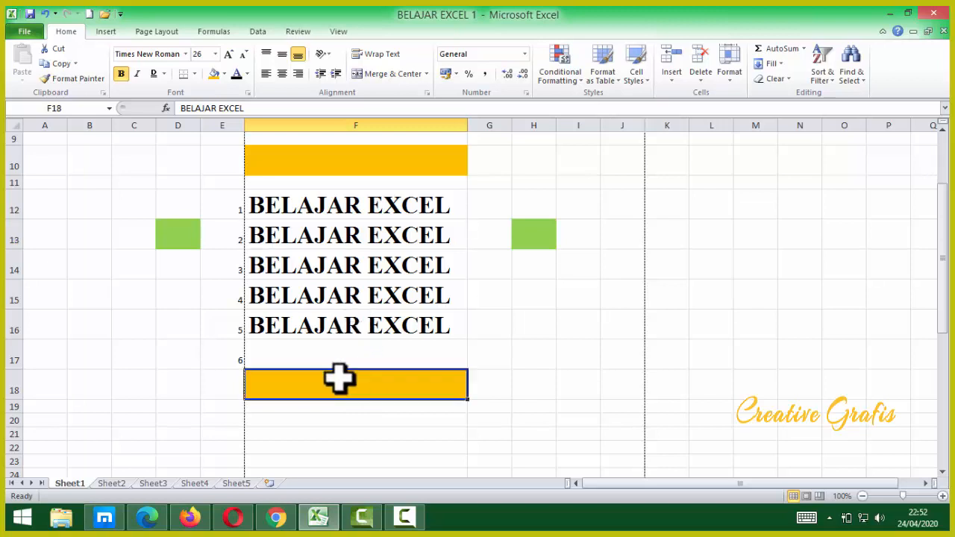
left_click(335, 359)
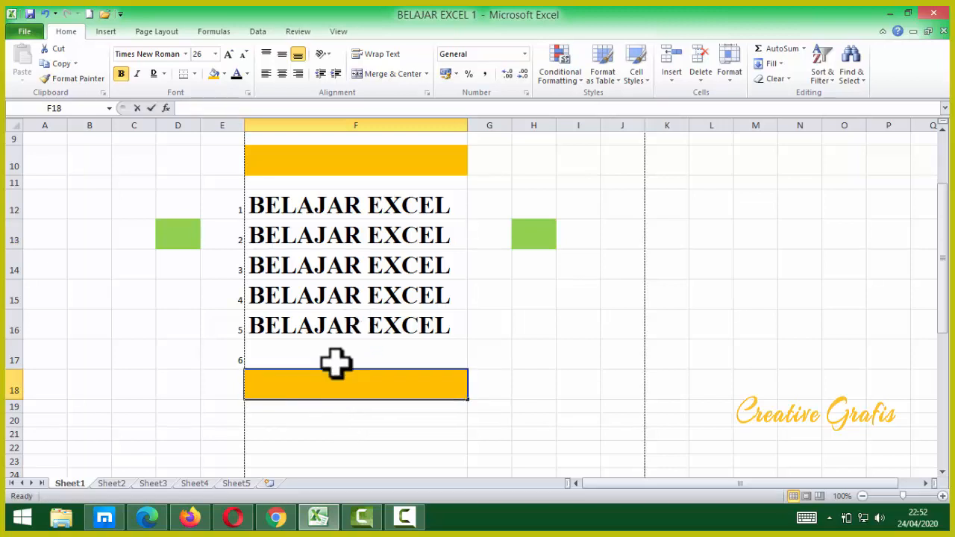
left_click(345, 322)
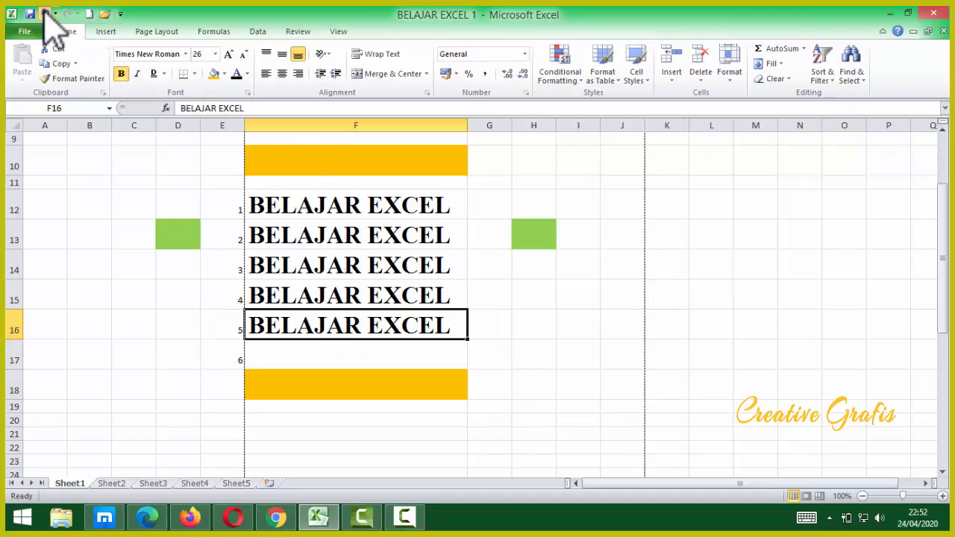
left_click(45, 13)
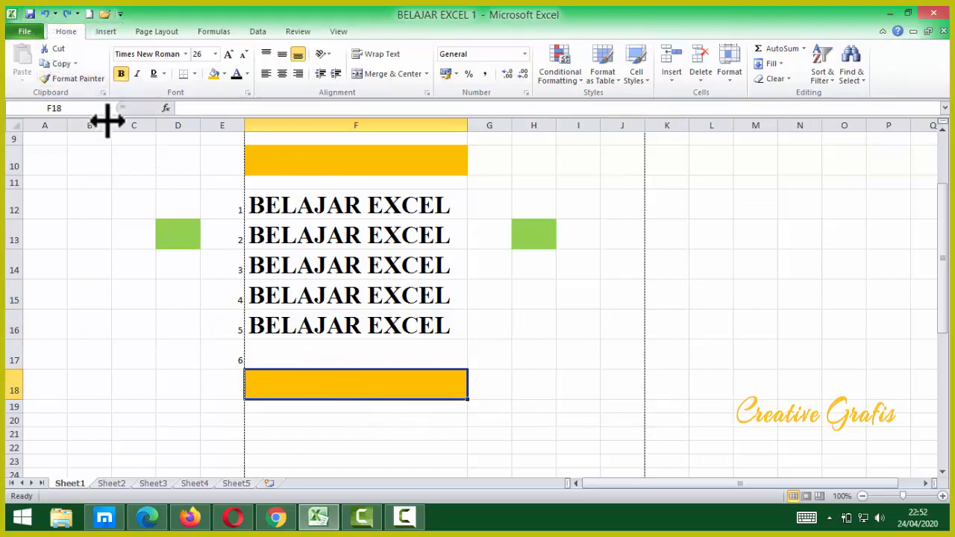
left_click(45, 14)
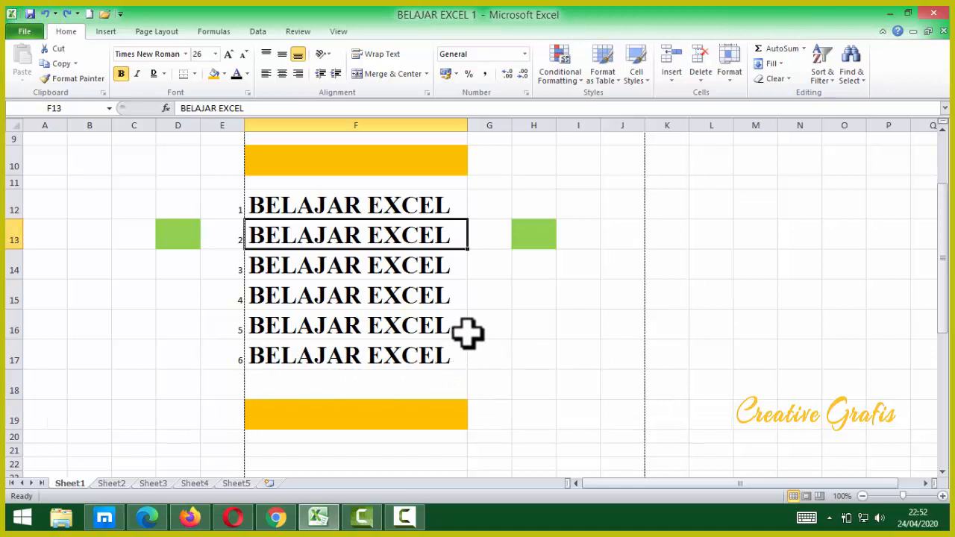
left_click(515, 269)
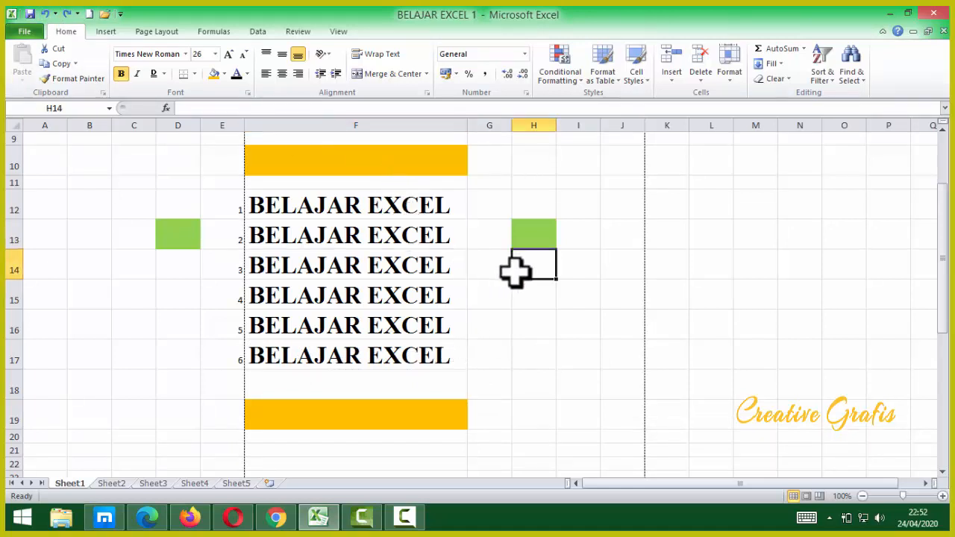
Delete the row containing cell F13 with the Entire row option.
left_click(333, 234)
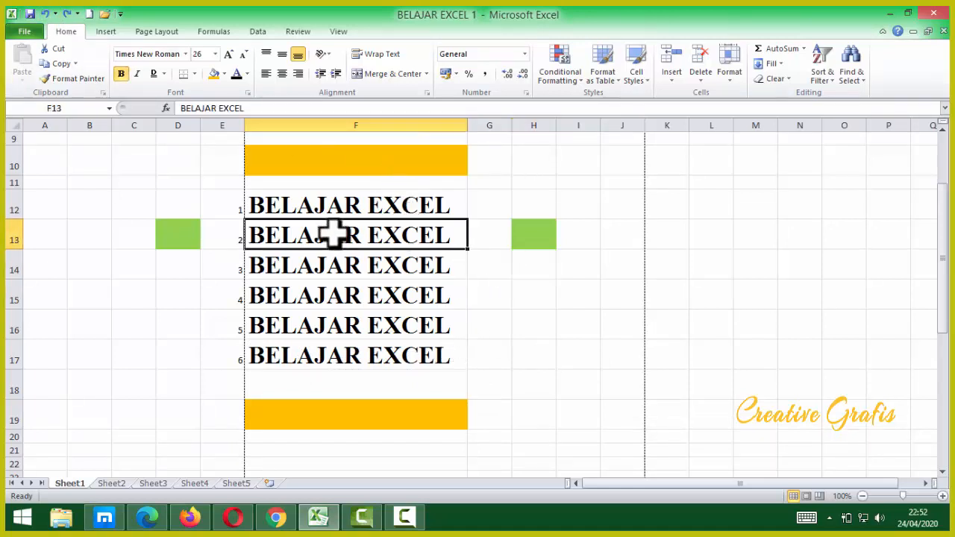
right_click(333, 234)
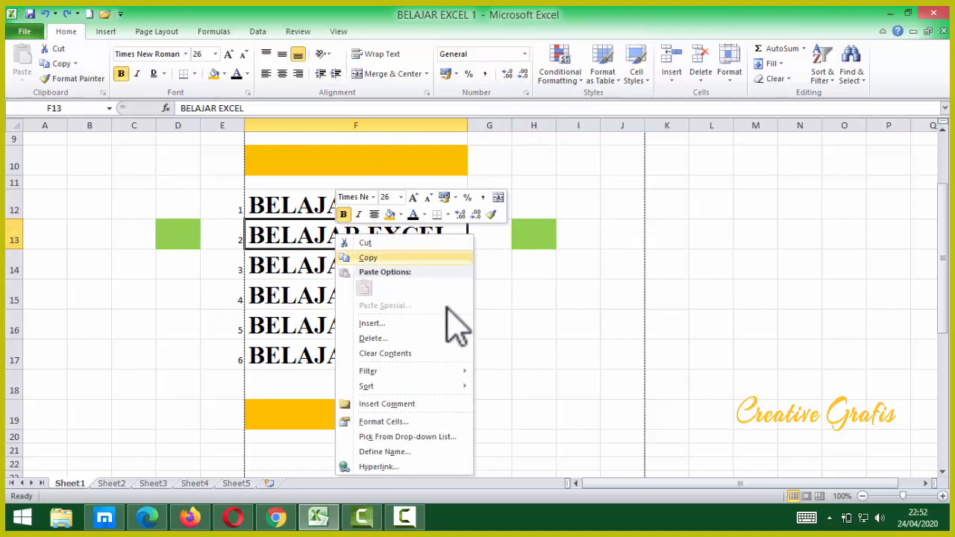
left_click(373, 338)
left_click_drag(371, 282, 686, 191)
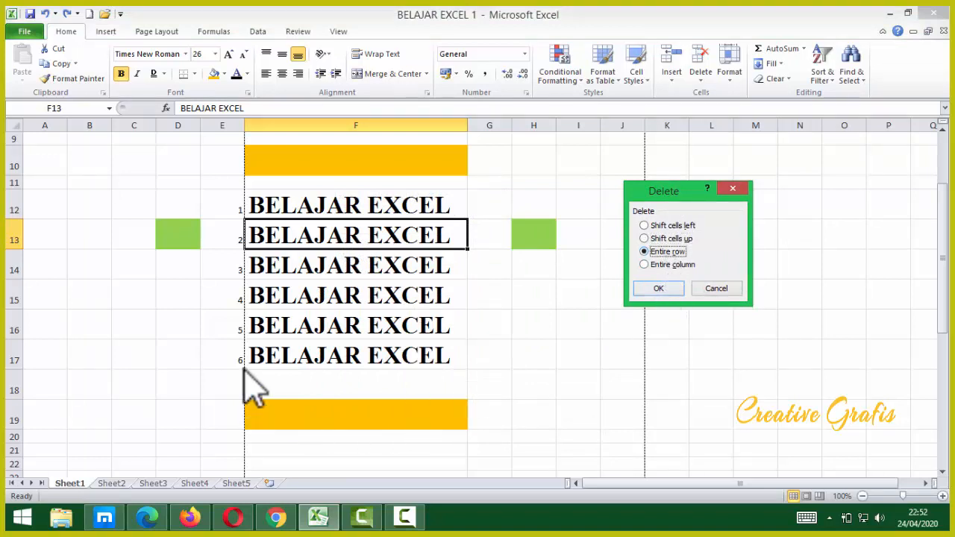
left_click(647, 289)
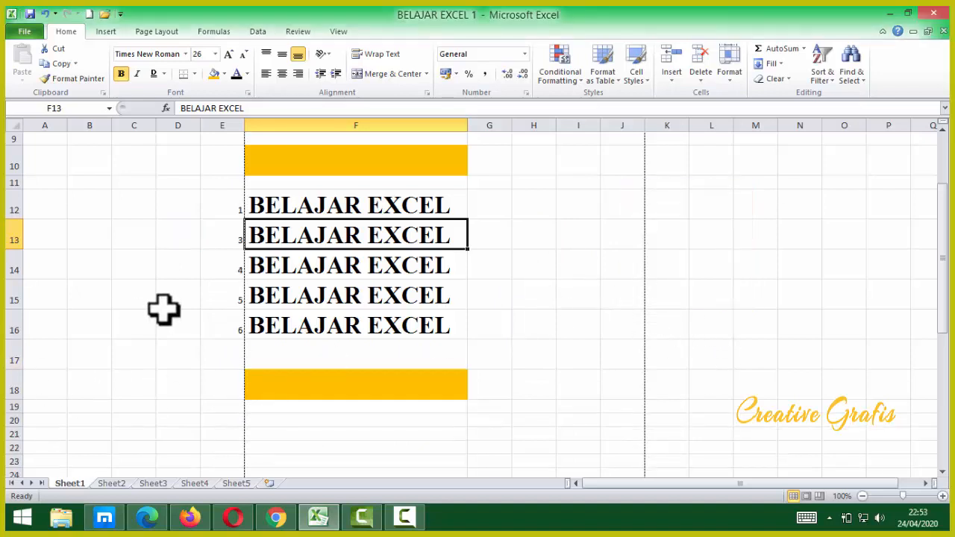
Highlight row 13 to check the effect of the row deletion, and undo that deletion.
left_click(11, 240)
left_click_drag(8, 239, 214, 235)
left_click_drag(773, 235, 772, 235)
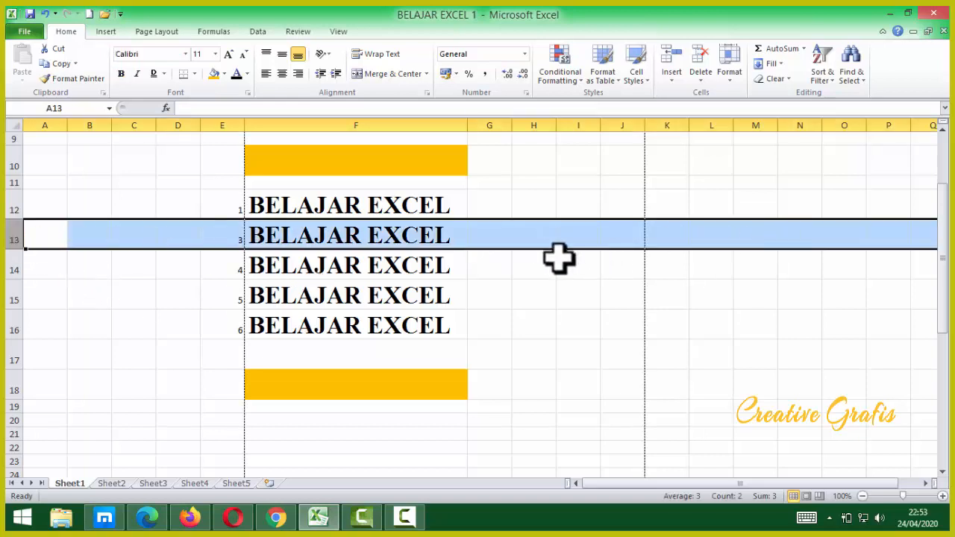
left_click(44, 13)
left_click(525, 319)
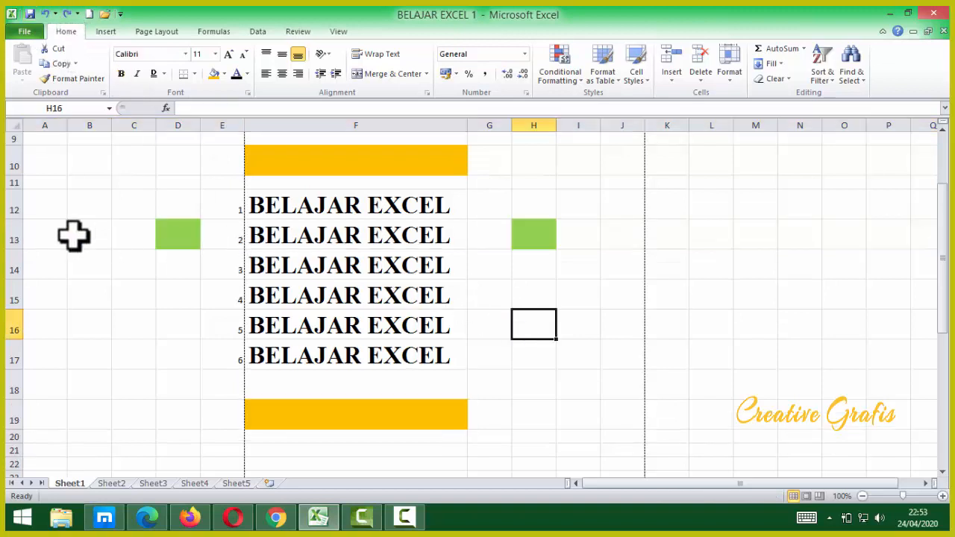
Highlight row 13 and the block of rows 14 to 19 to examine which rows an entire-row deletion affects.
left_click(9, 239)
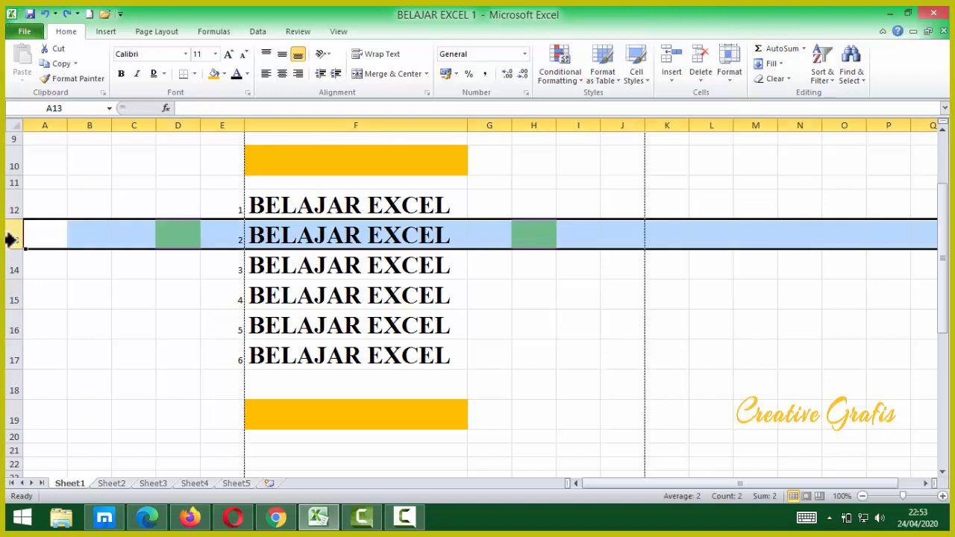
left_click_drag(586, 238, 584, 215)
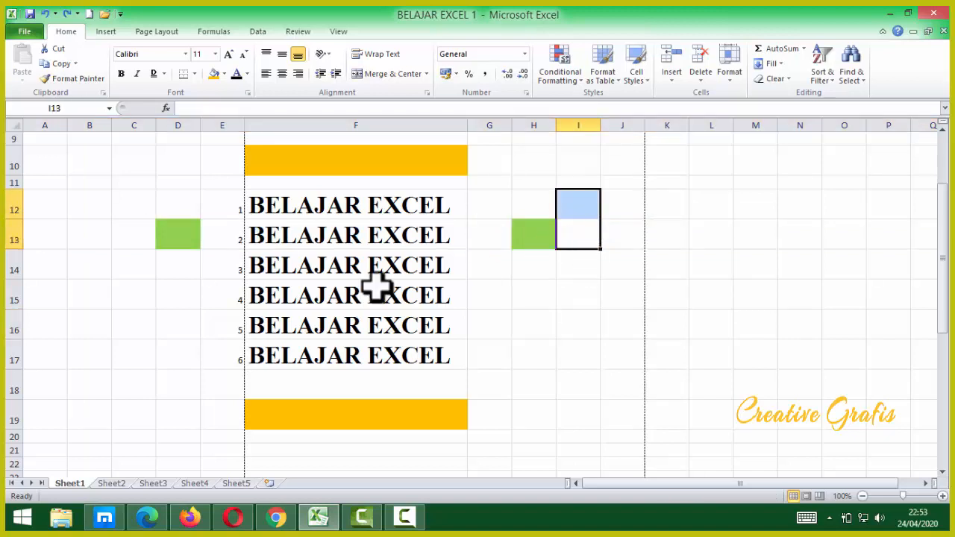
left_click(9, 269)
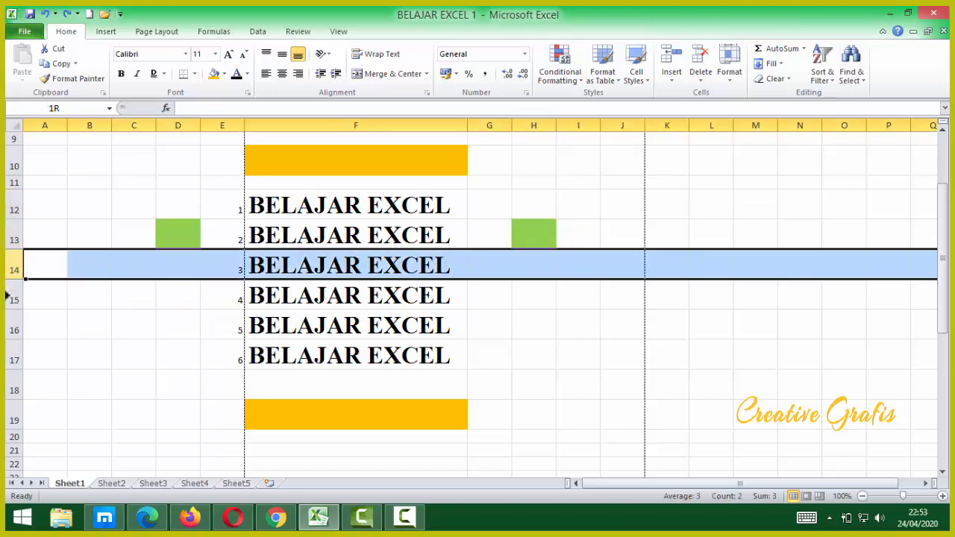
left_click_drag(6, 296, 9, 418)
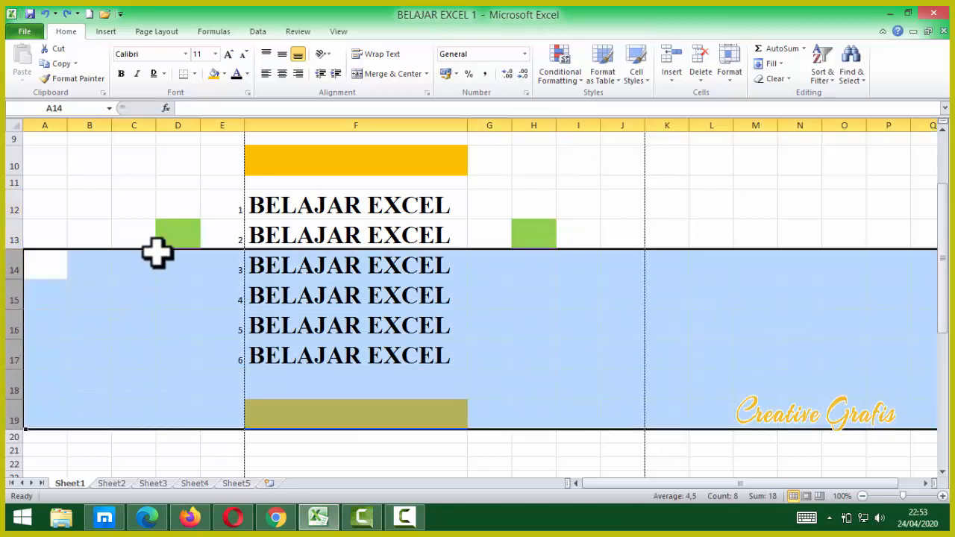
left_click(145, 343)
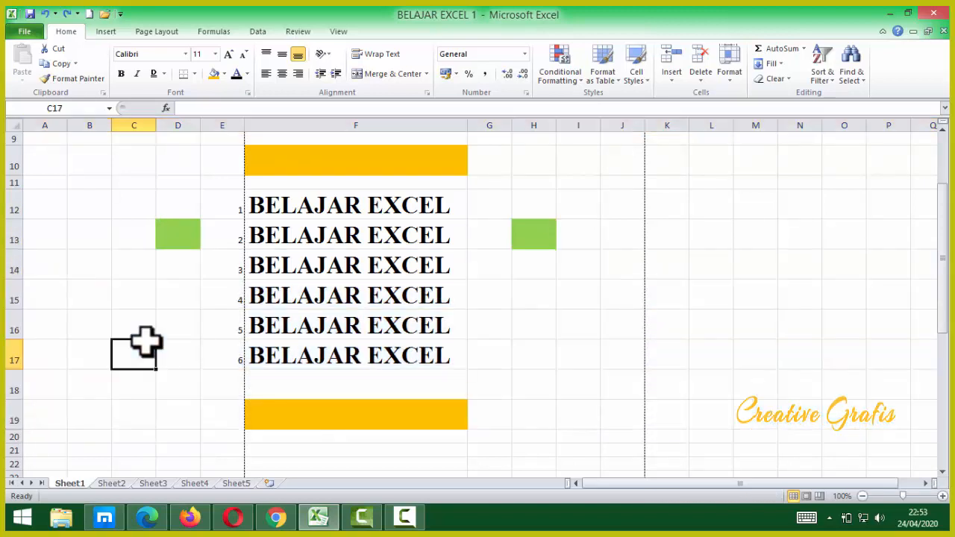
left_click_drag(53, 266, 621, 422)
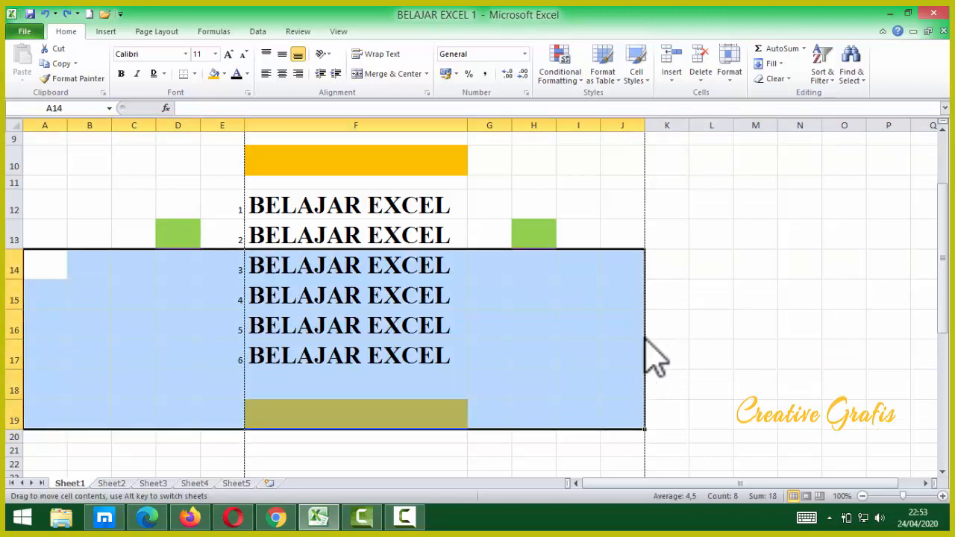
left_click_drag(646, 340, 650, 311)
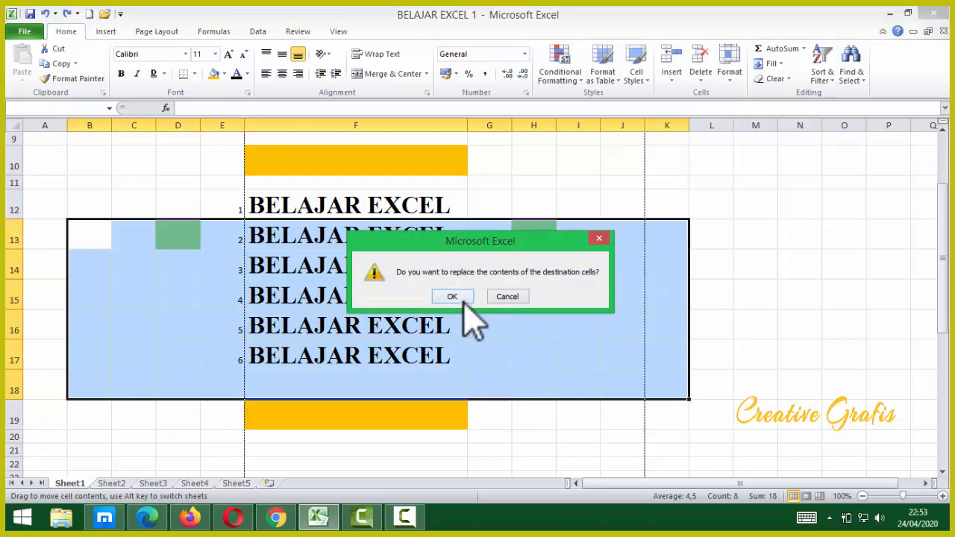
left_click(507, 297)
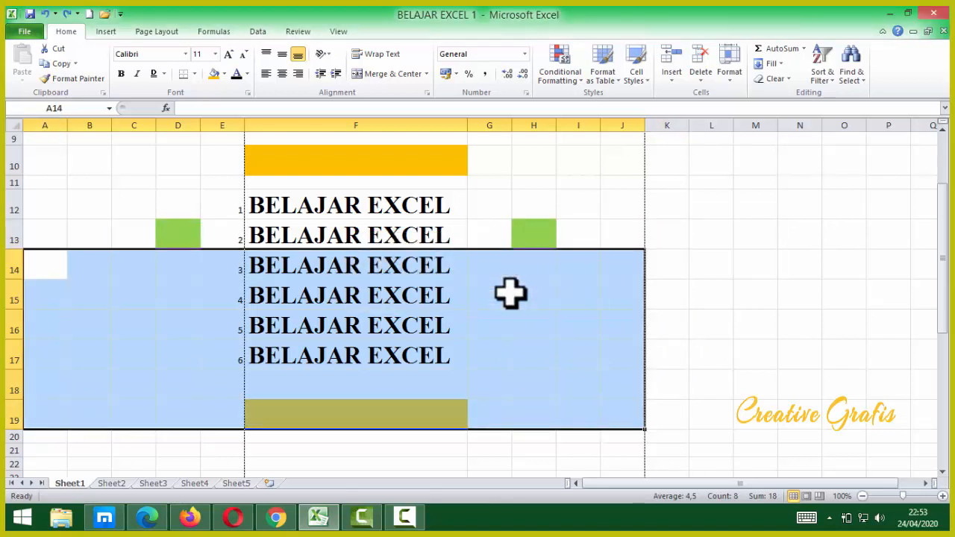
left_click(533, 355)
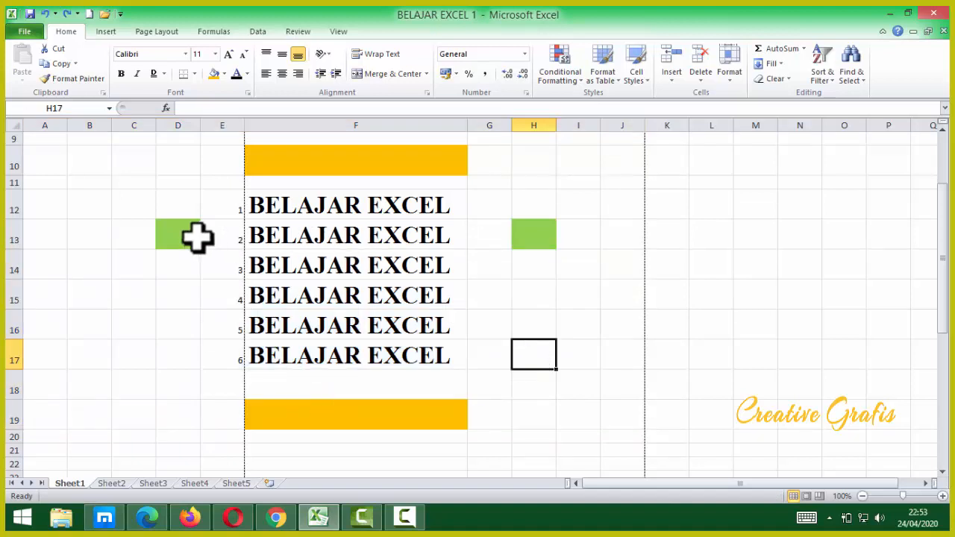
Delete the column containing cell F13 with the Entire column option, and undo that deletion.
left_click(346, 234)
right_click(346, 233)
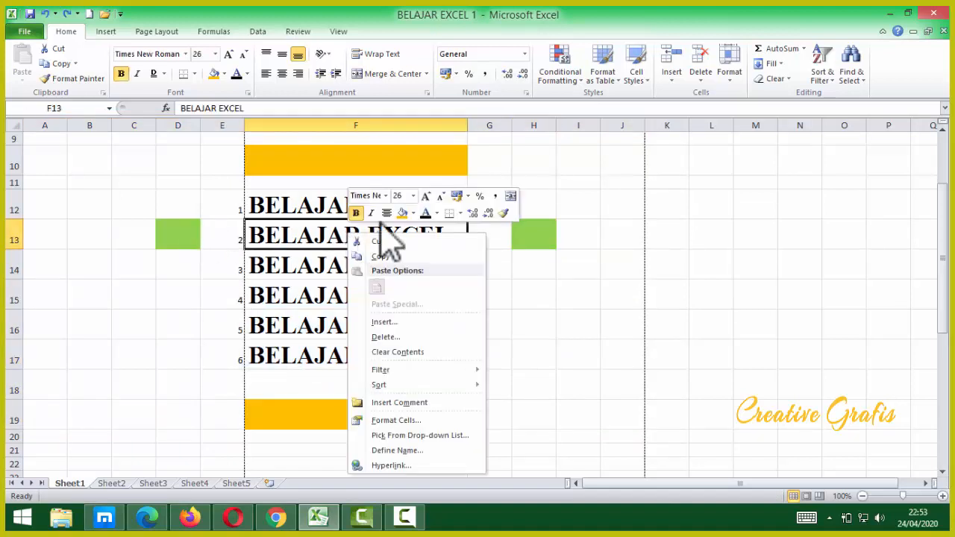
left_click(360, 338)
left_click_drag(413, 278, 741, 205)
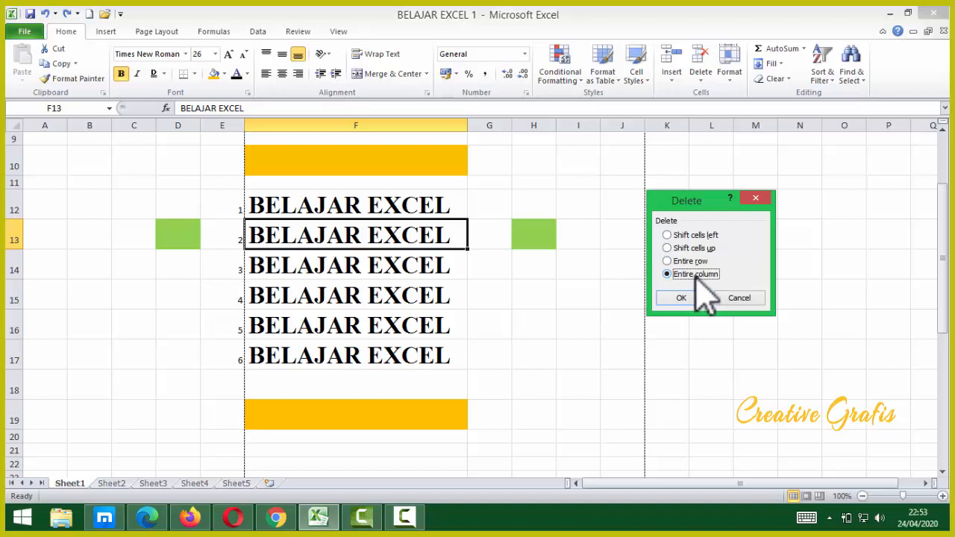
left_click(682, 298)
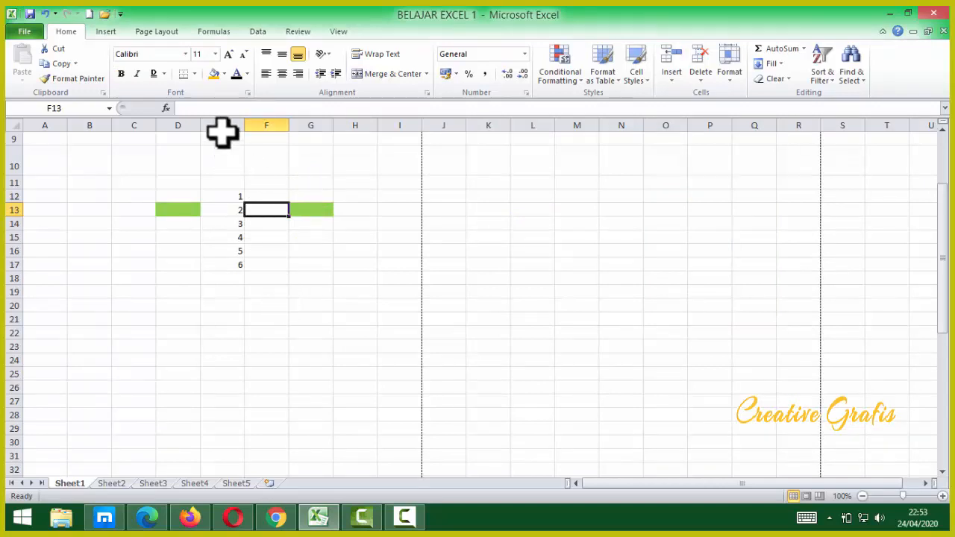
left_click(44, 13)
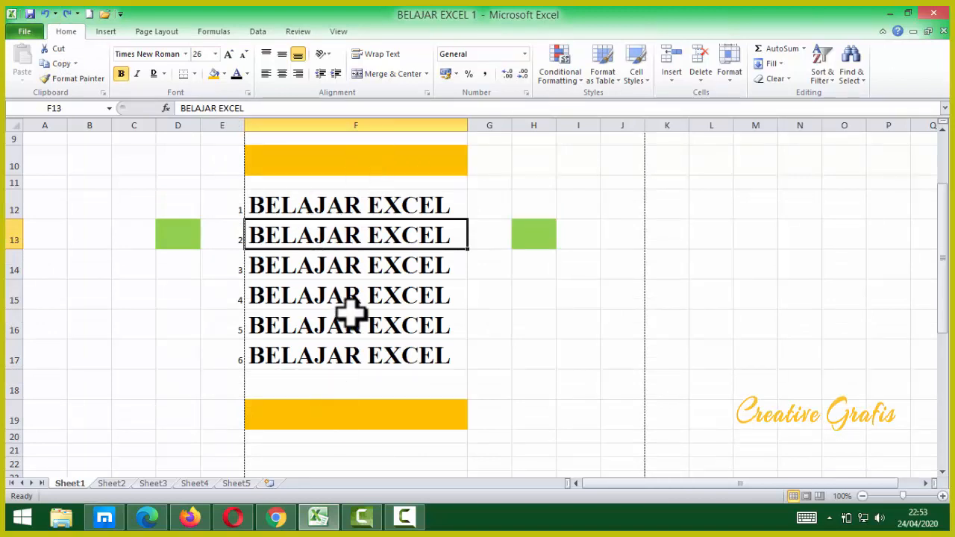
Highlight F10:F19 between the two orange cells and check individual BELAJAR EXCEL cells in column F.
left_click_drag(373, 138, 358, 438)
left_click(358, 438)
left_click_drag(377, 160, 448, 437)
scroll(409, 256, "up", 3)
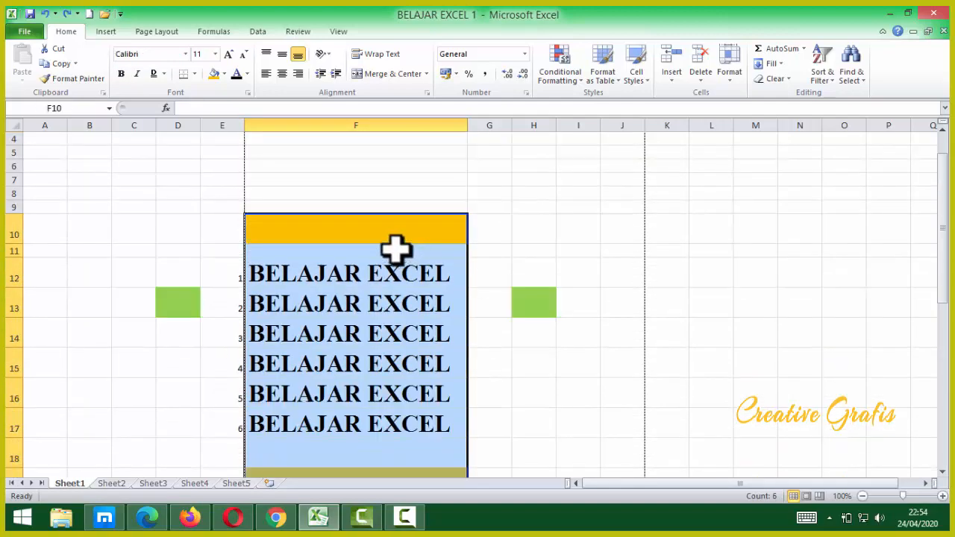
left_click(371, 293)
left_click(351, 269)
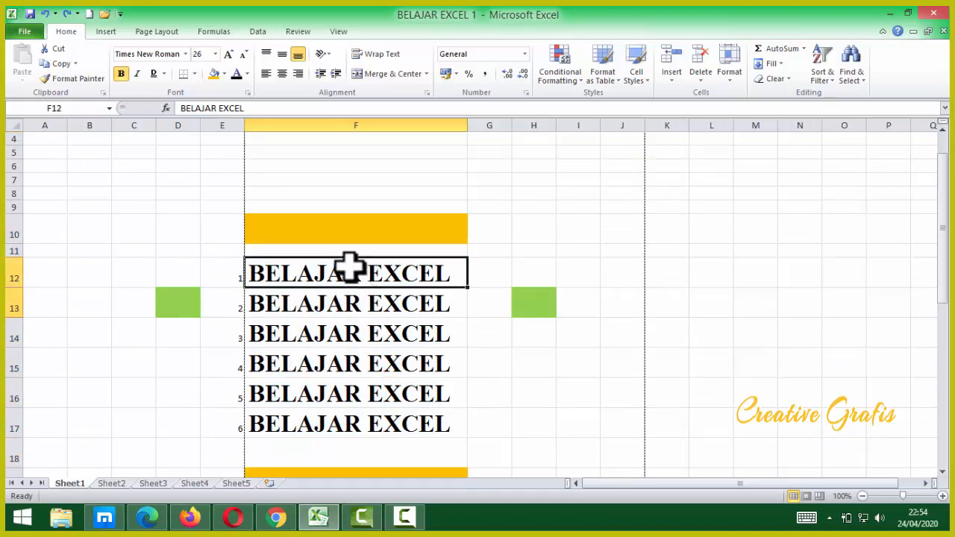
left_click(349, 342)
Delete the row containing cell F16 with the Entire row option.
left_click(339, 399)
right_click(339, 399)
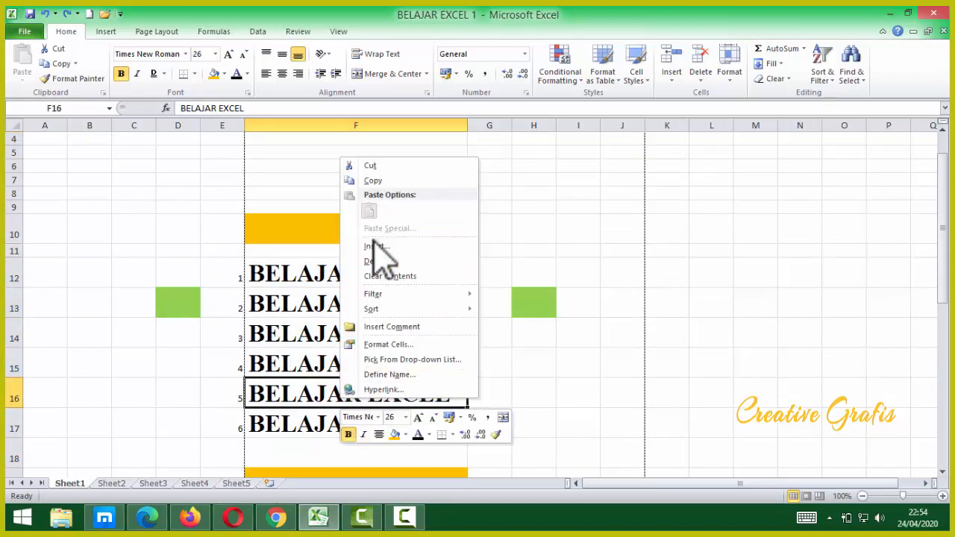
left_click(381, 259)
left_click_drag(365, 209, 637, 189)
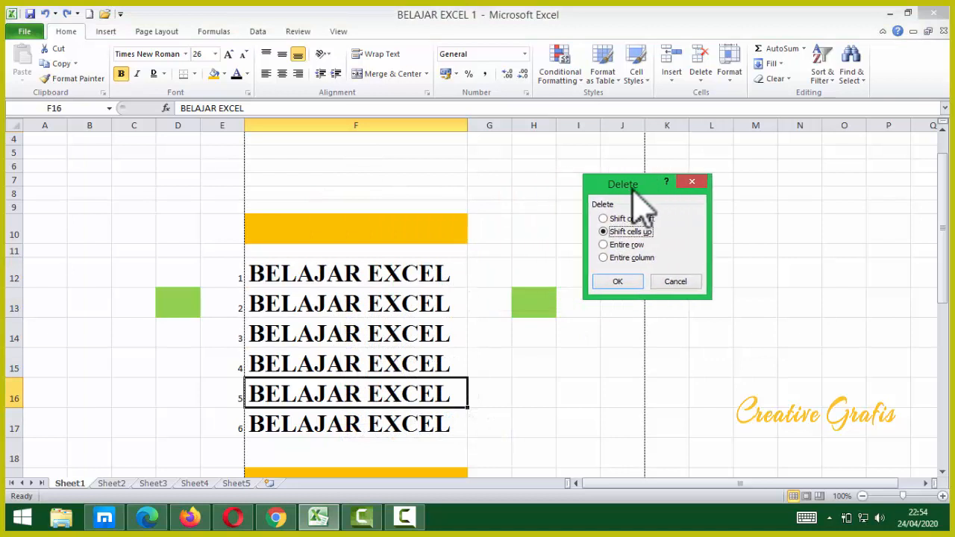
left_click(628, 244)
key("Return")
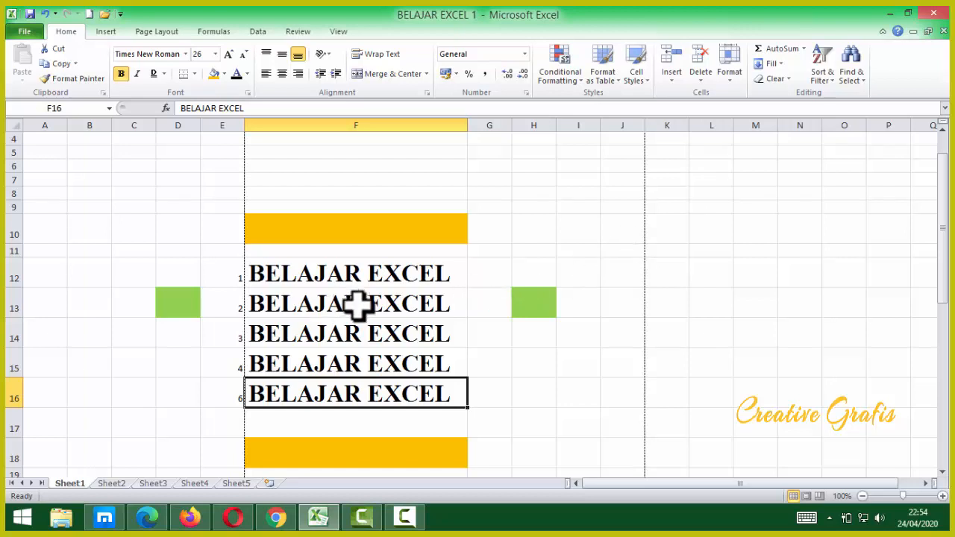
Delete the whole column F from cell F13 with the Entire column option.
left_click(425, 306)
right_click(420, 306)
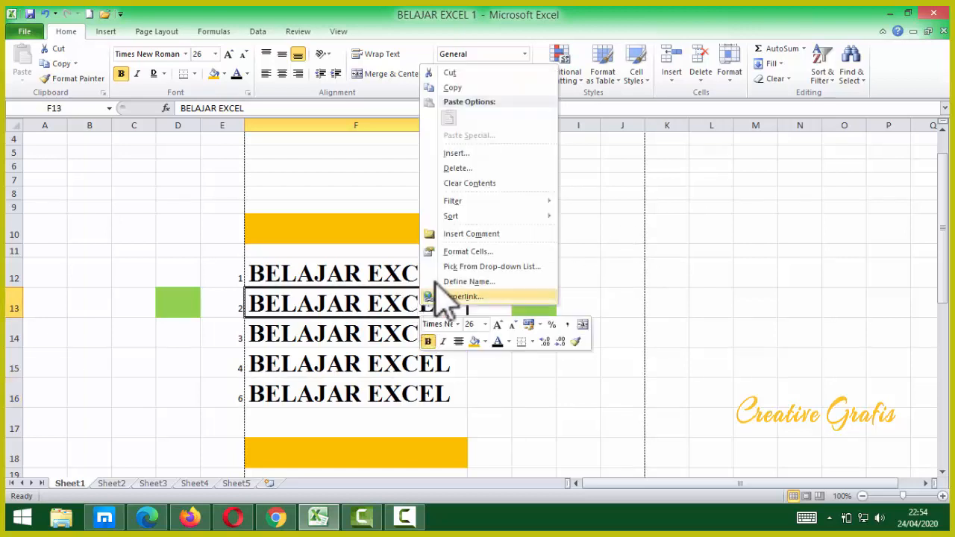
left_click(478, 170)
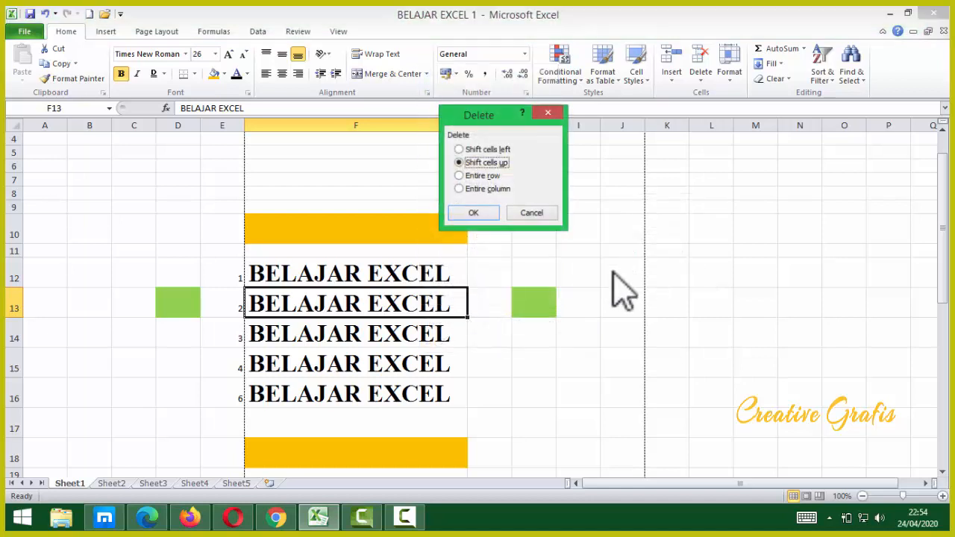
left_click(484, 189)
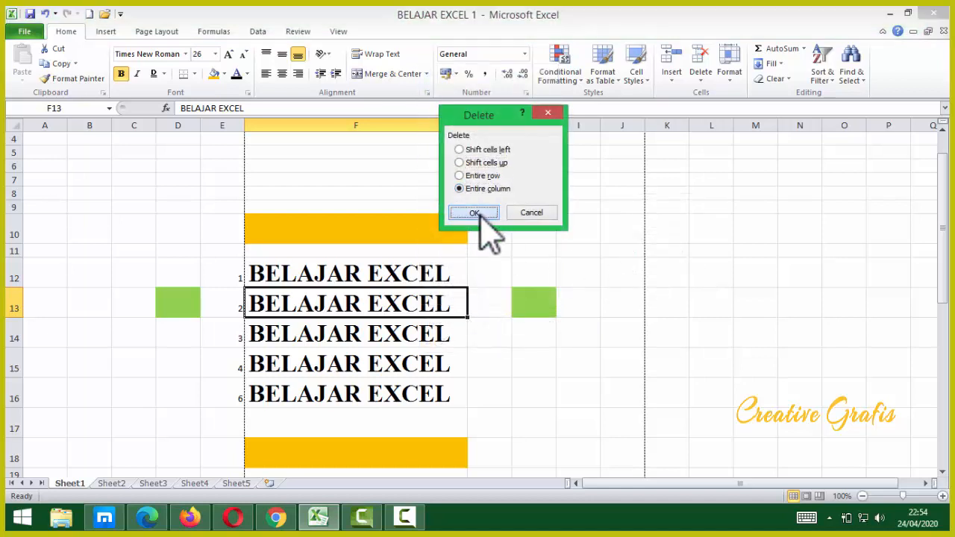
left_click(475, 212)
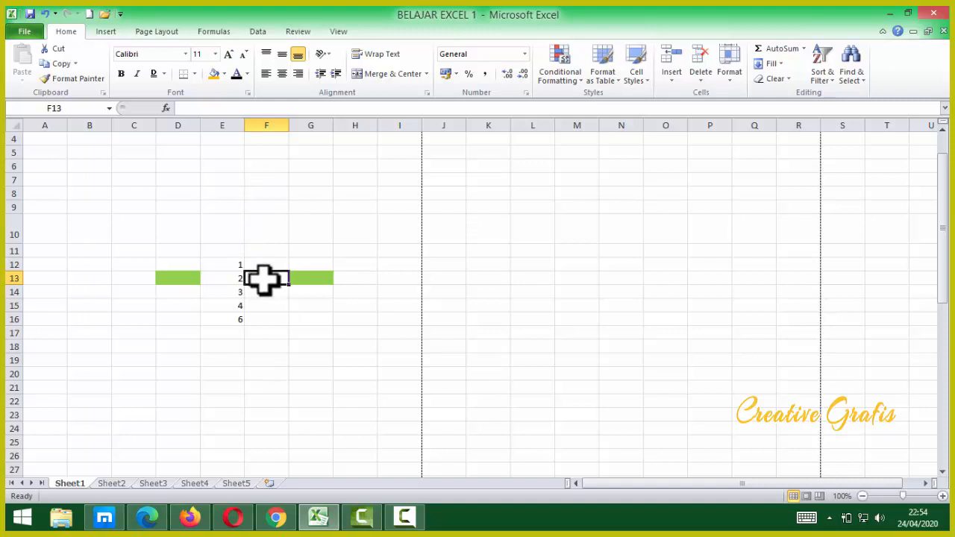
Check column F, the green cell G13 and the range J8:T19 for the effect of the column deletion.
left_click(267, 119)
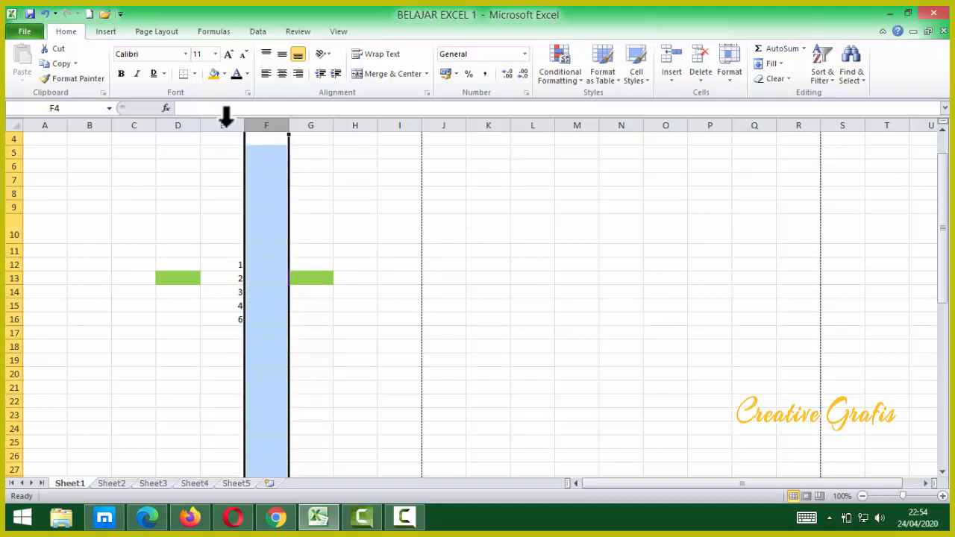
left_click_drag(214, 118, 256, 117)
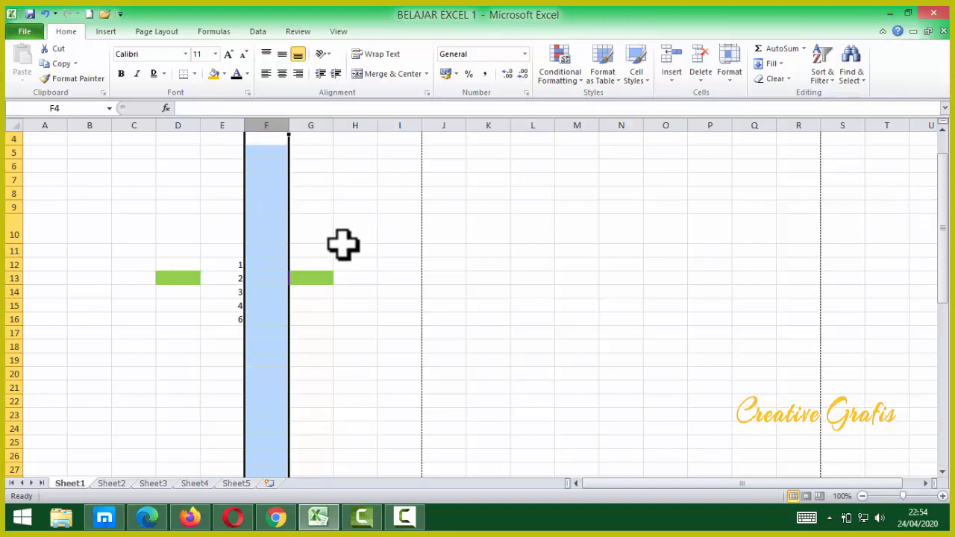
left_click(313, 277)
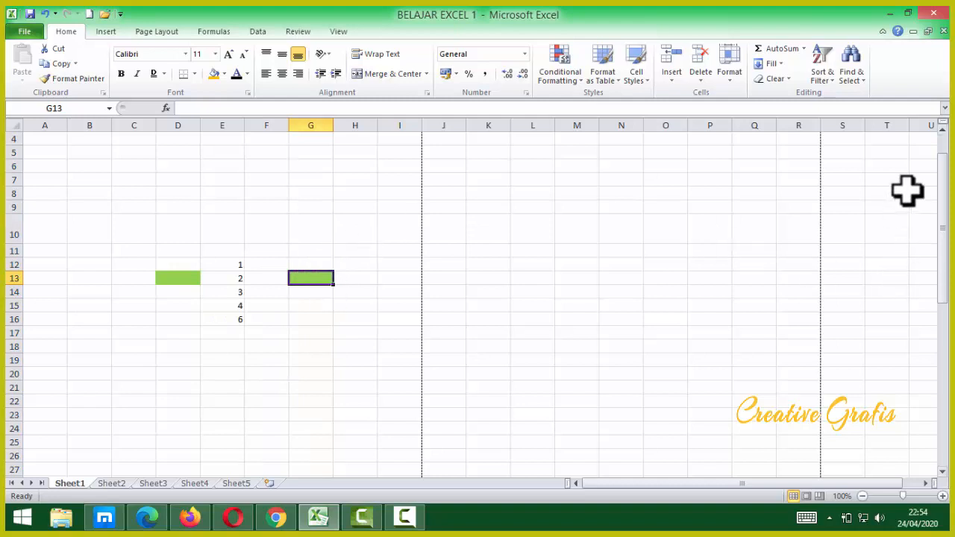
left_click_drag(907, 190, 455, 360)
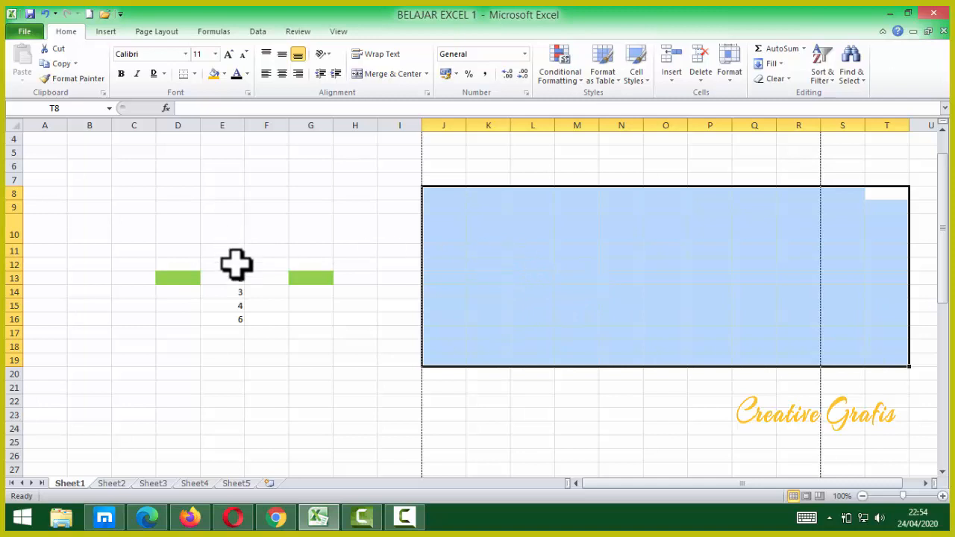
left_click(278, 319)
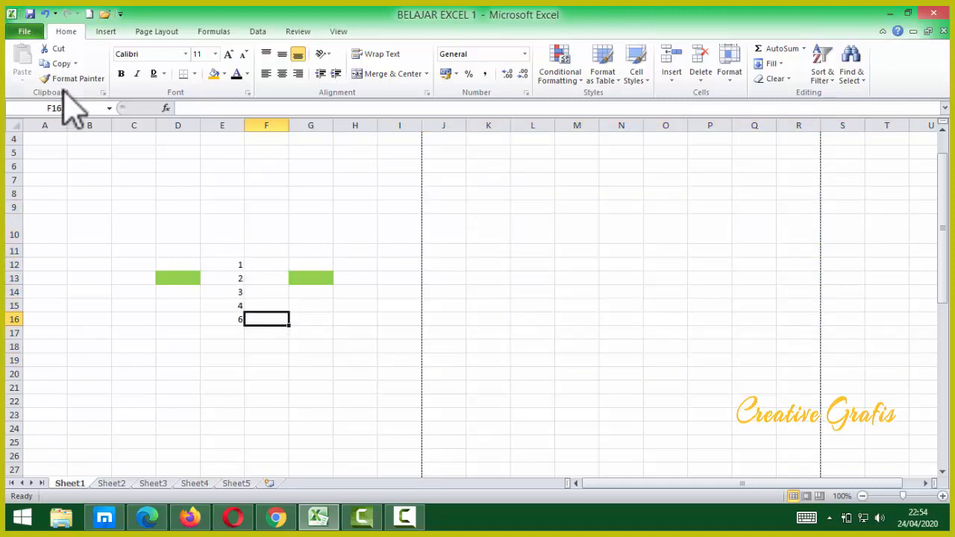
Clear the contents of the range C11:J22, which covers the number list and the two green cells.
left_click(296, 233)
left_click_drag(135, 247, 443, 405)
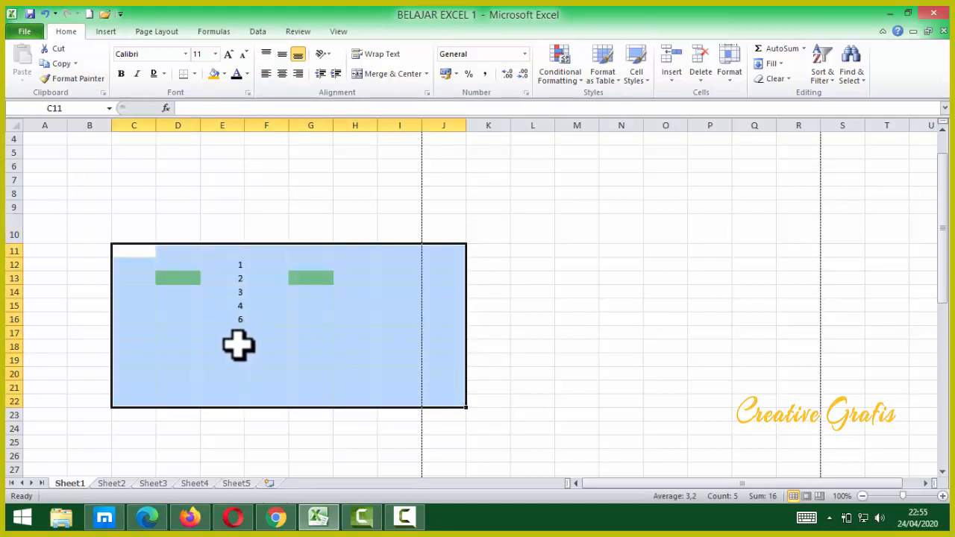
key("Delete")
left_click(240, 342)
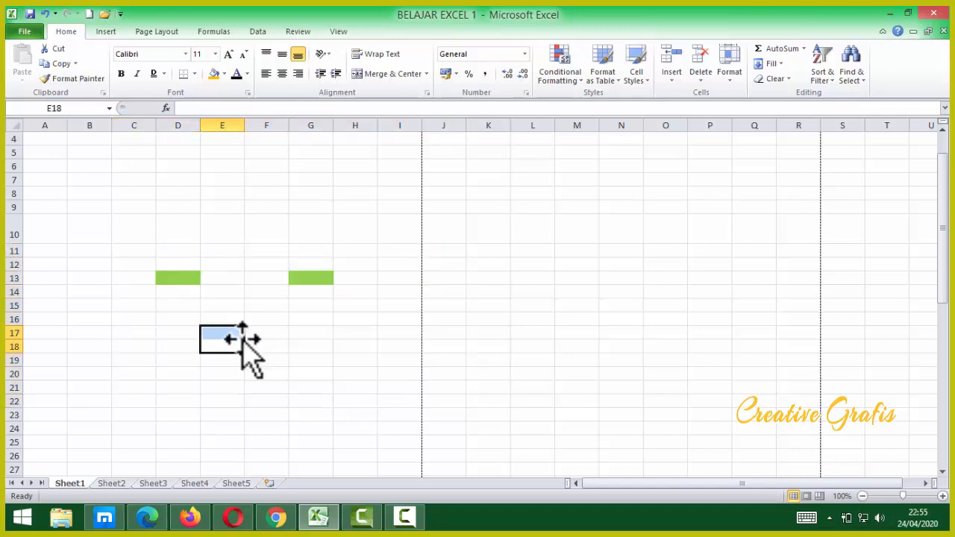
left_click(176, 277)
left_click(379, 288)
left_click(88, 265)
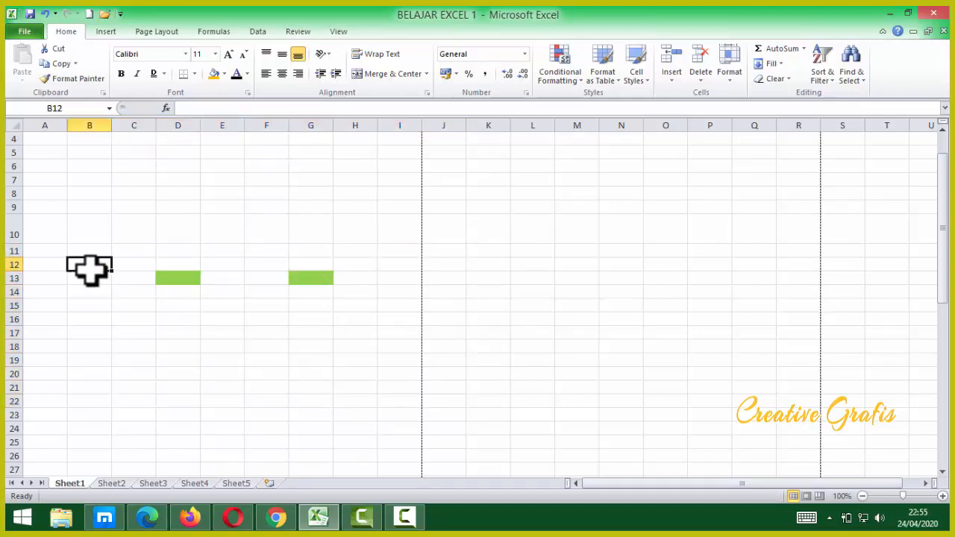
left_click(319, 279)
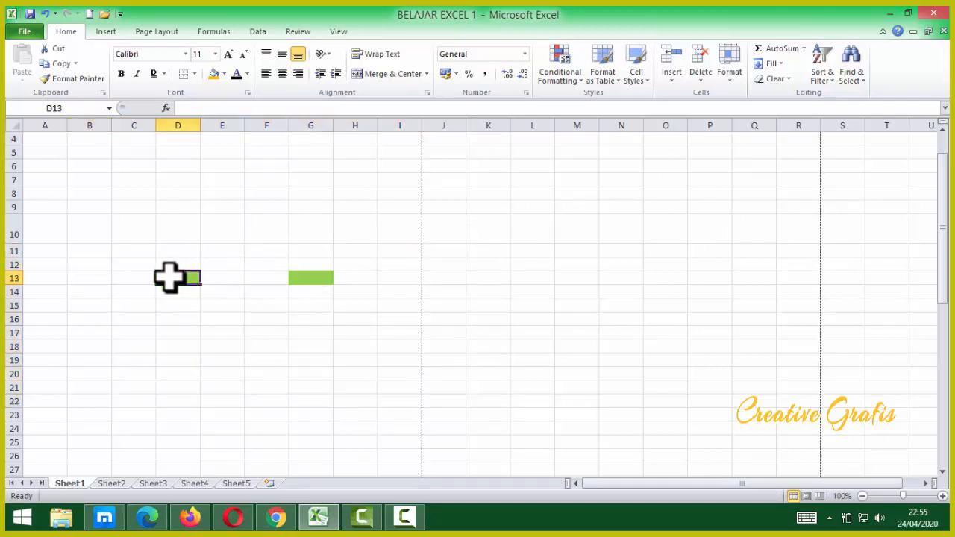
left_click_drag(314, 277, 187, 276)
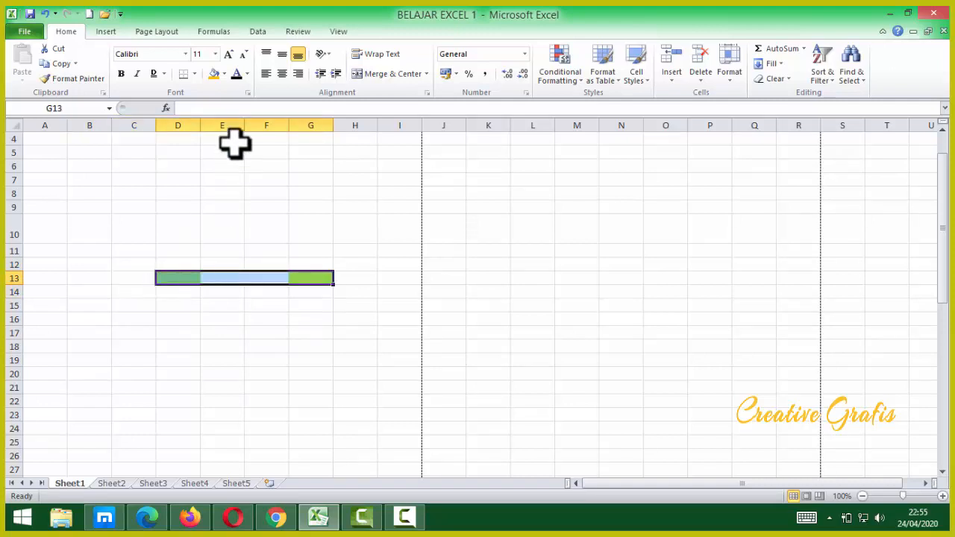
left_click(224, 74)
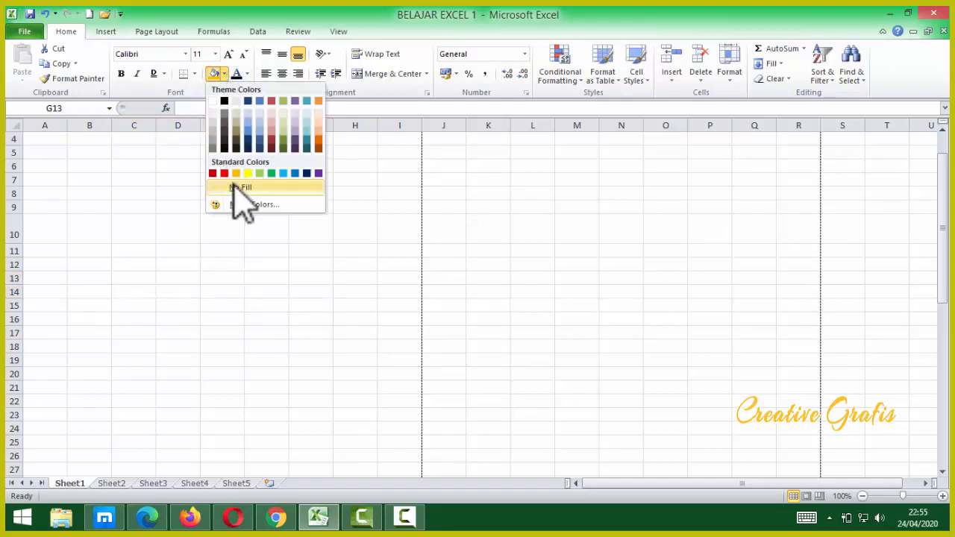
left_click(180, 322)
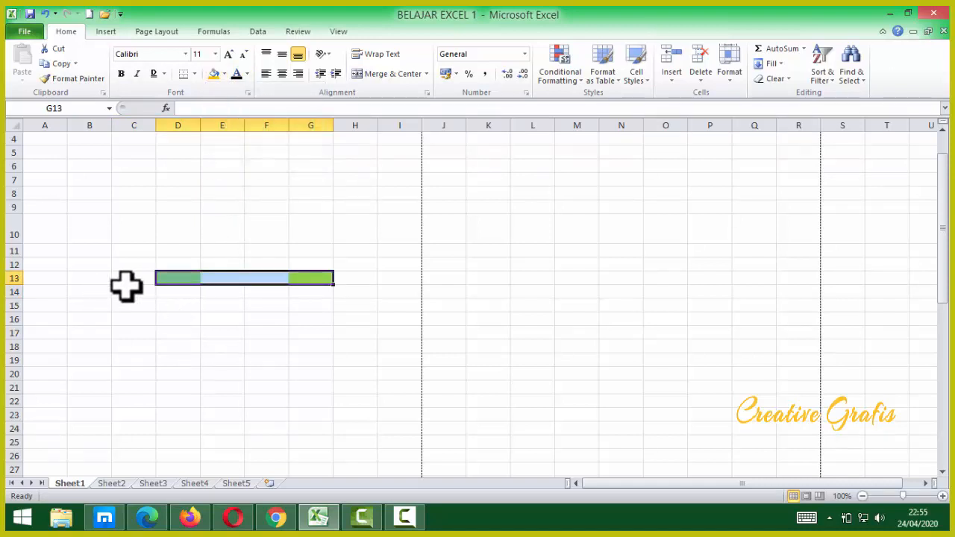
Delete the whole row 13 that contains the two green cells.
left_click(10, 278)
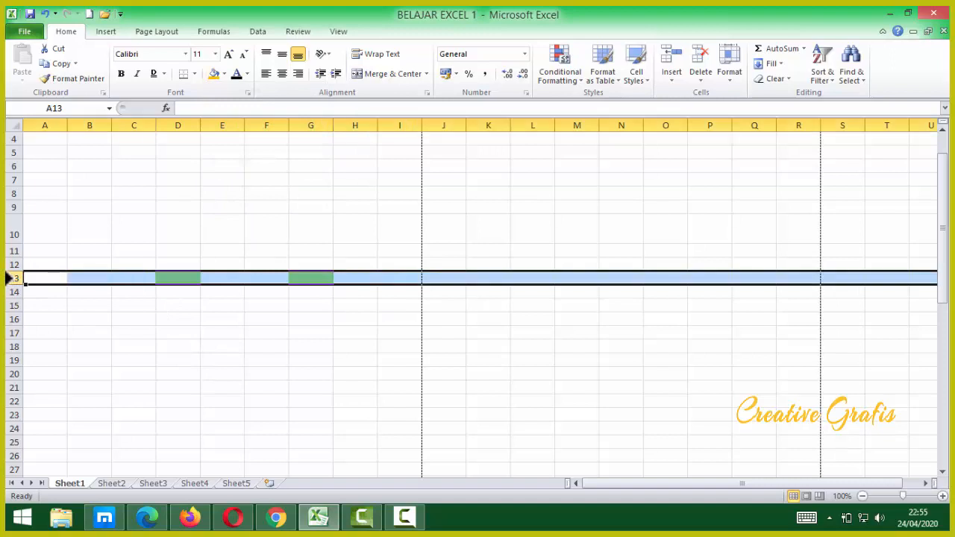
right_click(13, 278)
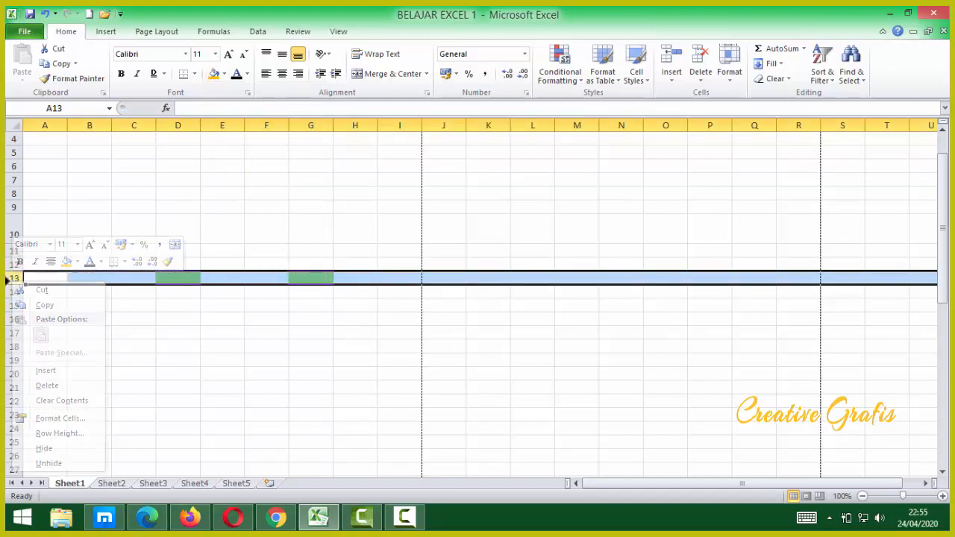
key("Escape")
right_click(9, 278)
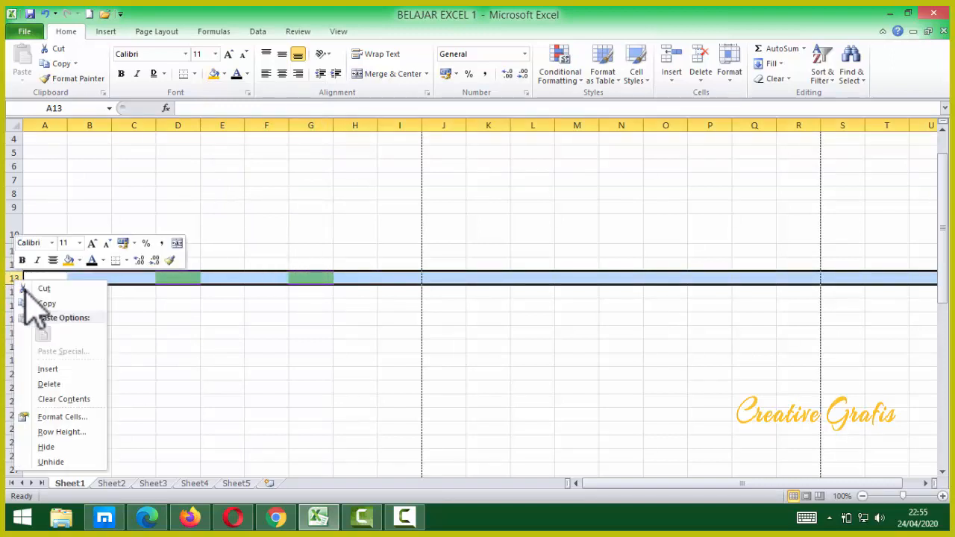
left_click(56, 382)
left_click(222, 346)
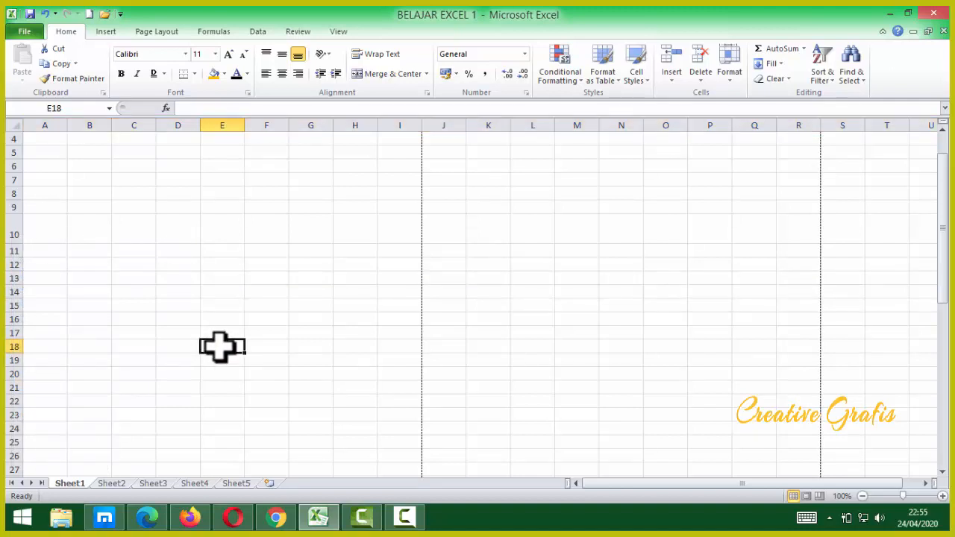
Enter the title LANJUTAN BELAJAR EXCEL in cell F12 and widen column F to hold it.
left_click(273, 266)
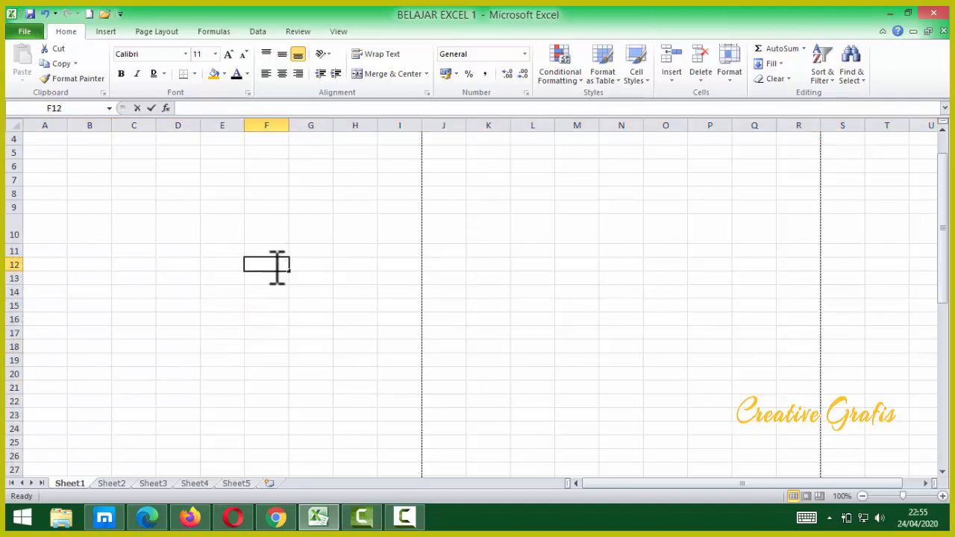
type("BELAJAR EXCEL")
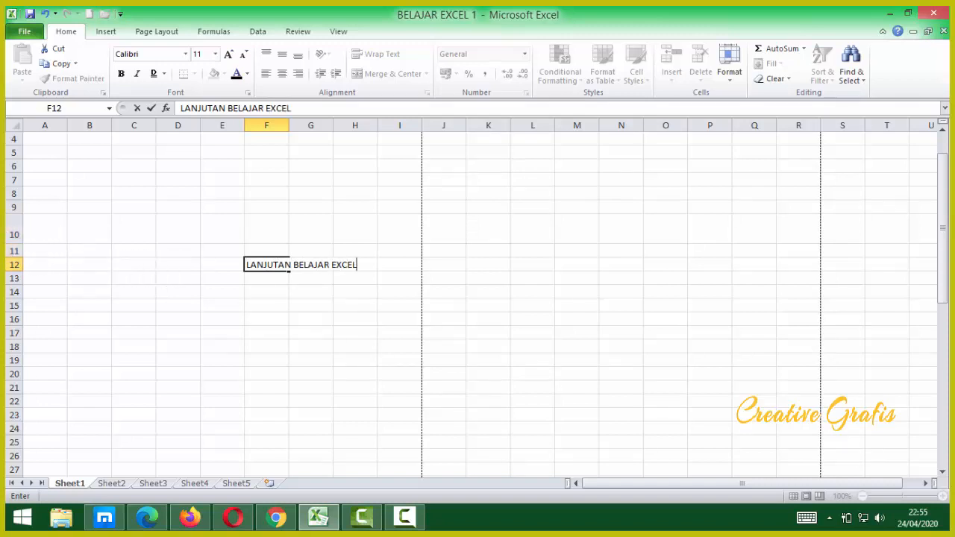
key("Return")
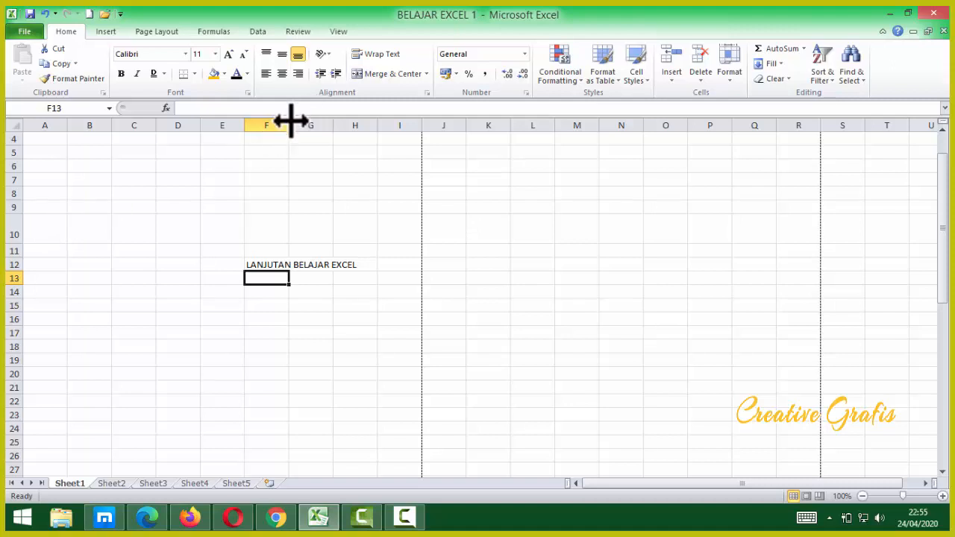
left_click_drag(290, 124, 394, 129)
Enlarge the title in cell F12 to font size 22 and make it bold.
left_click(295, 265)
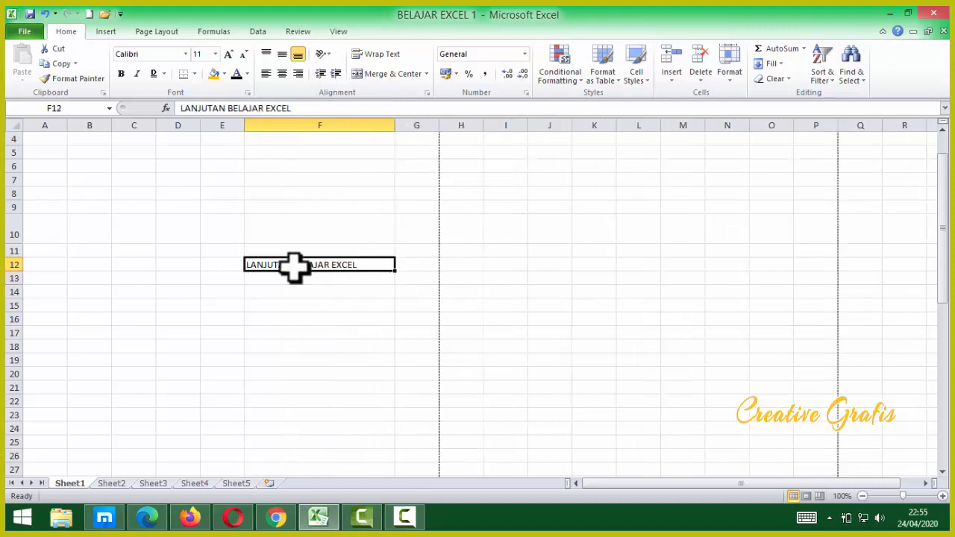
left_click(229, 54)
left_click(229, 55)
left_click(229, 55)
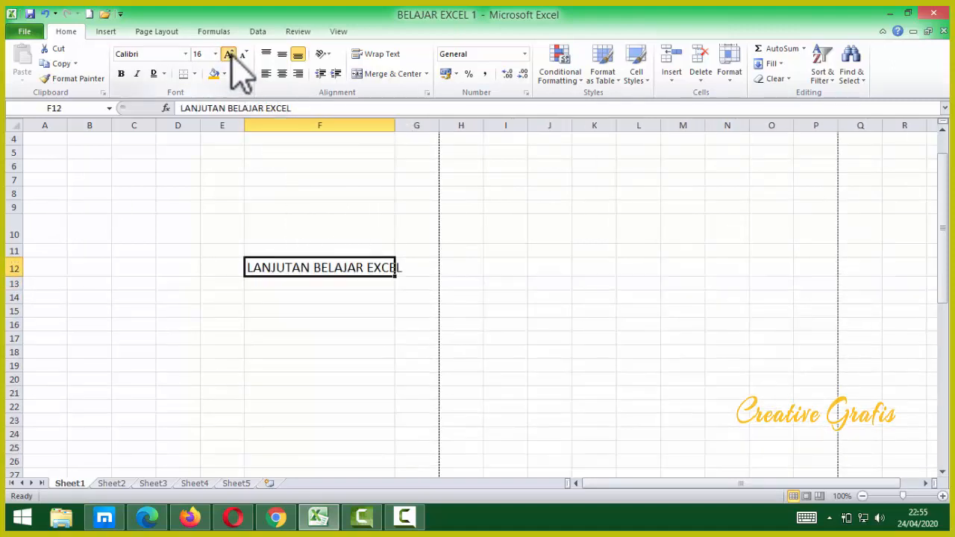
left_click(229, 55)
left_click(229, 55)
left_click(229, 54)
left_click(121, 74)
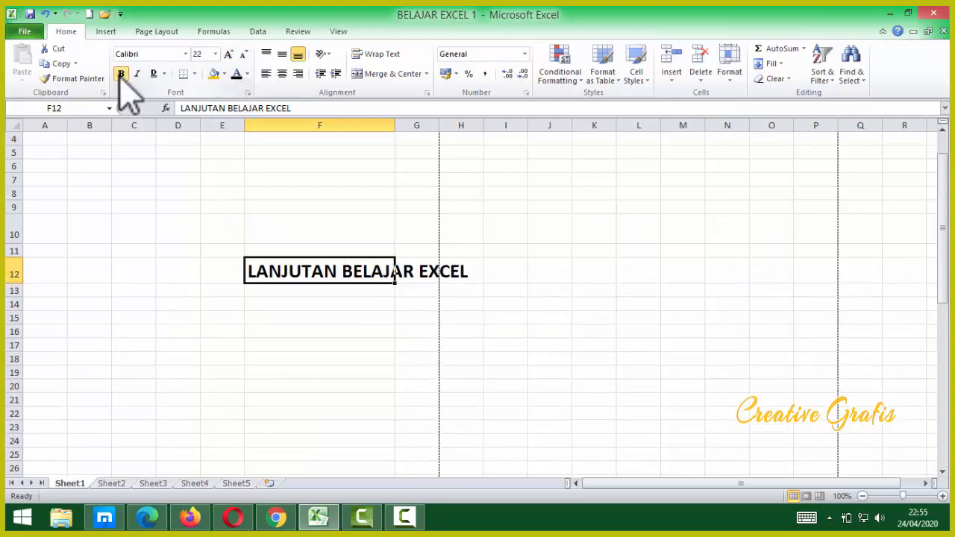
Color the F12 title text standard purple and widen column F until the enlarged title fits.
left_click(224, 74)
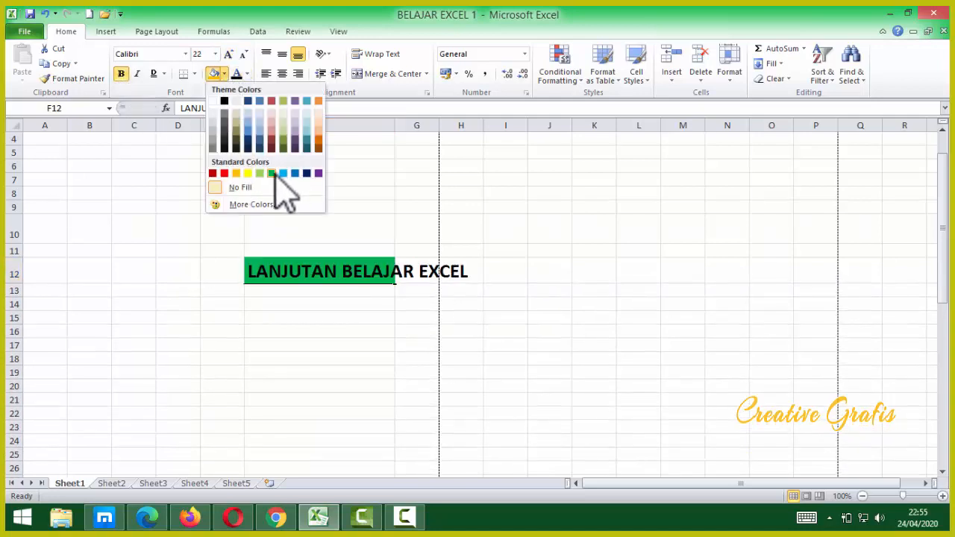
left_click(239, 75)
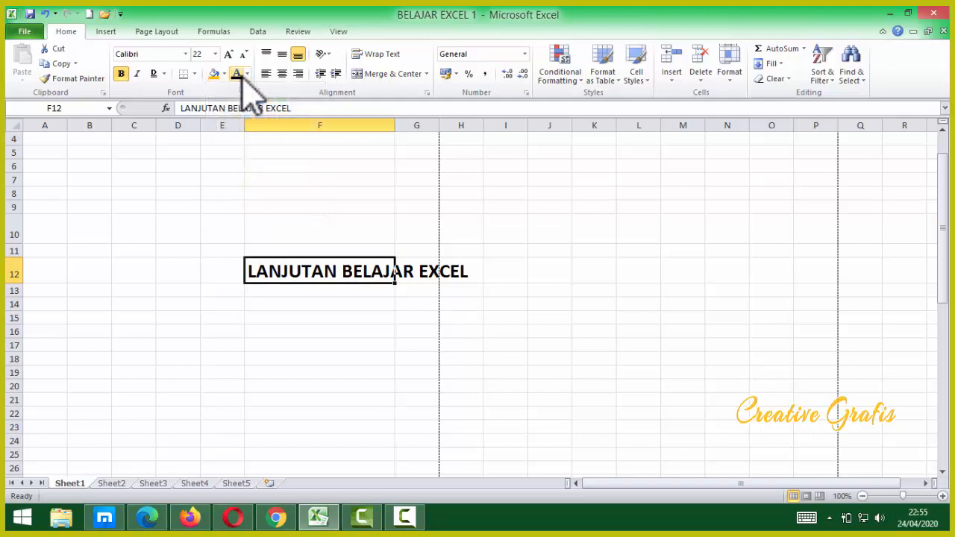
left_click(248, 75)
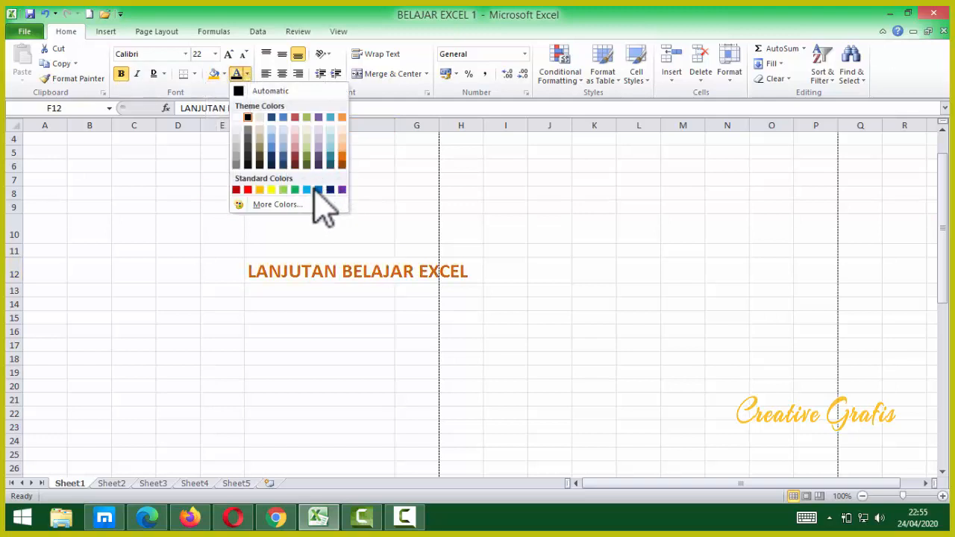
left_click(342, 190)
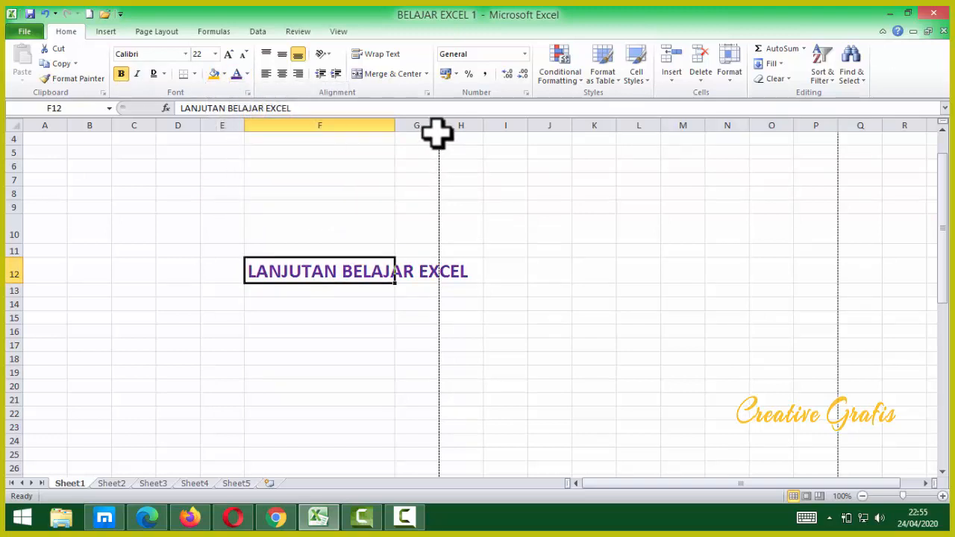
left_click_drag(398, 123, 581, 120)
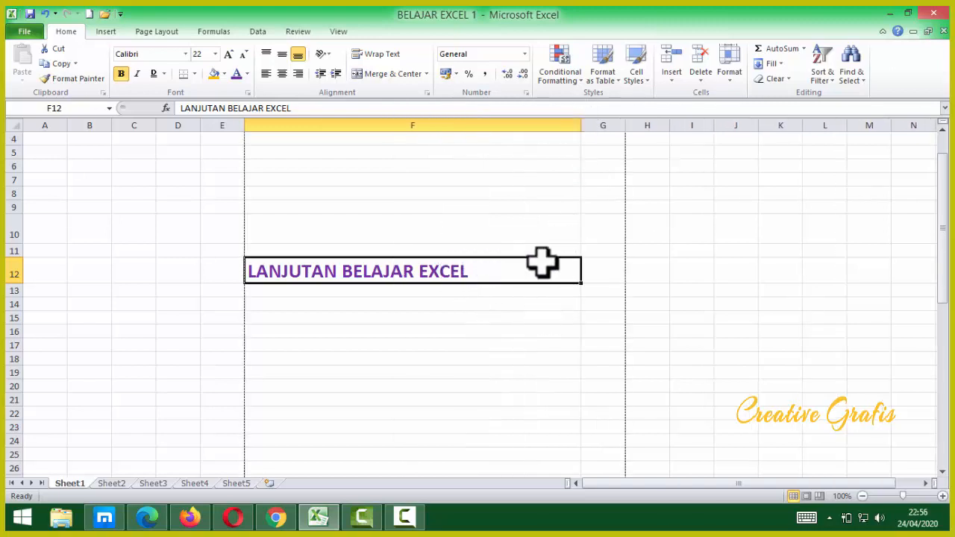
left_click(476, 333)
Copy the formatted title from F12 down into F13 with the fill handle.
left_click(320, 273)
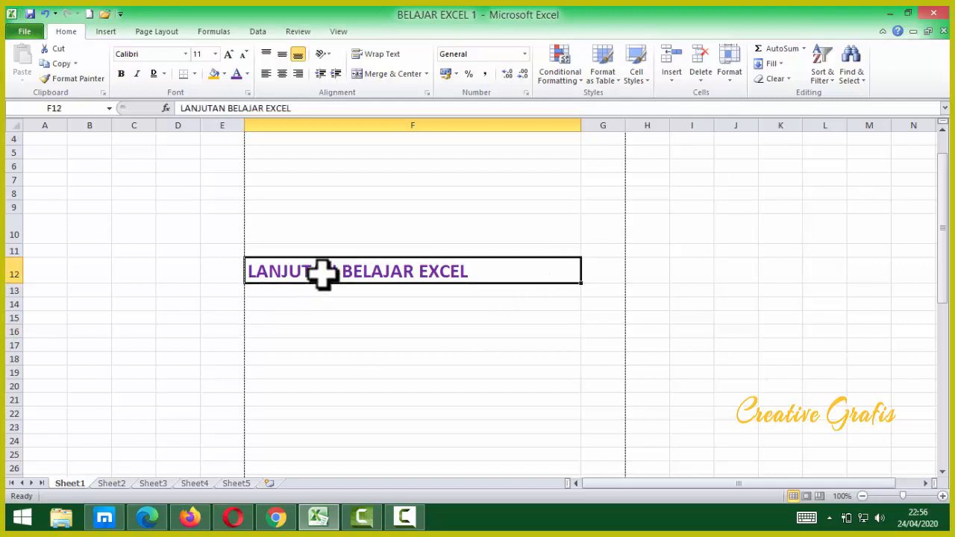
left_click_drag(582, 282, 586, 300)
left_click(410, 357)
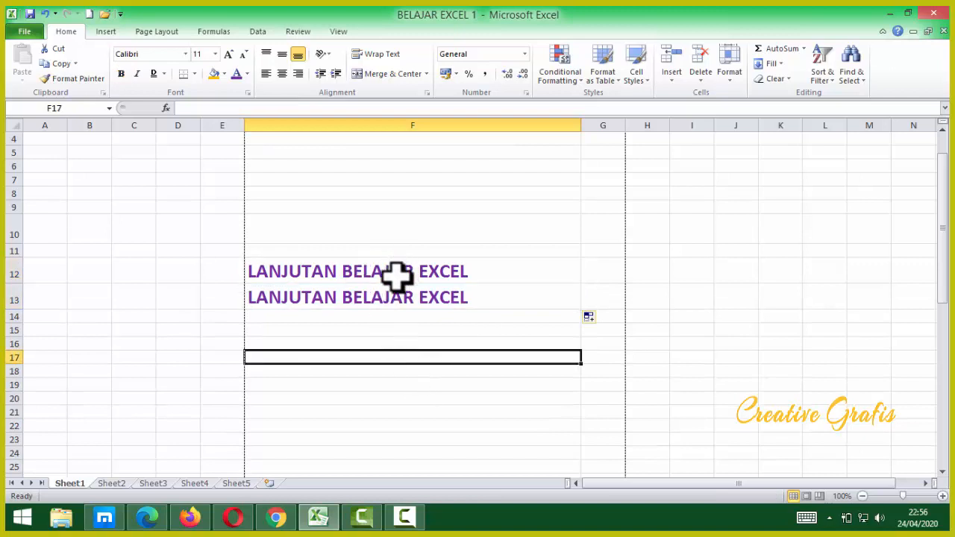
left_click_drag(47, 273, 852, 271)
left_click(400, 382)
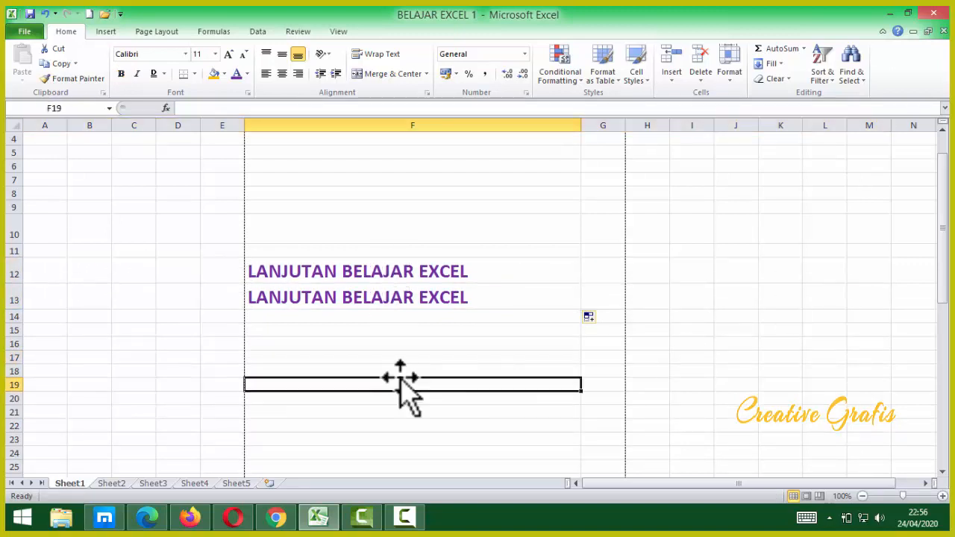
Delete the whole row 12 with its title and undo the deletion.
left_click(11, 272)
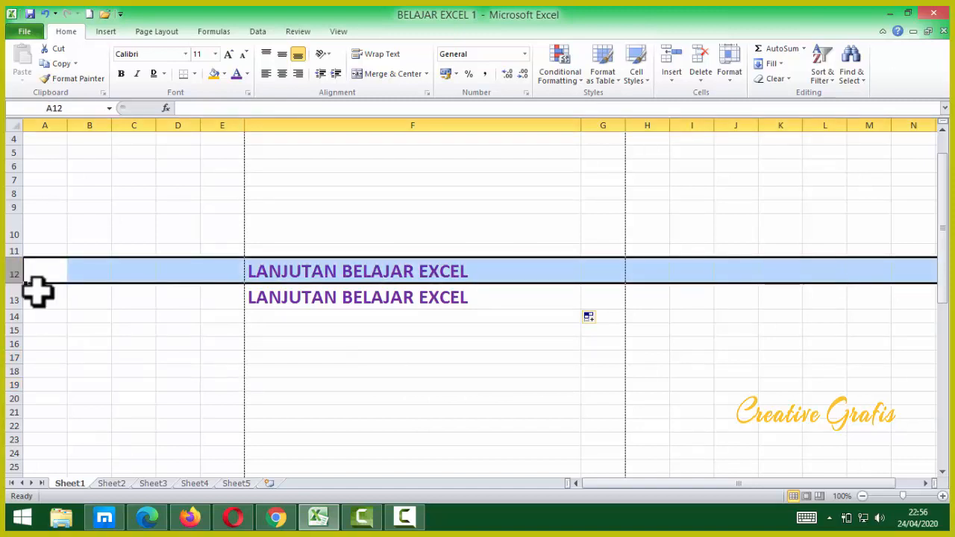
left_click(41, 317)
left_click(10, 273)
right_click(9, 273)
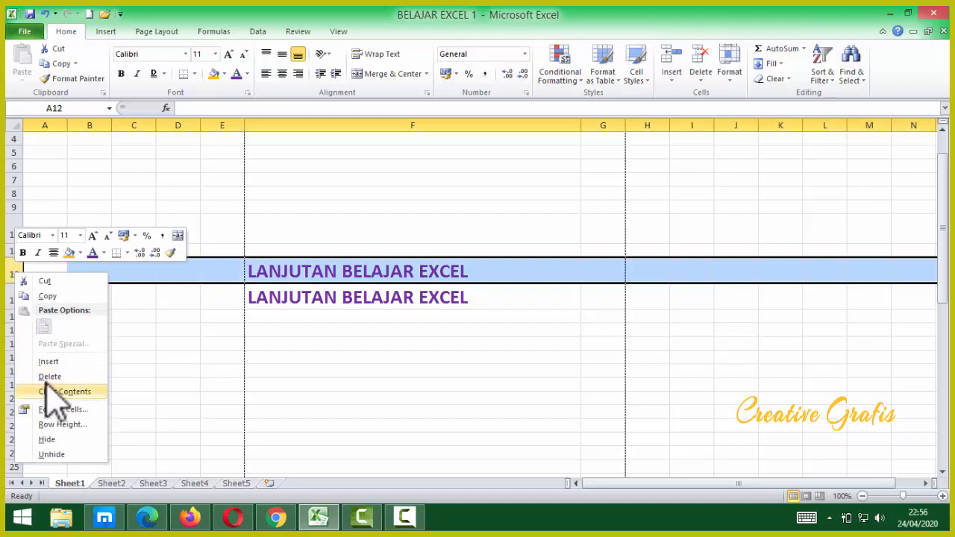
key("Escape")
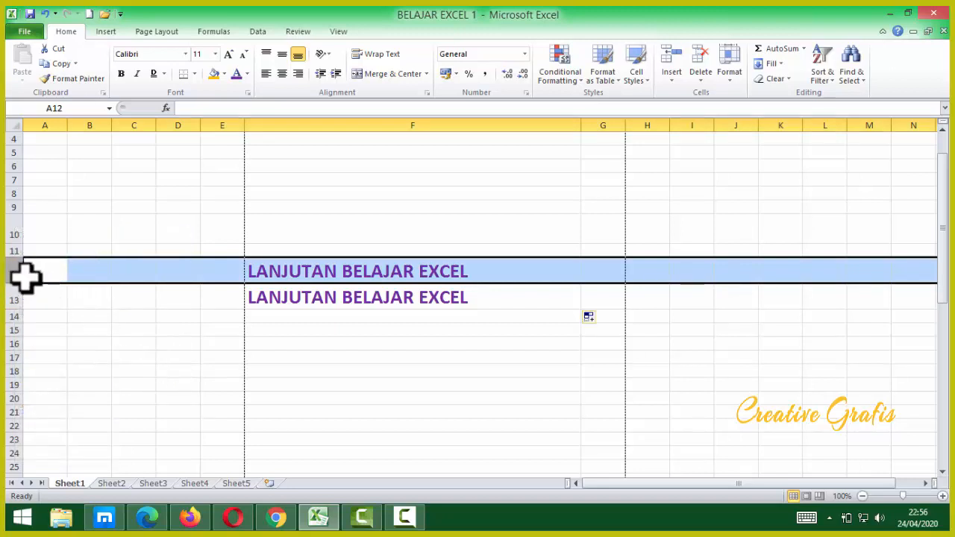
right_click(11, 273)
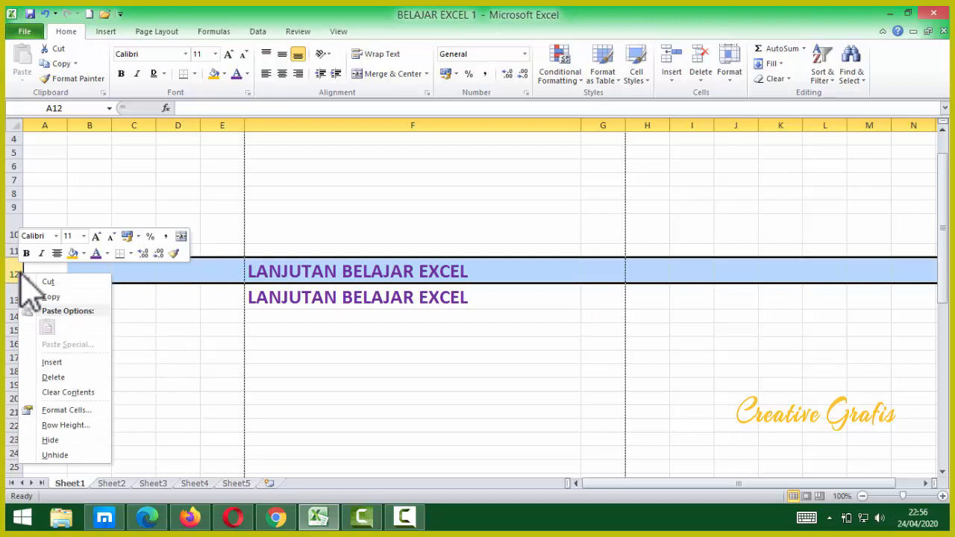
left_click(60, 378)
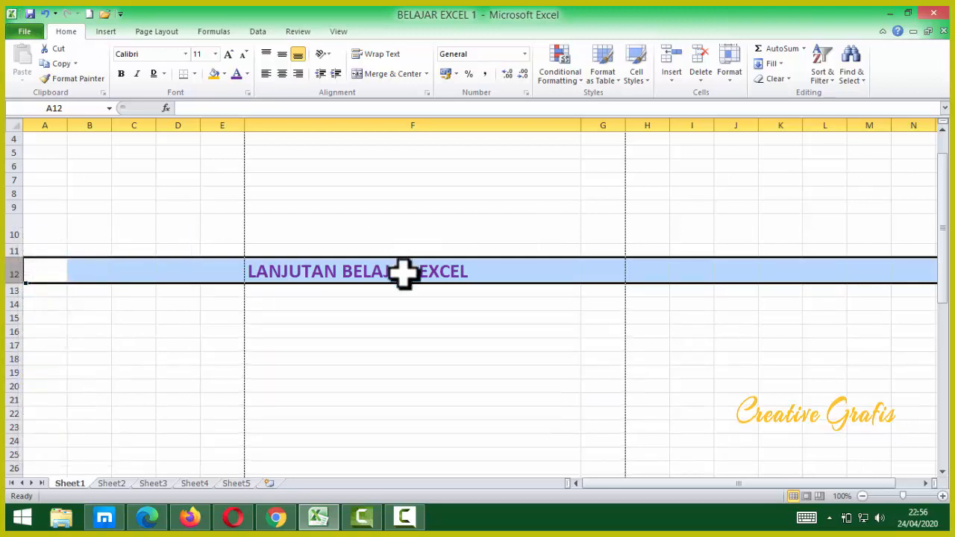
left_click(45, 14)
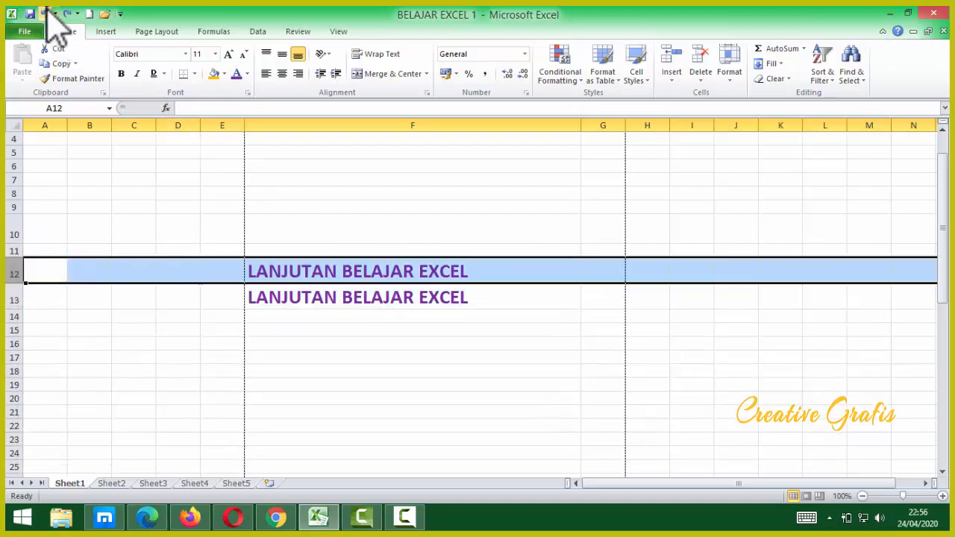
Repeat the deletion of the whole row 12 and undo it once more.
right_click(11, 275)
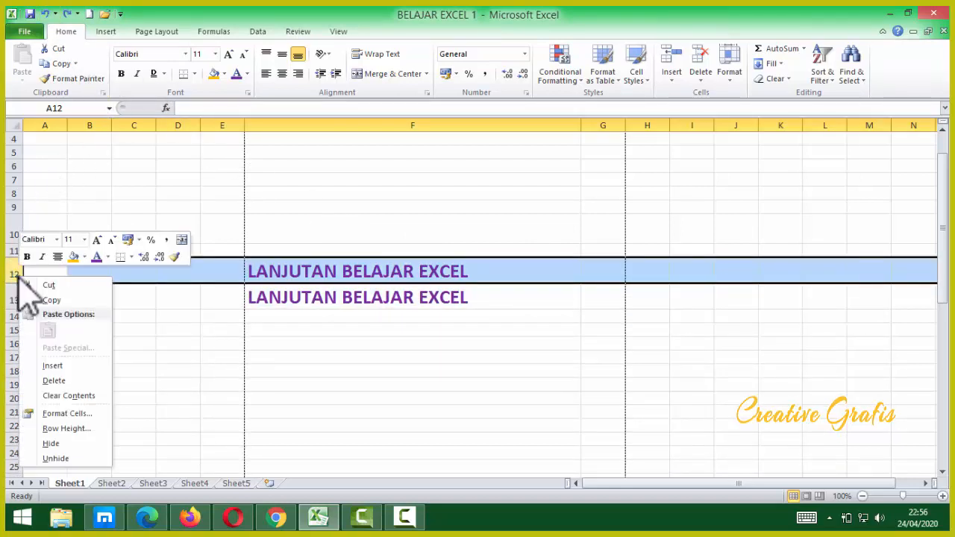
left_click(54, 381)
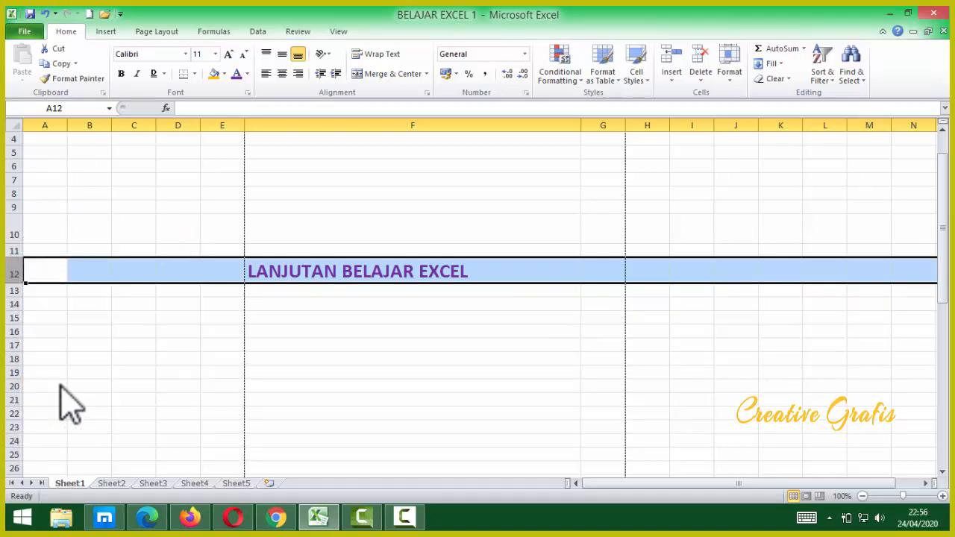
left_click(44, 13)
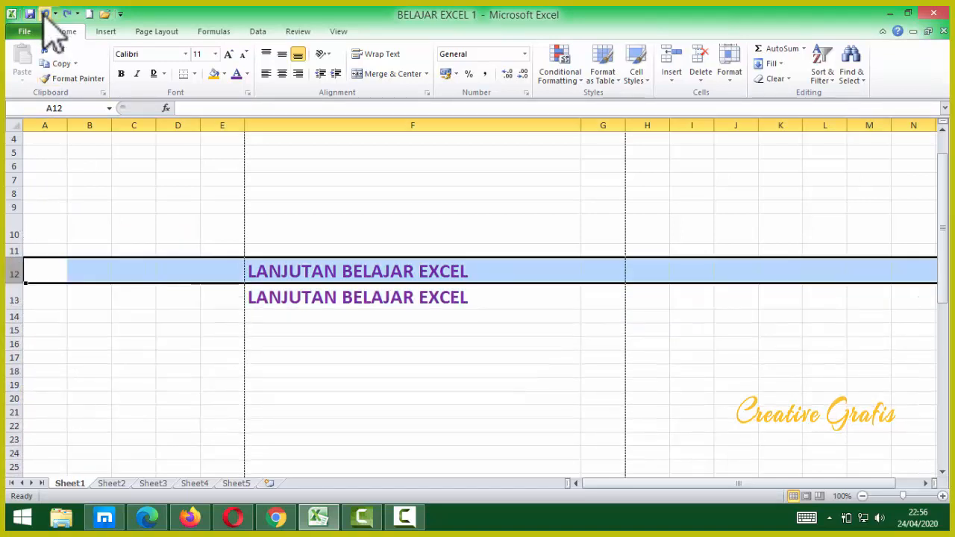
Copy the two titles in F12:F13 across into G12:G13 with the fill handle.
left_click_drag(492, 259, 620, 306)
left_click(491, 271)
left_click(664, 332)
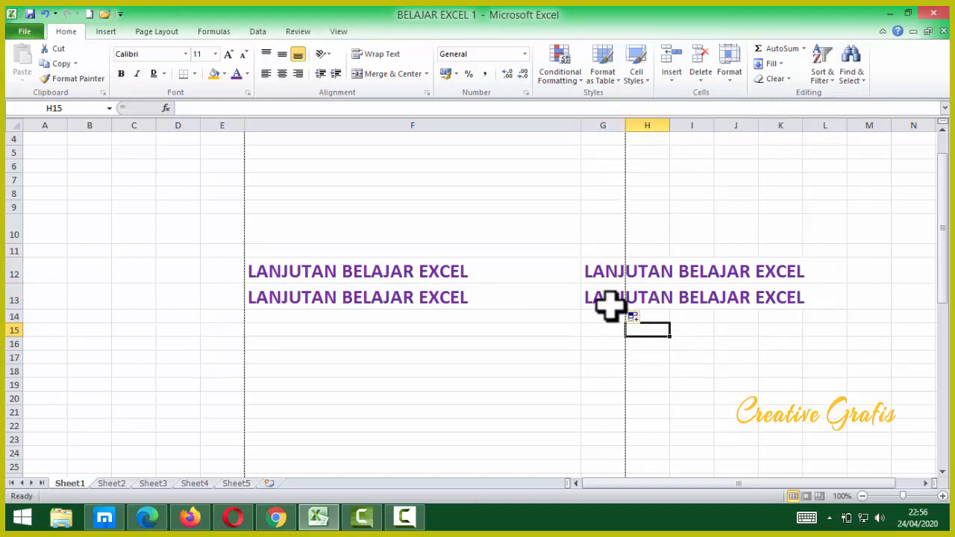
Delete the whole column G containing the two copied titles.
left_click(612, 116)
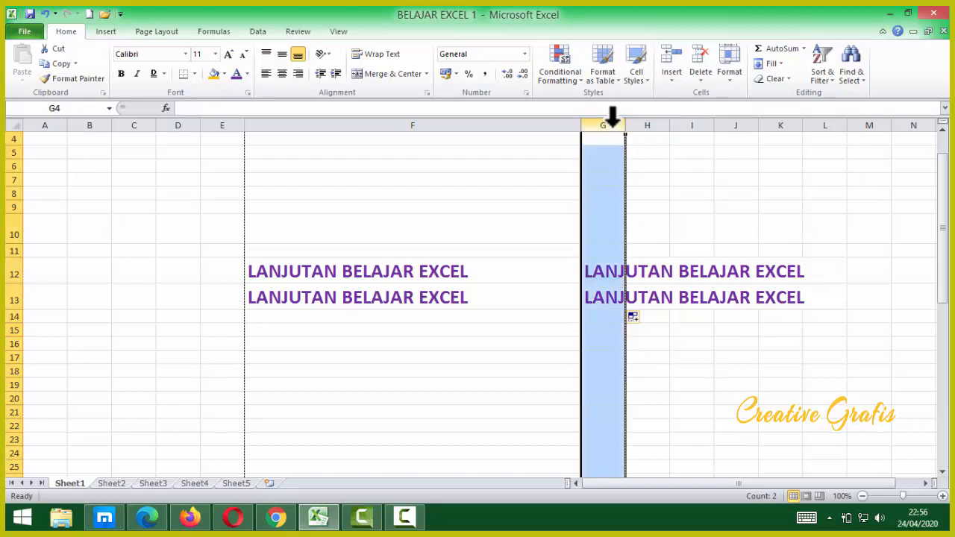
right_click(612, 116)
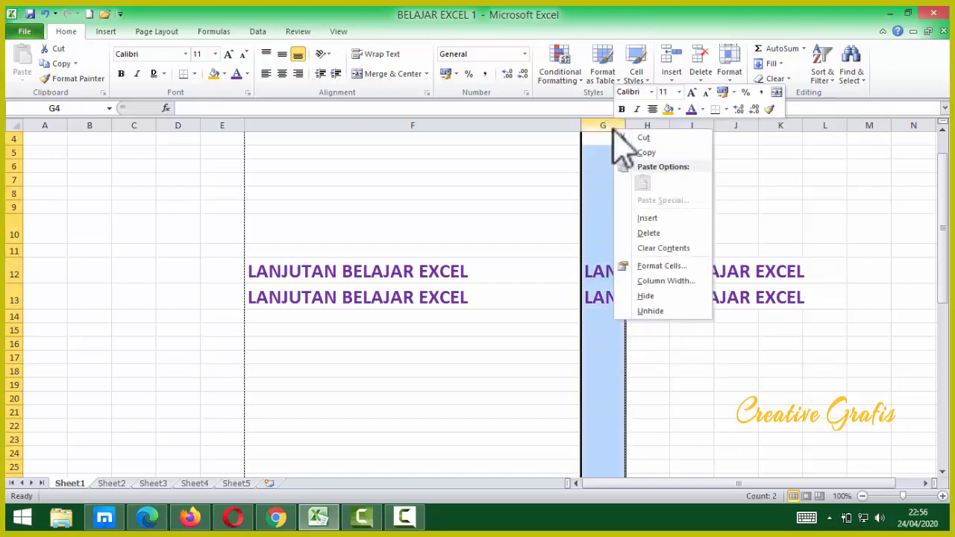
left_click(672, 237)
left_click(652, 299)
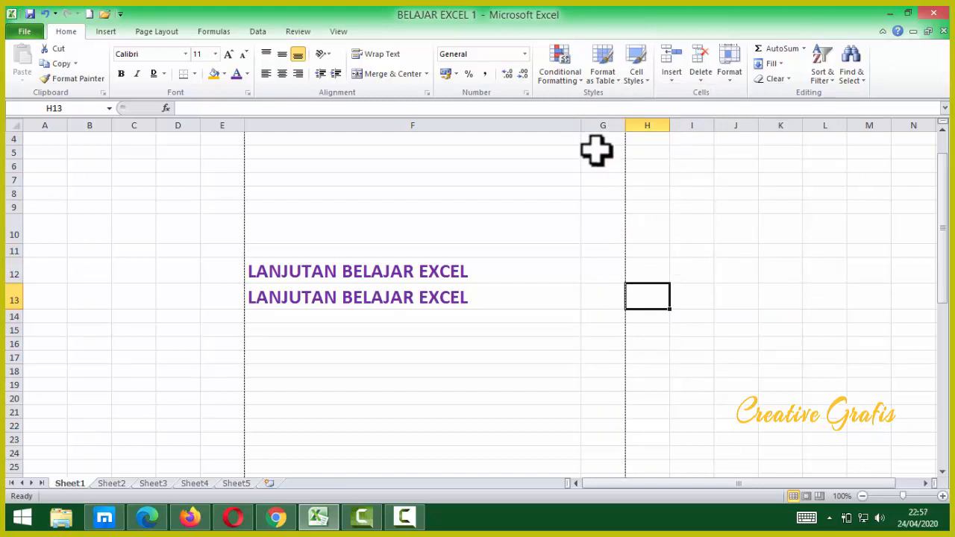
left_click(538, 271)
right_click(538, 273)
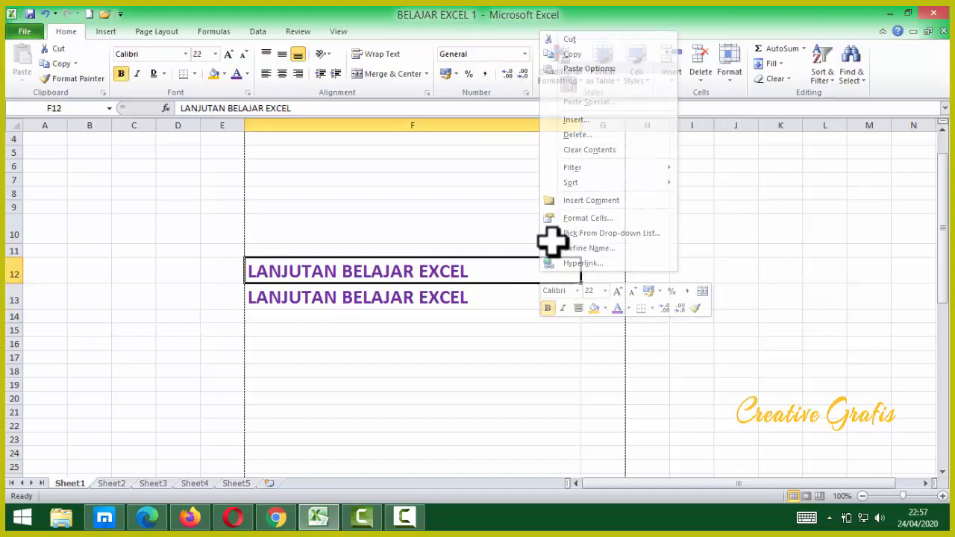
right_click(522, 264)
left_click(522, 261)
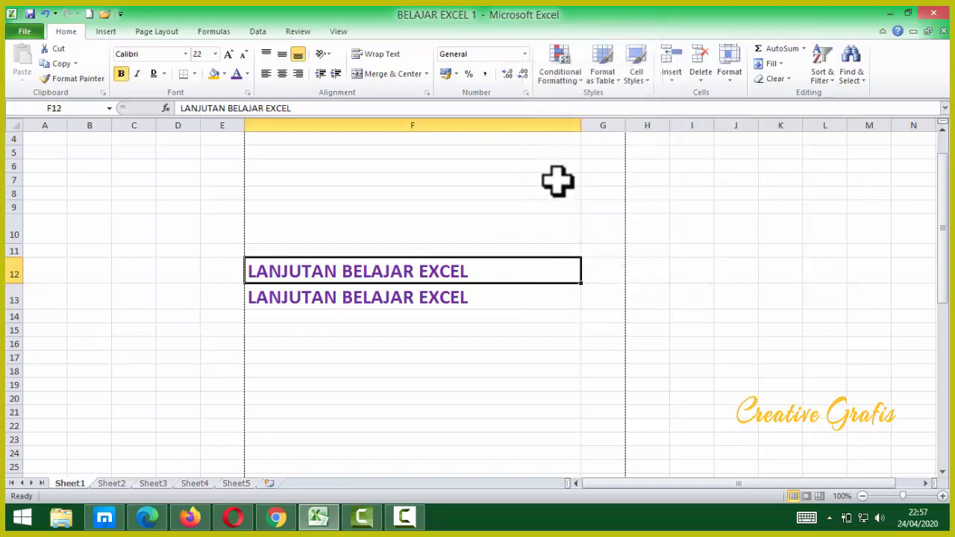
right_click(520, 260)
left_click(568, 127)
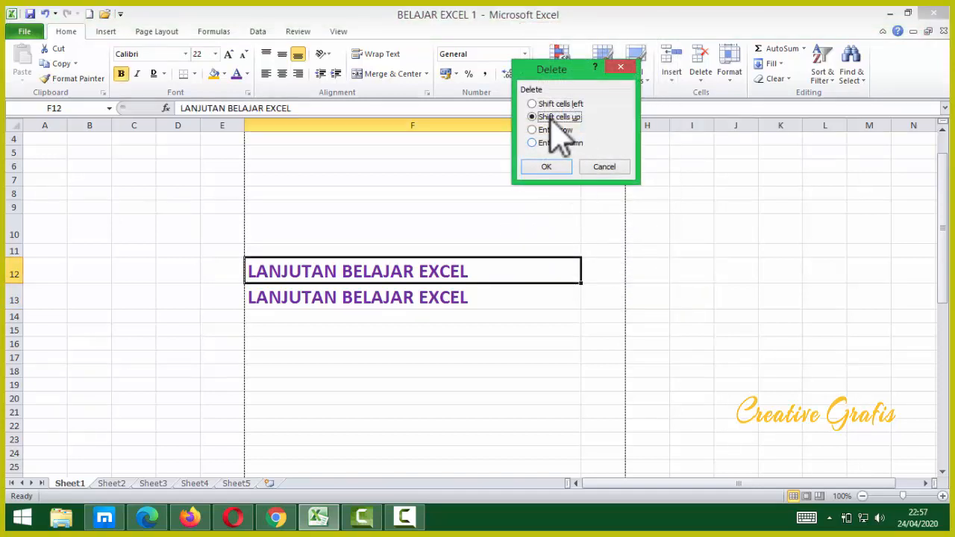
left_click(606, 167)
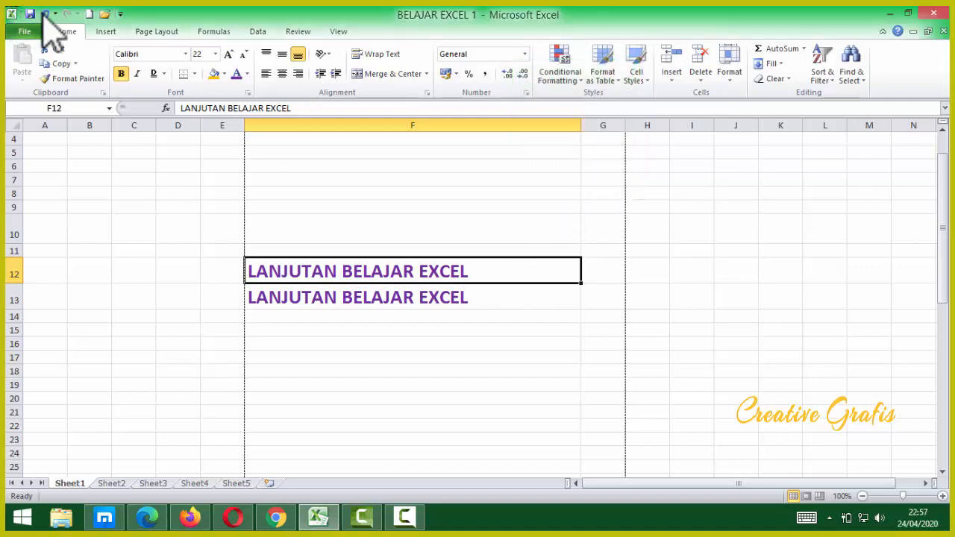
Undo the deletion of column G.
left_click(46, 13)
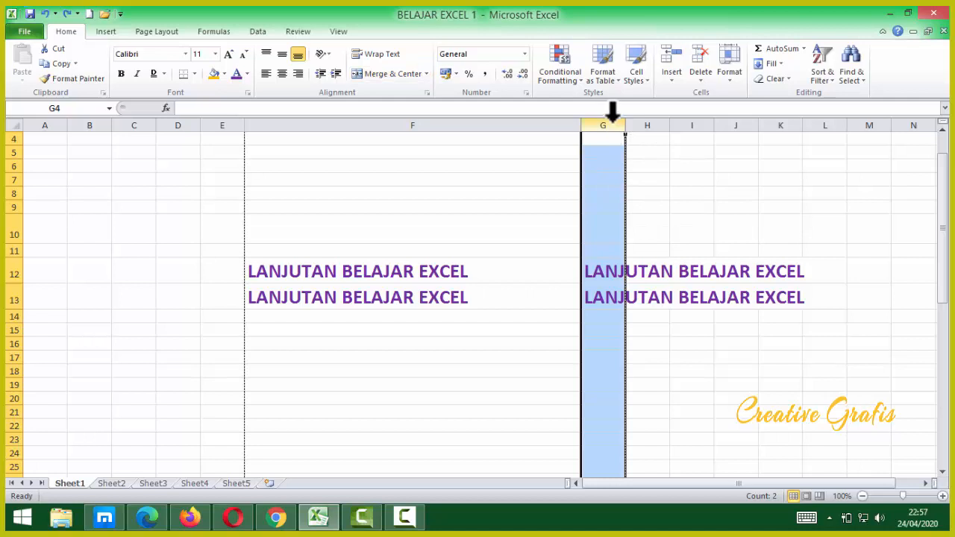
left_click(674, 179)
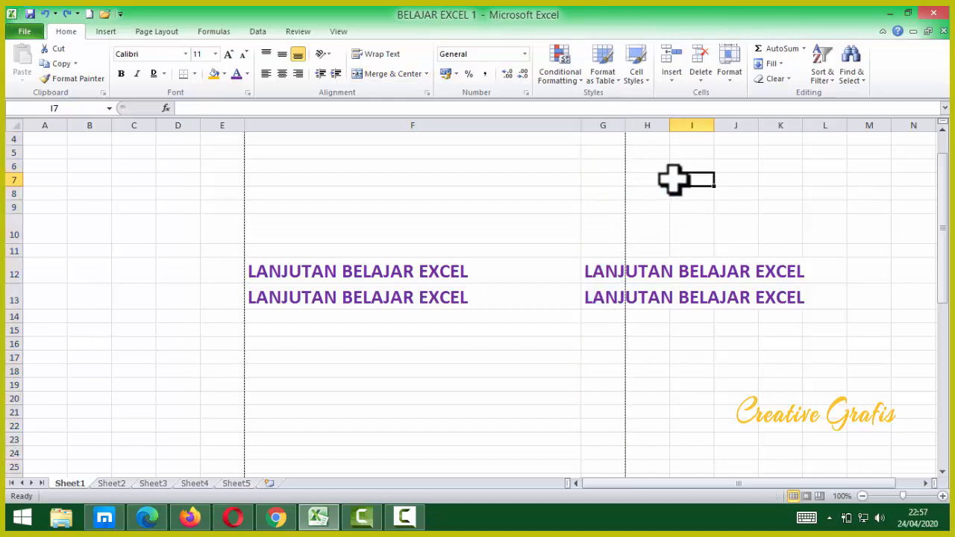
Delete the whole column G again so that only the titles in F12:F13 remain.
left_click(605, 120)
right_click(605, 120)
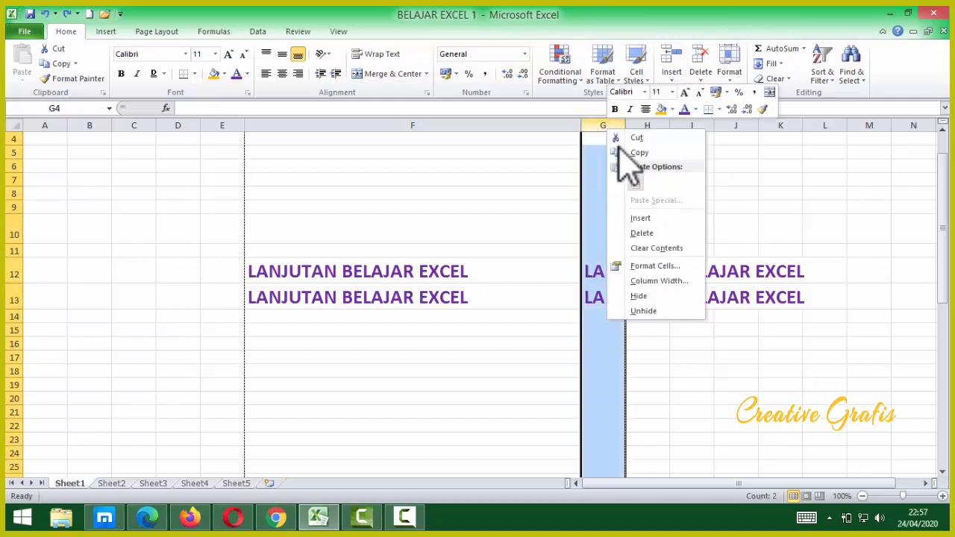
left_click(671, 232)
left_click(639, 298)
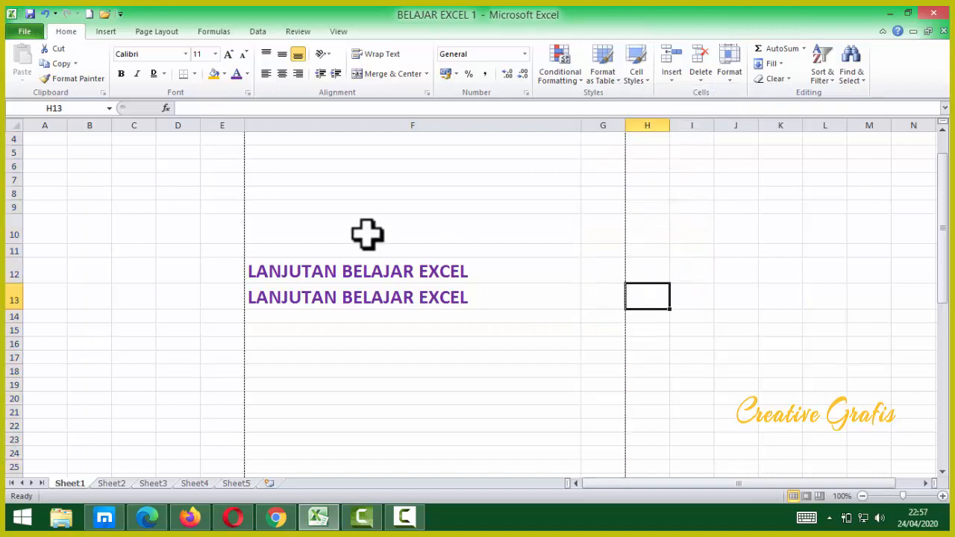
Change the font colour of the title in F12 to dark orange.
left_click(313, 298)
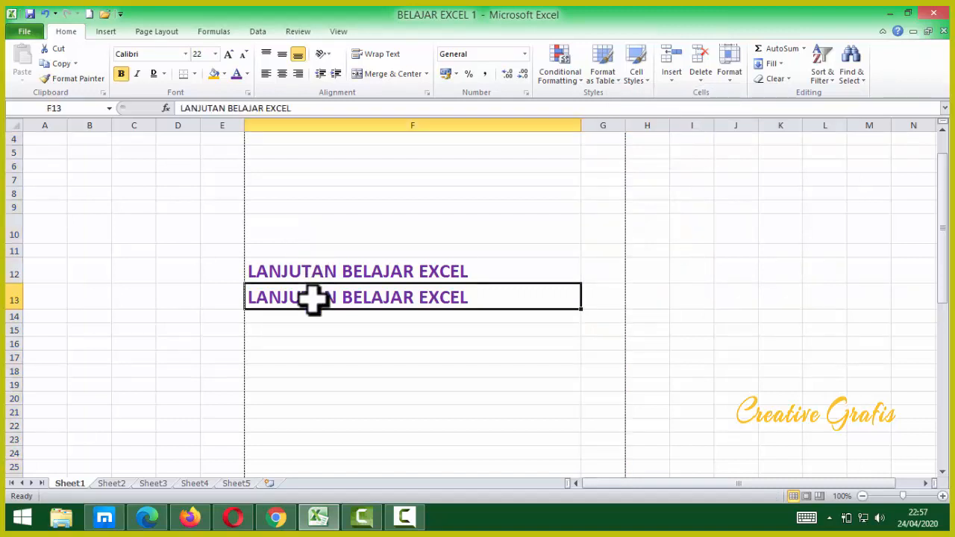
left_click(486, 267)
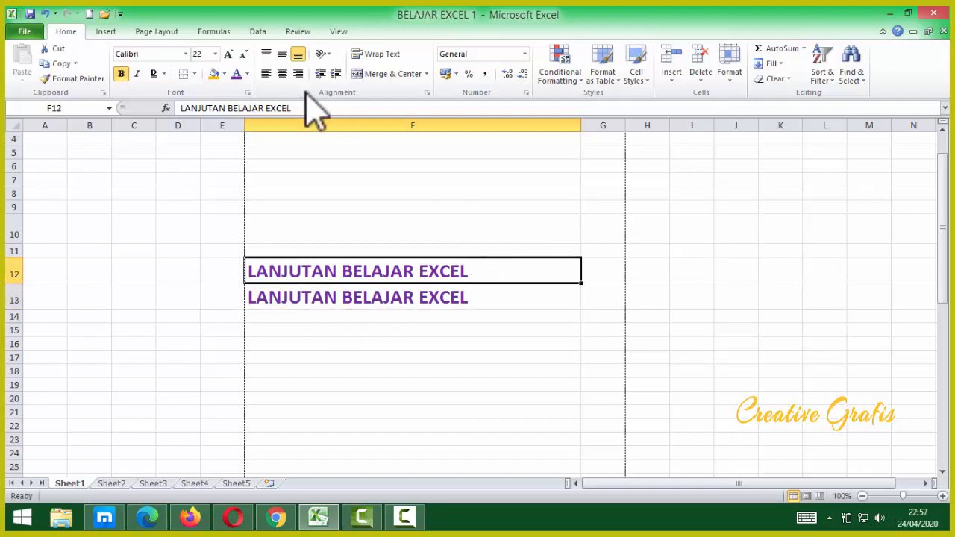
left_click(247, 74)
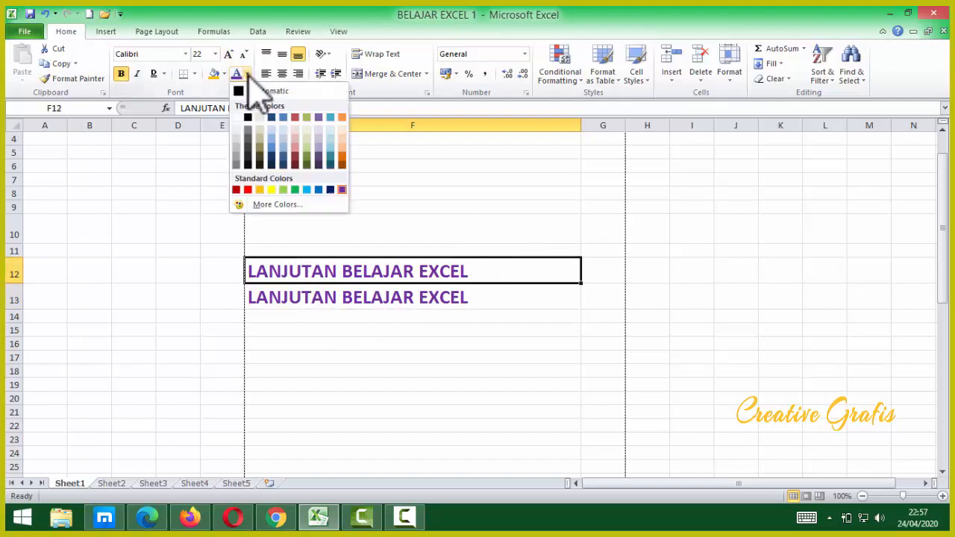
left_click(345, 165)
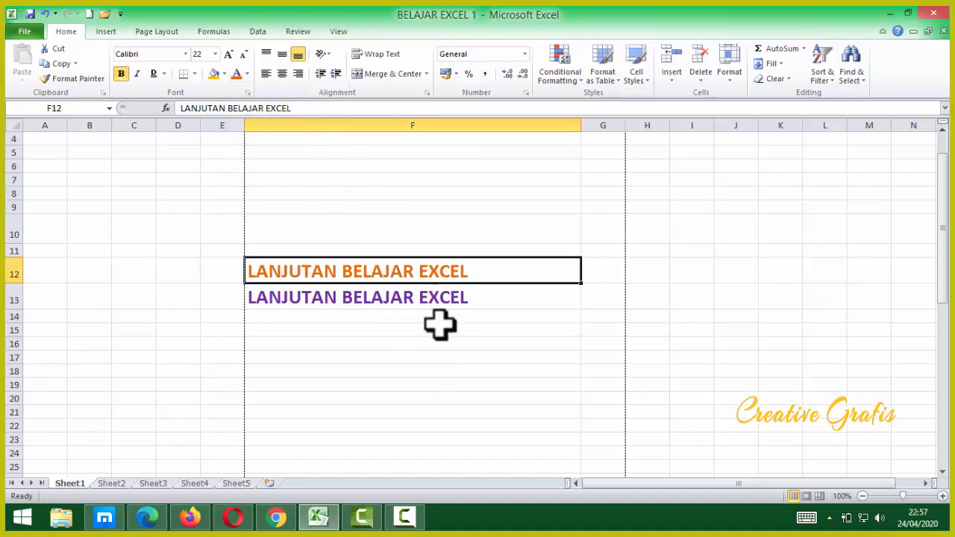
left_click(430, 357)
left_click(415, 268)
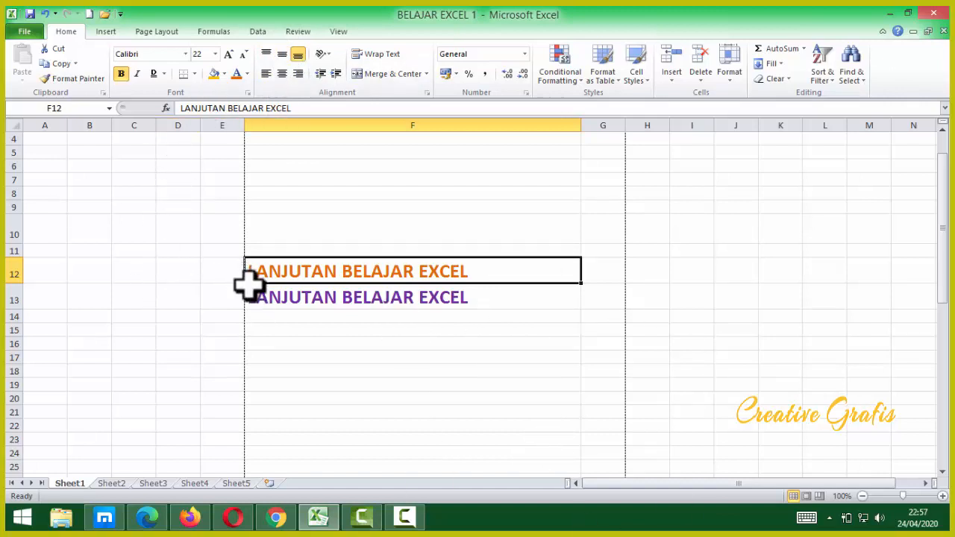
Make row 12 about three to four times as tall and widen column F slightly.
left_click_drag(13, 282, 13, 323)
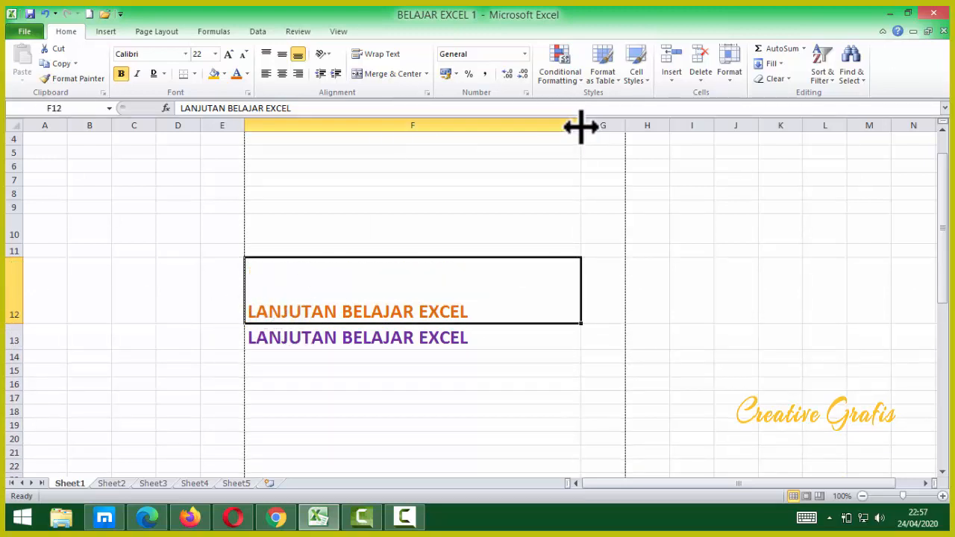
left_click_drag(581, 127, 620, 126)
left_click(470, 369)
left_click(317, 310)
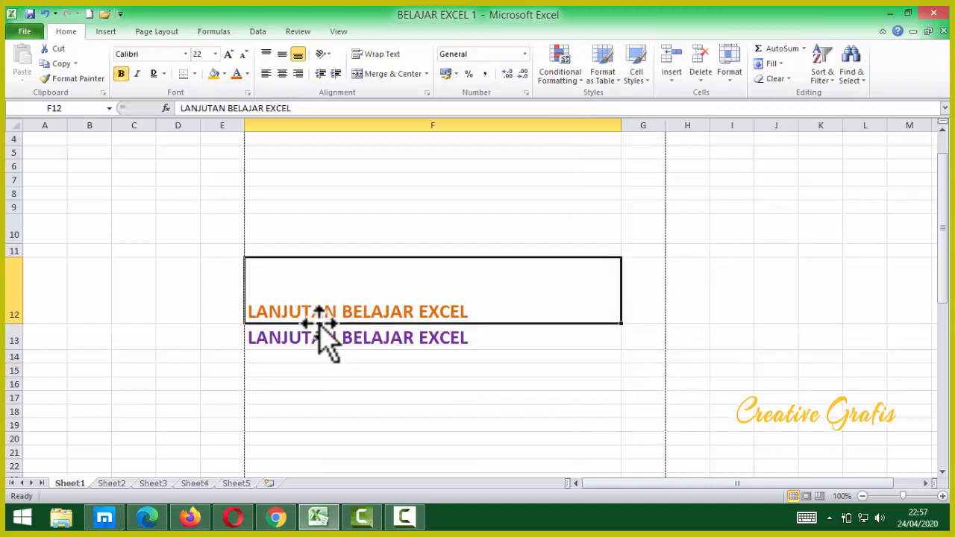
left_click_drag(17, 323, 15, 284)
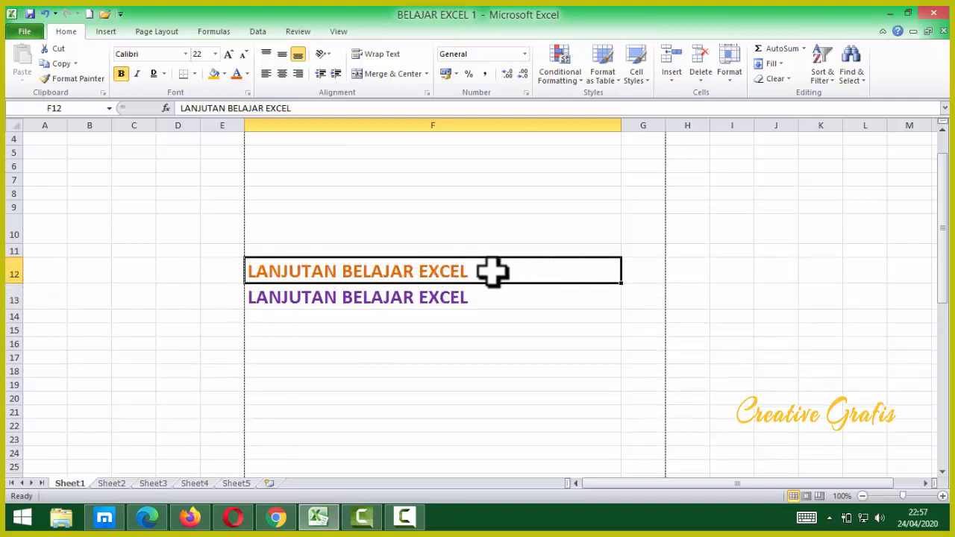
left_click_drag(12, 284, 15, 352)
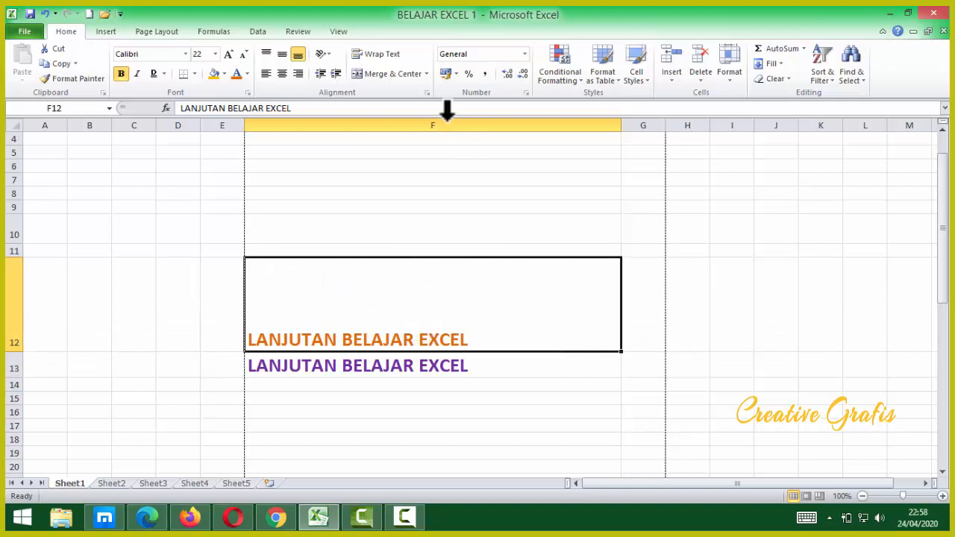
Try left, centre and right horizontal alignment on the title in F12 and finish with it centred.
left_click(266, 74)
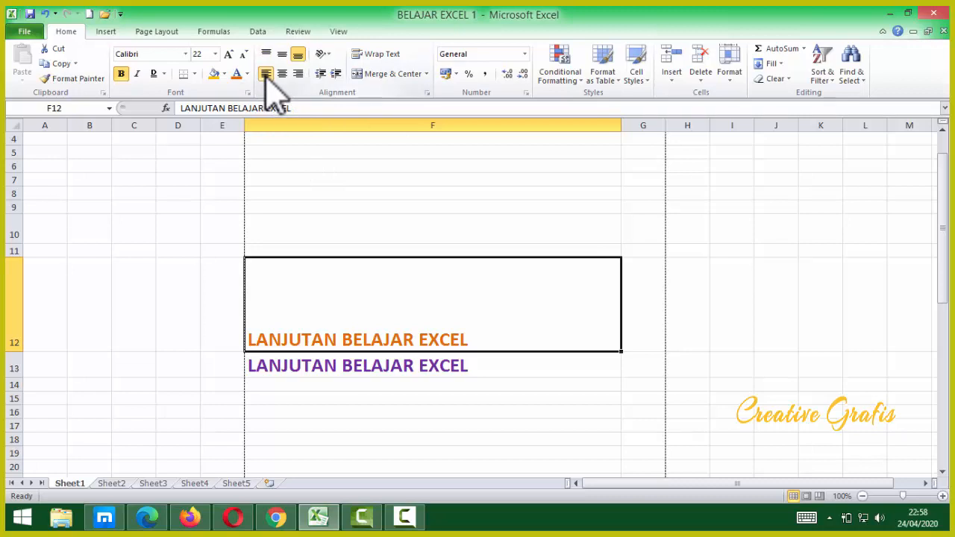
left_click(282, 74)
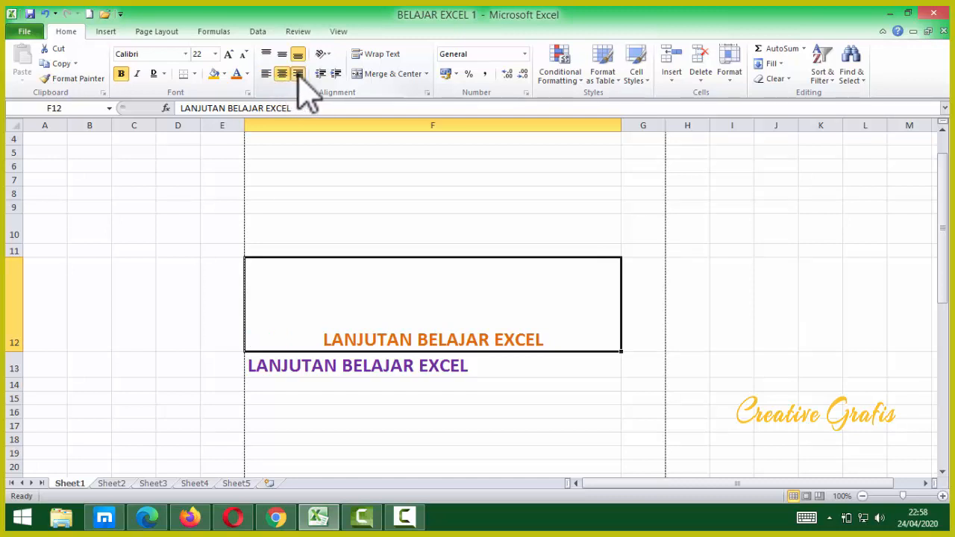
left_click(299, 75)
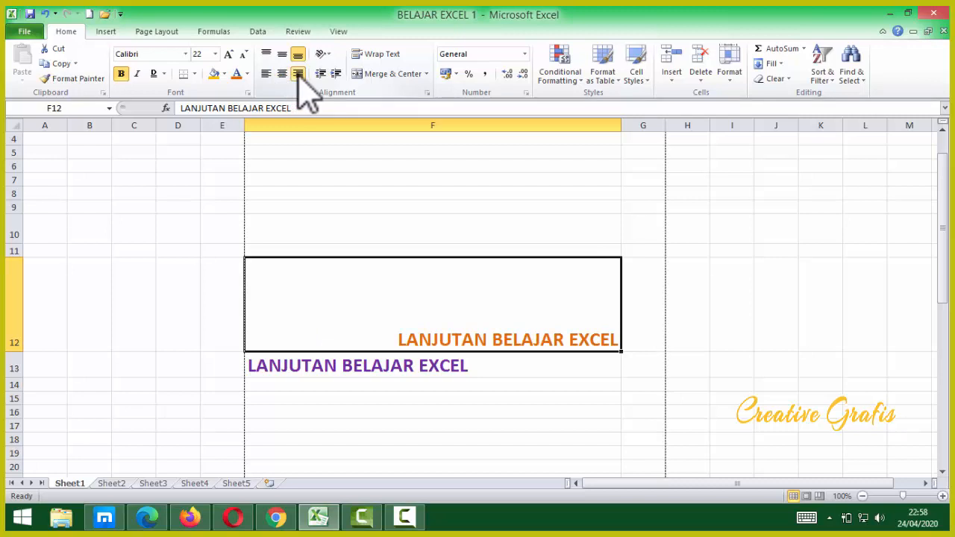
left_click(266, 74)
left_click(282, 73)
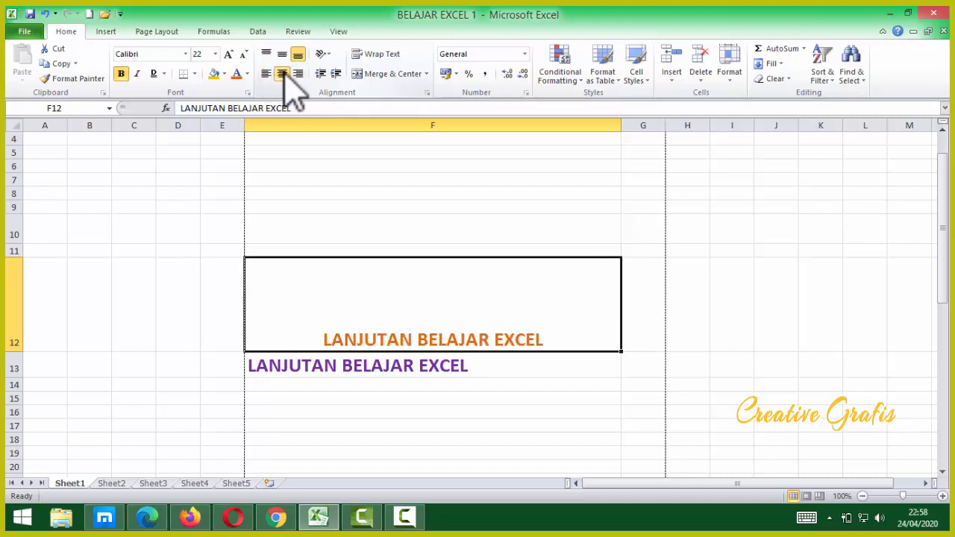
left_click(298, 74)
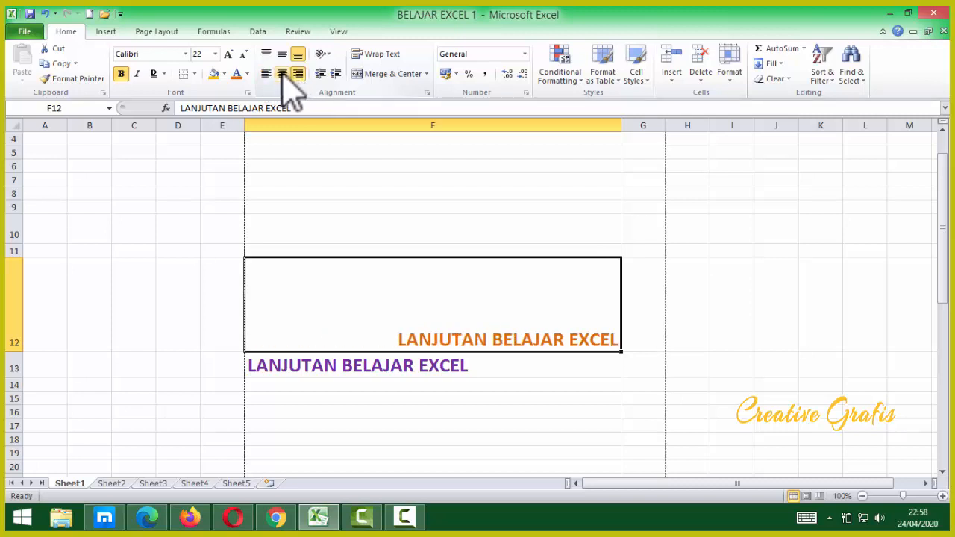
left_click(282, 74)
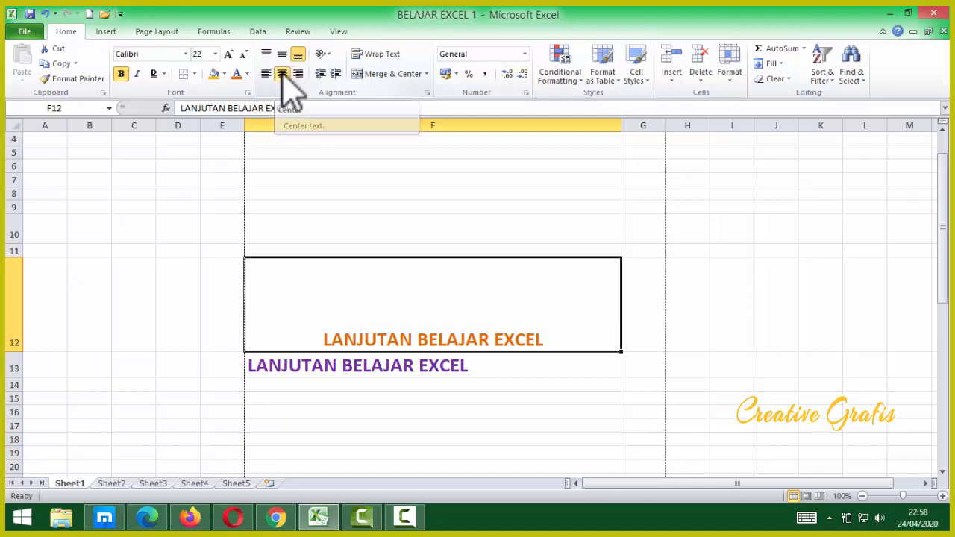
Give cell F12 a light red fill and set its title's font colour to red.
left_click(494, 383)
left_click(440, 312)
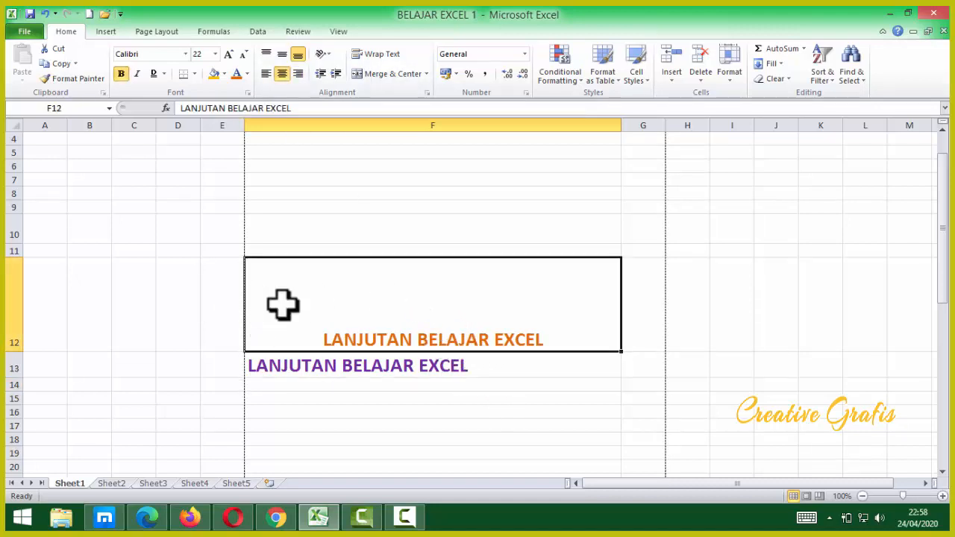
left_click(223, 74)
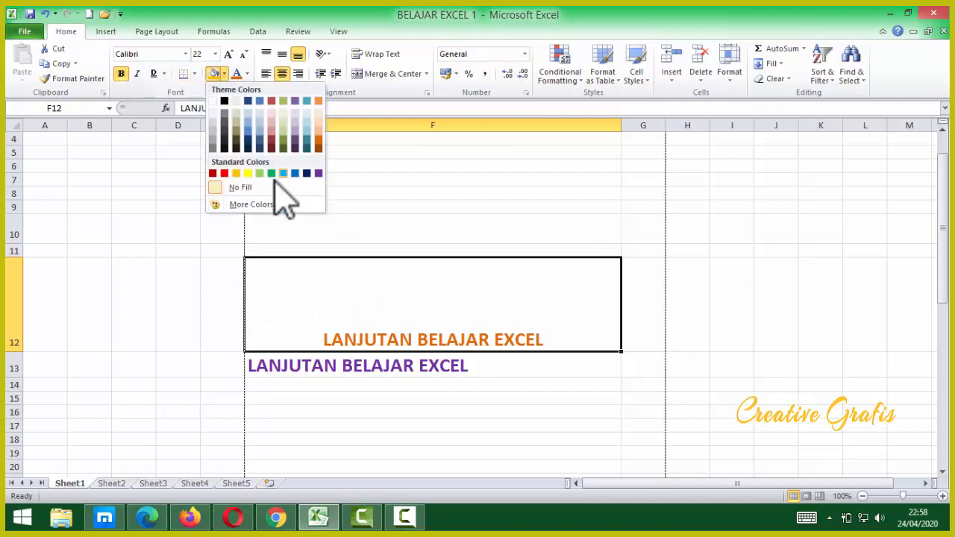
left_click(272, 116)
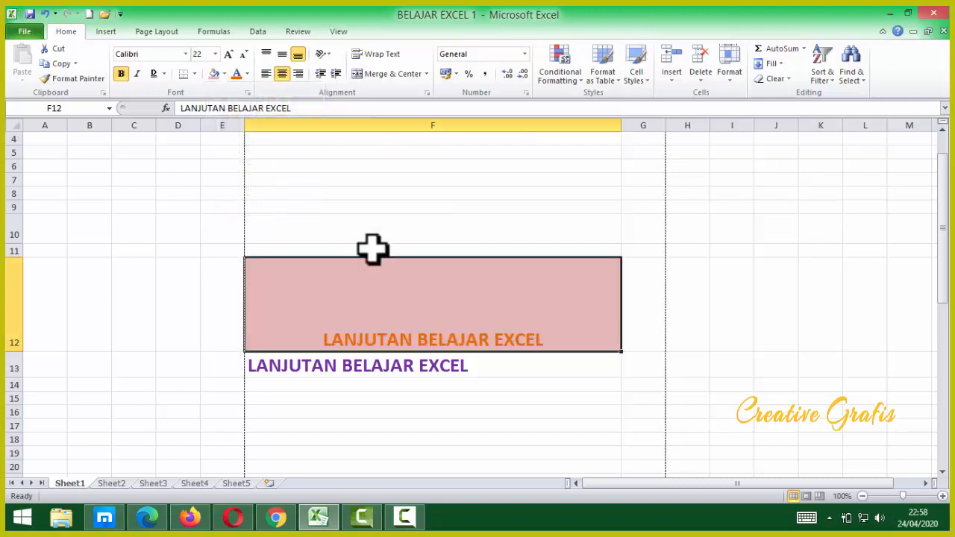
left_click(248, 74)
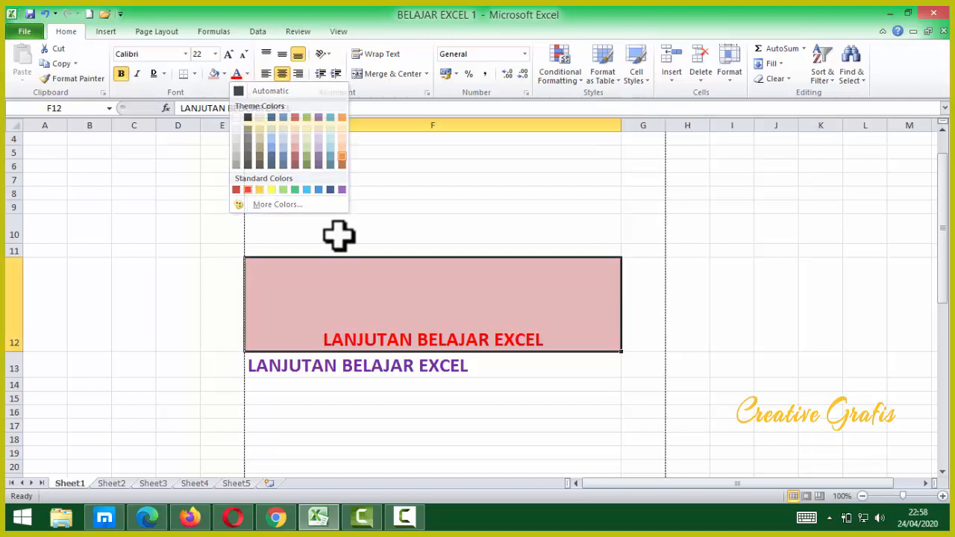
left_click(512, 399)
left_click(508, 340)
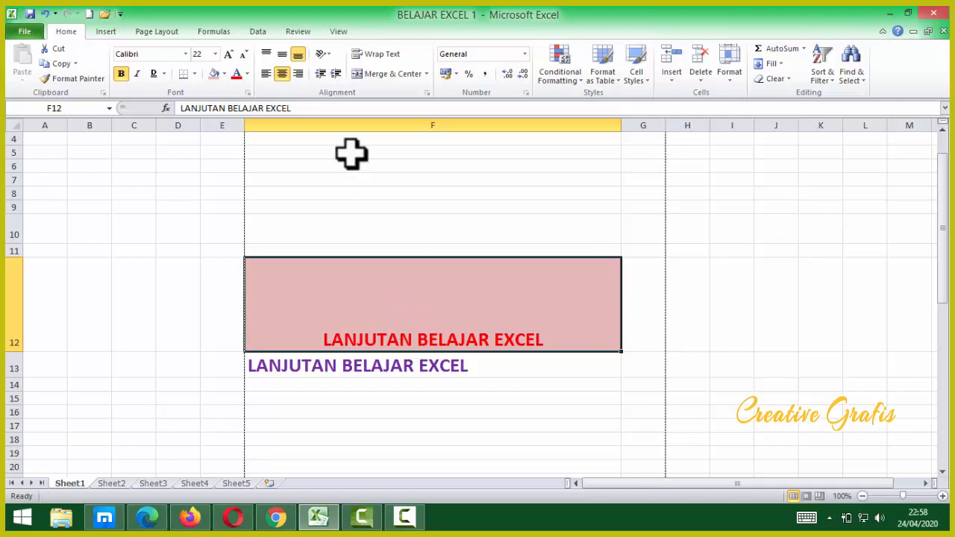
Try top, middle and bottom vertical alignment on the title in F12 and finish with middle alignment.
left_click(266, 55)
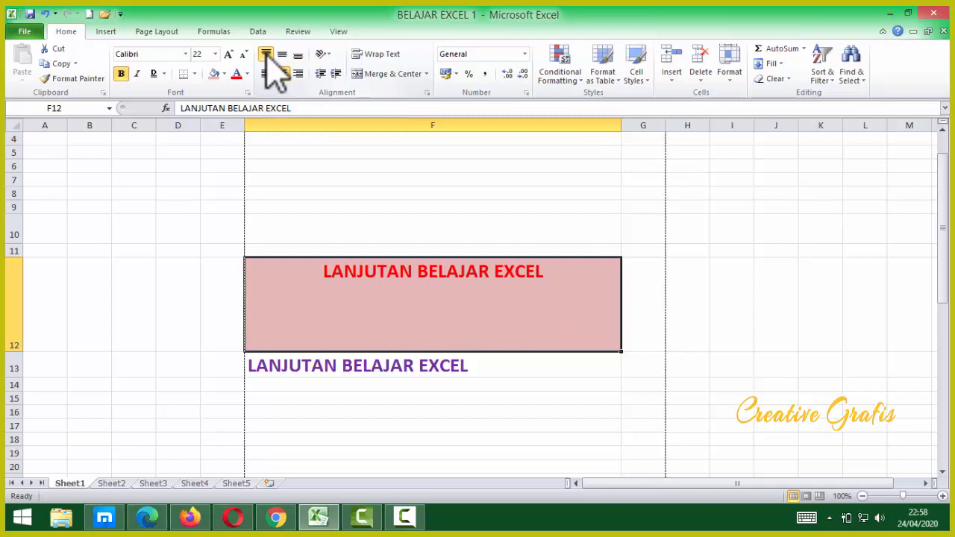
left_click(281, 56)
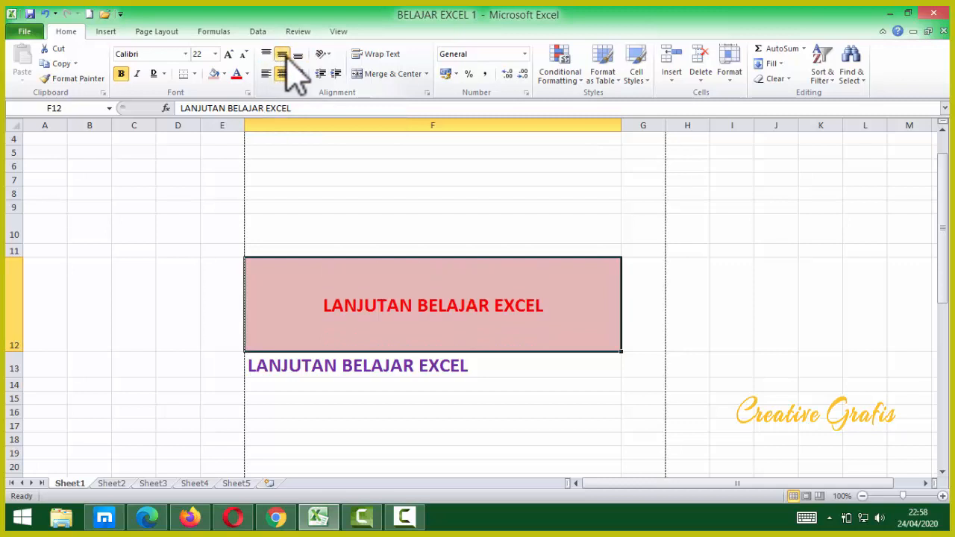
left_click(298, 56)
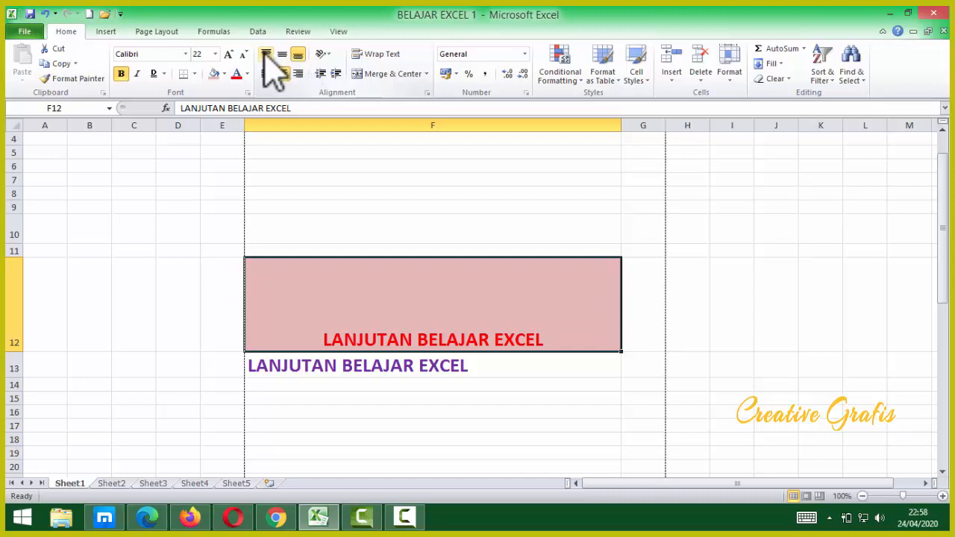
left_click(271, 56)
left_click(282, 55)
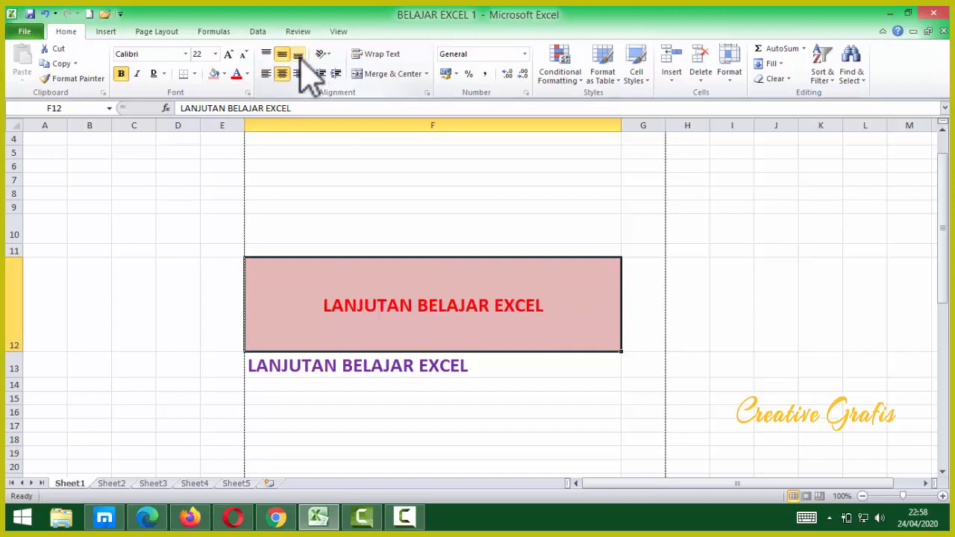
Try bottom alignment combined with left, centre and right alignment on the title in F12, ending centred and middle-aligned.
left_click(298, 57)
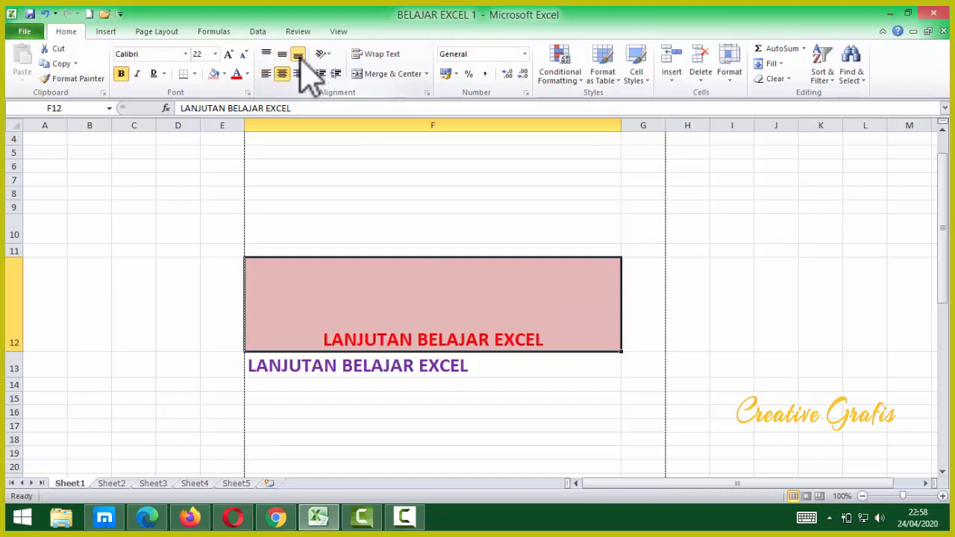
left_click(264, 74)
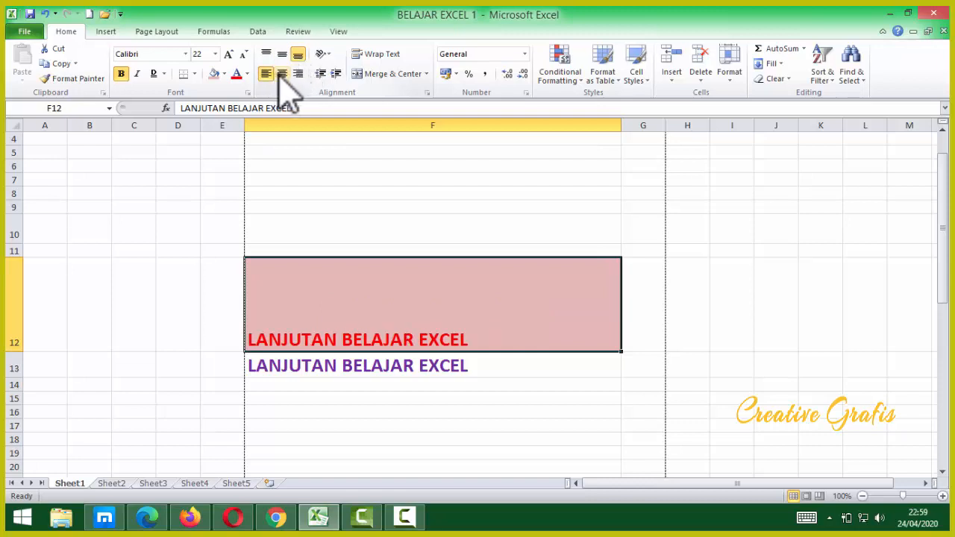
left_click(283, 73)
left_click(298, 73)
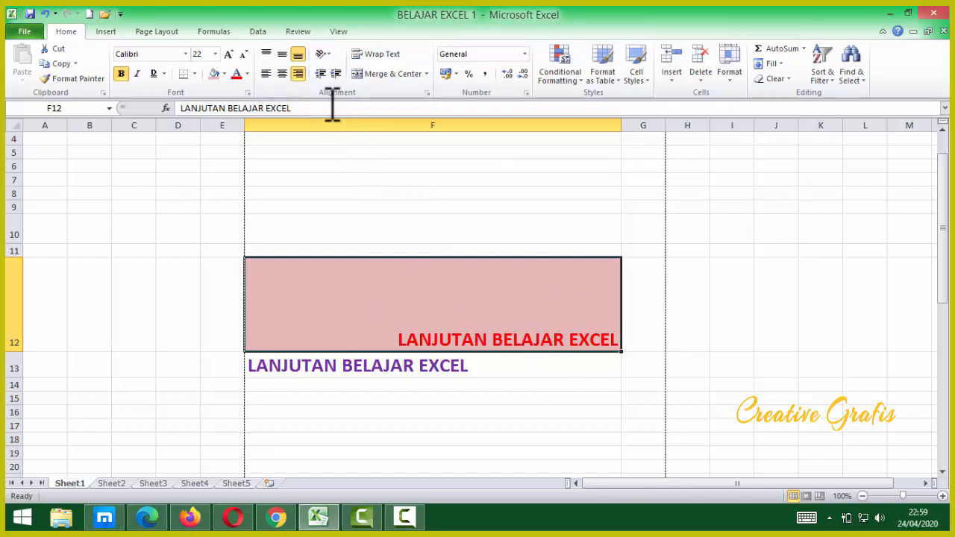
left_click(284, 74)
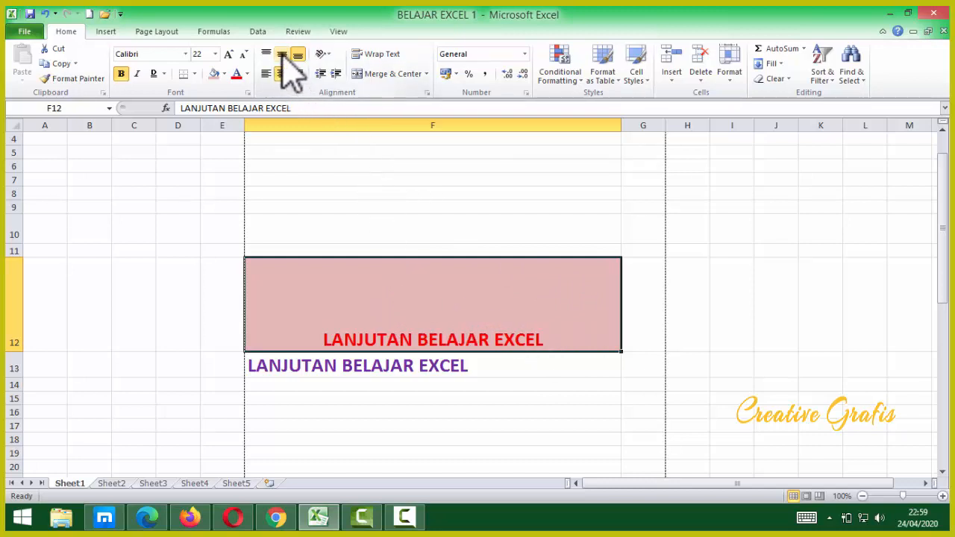
left_click(282, 55)
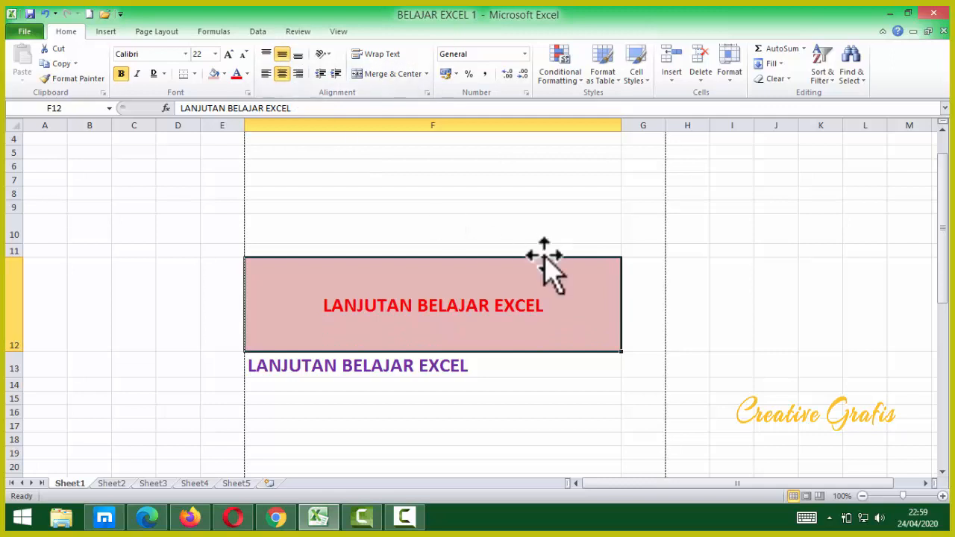
Try bottom alignment on the title in F12 again, then make it middle-aligned and right-aligned.
left_click(299, 56)
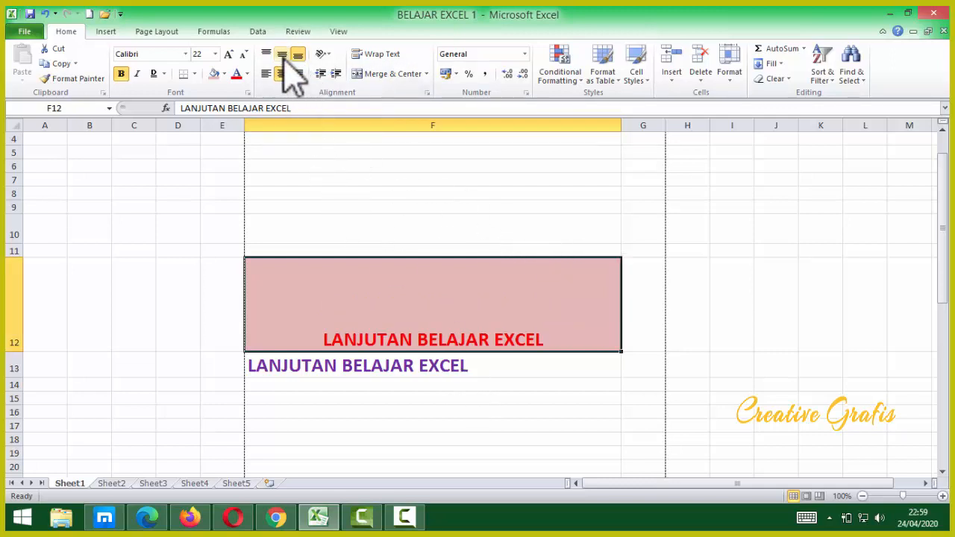
left_click(283, 54)
left_click(297, 74)
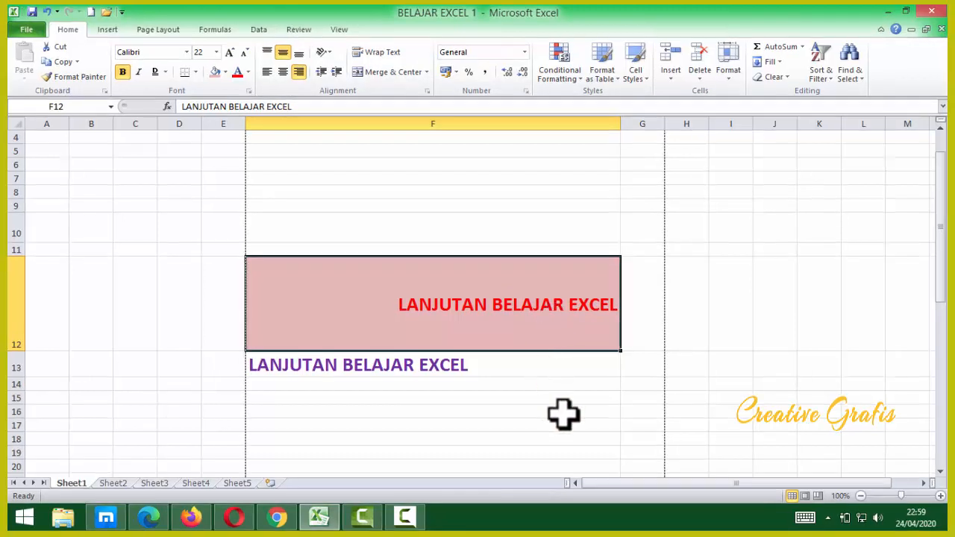
Delete row 12, which holds the red-filled title.
left_click(495, 368)
left_click(391, 304)
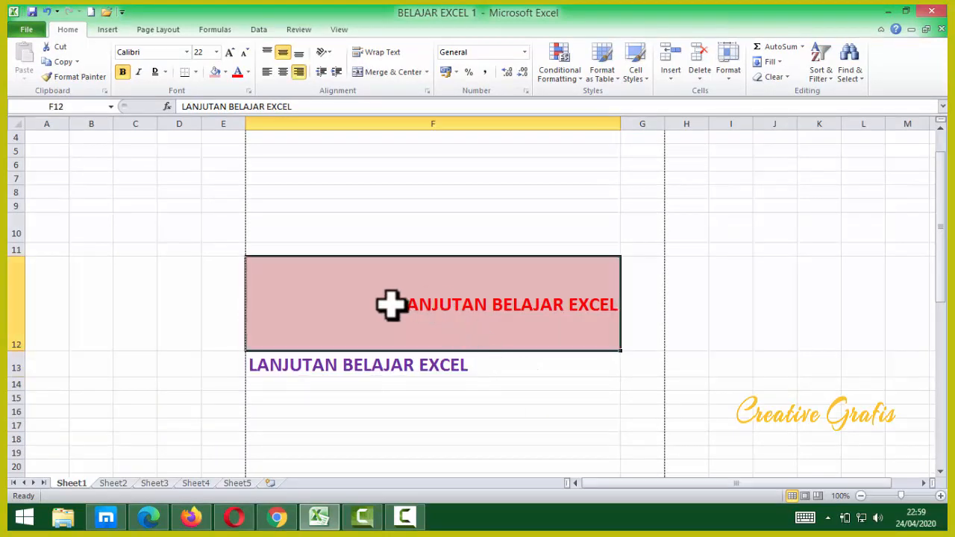
left_click(445, 237)
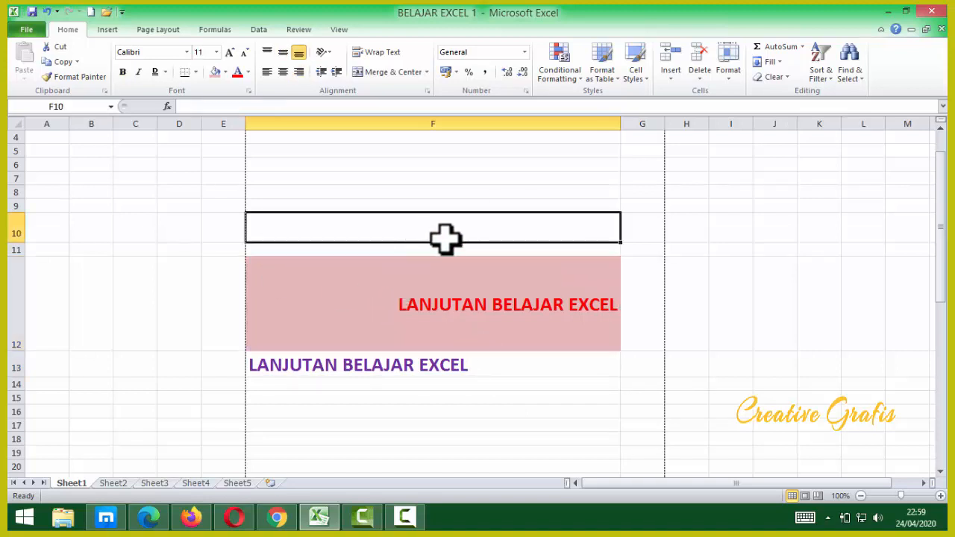
left_click(386, 292)
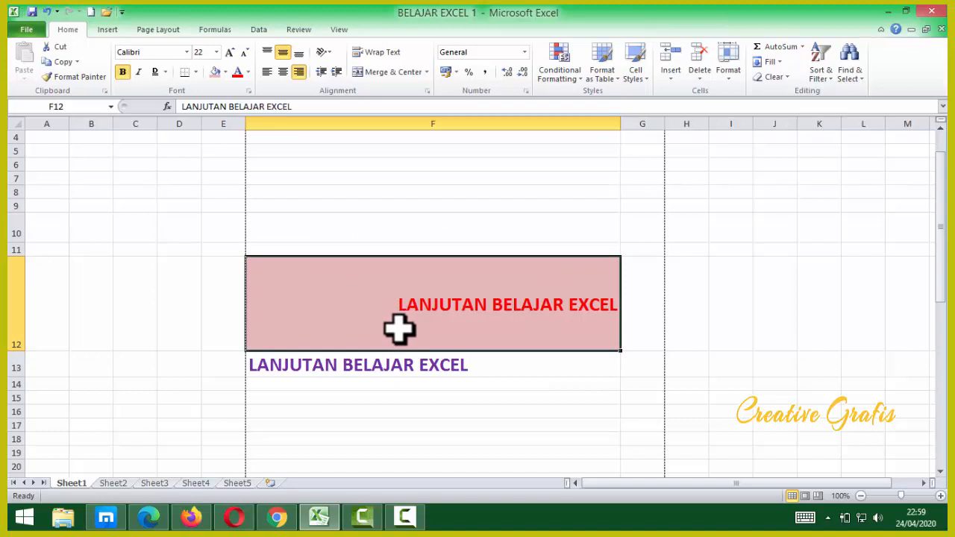
left_click(11, 301)
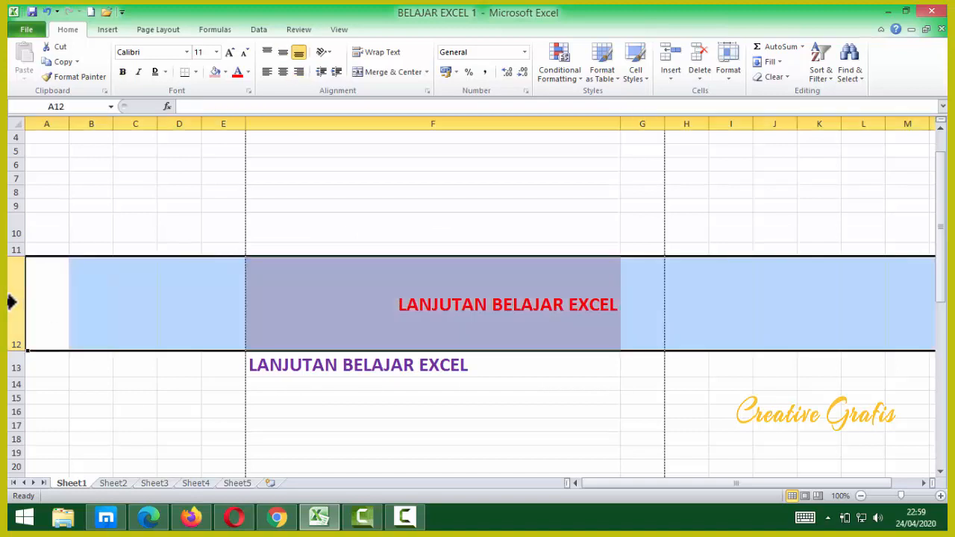
right_click(11, 301)
left_click(54, 403)
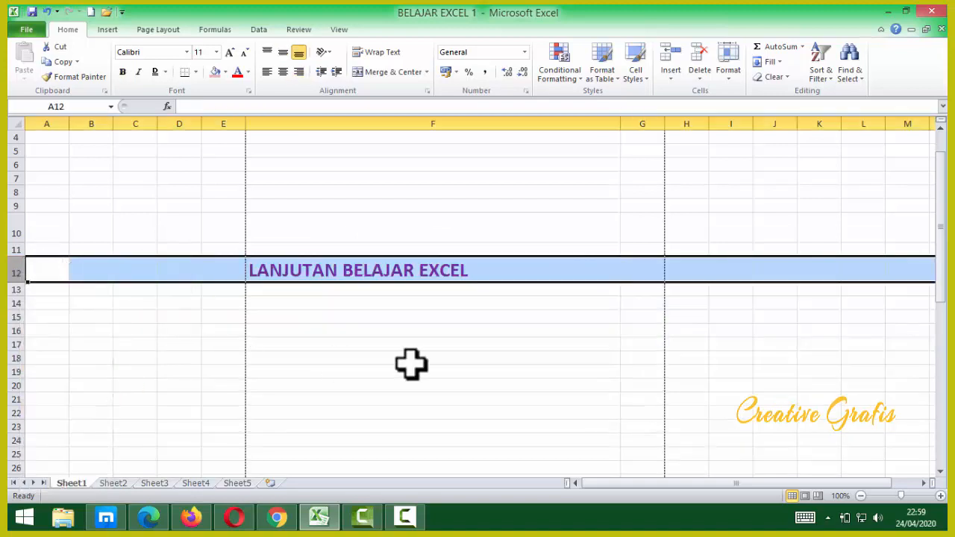
Centre the purple title in F12 horizontally and align it to the middle vertically.
left_click(411, 364)
left_click(422, 289)
left_click(426, 270)
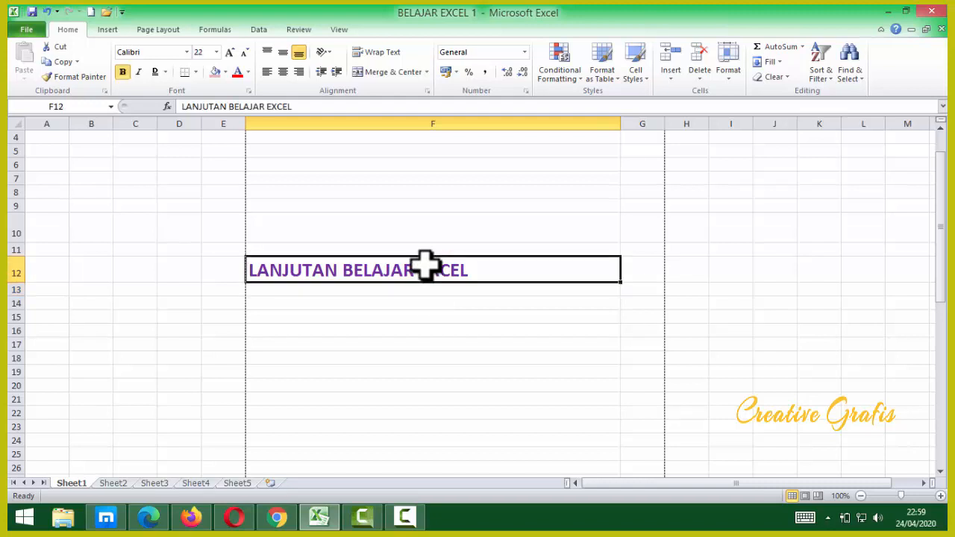
left_click(283, 71)
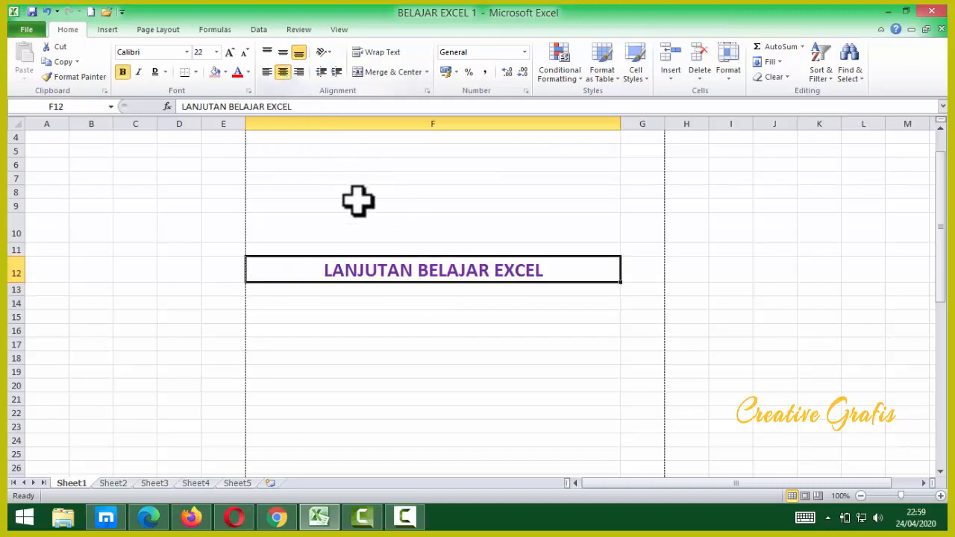
left_click(283, 52)
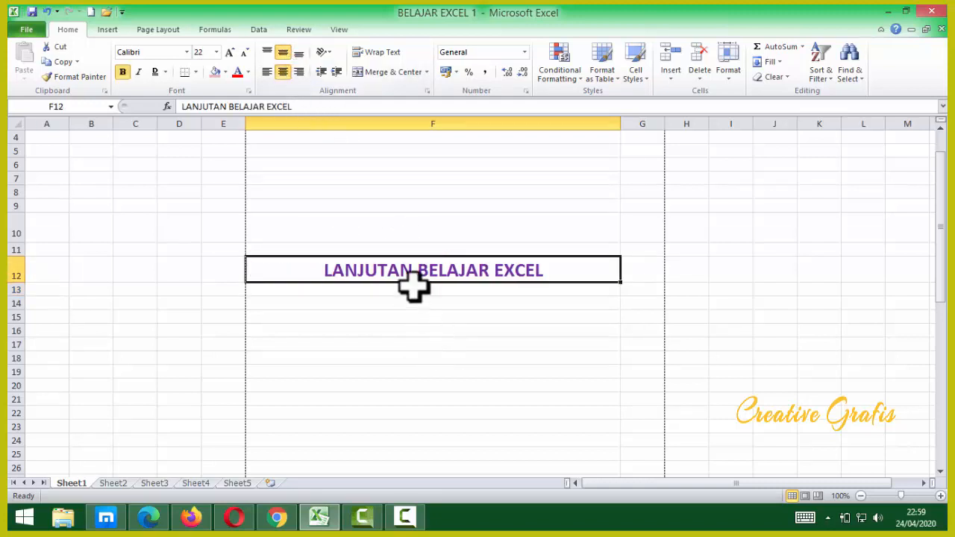
Try the Angle Clockwise orientation on the title in F12, then switch it to Vertical Text and look over the tall cell.
left_click(326, 52)
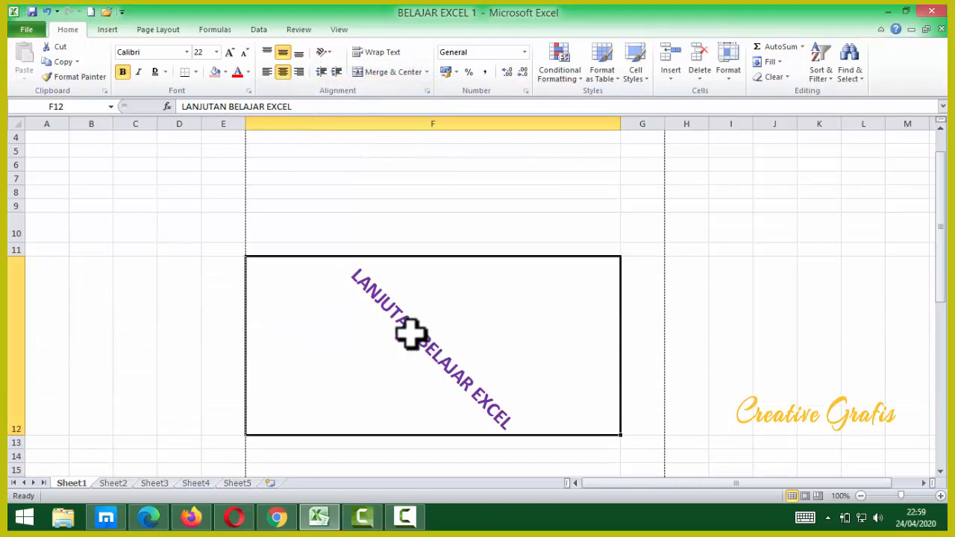
left_click(329, 52)
left_click(333, 98)
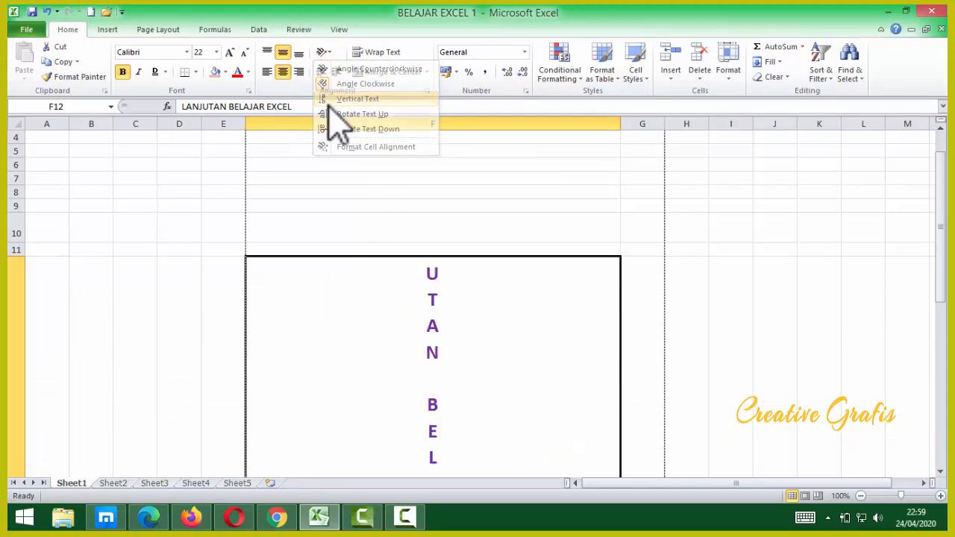
scroll(447, 321, "down", 1)
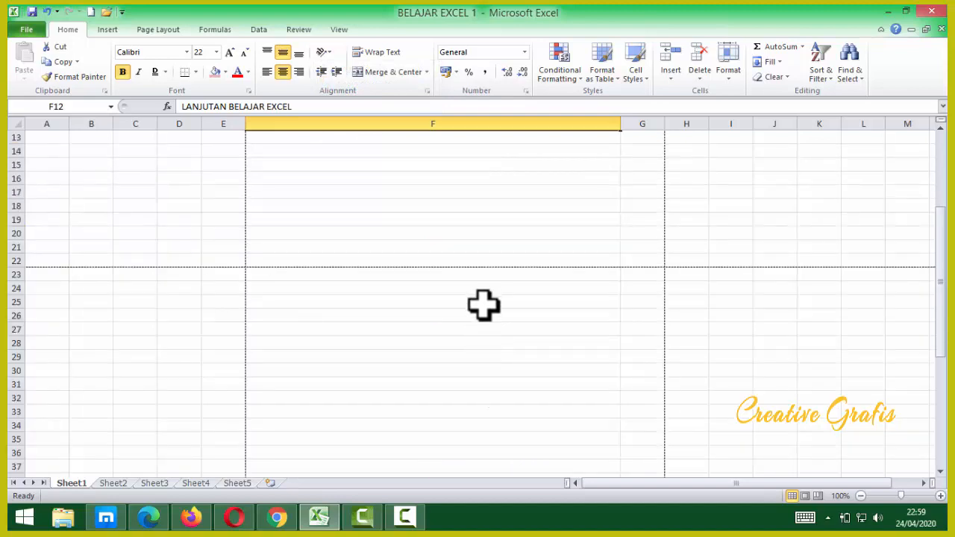
scroll(479, 302, "down", 1)
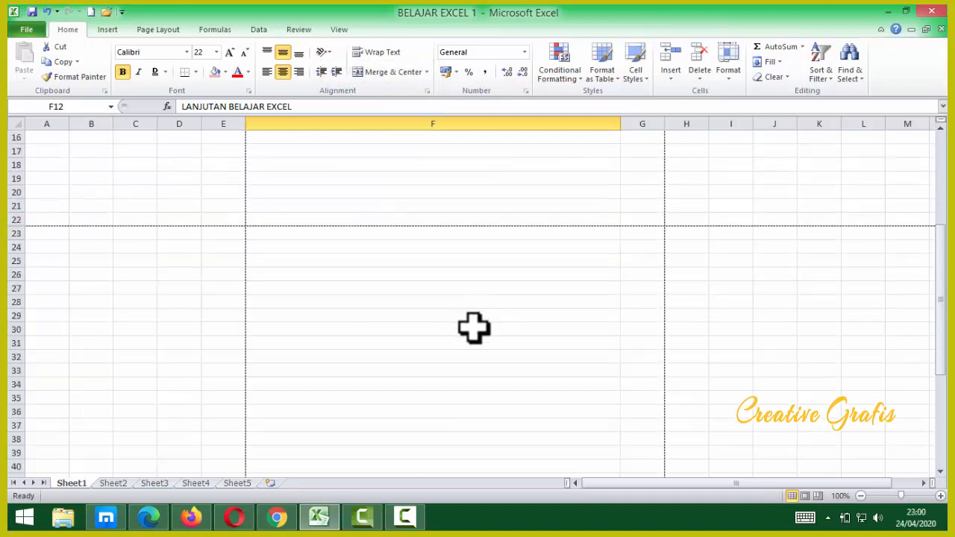
scroll(474, 323, "down", 1)
scroll(473, 323, "up", 2)
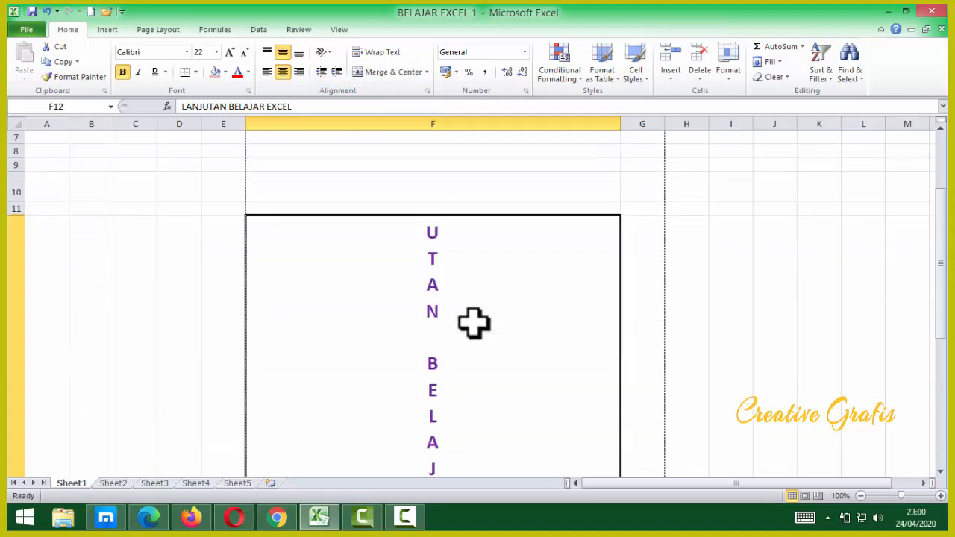
Try the Rotate Text Up orientation on the title in F12, then return it to Vertical Text.
left_click(329, 52)
left_click(352, 115)
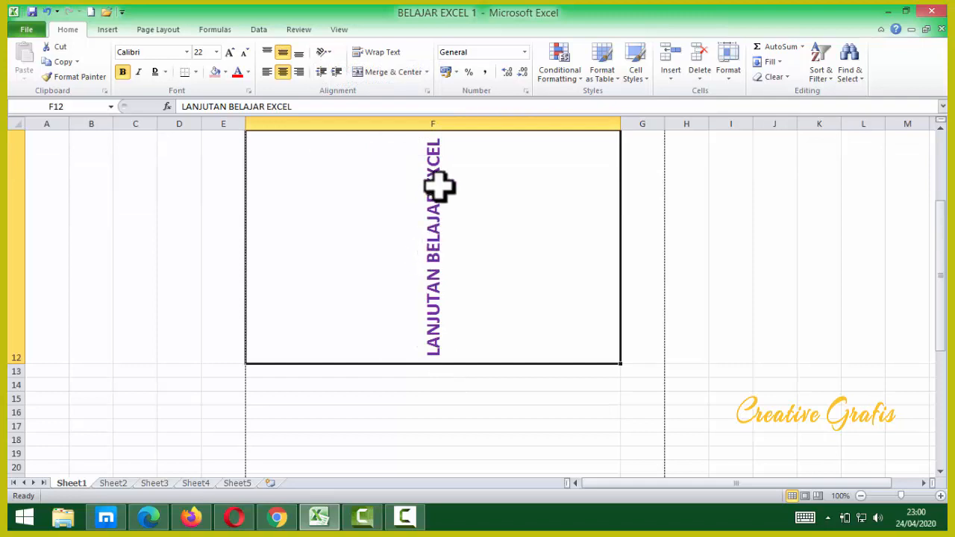
scroll(484, 252, "up", 1)
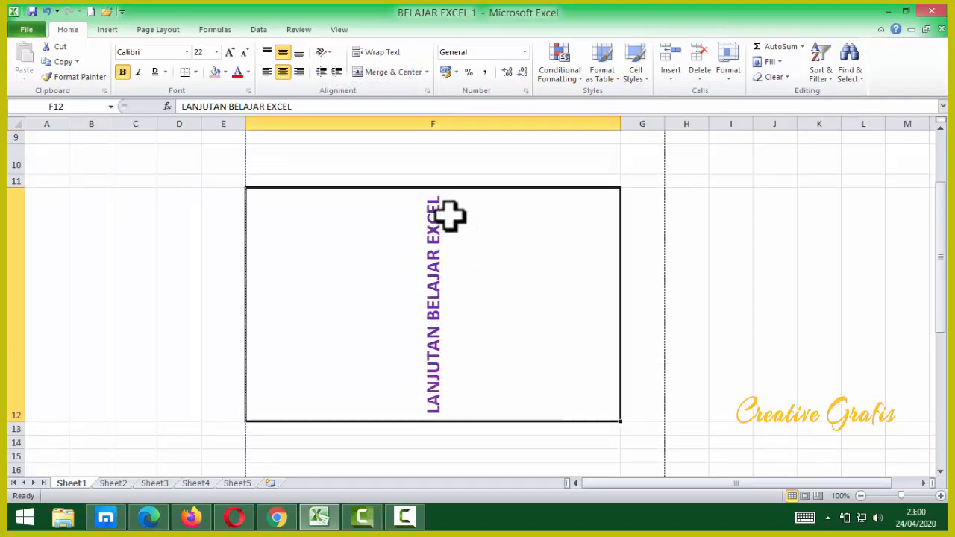
left_click(325, 52)
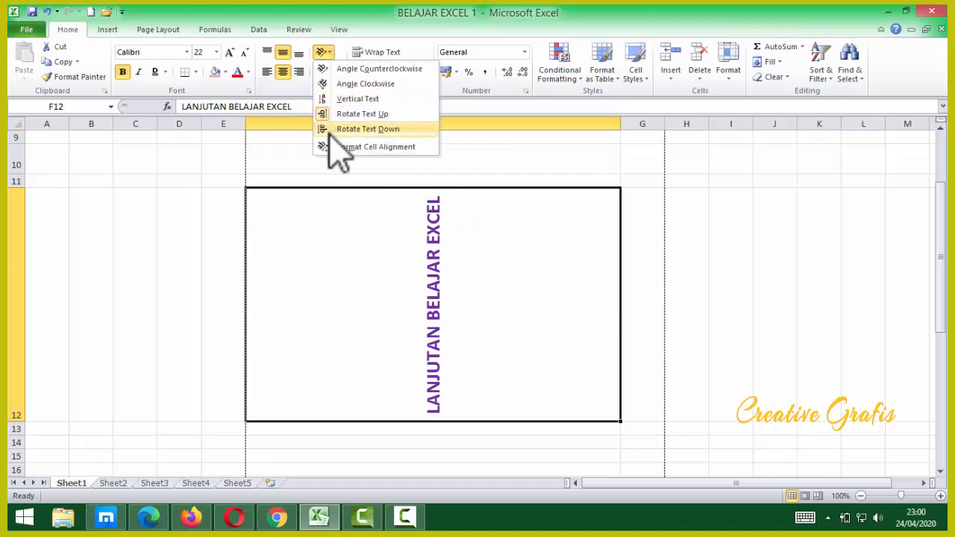
left_click(332, 100)
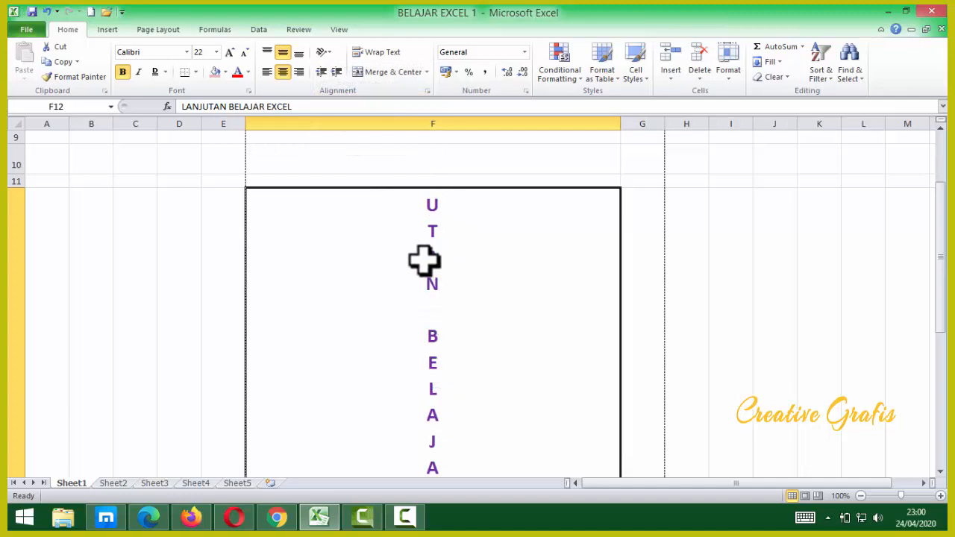
Replace the title in F12 with ABCDEFGHIJKL.
type("A")
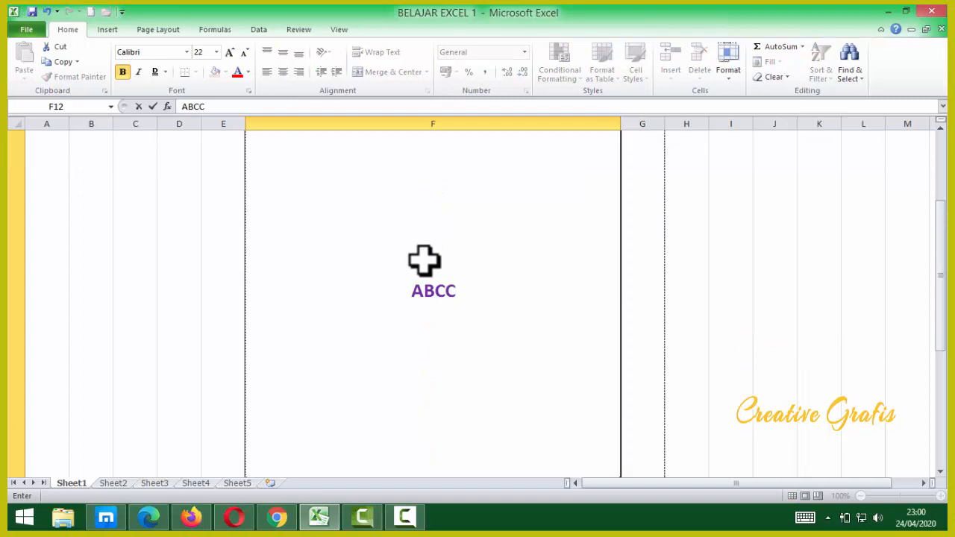
type("BCDEFGHI")
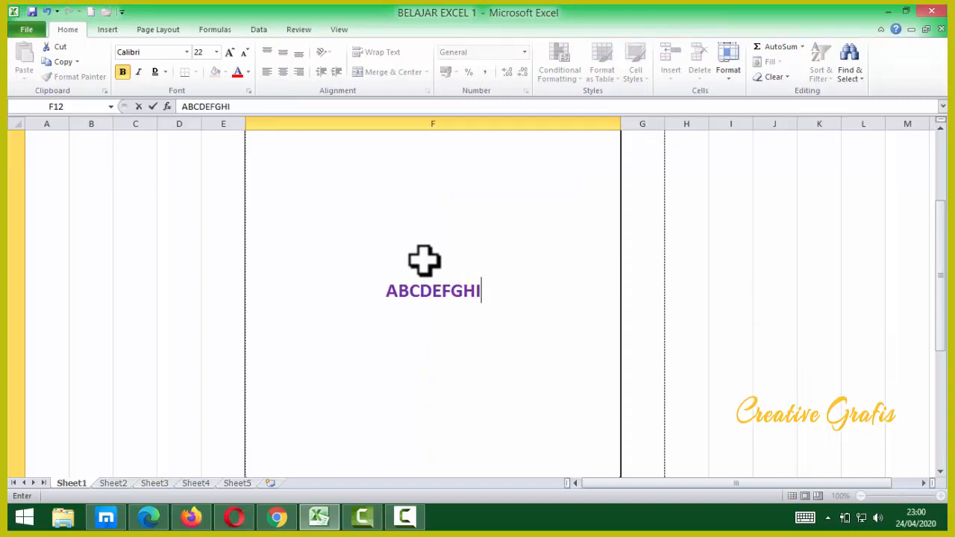
type("JKL")
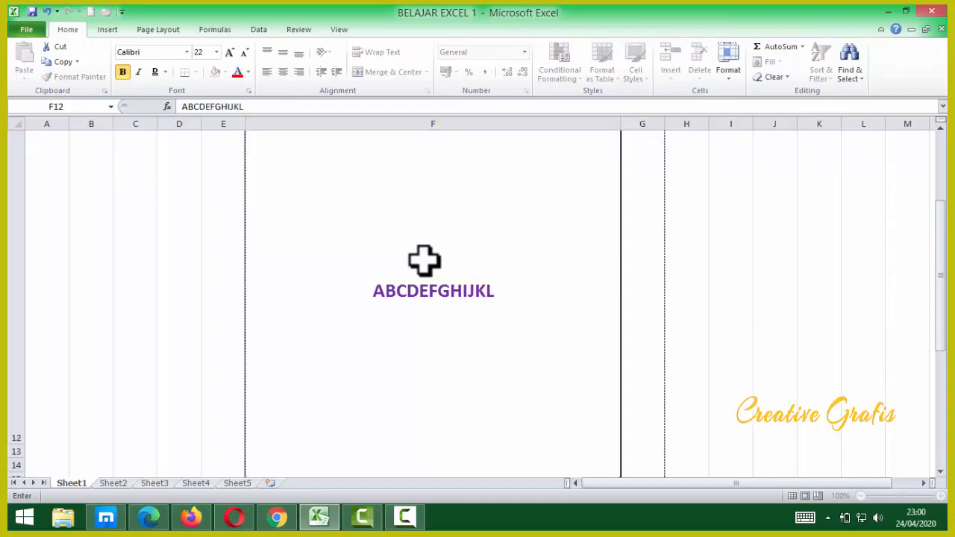
key("Return")
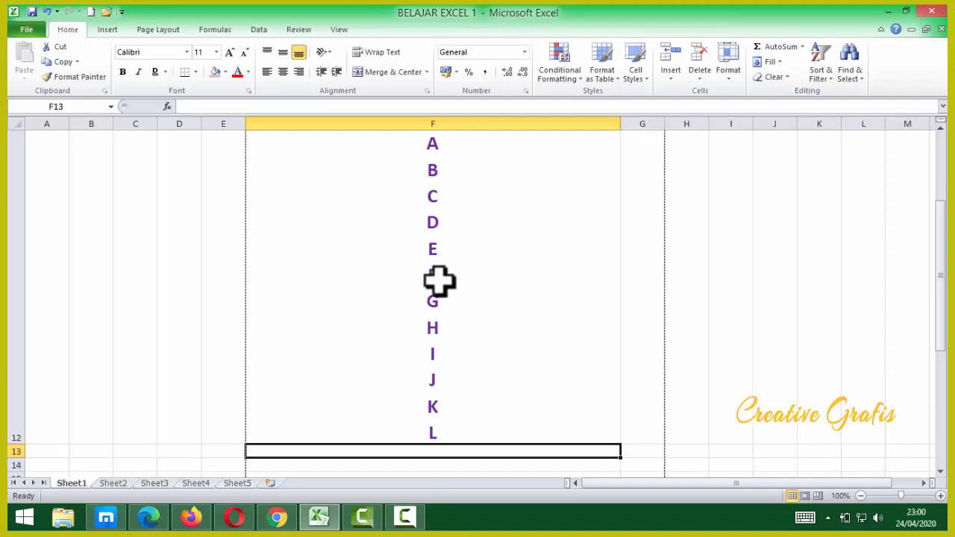
Set the orientation of the letters in F12 to Rotate Text Up.
left_click(324, 52)
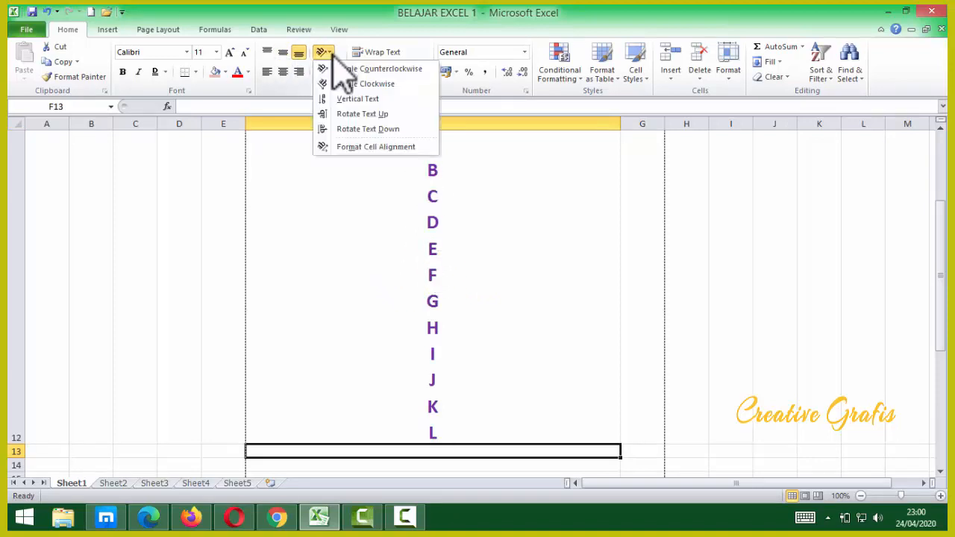
key("Escape")
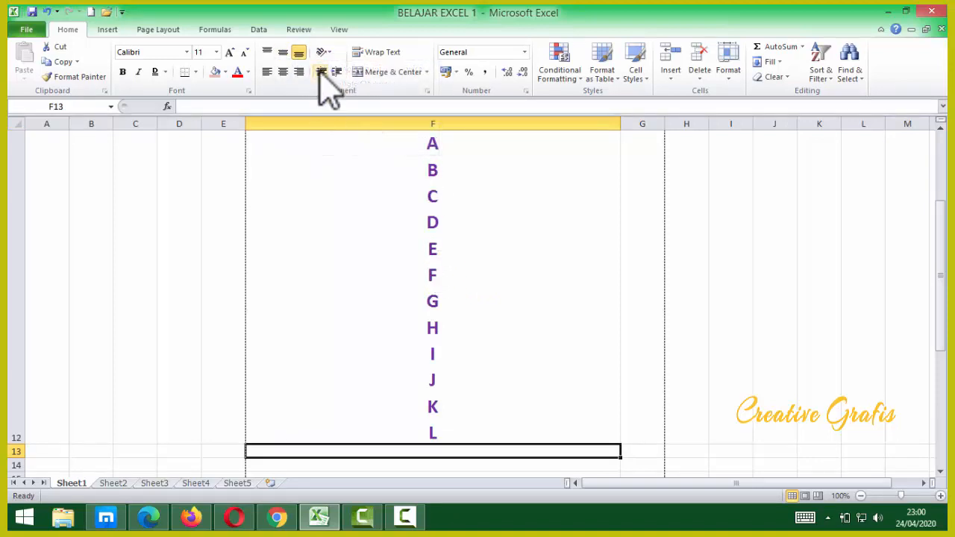
left_click(516, 280)
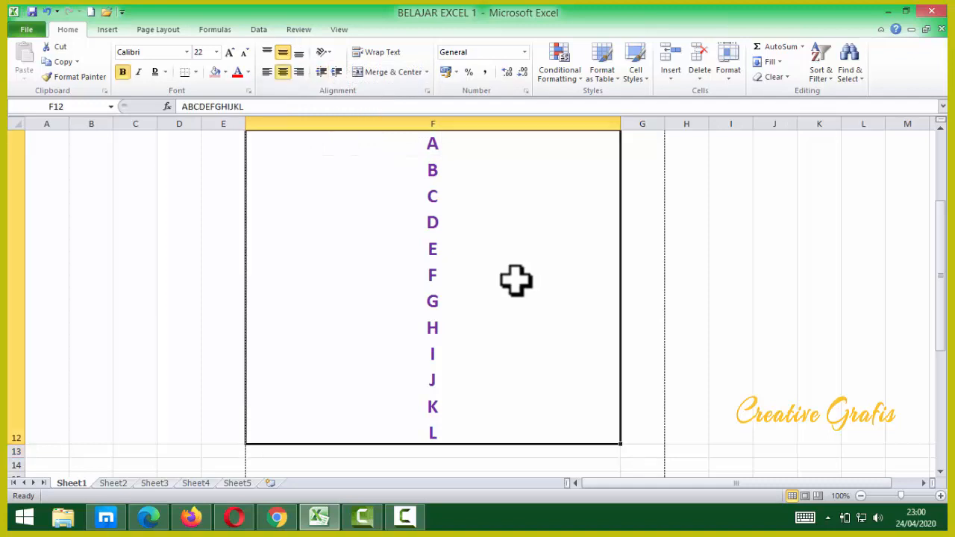
left_click(324, 52)
left_click(322, 115)
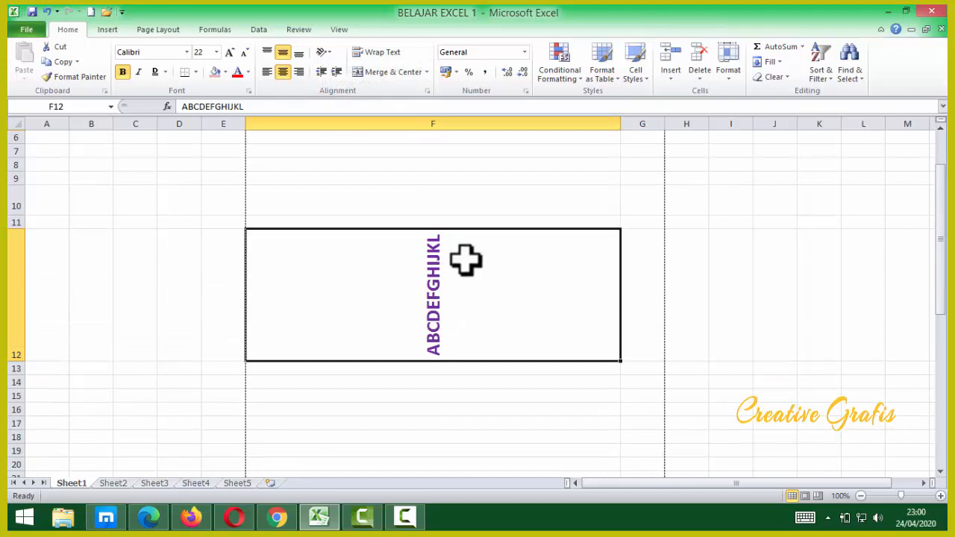
View the Format Cell Alignment settings for F12 and close them without changing anything.
left_click(326, 54)
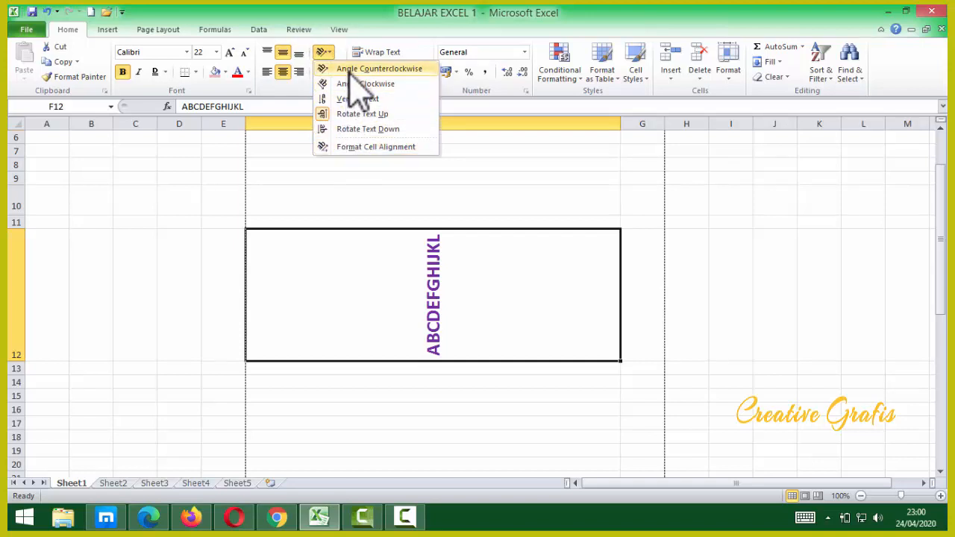
left_click(352, 144)
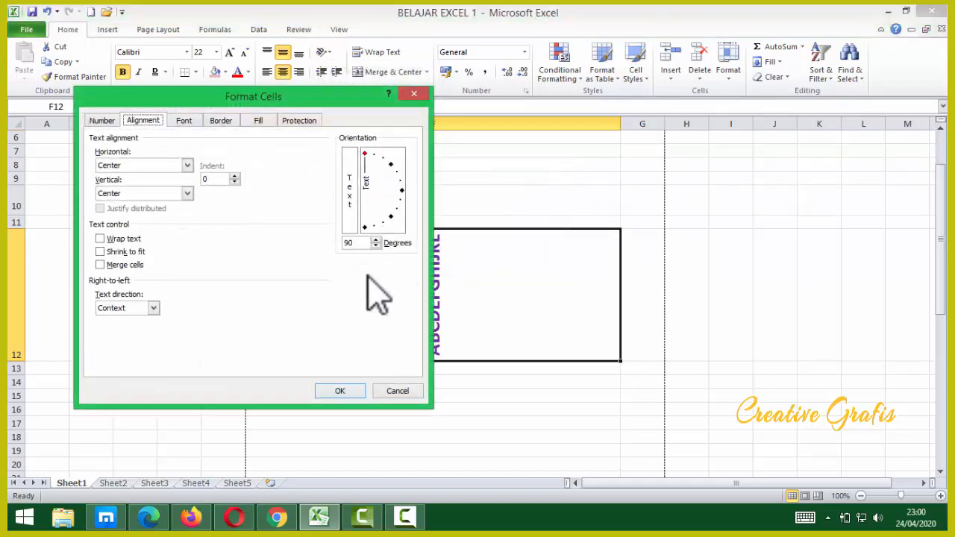
left_click(398, 390)
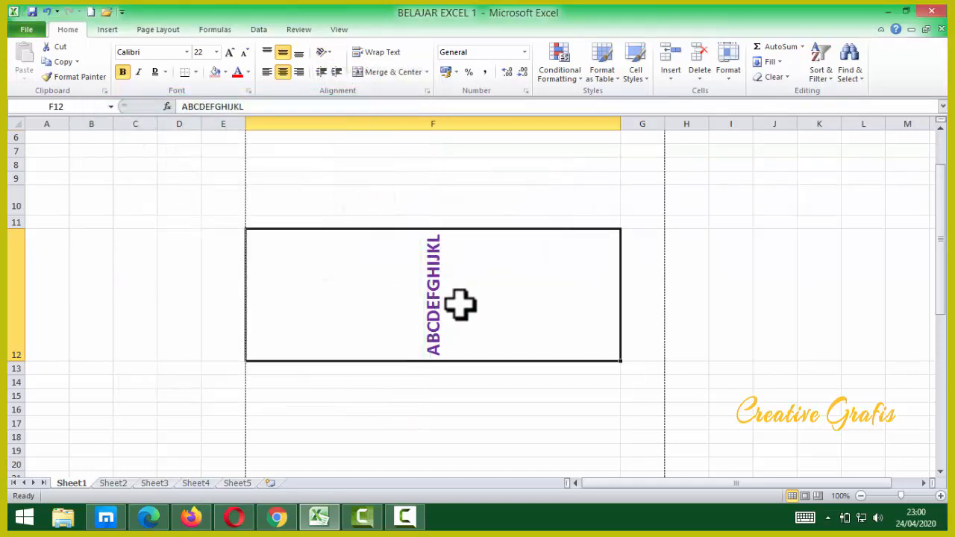
Try the Angle Counterclockwise and Angle Clockwise orientations on the letters in F12, then return them to Rotate Text Up.
left_click(328, 52)
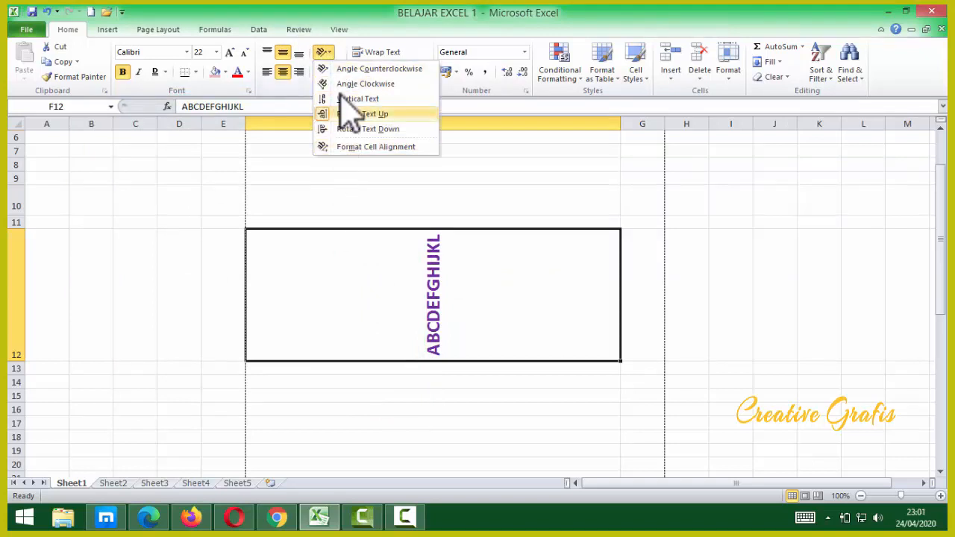
left_click(373, 69)
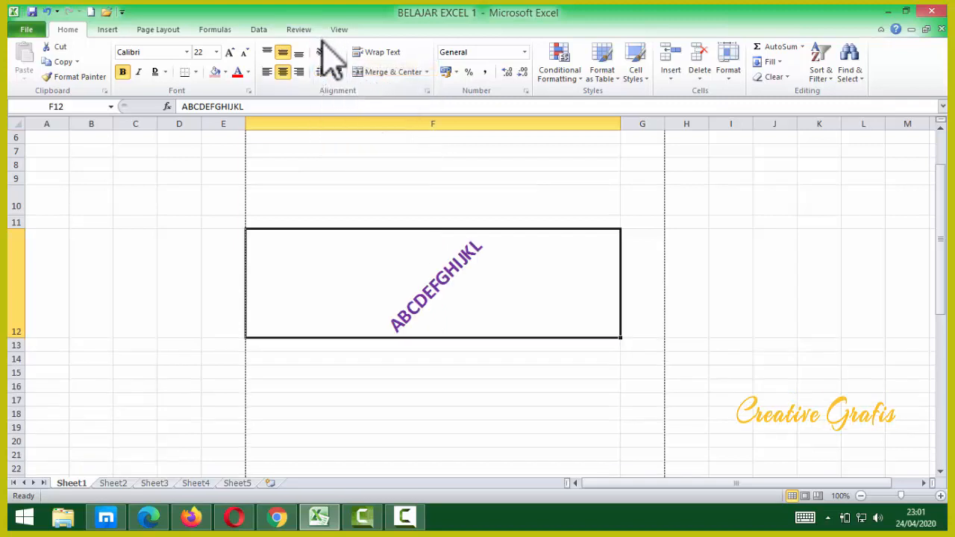
left_click(322, 53)
left_click(343, 82)
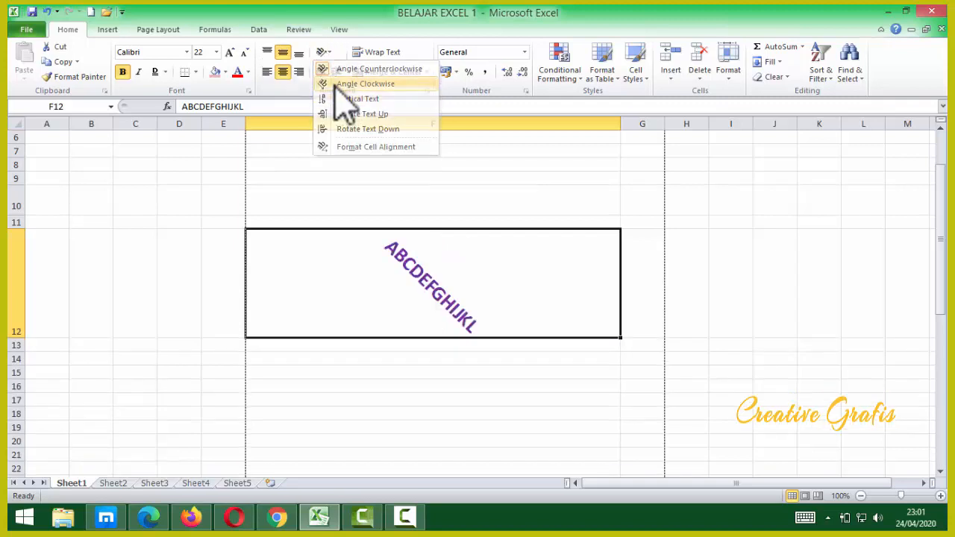
left_click(326, 52)
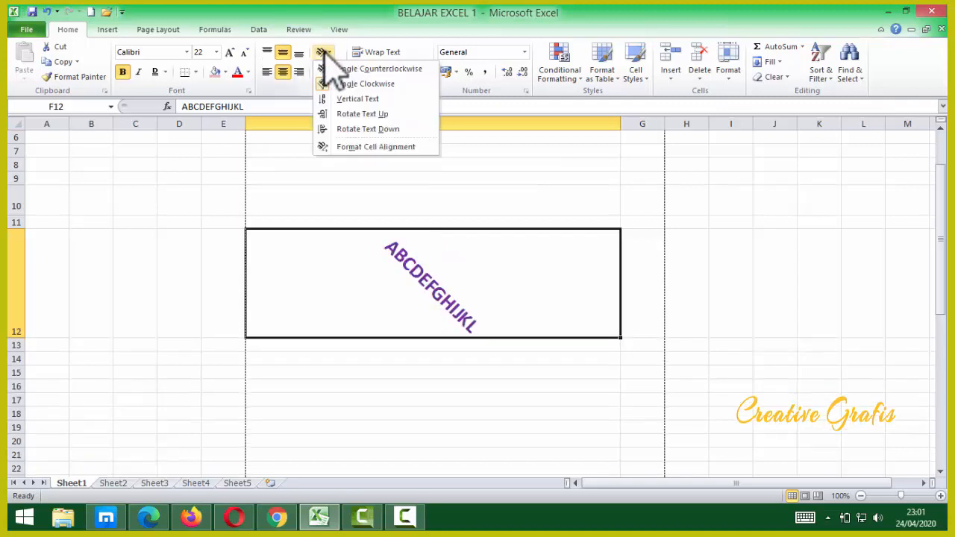
left_click(343, 114)
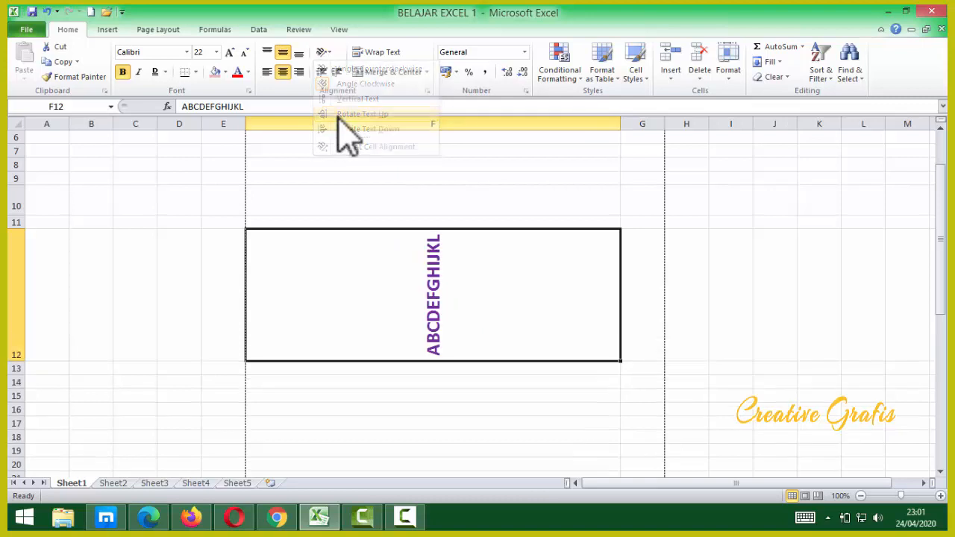
Set the text orientation of F12 to -45 degrees in the Format Cell Alignment settings.
left_click(326, 52)
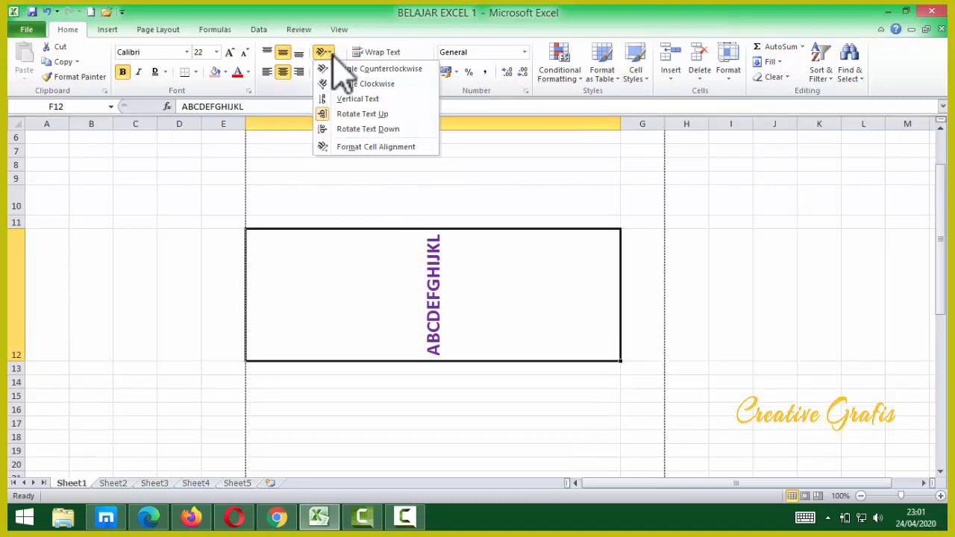
left_click(362, 147)
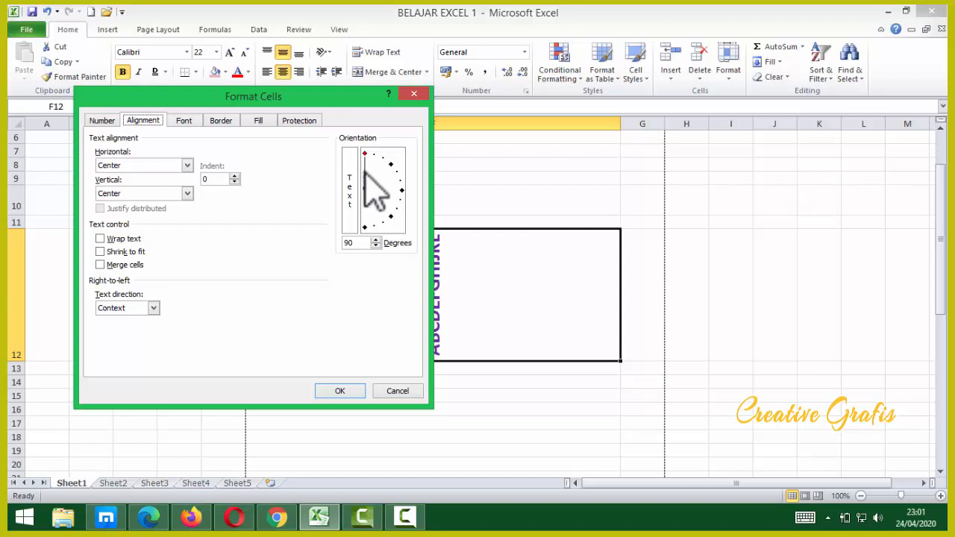
left_click_drag(367, 152, 396, 231)
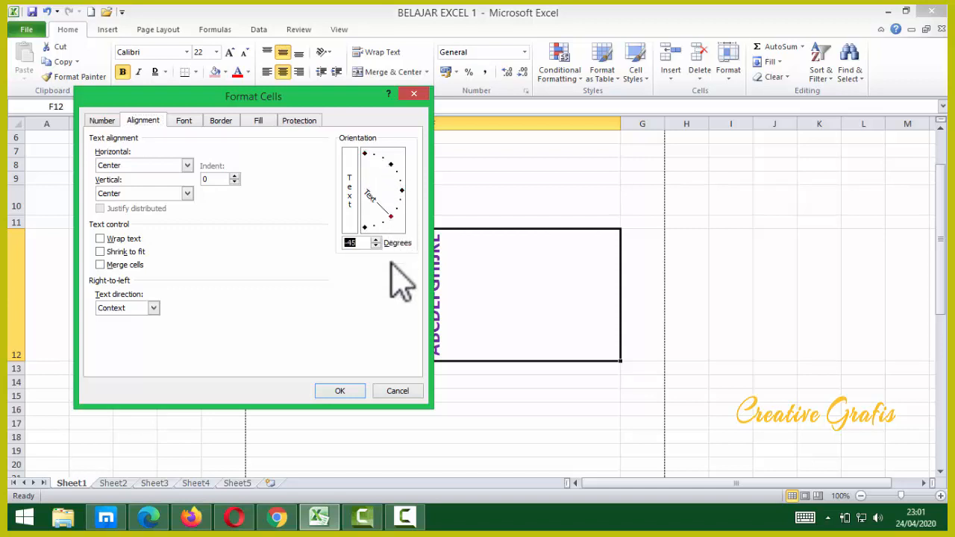
left_click(340, 391)
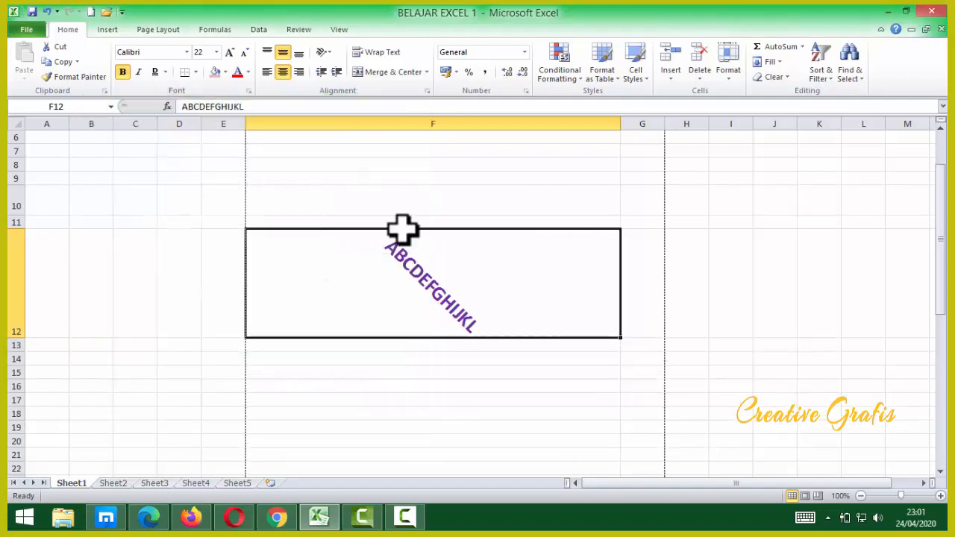
Change the text orientation of F12 to 1 degree in the Format Cell Alignment settings.
left_click(327, 52)
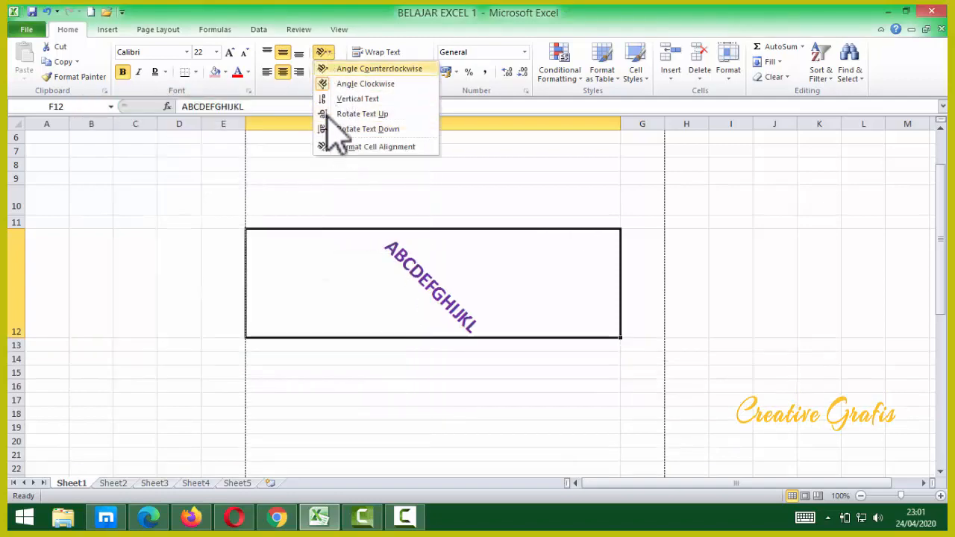
left_click(344, 147)
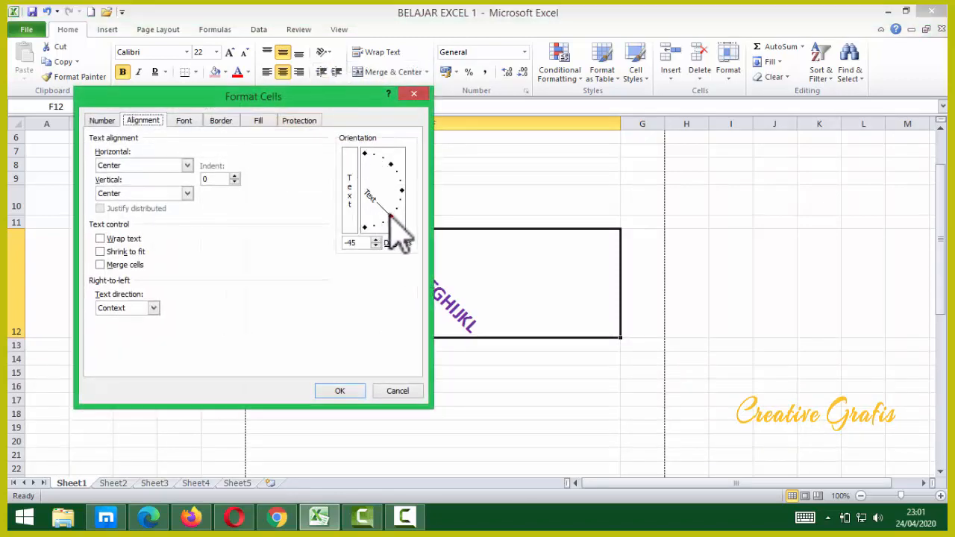
mouse_move(389, 215)
left_mouse_down()
mouse_move(402, 192)
mouse_move(384, 212)
mouse_move(406, 211)
left_mouse_up()
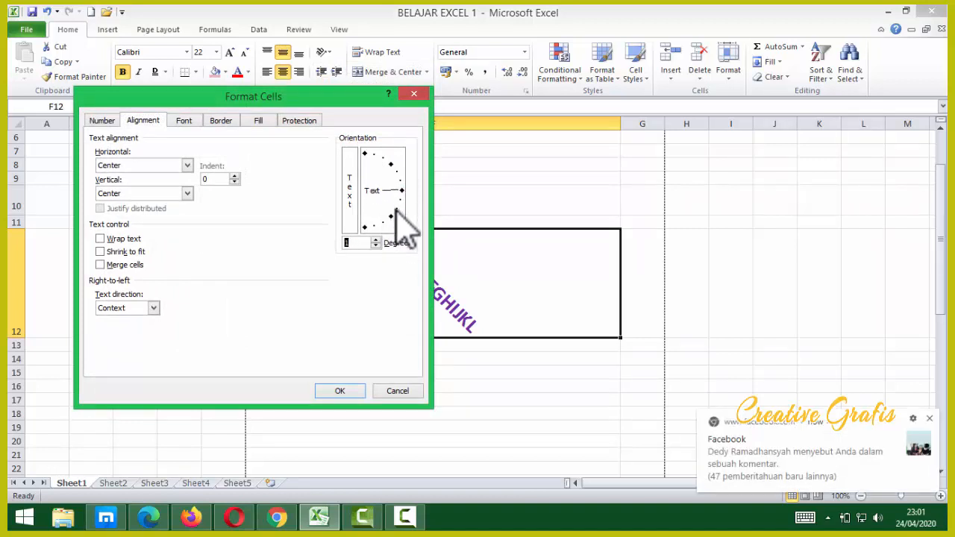
left_click(350, 389)
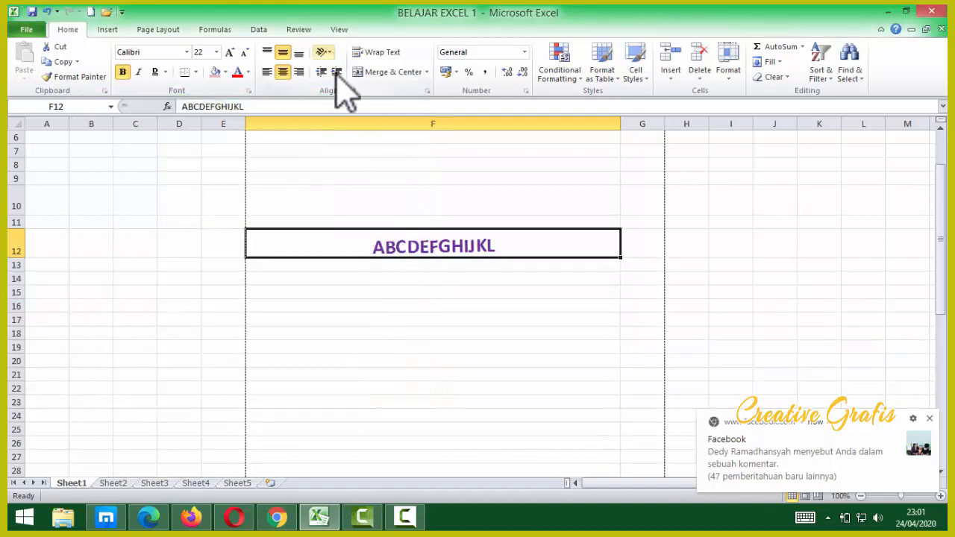
Set the text in F12 back to horizontal by giving it an orientation of 0 degrees.
left_click(328, 53)
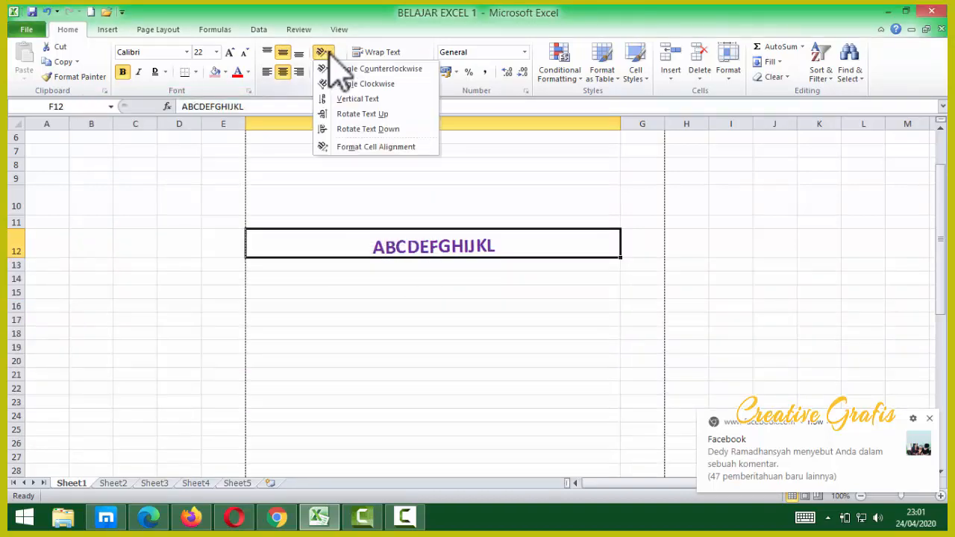
left_click(347, 146)
left_click_drag(401, 191, 403, 193)
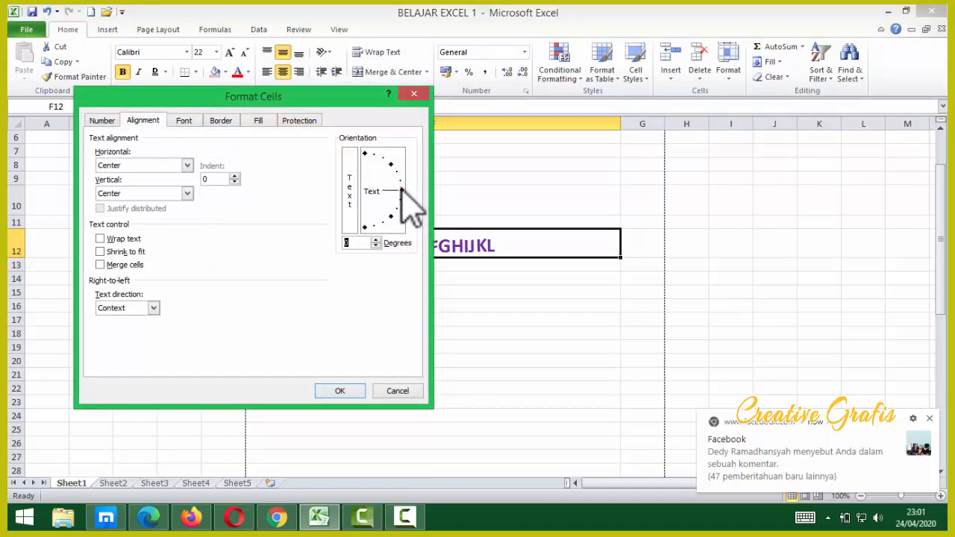
left_click(342, 391)
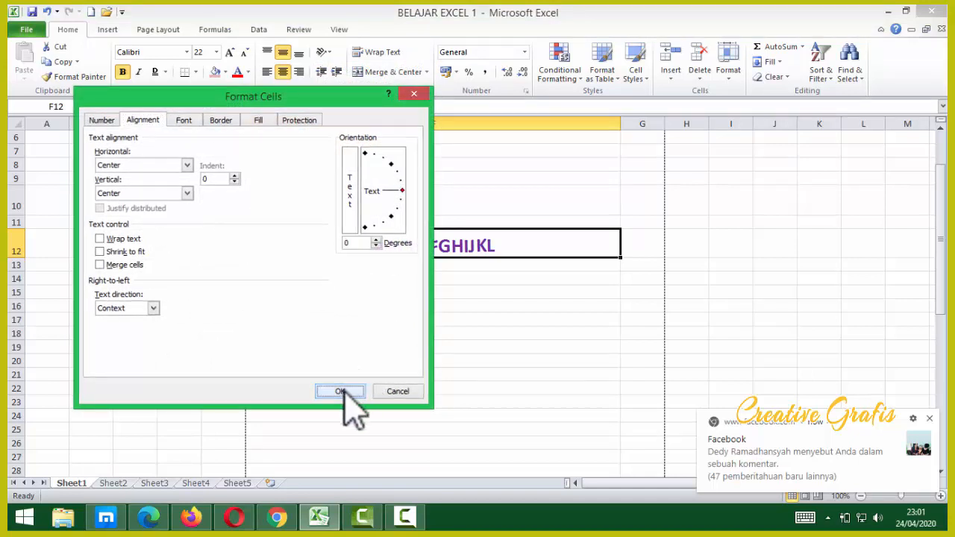
left_click(409, 343)
left_click(446, 246)
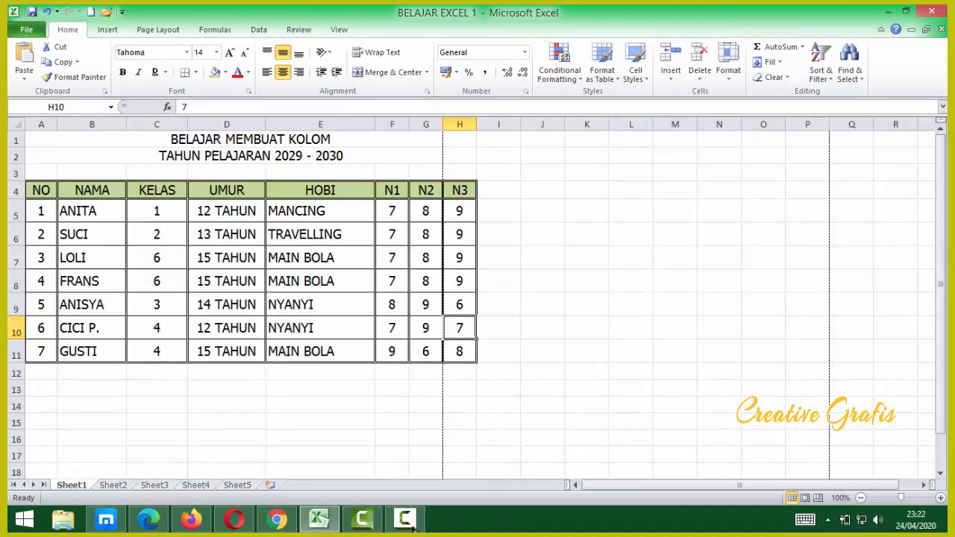
left_click(407, 520)
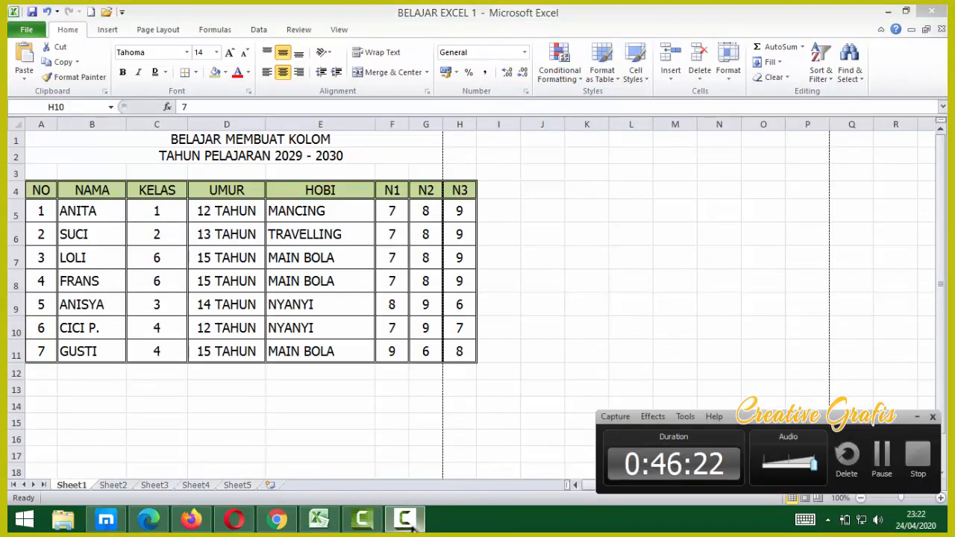
left_click(406, 523)
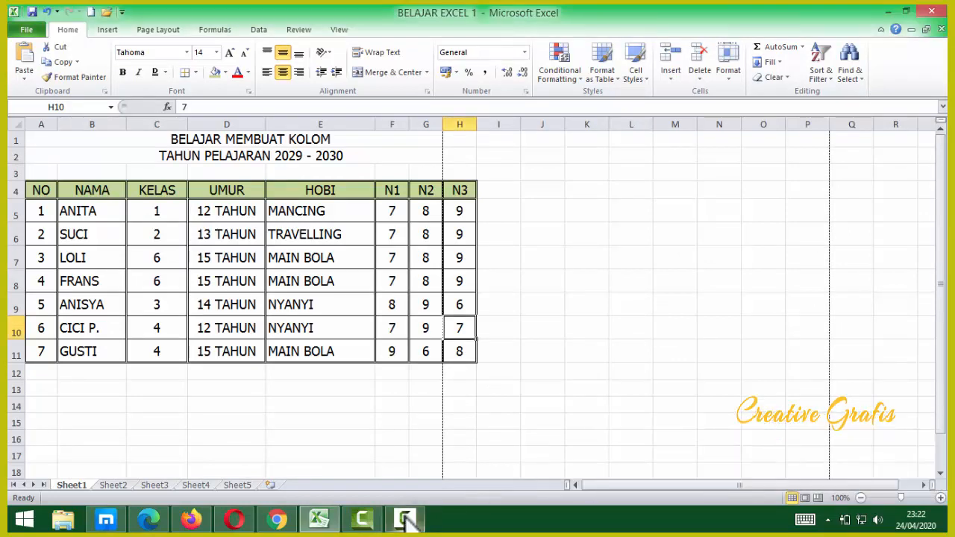
left_click(342, 422)
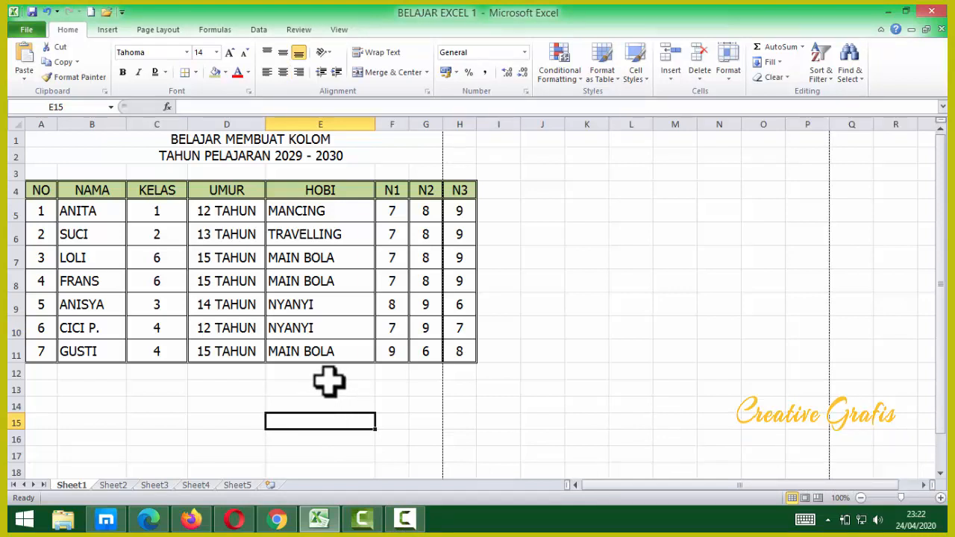
left_click(530, 275)
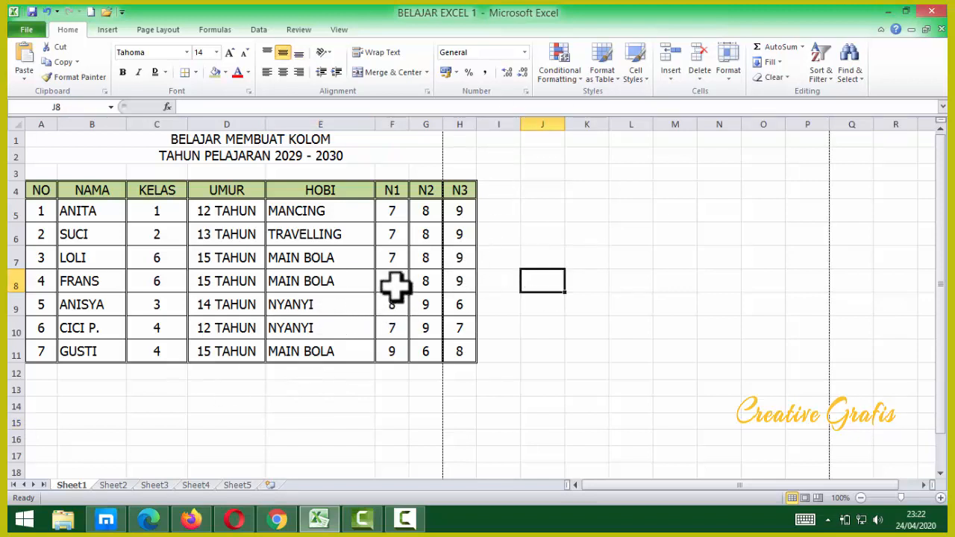
left_click(107, 31)
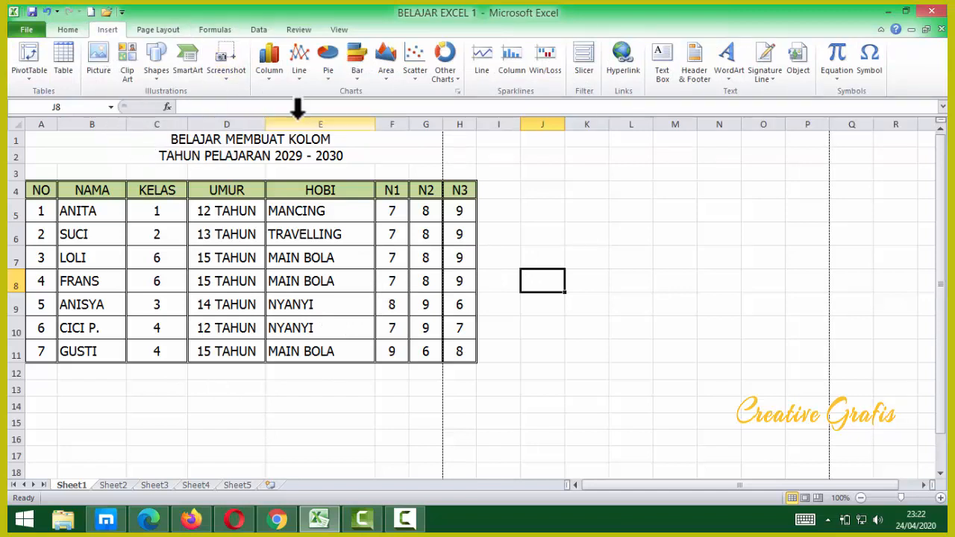
left_click_drag(226, 422, 226, 406)
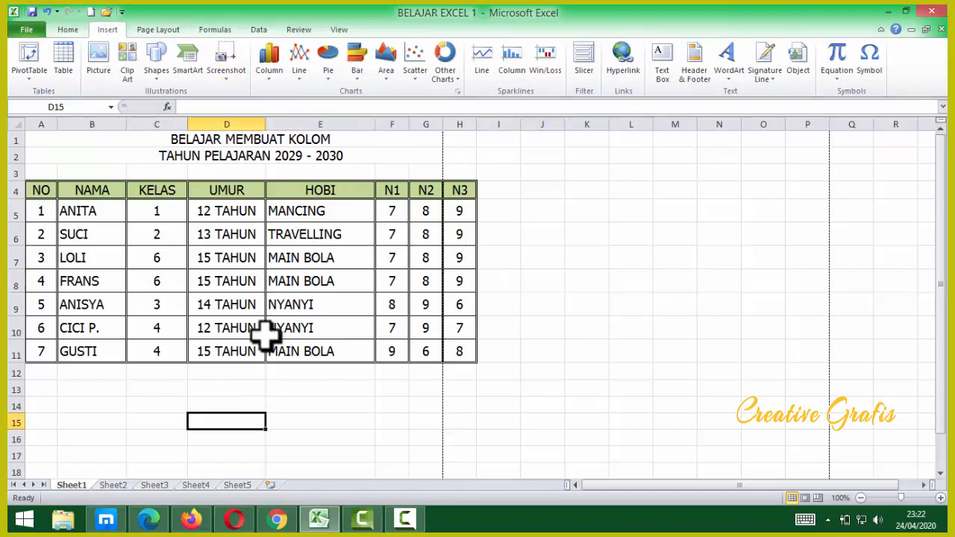
left_click(69, 30)
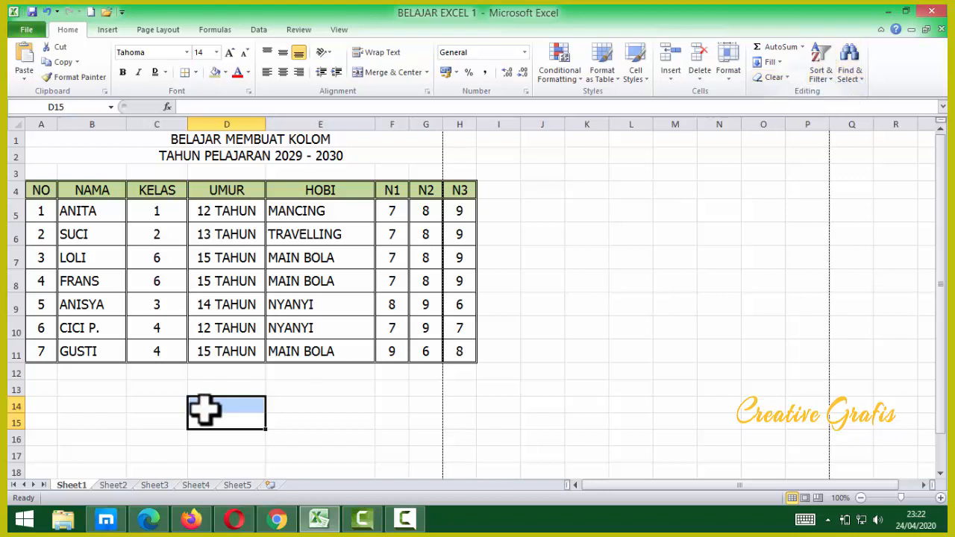
left_click(167, 405)
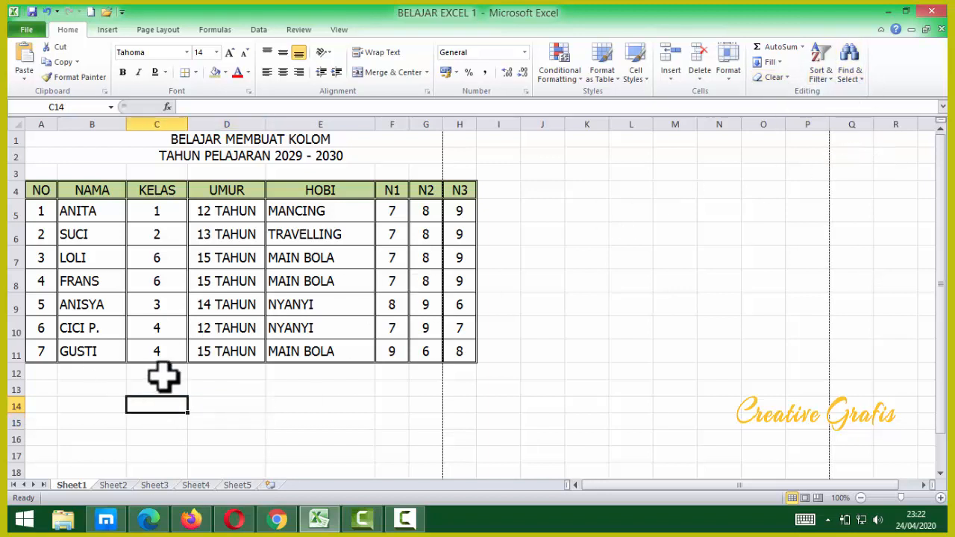
left_click(247, 375)
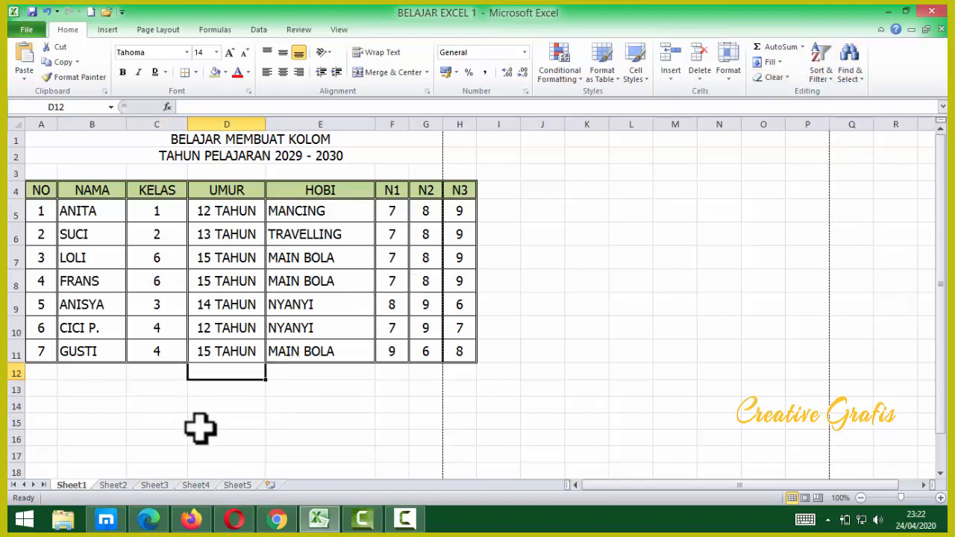
left_click(182, 409)
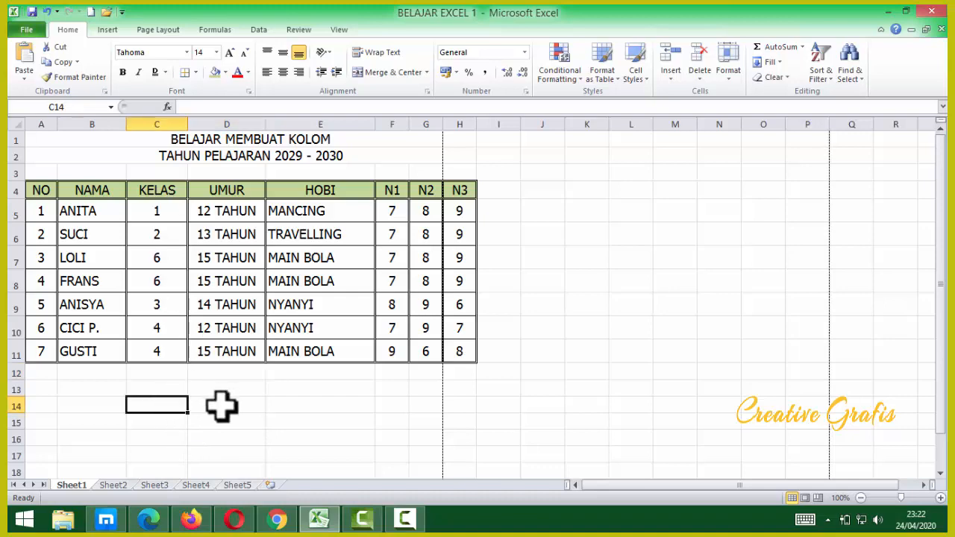
Save the BELAJAR EXCEL 1 workbook containing the BELAJAR MEMBUAT KOLOM table.
left_click(26, 29)
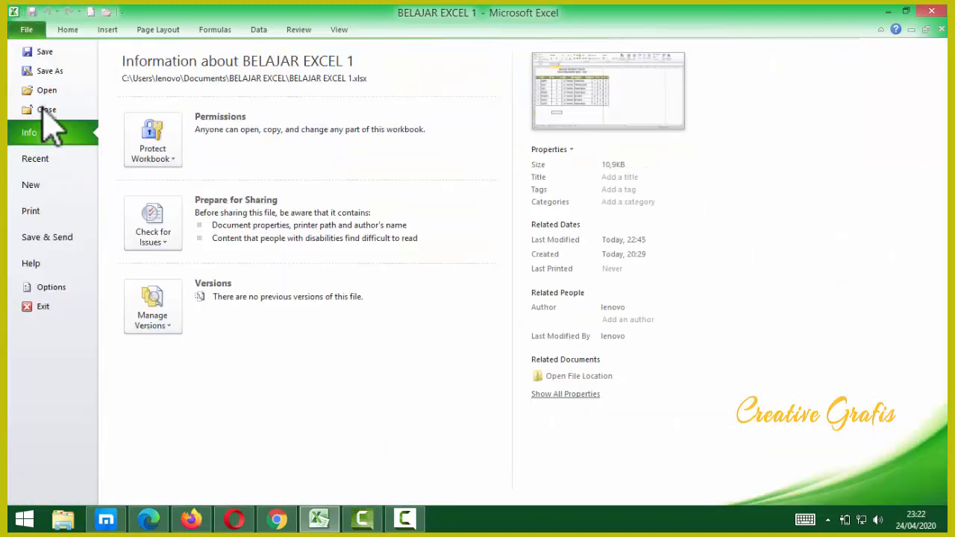
left_click(46, 52)
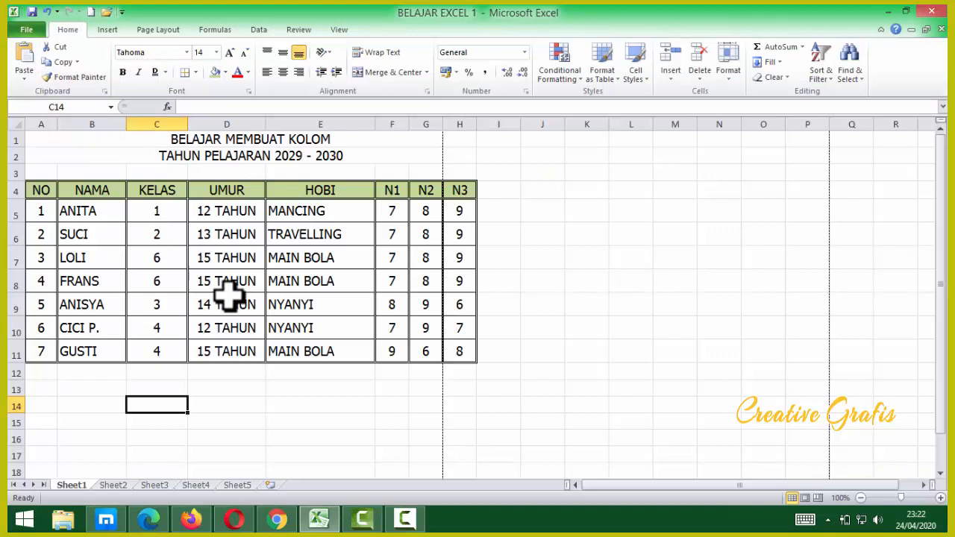
left_click(254, 406)
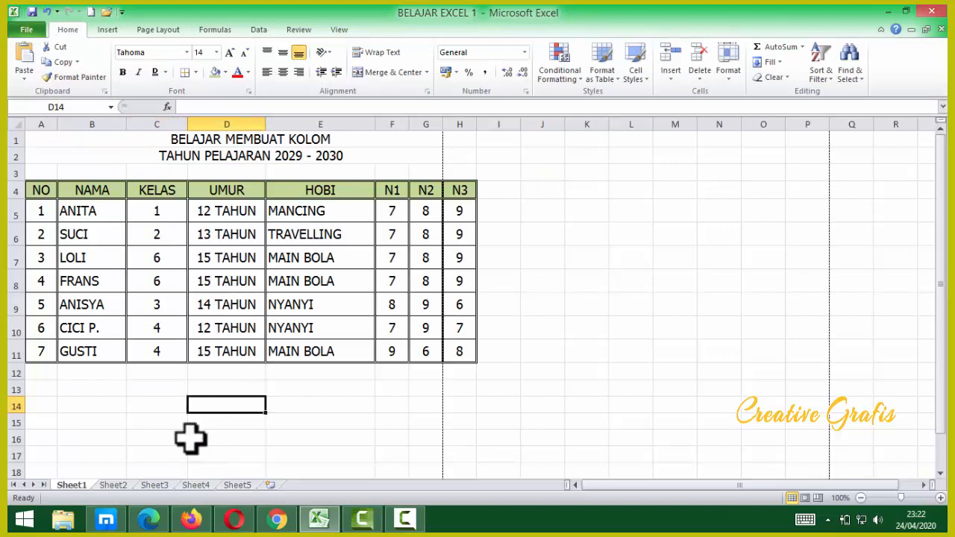
Set the tab color of Sheet1 to the standard yellow.
right_click(71, 486)
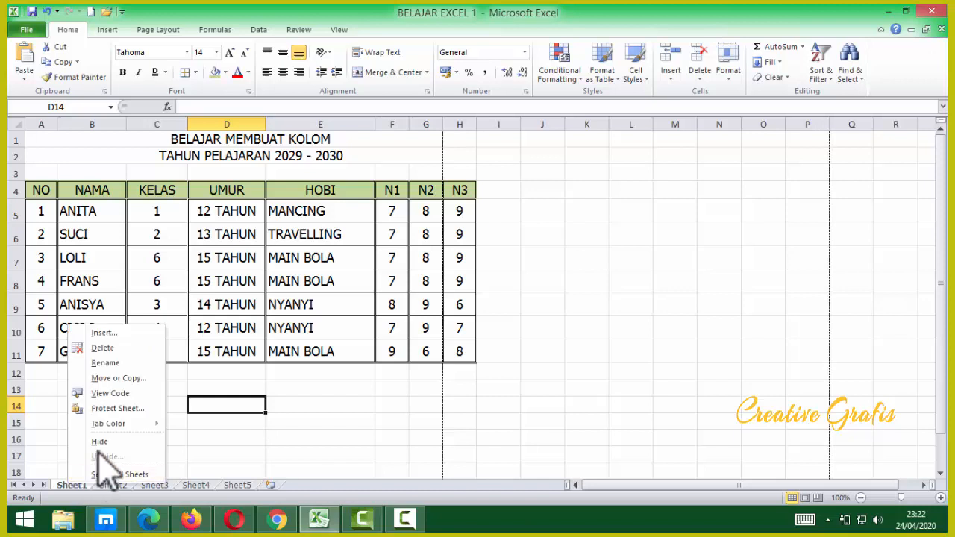
mouse_move(135, 425)
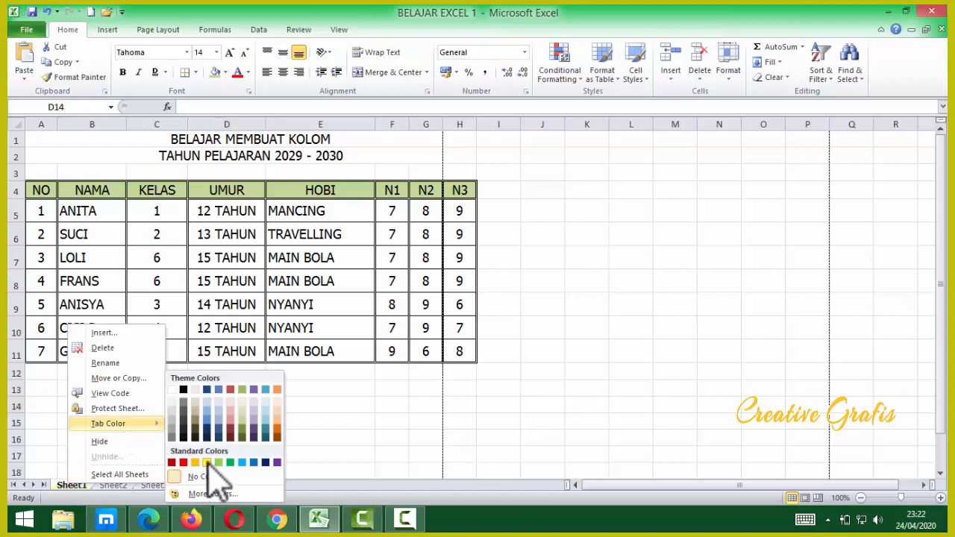
left_click(206, 463)
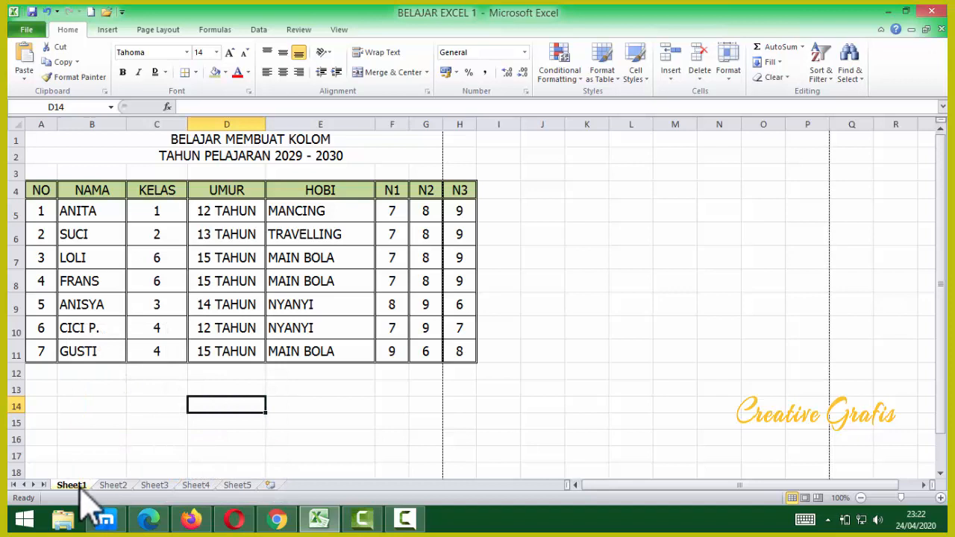
Move Sheet2 ahead of Sheet1 in the sheet order.
double_click(77, 485)
left_click(98, 485)
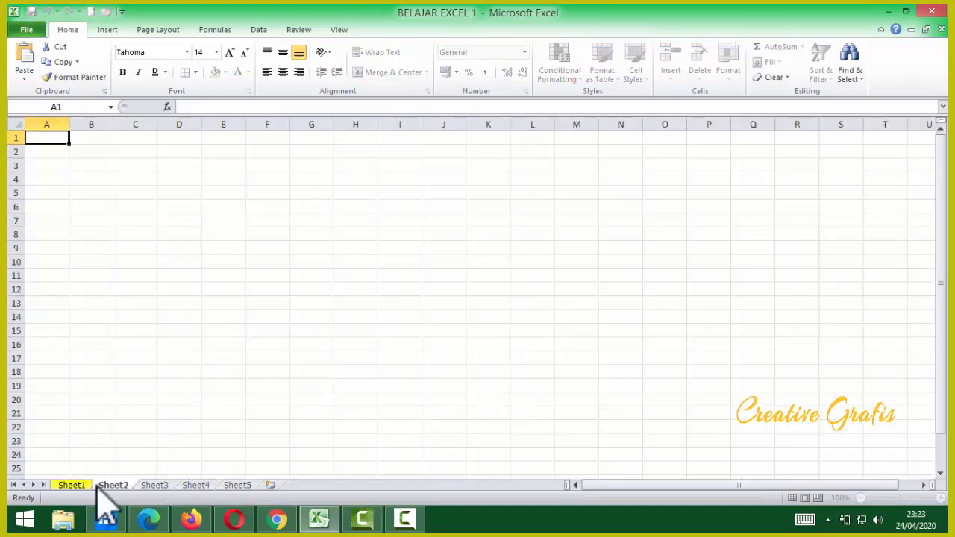
left_click_drag(98, 485, 54, 484)
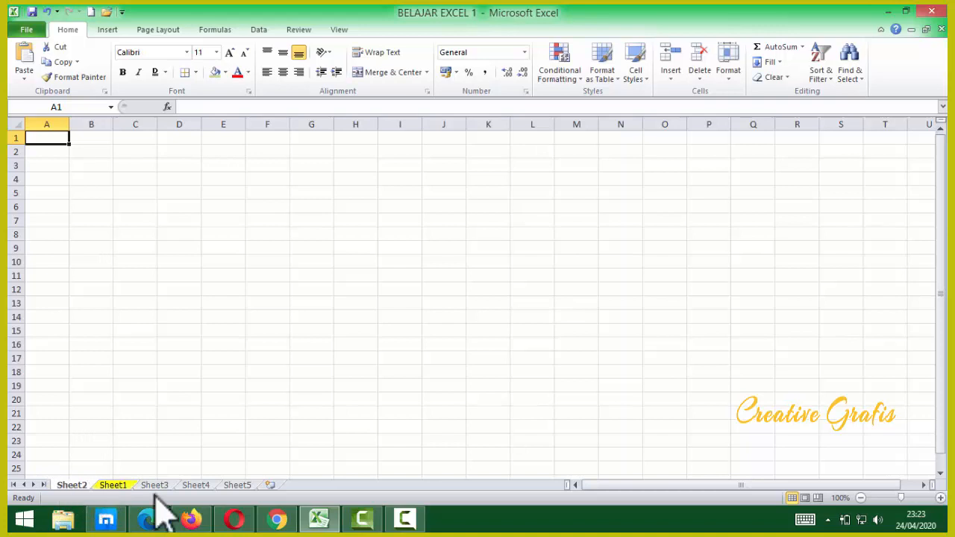
Move Sheet1 back ahead of Sheet2 and rename it latihan 1.
left_click(110, 485)
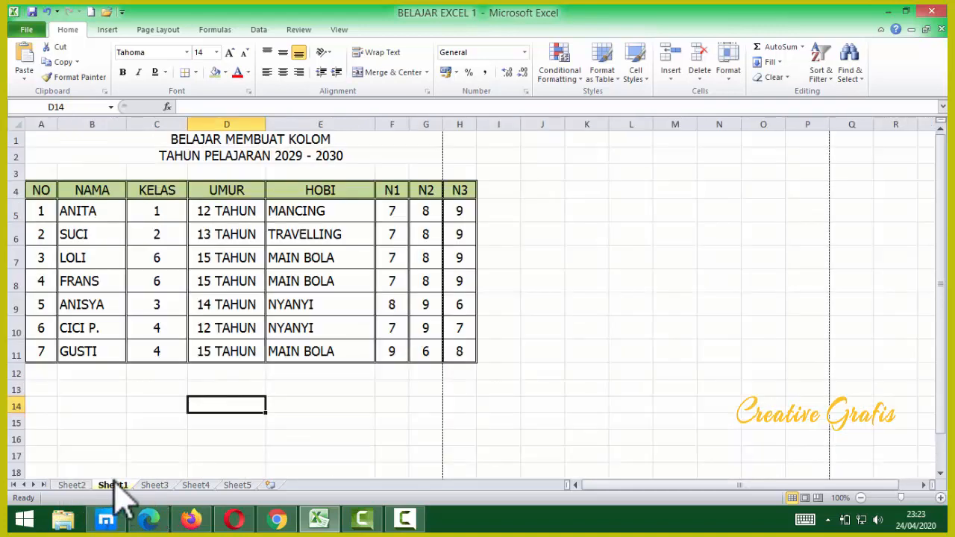
left_click_drag(119, 486, 72, 486)
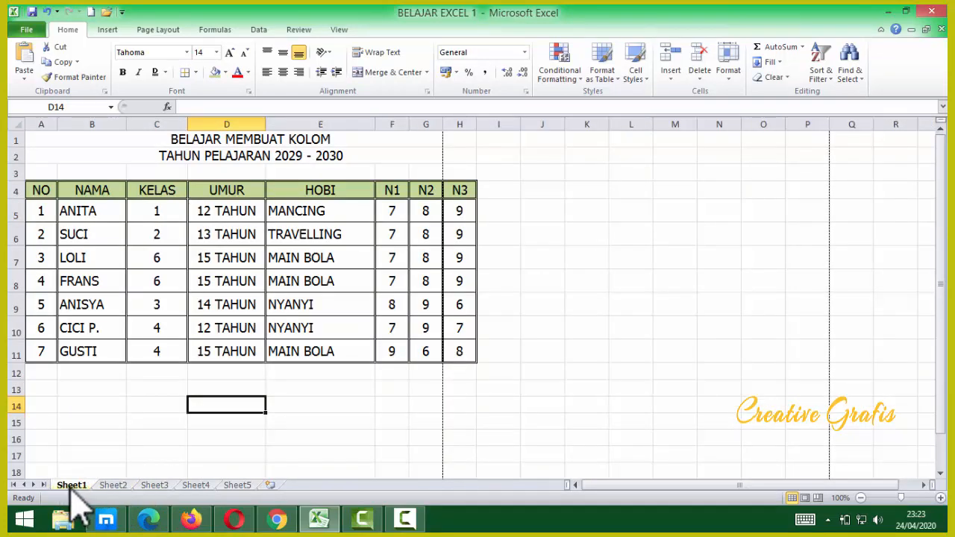
double_click(71, 485)
key("BackSpace")
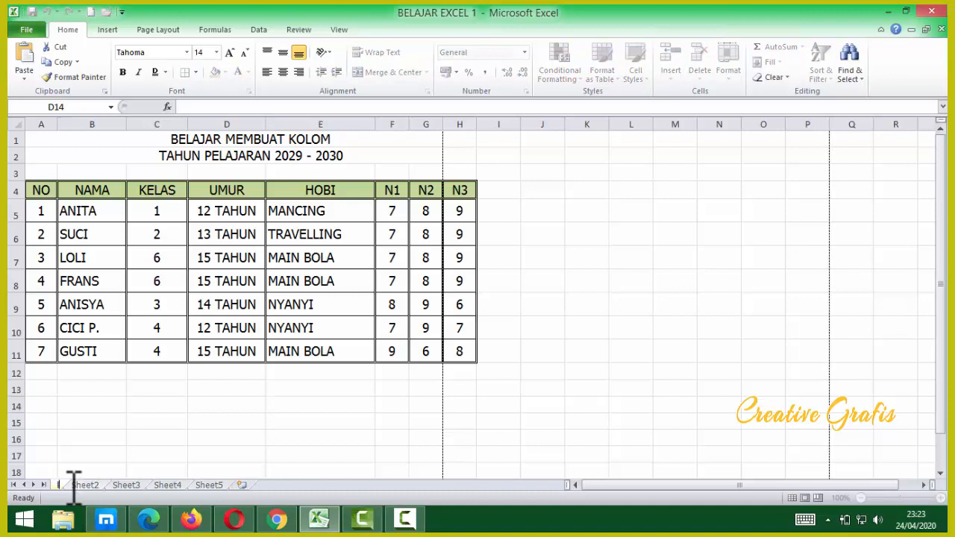
type("latihan 1")
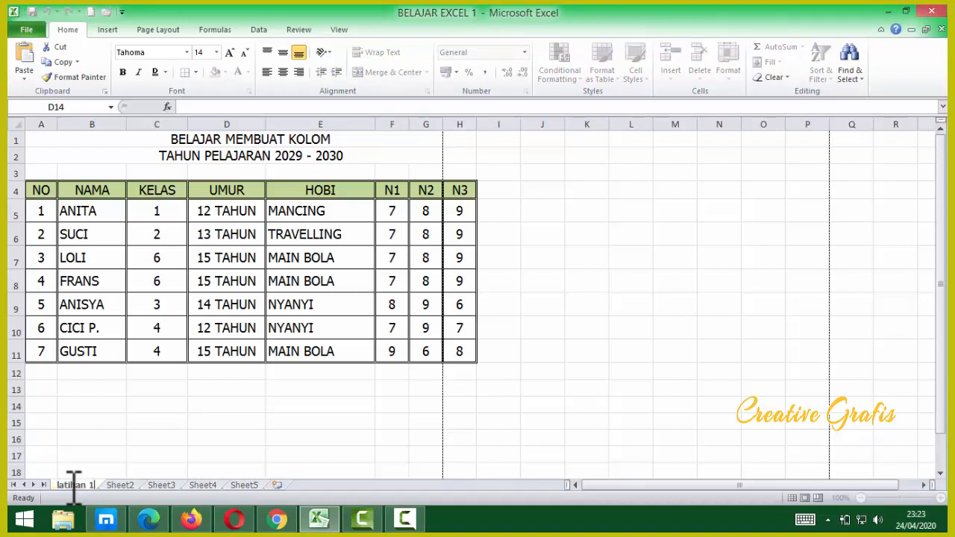
key("Return")
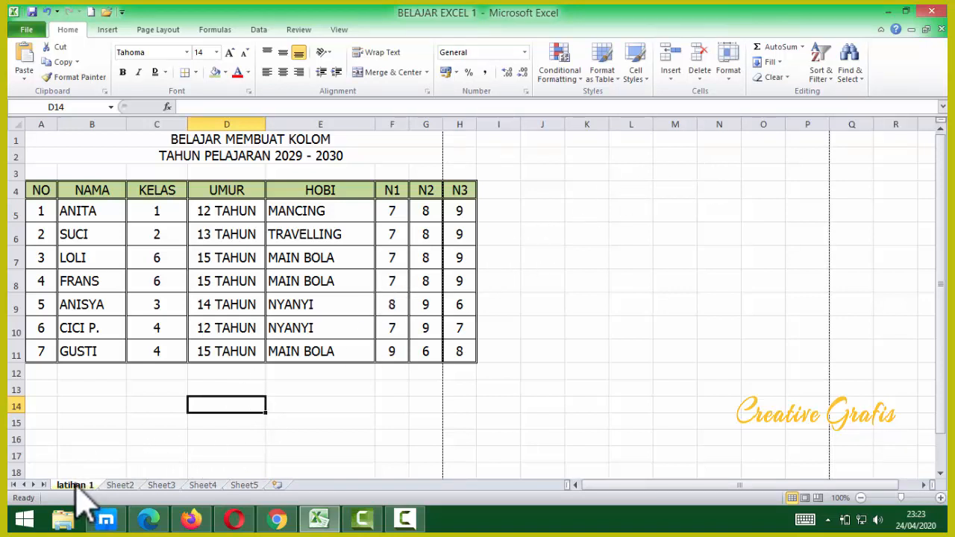
Move the latihan 1 sheet between Sheet3 and Sheet4, and return it to the front of the sheet order.
left_click_drag(76, 485, 192, 464)
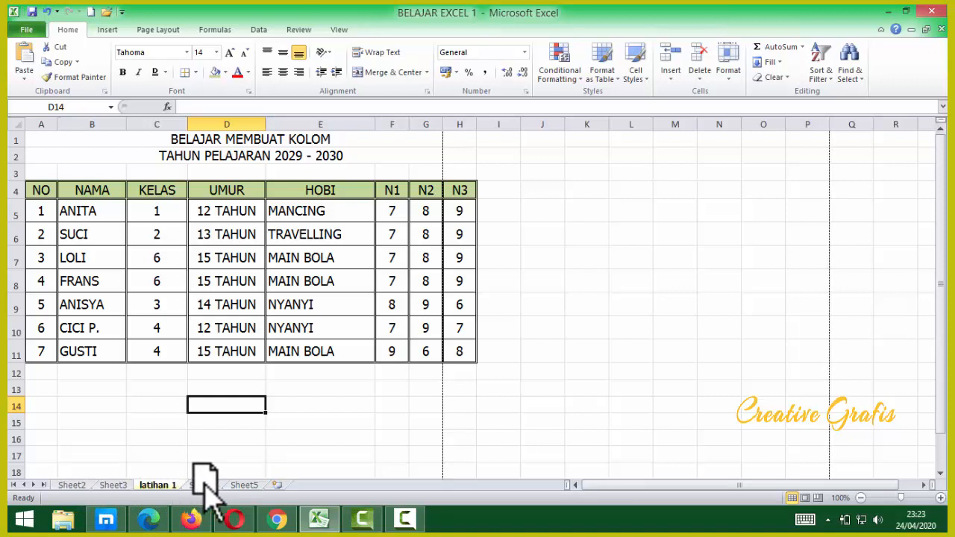
left_click(219, 449)
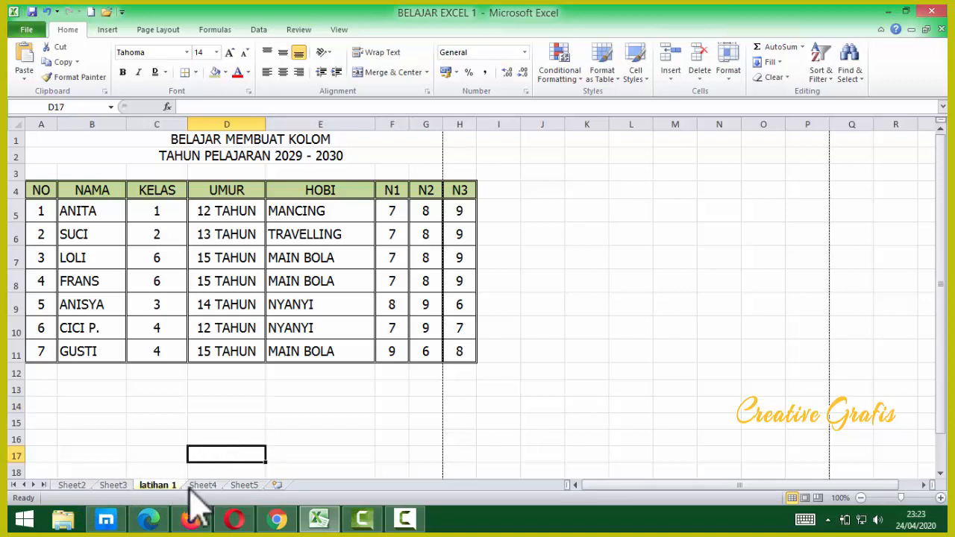
left_click(116, 486)
left_click(71, 485)
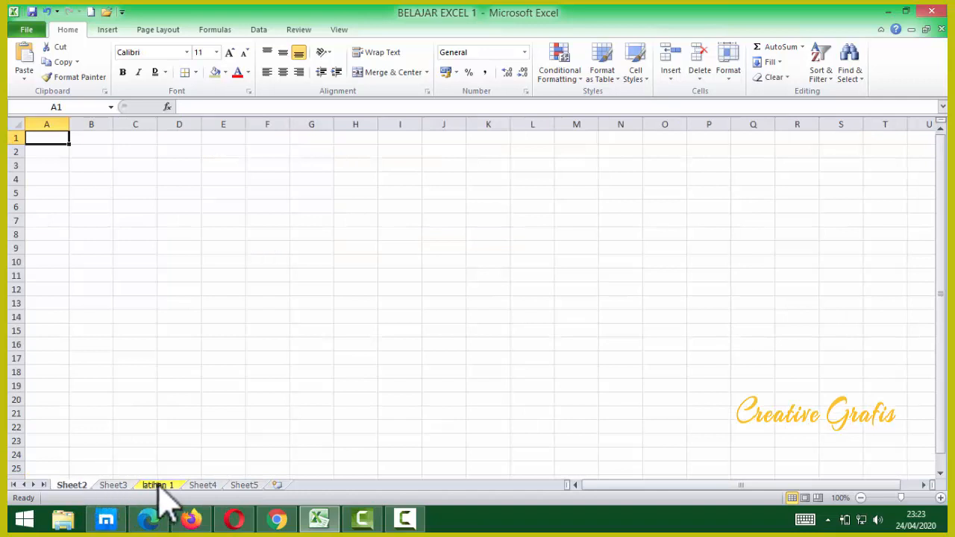
left_click_drag(157, 485, 89, 477)
mouse_move(84, 490)
left_mouse_down()
mouse_move(83, 472)
mouse_move(127, 472)
mouse_move(84, 472)
mouse_move(83, 489)
left_mouse_up()
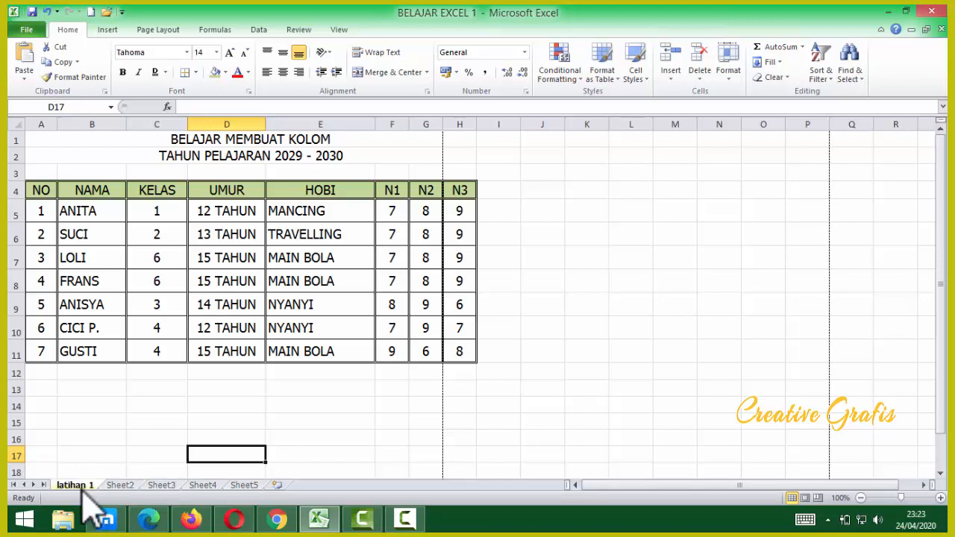
Switch to the empty Sheet2 and show the commands for inserting objects.
left_click(119, 486)
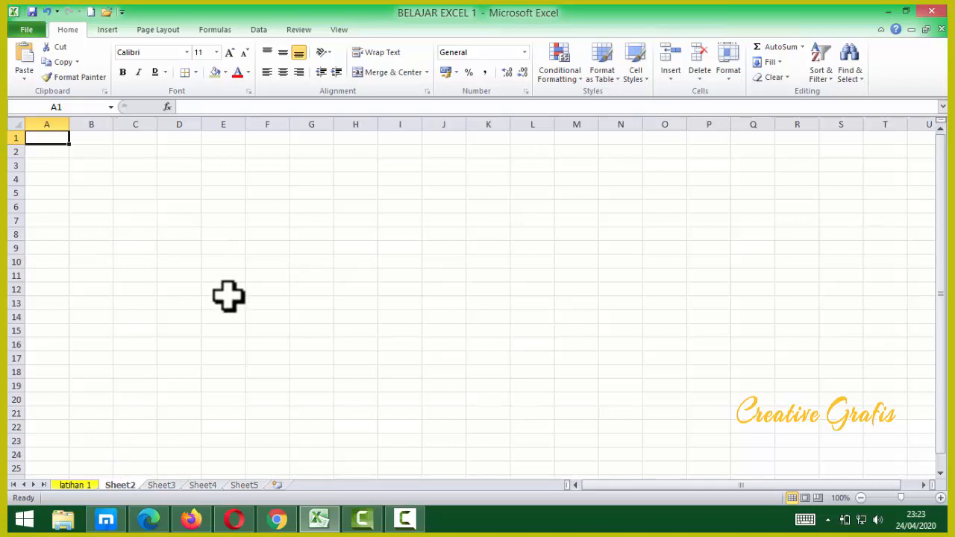
left_click(112, 30)
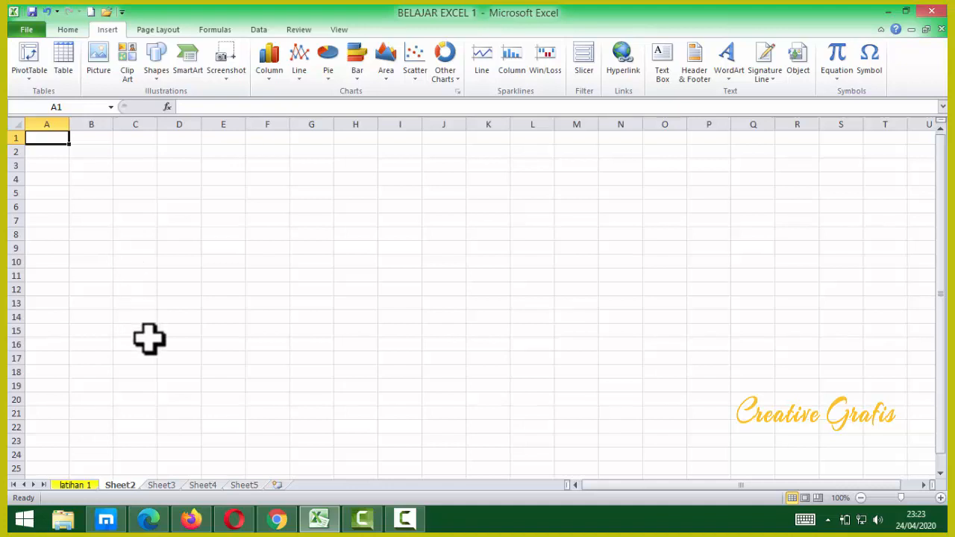
Switch to File Explorer, look through the Pictures folder and return to MY COMPUTER.
left_click(64, 520)
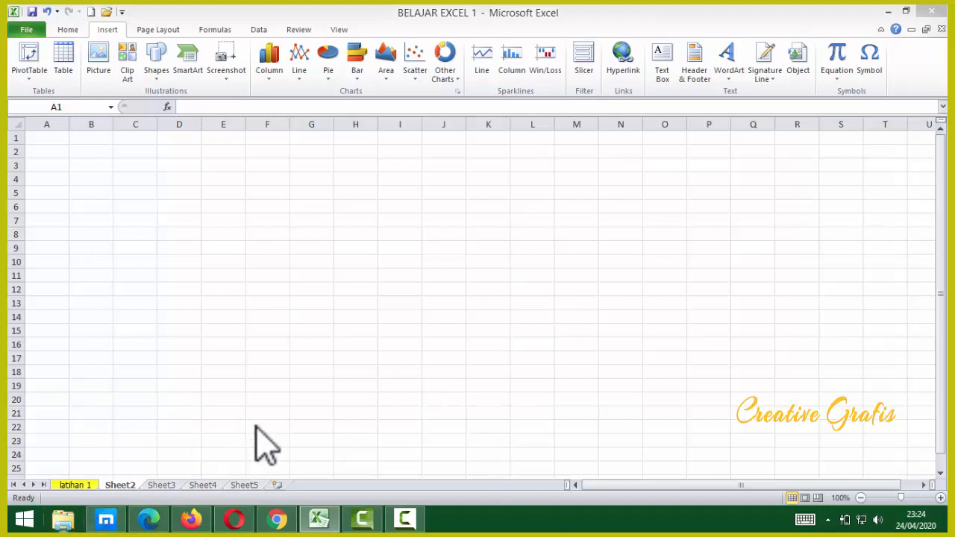
left_click(363, 520)
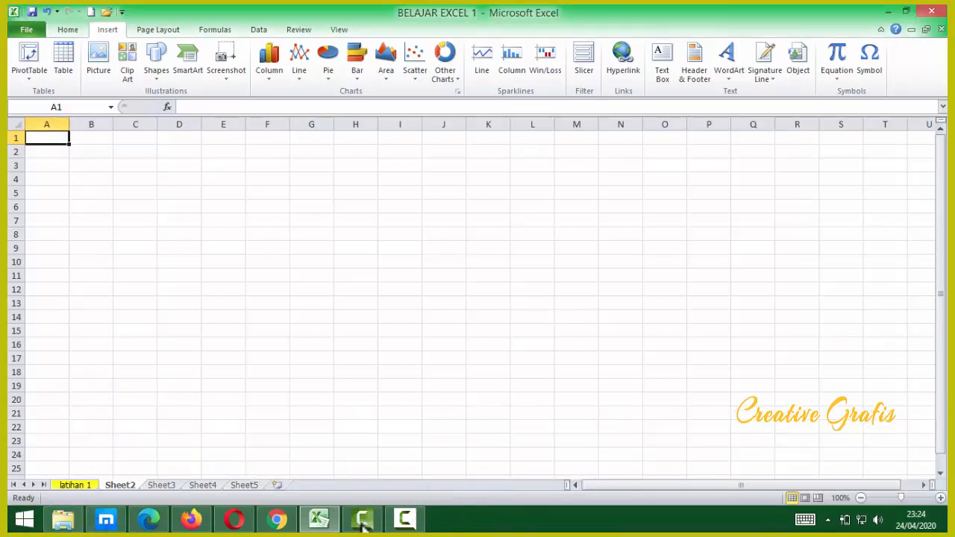
left_click(63, 520)
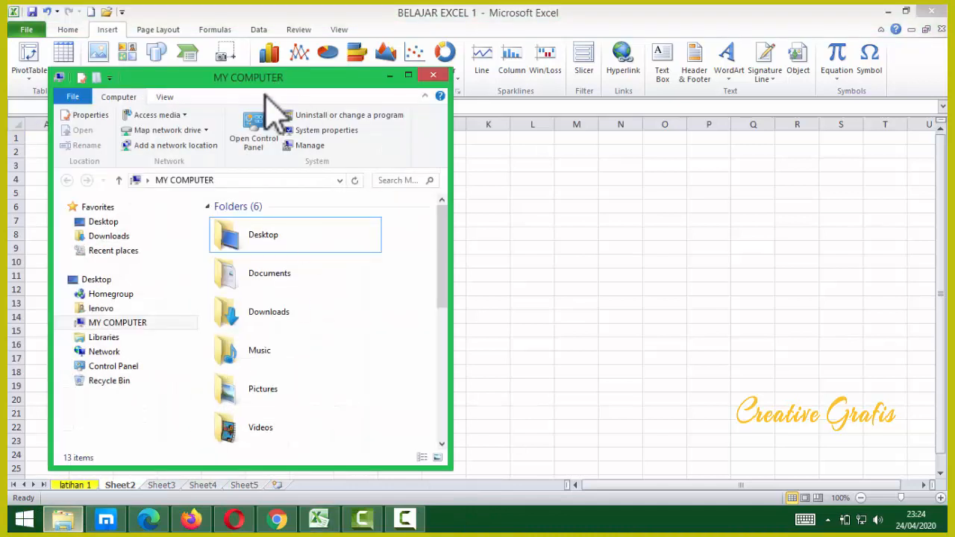
double_click(278, 393)
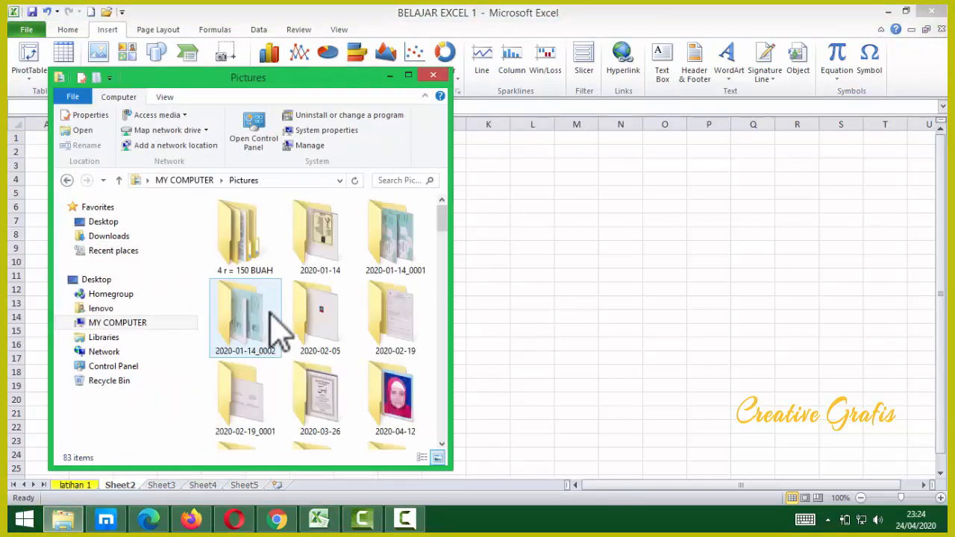
key("BackSpace")
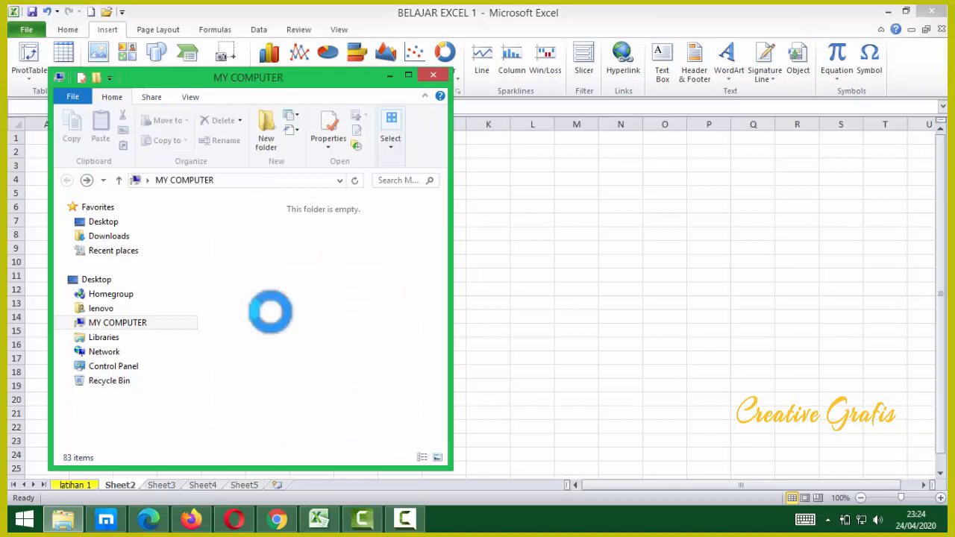
Try to bring the CETAK image from the Downloads folder into the worksheet by copying and pasting.
left_click(276, 317)
double_click(274, 313)
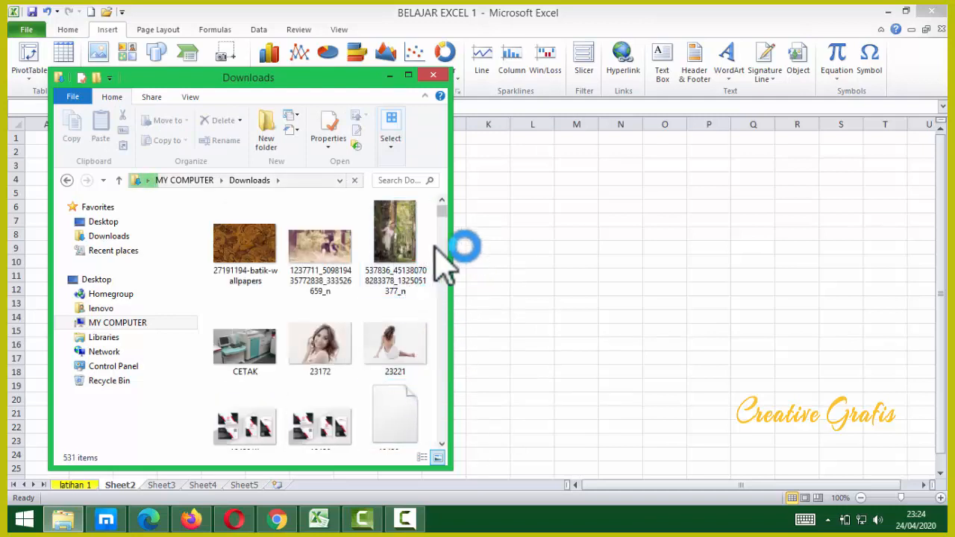
left_click(252, 360)
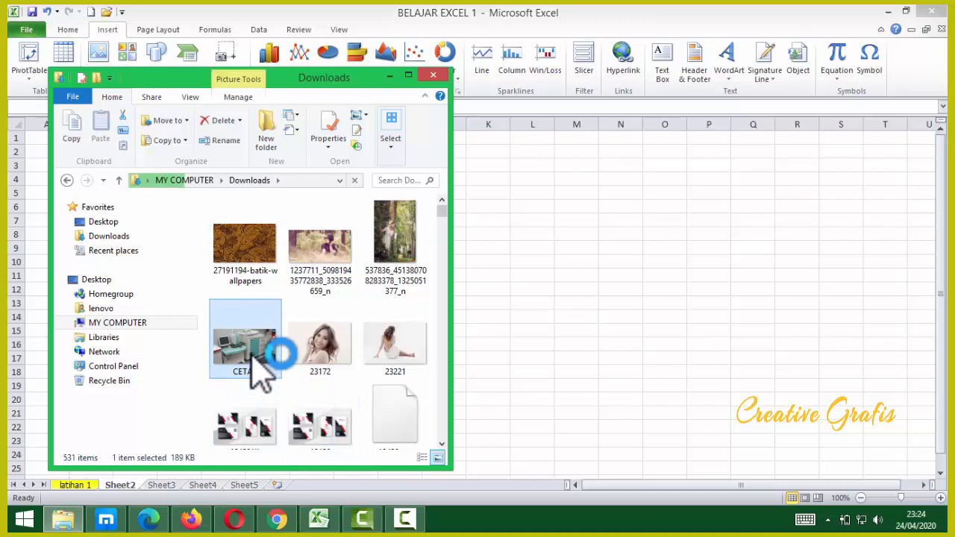
left_click(465, 280)
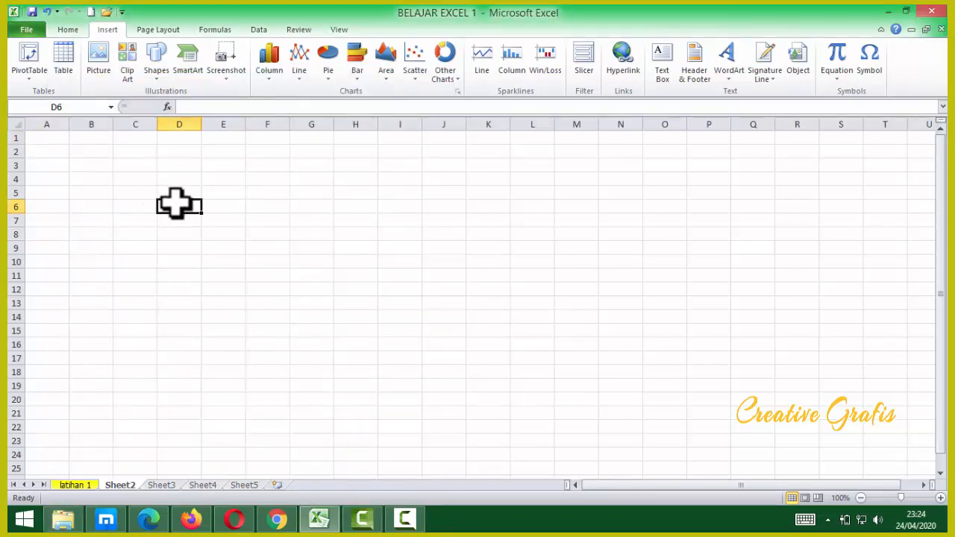
right_click(176, 203)
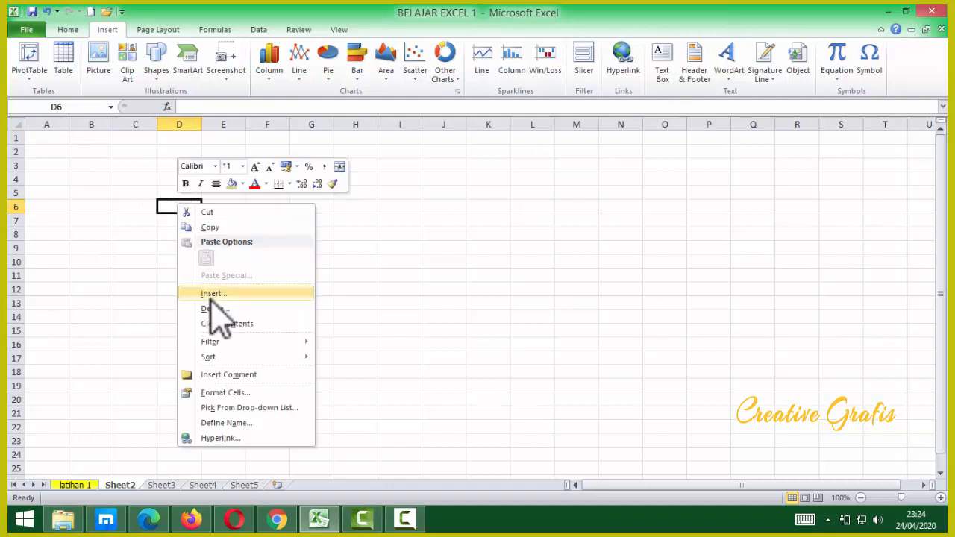
left_click(262, 192)
left_click(186, 183)
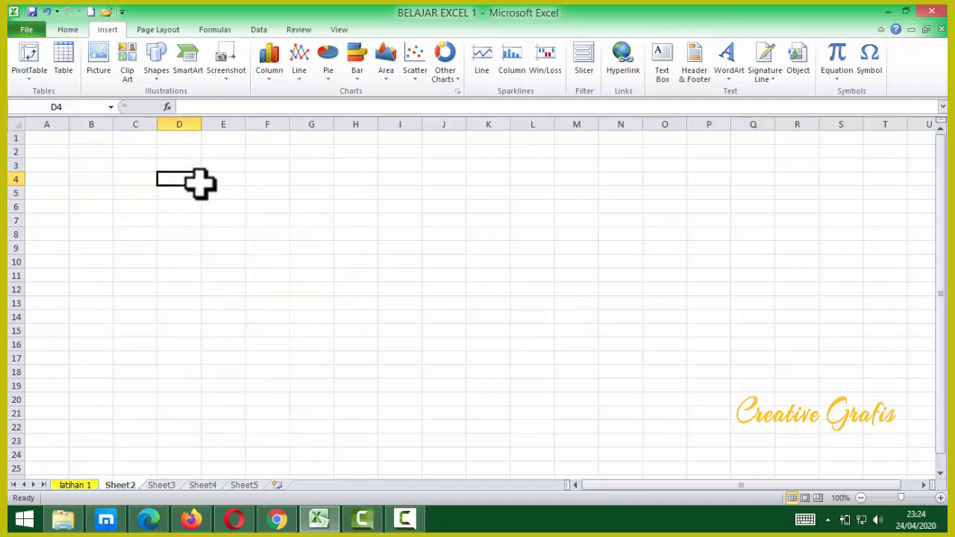
right_click(200, 184)
left_click(420, 276)
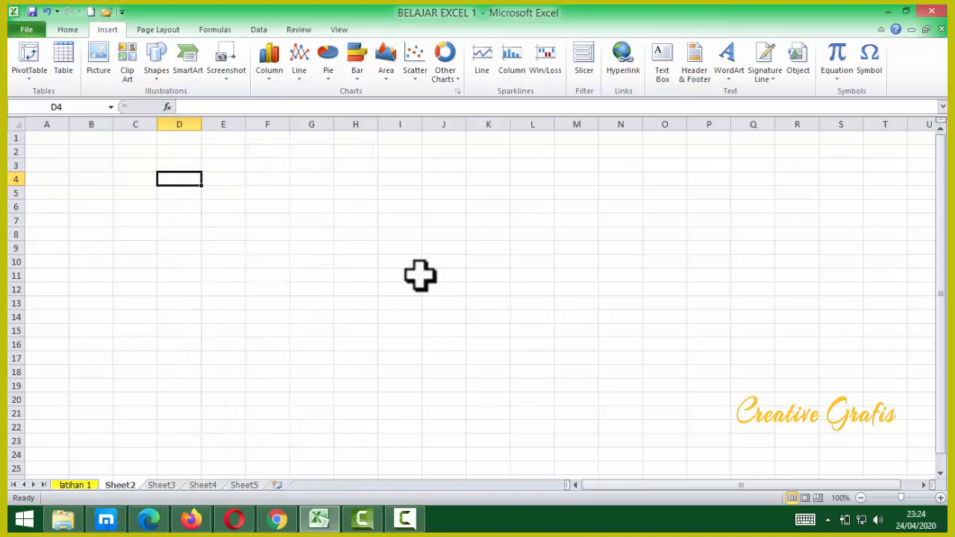
Insert the feathers-and-birds picture from the Downloads folder into the sheet at cell D4.
left_click(108, 67)
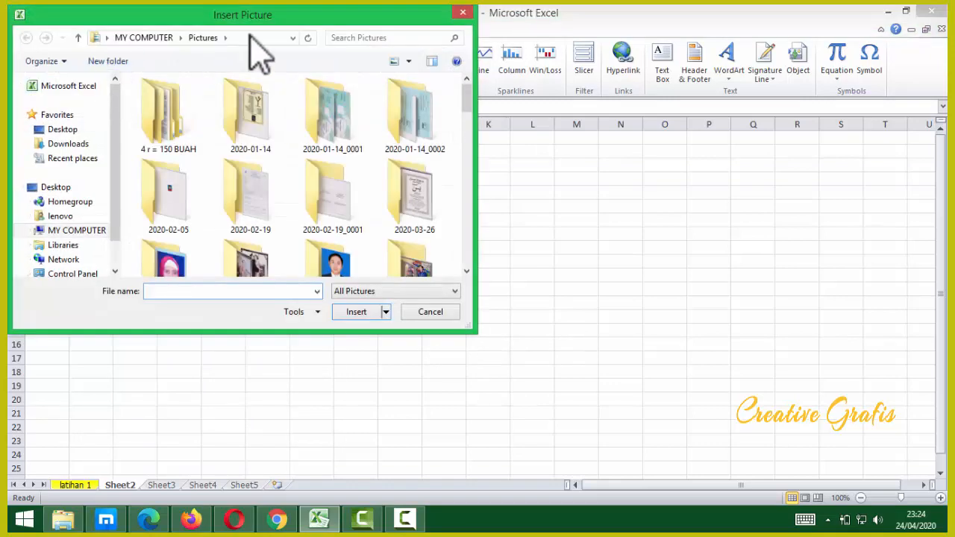
left_click(158, 172)
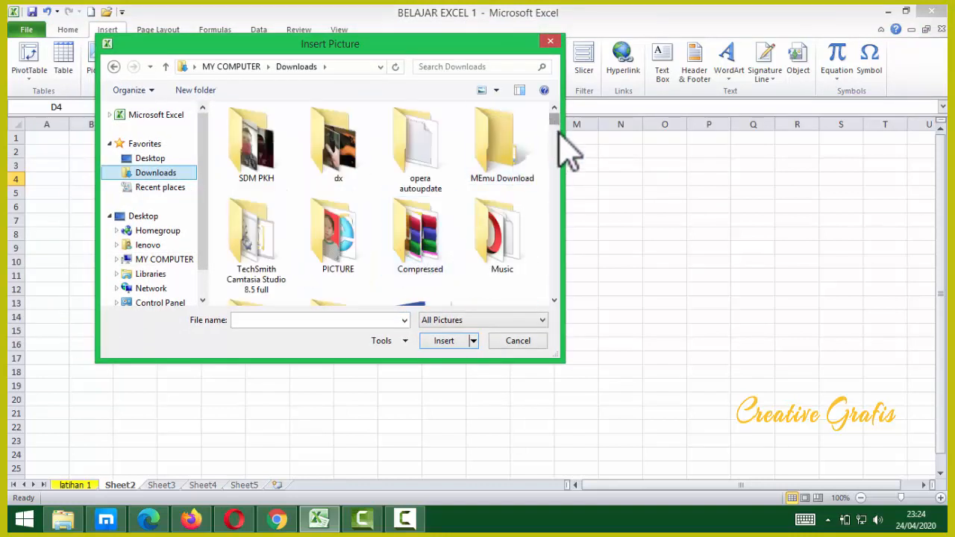
left_click_drag(554, 119, 559, 156)
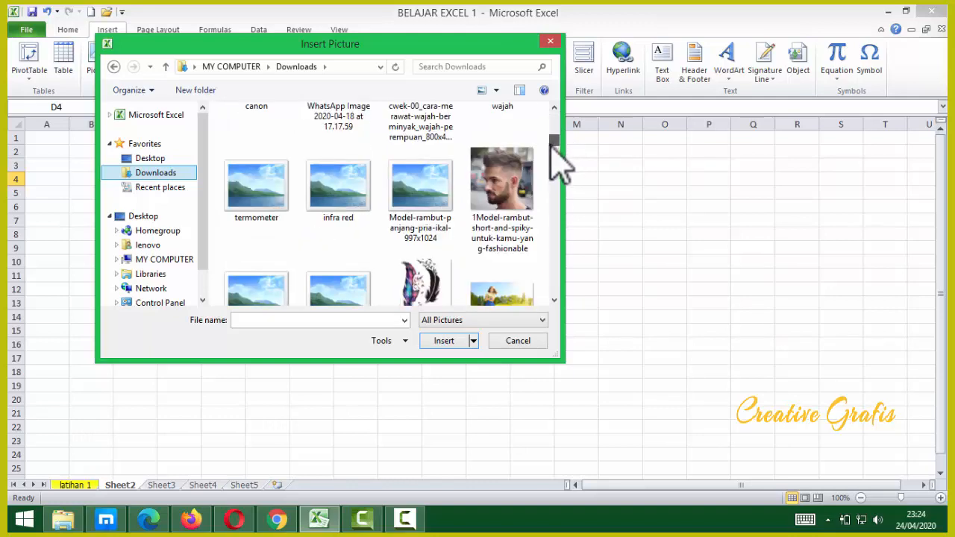
left_click(360, 223)
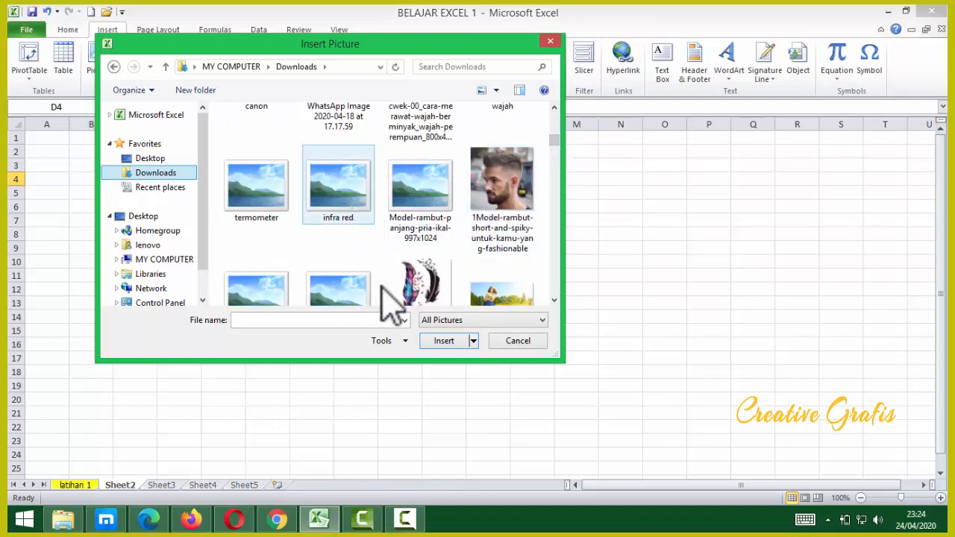
double_click(432, 289)
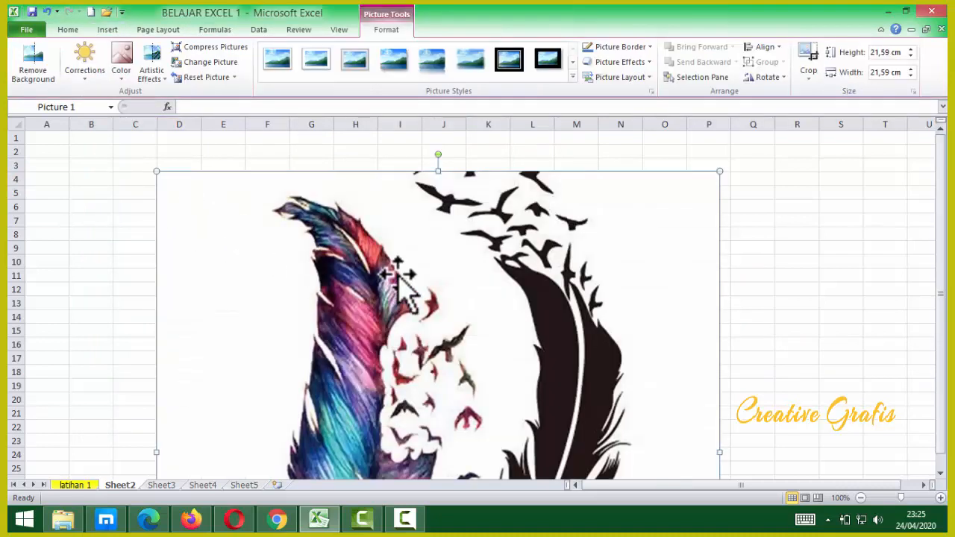
Shrink the feather picture proportionally to about 13.28 cm square and move it up to start at row 1 in column C.
scroll(429, 328, "down", 8)
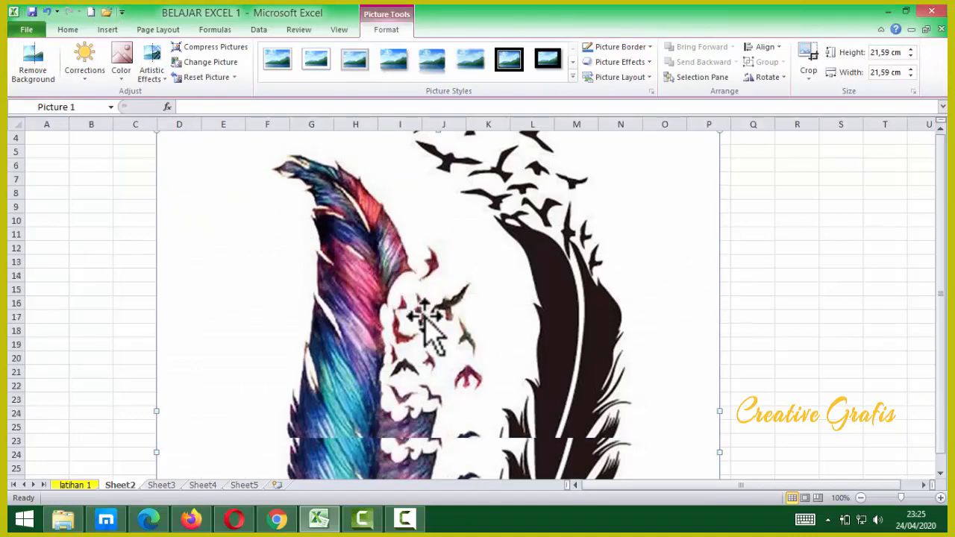
scroll(422, 329, "up", 8)
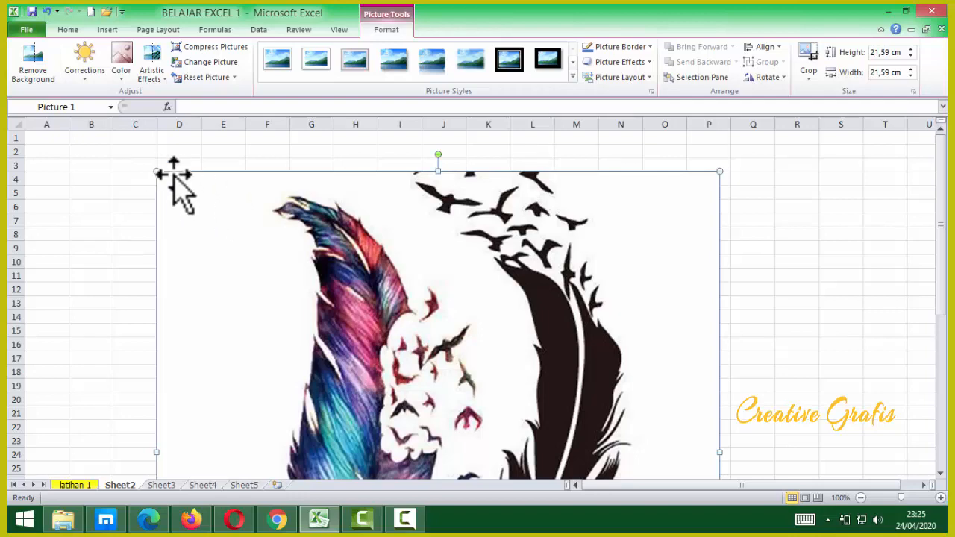
left_click_drag(154, 169, 294, 273)
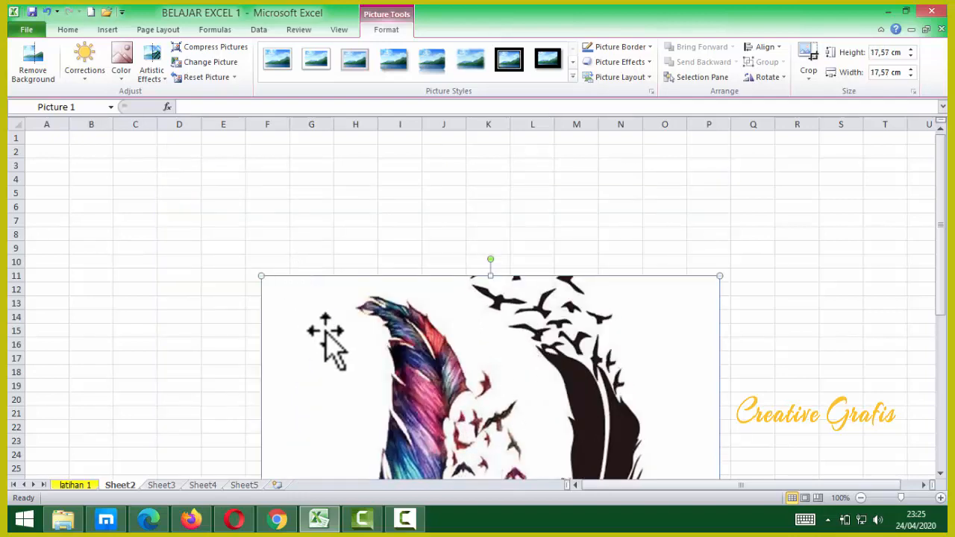
left_click_drag(323, 328, 280, 277)
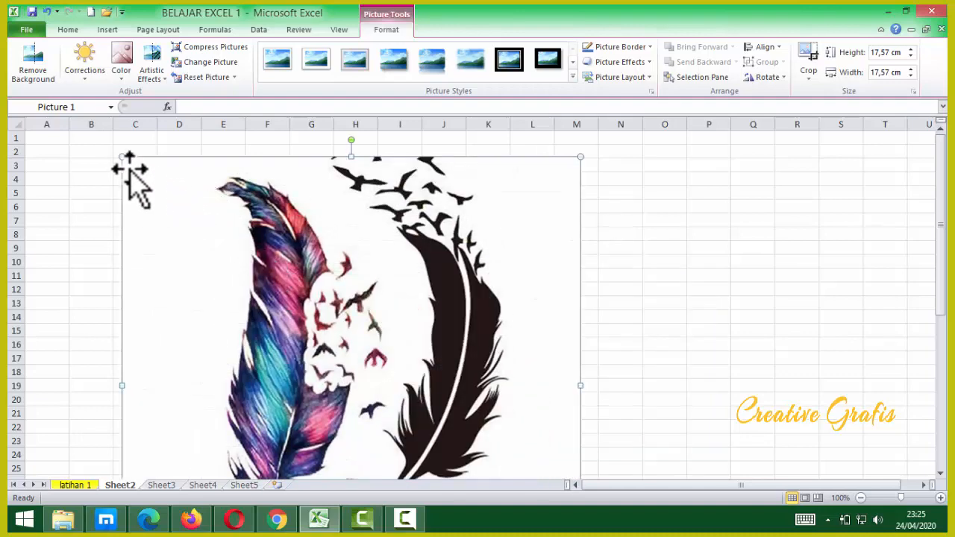
left_click_drag(122, 158, 230, 309)
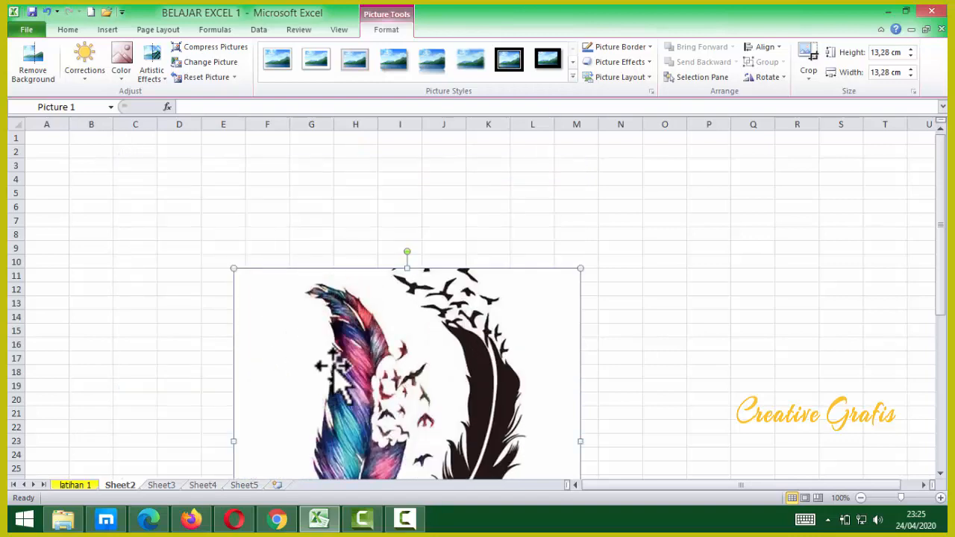
left_click_drag(334, 366, 245, 234)
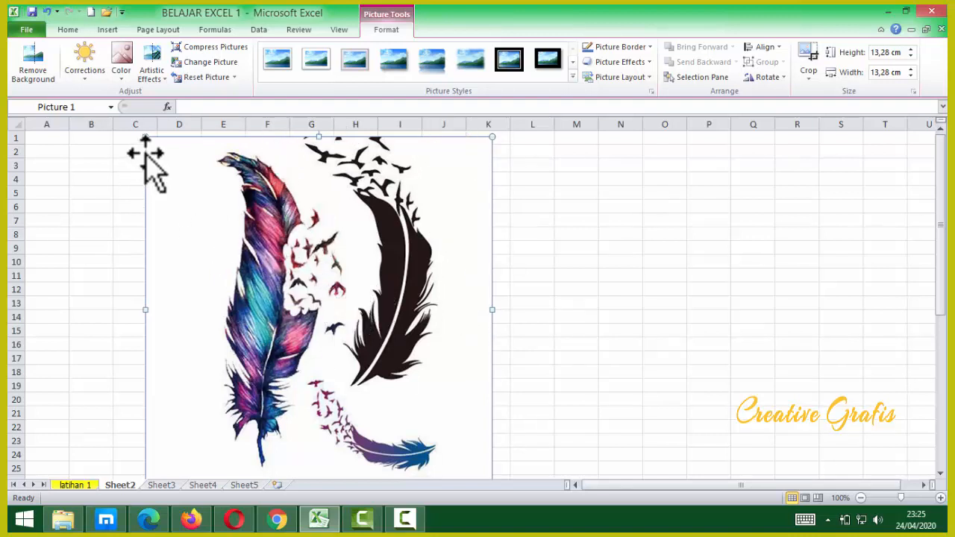
Resize the feather picture to about 7.25 cm square and place it across columns C to G, starting at row 5.
left_click_drag(145, 137, 184, 162)
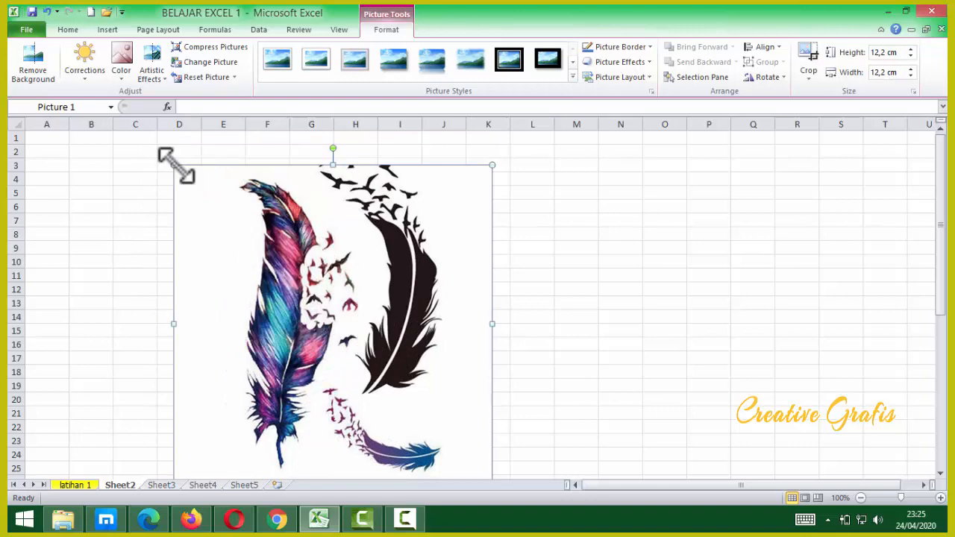
left_click_drag(175, 165, 273, 262)
left_click_drag(283, 298, 174, 198)
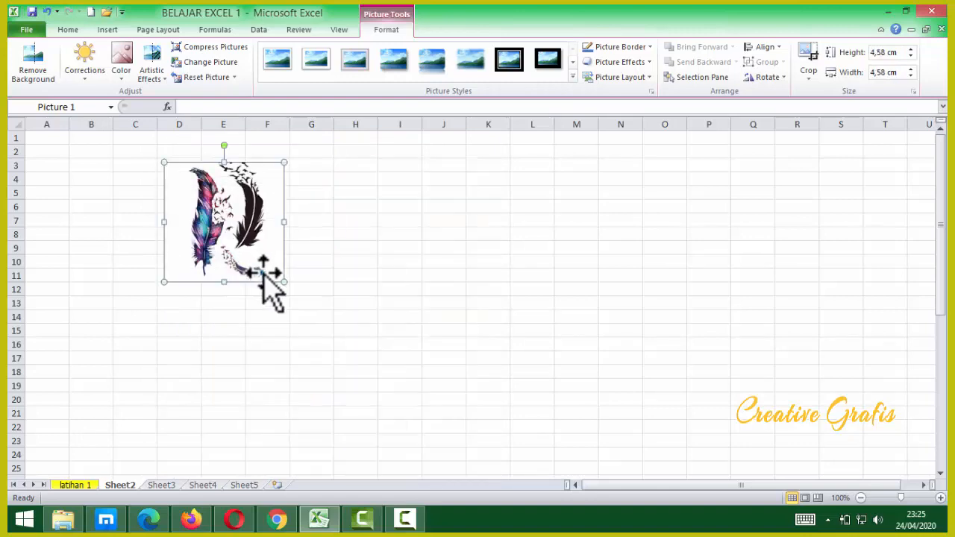
left_click_drag(262, 273, 408, 419)
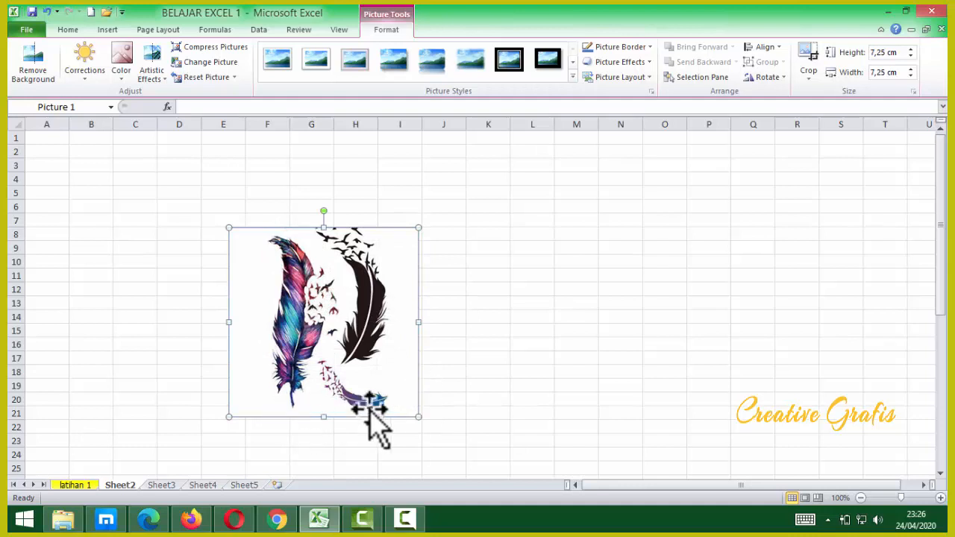
left_click_drag(339, 345, 253, 314)
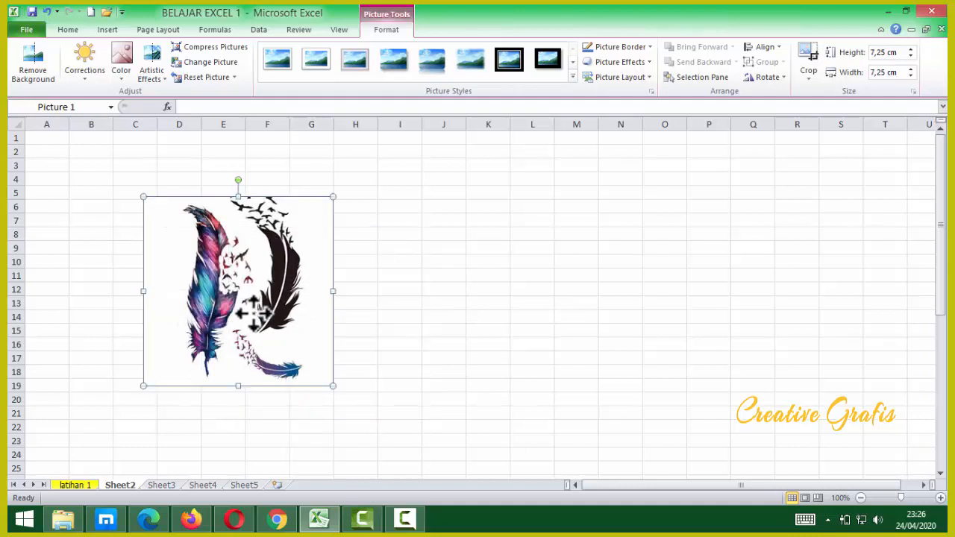
Place a copy of the feather picture starting in column I and enlarge it proportionally to about 8.76 cm square.
left_click_drag(379, 288, 366, 289)
left_click_drag(252, 289, 502, 268)
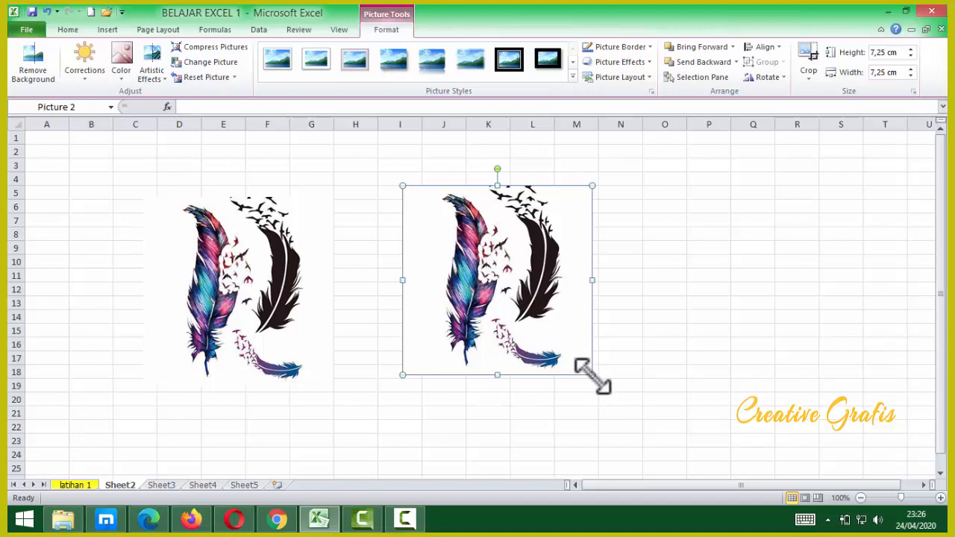
left_click_drag(591, 369, 633, 410)
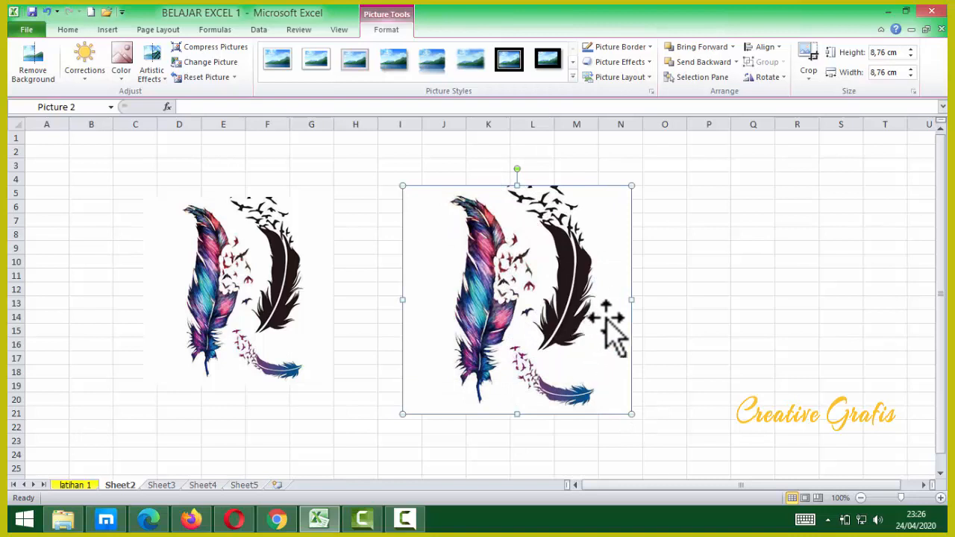
Stretch the copy out of proportion to about 12.7 cm wide and 9.66 cm high, and delete it.
left_click_drag(631, 298, 508, 300)
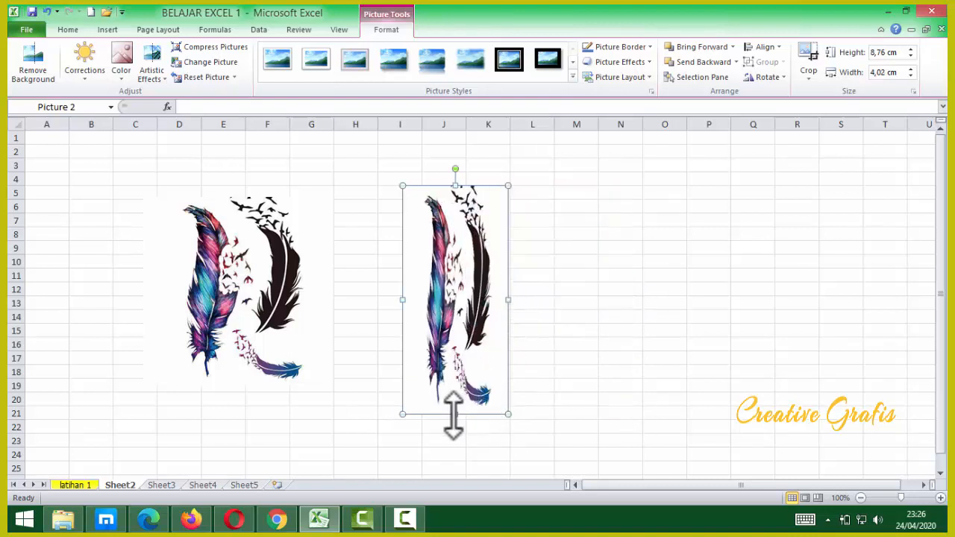
left_click_drag(454, 415, 455, 228)
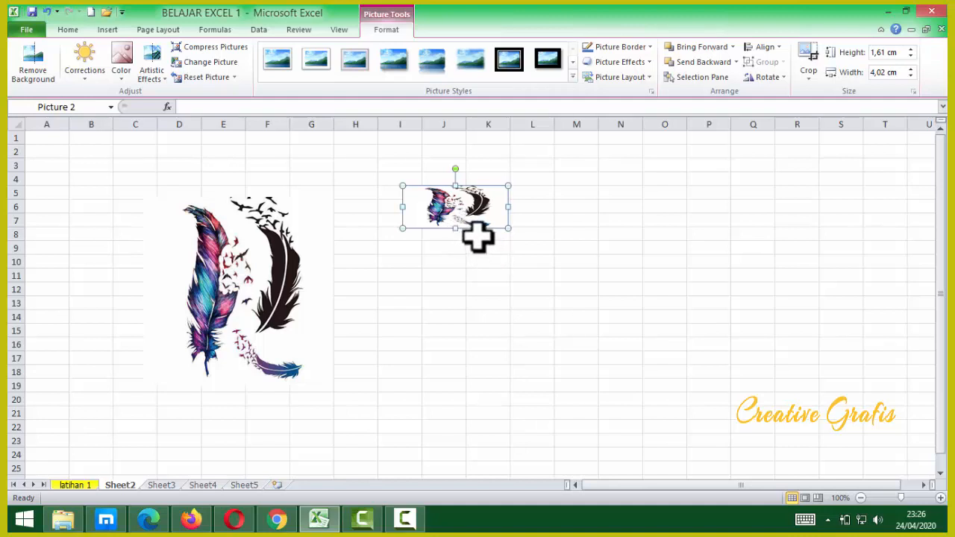
left_click_drag(511, 230, 587, 438)
left_click_drag(771, 311, 734, 312)
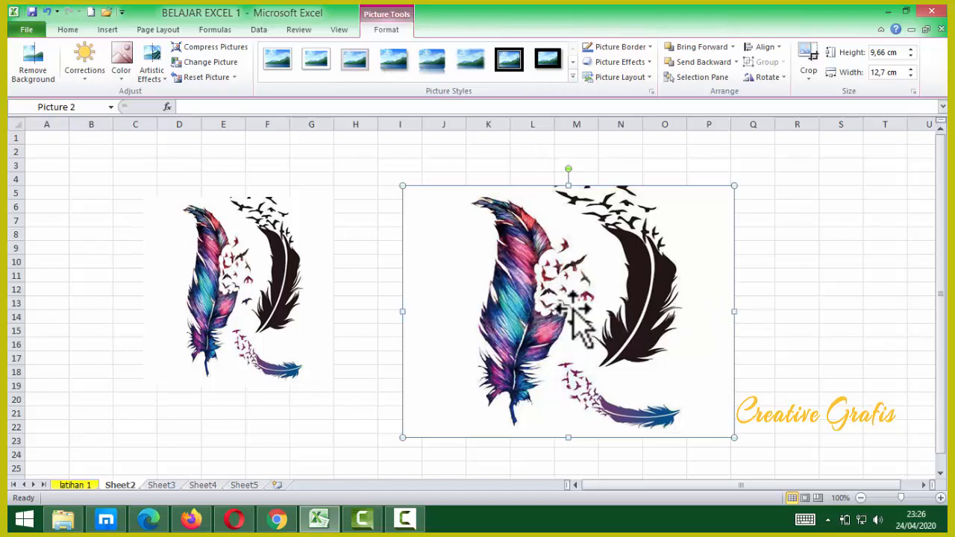
key("Delete")
Duplicate the original feather picture directly beside it, across columns H to L, and select the copy.
left_click(295, 282)
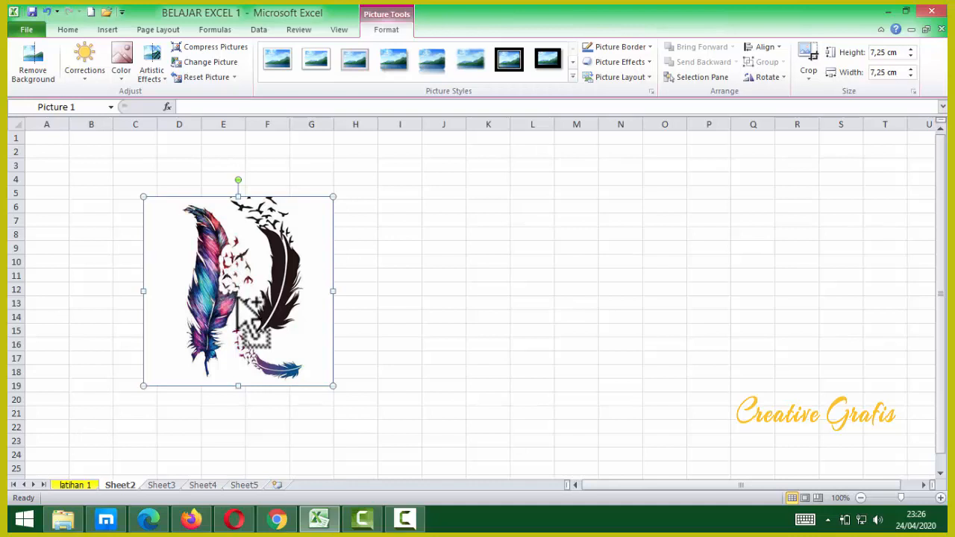
left_click_drag(237, 296, 434, 285)
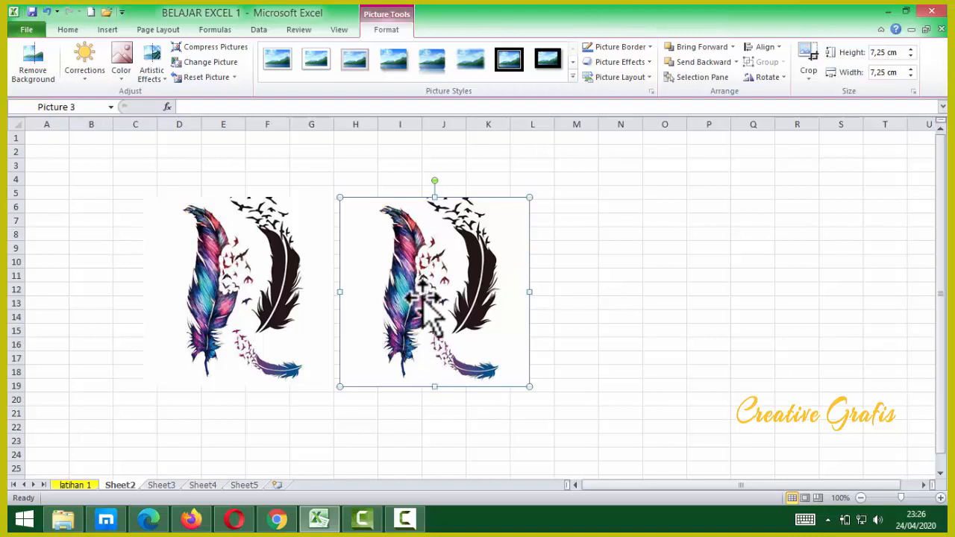
left_click(403, 427)
left_click(440, 332)
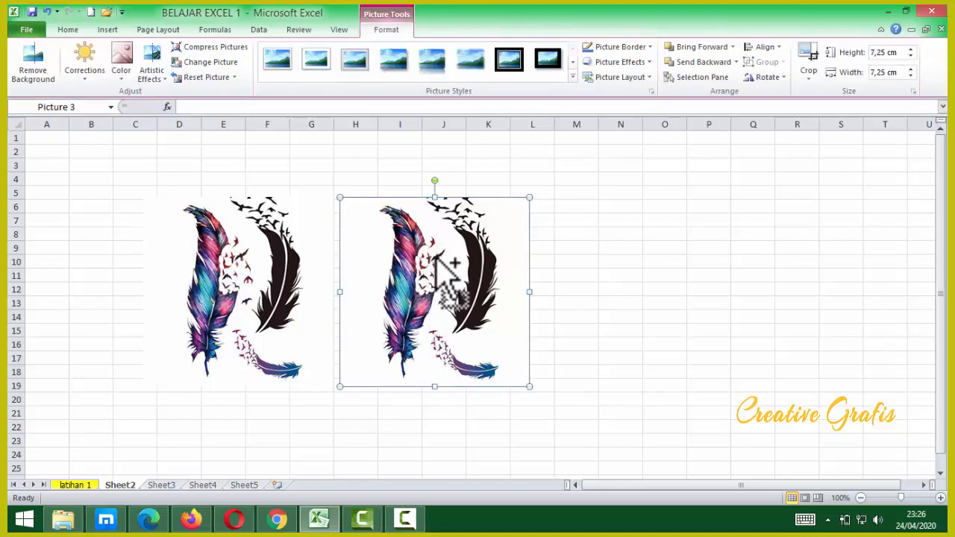
Duplicate the second feather picture as a third one and move it close beside it, starting in column L.
left_click_drag(440, 280, 451, 291)
left_click_drag(386, 279, 595, 267)
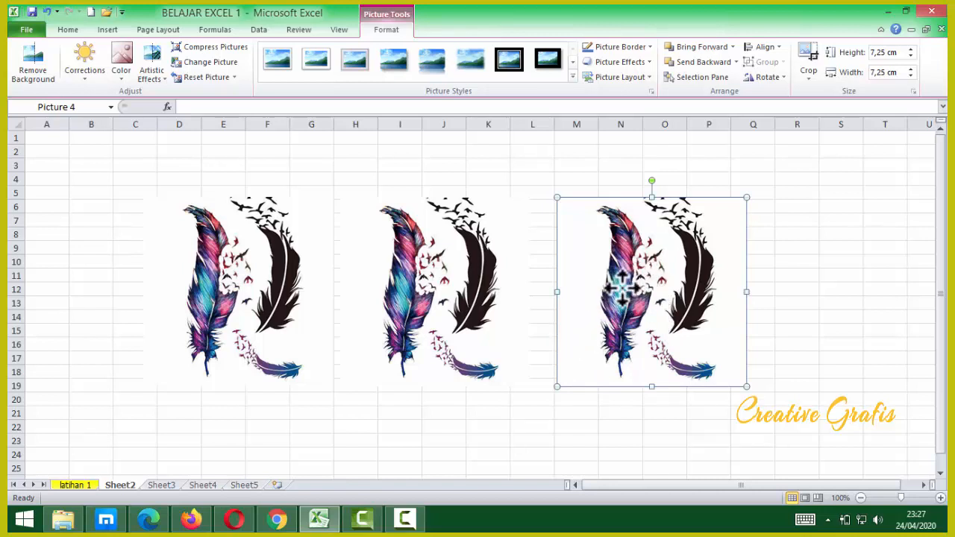
left_click_drag(622, 285, 595, 291)
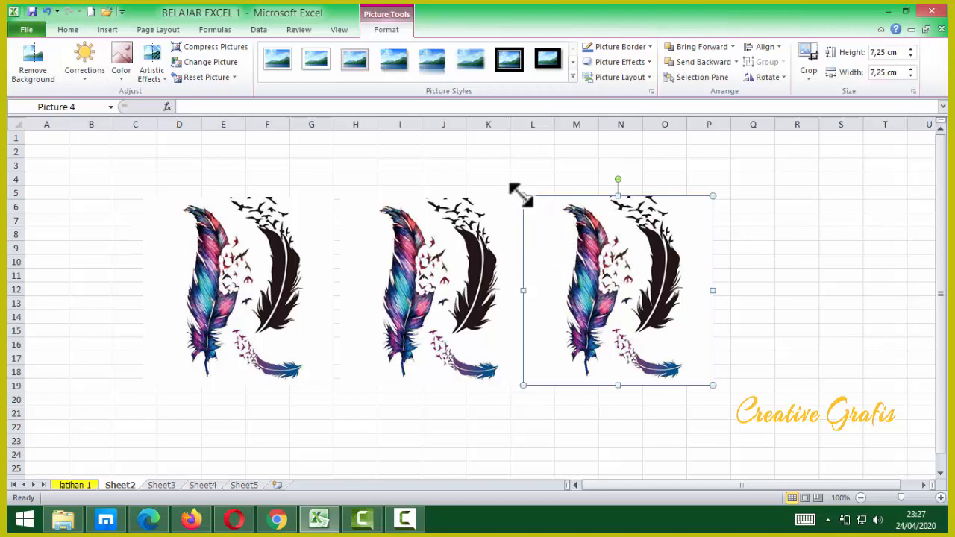
Scale the third feather picture proportionally to about 3.97 cm square, and delete it.
left_click_drag(521, 196, 578, 252)
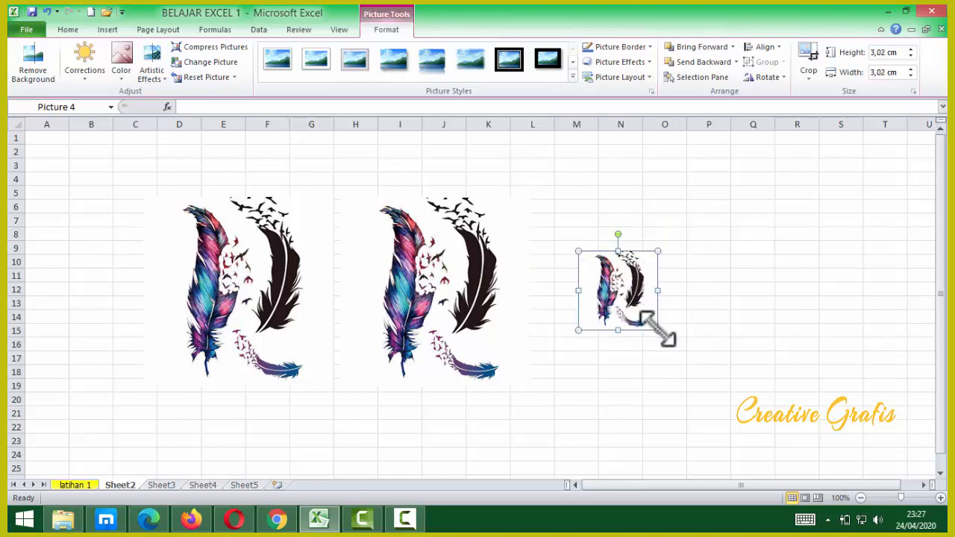
left_click_drag(665, 337, 633, 224)
left_click_drag(634, 291, 642, 314)
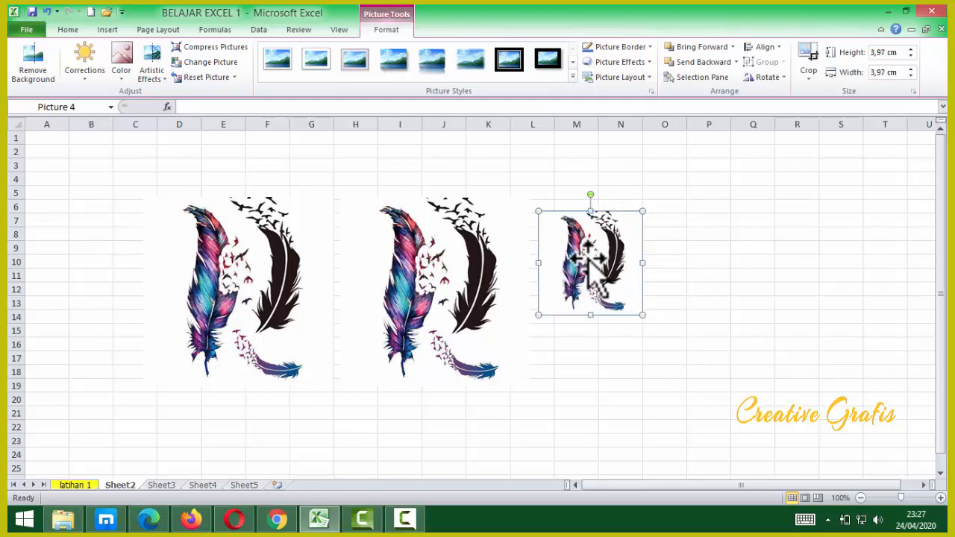
left_click_drag(589, 259, 615, 252)
key("Delete")
Select the second feather picture and shift it down to start at row 6, beside the original.
left_click(454, 260)
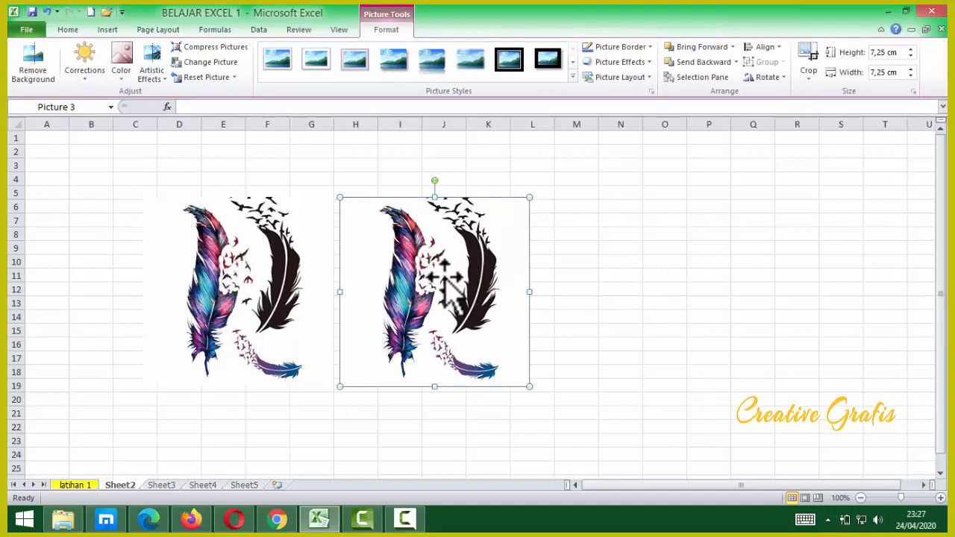
left_click_drag(484, 303, 401, 302)
left_click_drag(341, 294, 414, 304)
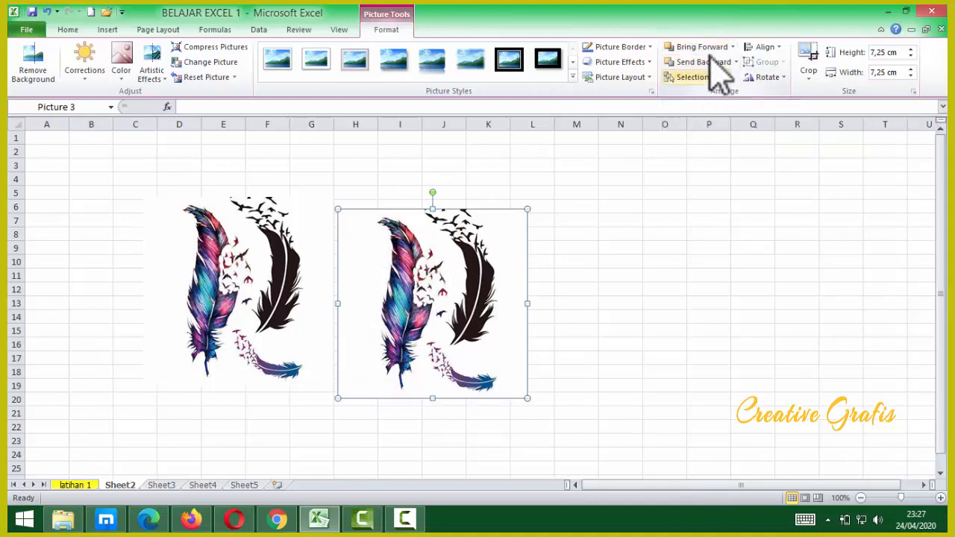
Move the second feather picture so that it overlaps the original, and send it backward behind it.
left_click_drag(346, 305, 276, 302)
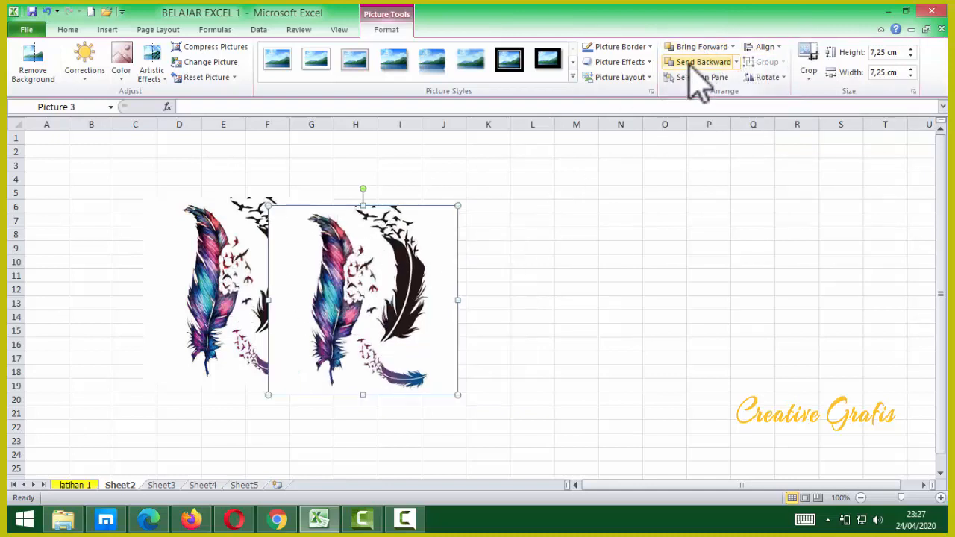
left_click(701, 63)
left_click(527, 277)
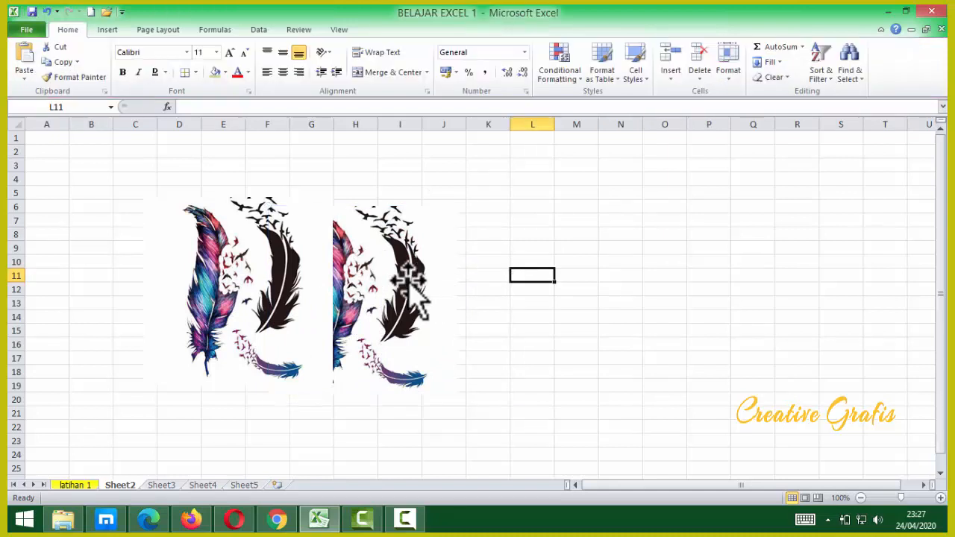
Reselect the overlapping second feather picture, bring it forward over the original, and view the Bring Forward options.
left_click(405, 276)
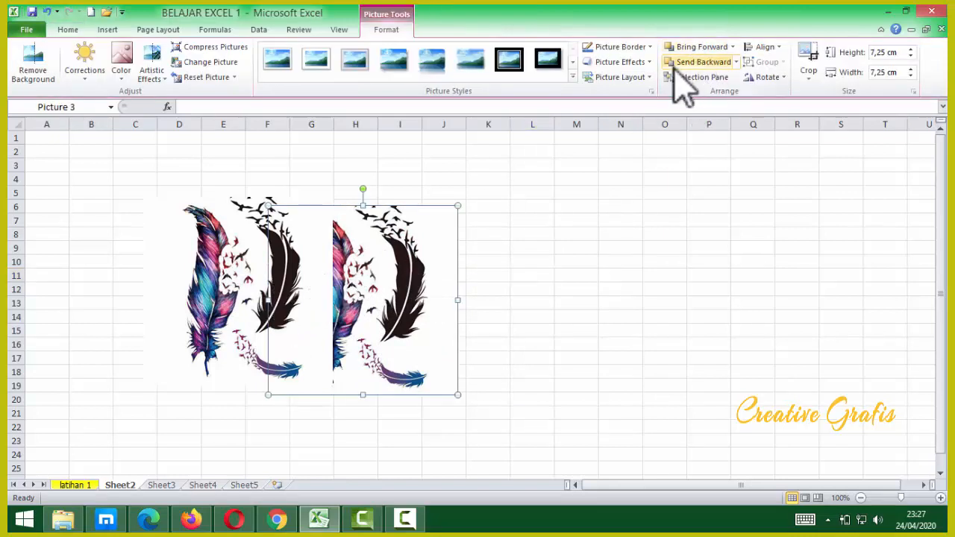
left_click(692, 50)
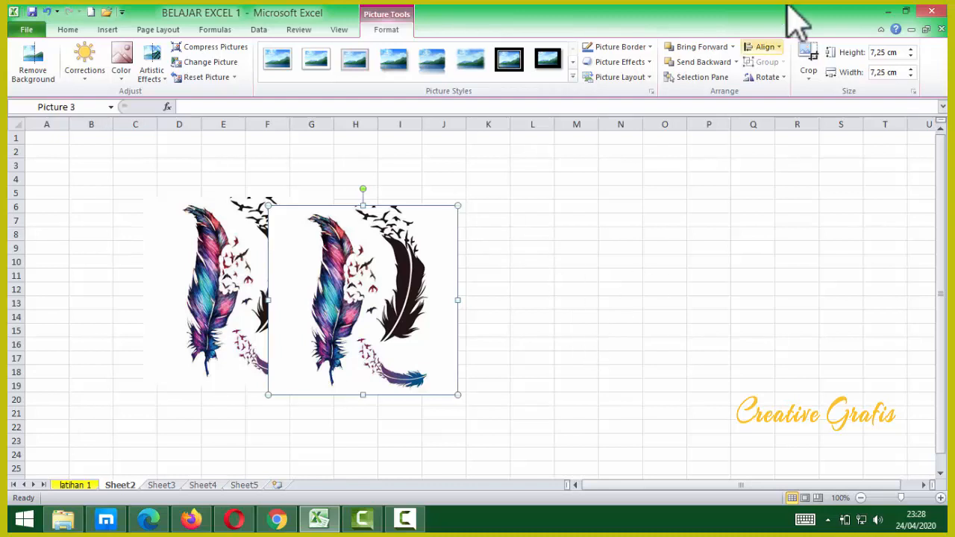
left_click(733, 47)
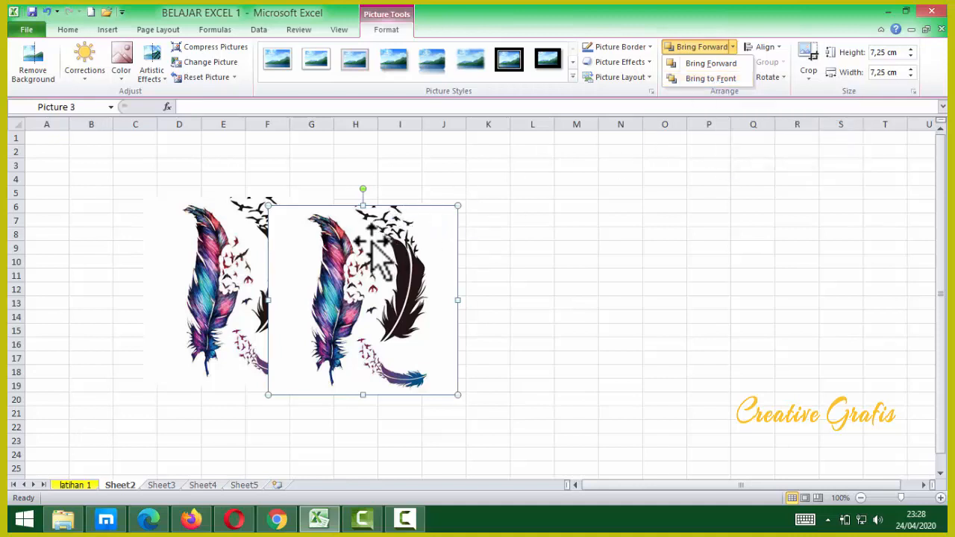
left_click(547, 267)
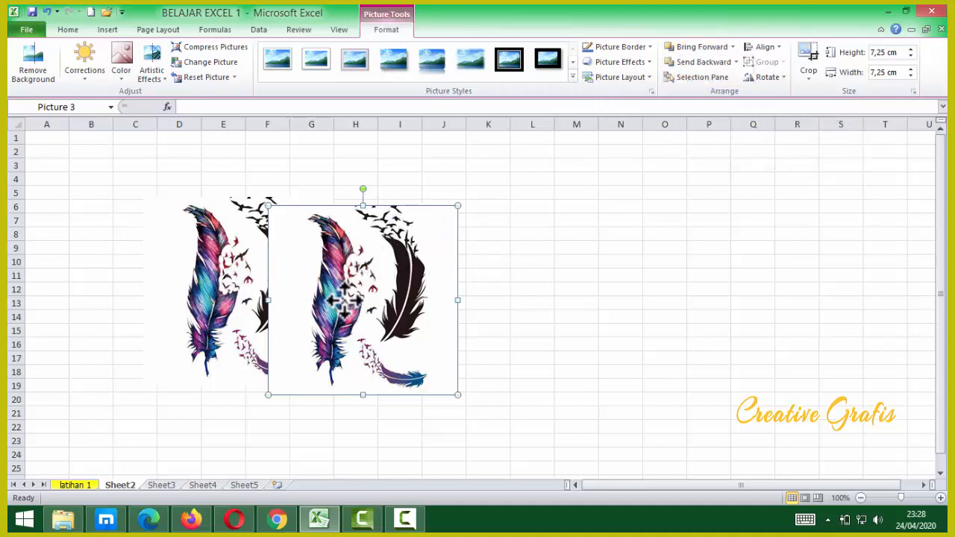
Reposition the two feather pictures side by side, the original from about column D and the second starting in column H, row 5.
left_click_drag(336, 299, 361, 299)
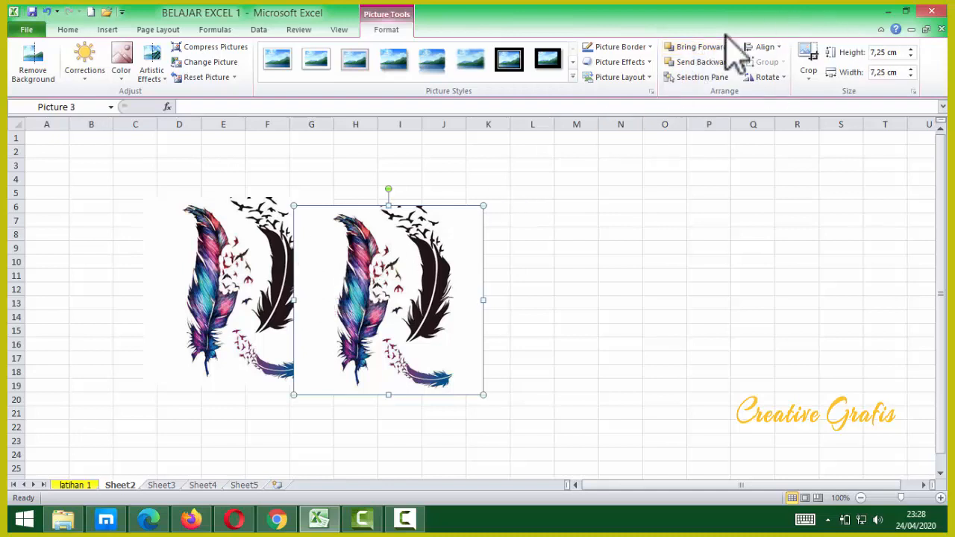
left_click_drag(348, 278, 420, 270)
left_click_drag(272, 265, 283, 266)
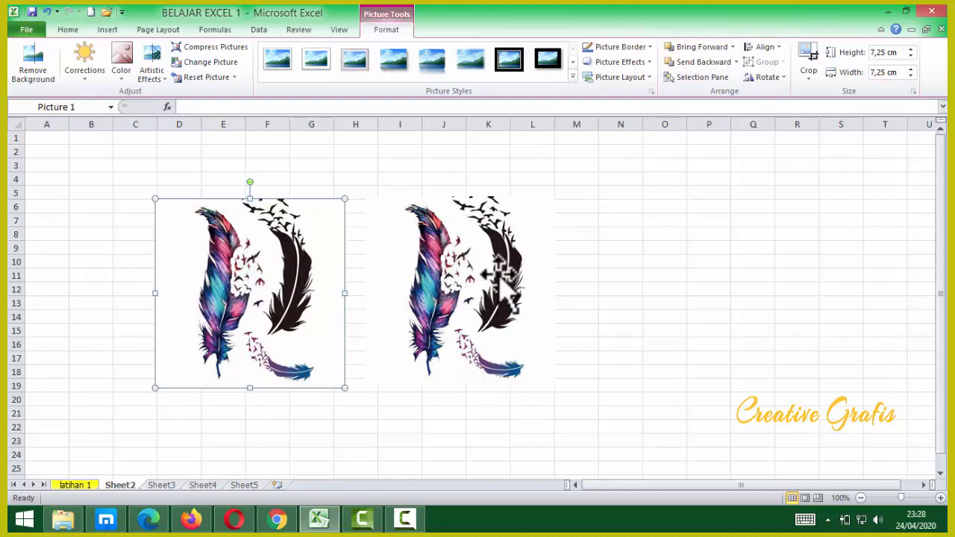
left_click_drag(499, 273, 449, 271)
left_click(531, 220)
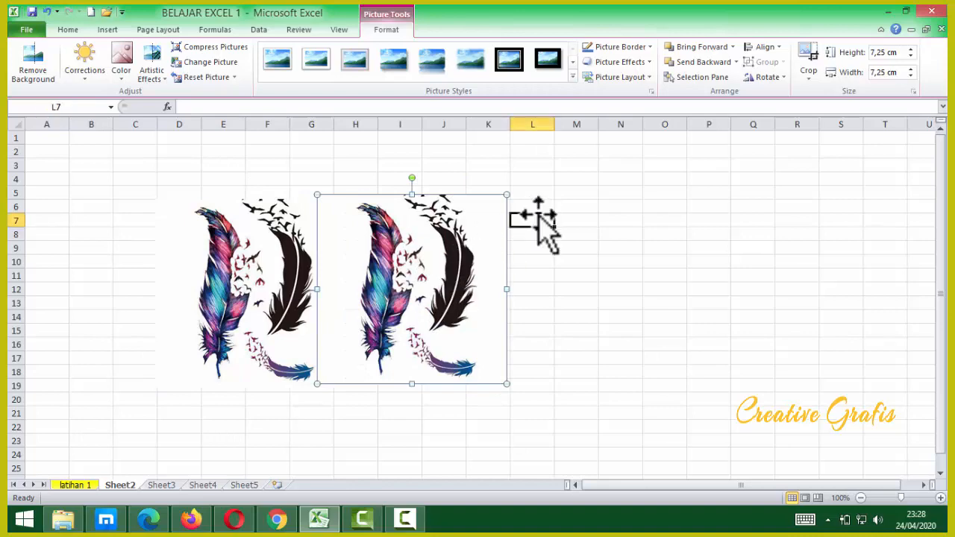
left_click_drag(391, 246, 416, 229)
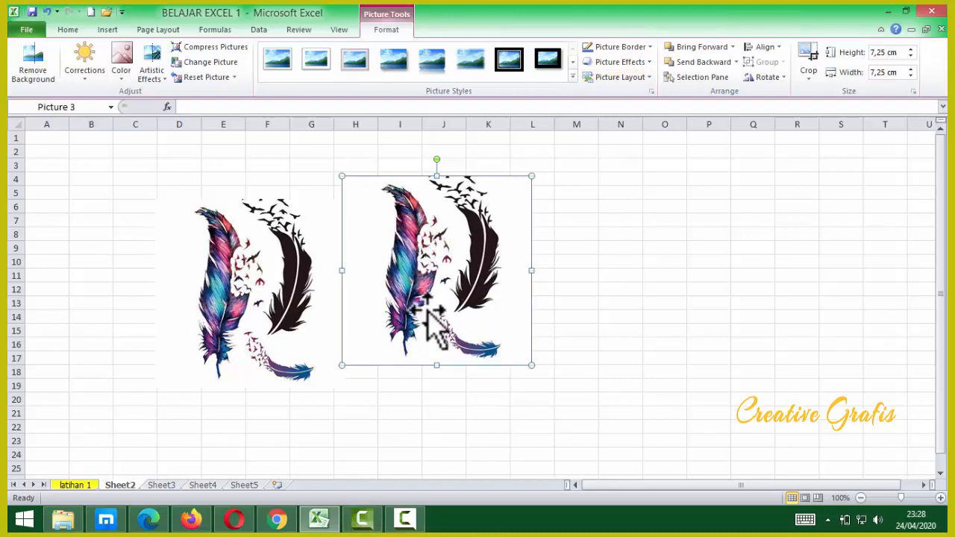
left_click_drag(443, 253, 443, 273)
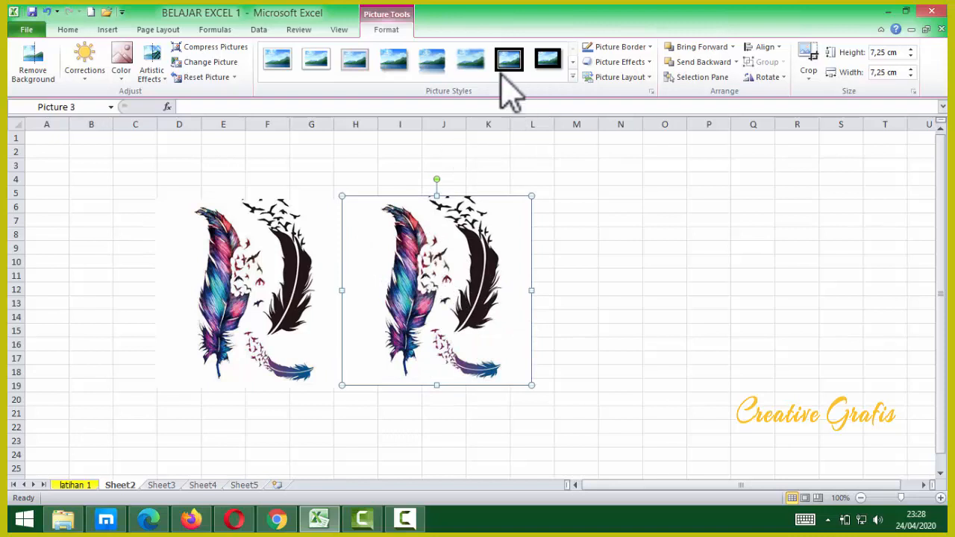
Give the second feather picture the reflected rounded rectangle style and shift it slightly away from the original.
left_click(572, 77)
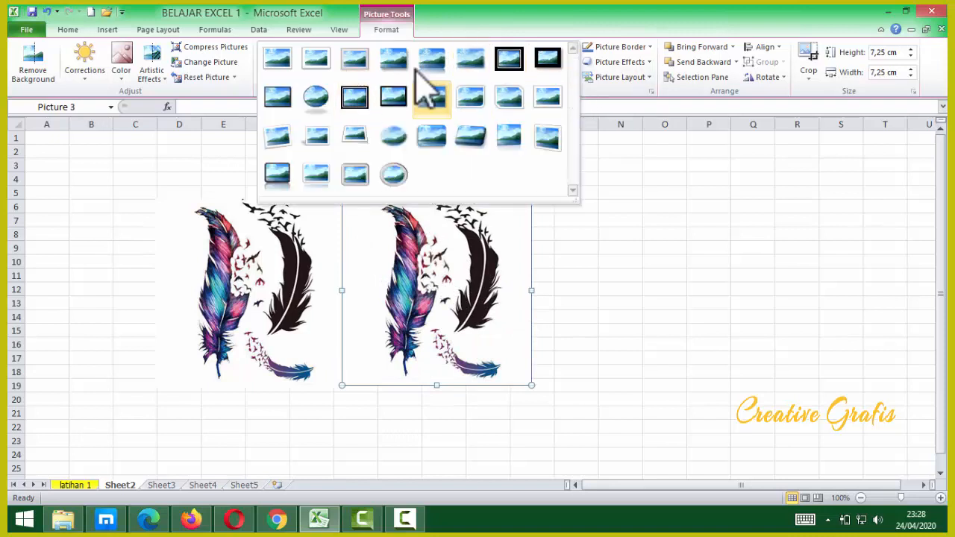
left_click(393, 62)
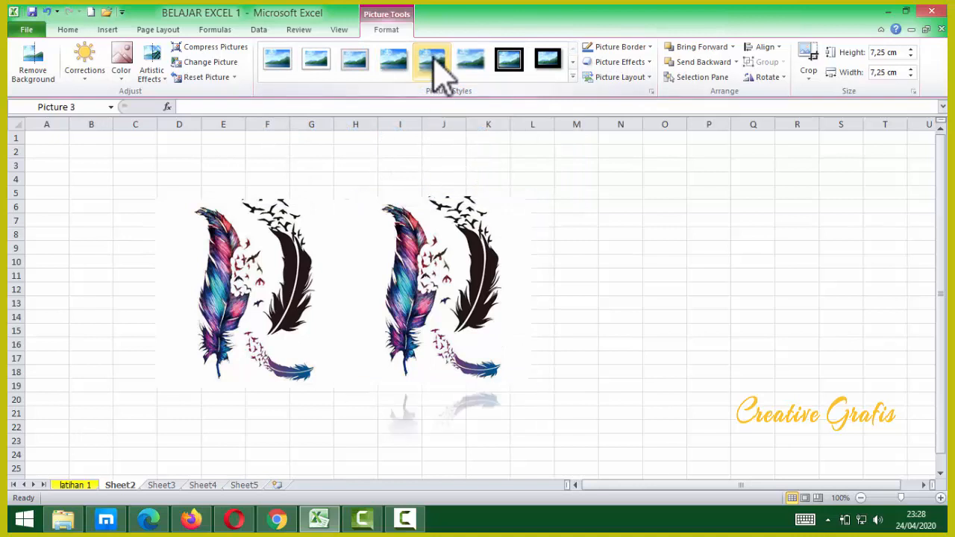
left_click_drag(462, 302, 484, 296)
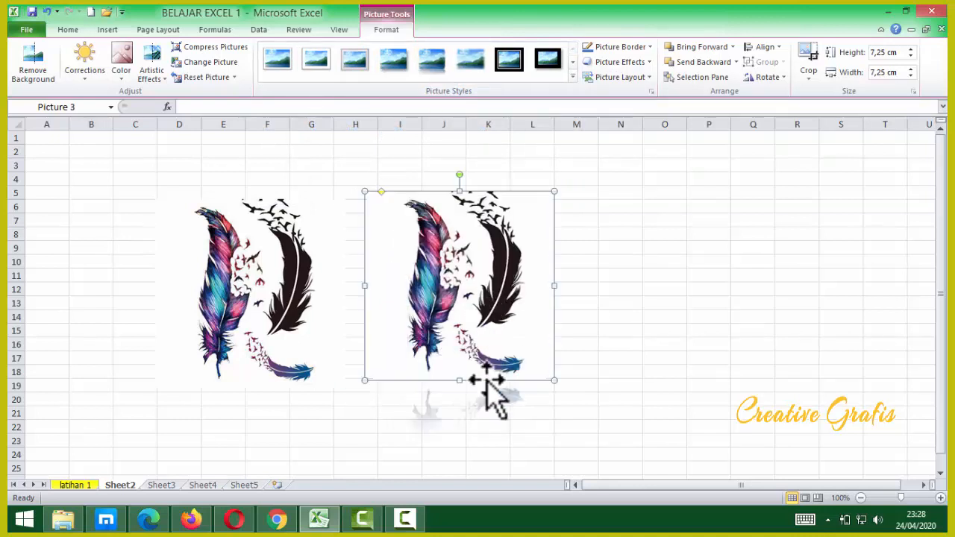
Apply the soft edge picture style to the second feather picture and move it closer to the original, starting in column H.
left_click(470, 60)
left_click(619, 261)
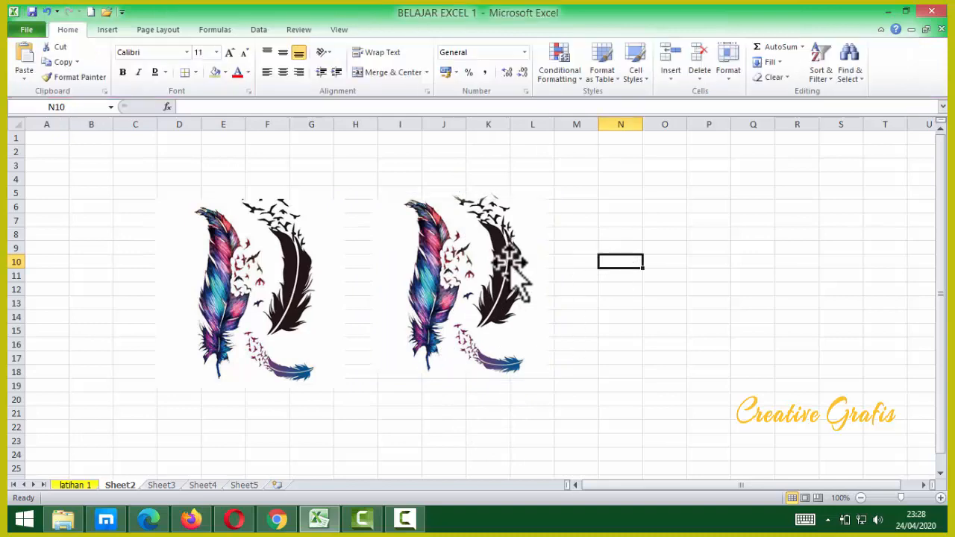
left_click_drag(396, 229, 365, 231)
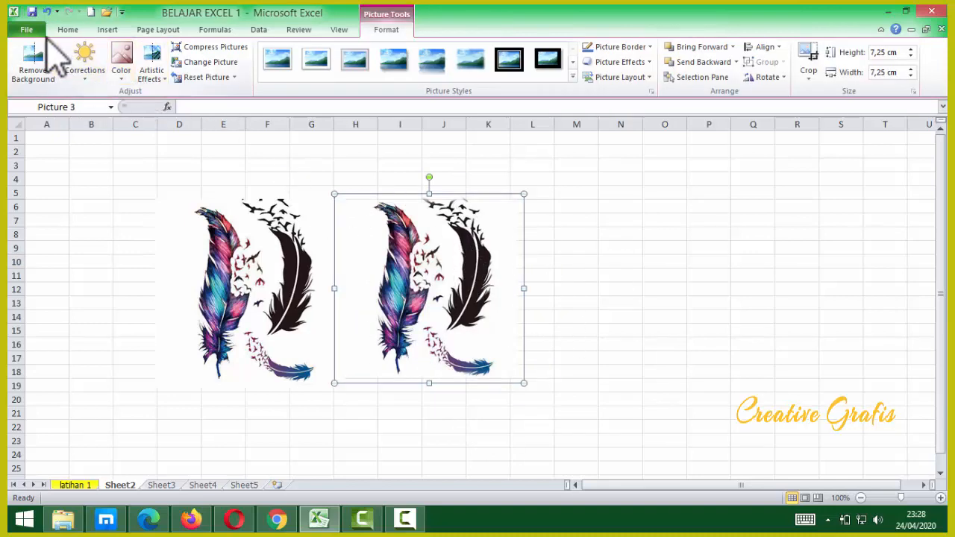
Insert the picture file named 1 from the Downloads folder.
left_click(109, 30)
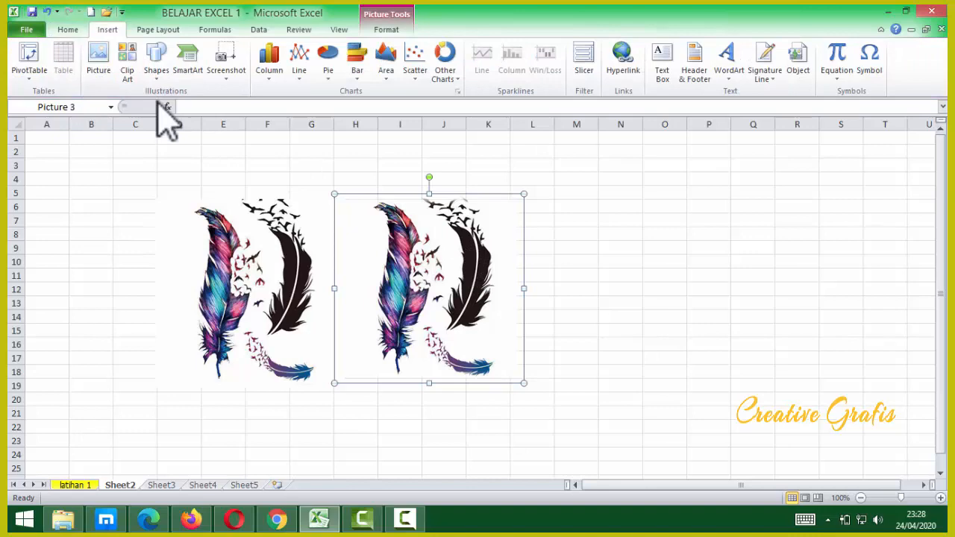
left_click(89, 67)
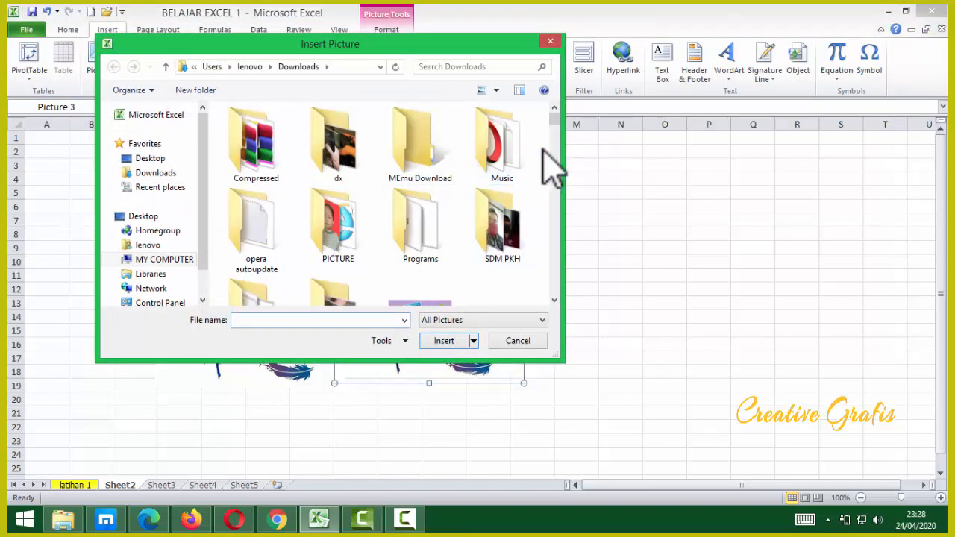
left_click(555, 300)
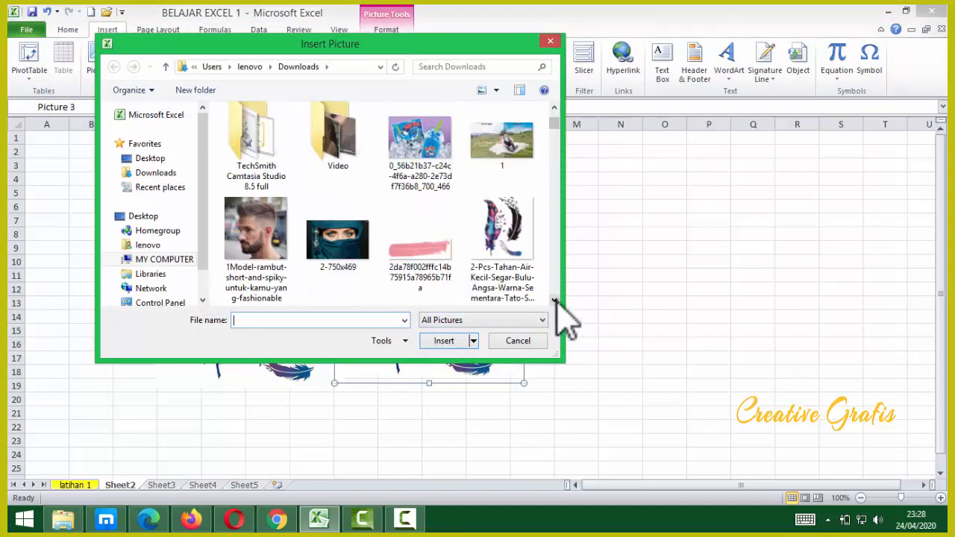
double_click(523, 145)
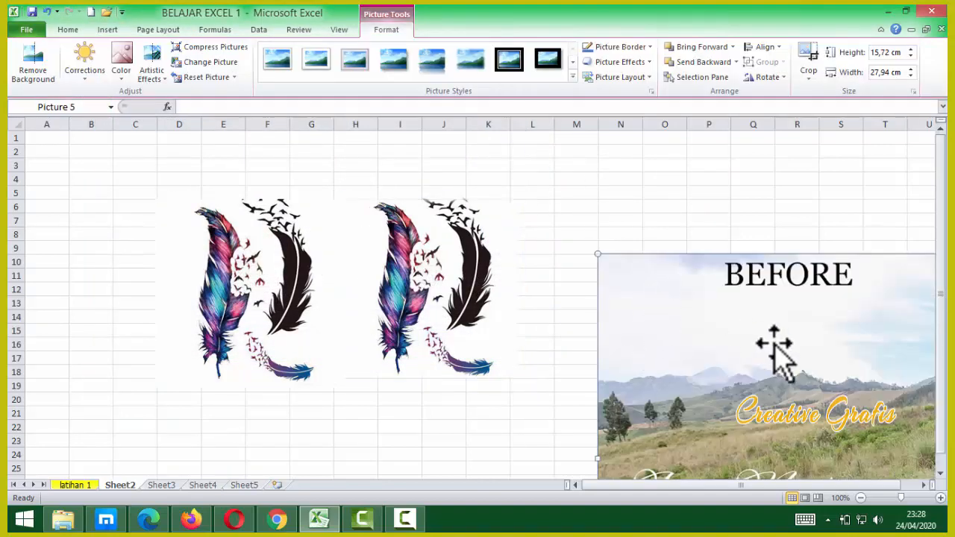
Scale the inserted before/after photo to about 6.43 by 11.43 cm and place it beside the feather pictures, across columns L to S.
left_click_drag(775, 351, 543, 275)
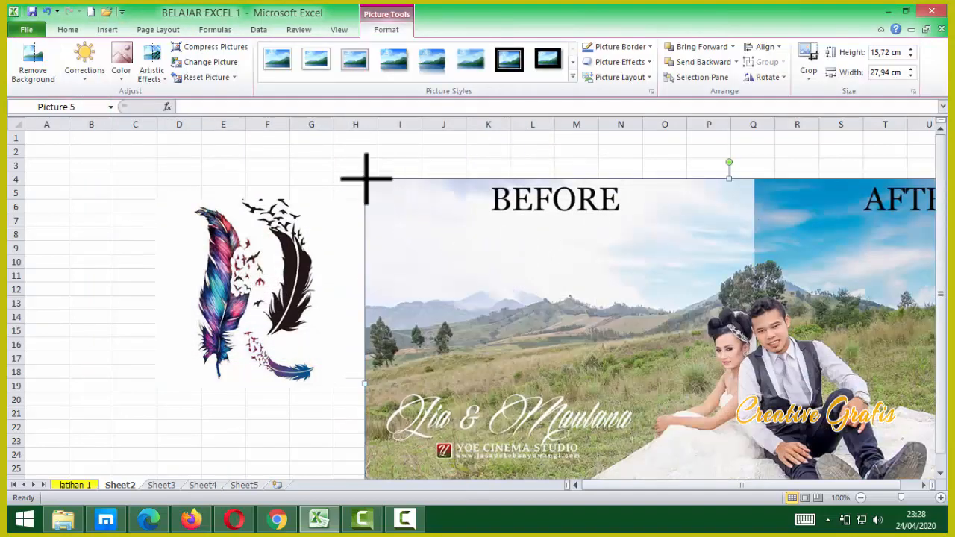
left_click_drag(365, 178, 580, 300)
left_click_drag(681, 383, 631, 275)
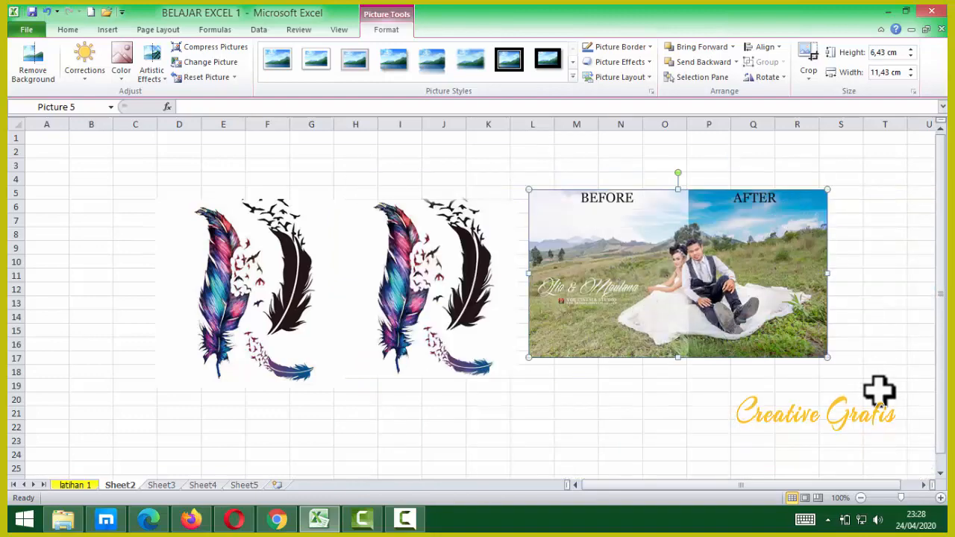
left_click(841, 414)
Try the soft edge style on the before/after photo, and replace it with the black double frame style.
double_click(667, 261)
left_click(481, 66)
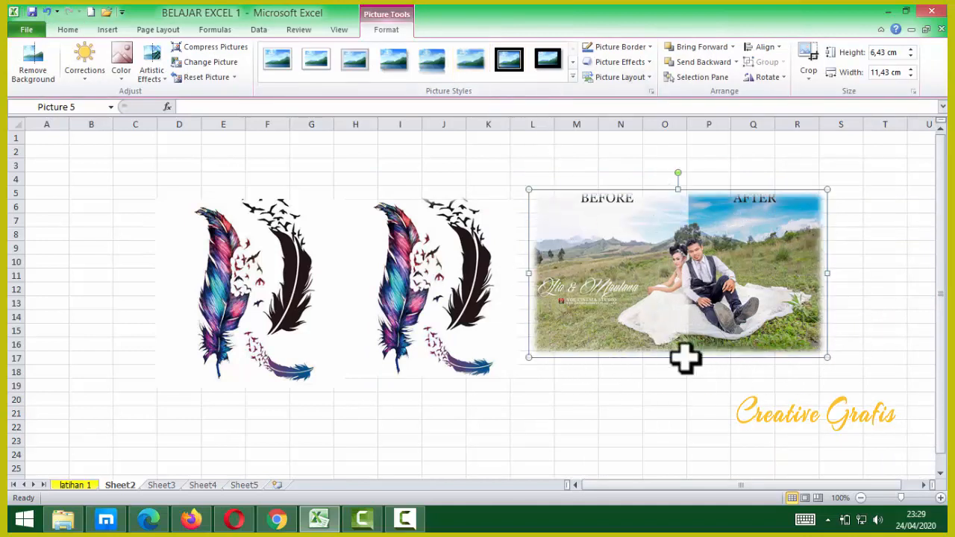
left_click(509, 64)
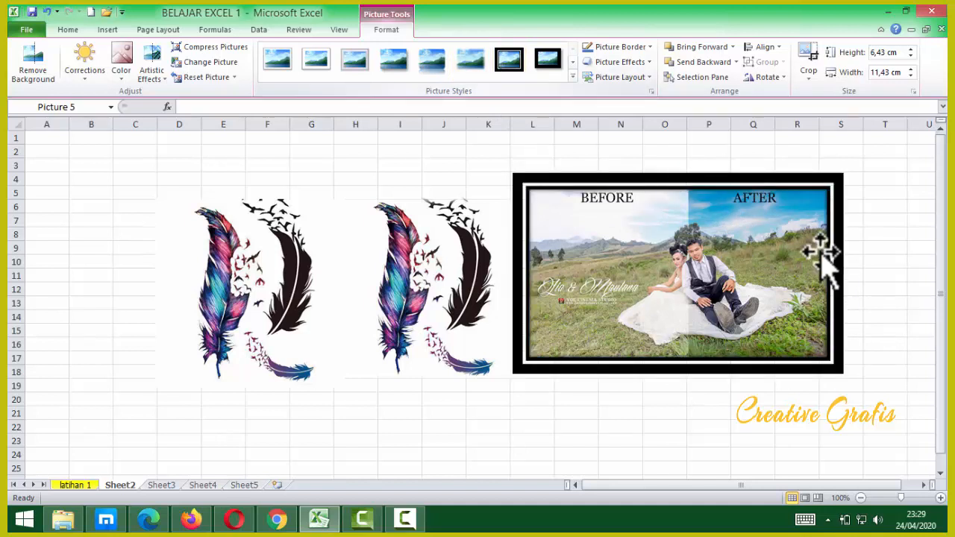
left_click(708, 426)
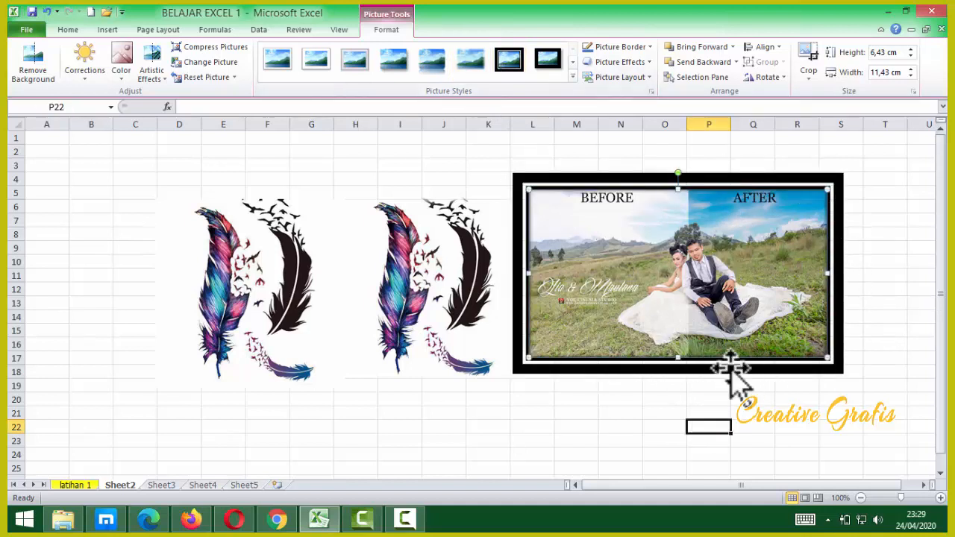
Set the before/after photo's border to dark orange with a weight of 4½ pt.
left_click(838, 285)
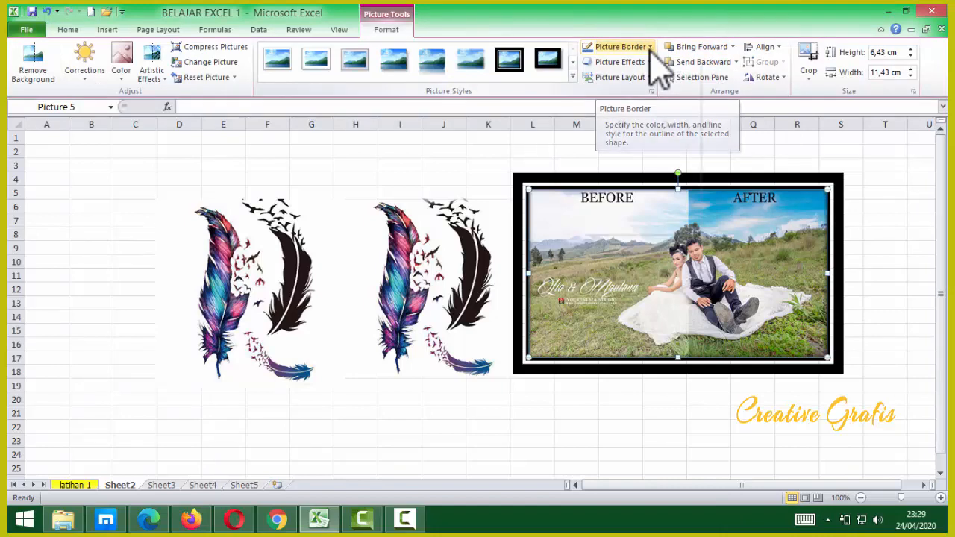
left_click(649, 47)
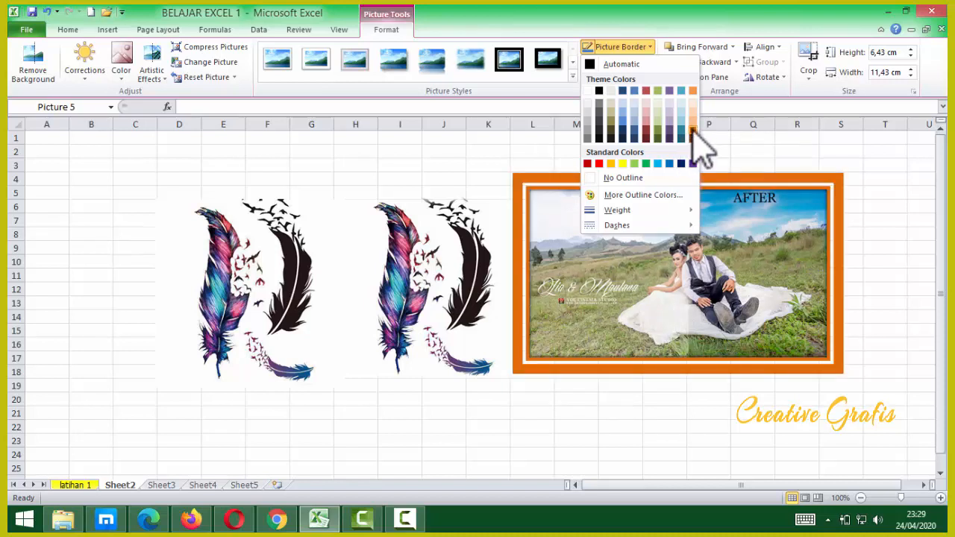
left_click(692, 132)
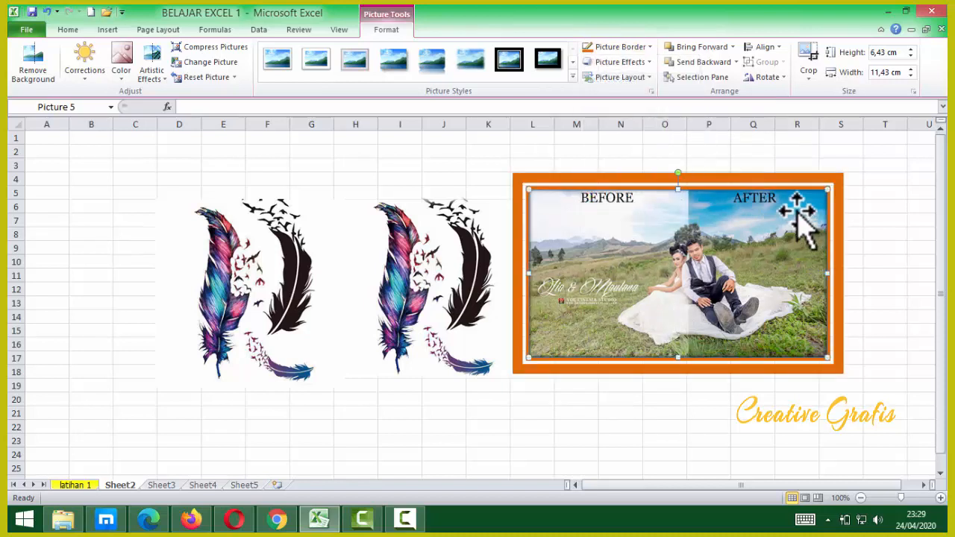
left_click(649, 48)
mouse_move(638, 215)
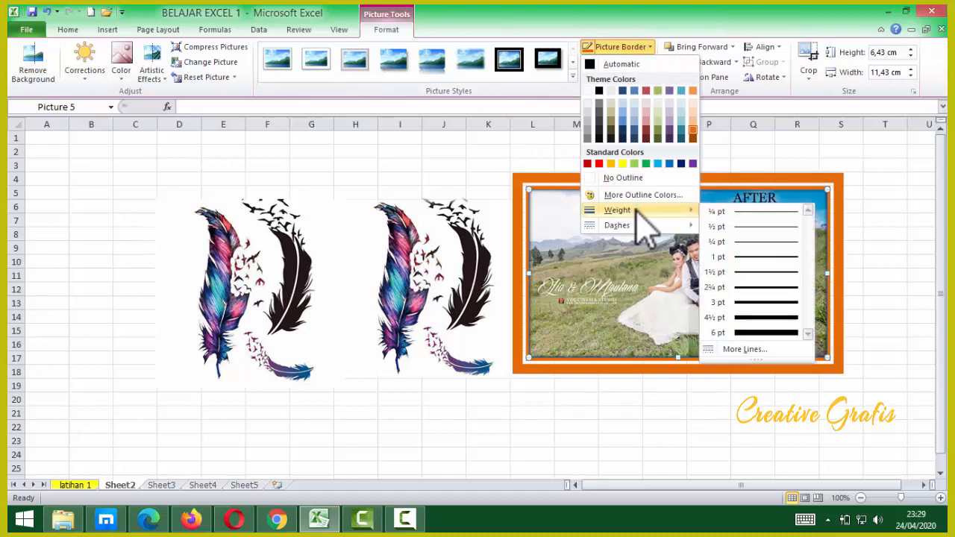
left_click(763, 315)
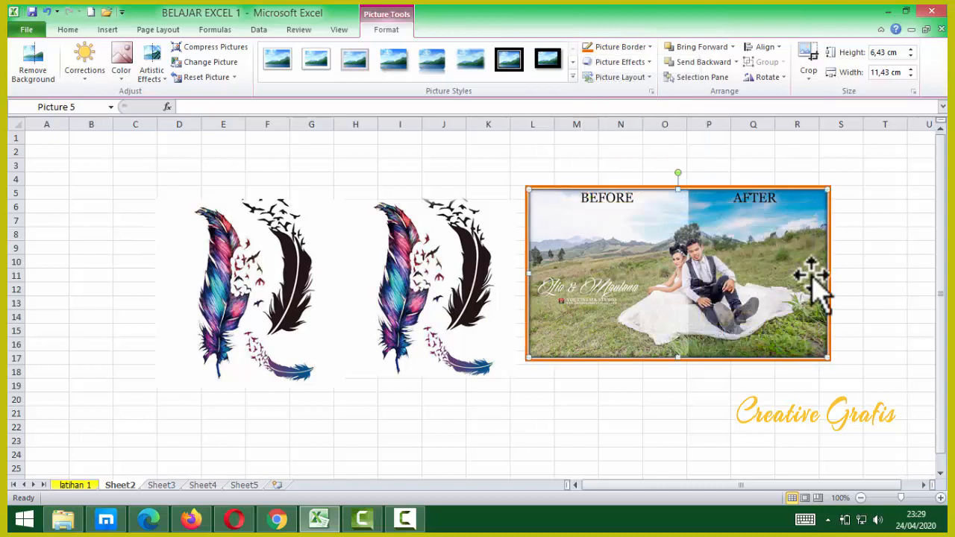
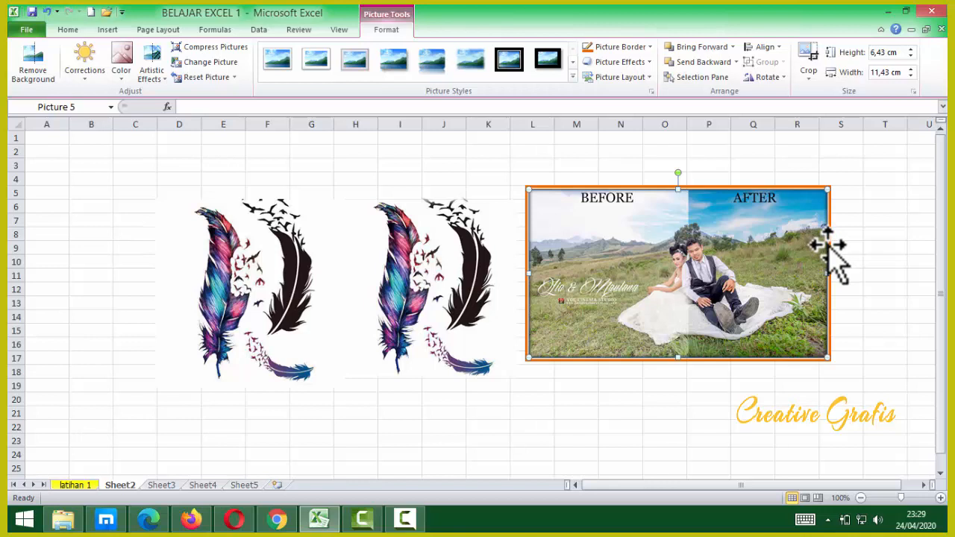
Change the before/after photo's border to a long dash-and-dot line pattern and deselect the photo.
left_click(651, 47)
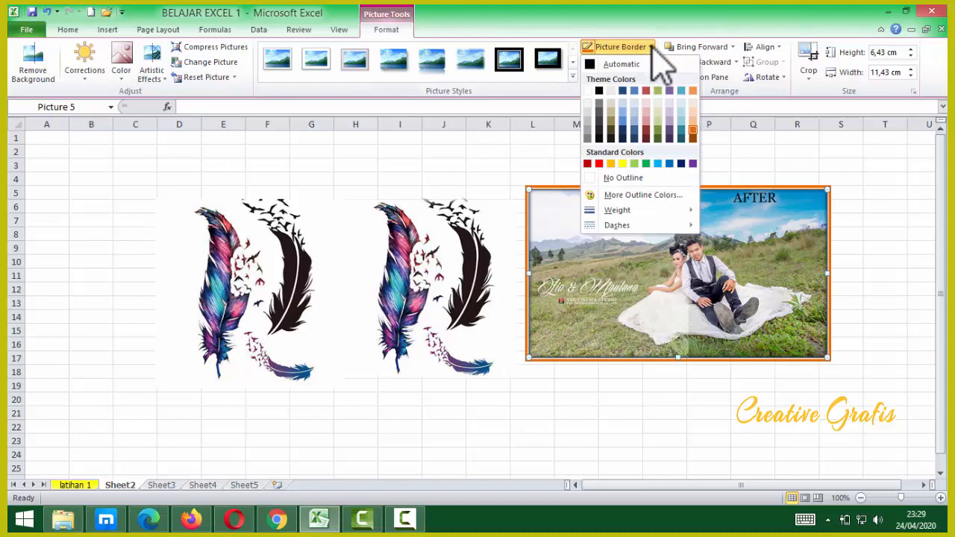
left_click(652, 49)
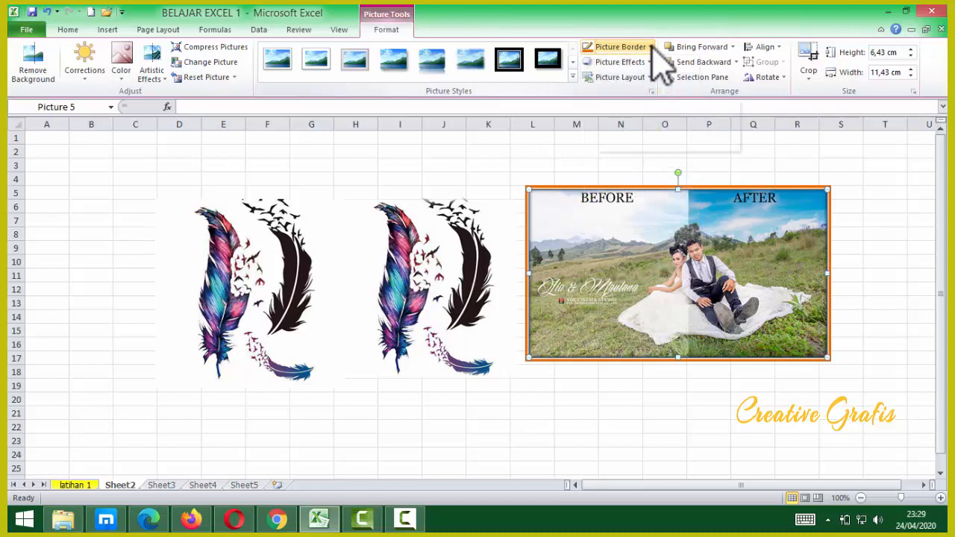
left_click(651, 47)
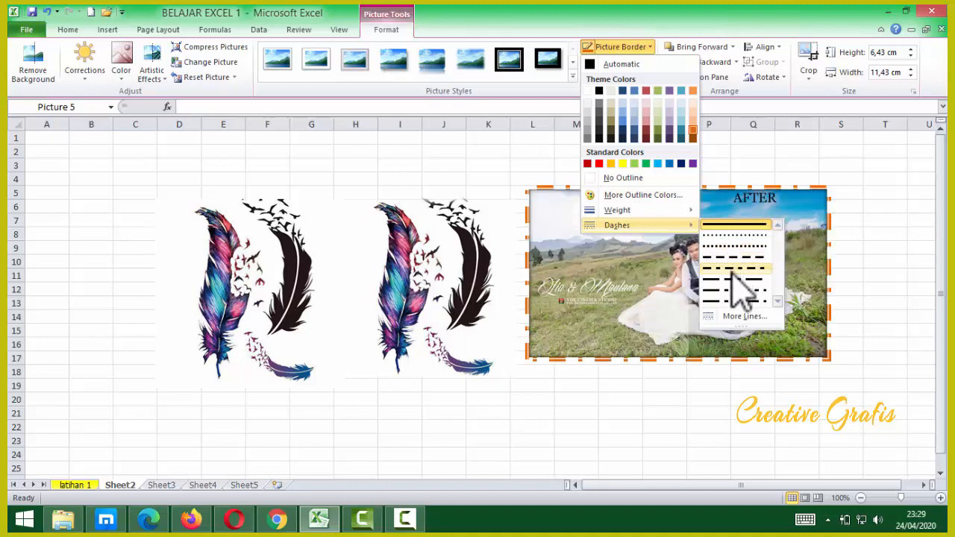
left_click(735, 317)
left_click(875, 249)
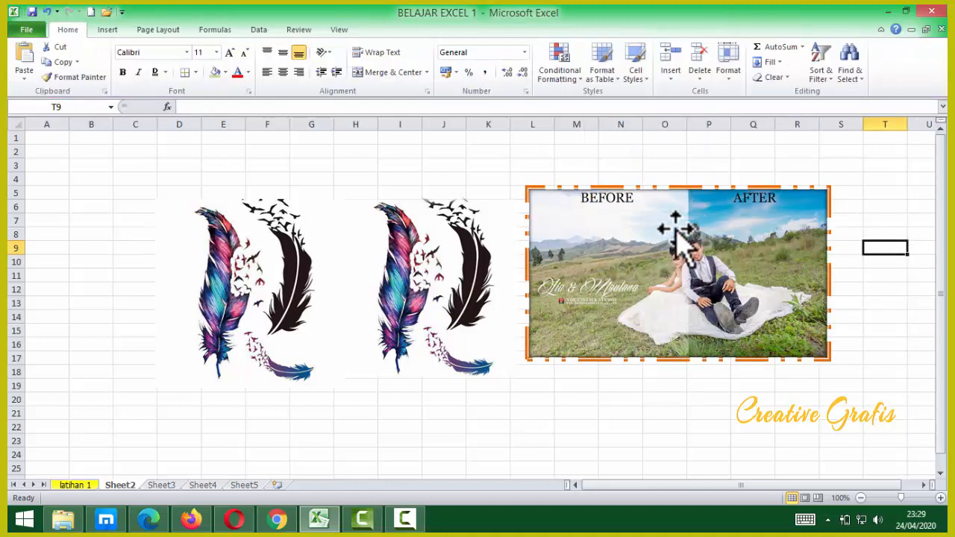
Undo the before/after photo's border dash pattern and apply the first preset picture effect to the photo.
left_click(45, 12)
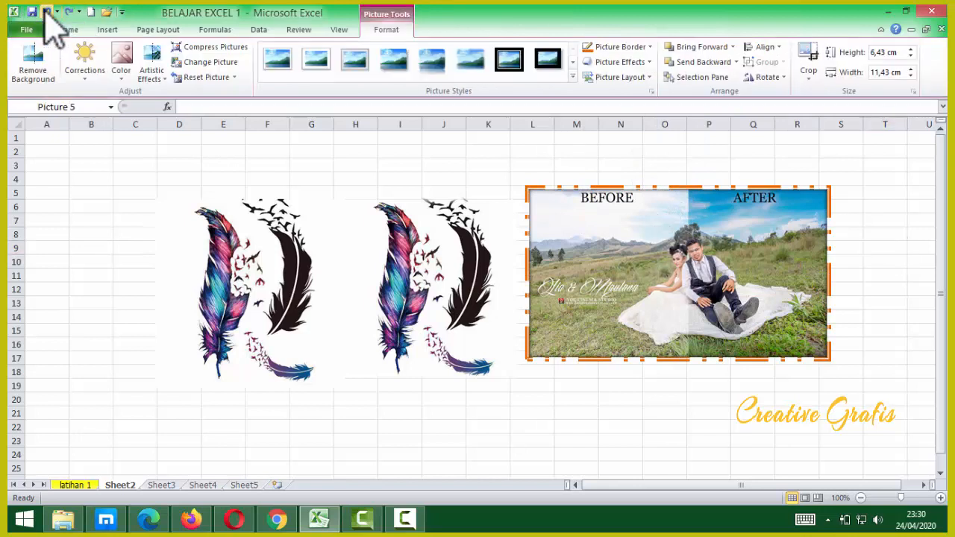
left_click(650, 62)
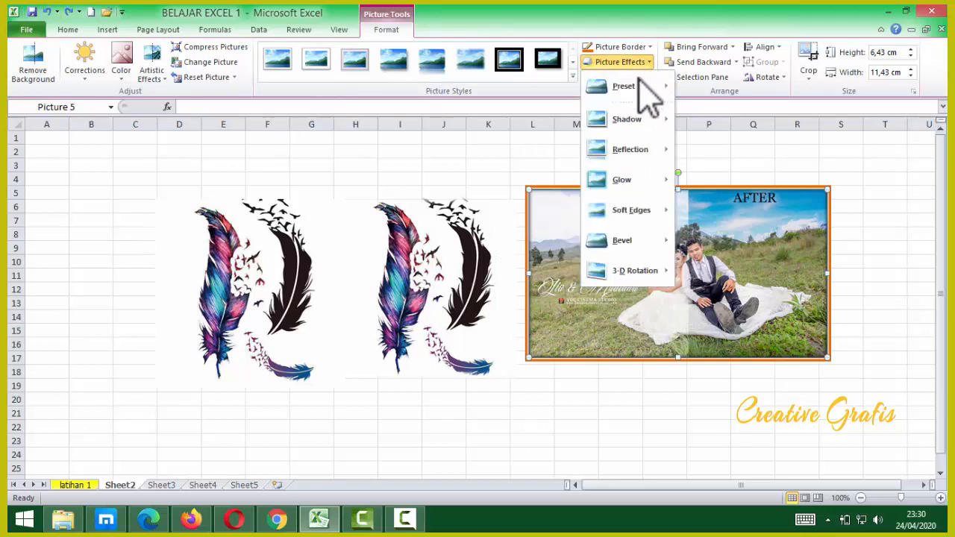
mouse_move(628, 93)
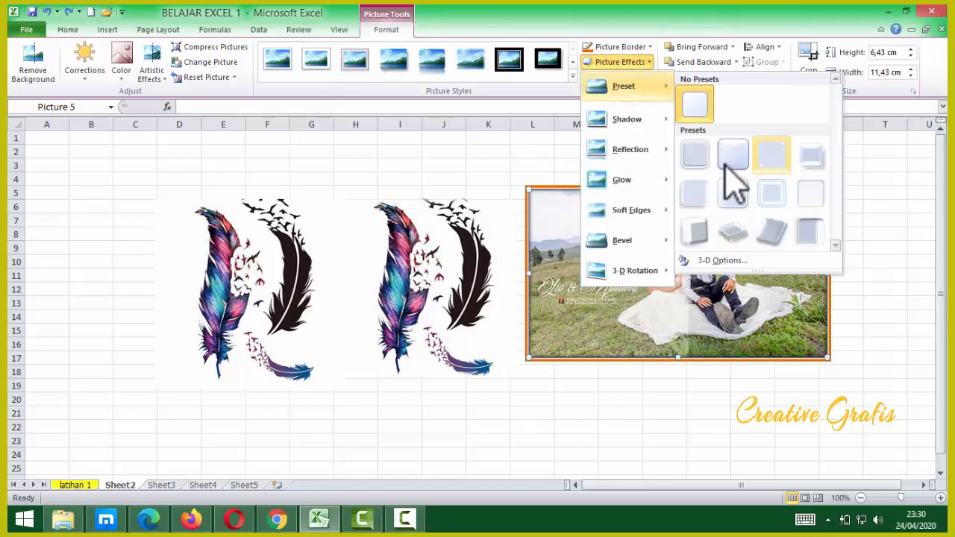
left_click(695, 156)
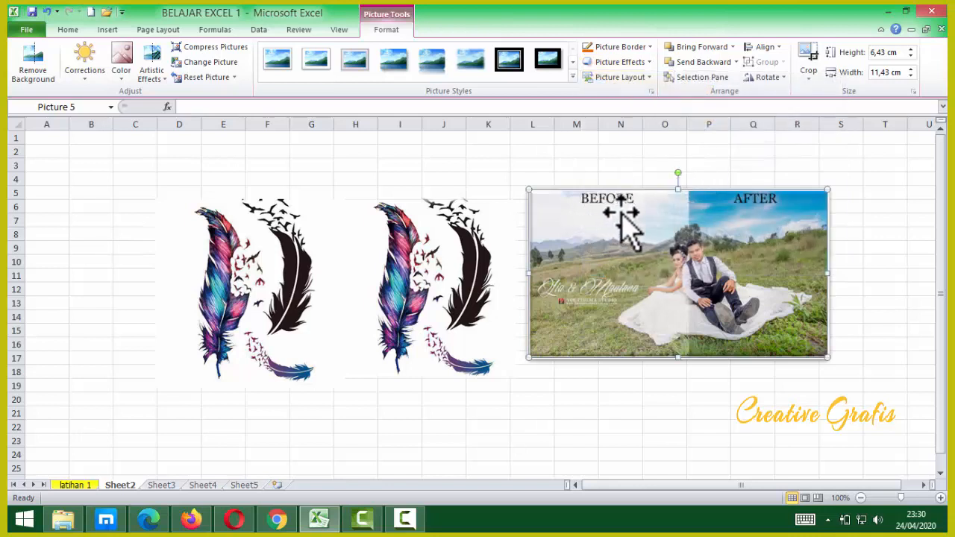
Add the widest red glow variation to the before/after photo and shift the photo down about one row.
left_click(640, 63)
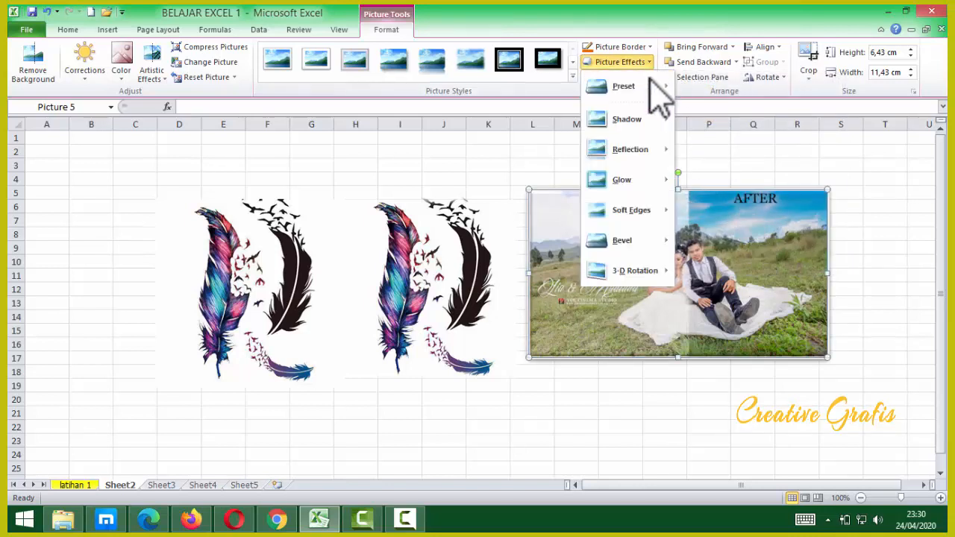
mouse_move(650, 188)
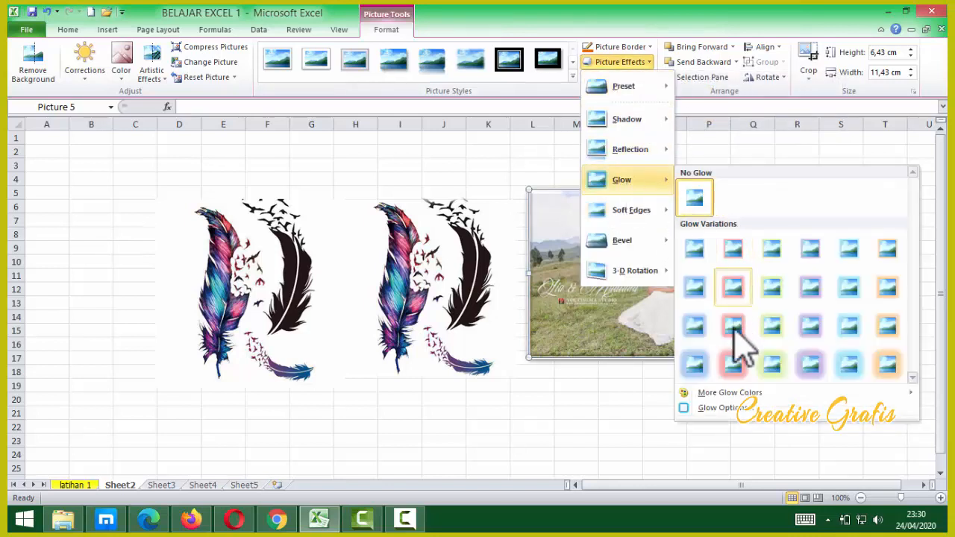
left_click(740, 373)
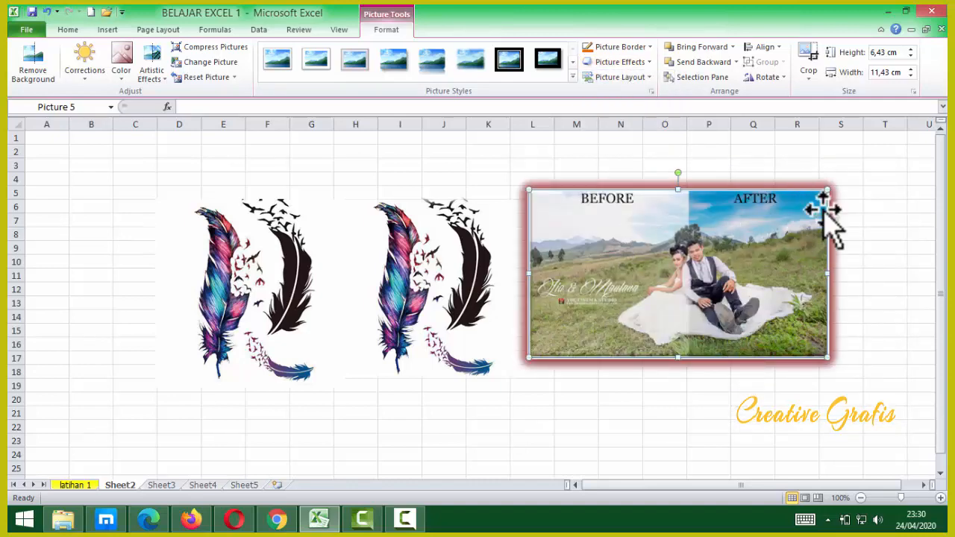
mouse_move(670, 271)
left_mouse_down()
mouse_move(666, 293)
mouse_move(667, 274)
left_mouse_up()
Apply the second bevel in the first row to the before/after photo and raise its color saturation one level above 100%.
left_click(644, 64)
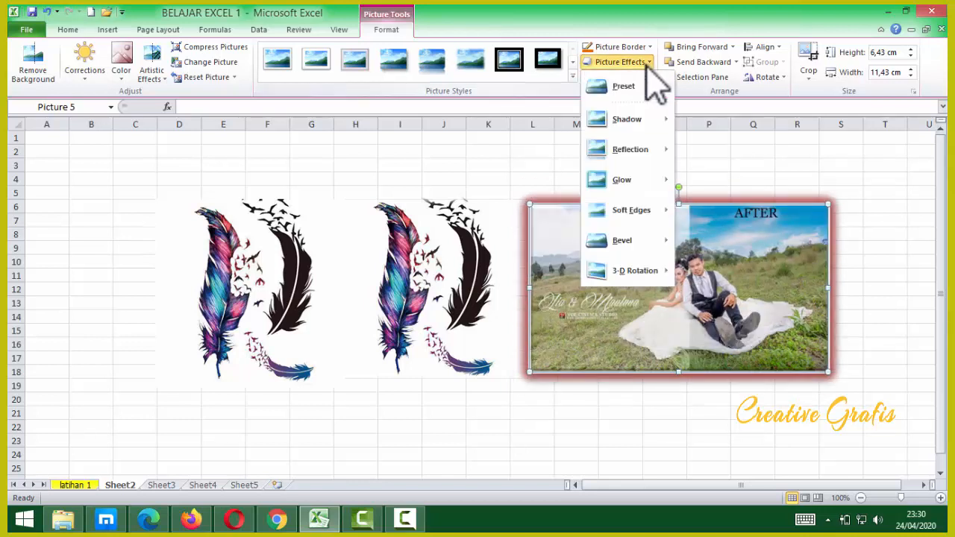
mouse_move(634, 241)
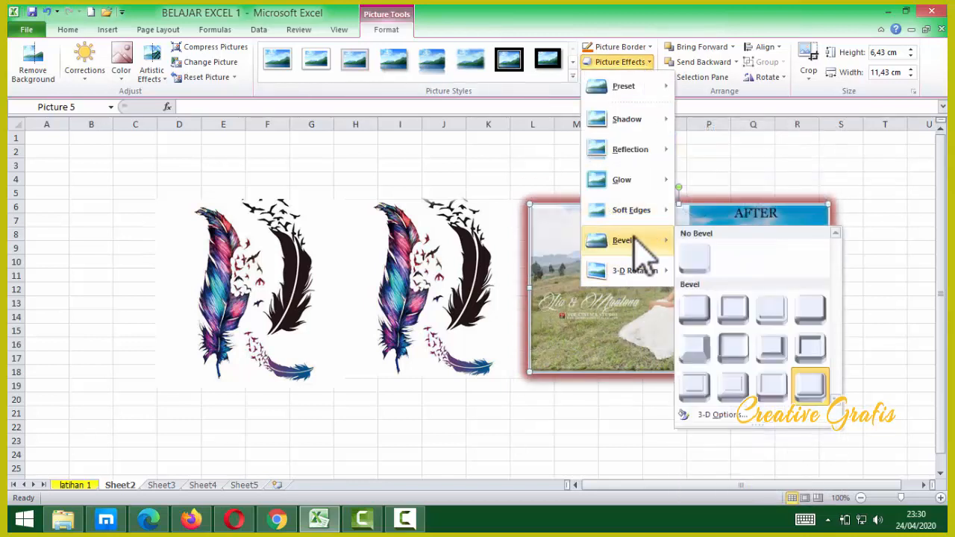
left_click(733, 309)
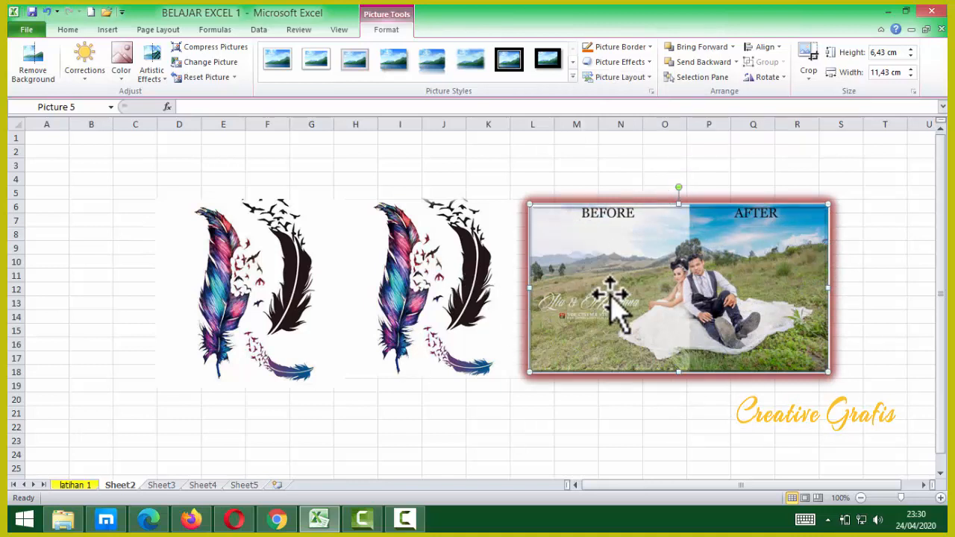
left_click(122, 68)
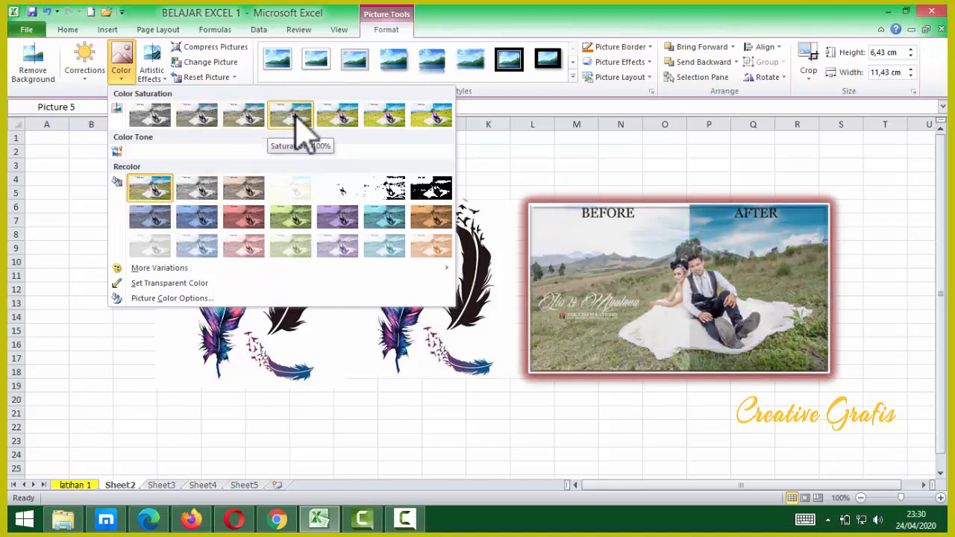
left_click(334, 119)
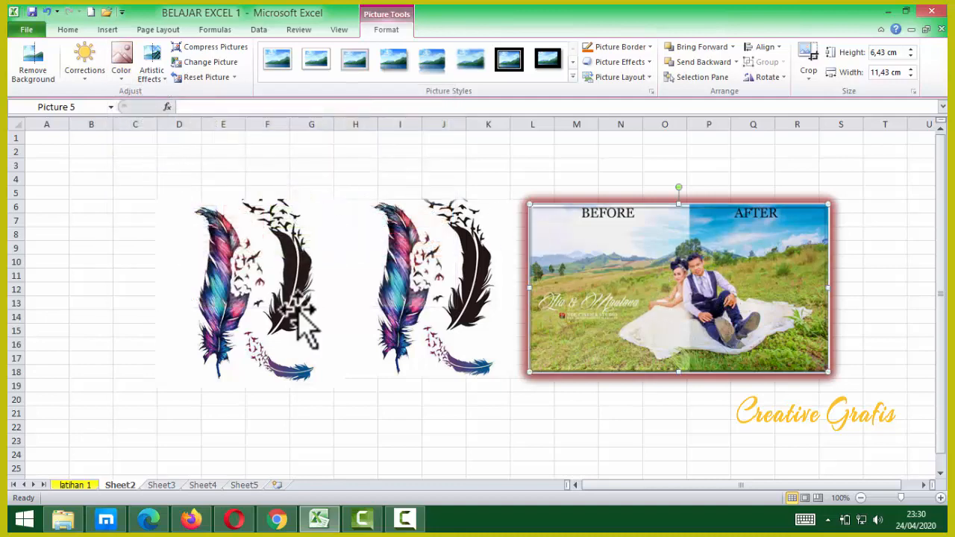
Move the second feather picture over the before part of the photo and bring it forward in front of the photo.
left_click(388, 322)
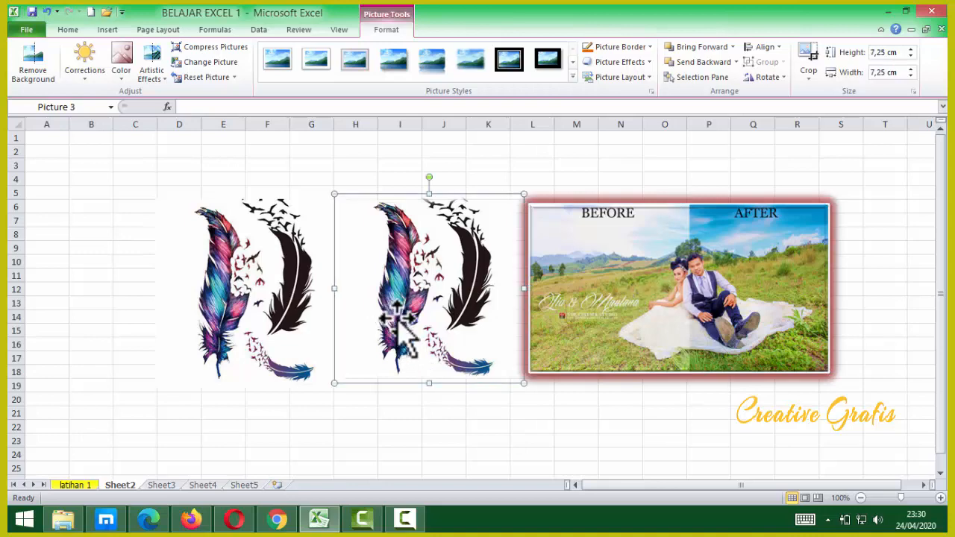
left_click_drag(384, 309, 551, 310)
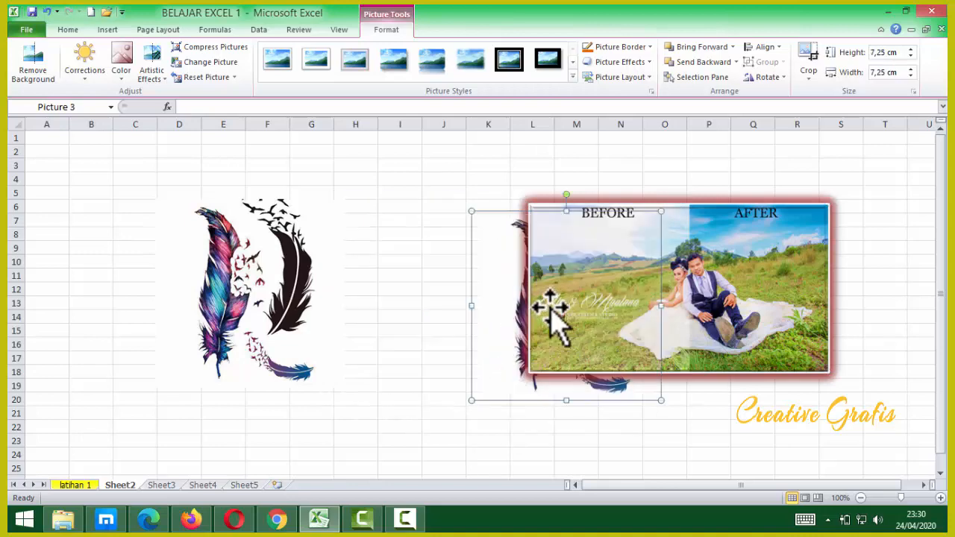
left_click(714, 49)
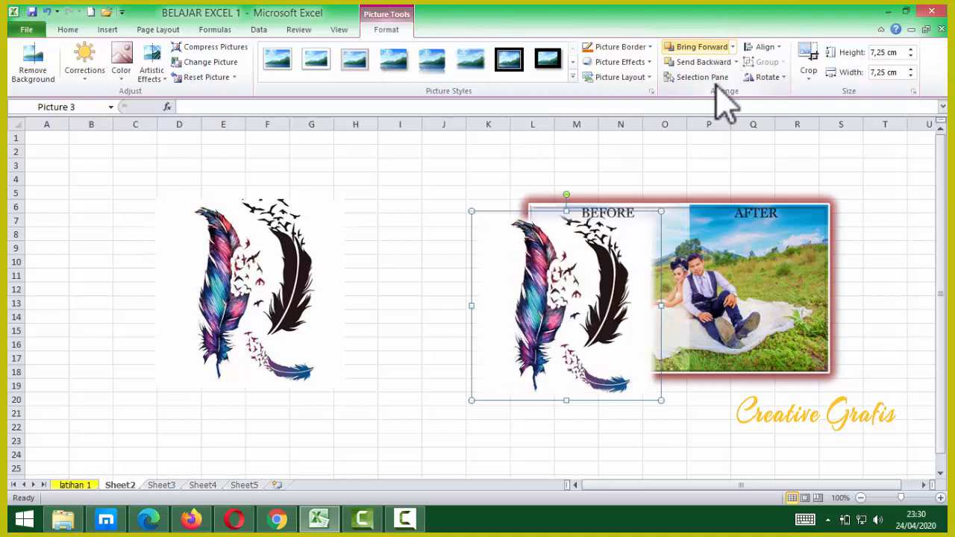
left_click_drag(564, 353, 579, 345)
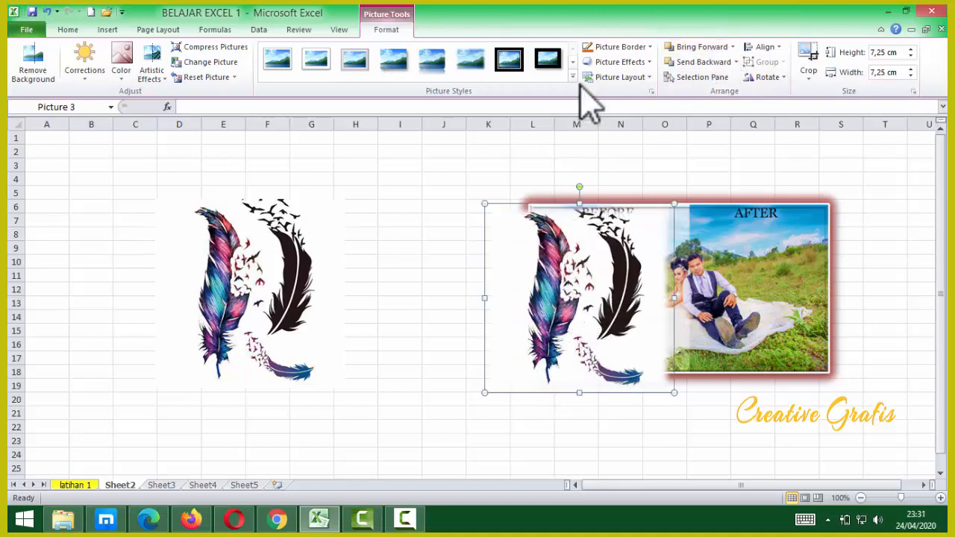
Apply the first picture style, a simple white frame, to the overlapping feather picture and deselect it.
left_click(649, 47)
left_click(284, 65)
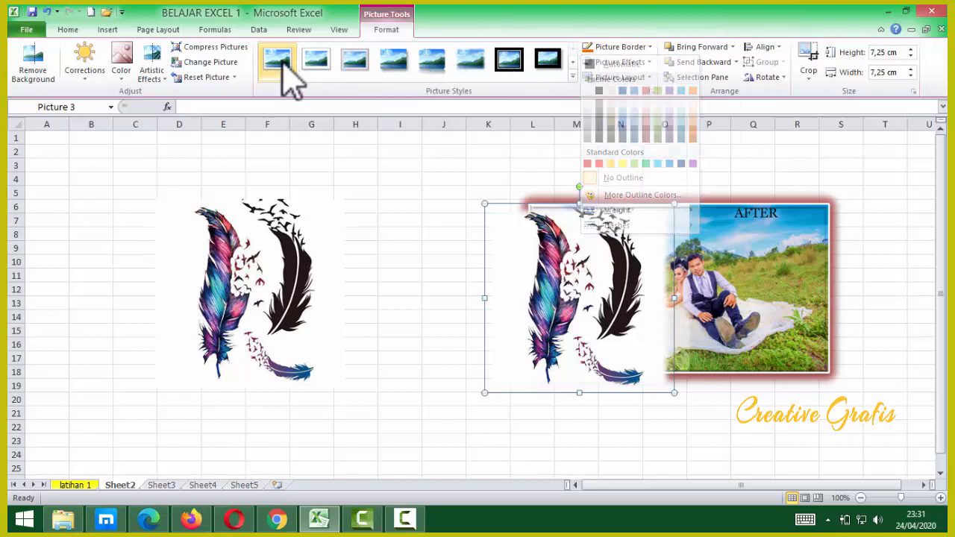
left_click(572, 77)
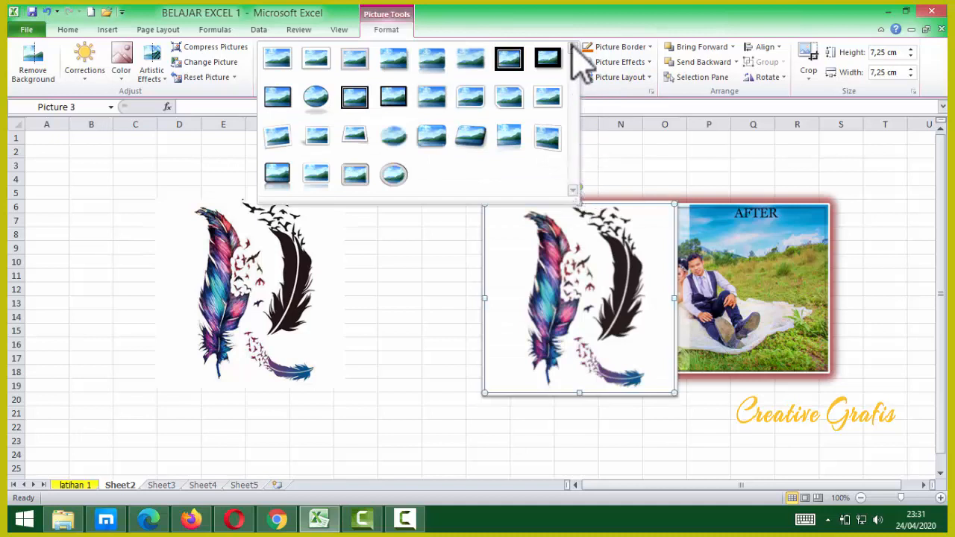
left_click(625, 149)
left_click(444, 261)
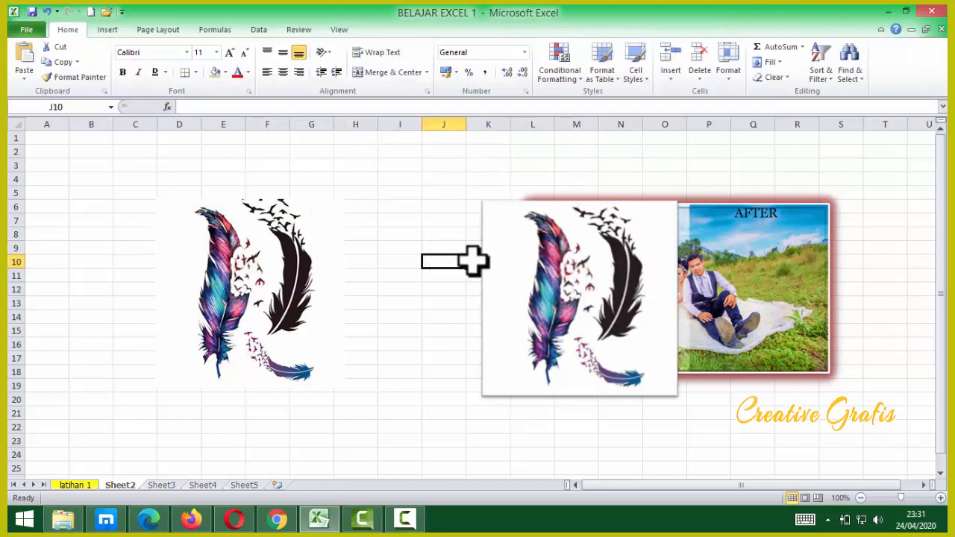
Set the framed feather picture's border to No Outline and move the picture back beside the first feather picture.
left_click(527, 295)
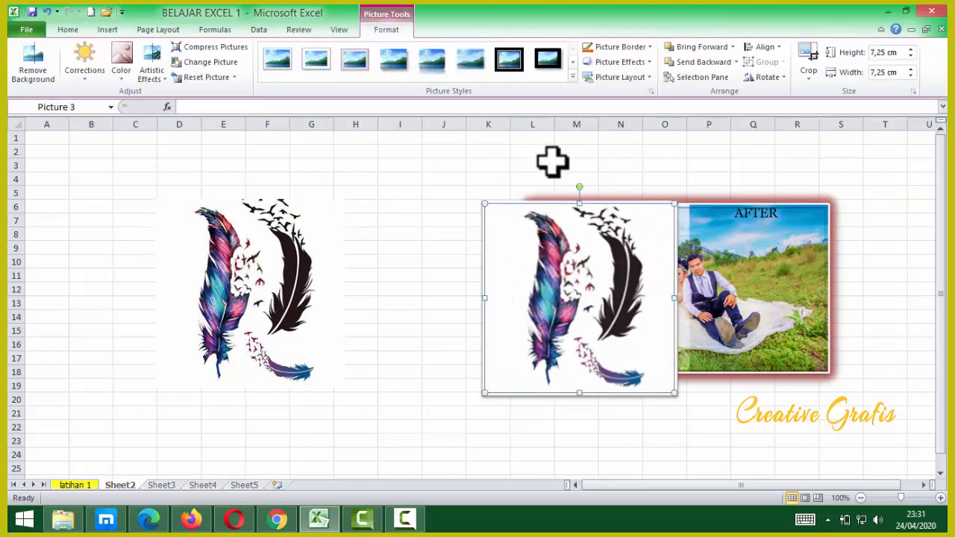
left_click(651, 47)
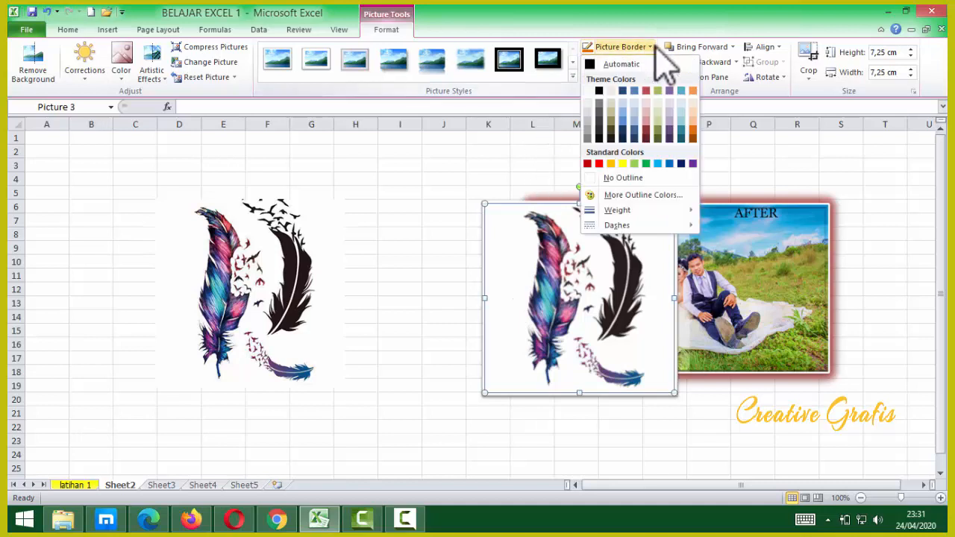
left_click(613, 178)
left_click_drag(567, 254, 403, 252)
Move the before/after photo up, duplicate it, and place the copy below it across columns J to Q, rows 17 to 29.
left_click_drag(661, 263, 691, 236)
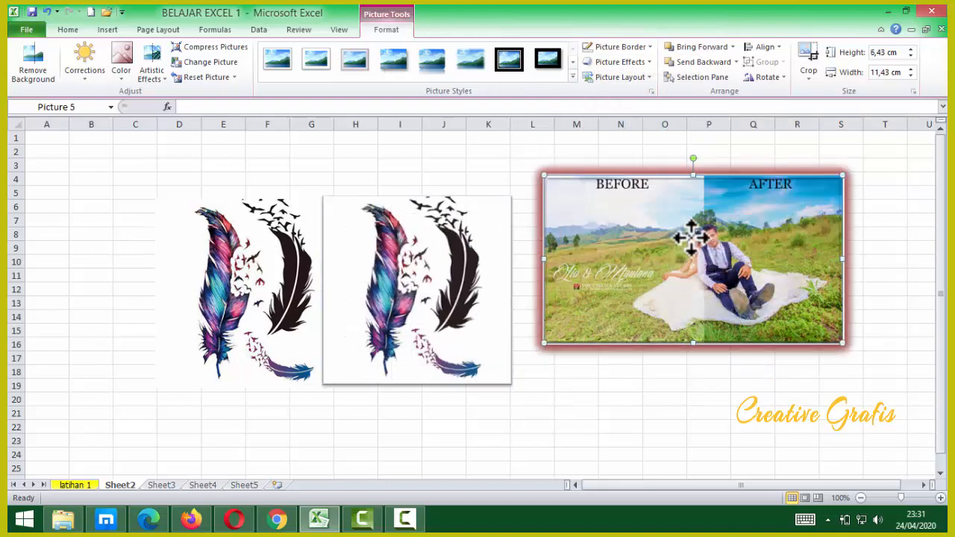
key("Escape")
left_click(701, 231)
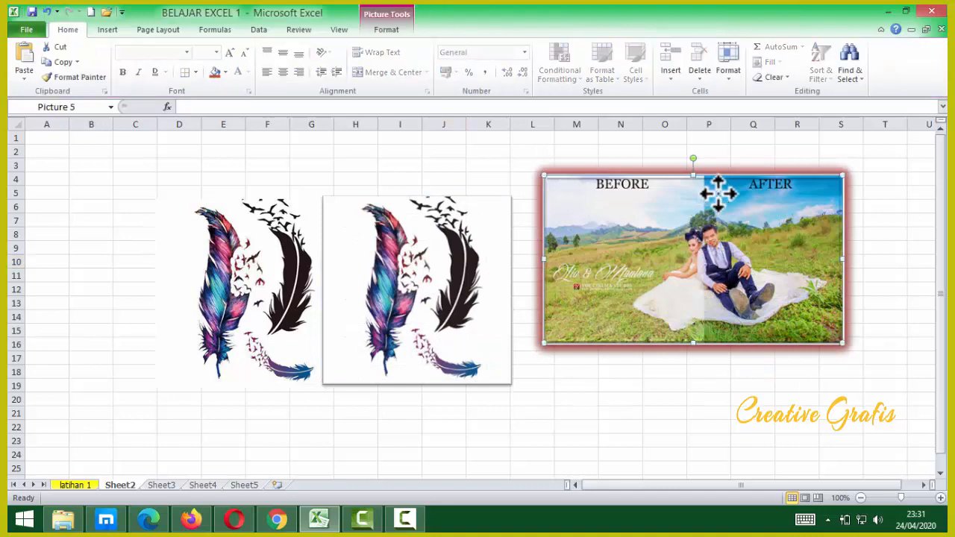
mouse_move(714, 196)
left_mouse_down()
mouse_move(645, 319)
mouse_move(616, 314)
mouse_move(712, 210)
left_mouse_up()
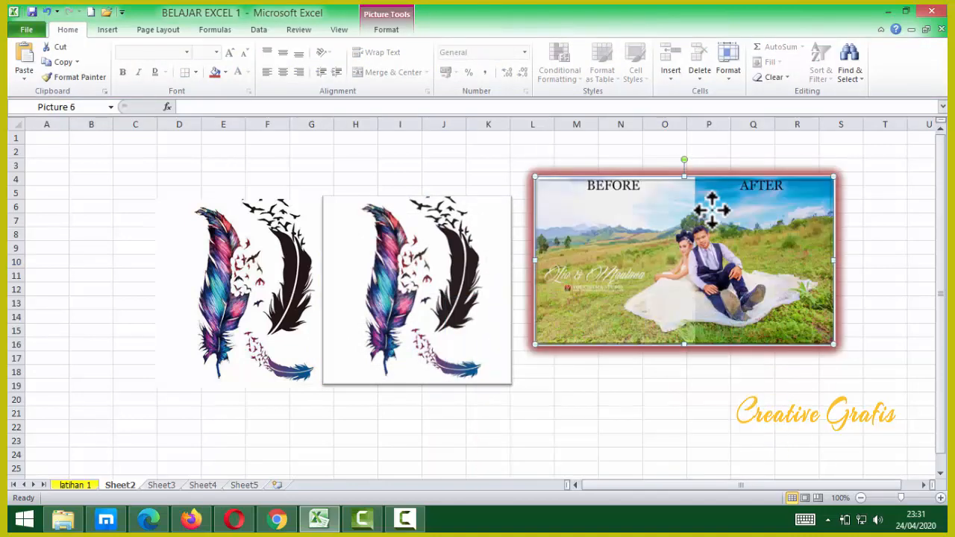
key("ctrl+d")
left_click_drag(757, 222, 667, 387)
scroll(666, 384, "down", 2)
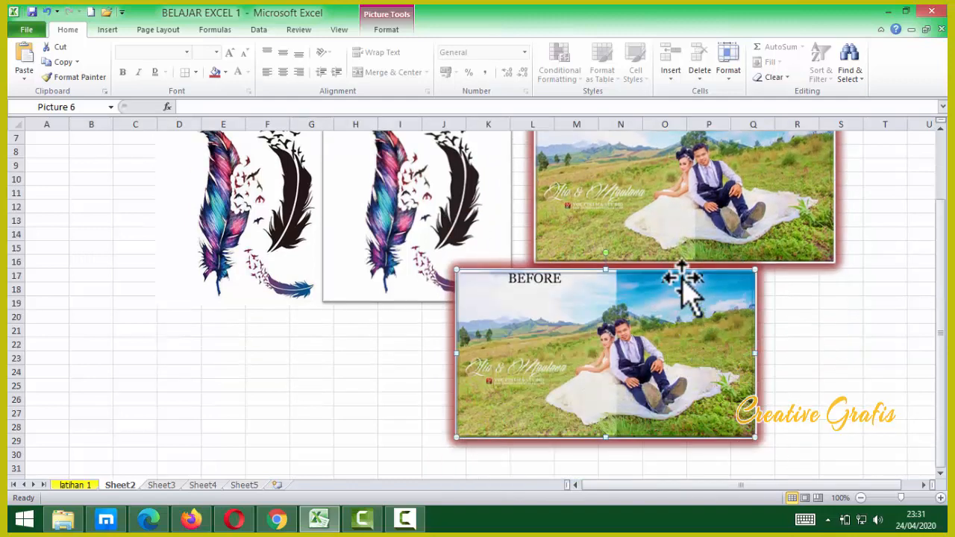
Set the border of the before/after photo's copy to No Outline and its bevel to No Bevel.
double_click(641, 336)
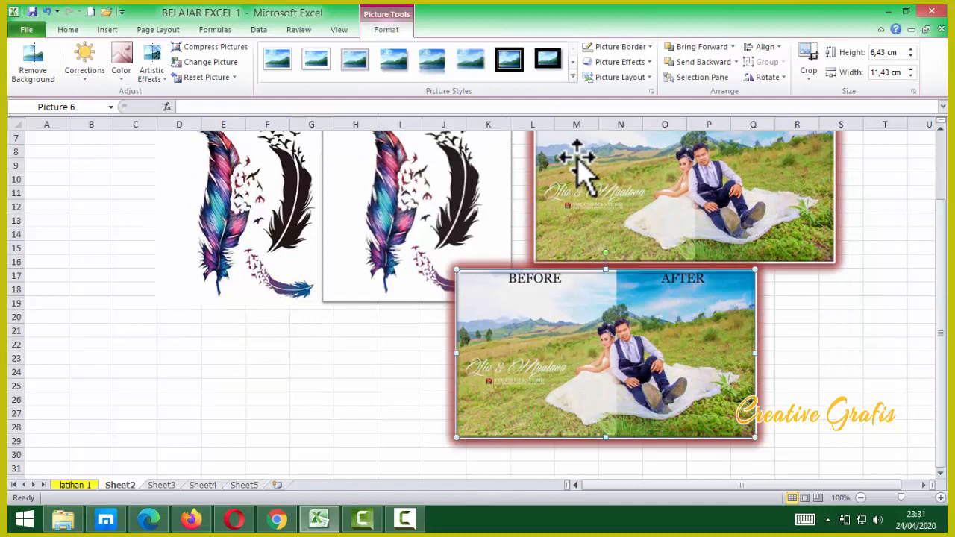
left_click(647, 49)
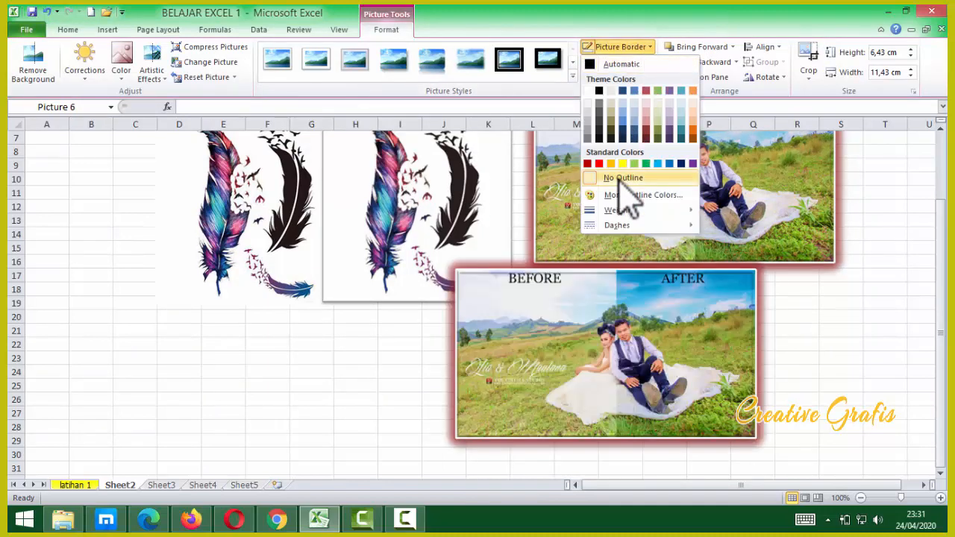
left_click(619, 179)
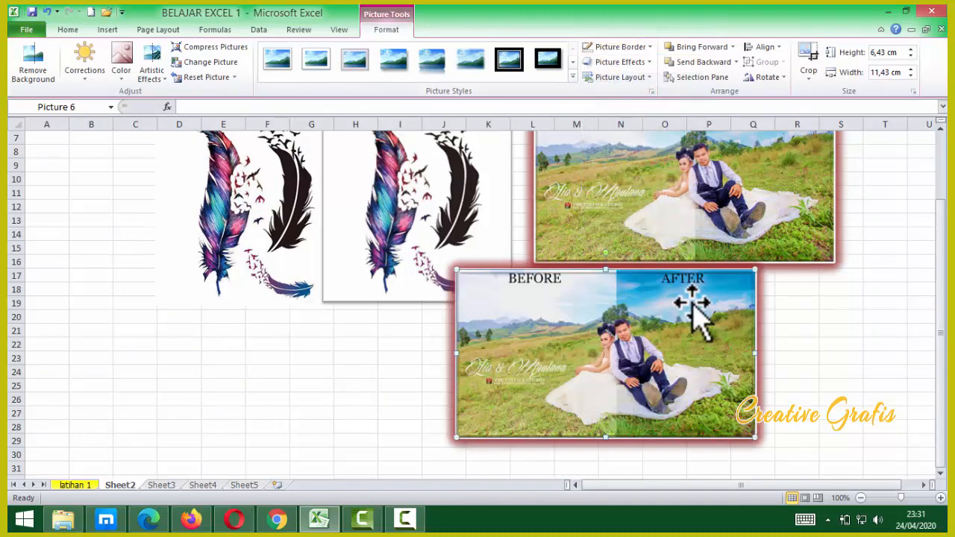
left_click(651, 62)
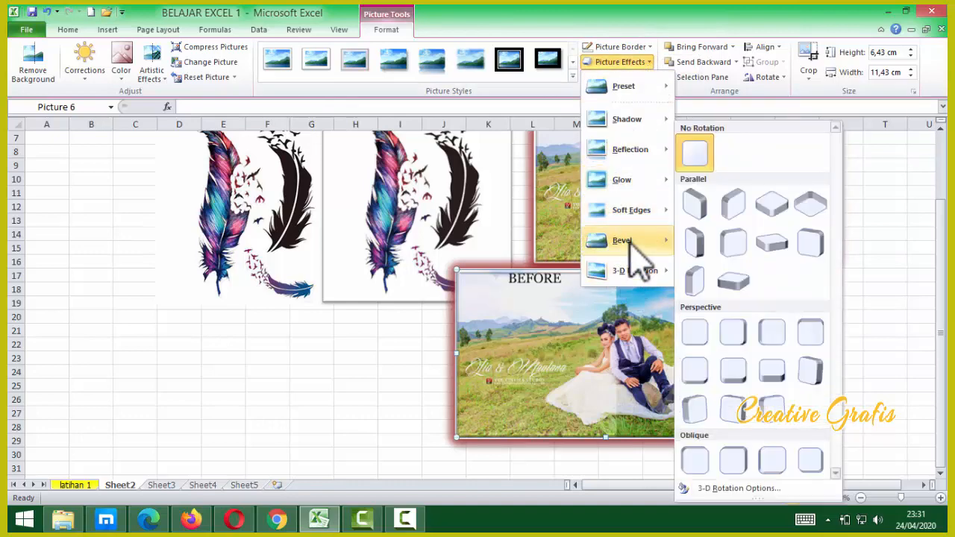
mouse_move(631, 250)
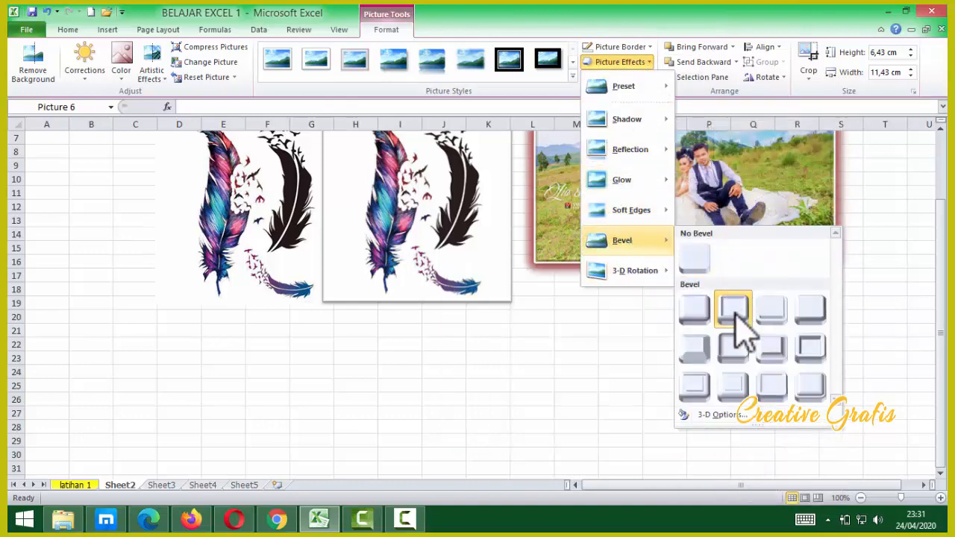
left_click(693, 258)
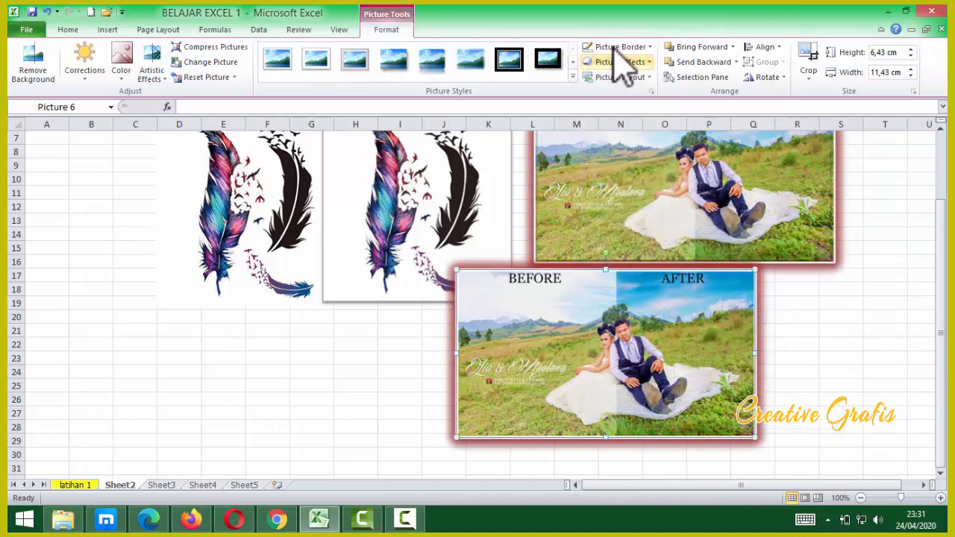
Apply the first picture style, a simple white frame, to the photo's copy and set its preset effect to No Presets.
left_click(279, 67)
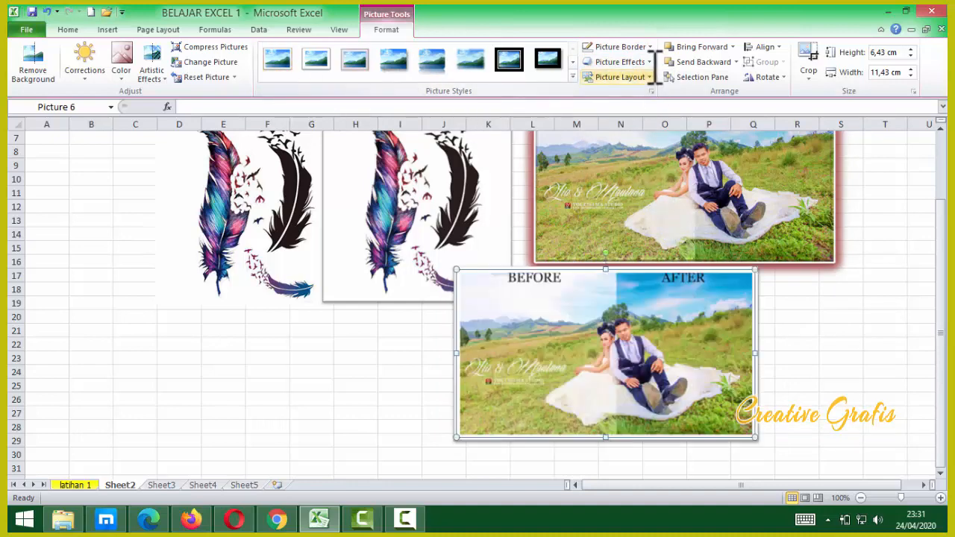
left_click(651, 63)
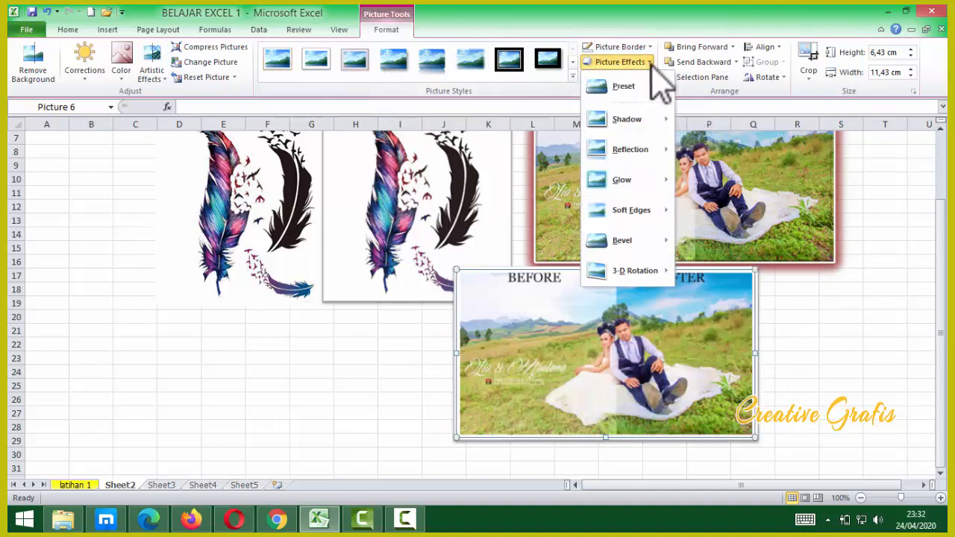
mouse_move(646, 91)
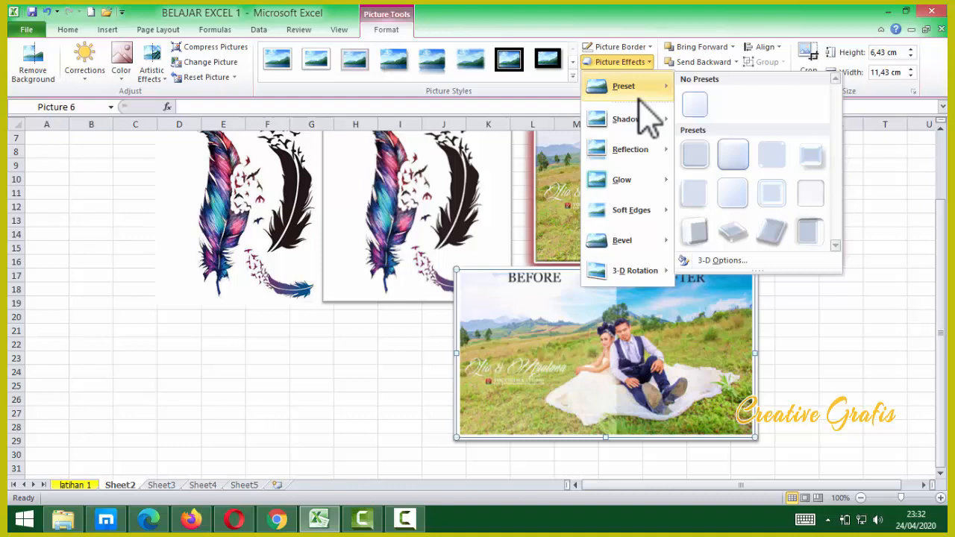
left_click(704, 110)
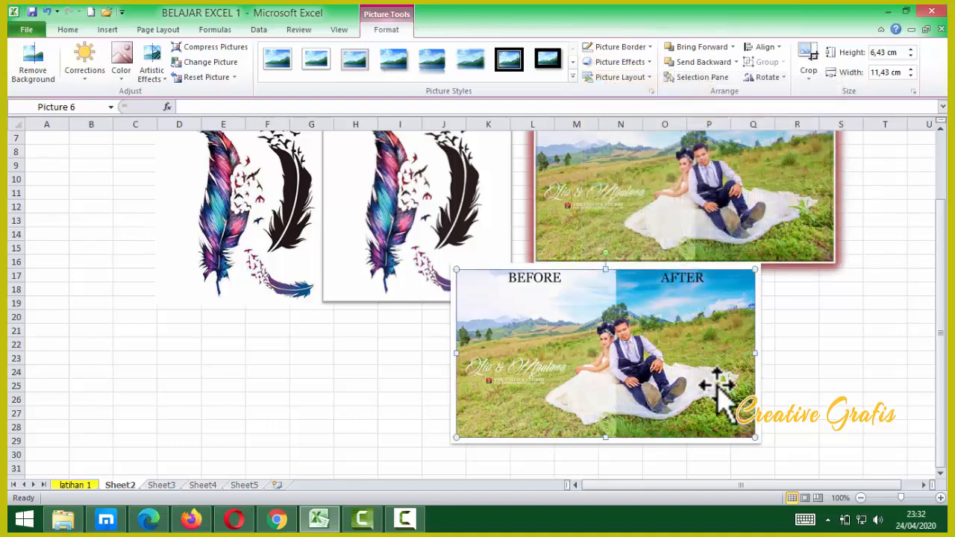
Remove the shadow effect from the copy of the before/after photo.
left_click(799, 349)
left_click(729, 348)
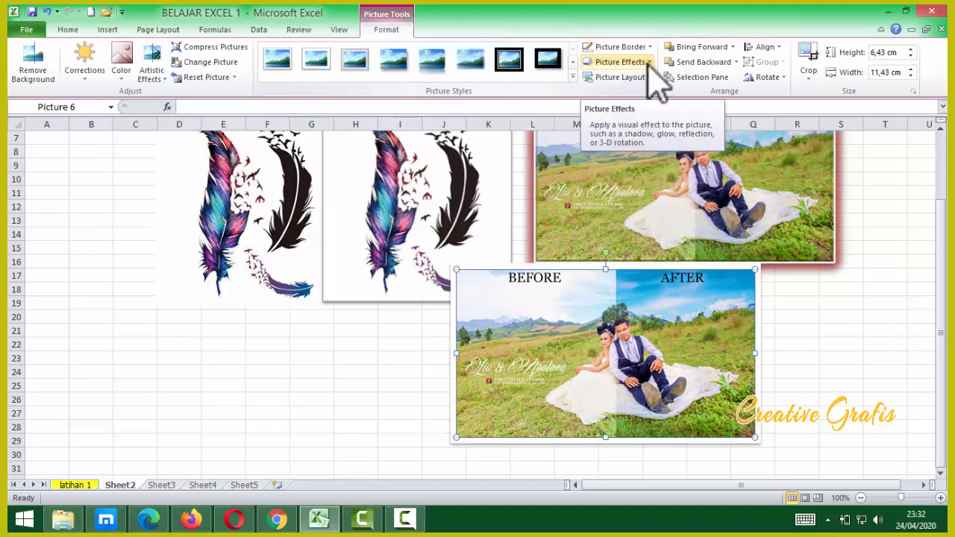
left_click(649, 64)
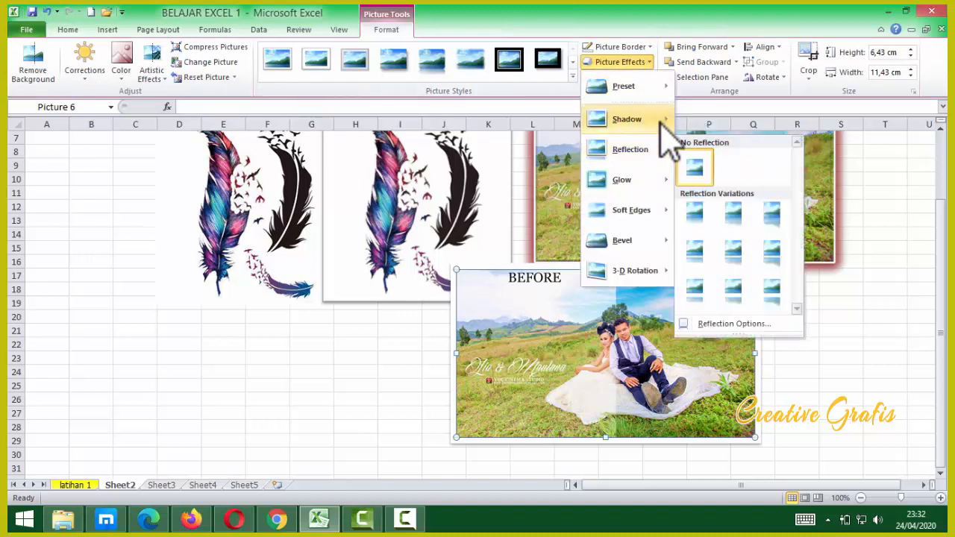
left_click(694, 138)
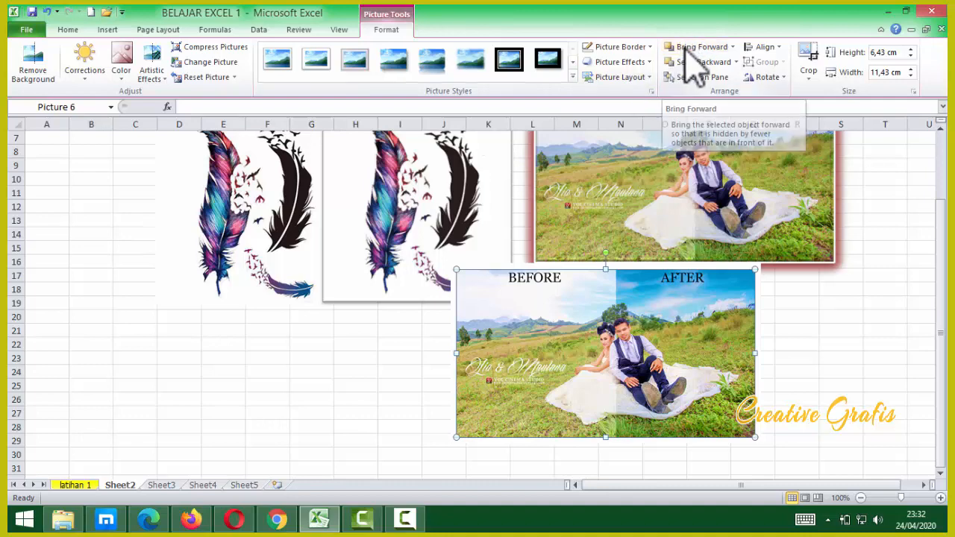
Shrink the photo's copy to about 7,78 × 4,41 cm below the original and move the framed feather picture onto the first one's lower part.
scroll(701, 329, "down", 4)
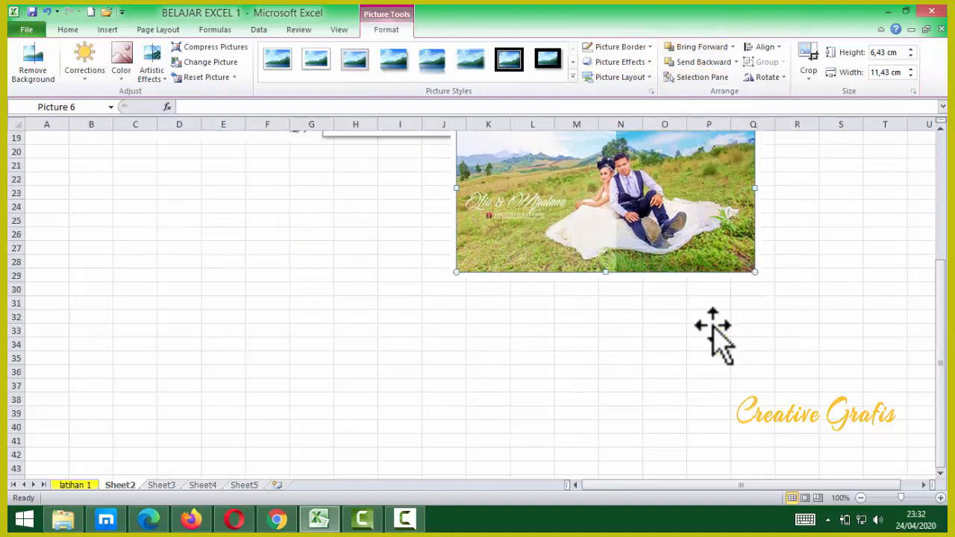
scroll(714, 317, "up", 7)
scroll(711, 298, "down", 1)
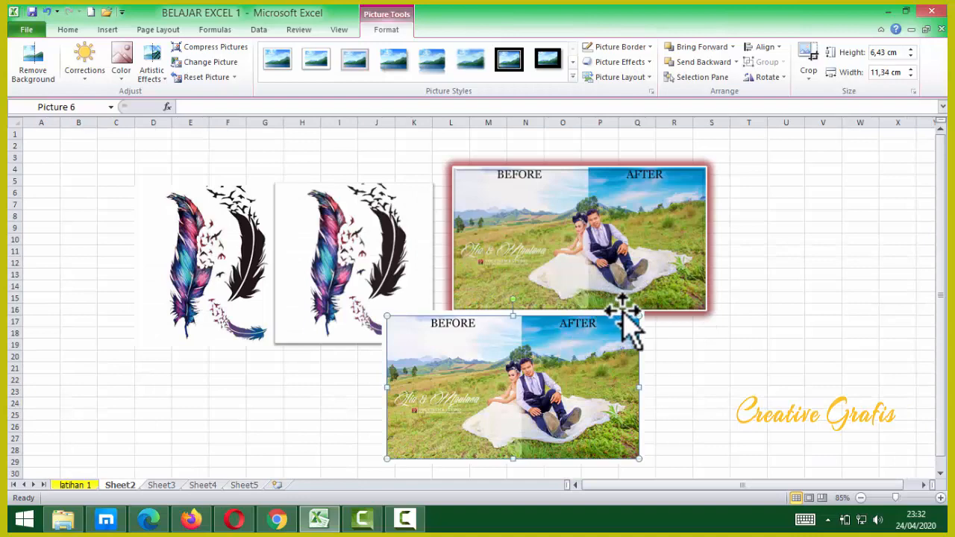
left_click_drag(630, 322, 556, 359)
left_click_drag(465, 384, 553, 368)
left_click_drag(414, 310, 314, 406)
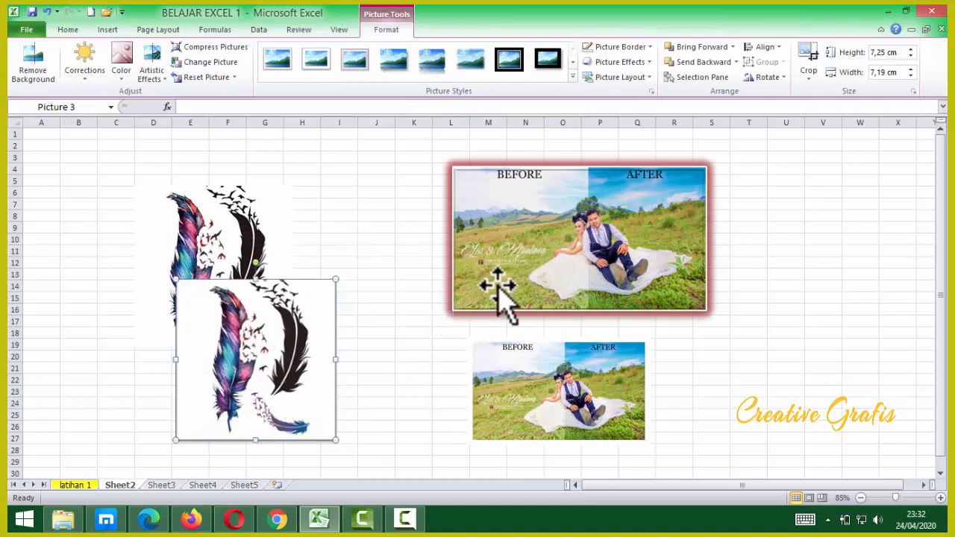
Select the large before/after photo together with its smaller copy and try aligning them right and left.
left_click(572, 240)
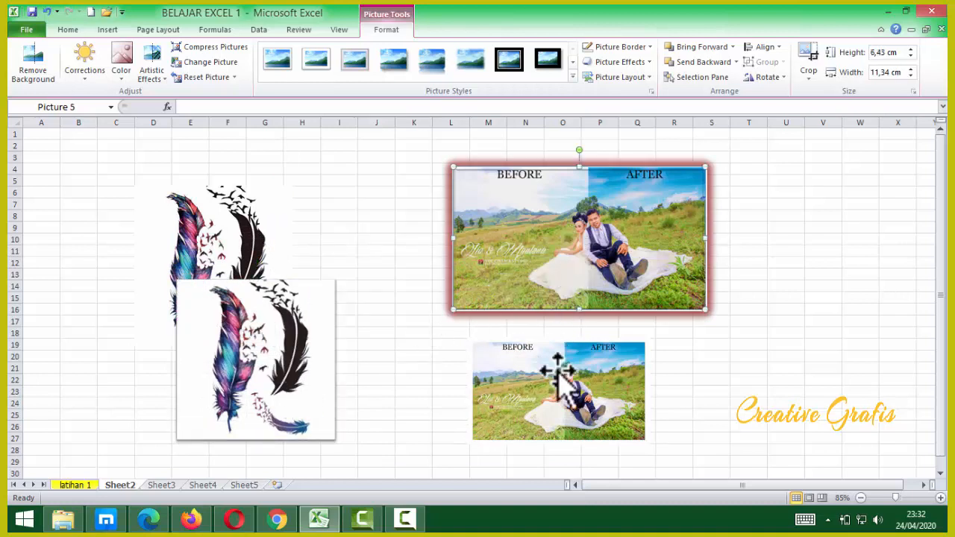
left_click(556, 381, "ctrl")
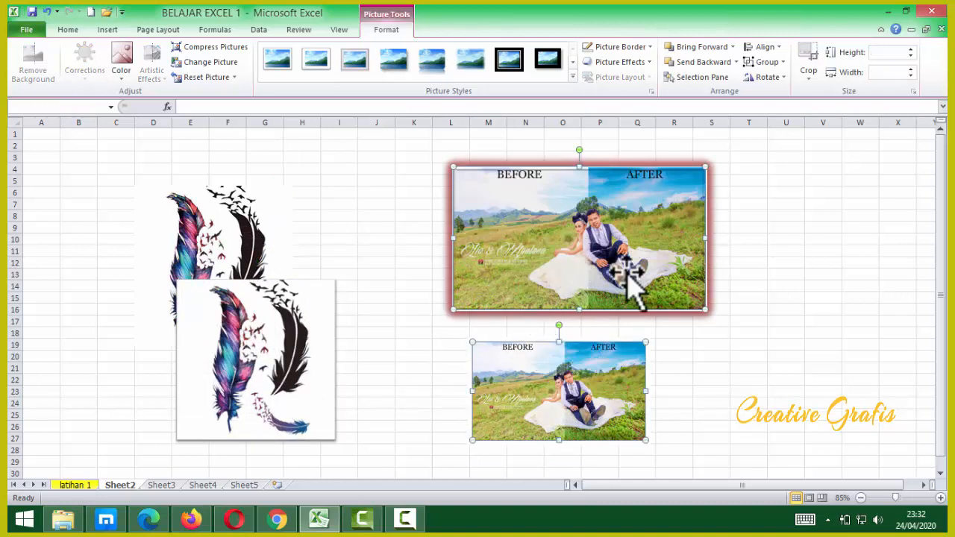
left_click(775, 47)
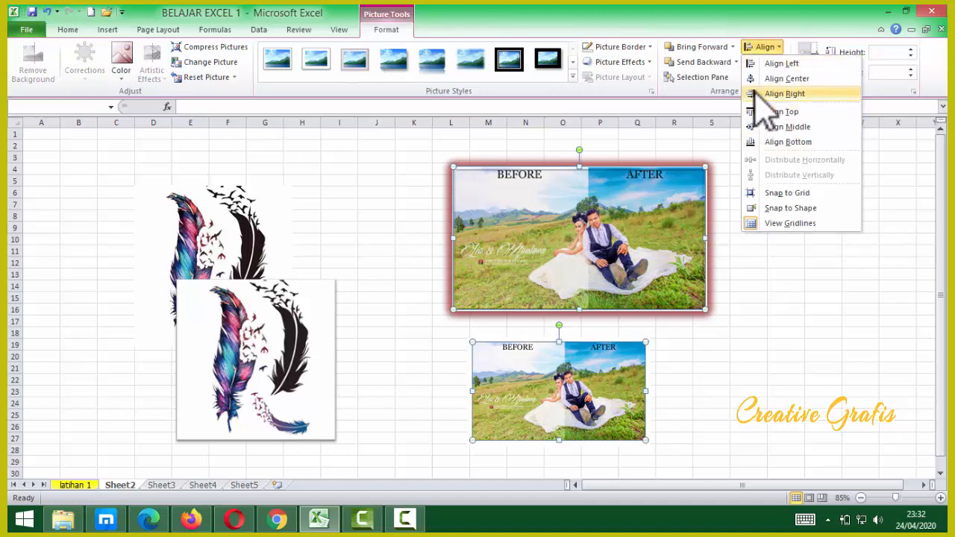
left_click(776, 94)
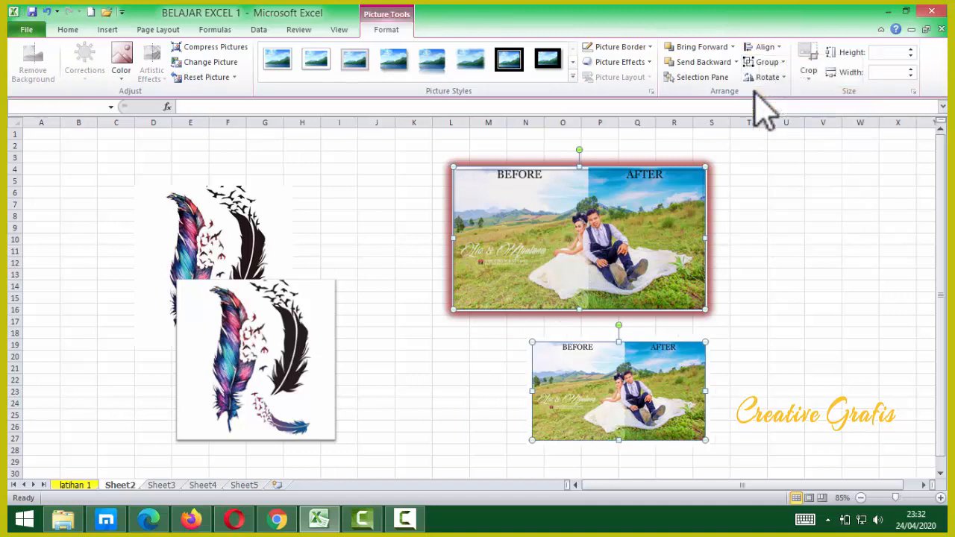
left_click(778, 47)
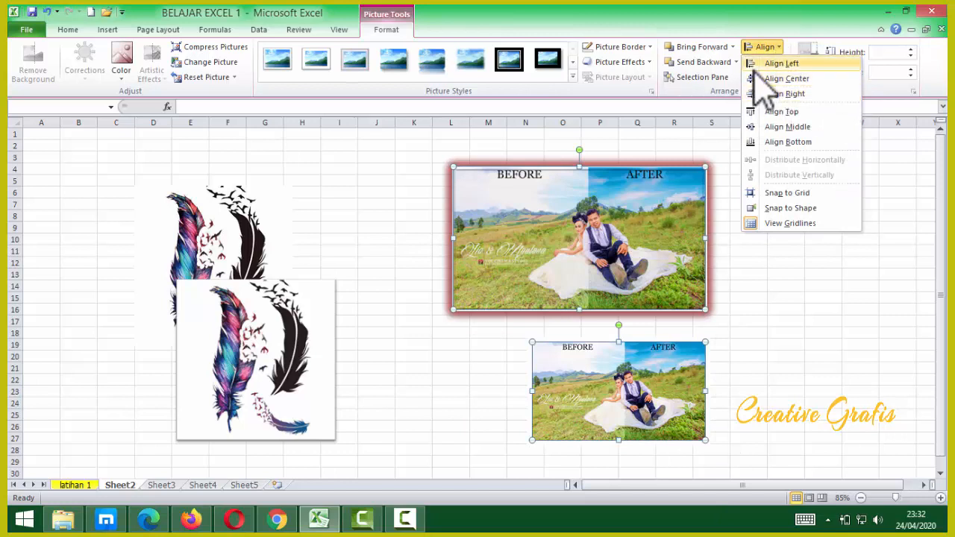
left_click(776, 64)
Align the two selected photos by their centers and shift them together about one column left.
left_click(766, 47)
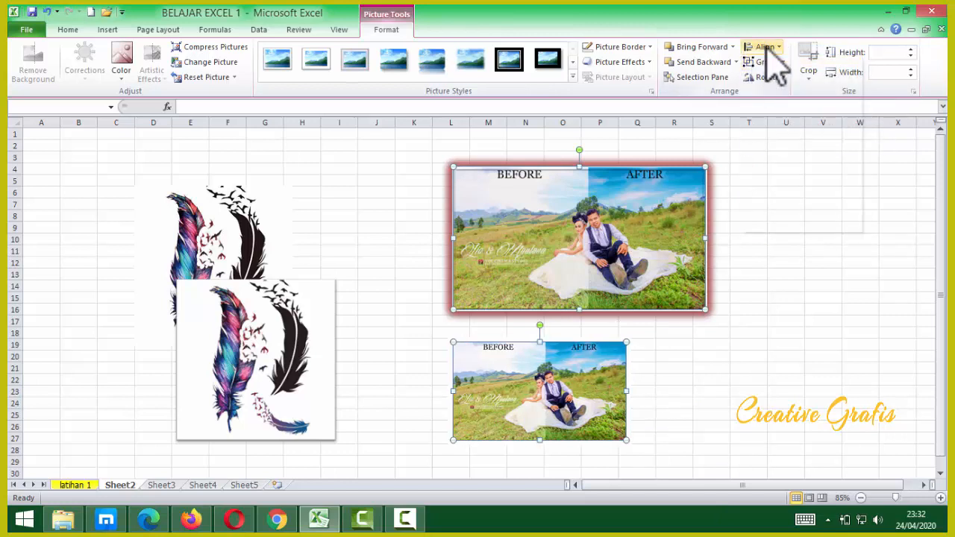
left_click(768, 78)
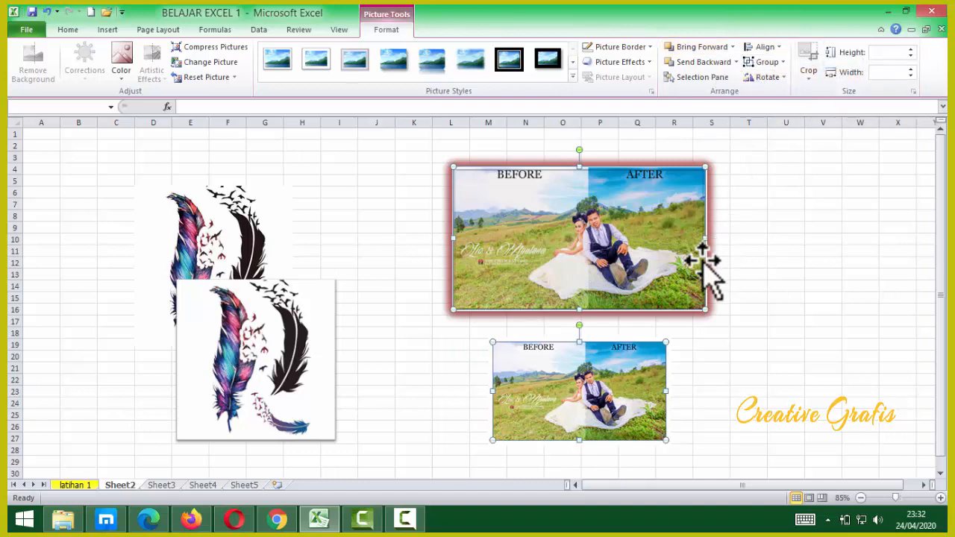
left_click_drag(672, 257, 634, 252)
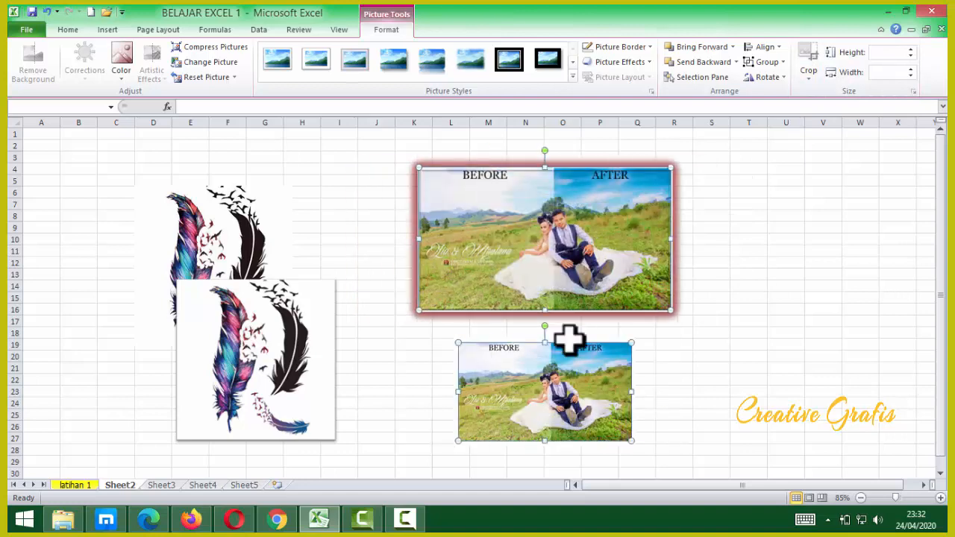
left_click(779, 253)
Try moving the large photo and its smaller copy separately, undoing each move.
left_click(542, 242)
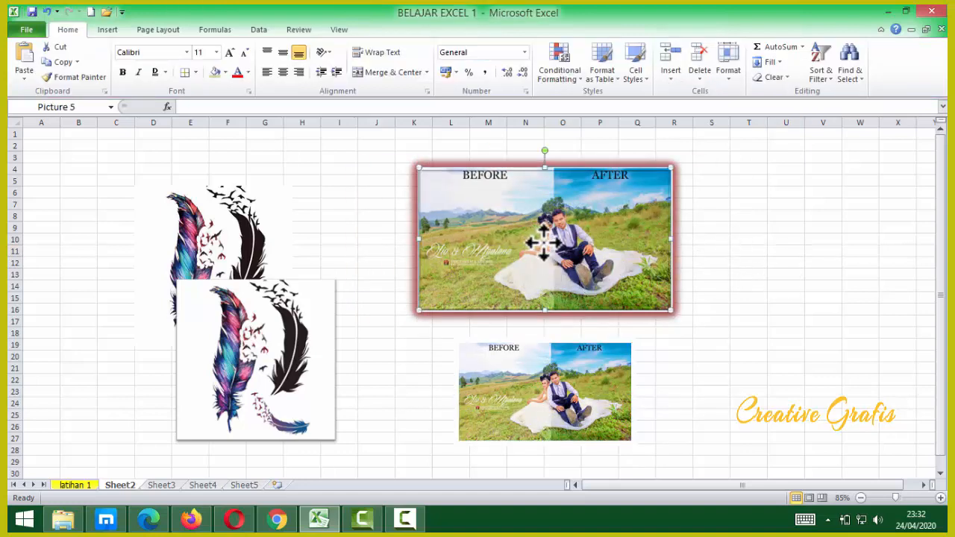
left_click_drag(543, 242, 610, 254)
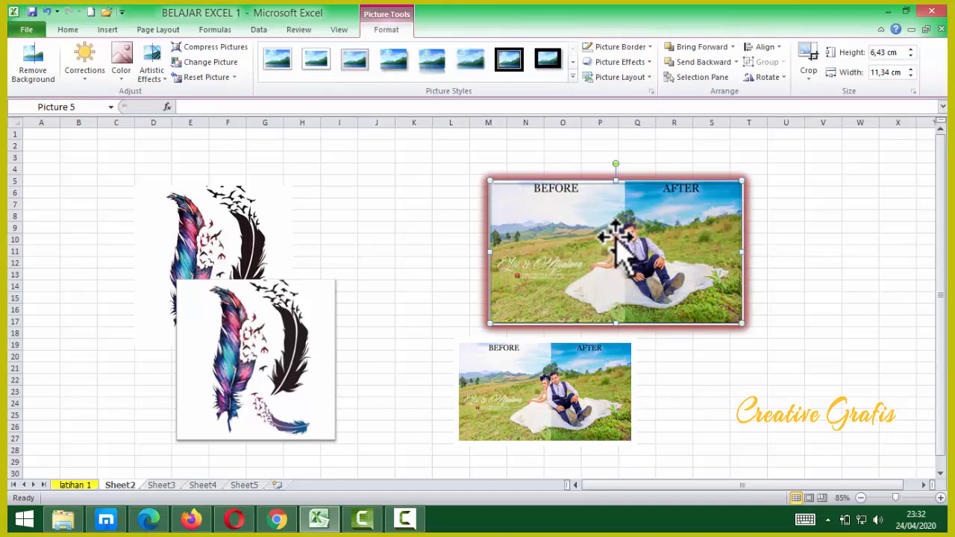
key("ctrl+z")
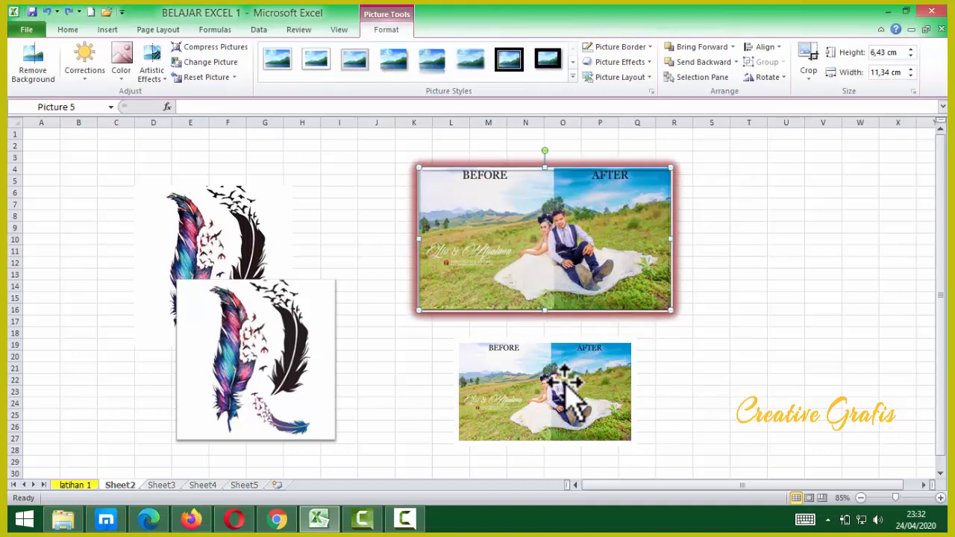
left_click_drag(565, 385, 655, 343)
key("ctrl+z")
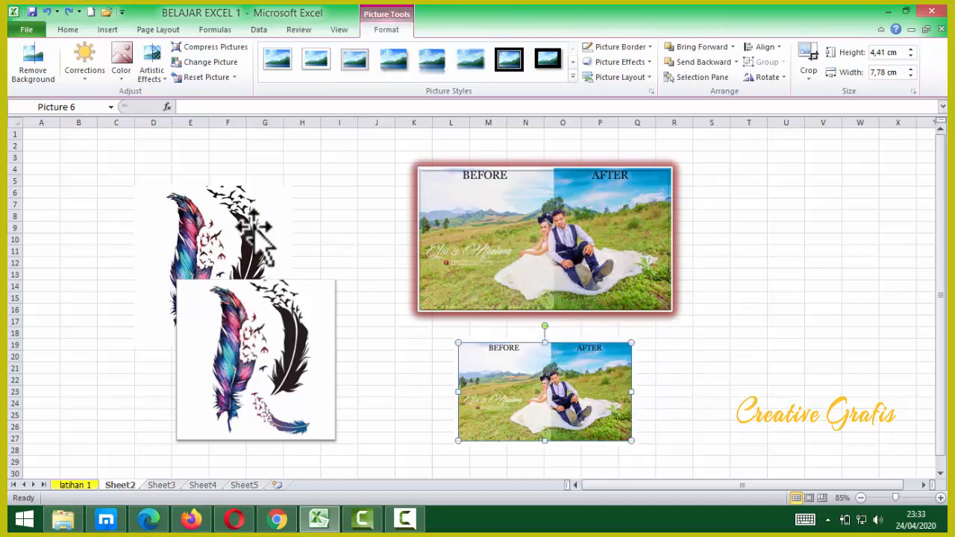
Separate the feather pictures, placing the plain one across columns G to J and the framed one across columns A to E.
left_click_drag(257, 238, 355, 222)
left_click_drag(303, 321, 148, 317)
left_click_drag(345, 244, 362, 277)
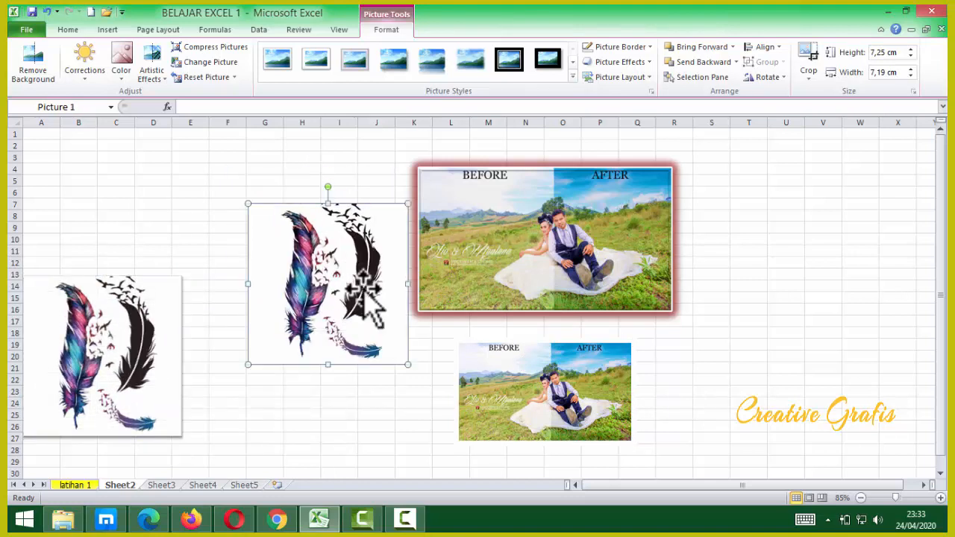
Select the plain feather picture and both before/after photos, nudge them slightly right, and group them.
left_click(495, 215, "ctrl")
left_click(532, 373, "ctrl")
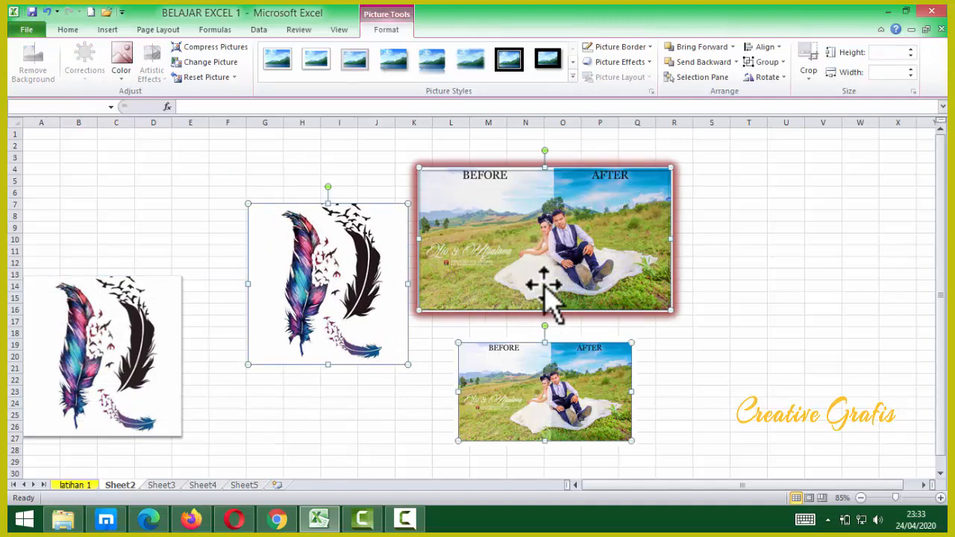
mouse_move(473, 245)
left_mouse_down()
mouse_move(573, 272)
mouse_move(447, 252)
mouse_move(485, 255)
left_mouse_up()
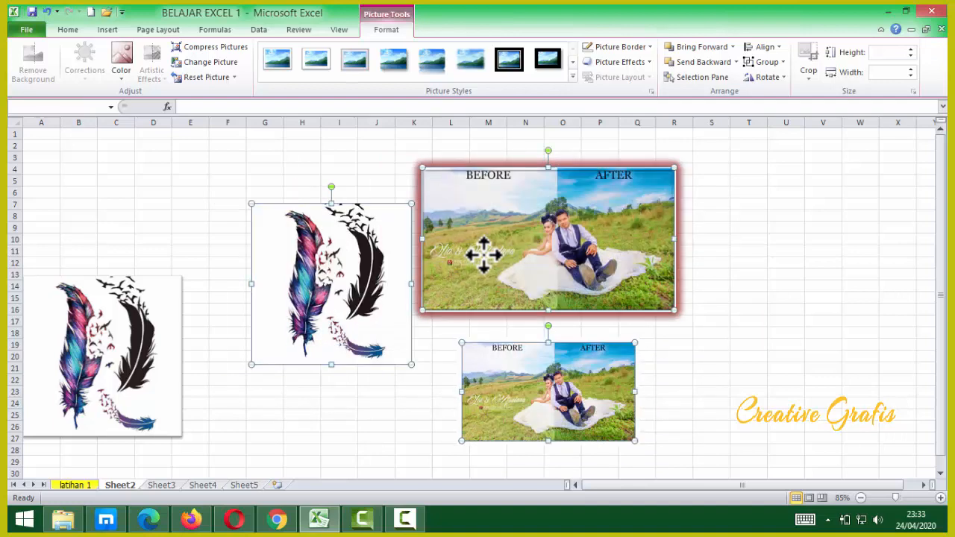
left_click(781, 62)
left_click(780, 79)
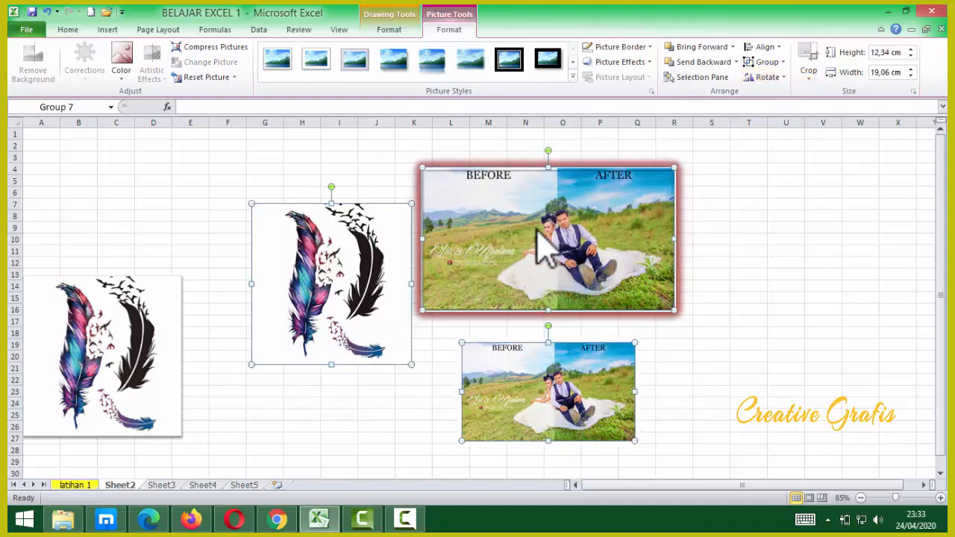
left_click(828, 242)
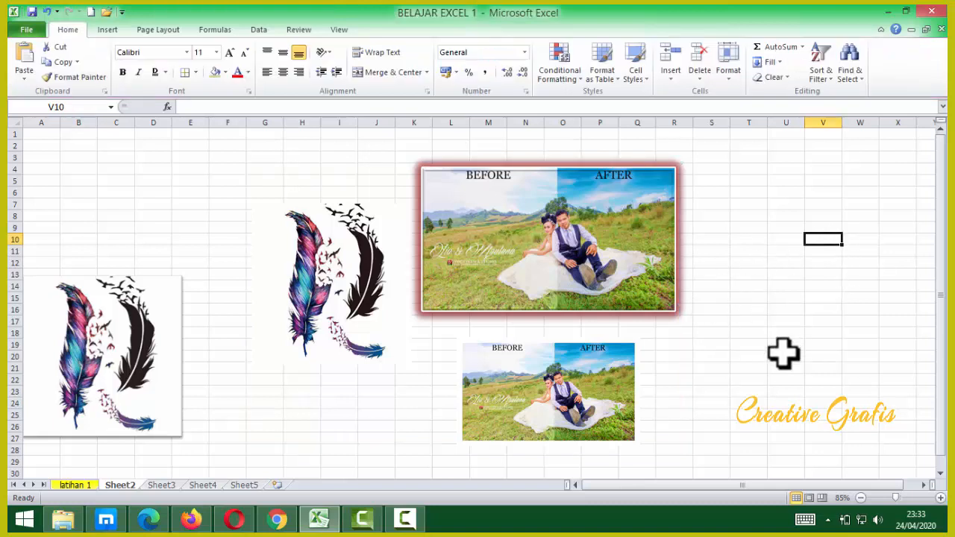
Enter the sample texts "vvbxfgjghk" in cell U1 and "ghfhg" in cell V9.
key("ctrl+Up")
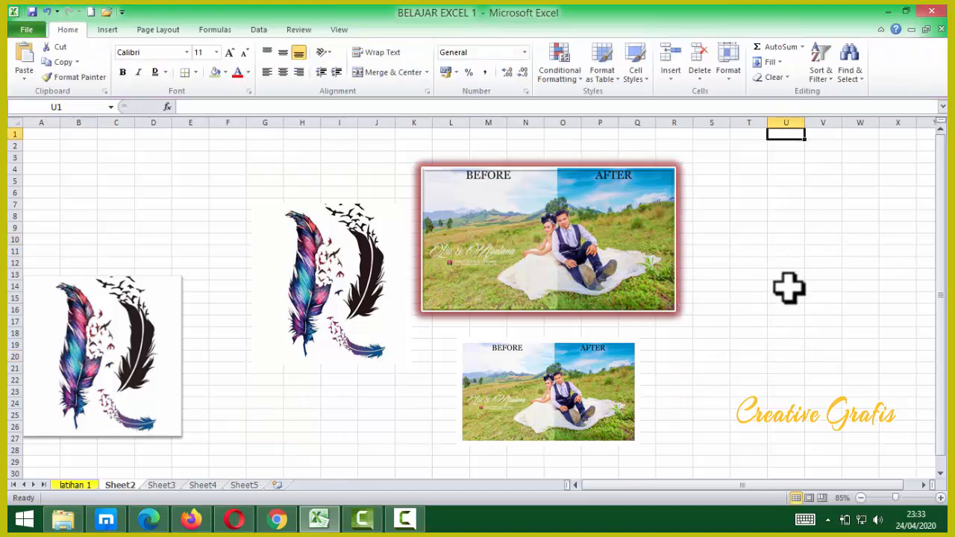
type("wbxfgjghk")
left_click(823, 228)
type("ghfhg")
left_click(803, 286)
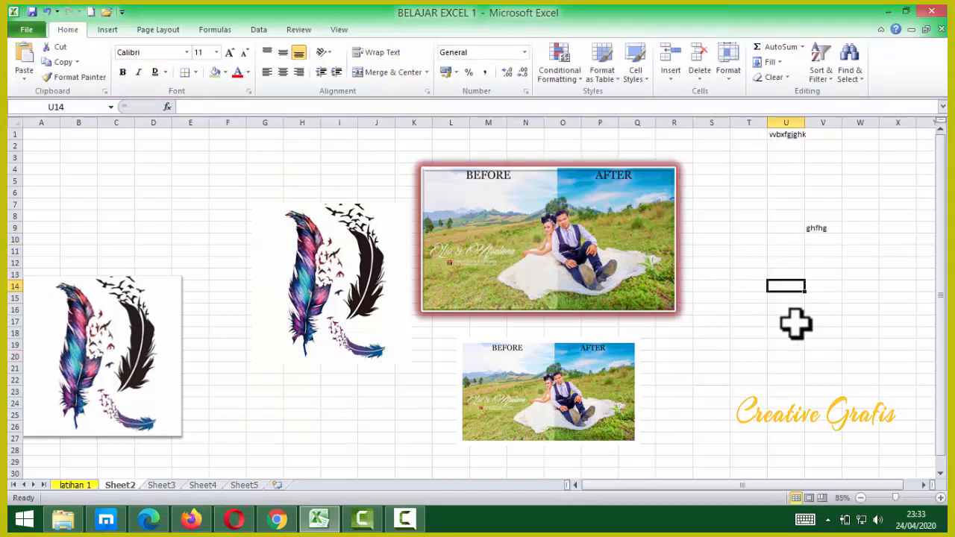
Move the picture group around the sheet as one object and leave it about one row lower.
left_click(543, 274)
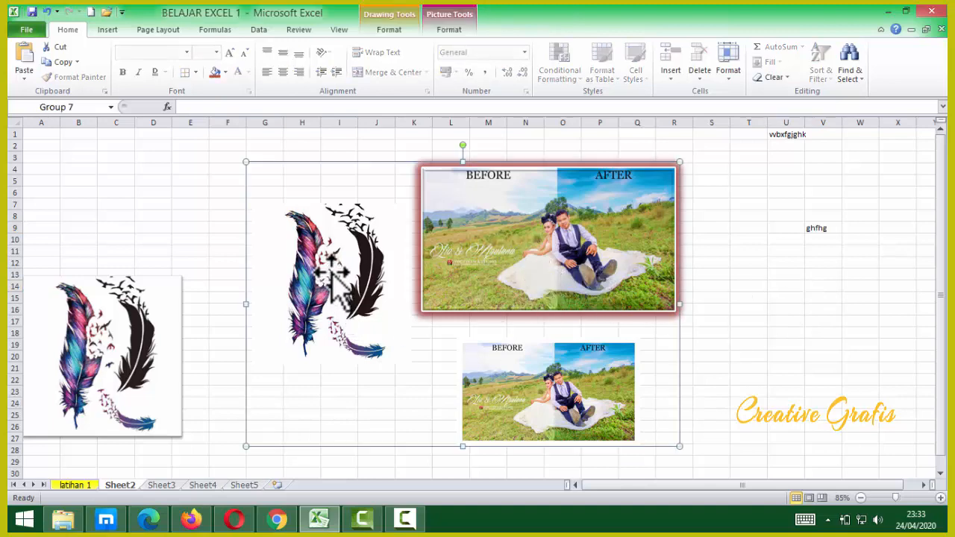
left_click_drag(332, 280, 284, 314)
left_click_drag(458, 426, 518, 360)
left_click_drag(637, 291, 638, 291)
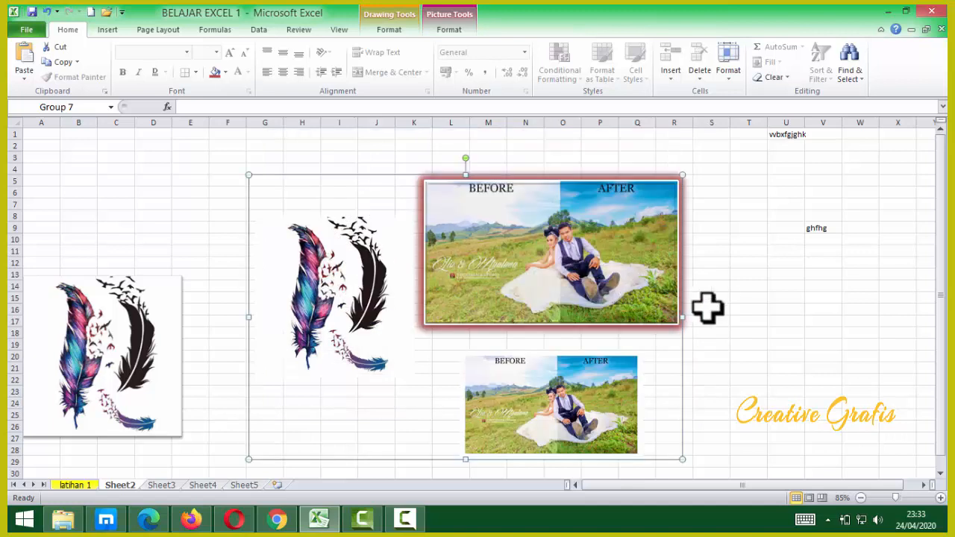
Ungroup the plain feather picture and the two before/after photos.
double_click(545, 237)
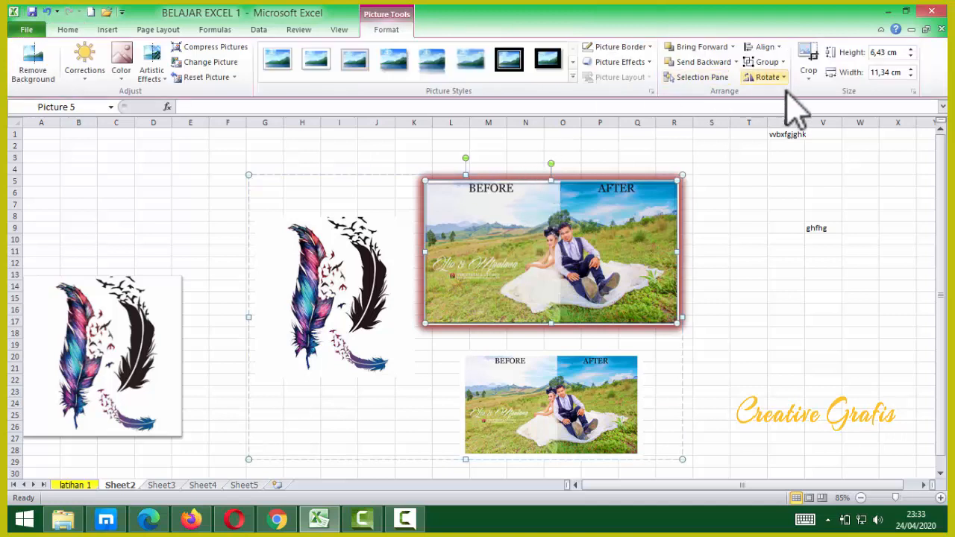
left_click(783, 62)
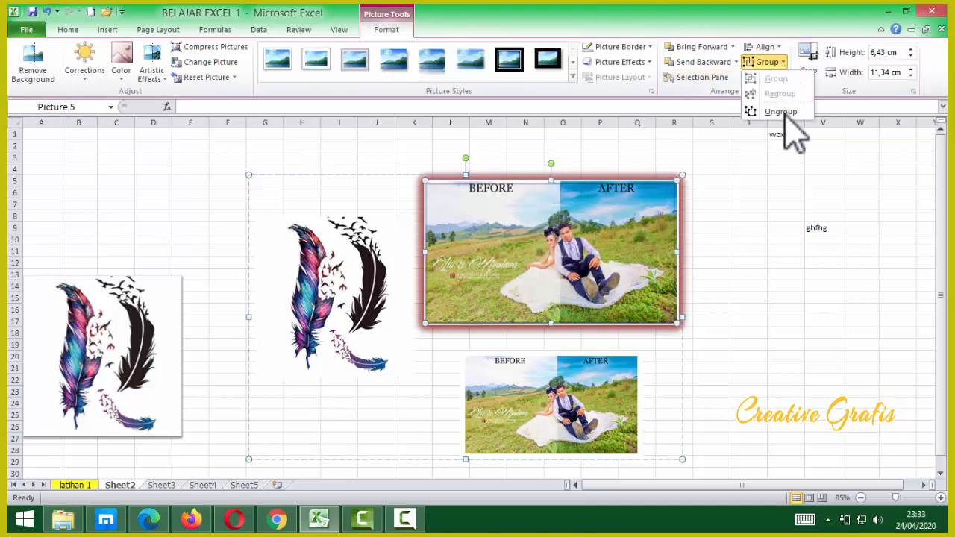
left_click(780, 112)
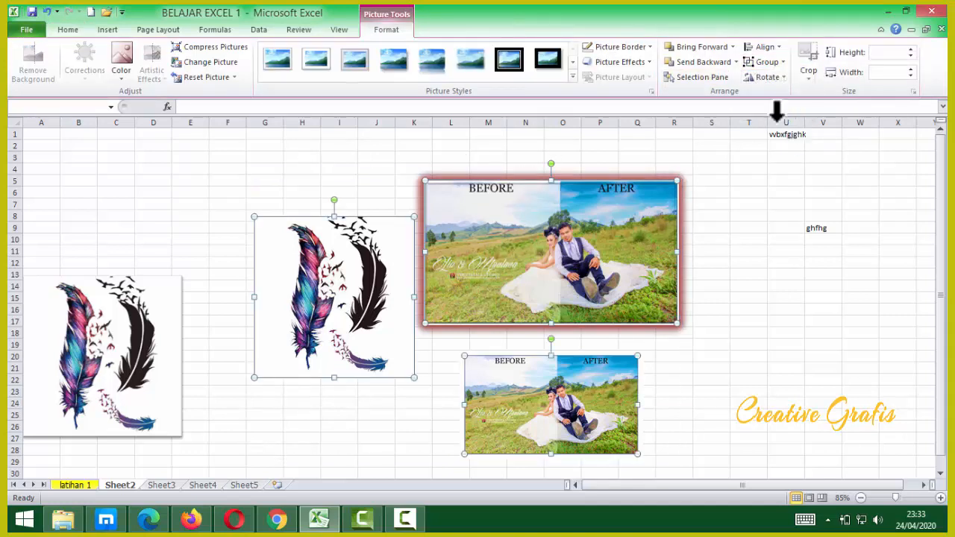
left_click(708, 297)
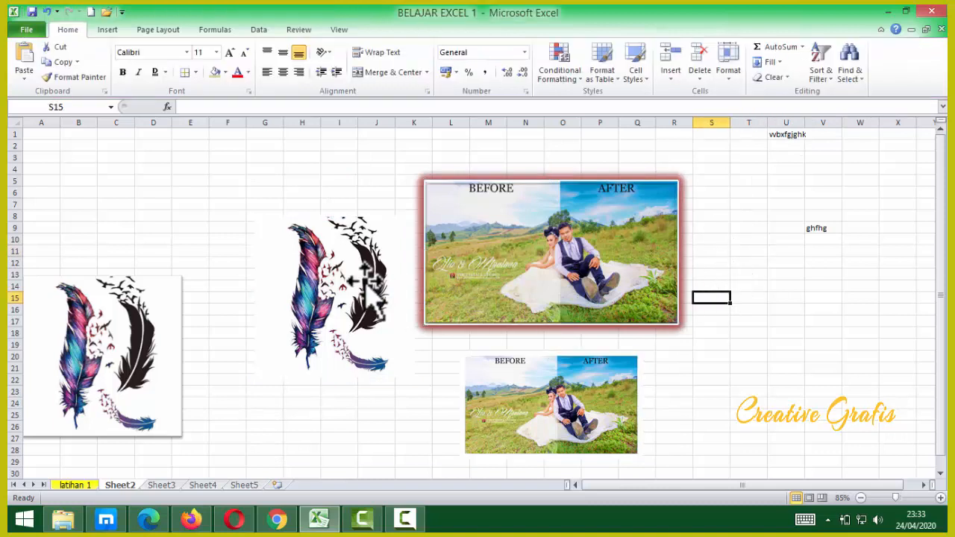
Move the plain feather picture and the smaller photo individually, each about one column left and slightly up.
left_click_drag(365, 278, 319, 272)
left_click_drag(518, 388, 470, 377)
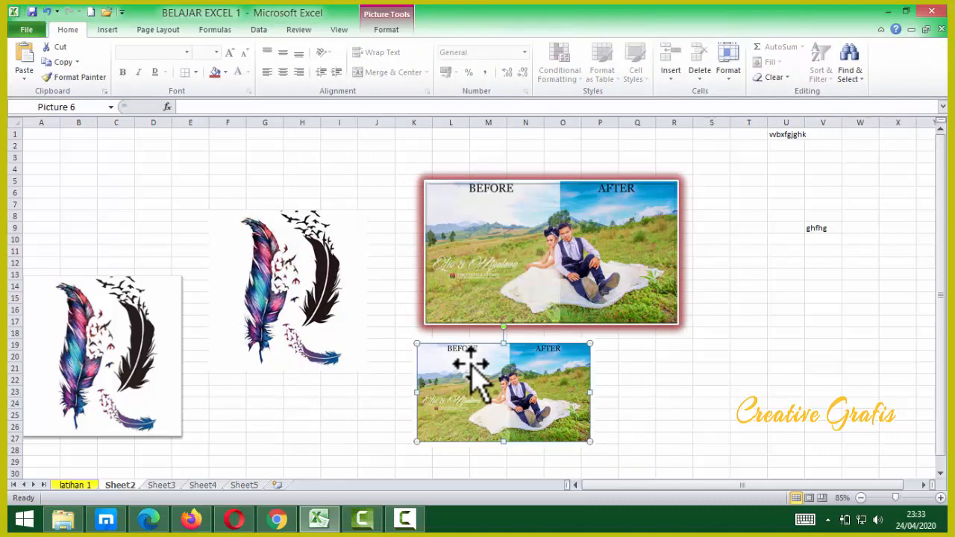
Display the Clip Art pane and move the large before/after photo to columns A to G, rows 1 to 13.
left_click(485, 262)
left_click(107, 30)
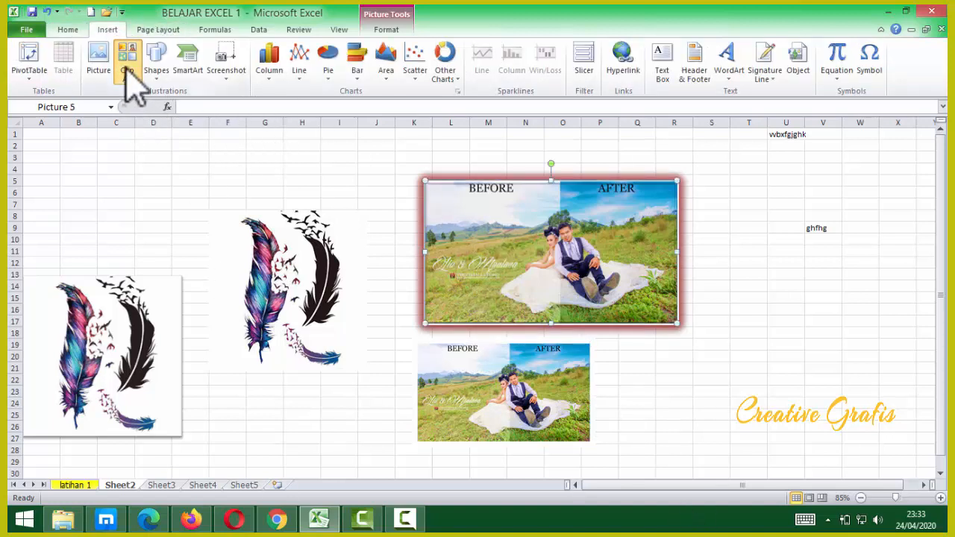
left_click(128, 67)
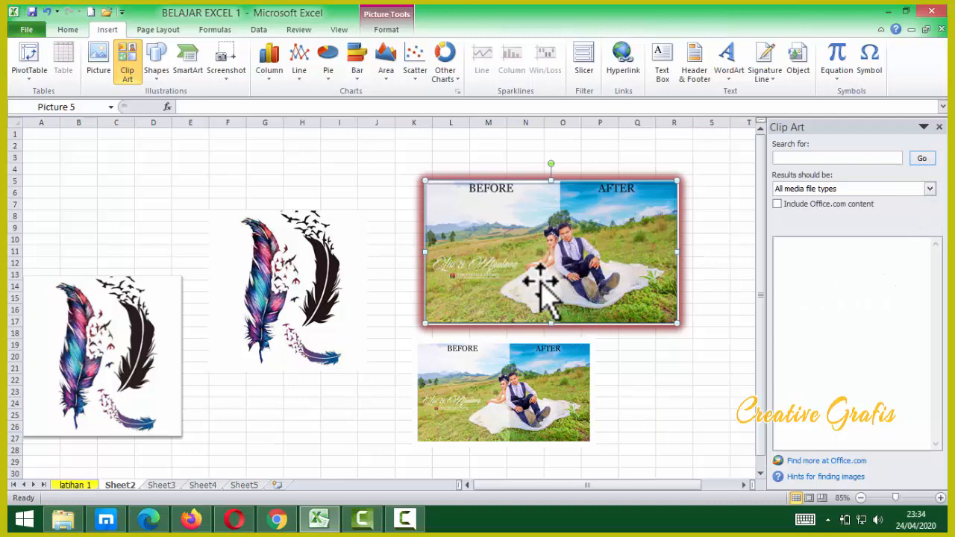
left_click_drag(539, 276, 139, 233)
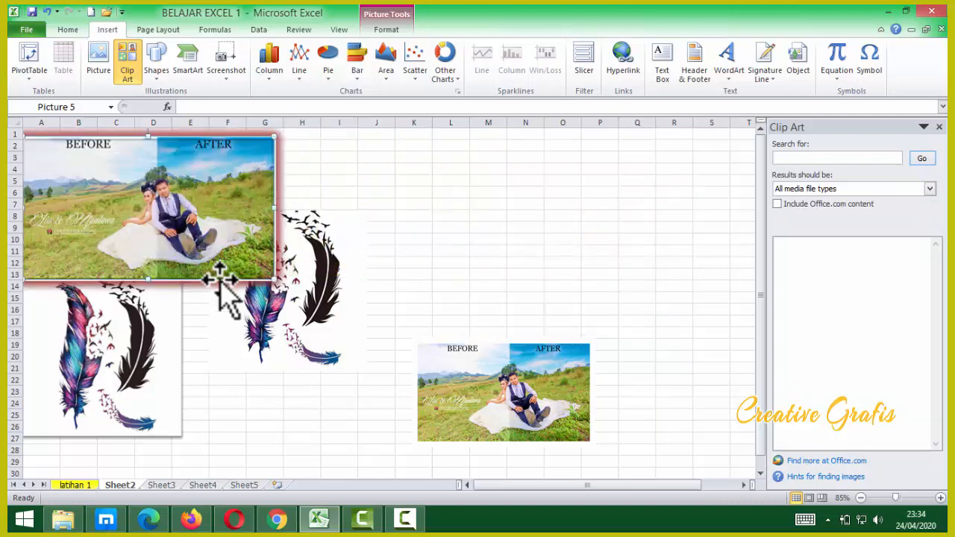
Delete the feather picture behind the large photo and move the smaller before/after photo to columns F to J, rows 17 to 25.
left_click(299, 295)
key("Delete")
left_click_drag(491, 382, 281, 360)
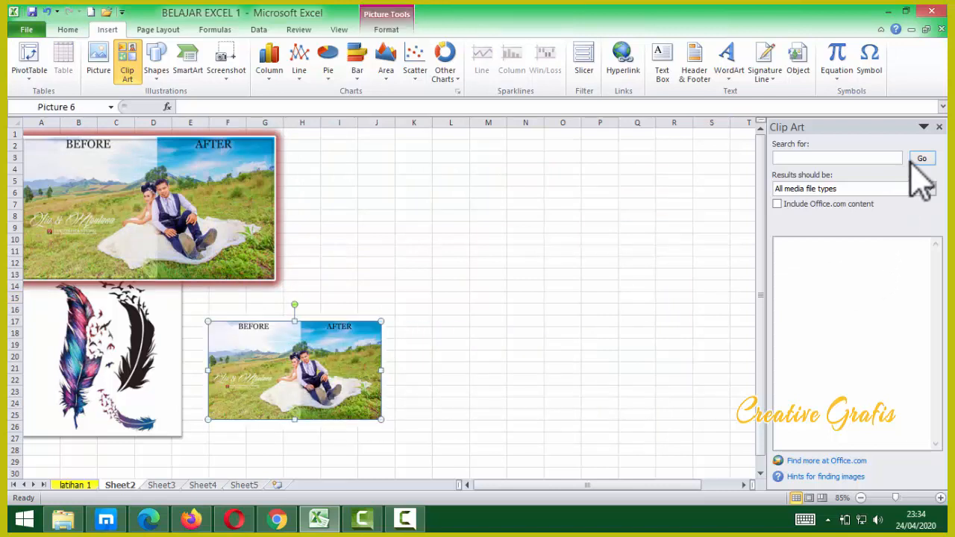
List all available clip art and insert the green race car, placing it in columns O to R, rows 11 to 16.
left_click(919, 159)
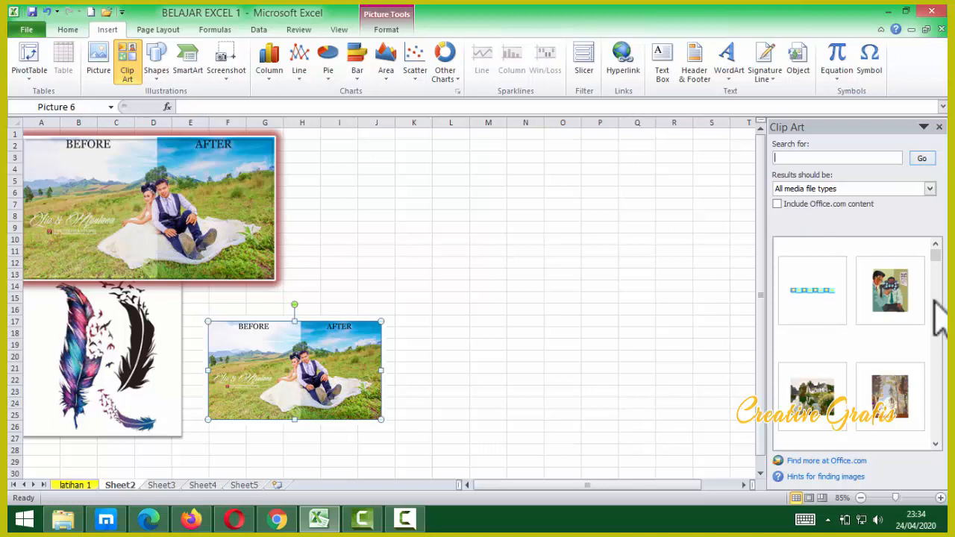
scroll(939, 264, "down", 2)
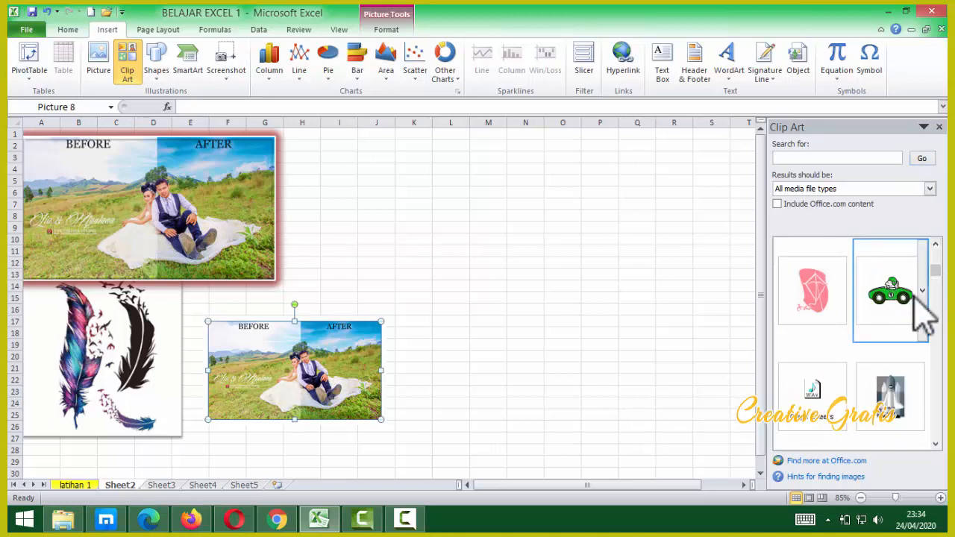
left_click(924, 311)
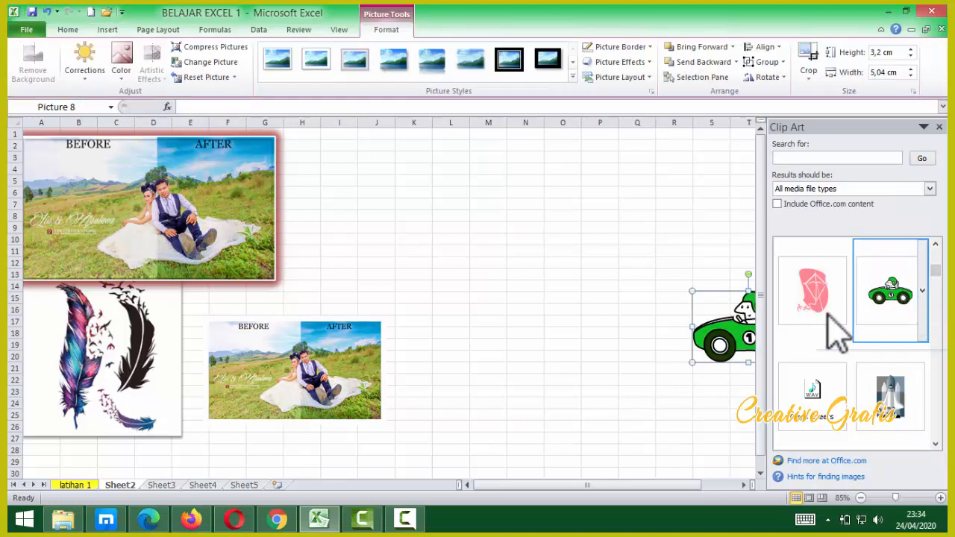
left_click_drag(697, 320, 568, 274)
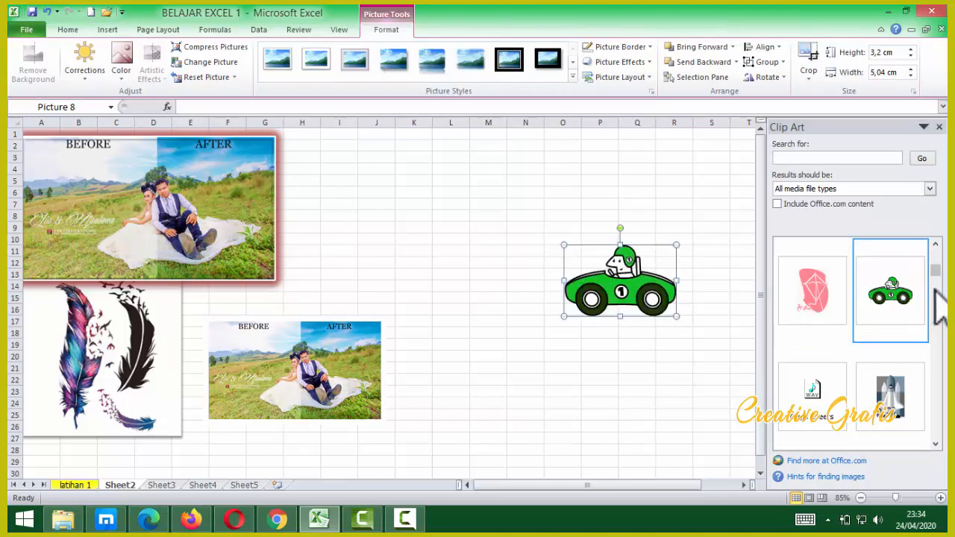
Insert a second copy of the green race car clip just below the first one and delete it.
left_click(925, 302)
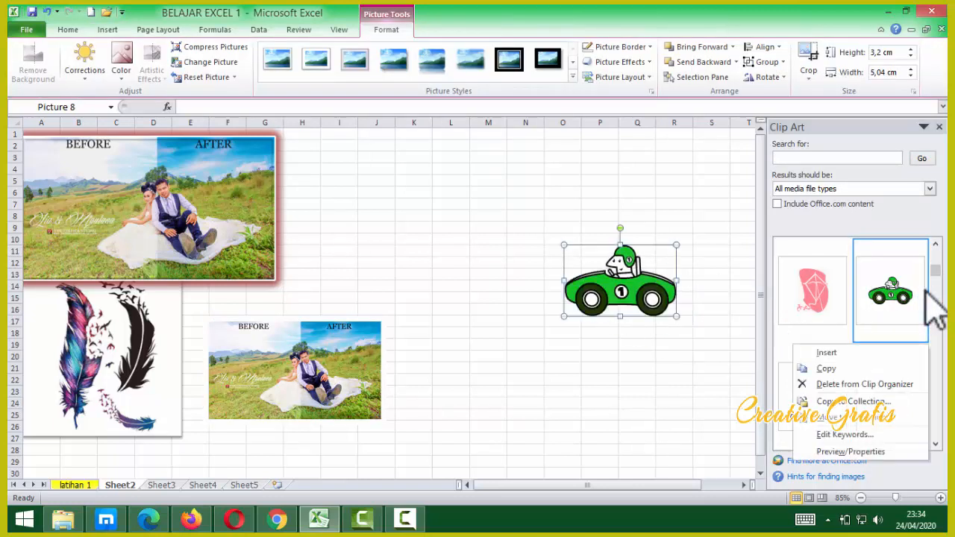
left_click(832, 352)
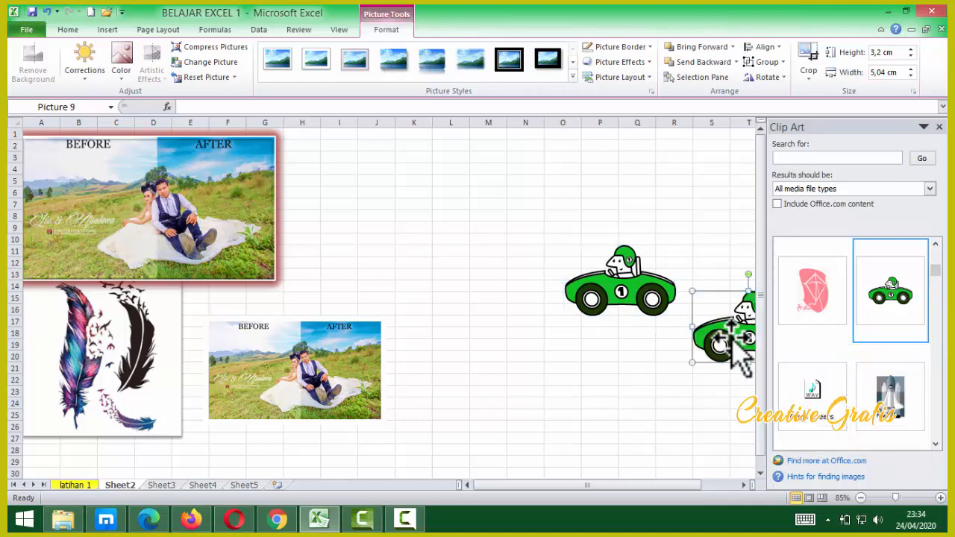
left_click_drag(738, 351, 581, 355)
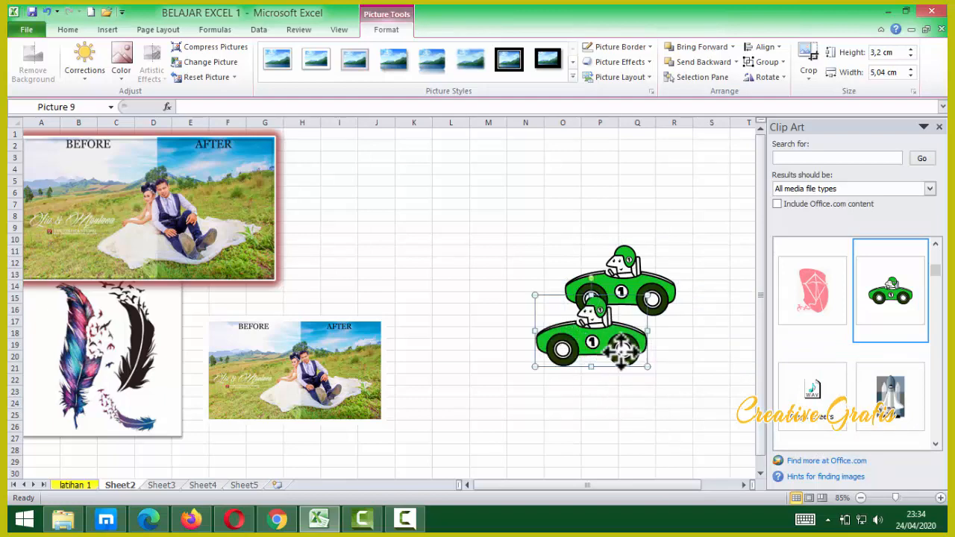
key("Delete")
Enlarge the race car to about 6.62 cm high and 10.42 cm wide and place it in columns L to R, rows 5 to 17.
left_click_drag(632, 304, 616, 366)
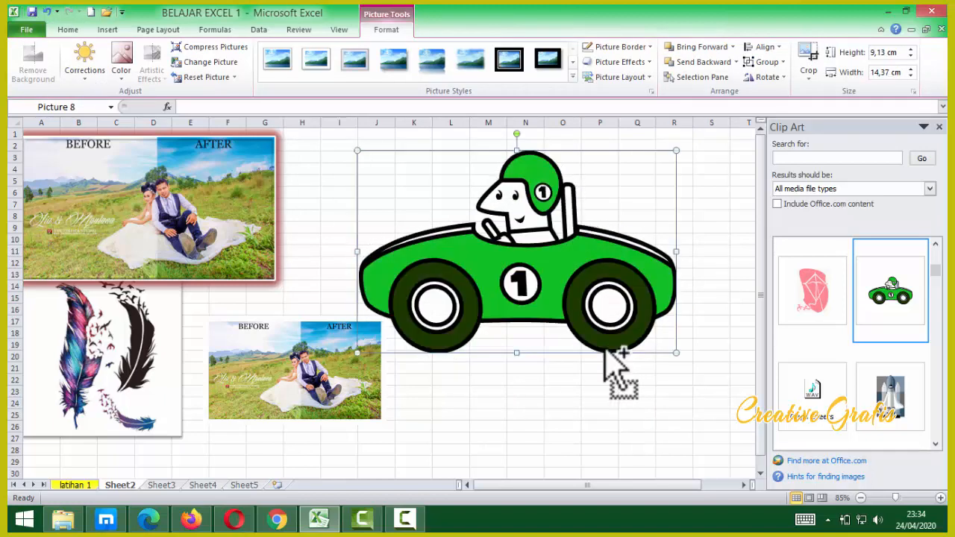
left_click_drag(666, 263, 702, 279)
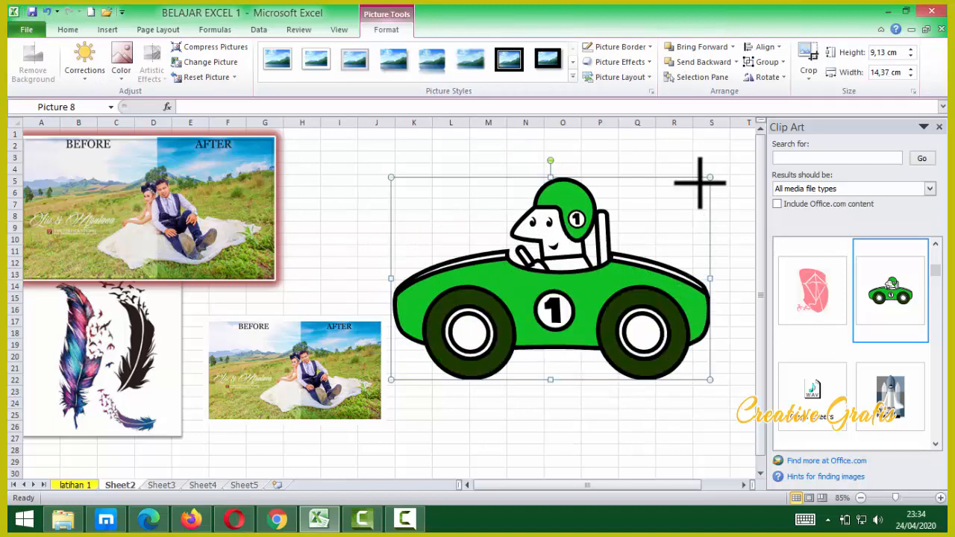
left_click_drag(707, 179, 622, 233)
left_click_drag(502, 317, 567, 261)
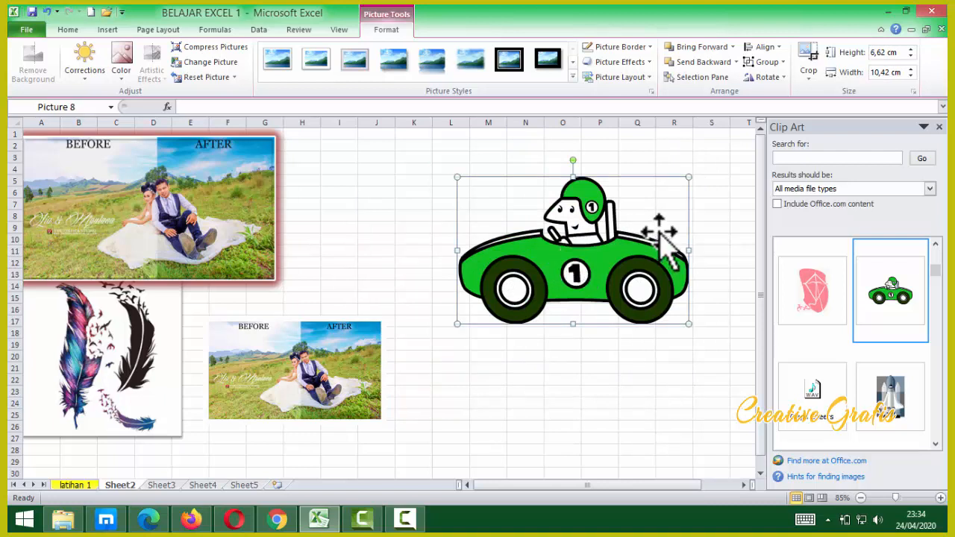
Close the Clip Art pane and move the feather picture to columns B to F, about rows 11 to 24.
left_click(939, 128)
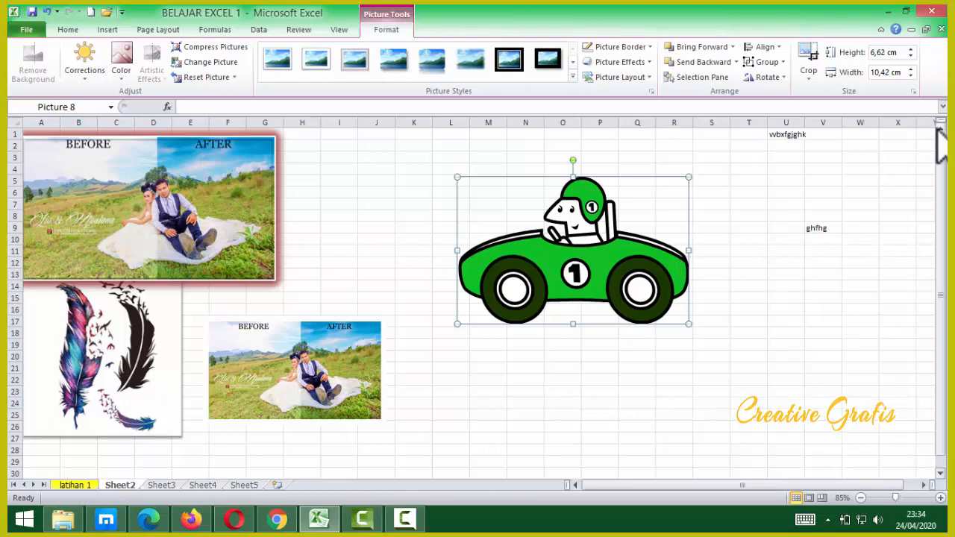
left_click(107, 29)
left_click_drag(117, 391, 133, 373)
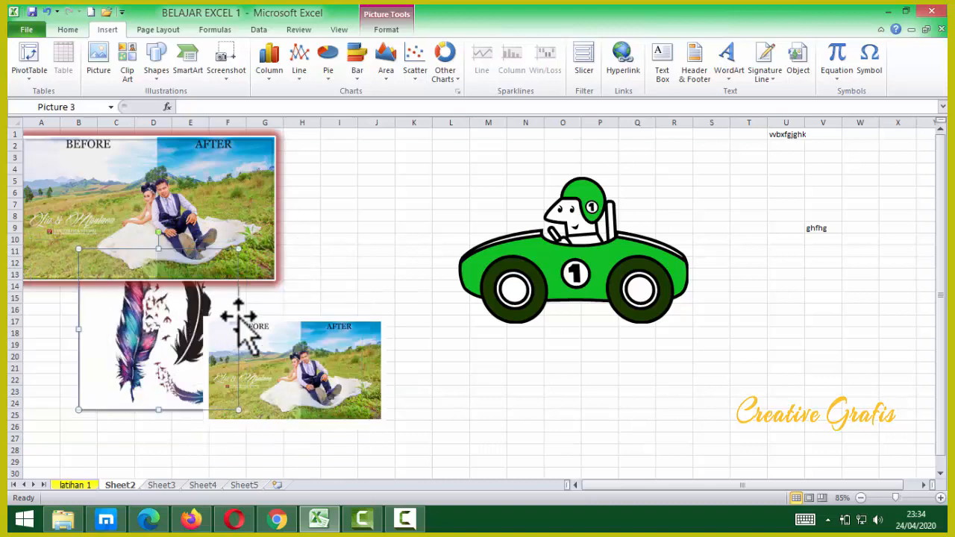
Start inserting a picture from file and browse drive F: to MY PICTURES COLLECTION, Kumpulan Picture, LOGO-LOGO.
left_click(99, 71)
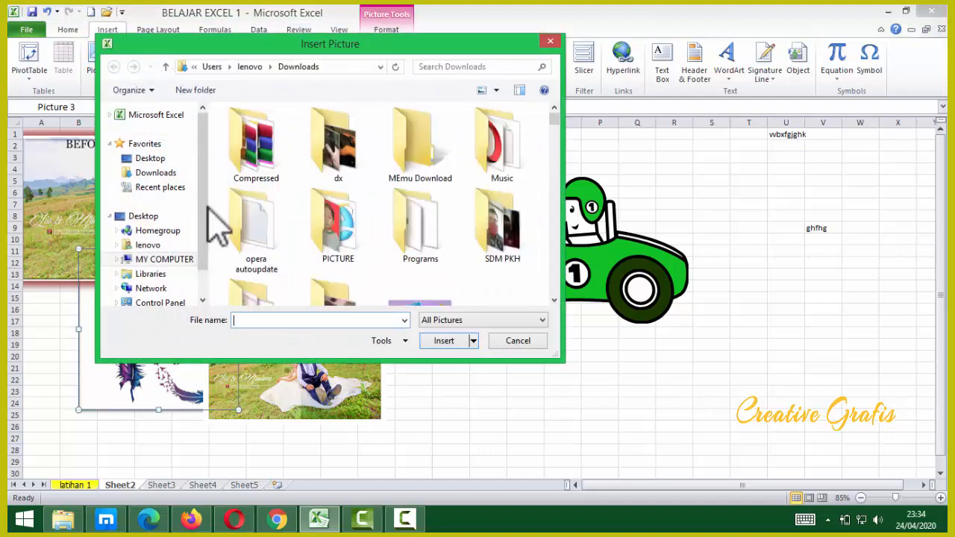
left_click(164, 260)
scroll(298, 253, "down", 3)
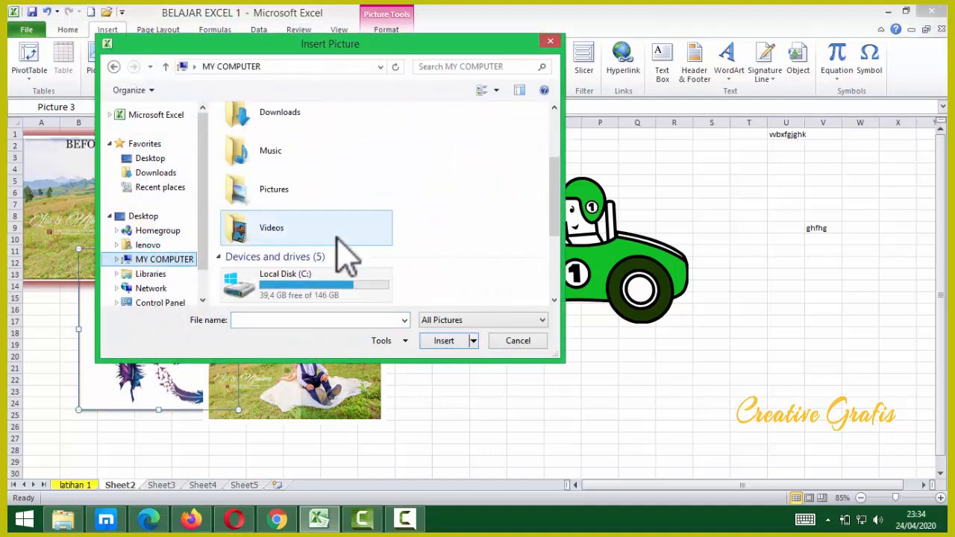
scroll(341, 288, "down", 3)
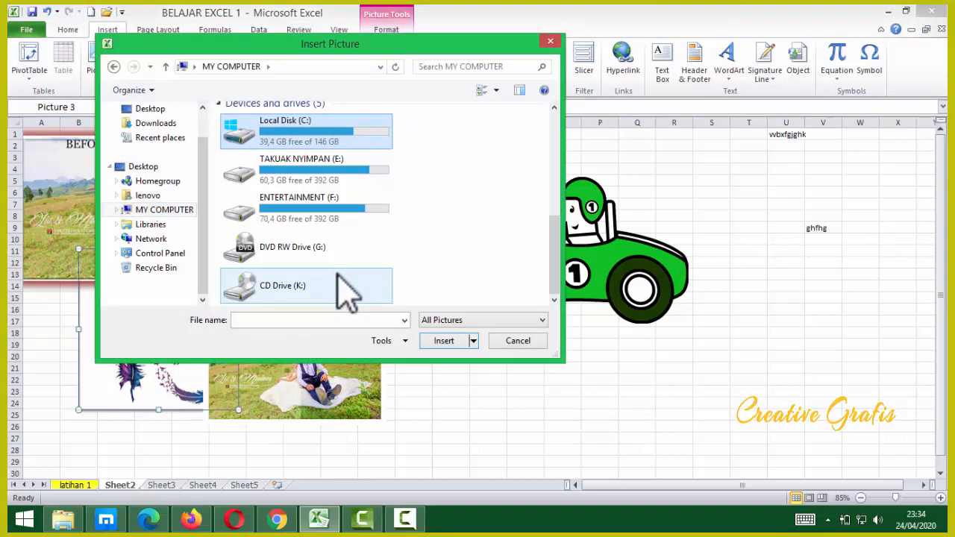
double_click(341, 223)
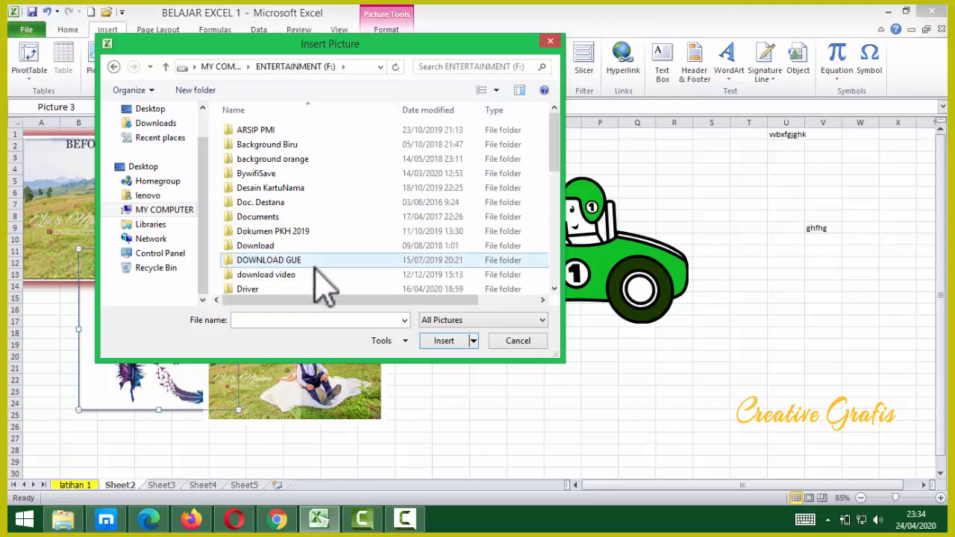
scroll(320, 279, "down", 1)
scroll(316, 270, "down", 3)
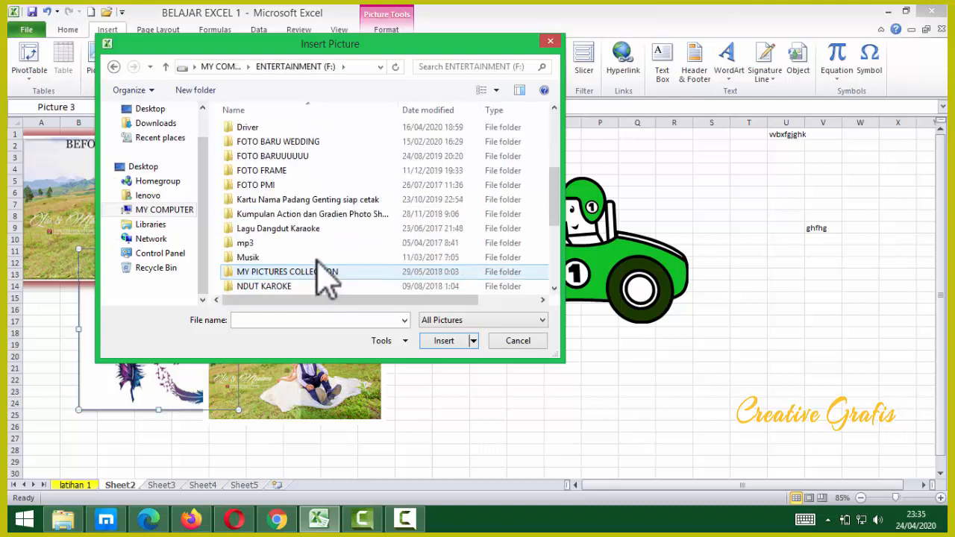
double_click(321, 270)
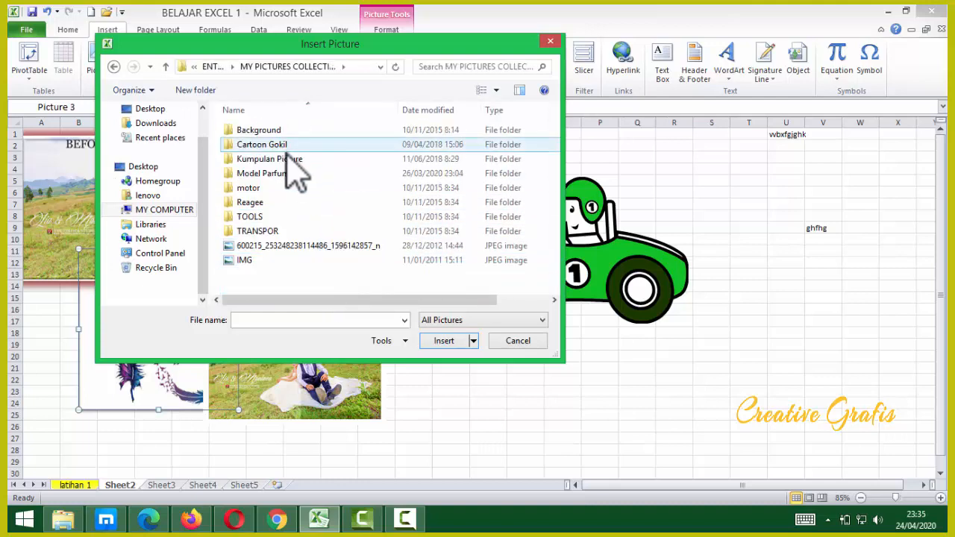
double_click(280, 158)
scroll(328, 235, "down", 2)
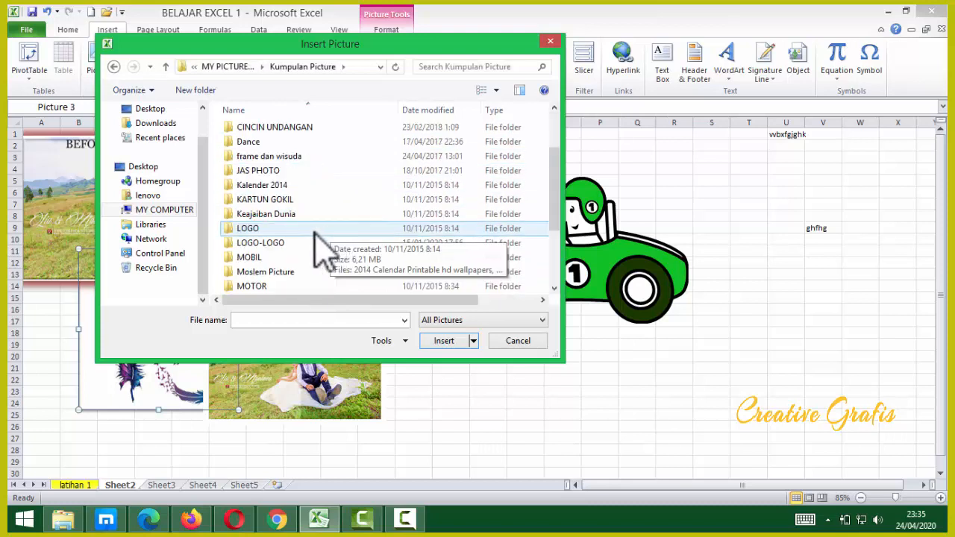
double_click(272, 244)
Find the "Seluma good" logo among the files beginning with "se" and insert it into the sheet.
left_click(328, 248)
type("se")
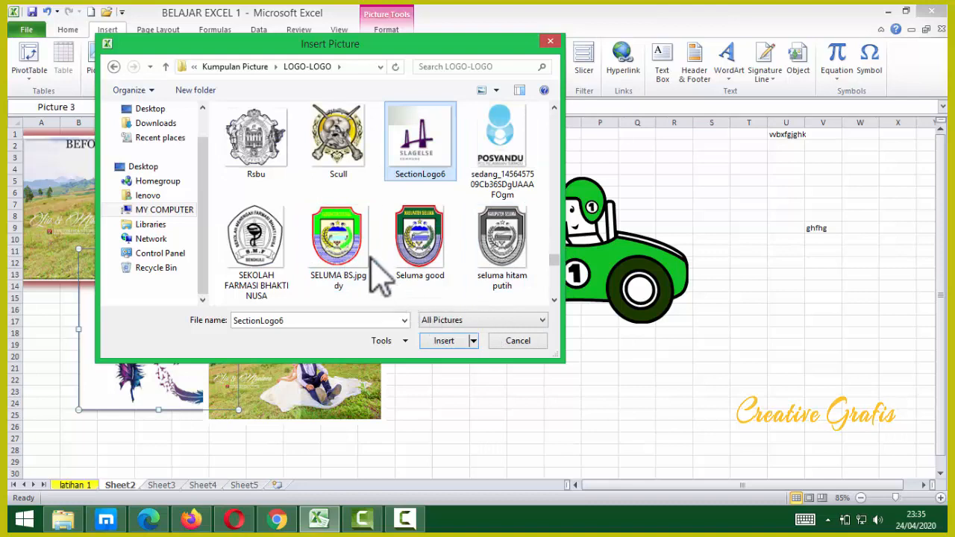
left_click(430, 255)
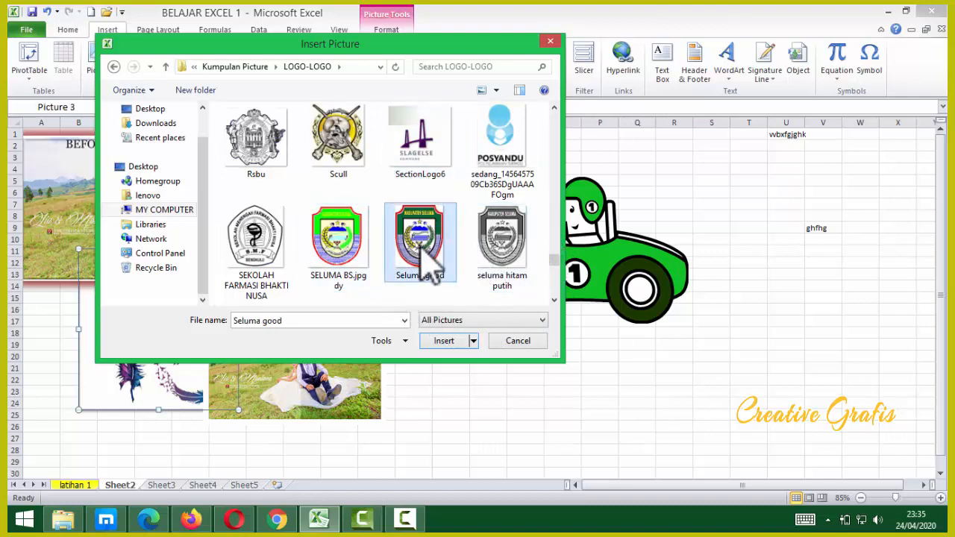
double_click(421, 252)
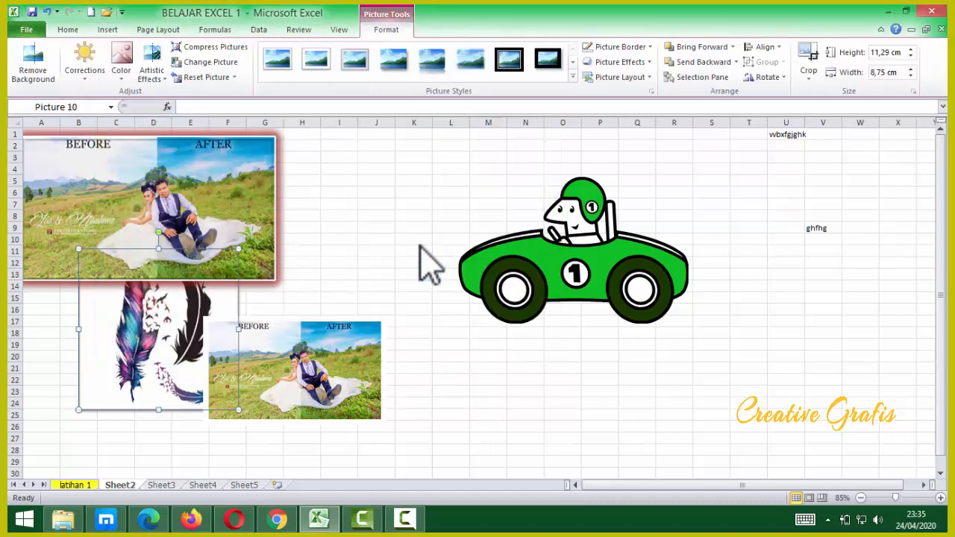
Shrink the Seluma logo to about 5.66 cm high and 4.38 cm wide and place it over the race car's driver.
left_click_drag(712, 344, 627, 293)
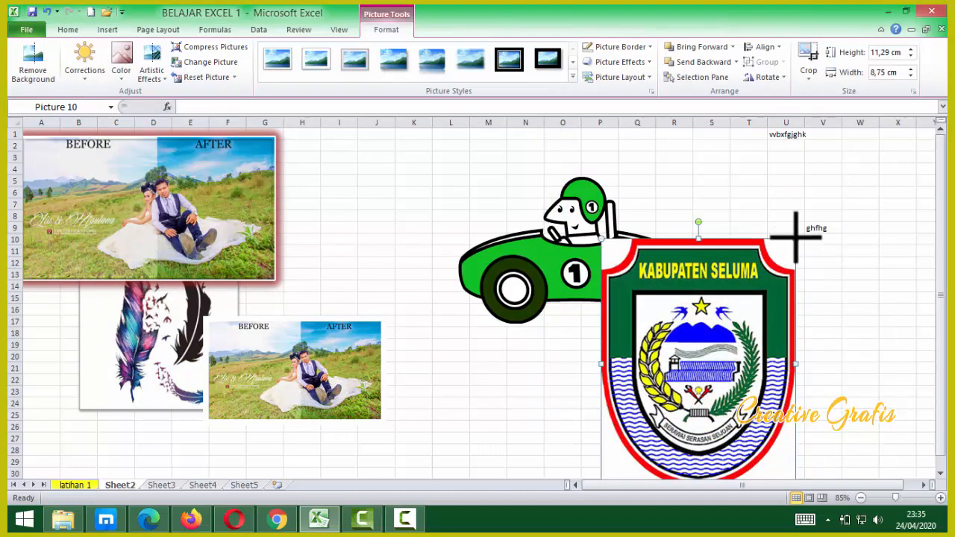
left_click_drag(795, 237, 699, 363)
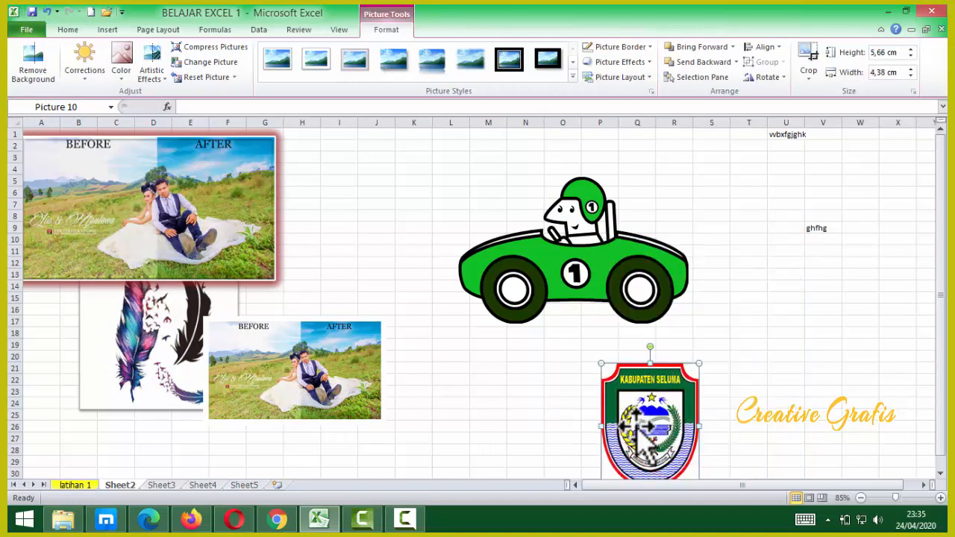
left_click_drag(638, 429, 635, 235)
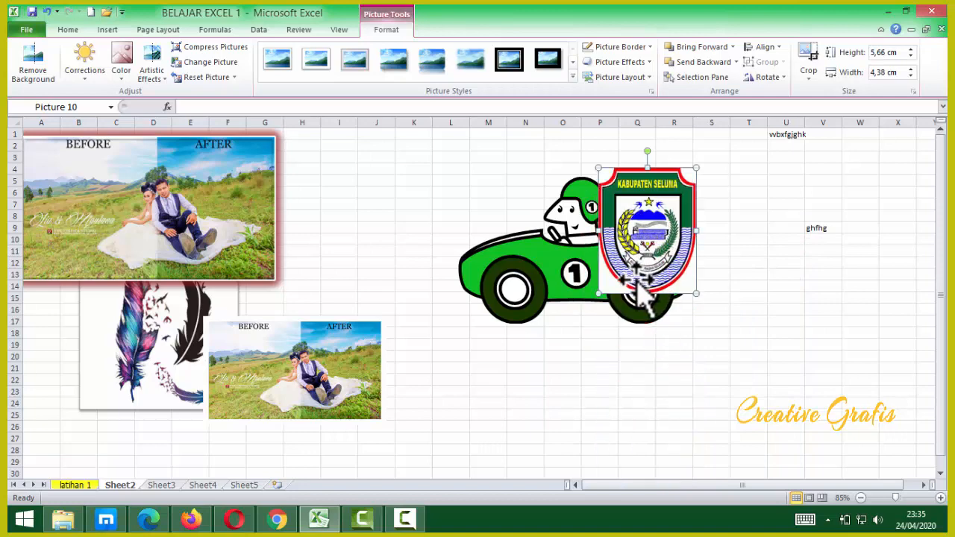
left_click_drag(638, 282, 555, 261)
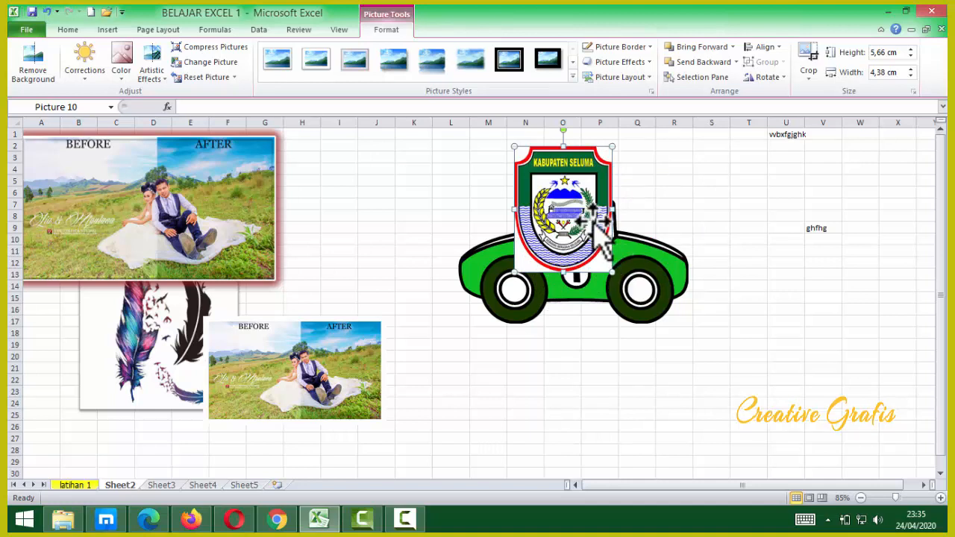
left_click_drag(581, 202, 581, 212)
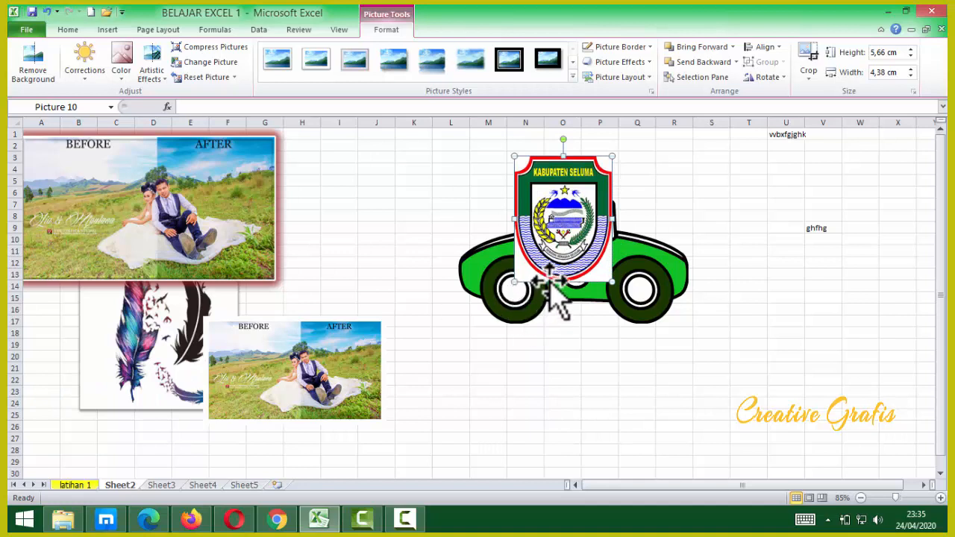
Make the Seluma logo's white background transparent with Set Transparent Color.
left_click(124, 82)
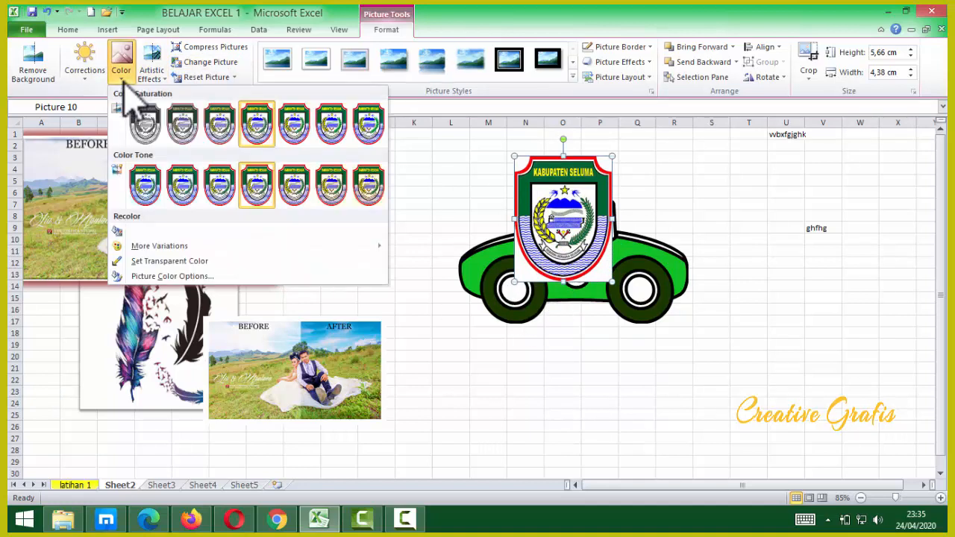
left_click(160, 262)
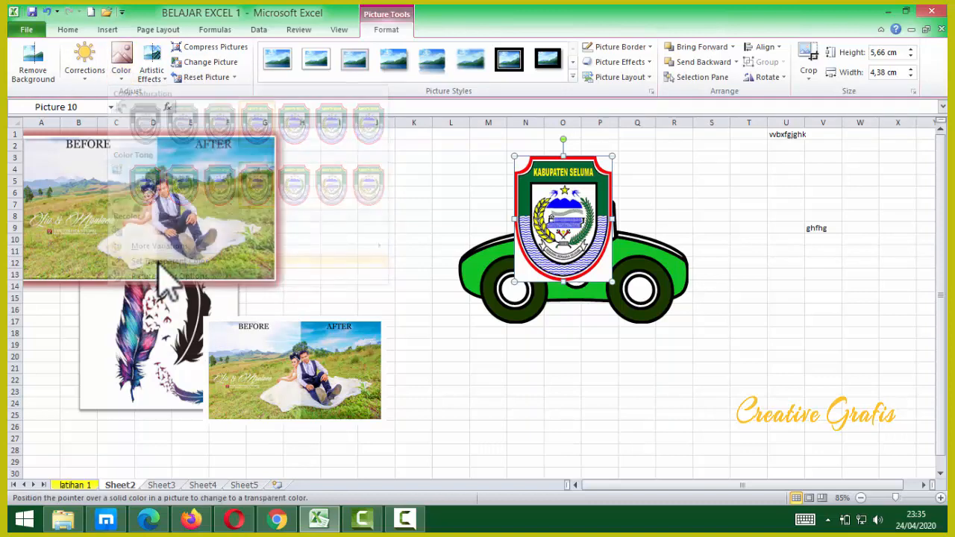
left_click(522, 269)
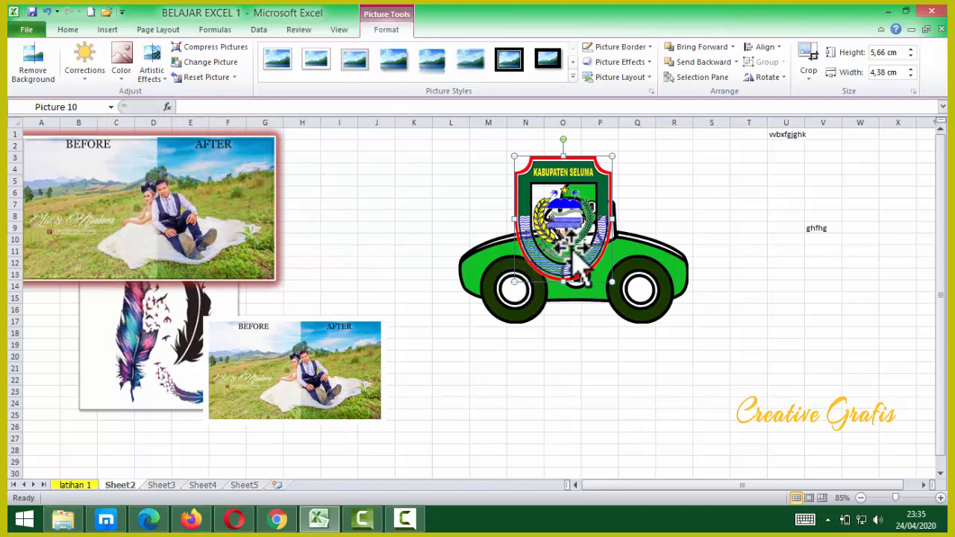
left_click(462, 202)
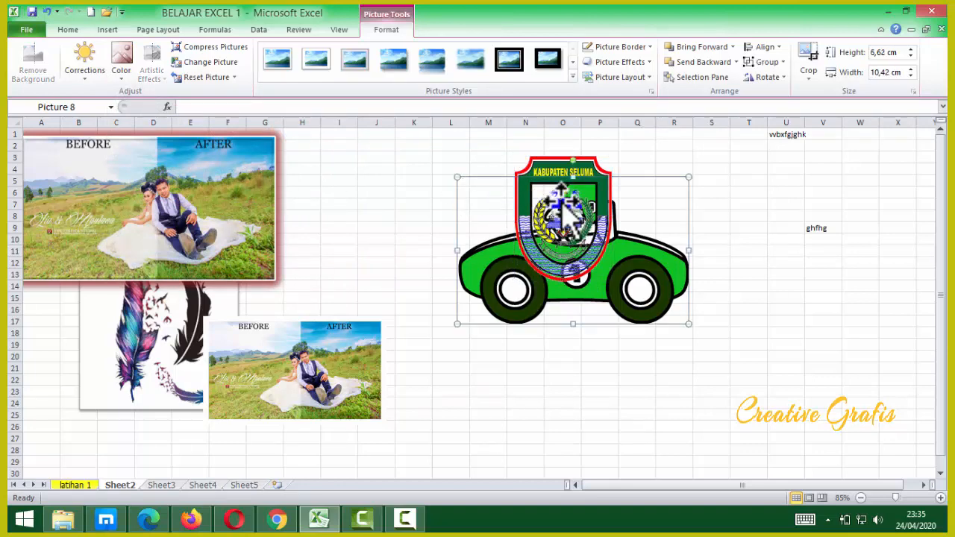
Move the logo across the car to just below it, and move the feather picture to columns H to L, rows 7 to 21.
left_click_drag(562, 225, 612, 266)
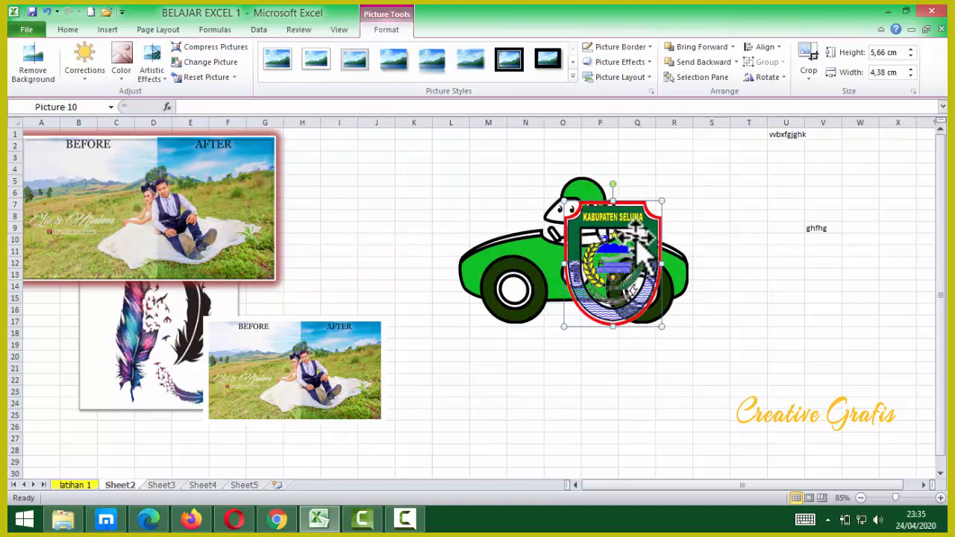
left_click_drag(613, 301, 582, 400)
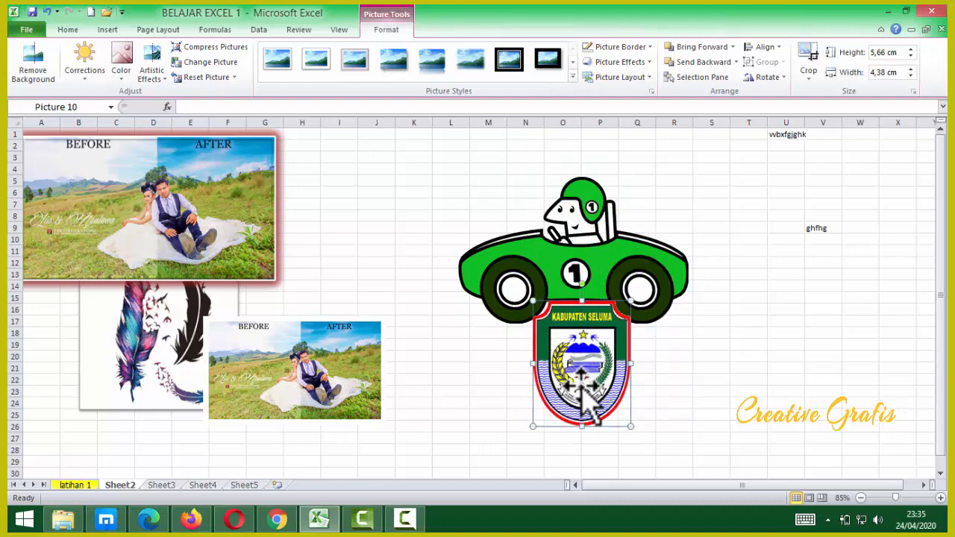
left_click_drag(142, 365, 371, 321)
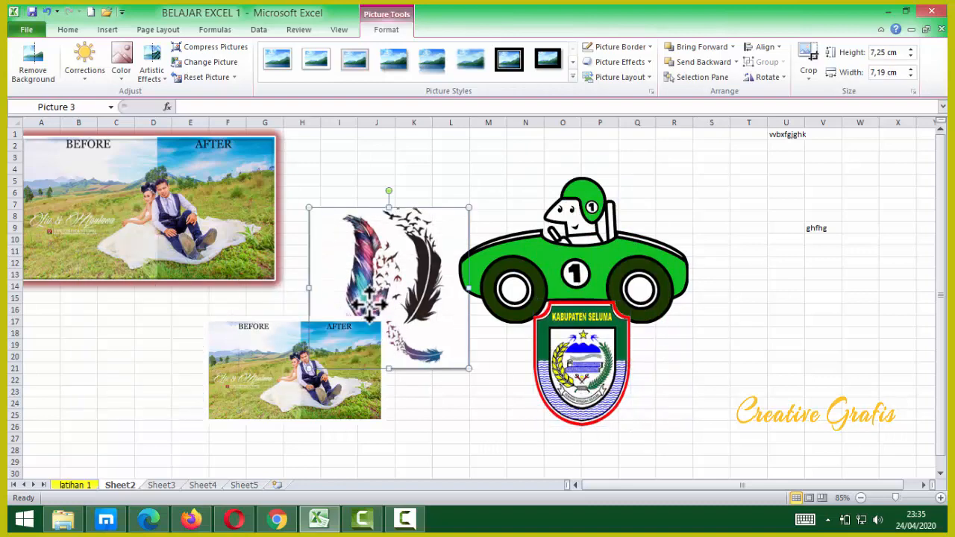
Move the feather picture up to rows 4 to 17 beside the car, and the small wedding photo to columns E to I, rows 19 to 27.
left_click_drag(358, 280, 385, 233)
left_click_drag(322, 364, 284, 384)
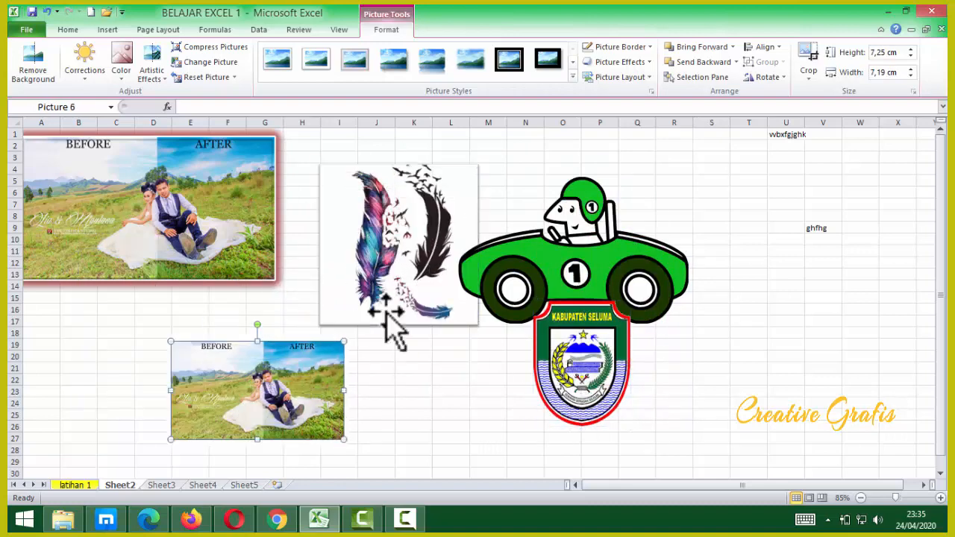
Make the feather picture's white background colour transparent with Set Transparent Color.
left_click(415, 260)
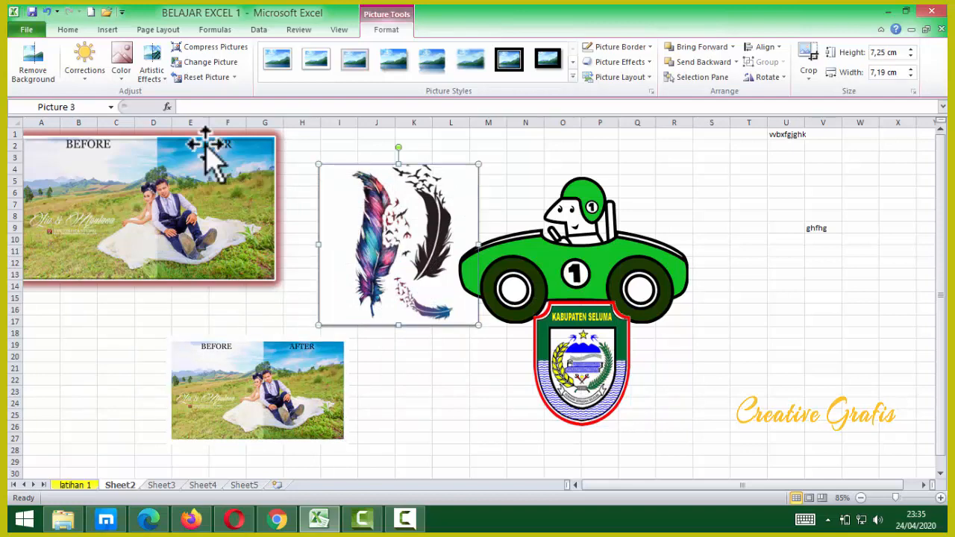
left_click(123, 64)
left_click(153, 356)
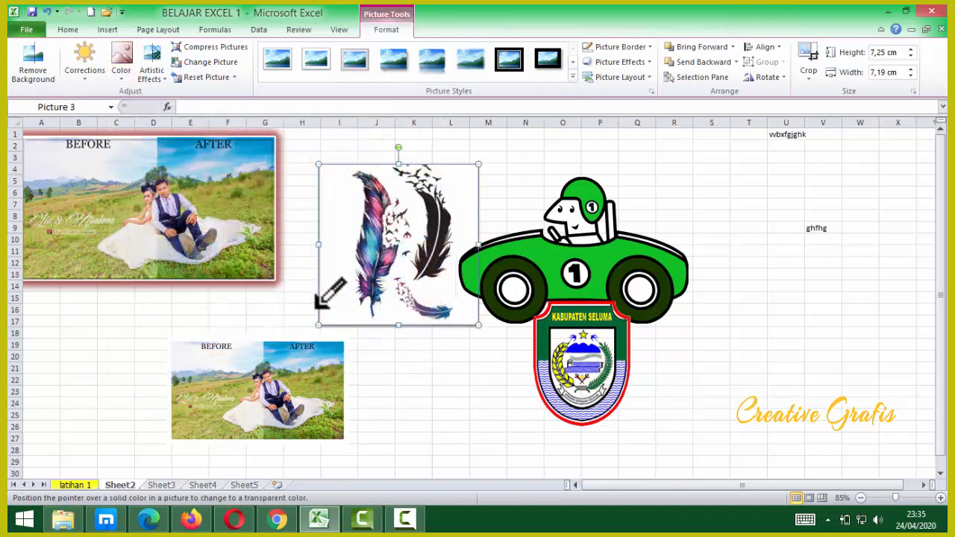
left_click(333, 282)
left_click(401, 337)
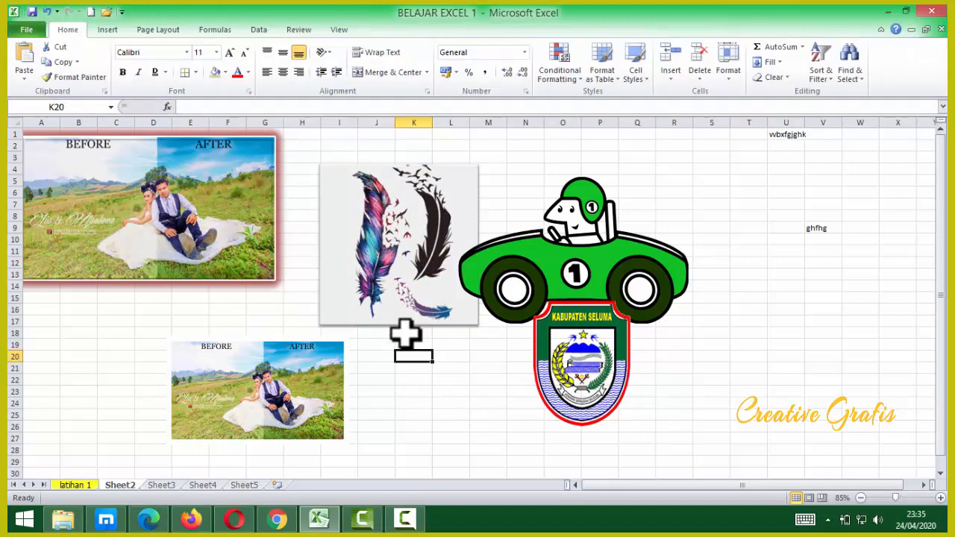
Move the feather picture over the race car's front end and bring it to the front.
left_click_drag(392, 257, 411, 237)
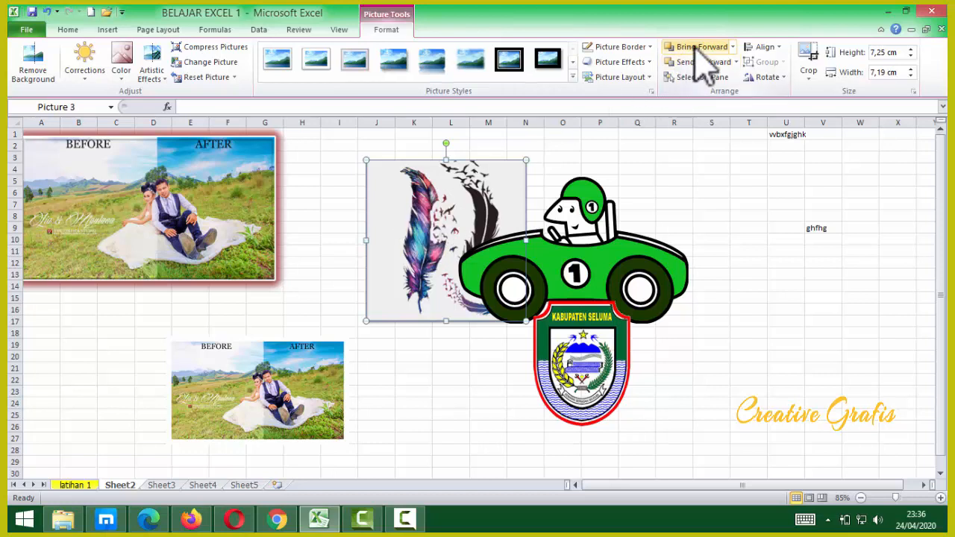
left_click(734, 46)
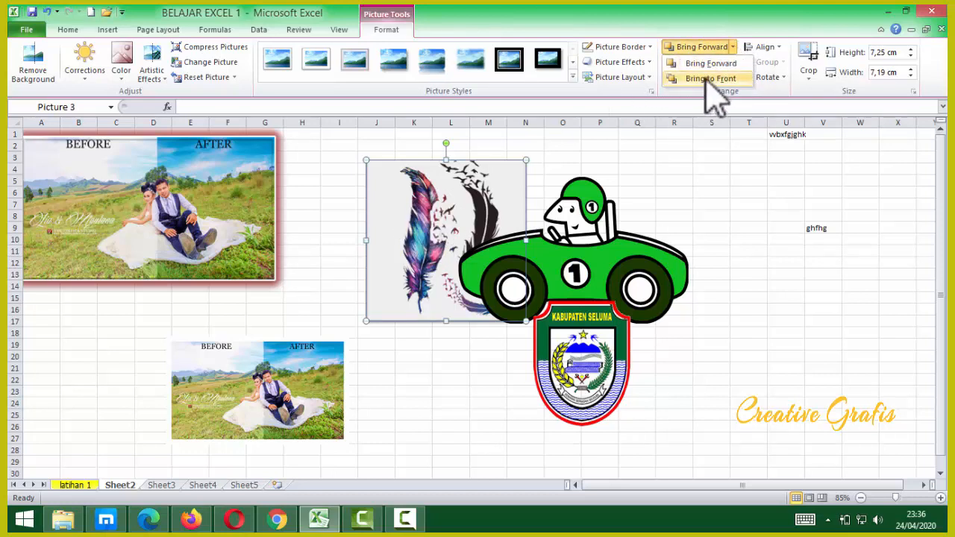
left_click(710, 78)
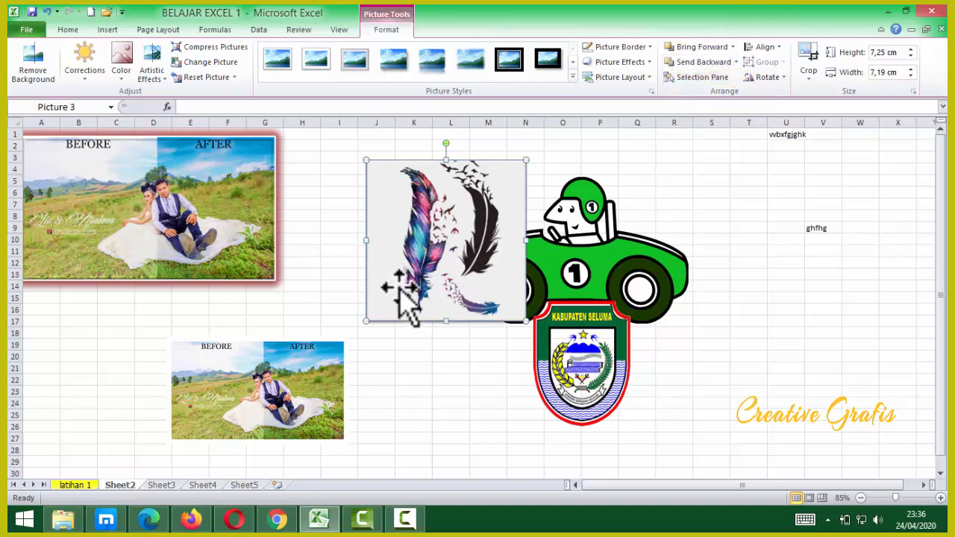
left_click_drag(401, 281, 409, 280)
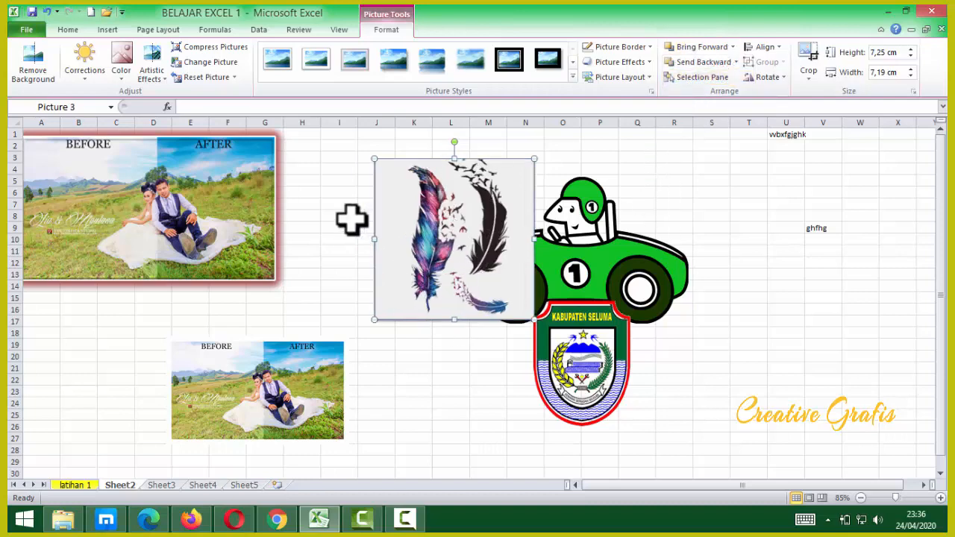
Try to make the feather picture's remaining grey background transparent and shift the picture slightly further over the car.
left_click(122, 67)
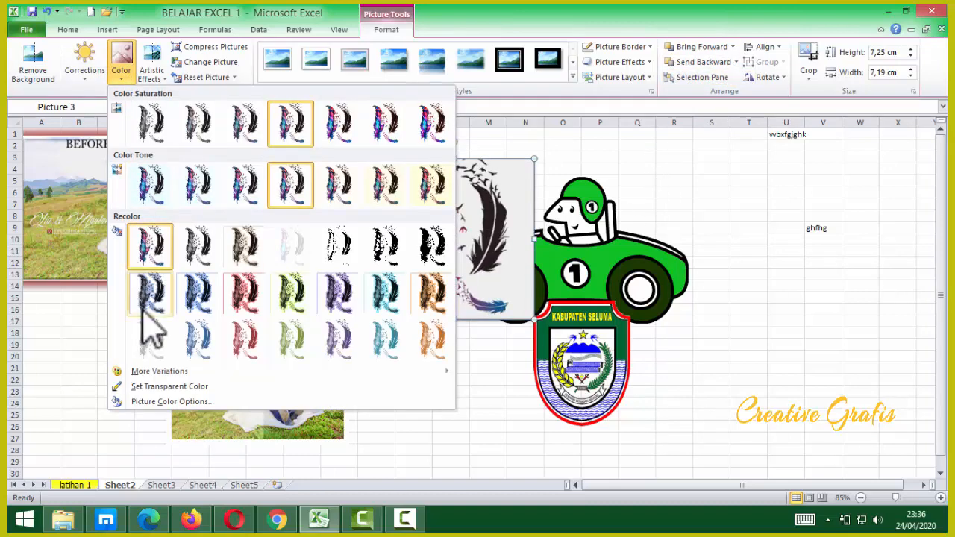
left_click(171, 386)
left_click(395, 242)
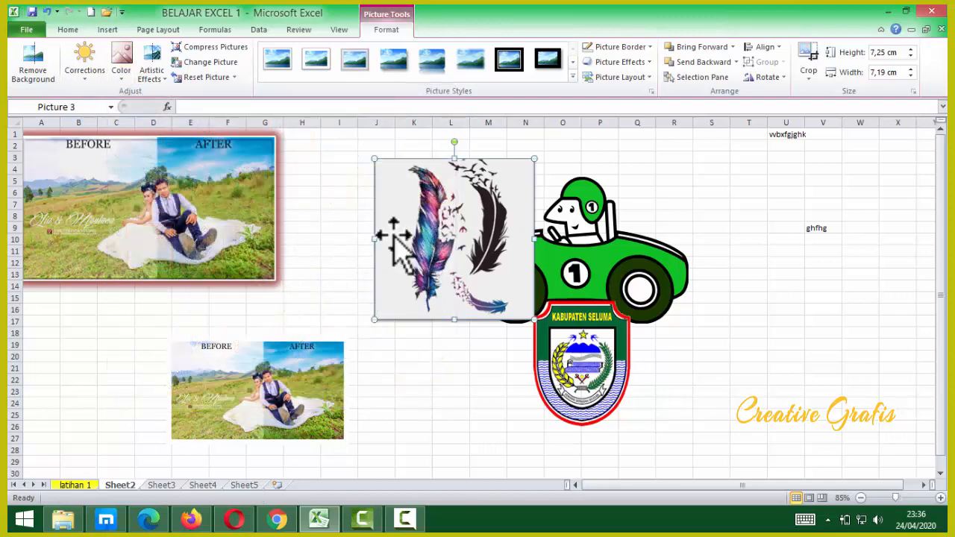
left_click(414, 368)
left_click_drag(452, 278, 469, 282)
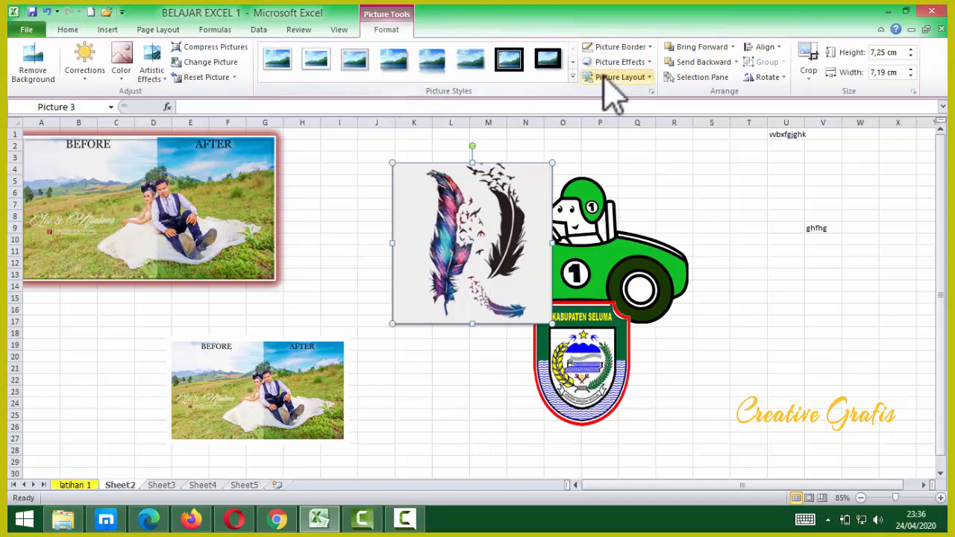
Set the feather picture's border to No Outline.
left_click(646, 64)
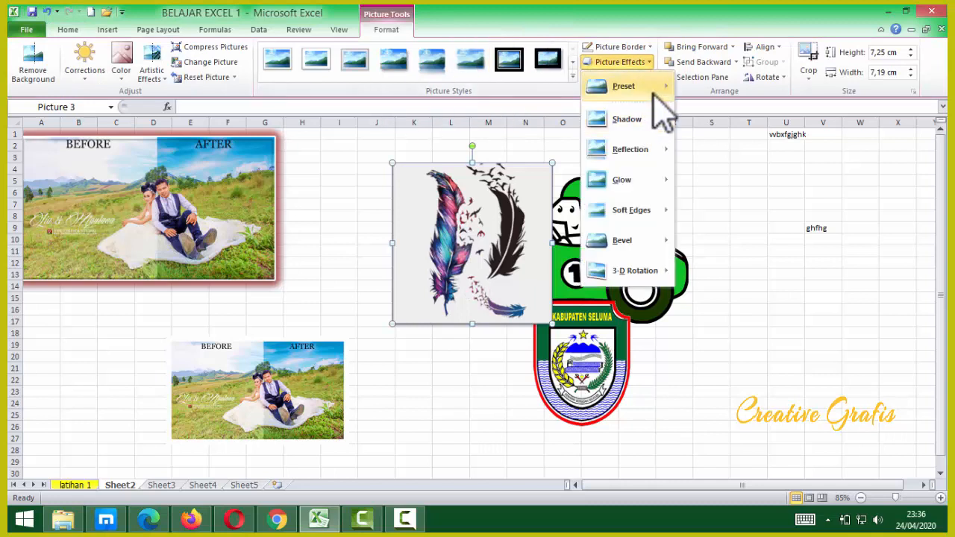
left_click(697, 112)
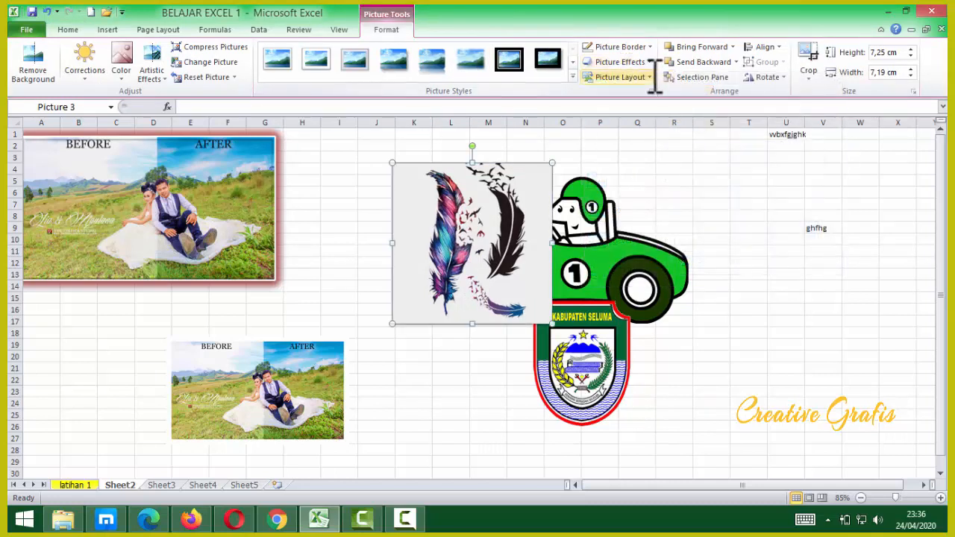
left_click(649, 77)
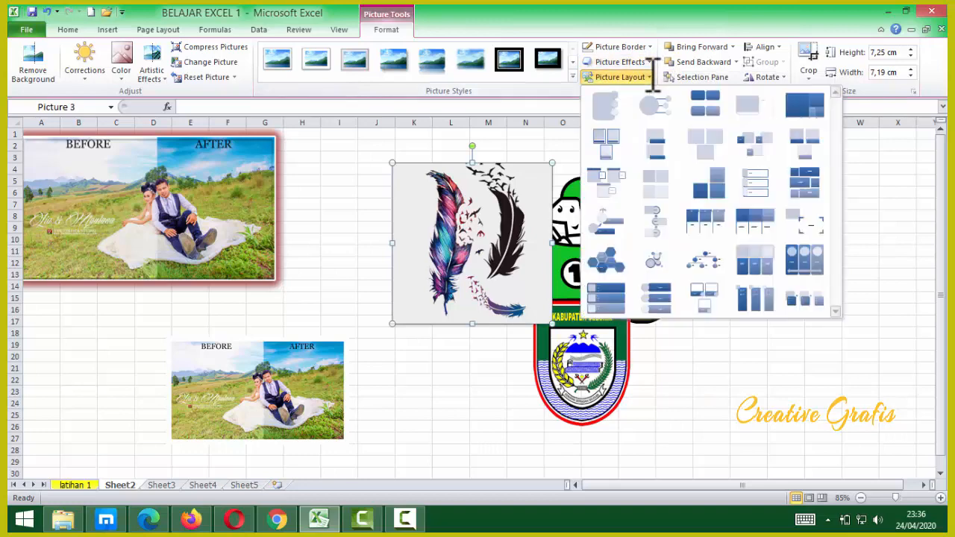
left_click(649, 47)
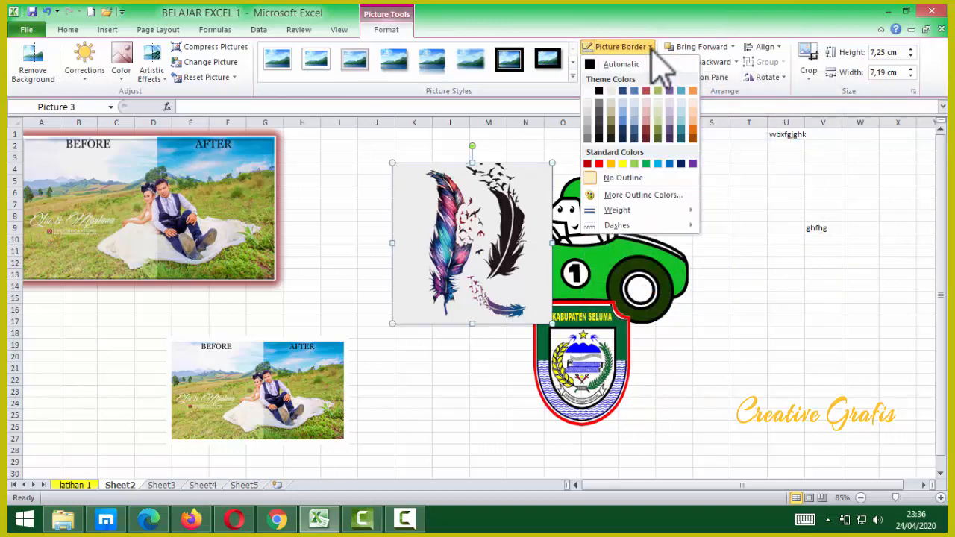
left_click(617, 178)
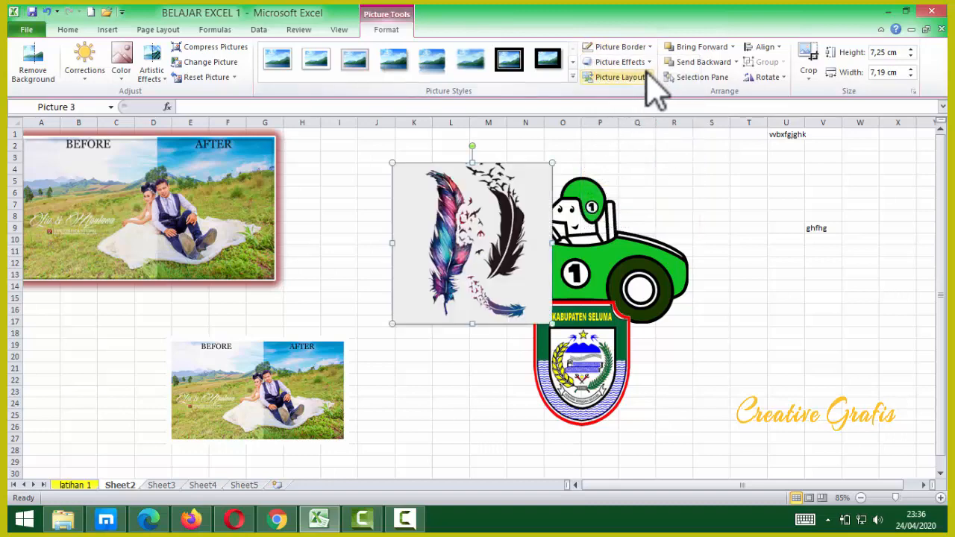
Set the feather picture's effects to No Shadow and No Bevel.
left_click(646, 62)
mouse_move(656, 121)
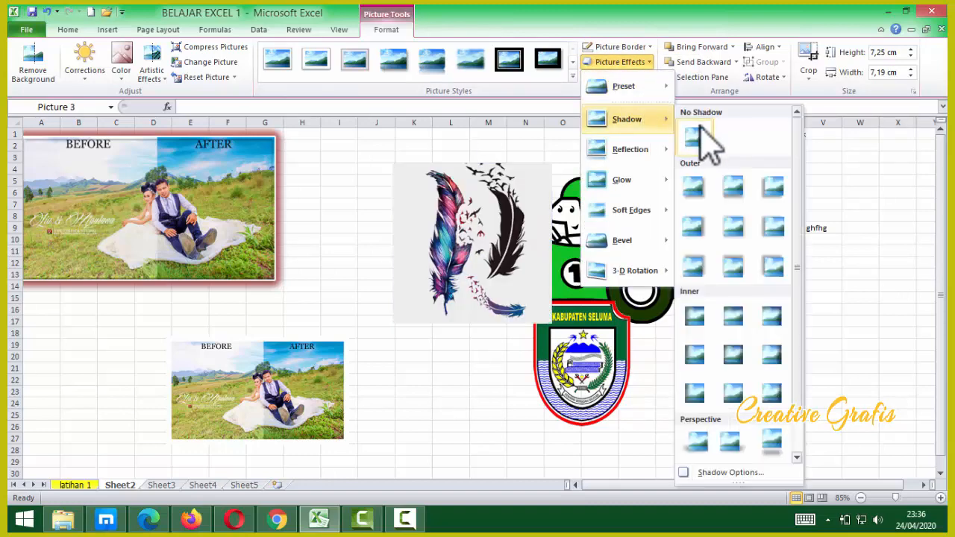
left_click(696, 130)
left_click(646, 62)
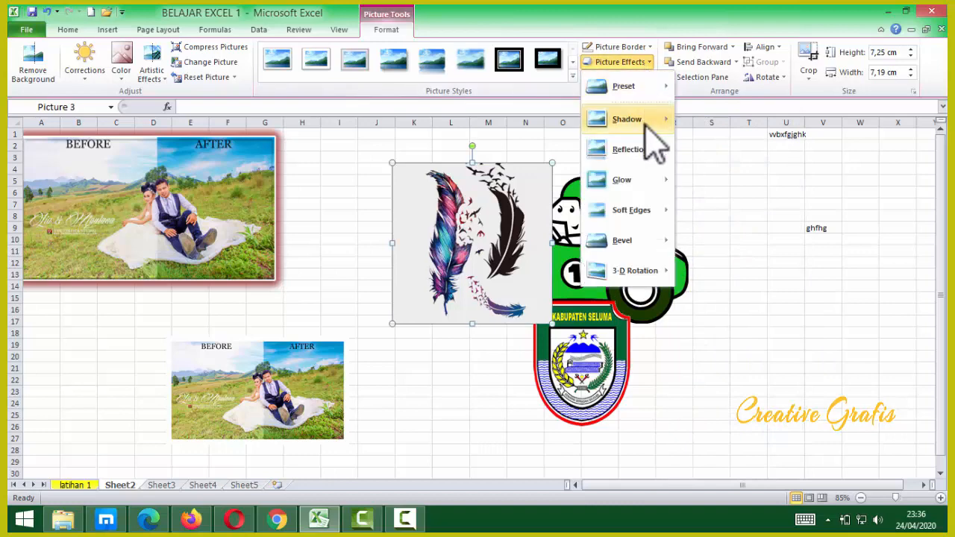
mouse_move(657, 243)
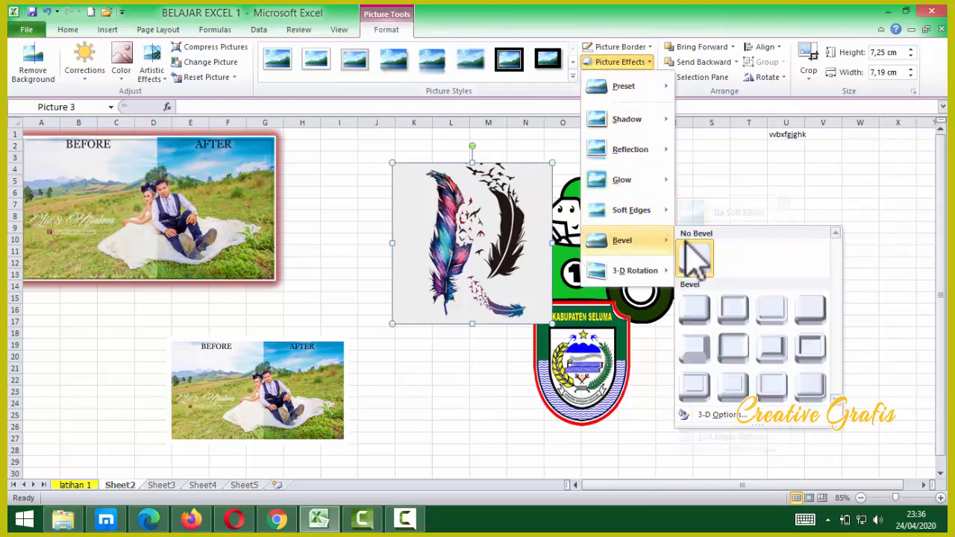
left_click(700, 263)
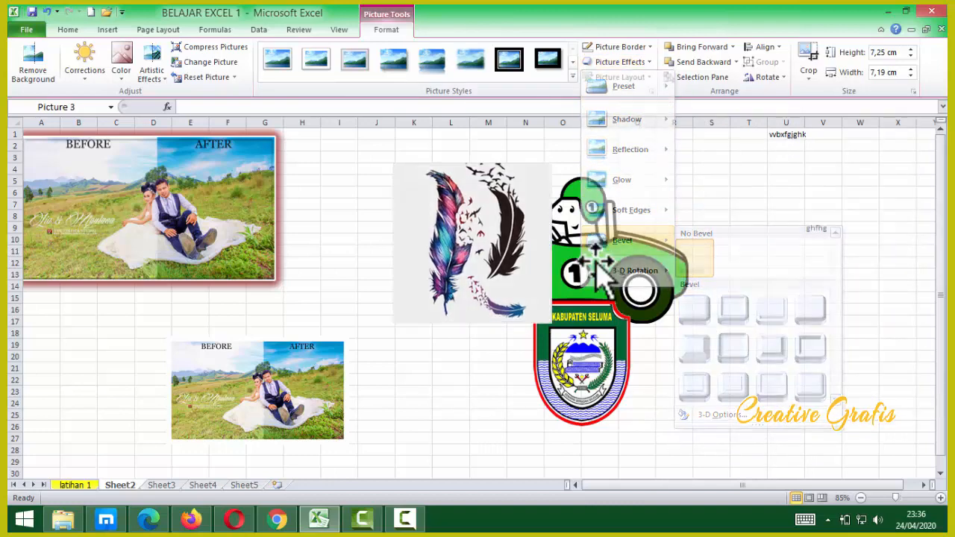
Move the feather picture away from the car to columns A to D, about rows 10 to 24, overlapping the large wedding photo.
left_click(524, 356)
left_click(520, 257)
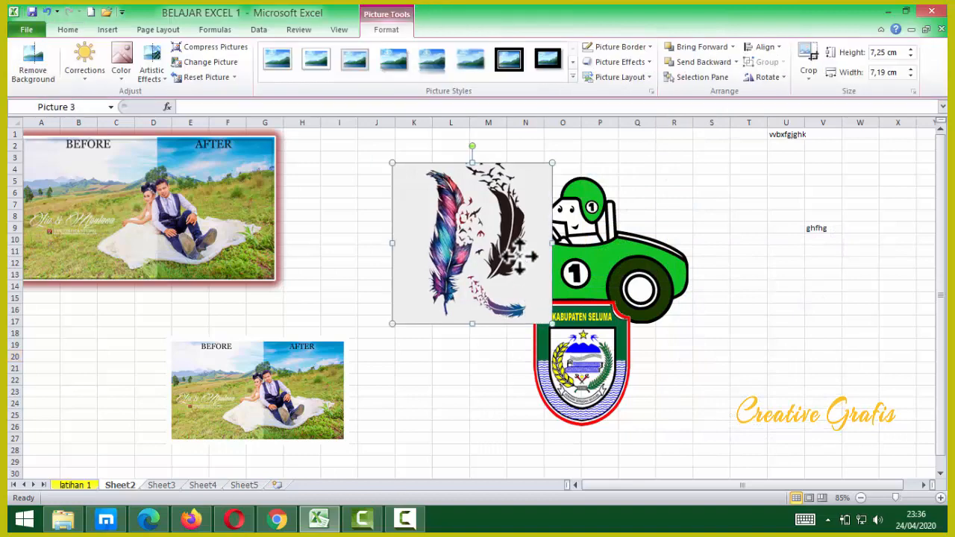
left_click_drag(520, 256, 188, 238)
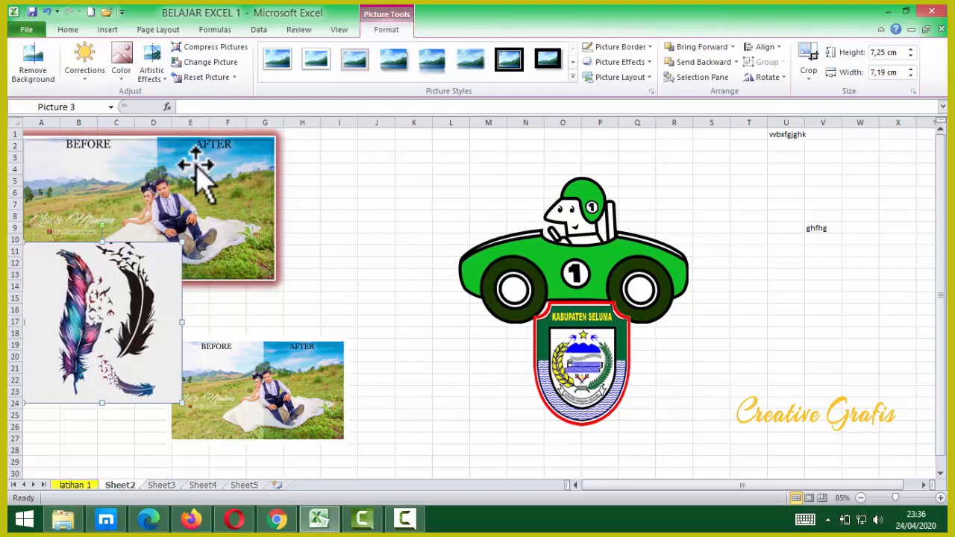
left_click(108, 29)
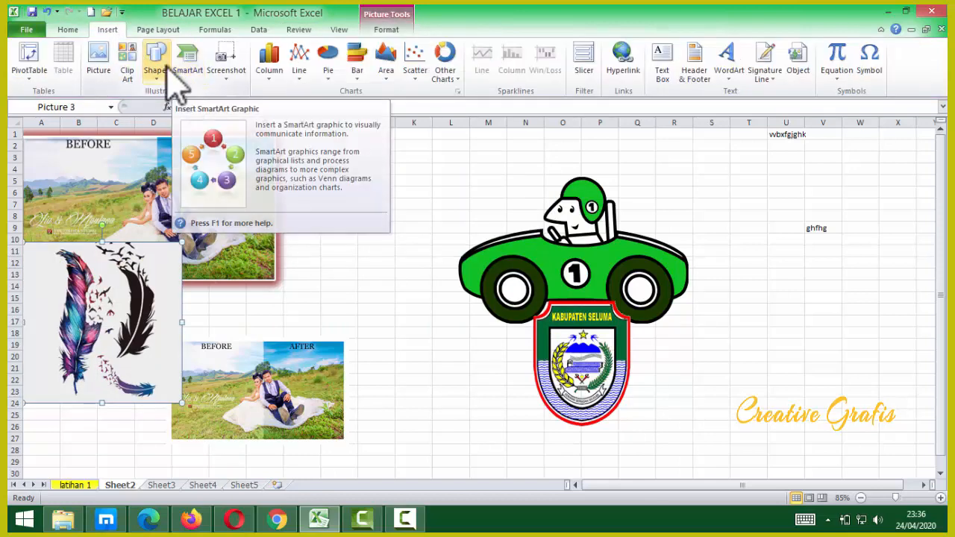
left_click(188, 63)
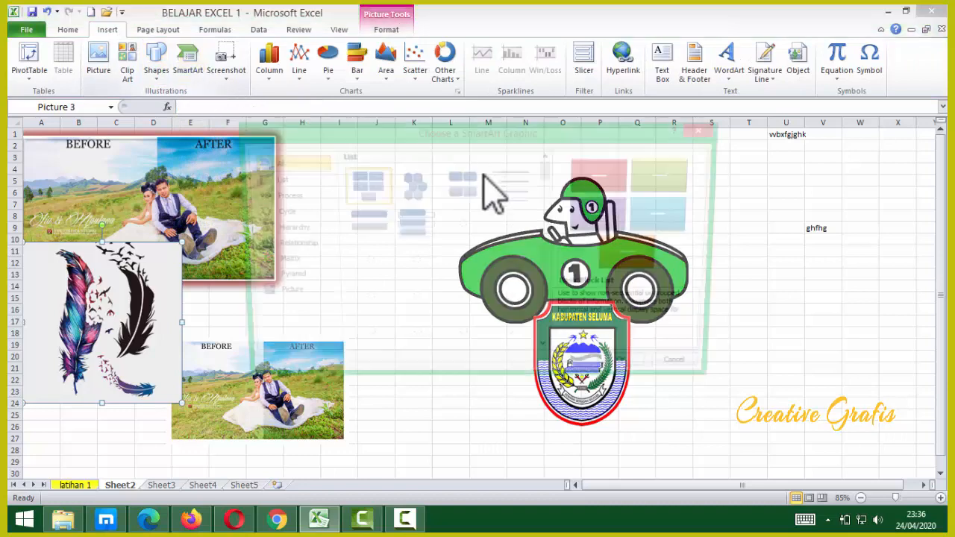
scroll(446, 266, "down", 6)
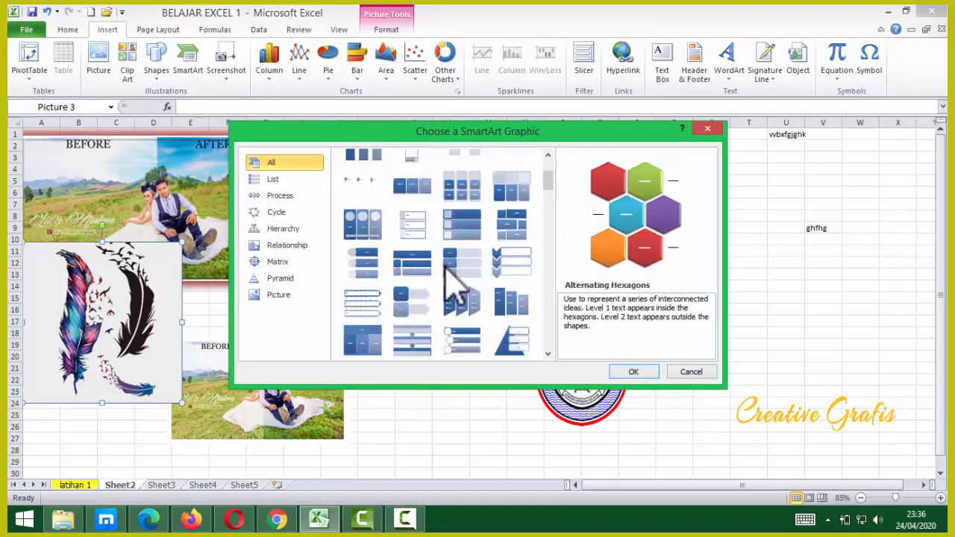
scroll(455, 283, "up", 5)
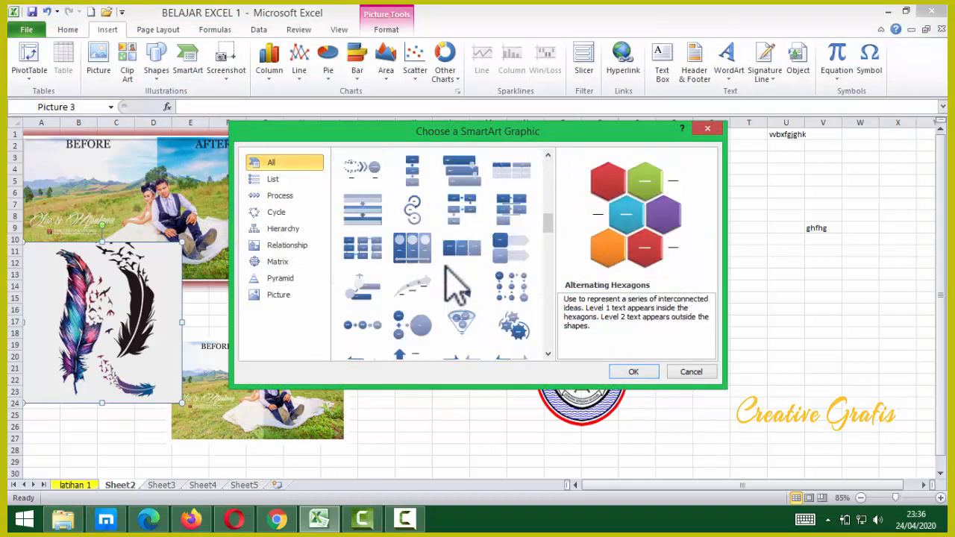
left_click(691, 371)
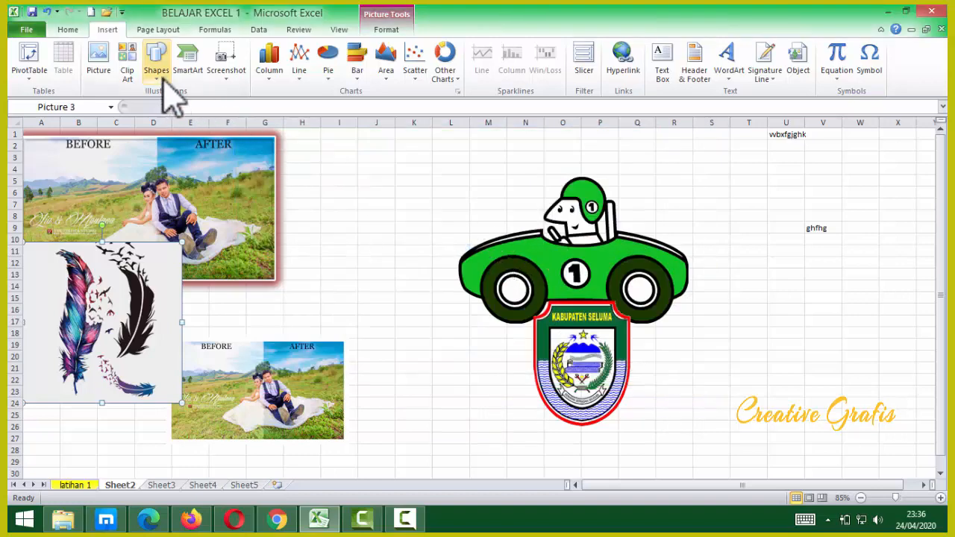
Draw a Smiley Face shape about 4.73 cm high and 3.21 cm wide and place it between the large wedding photo and the race car.
left_click(157, 63)
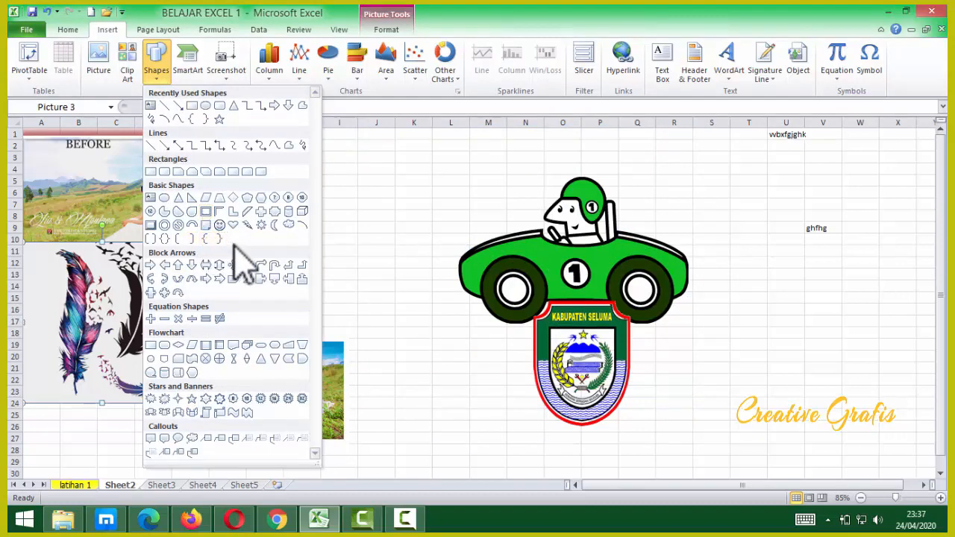
left_click(219, 224)
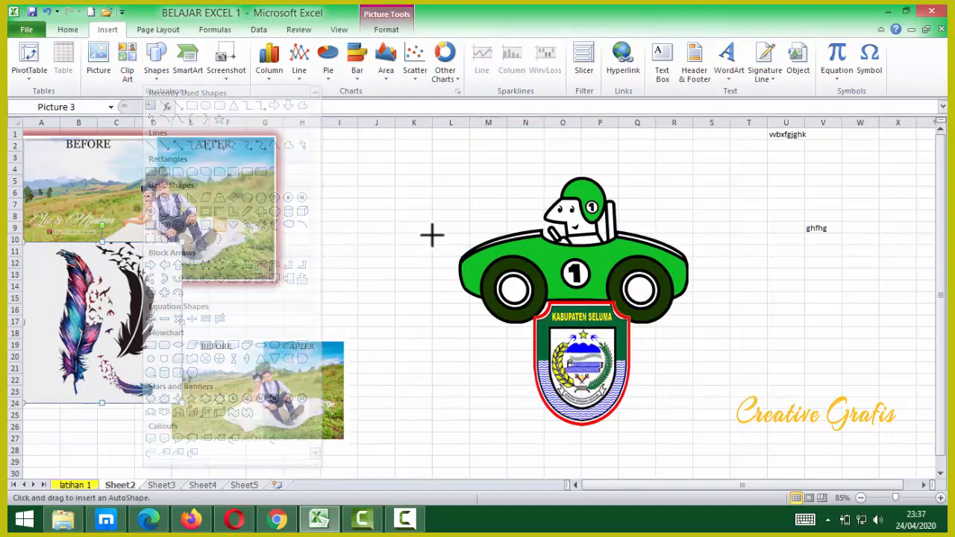
mouse_move(405, 195)
left_mouse_down()
mouse_move(459, 240)
mouse_move(490, 288)
mouse_move(476, 299)
left_mouse_up()
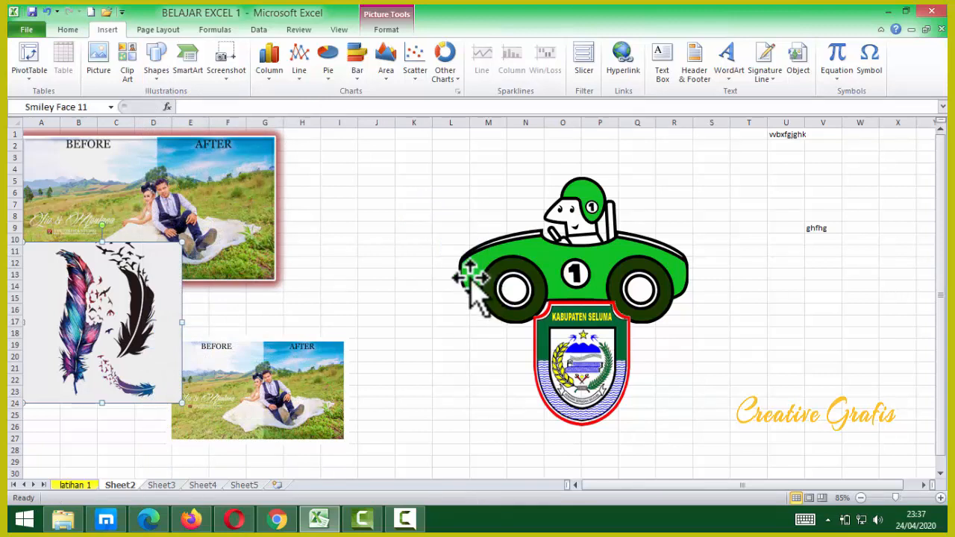
left_click_drag(434, 253, 380, 241)
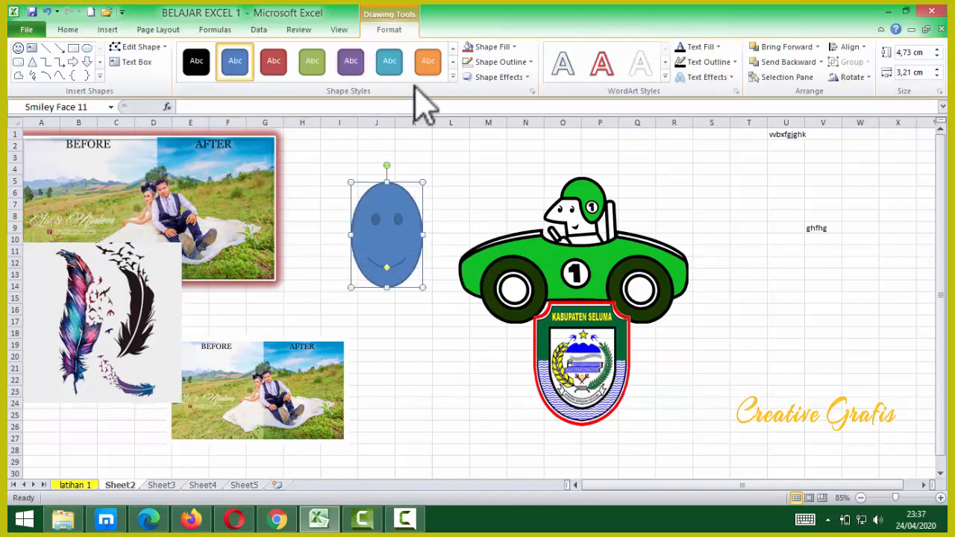
Fill the smiley face with the standard orange colour and widen it into a circle.
left_click(69, 31)
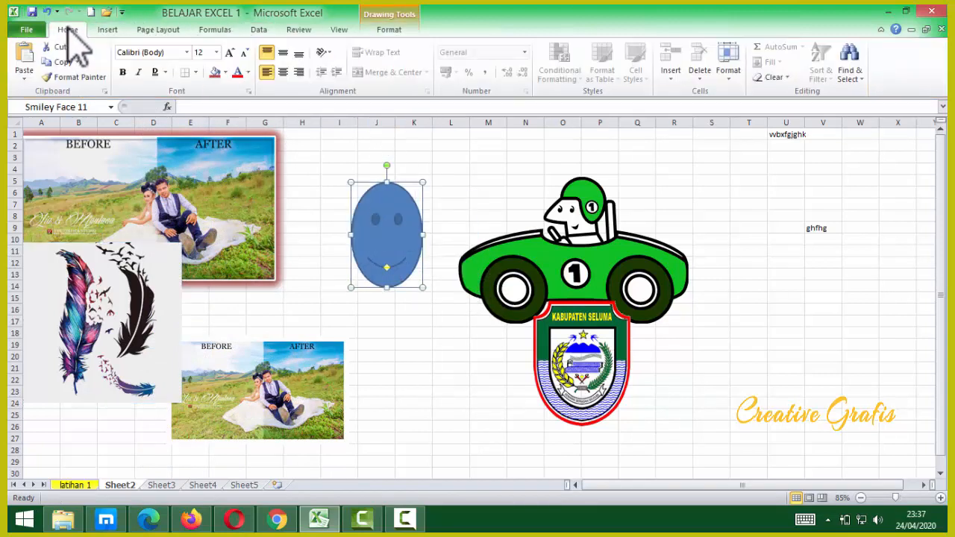
left_click(224, 73)
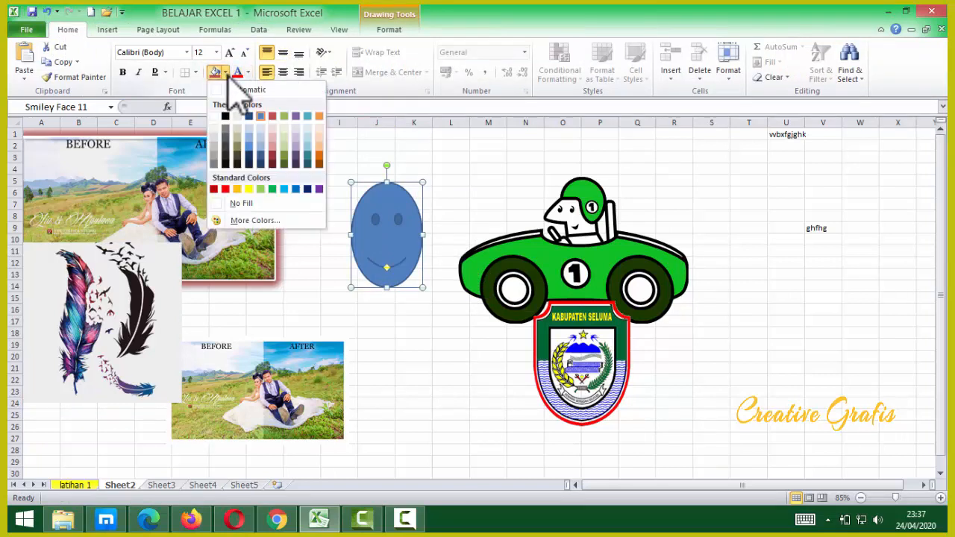
left_click(238, 191)
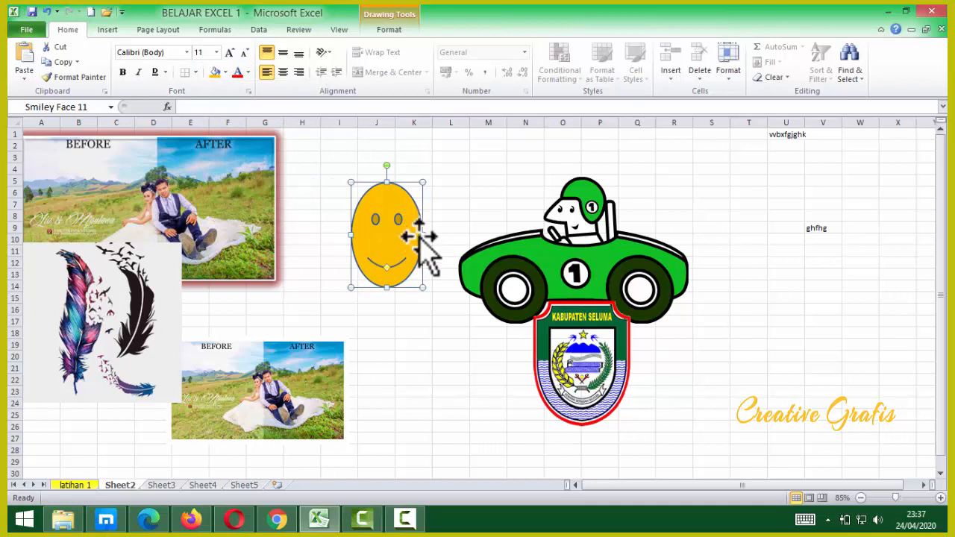
left_click_drag(423, 234, 391, 227)
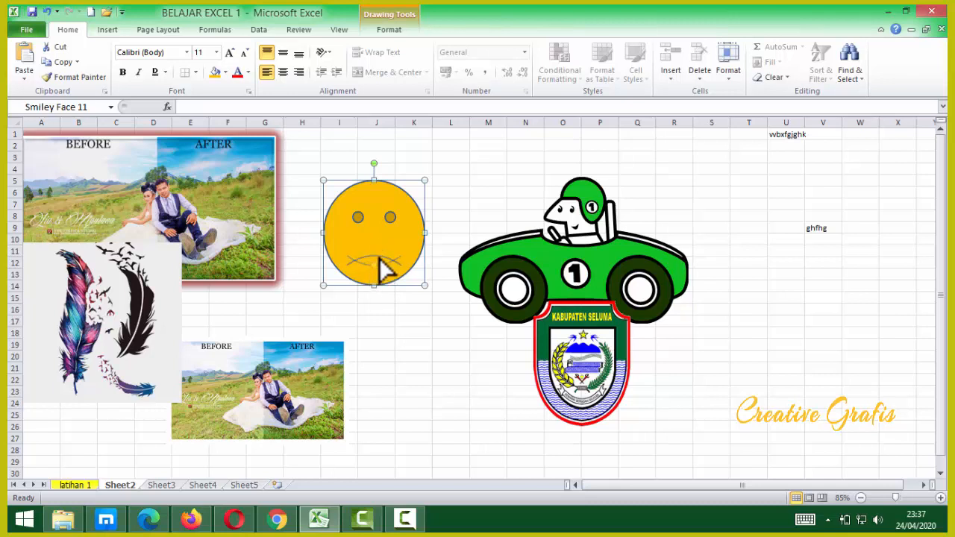
Bend the smiley face's mouth into a frown and rotate the shape about 45 degrees clockwise.
left_click_drag(379, 260, 381, 261)
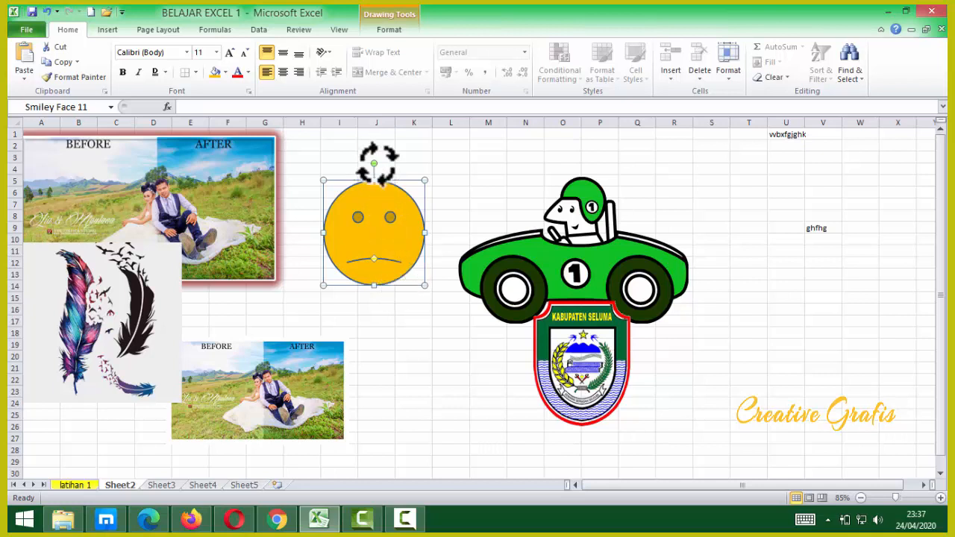
left_click_drag(374, 159, 414, 193)
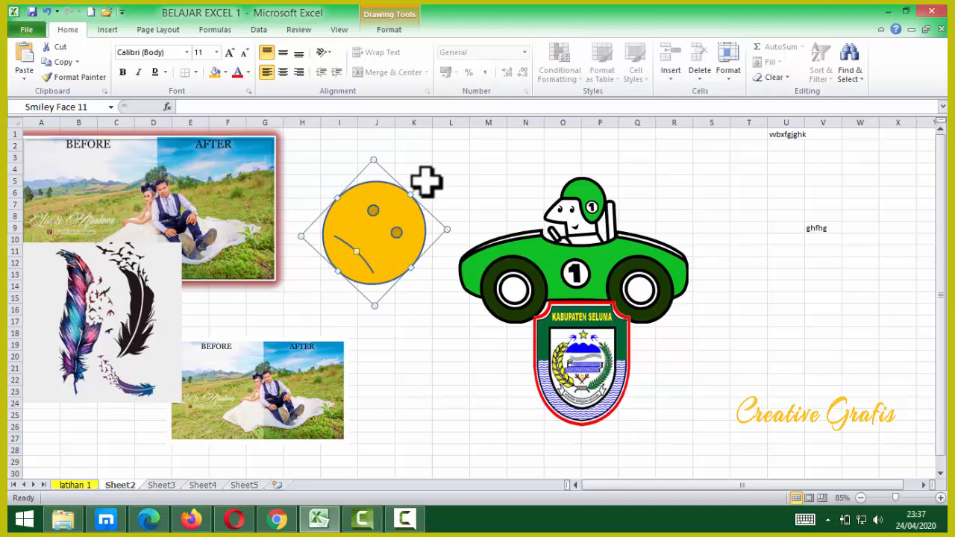
left_click(426, 181)
Rotate the race car about 37 degrees counterclockwise and the Kabupaten Seluma emblem about 40 degrees clockwise.
left_click(604, 261)
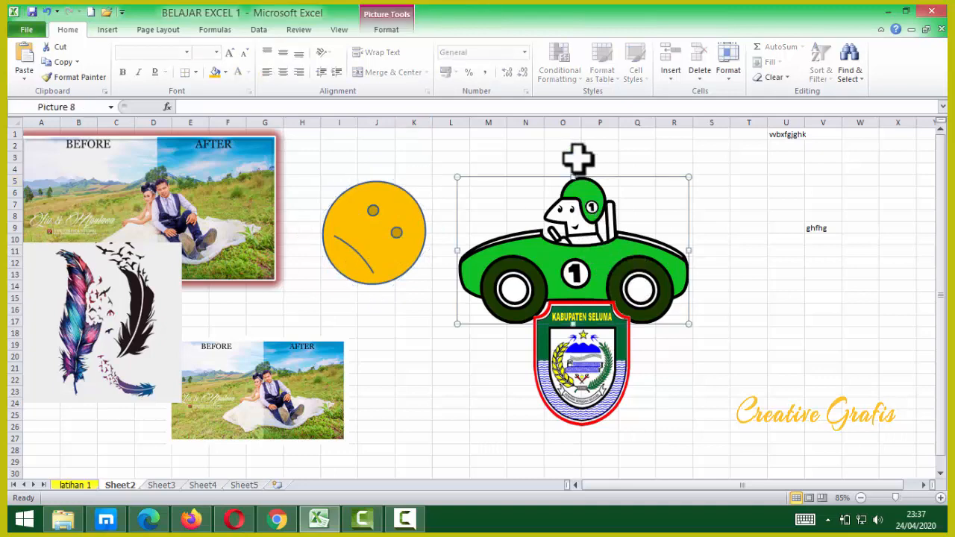
left_click_drag(571, 154, 517, 182)
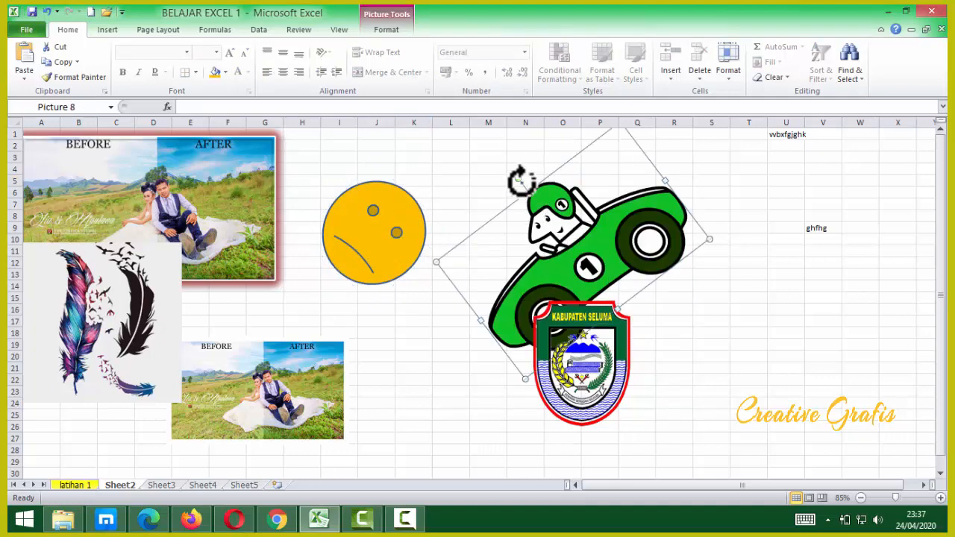
left_click(608, 366)
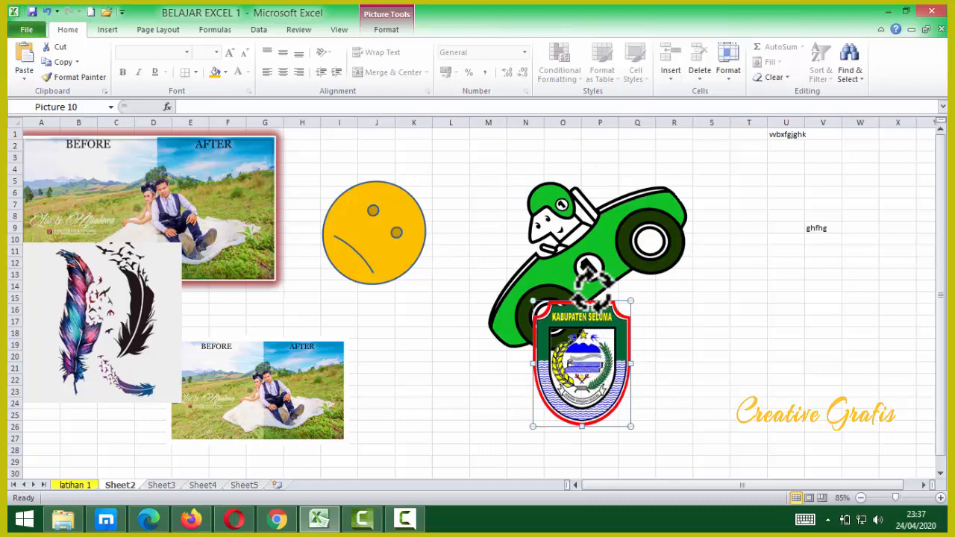
left_click_drag(582, 284, 630, 305)
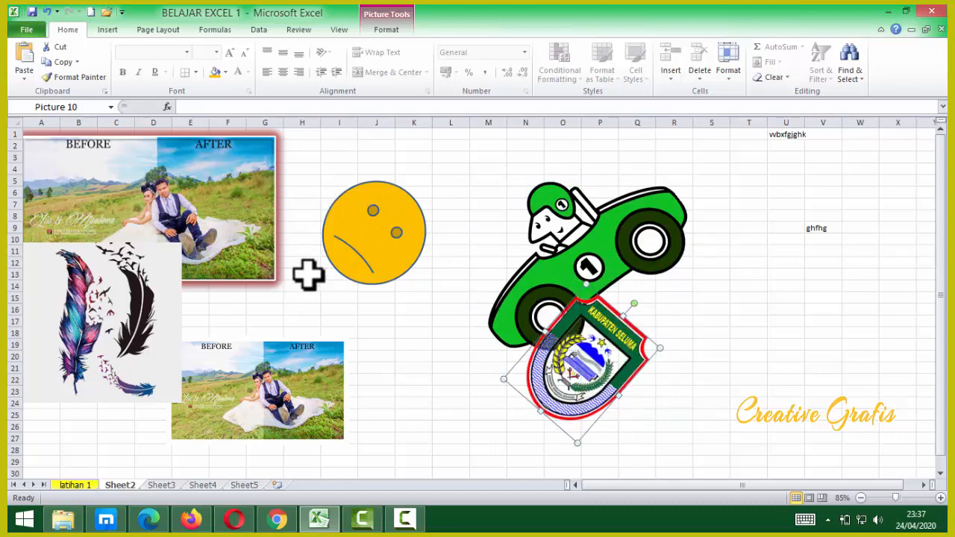
Insert a text box reading "belajar lagi" to the right of the race car and shorten it to about rows 6 to 8.
left_click(108, 29)
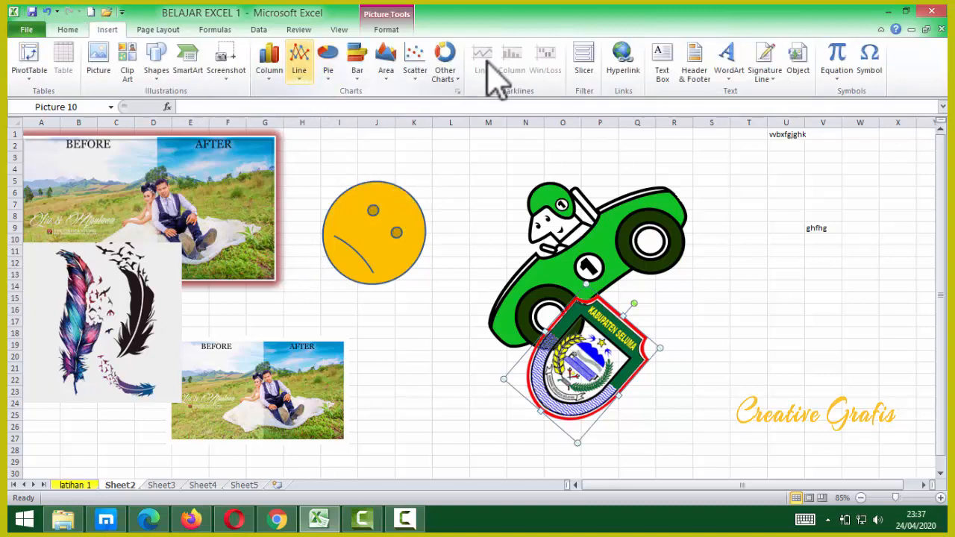
left_click(670, 74)
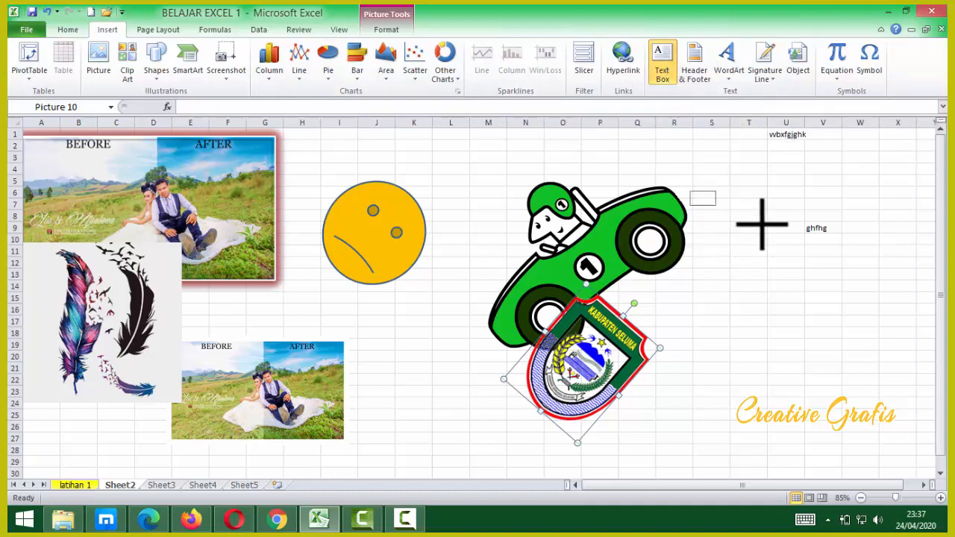
left_click_drag(761, 223, 818, 346)
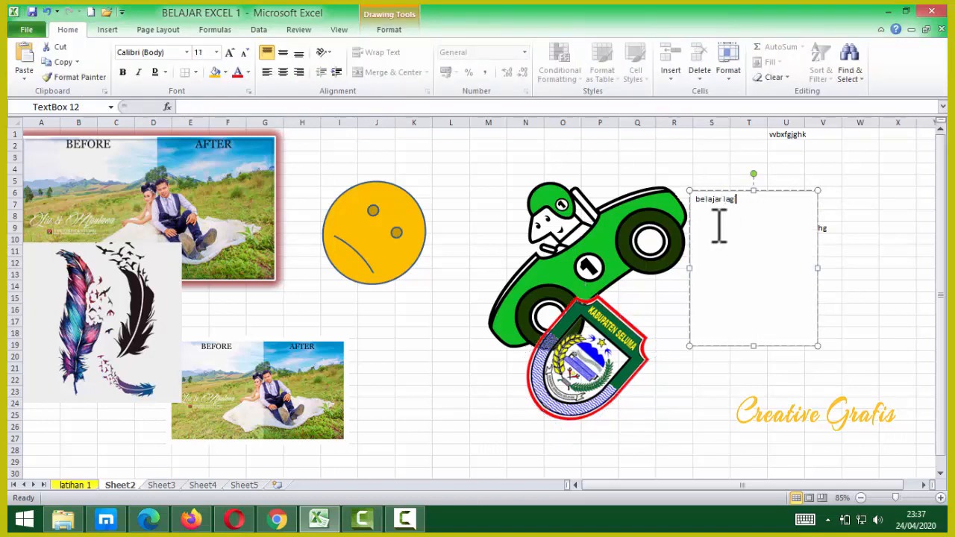
left_click_drag(754, 345, 754, 220)
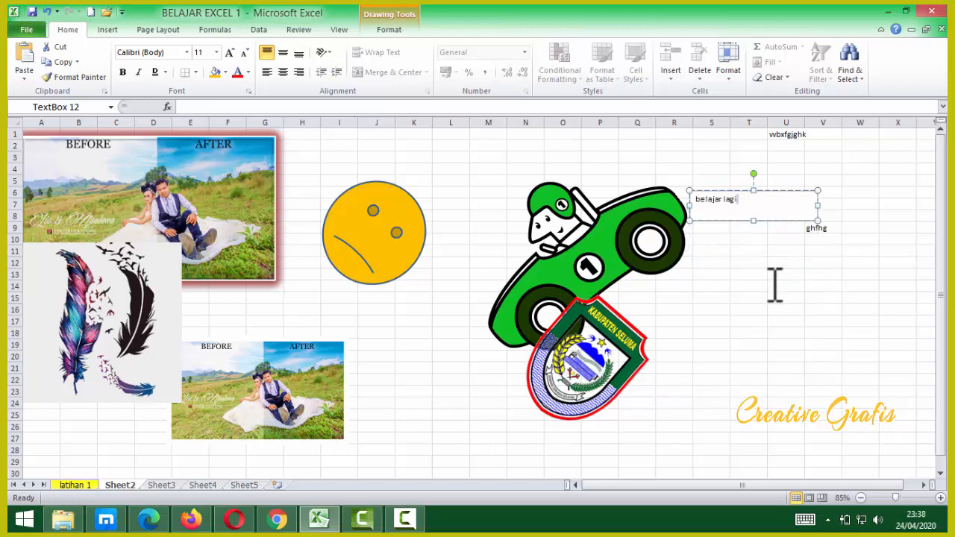
Rotate the smiley face back upright and add the text "smileeee" inside it.
left_click(358, 254)
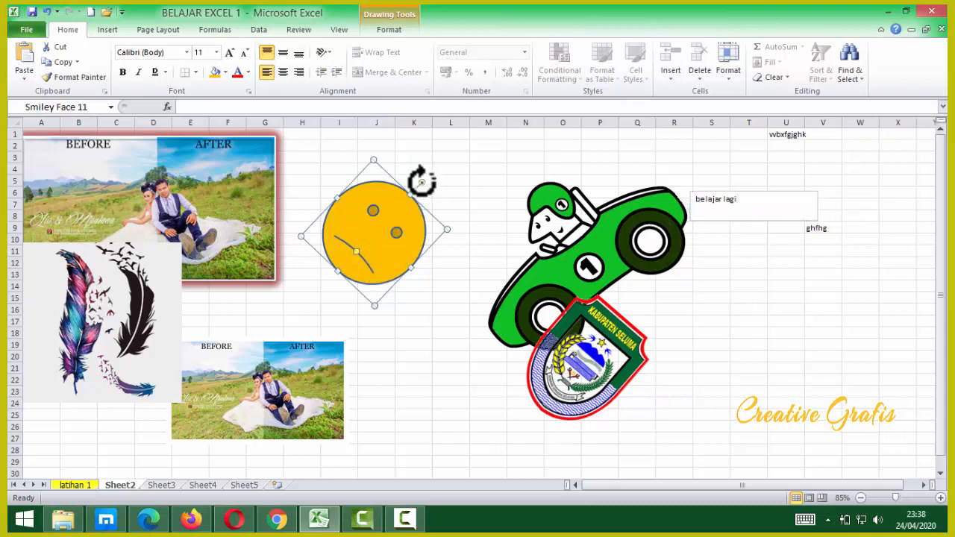
left_click_drag(421, 181, 381, 169)
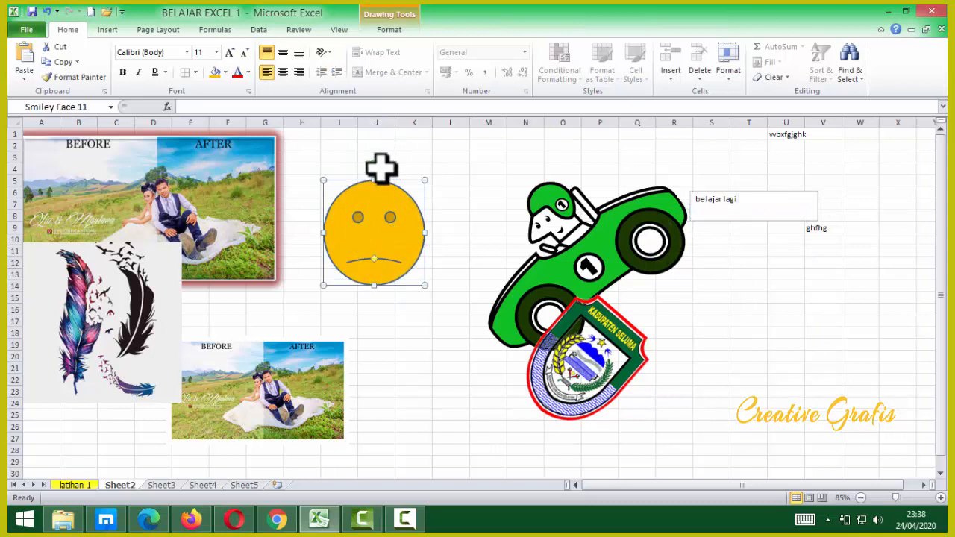
right_click(388, 227)
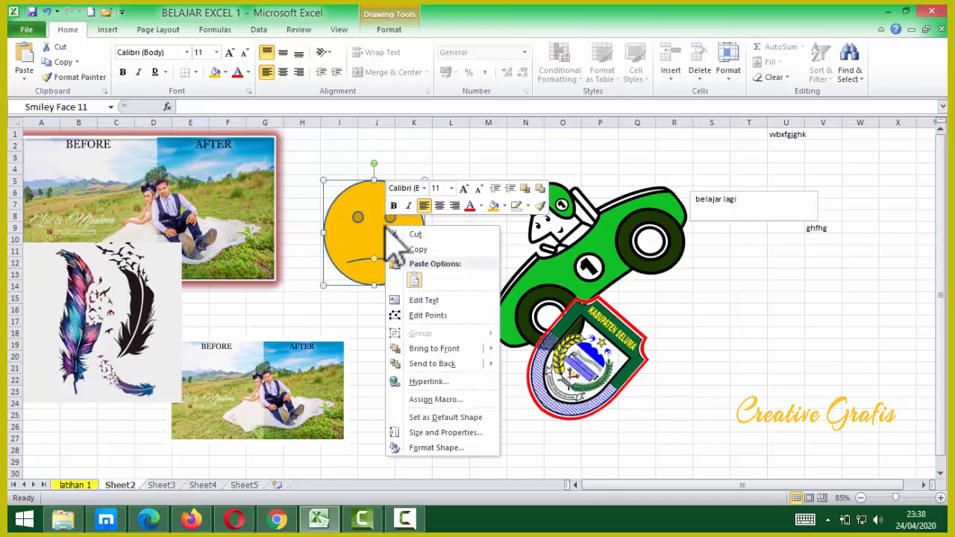
left_click(424, 300)
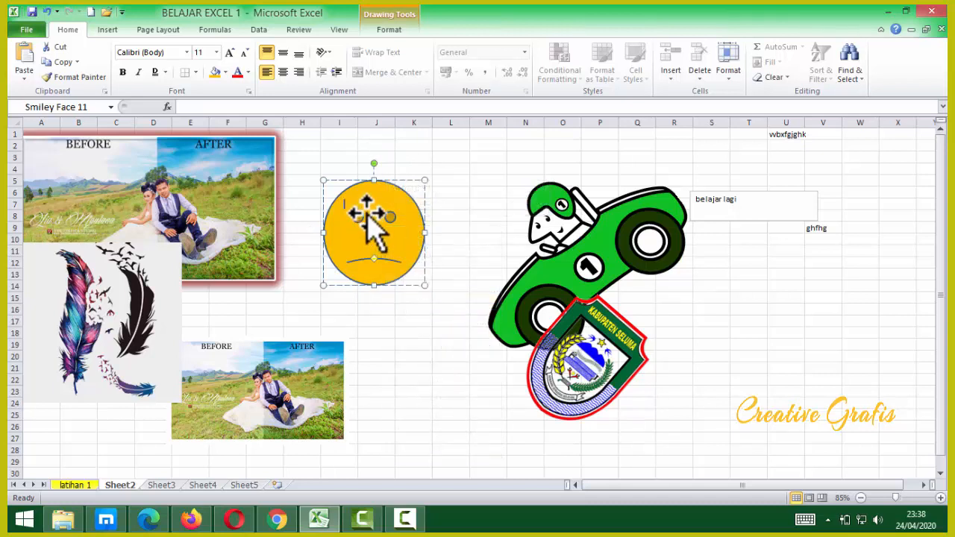
left_click(376, 298)
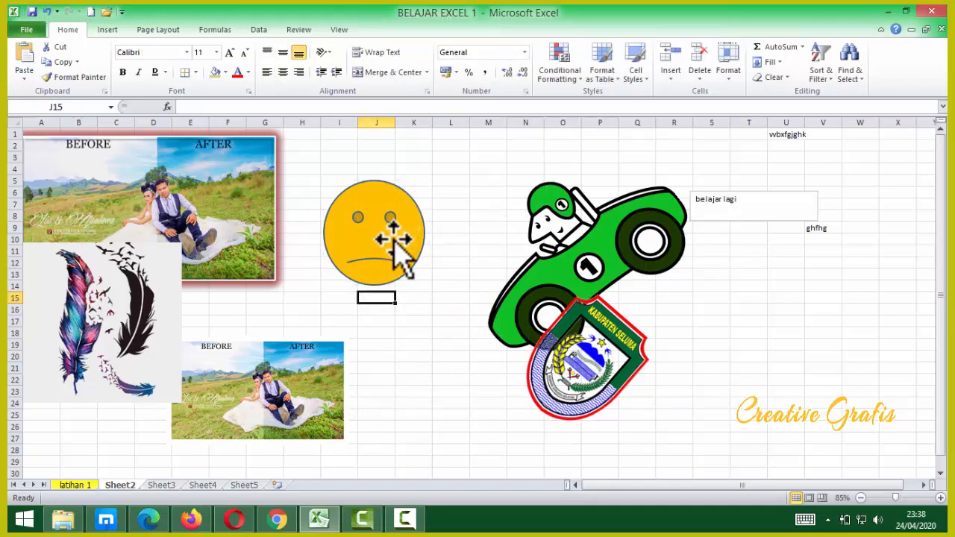
left_click(394, 238)
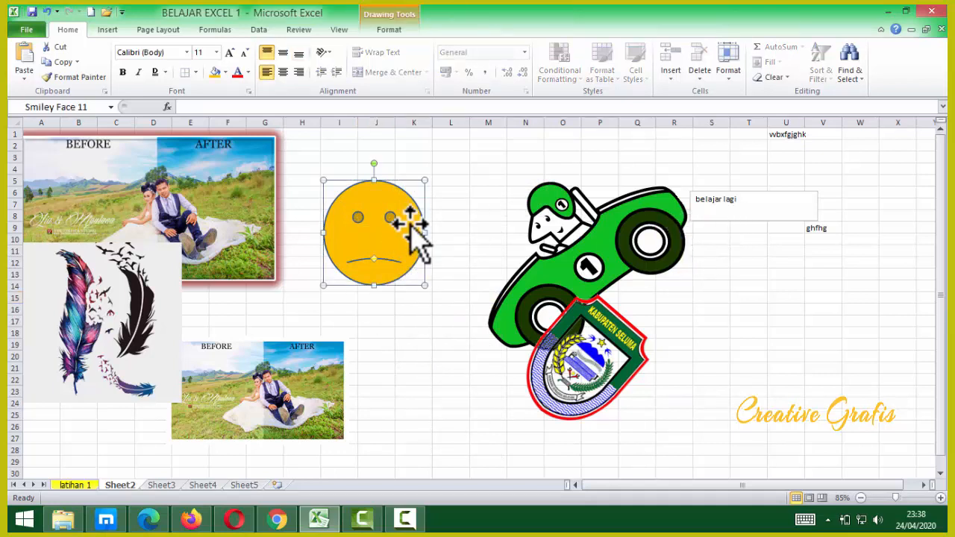
right_click(374, 191)
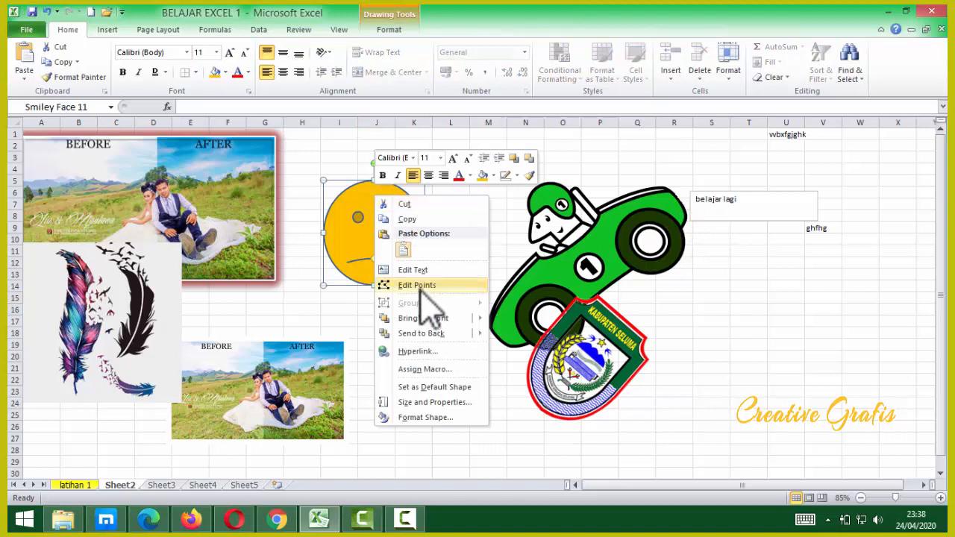
left_click(417, 270)
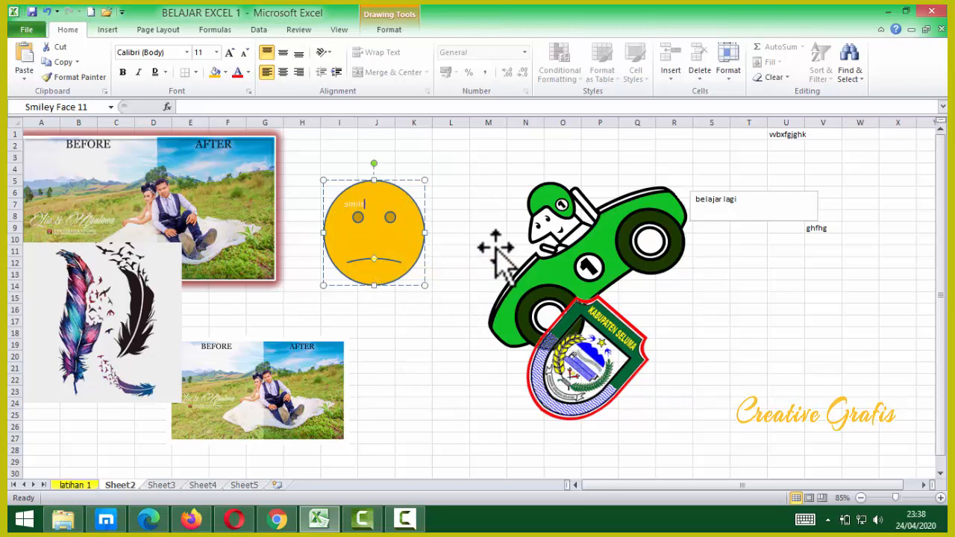
type("smile")
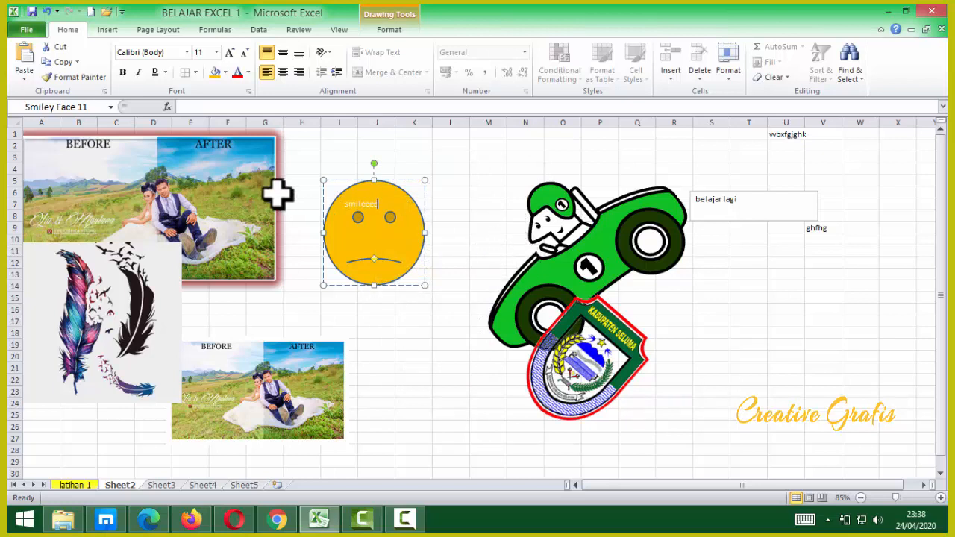
type("eee")
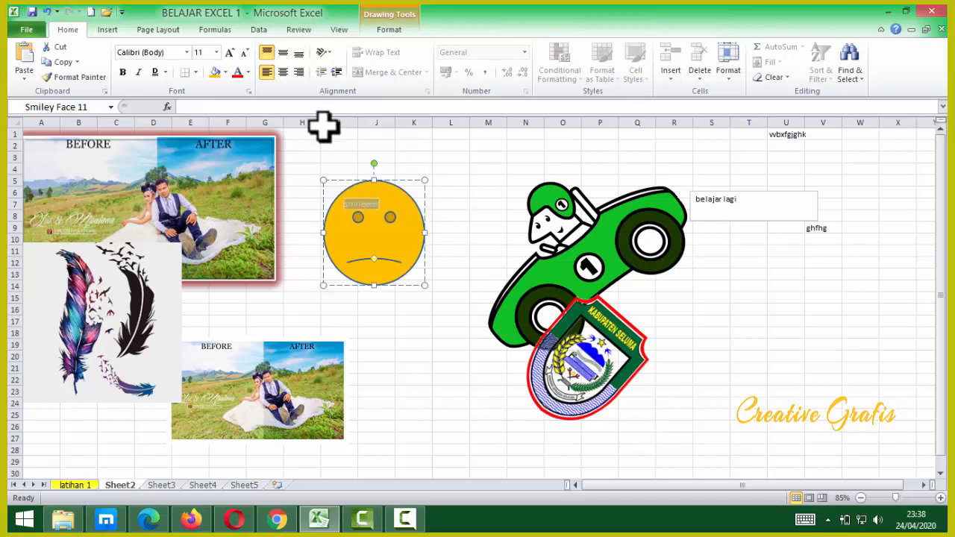
Make the smiley face's text bold, centred and size 20, and shift it down to just above the mouth.
left_click(122, 71)
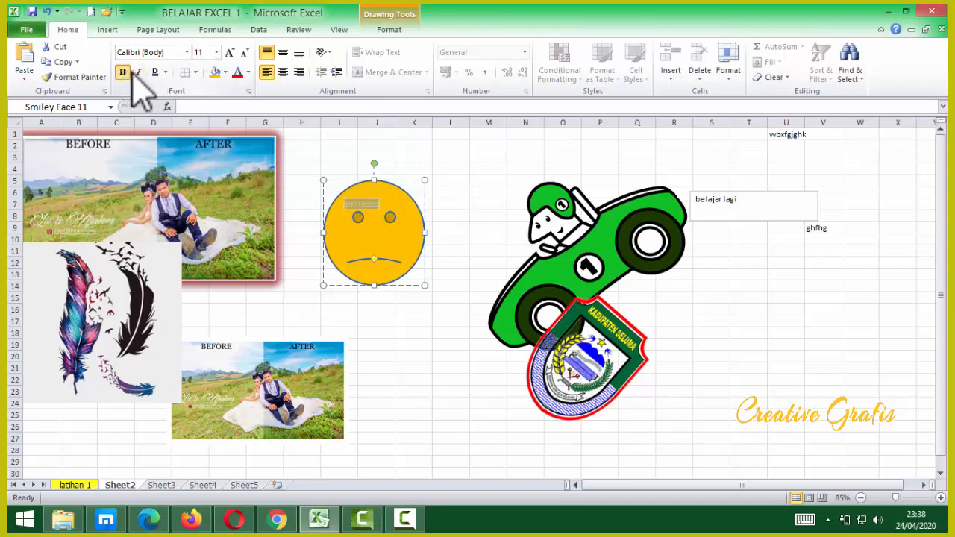
left_click(283, 72)
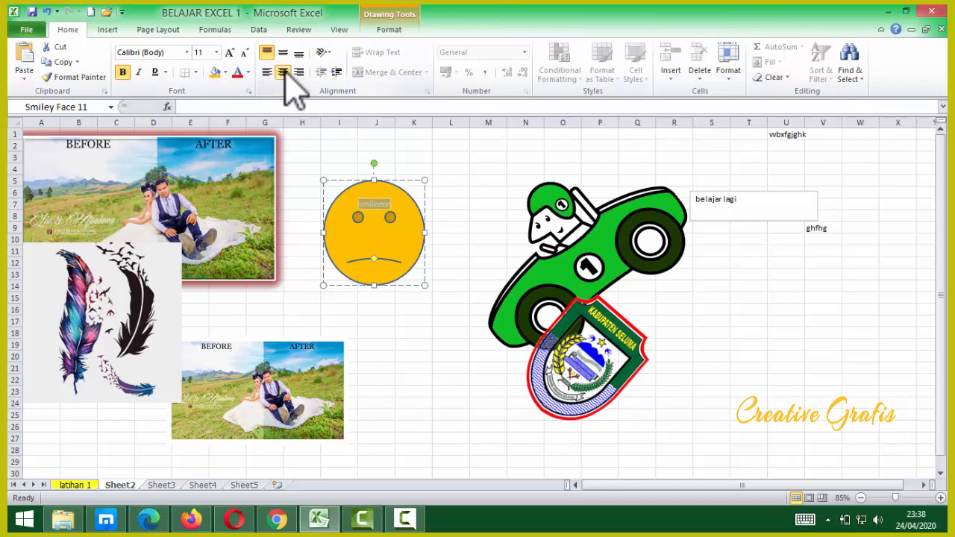
left_click(216, 52)
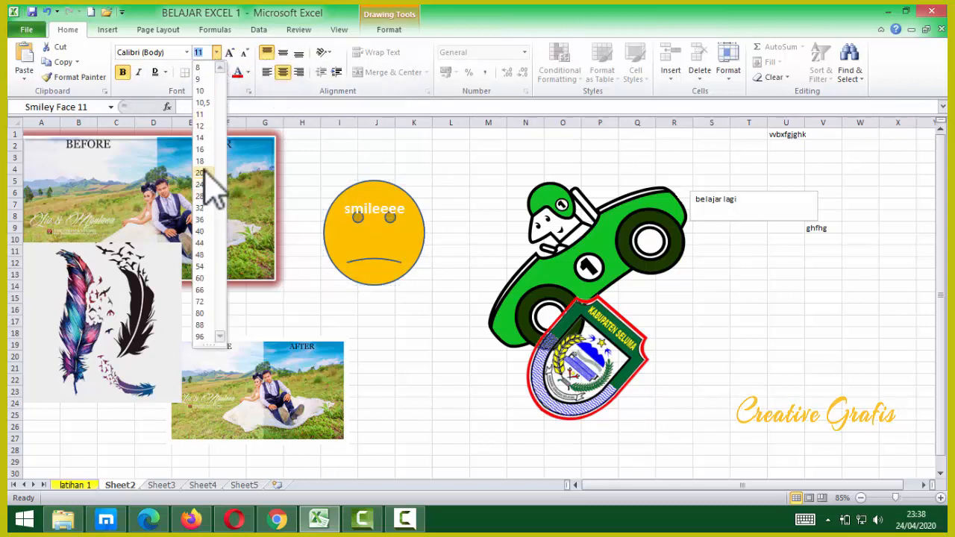
left_click(207, 174)
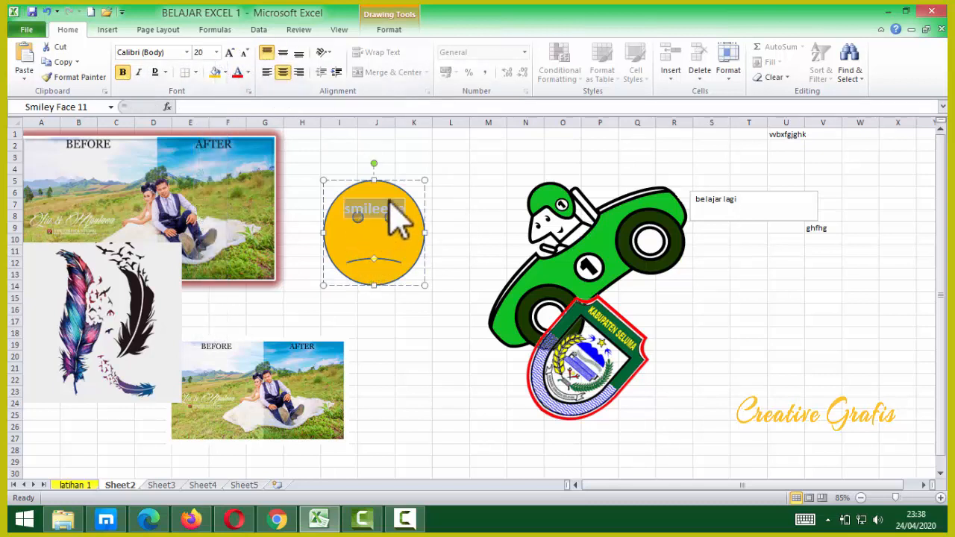
key("Left")
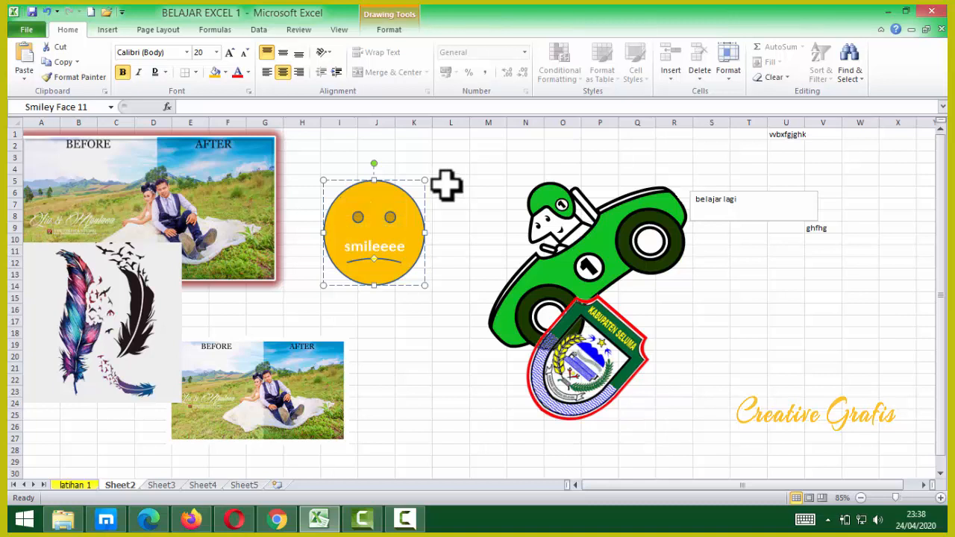
left_click(414, 356)
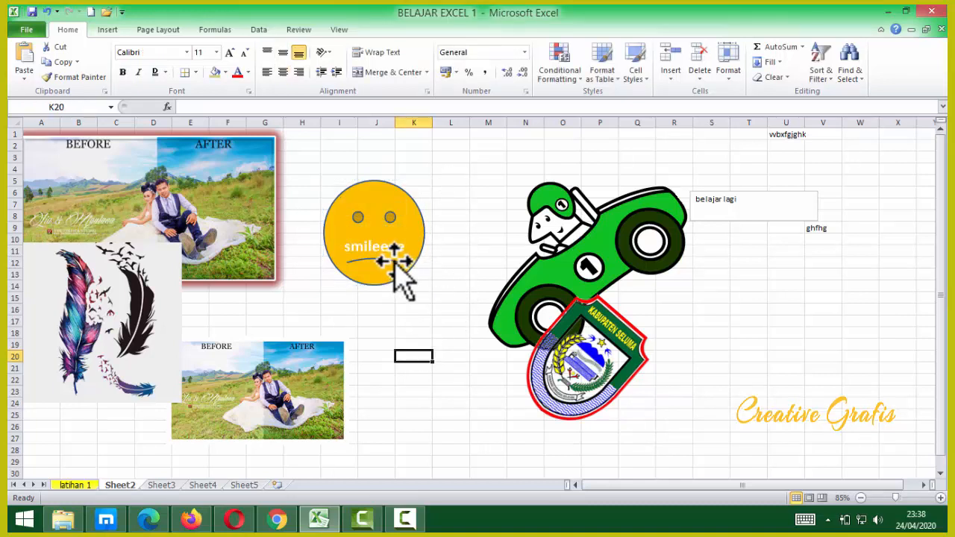
Move the race car slightly towards the smiley face and rotate it back to nearly level.
left_click(595, 261)
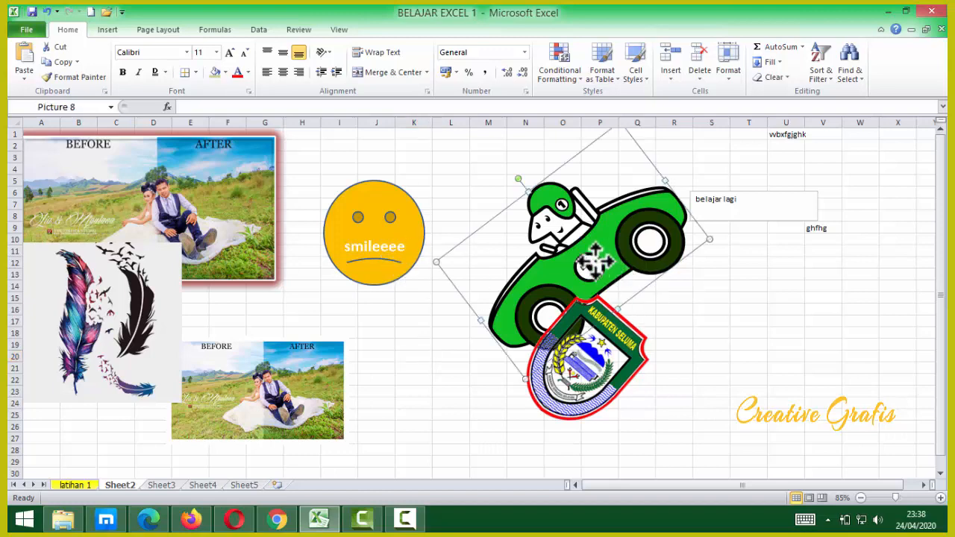
left_click_drag(595, 261, 547, 265)
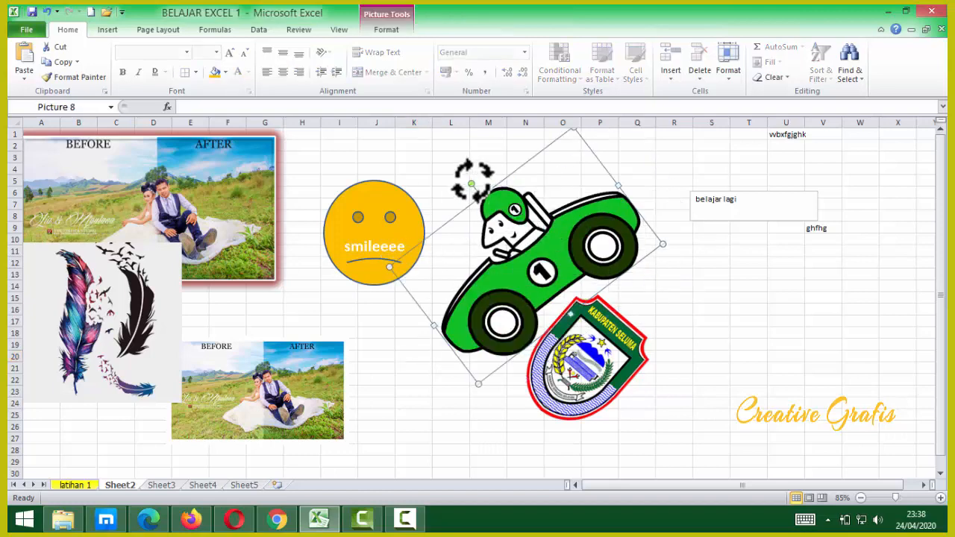
left_click_drag(471, 183, 534, 166)
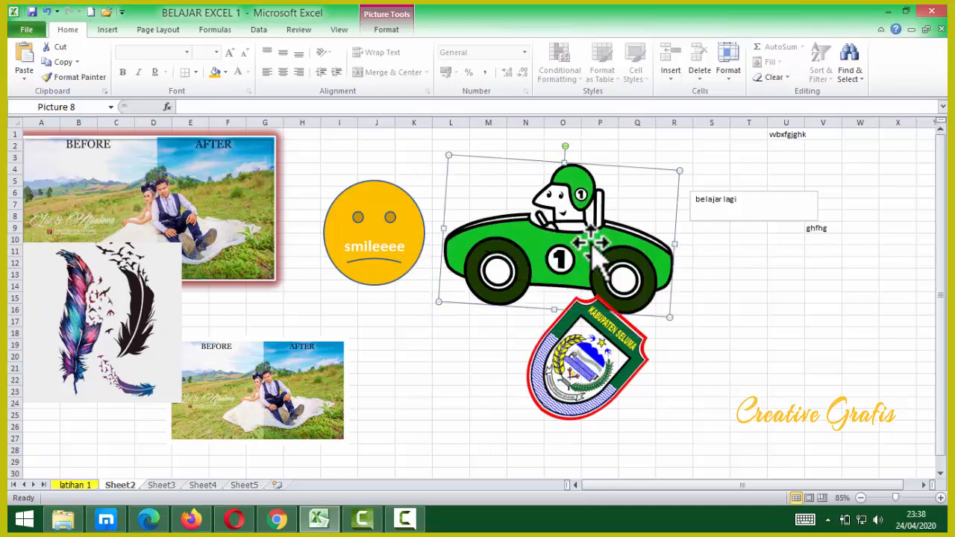
Reduce the "belajar lagi" text box to one line high and move it onto the race car's body above the number 1.
left_click(758, 207)
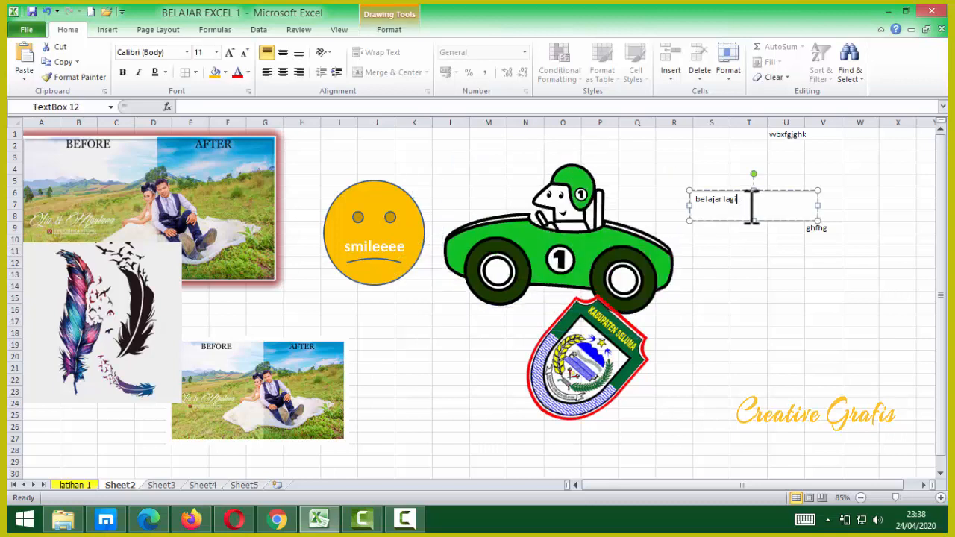
left_click_drag(753, 219, 586, 222)
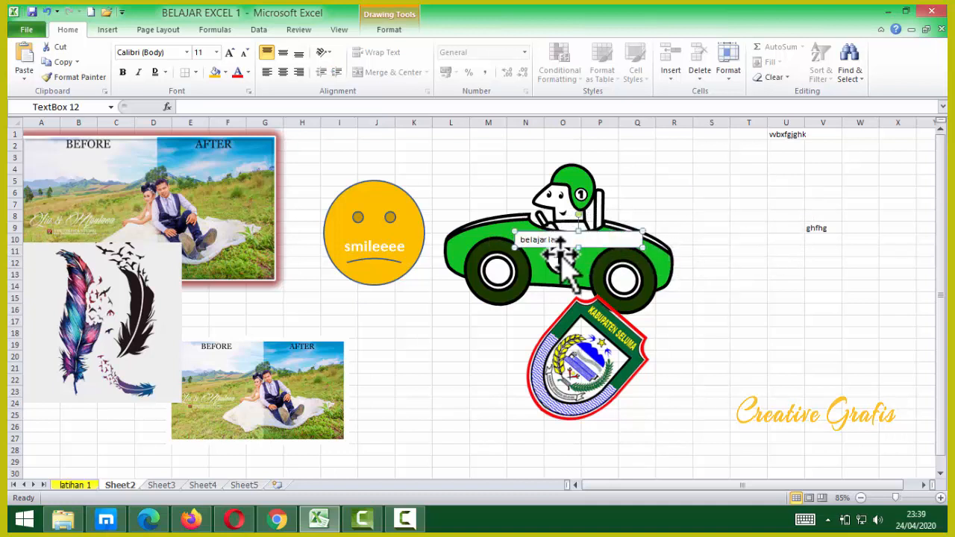
Replace the text in the box on the race car with "Belajar Nyetir" and narrow the box to fit it.
scroll(561, 258, "up", 2, "ctrl")
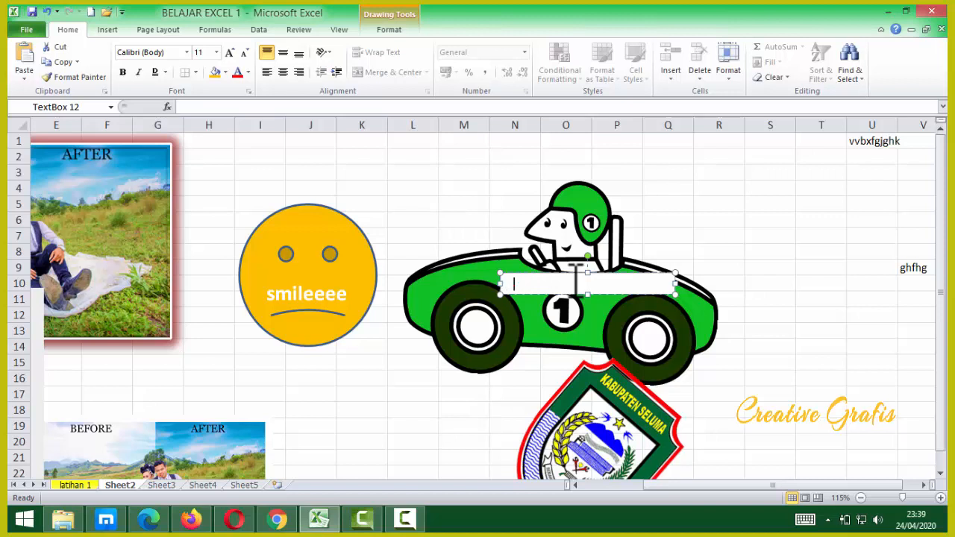
left_click(720, 231)
left_click(671, 277)
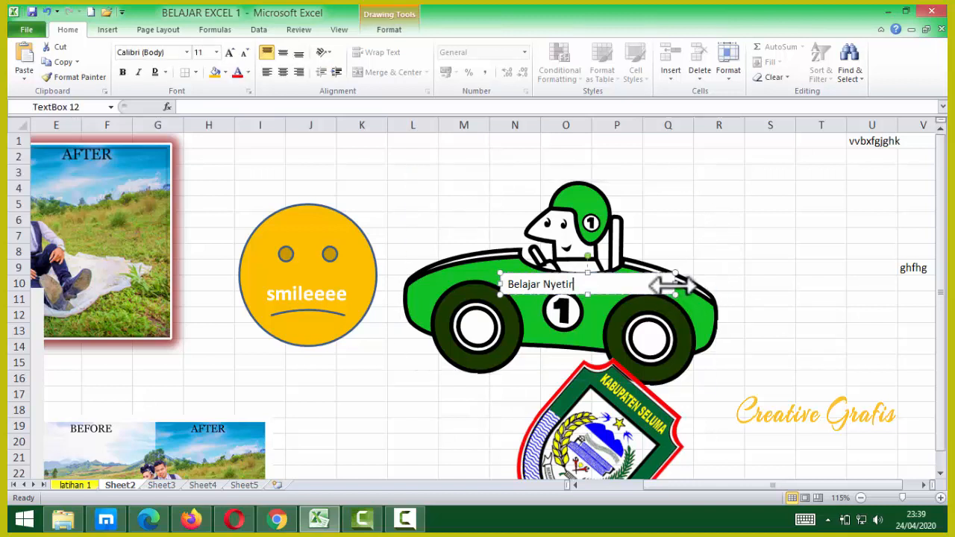
left_click_drag(675, 284, 606, 284)
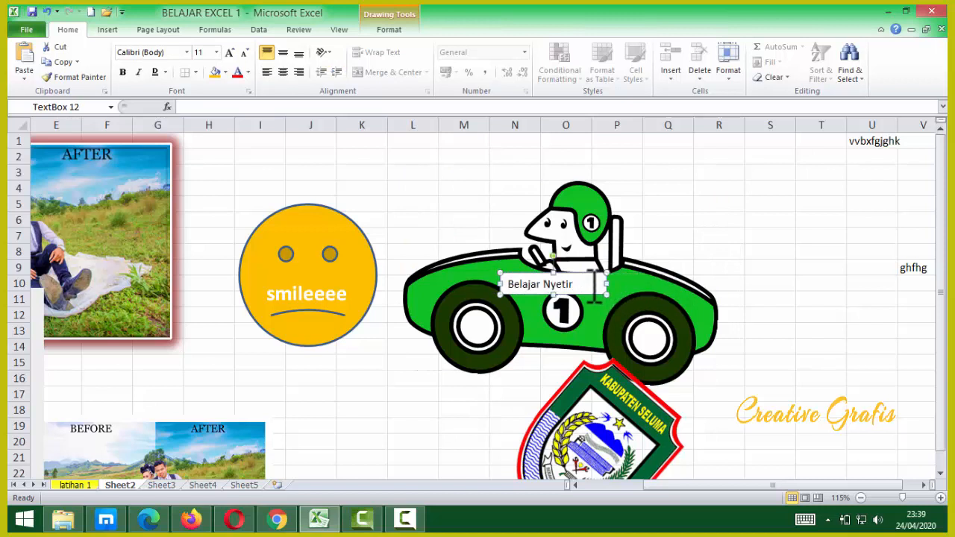
left_click(569, 314)
left_click(591, 291)
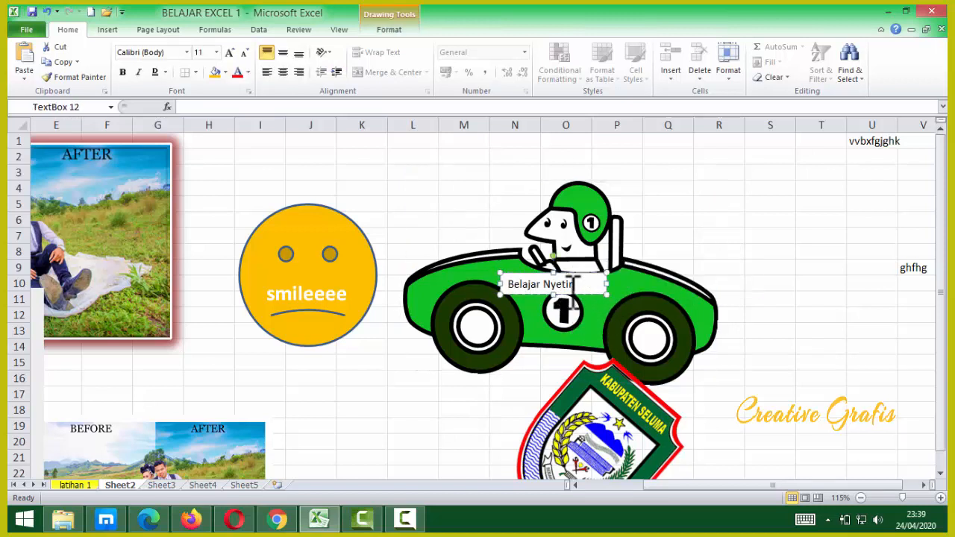
Remove the fill from the "Belajar Nyetir" text box on the race car.
left_click(607, 320)
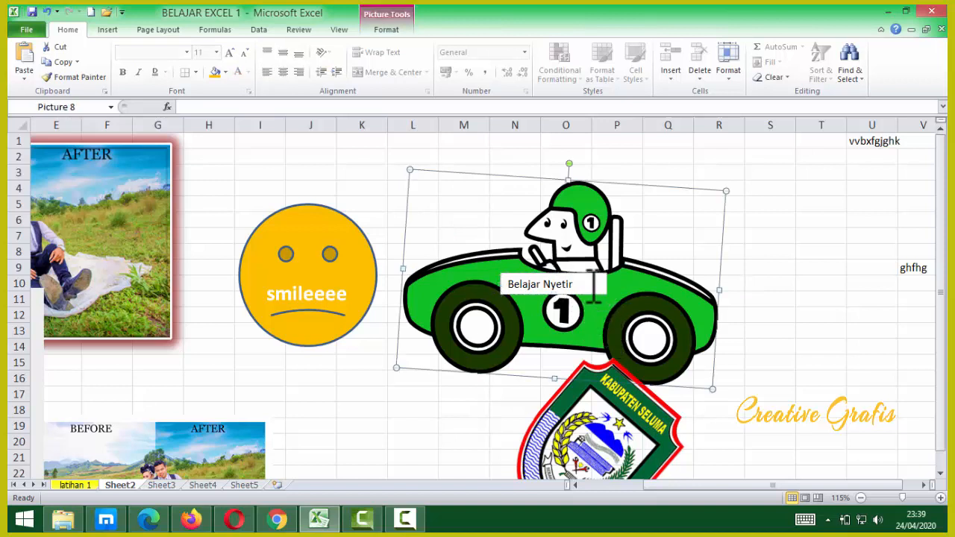
left_click(599, 291)
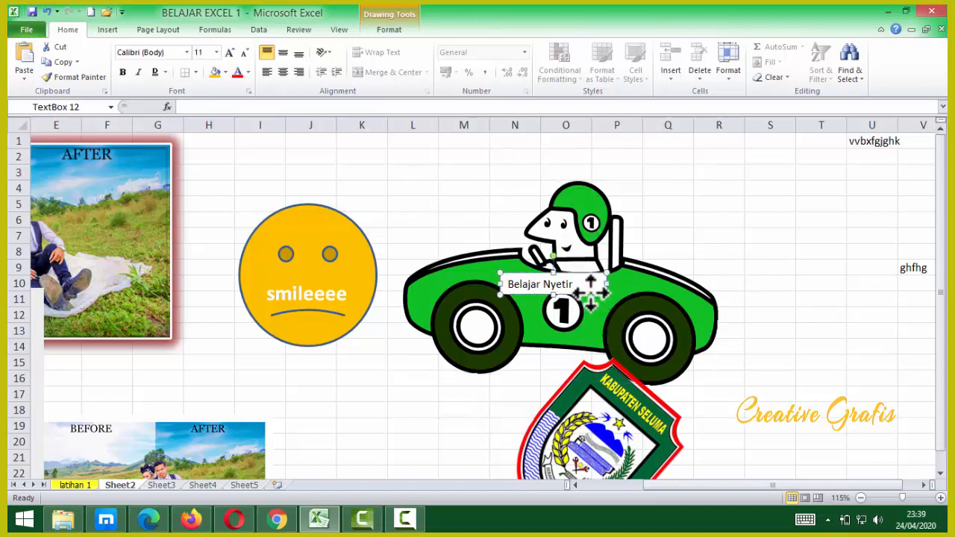
left_click(393, 31)
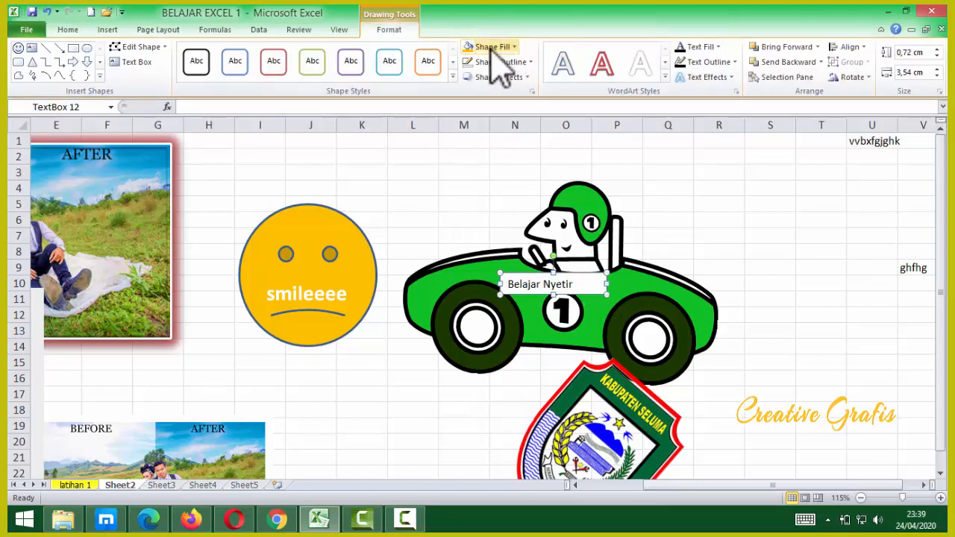
left_click(516, 51)
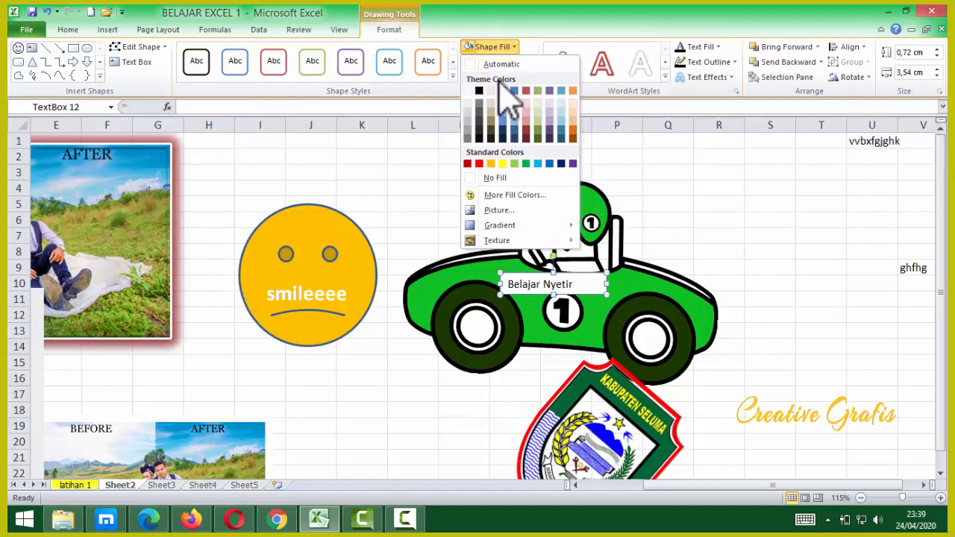
left_click(496, 178)
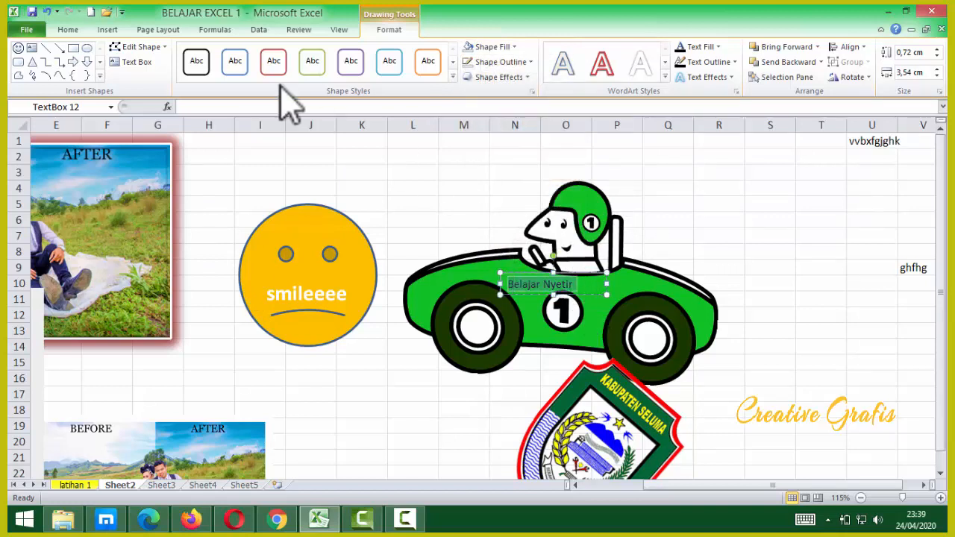
Colour the "Belajar Nyetir" text red.
left_click(71, 29)
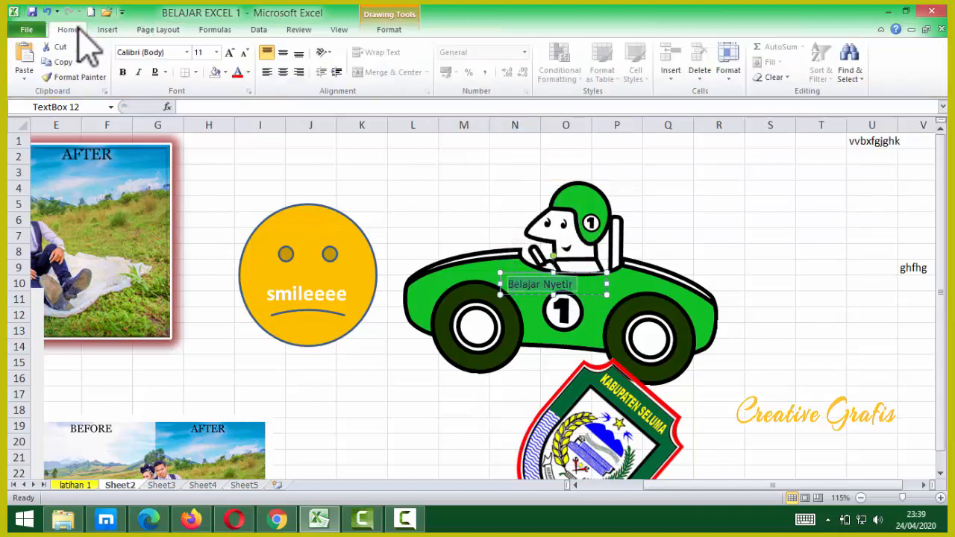
left_click(248, 73)
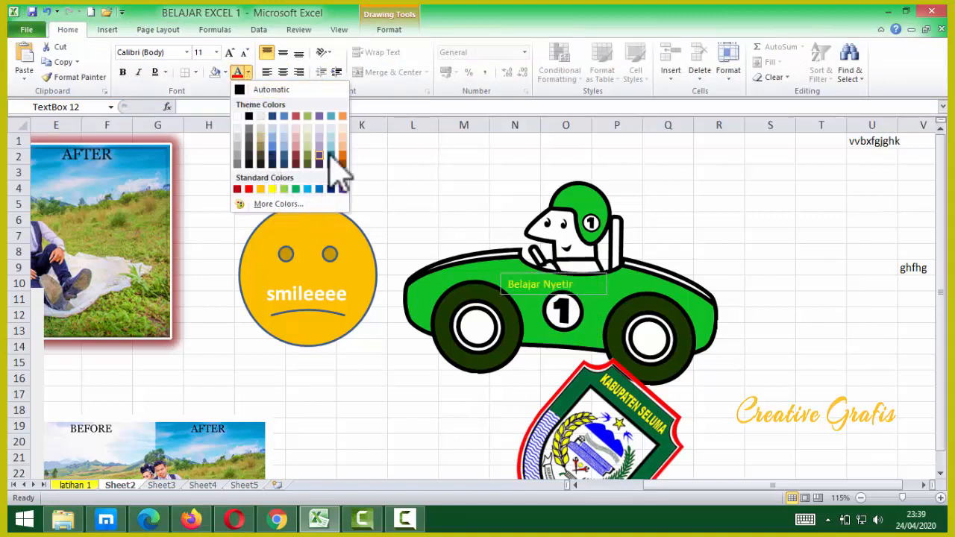
left_click(248, 189)
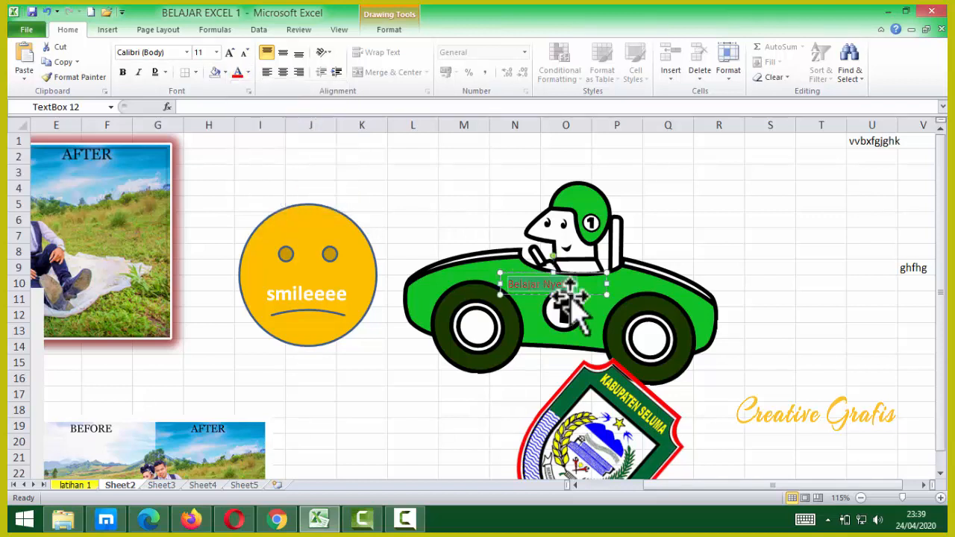
Shift the race car slightly away from the smiley face and move the "Belajar Nyetir" text box onto its bonnet, tilted to follow the slope.
left_click(571, 272)
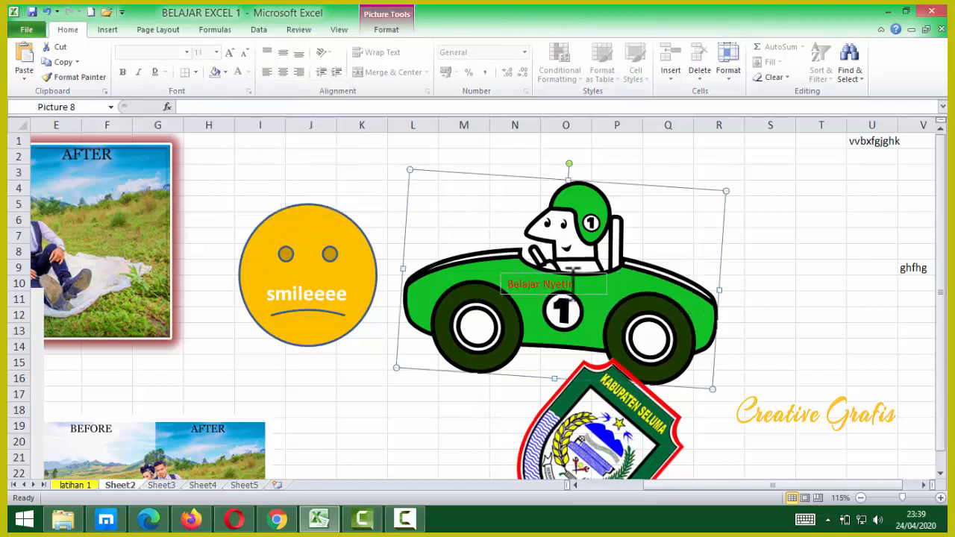
left_click_drag(515, 282, 534, 296)
left_click(536, 293)
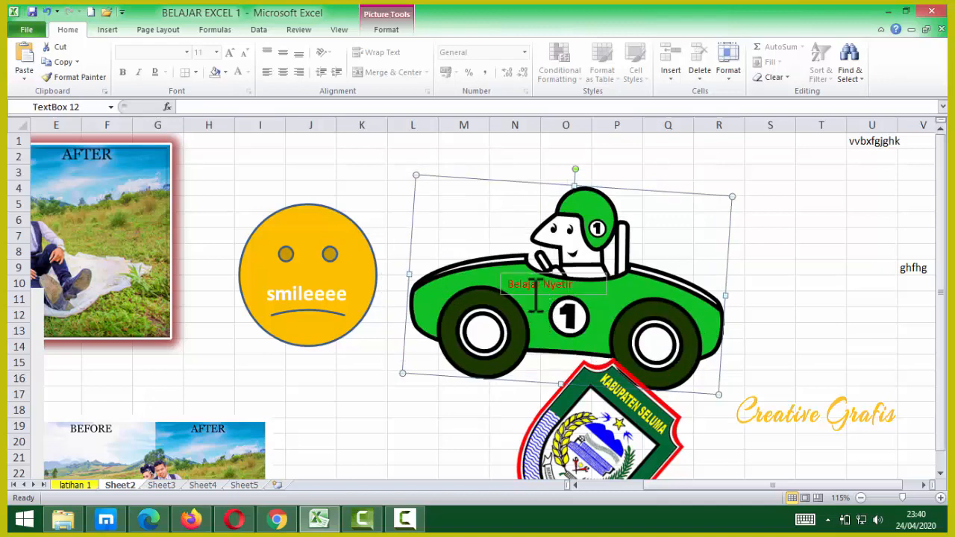
left_click(528, 295)
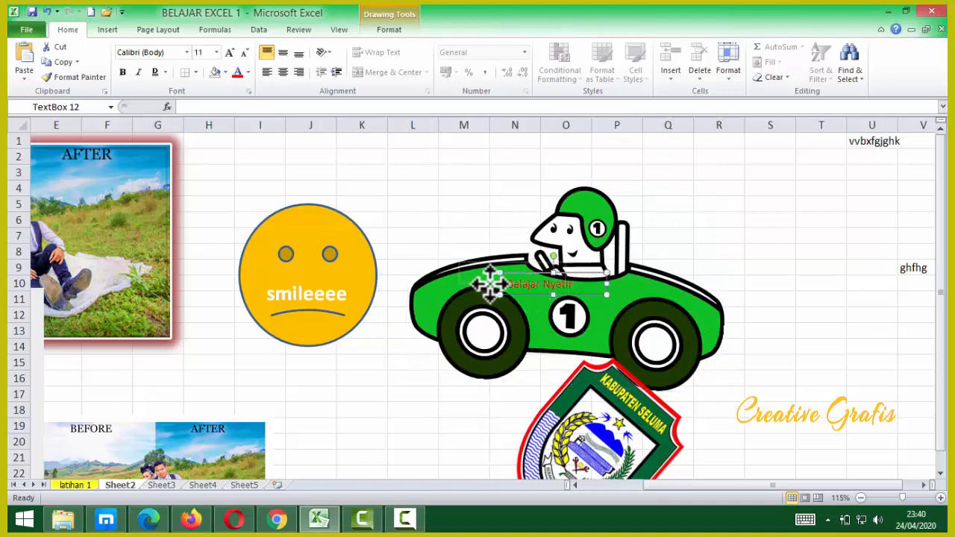
left_click_drag(477, 278, 424, 261)
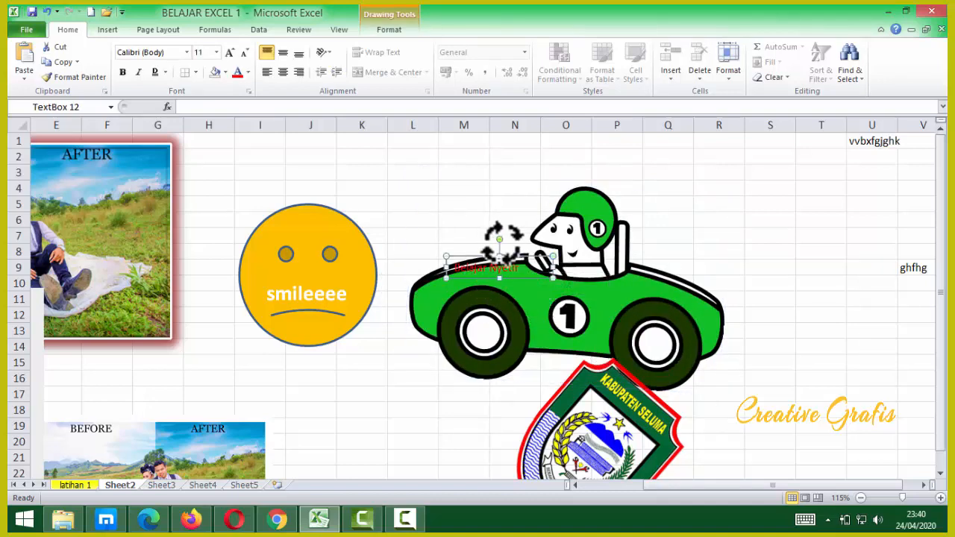
left_click_drag(498, 239, 496, 261)
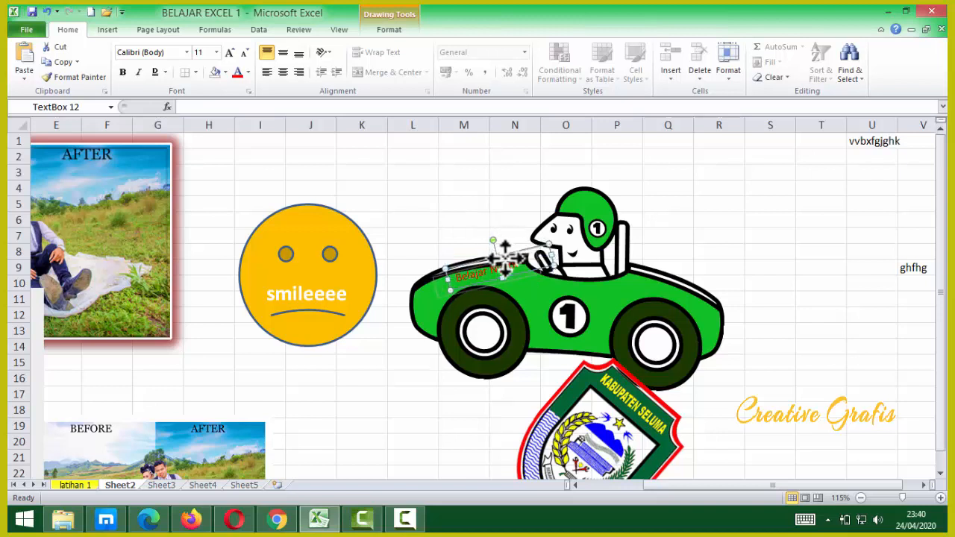
Insert a blank line above the smiley face's "smileeee" text and remove it again.
left_click(270, 293)
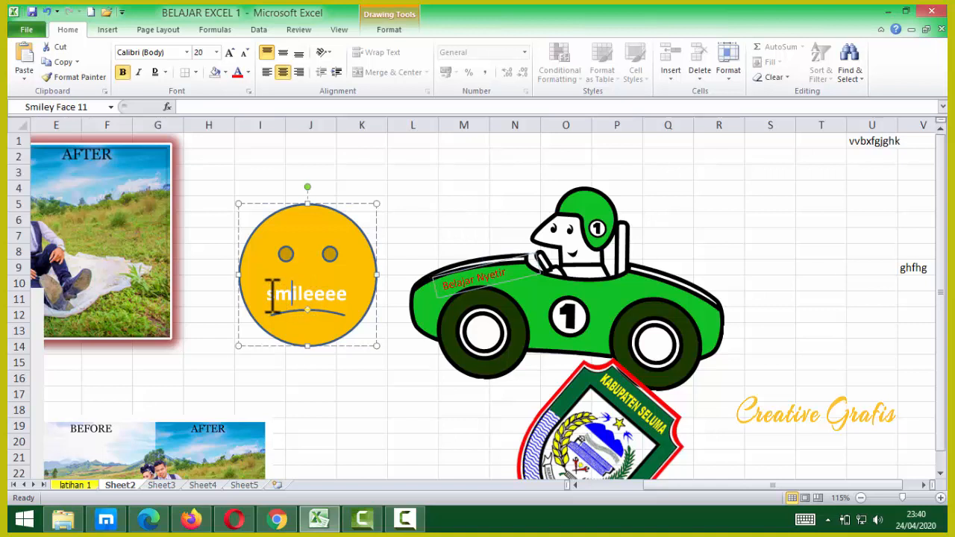
left_click_drag(270, 293, 336, 321)
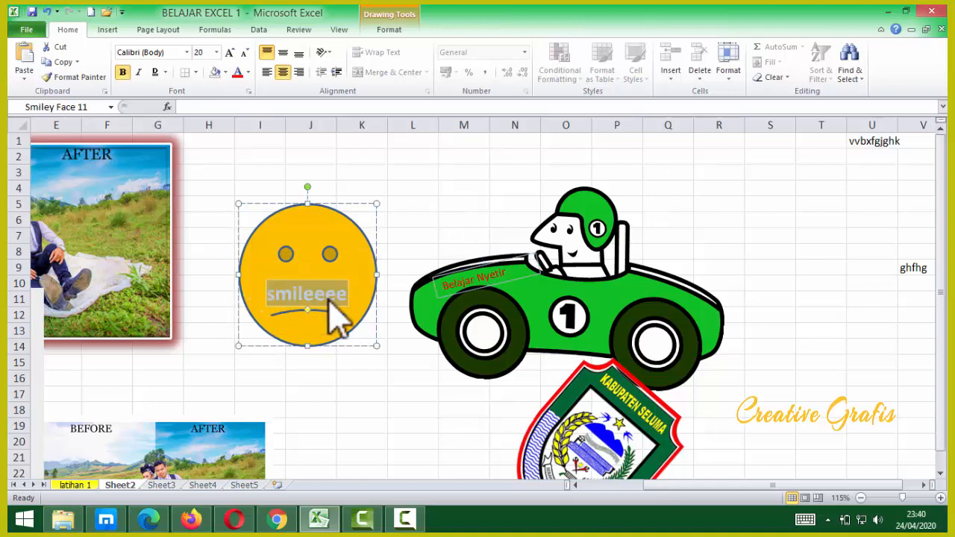
key("Left")
key("Return")
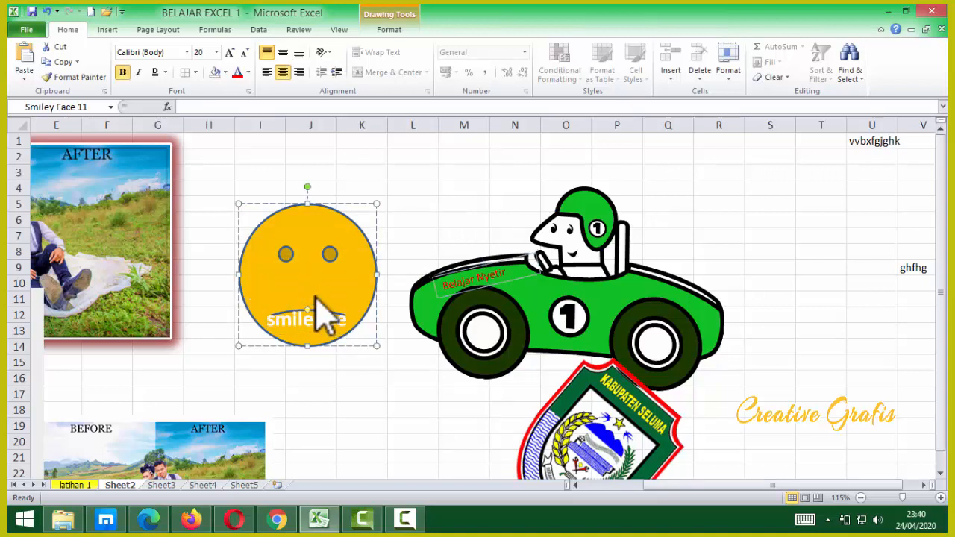
key("Delete")
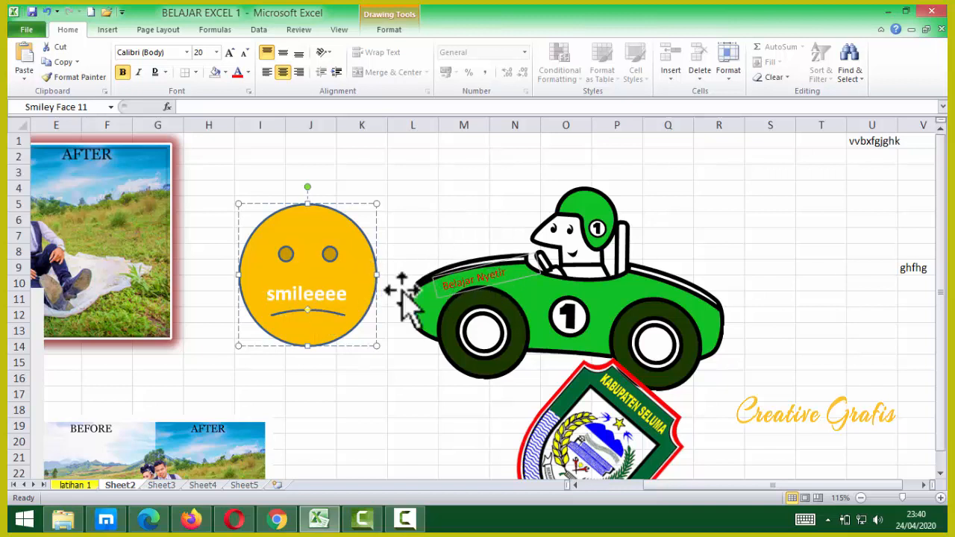
Make the "Belajar Nyetir" text on the bonnet white and bold.
left_click(516, 278)
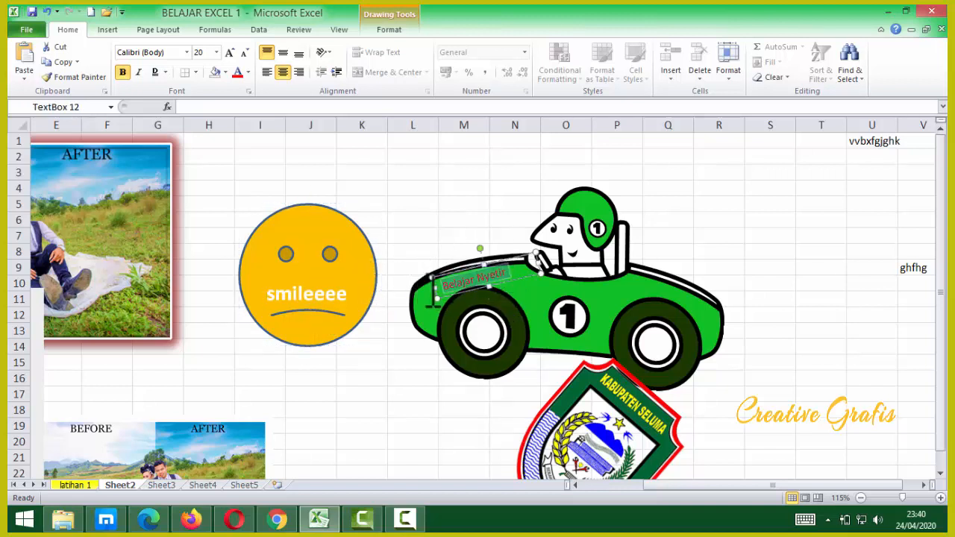
left_click(247, 73)
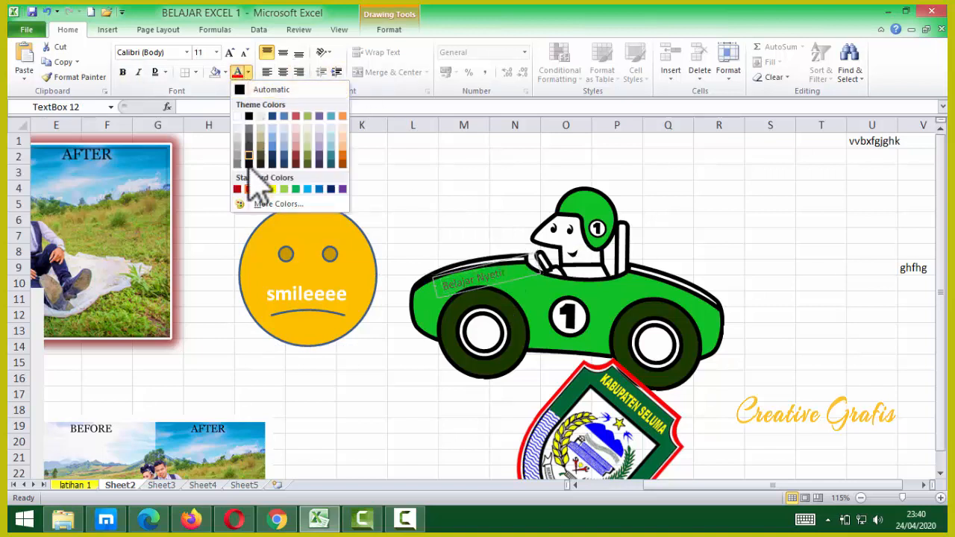
left_click(241, 119)
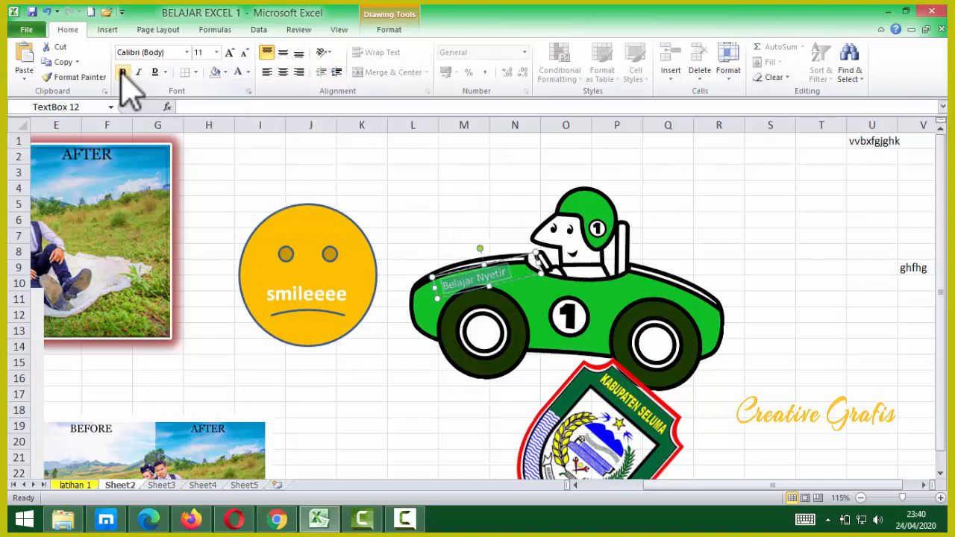
left_click(428, 210)
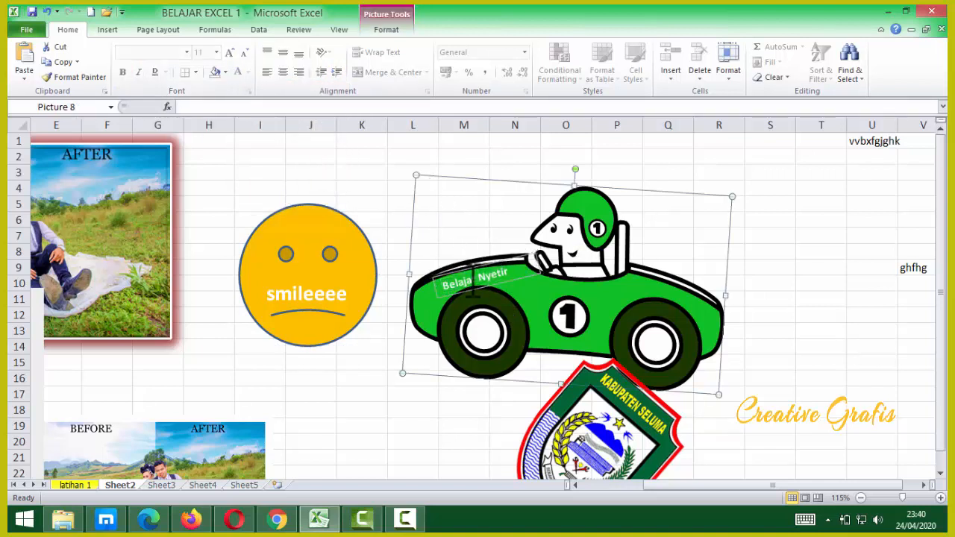
Nudge the race car picture slightly down beneath the "Belajar Nyetir" text box.
left_click(520, 287)
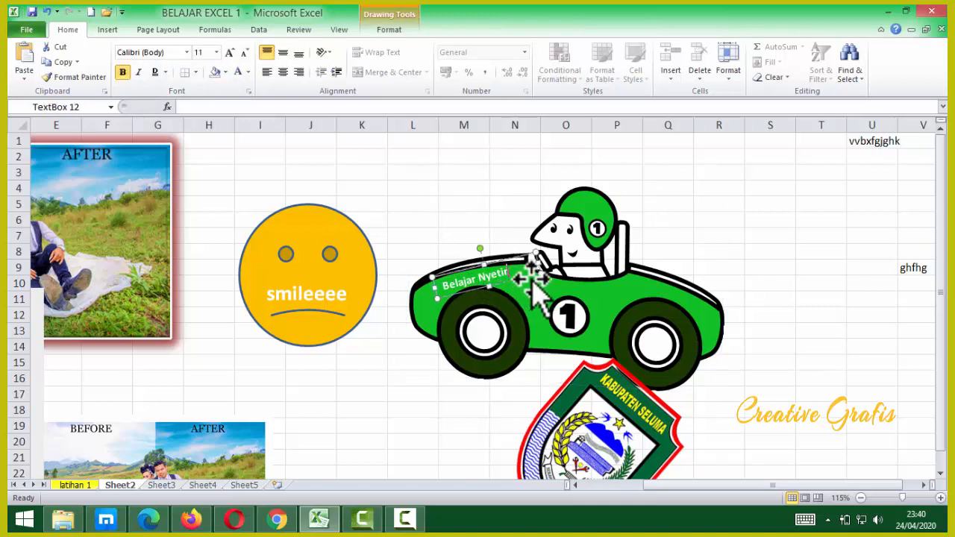
left_click(532, 282)
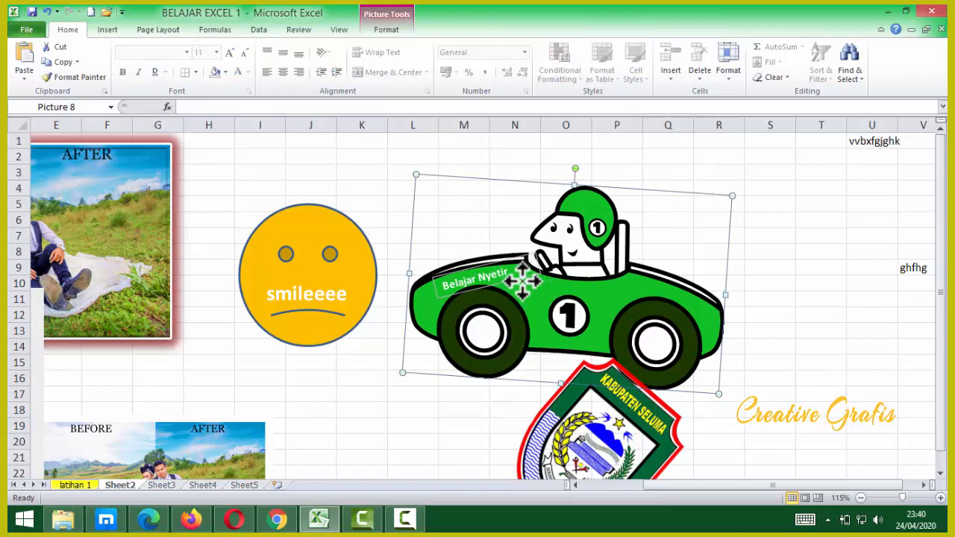
left_click_drag(629, 300, 629, 302)
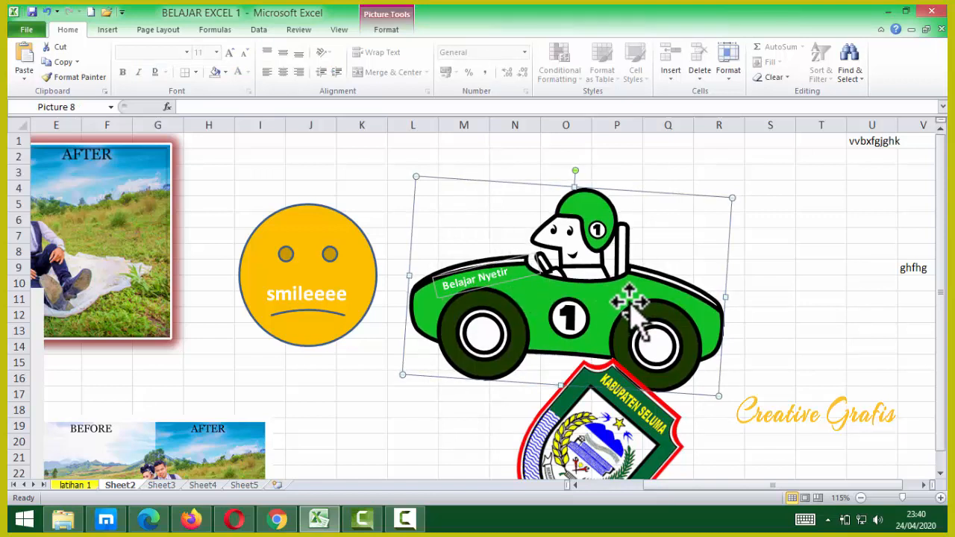
key("Down")
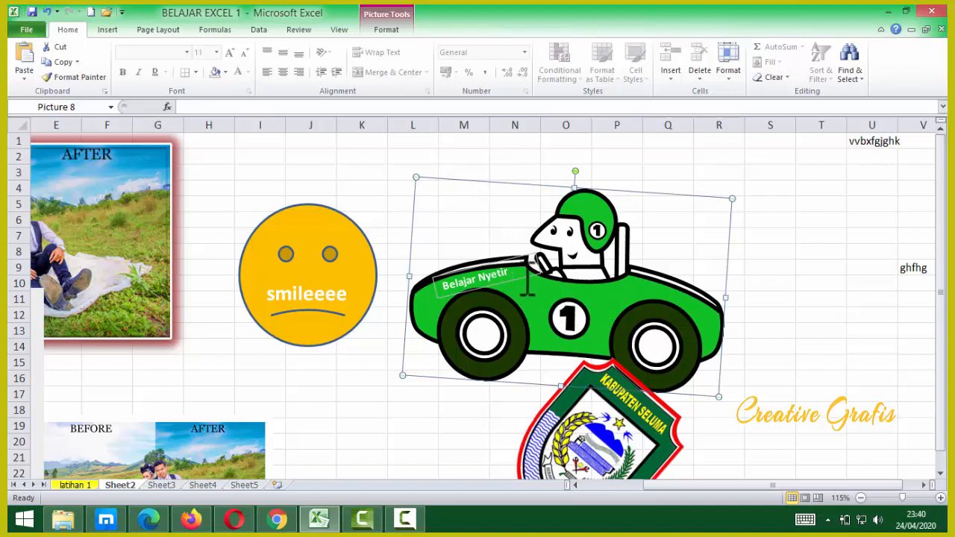
Group the "Belajar Nyetir" text box with the race car and move the group up, clear of the Kabupaten Seluma emblem.
left_click(526, 282)
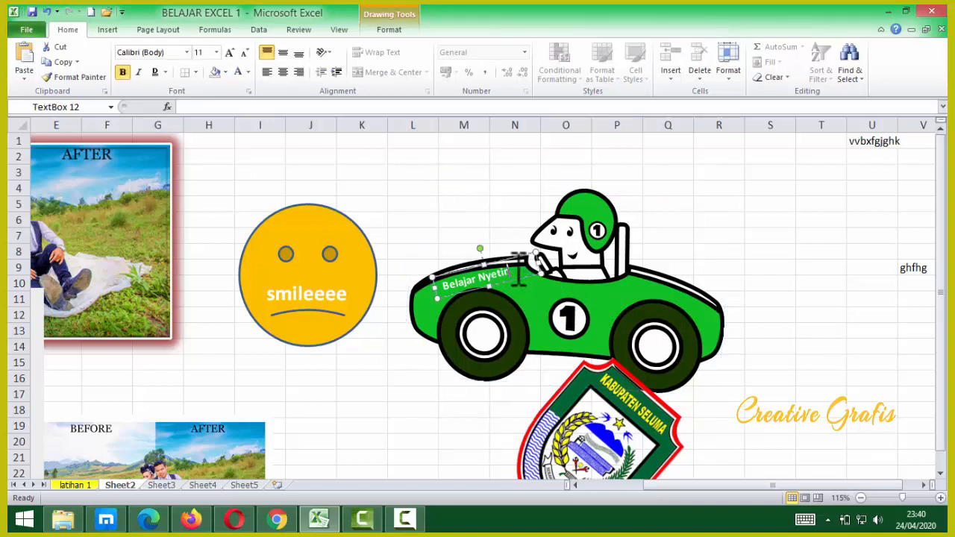
left_click(701, 321, "ctrl")
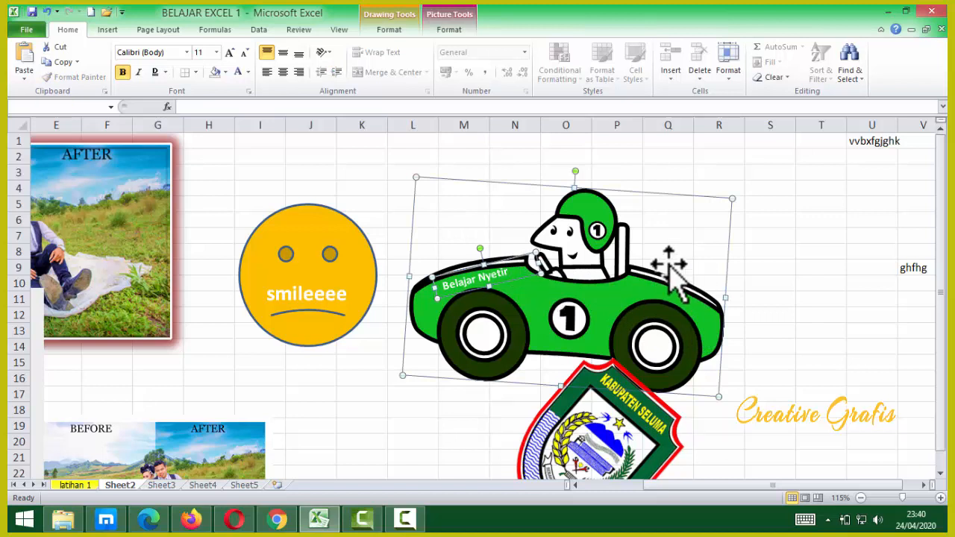
left_click(449, 29)
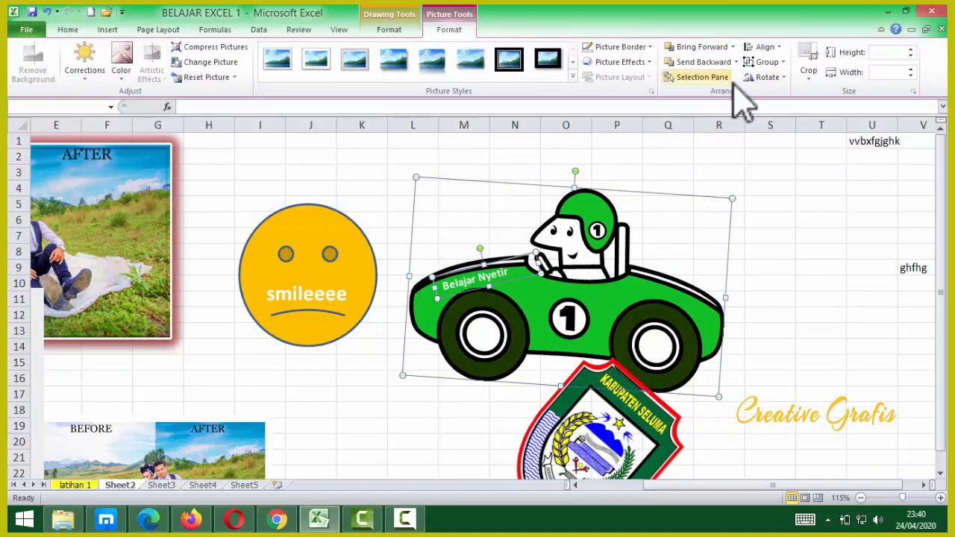
left_click(768, 62)
left_click(773, 78)
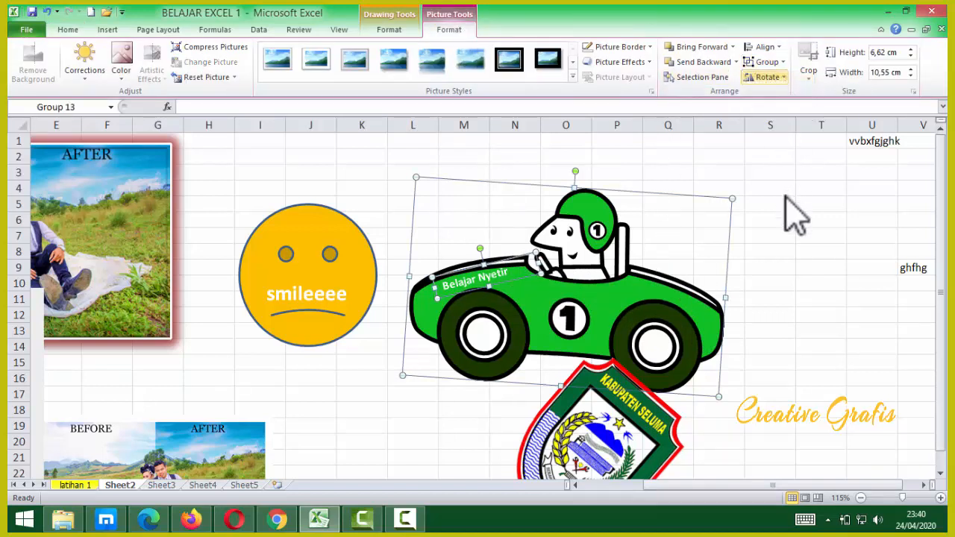
left_click_drag(658, 276, 711, 237)
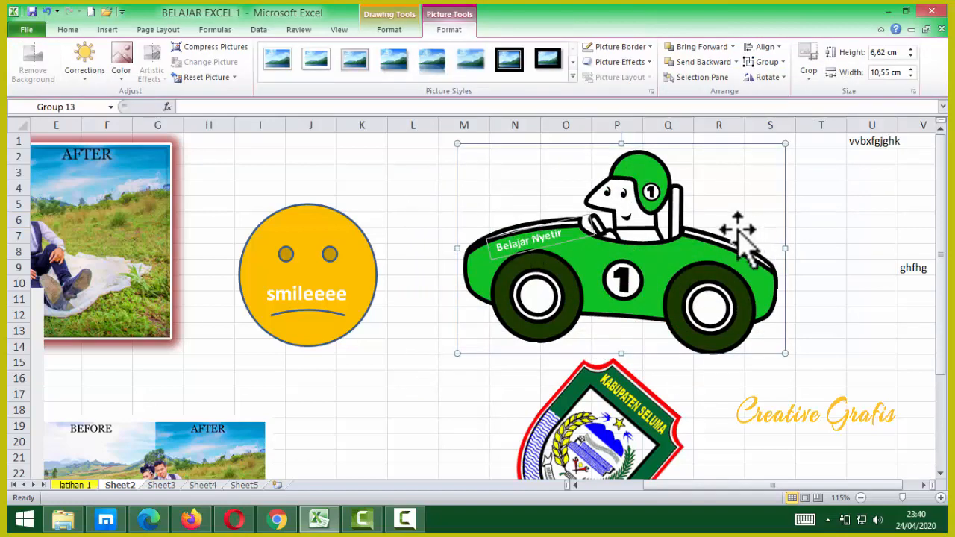
left_click_drag(657, 266, 630, 263)
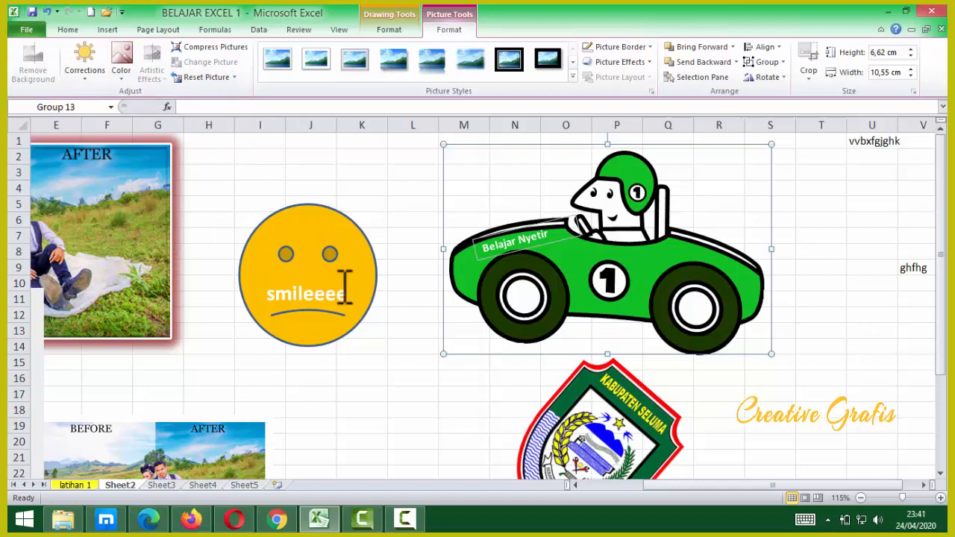
Draw a rectangle about 5.1 cm high and 9.2 cm wide in the empty cells below the Kabupaten Seluma emblem and shift it under the emblem.
scroll(347, 287, "down", 3)
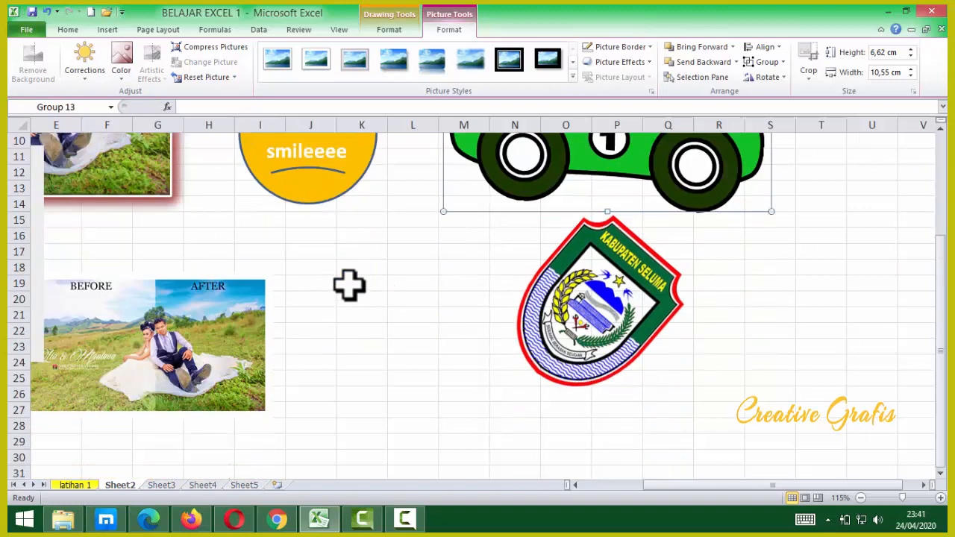
scroll(349, 286, "up", 2)
left_click(107, 29)
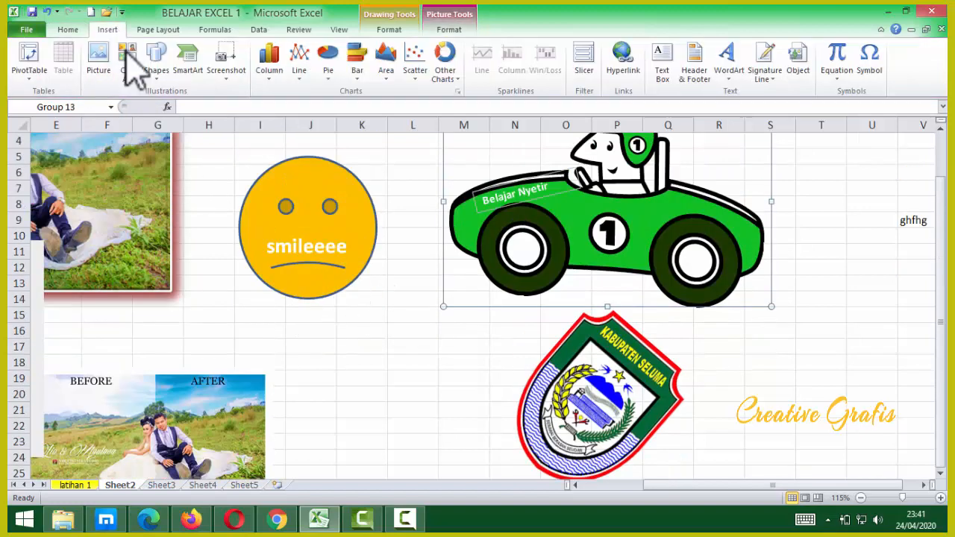
left_click(156, 69)
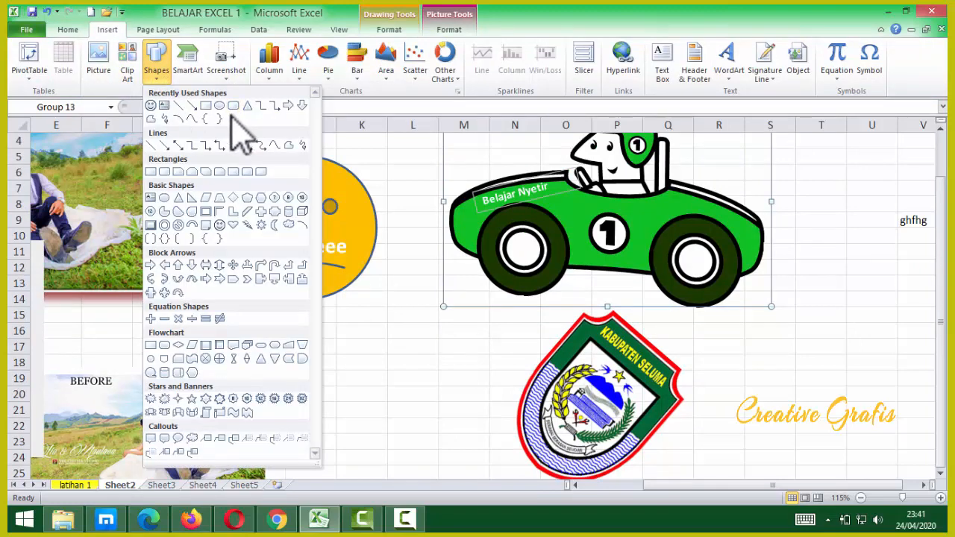
left_click(209, 107)
scroll(580, 333, "down", 7)
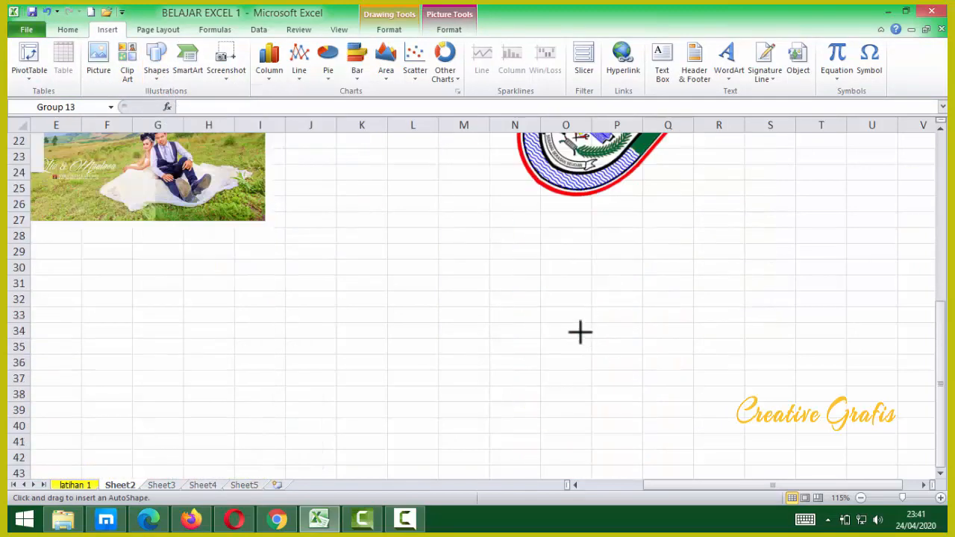
mouse_move(396, 221)
left_mouse_down()
mouse_move(590, 291)
mouse_move(674, 373)
left_mouse_up()
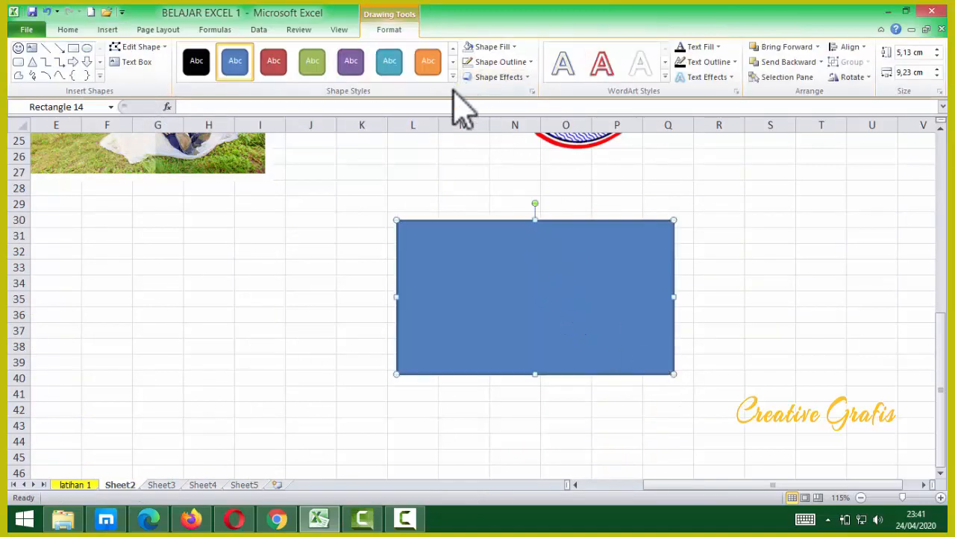
left_click_drag(473, 240, 556, 257)
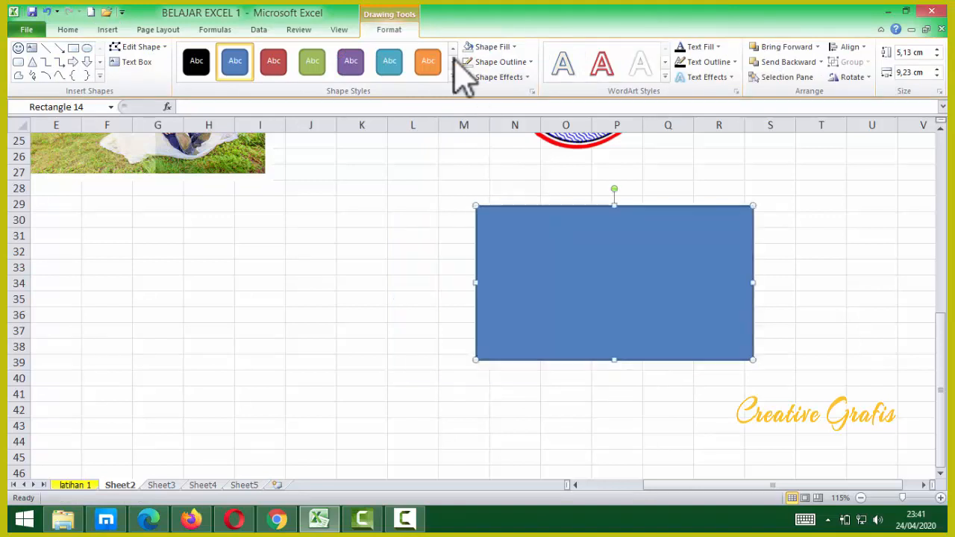
Try the teal fill with white outline shape style on the rectangle, and switch to the purple version of that style.
left_click(452, 76)
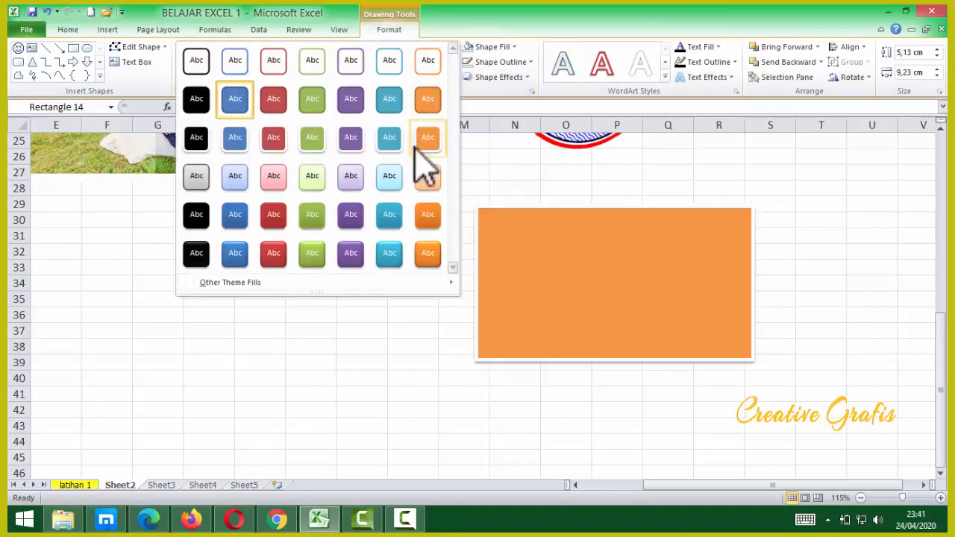
left_click(387, 147)
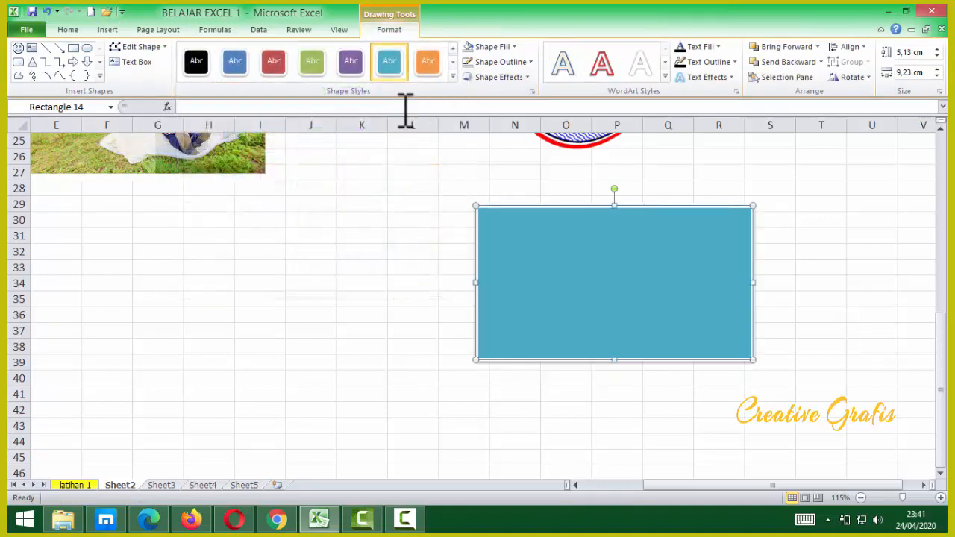
left_click(452, 77)
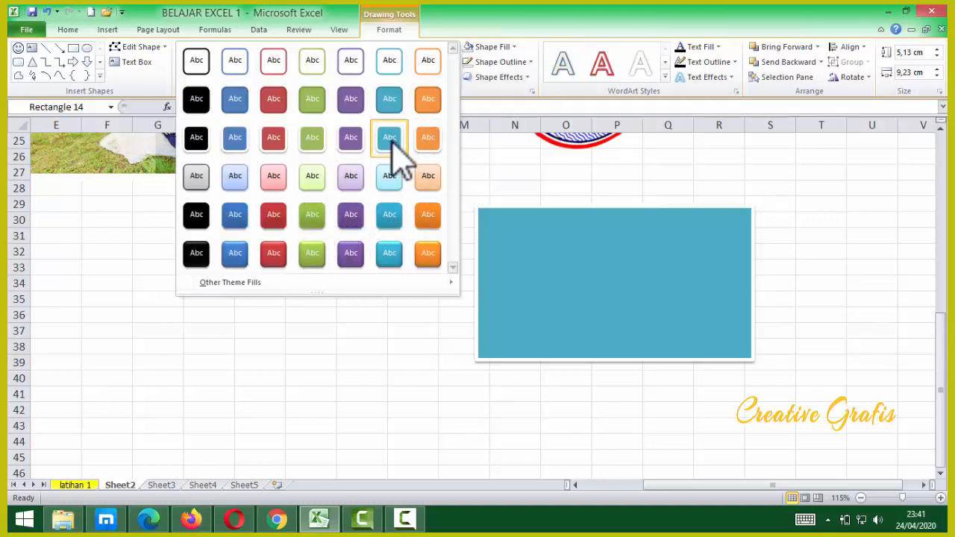
left_click(347, 142)
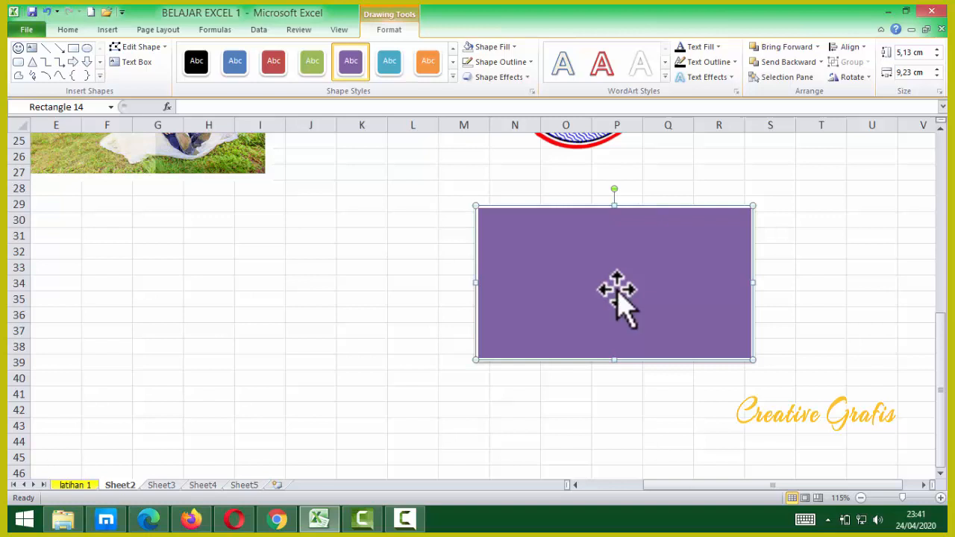
Enter the trial text "dfdsfdf" in the purple rectangle and overwrite it with "dff".
type("dfdsf")
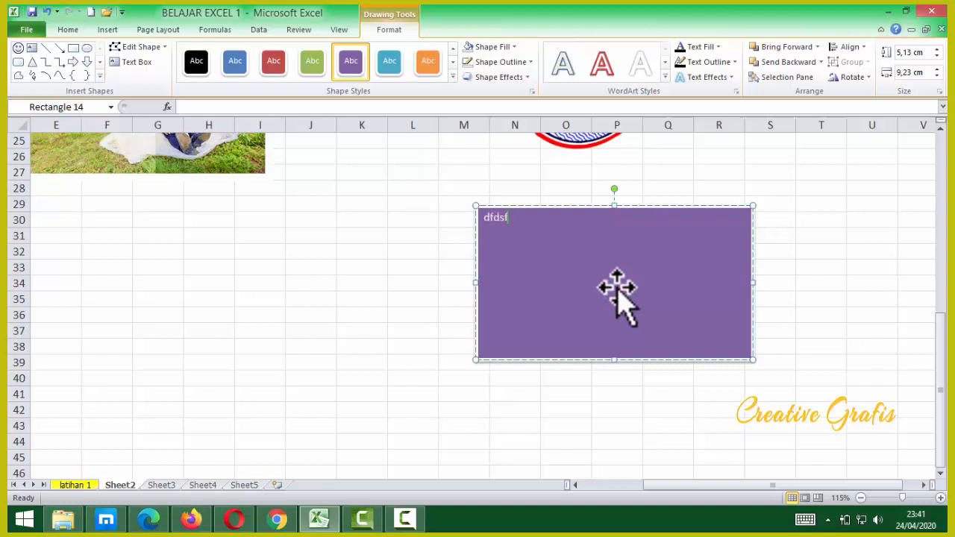
type("df")
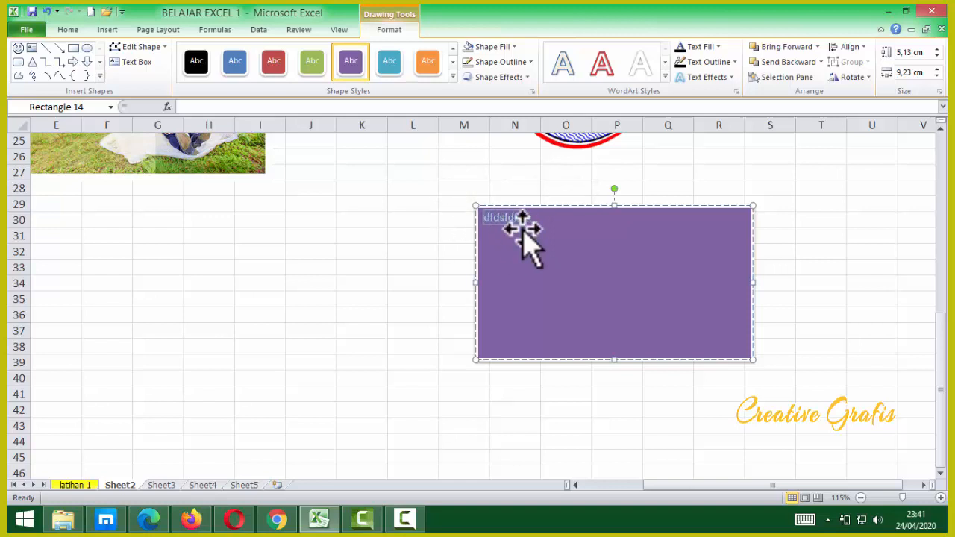
type("dff")
right_click(565, 242)
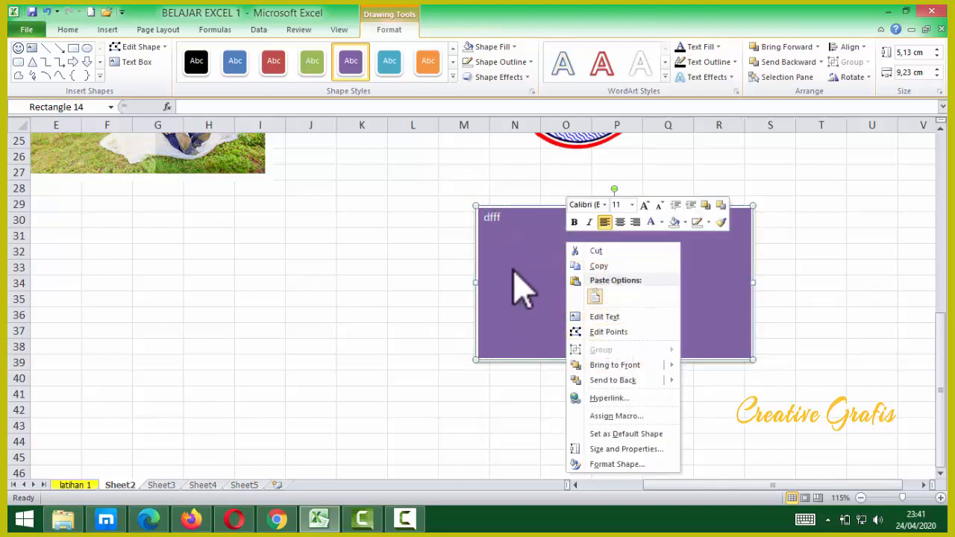
left_click(513, 243)
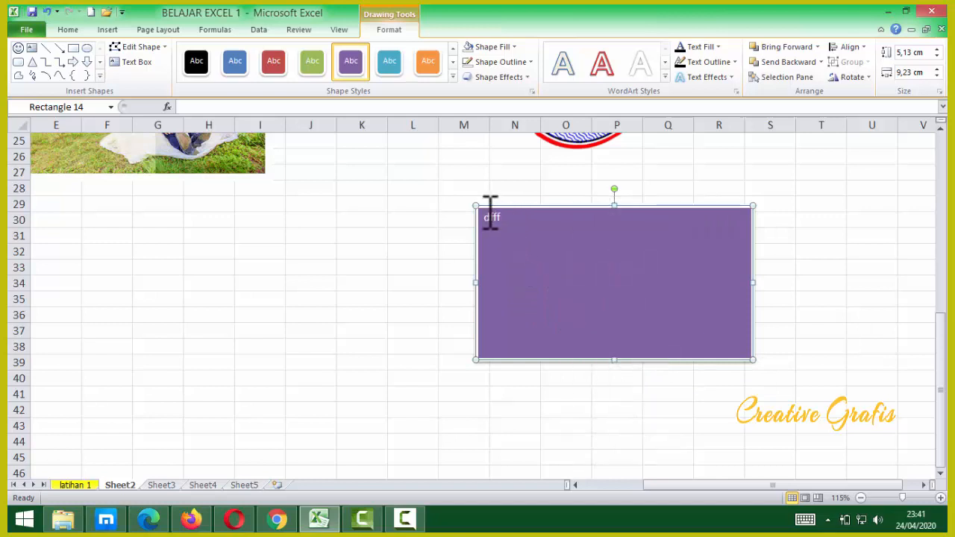
Replace the rectangle's text with an indented "Yuk belajar lagi ....." below several blank lines, and centre it horizontally and vertically.
left_click_drag(521, 220, 520, 220)
left_click_drag(503, 219, 538, 224)
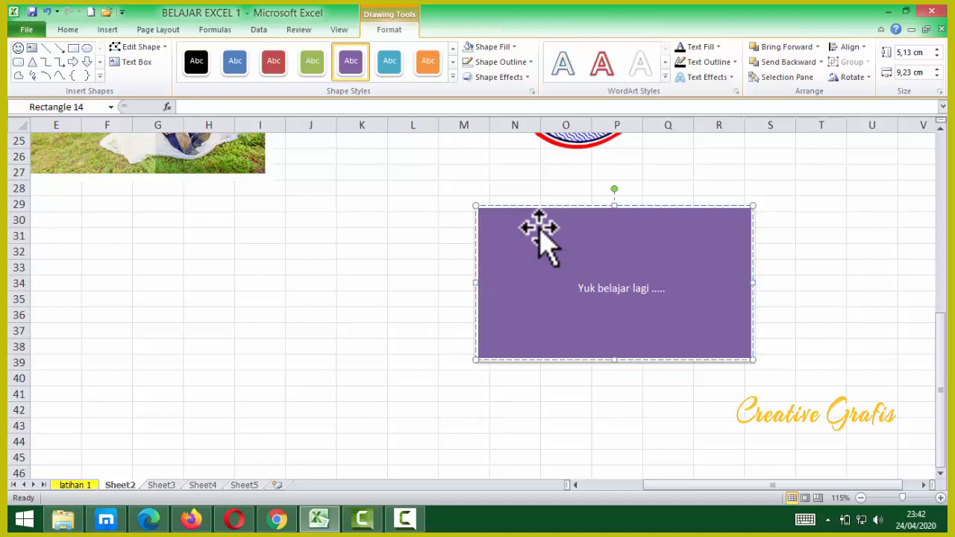
key("ctrl+a")
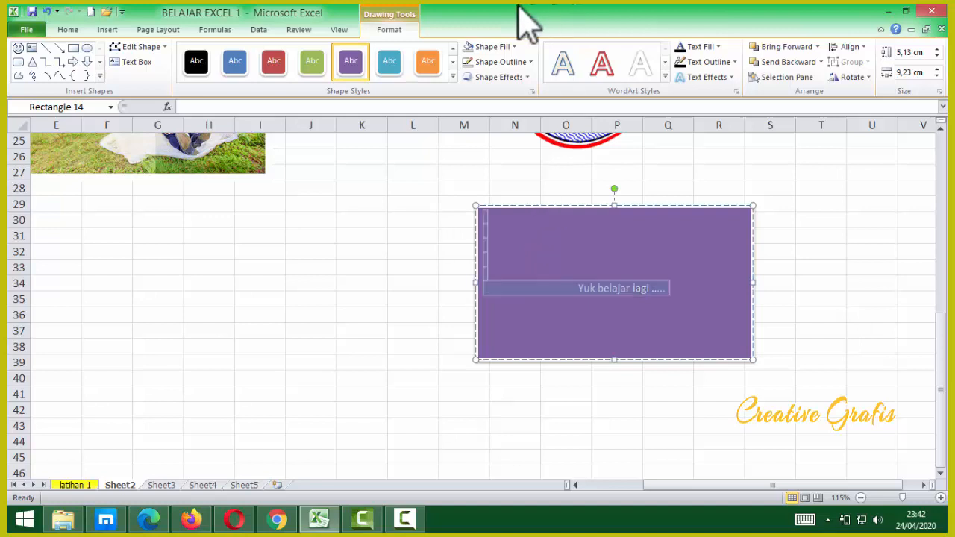
left_click(69, 30)
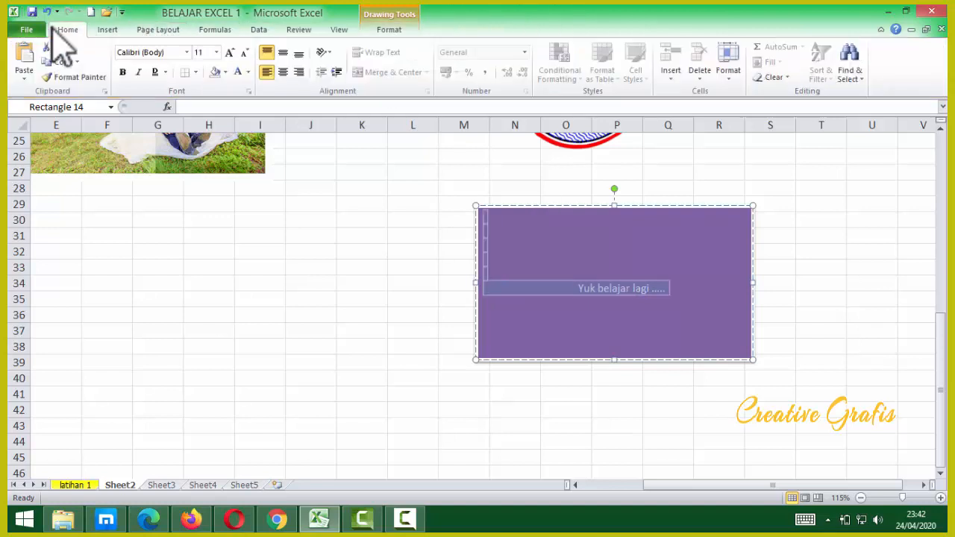
left_click(283, 72)
left_click(283, 54)
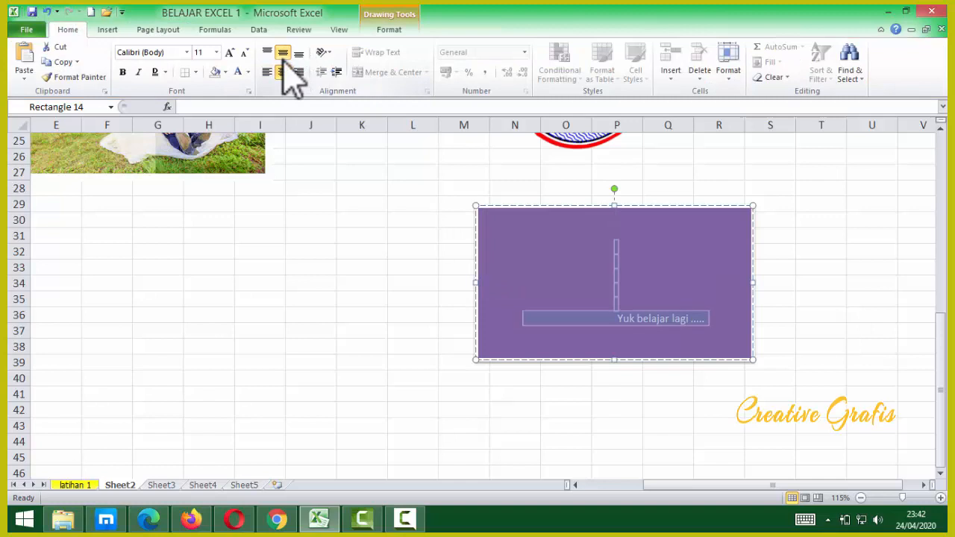
Delete the blank lines above "Yuk belajar lagi ....." in the rectangle.
left_click(621, 276)
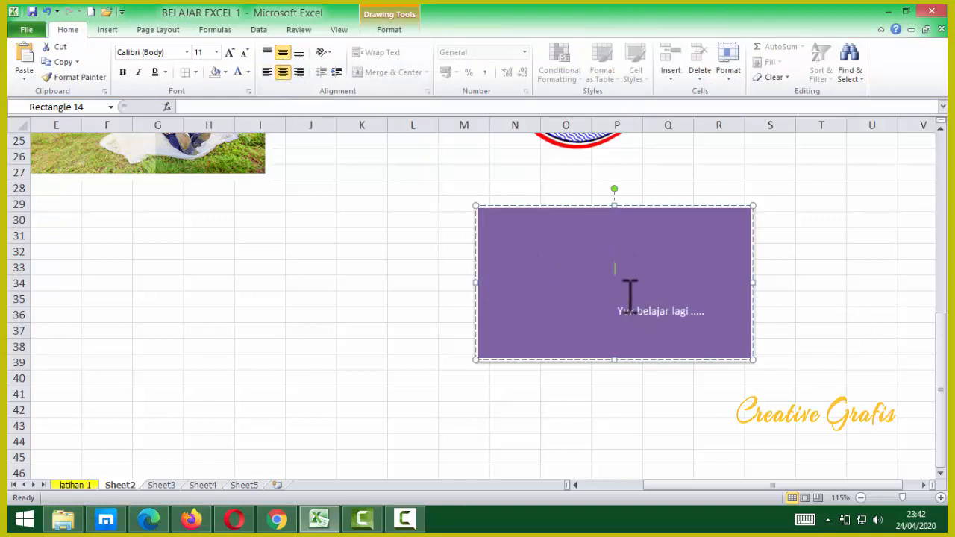
key("Delete")
key("Delete")
key("Delete")
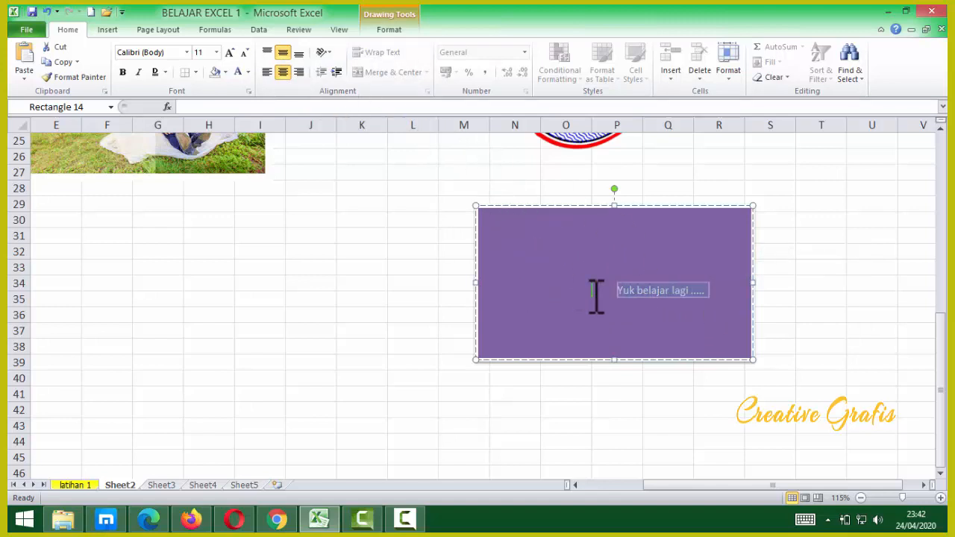
left_click(623, 290)
Apply the light blue gradient shape style with black text to the "Yuk belajar lagi ....." rectangle.
scroll(648, 298, "up", 5)
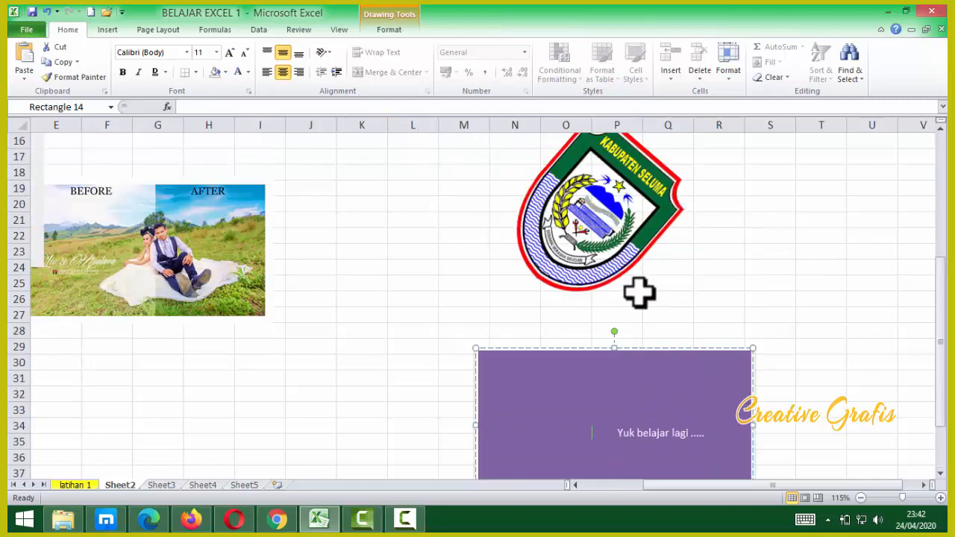
scroll(640, 300, "down", 2)
scroll(640, 299, "down", 3)
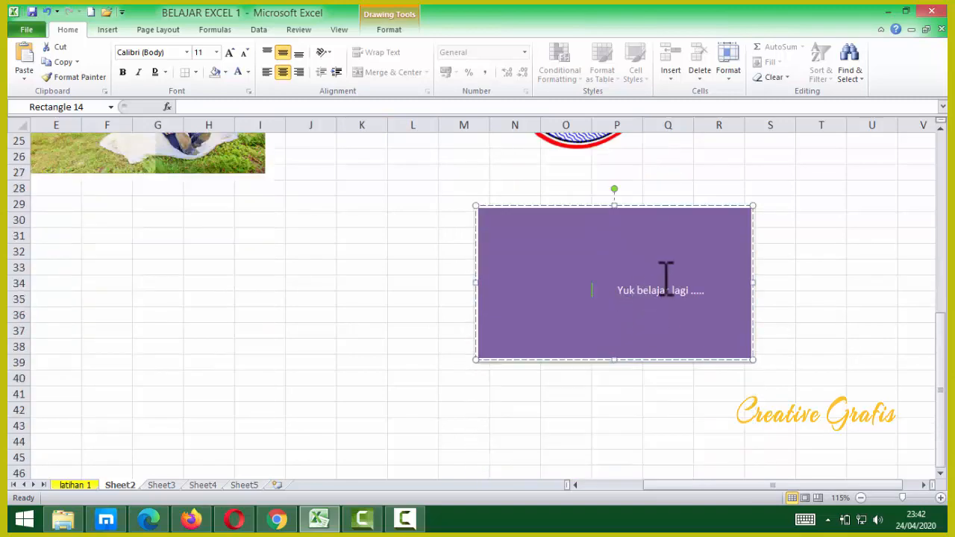
double_click(661, 210)
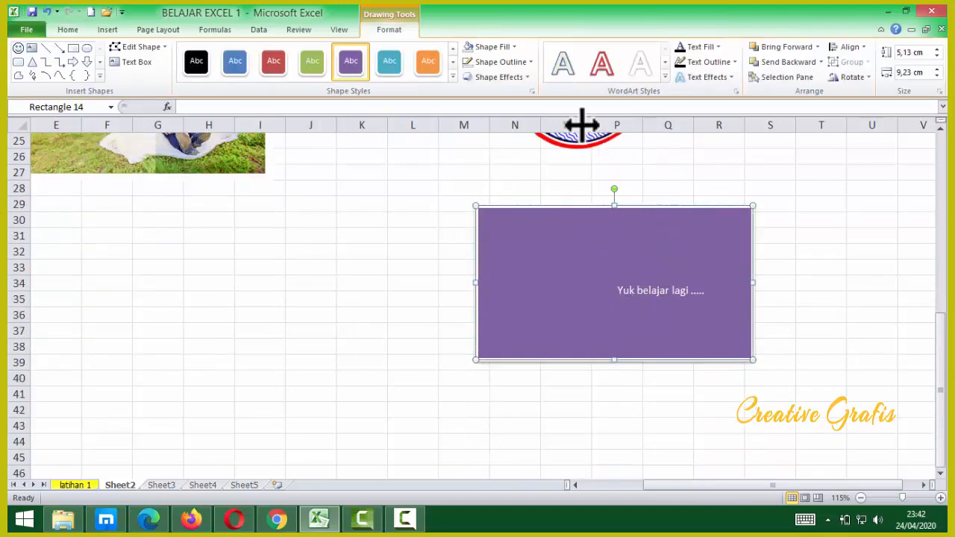
left_click(452, 77)
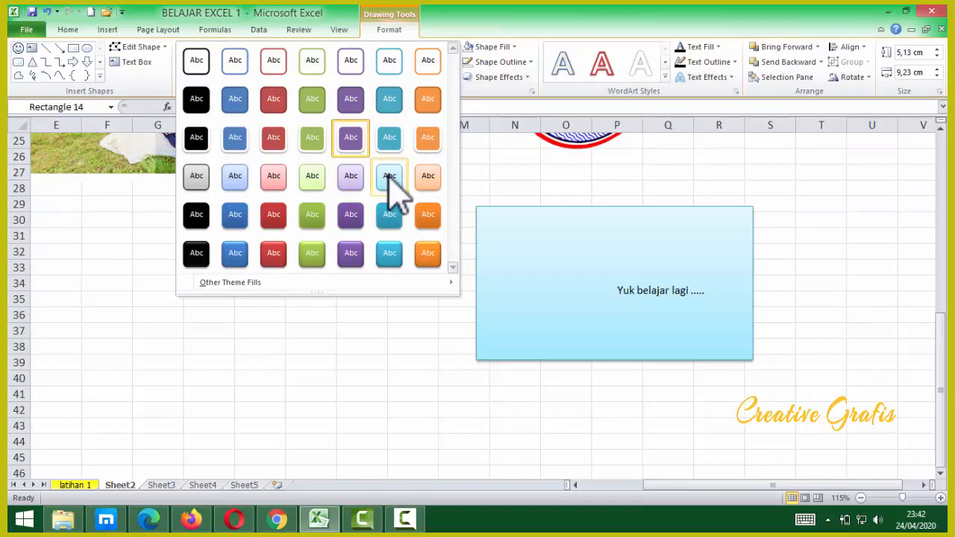
left_click(388, 176)
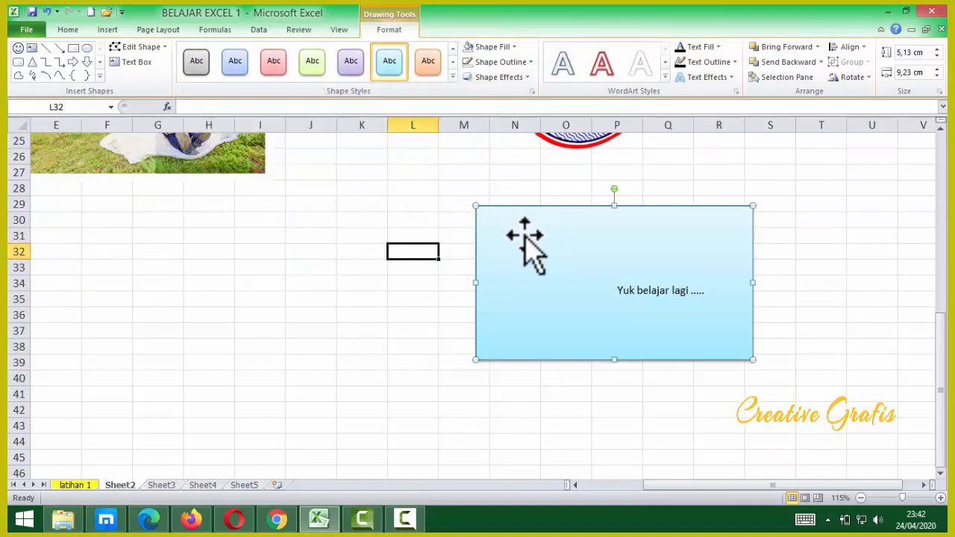
left_click(494, 252)
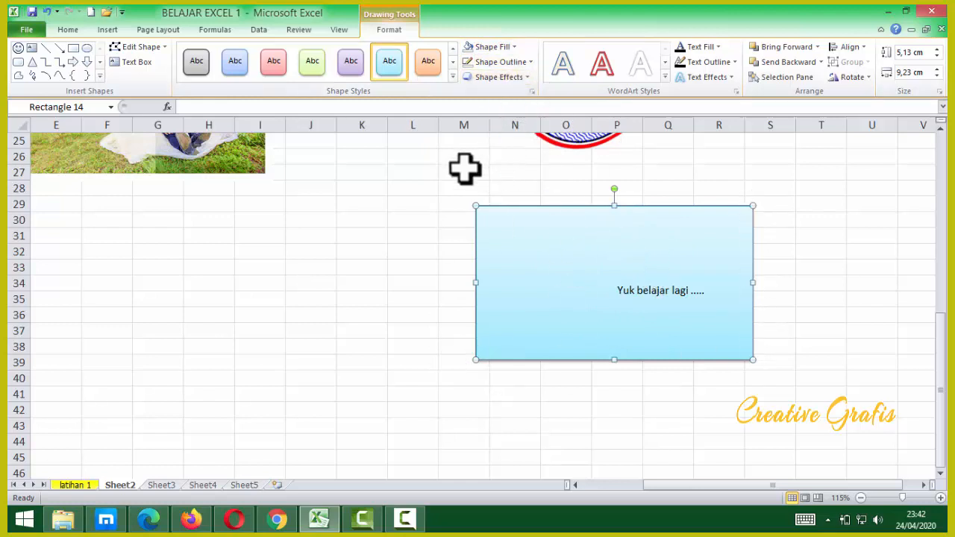
Browse the shape effects, try a parallel 3-D rotation on the light blue rectangle, and undo it.
left_click(524, 78)
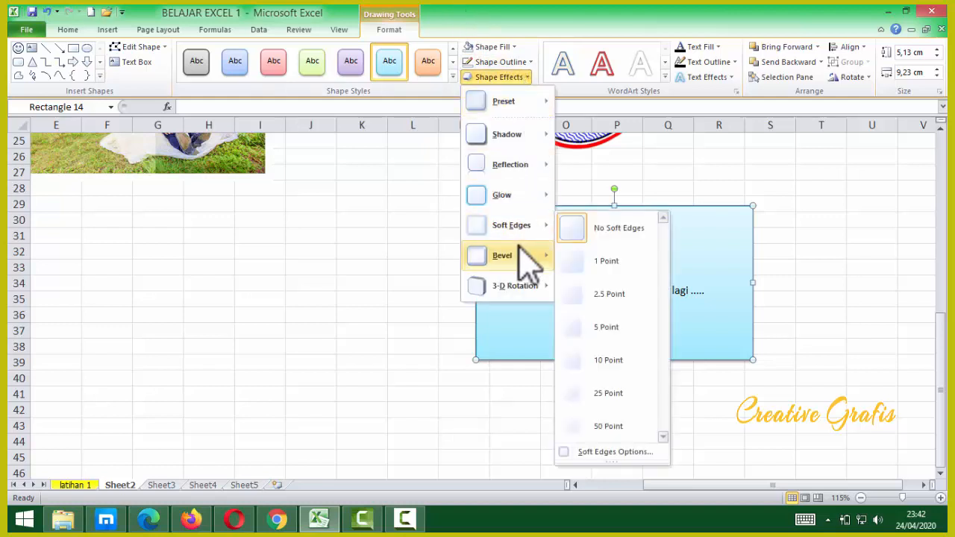
mouse_move(521, 255)
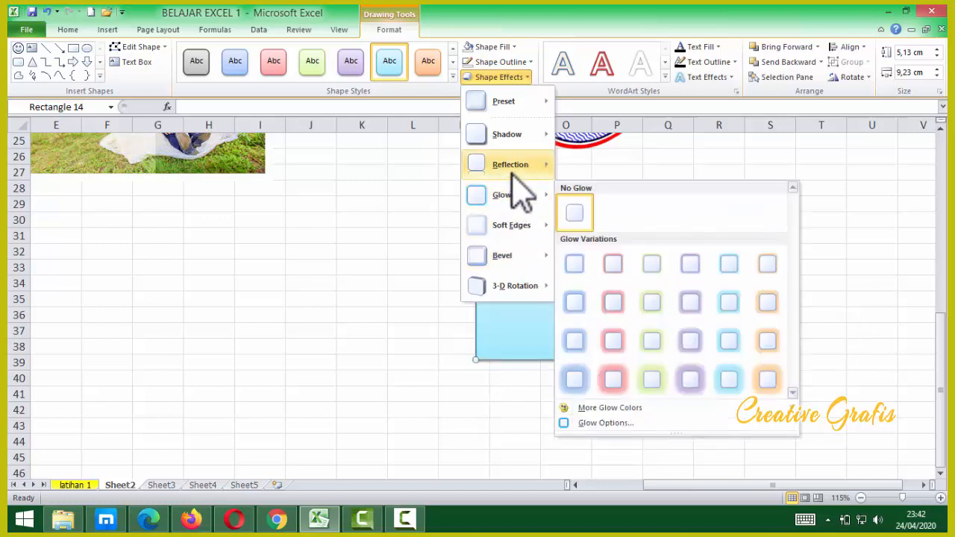
mouse_move(513, 164)
mouse_move(548, 286)
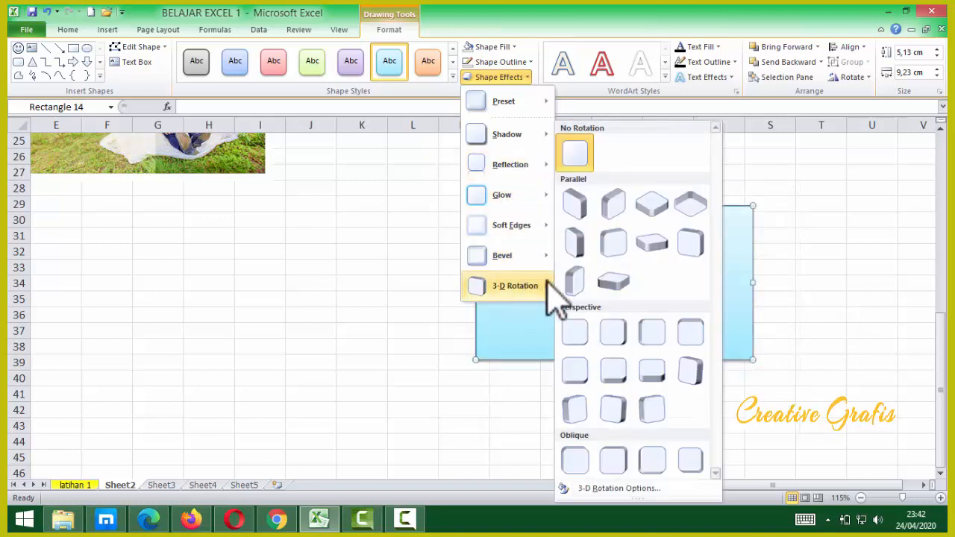
left_click(583, 238)
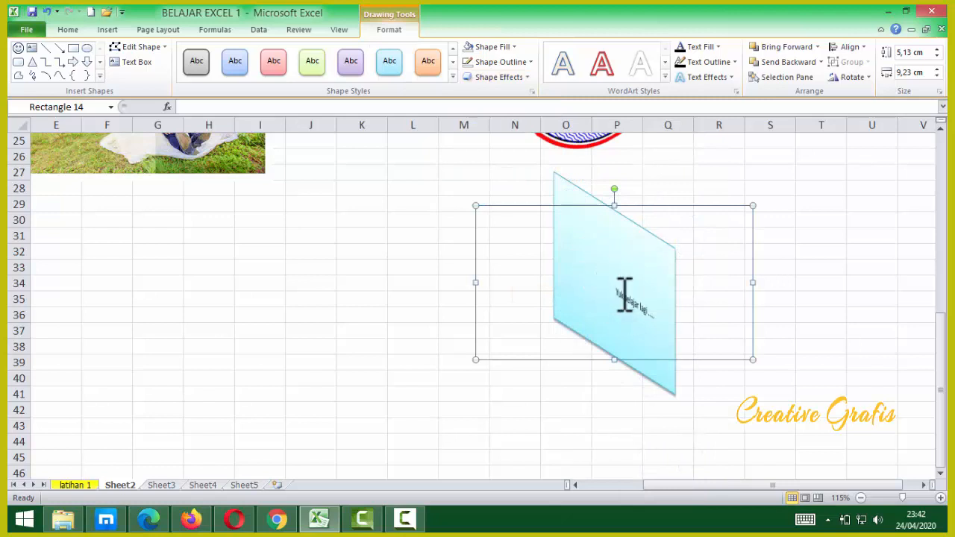
key("ctrl+z")
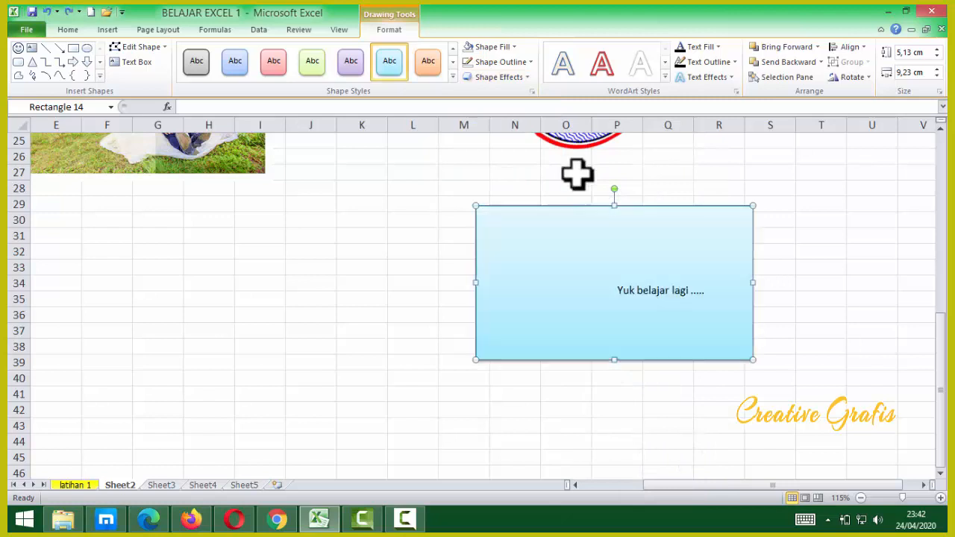
Try a perspective 3-D rotation on the light blue rectangle, view it deselected, and undo it.
left_click(525, 77)
mouse_move(543, 289)
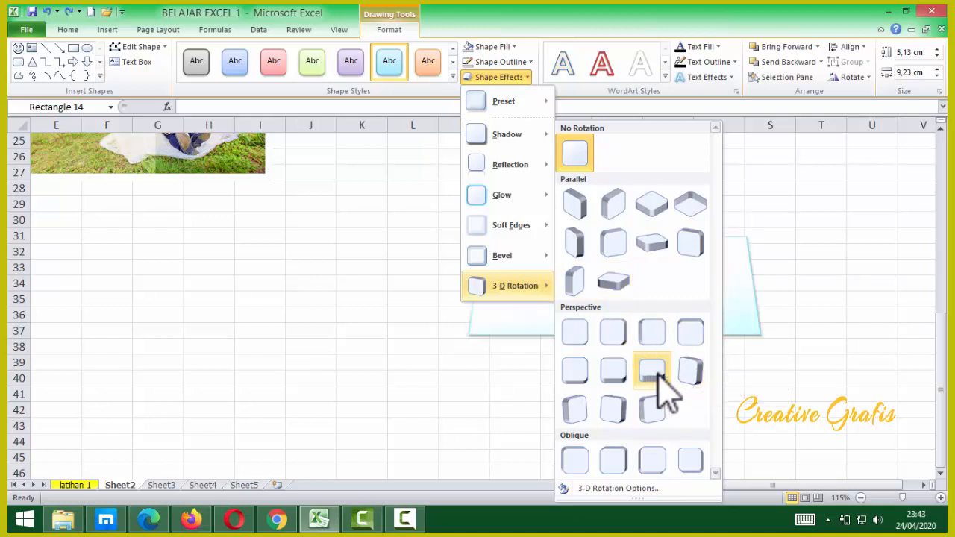
left_click(689, 373)
left_click(821, 317)
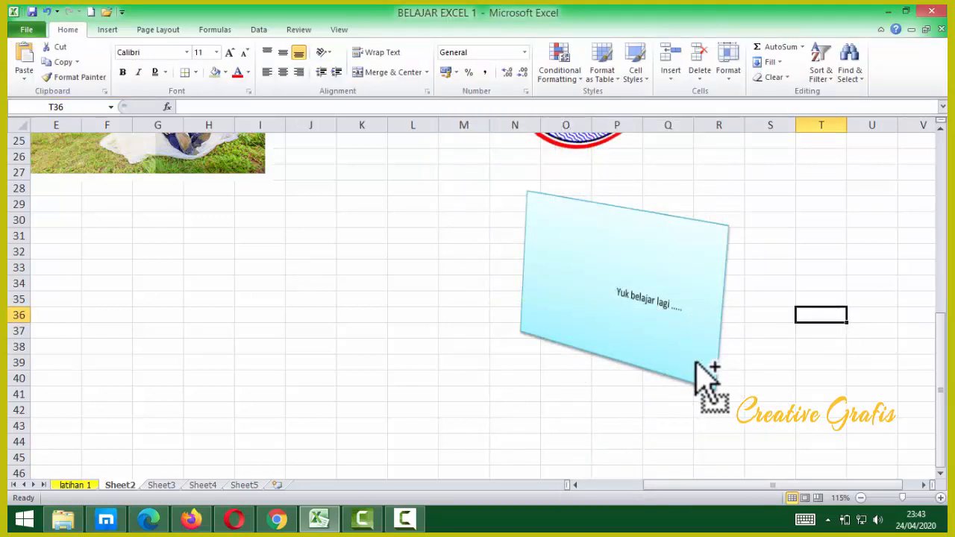
key("ctrl+z")
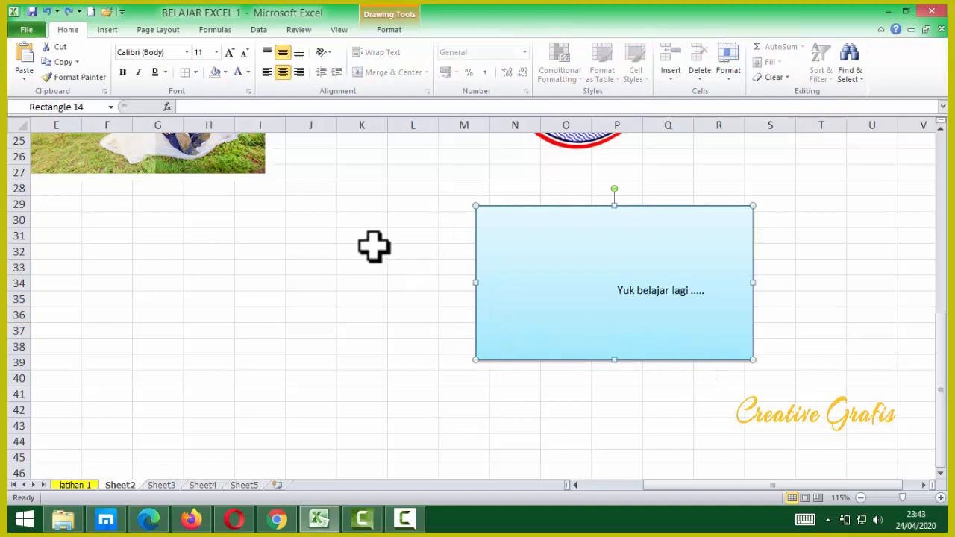
Move the light blue "Yuk belajar lagi ....." rectangle up and to the left, so it spans columns J to O from row 26.
left_click(107, 30)
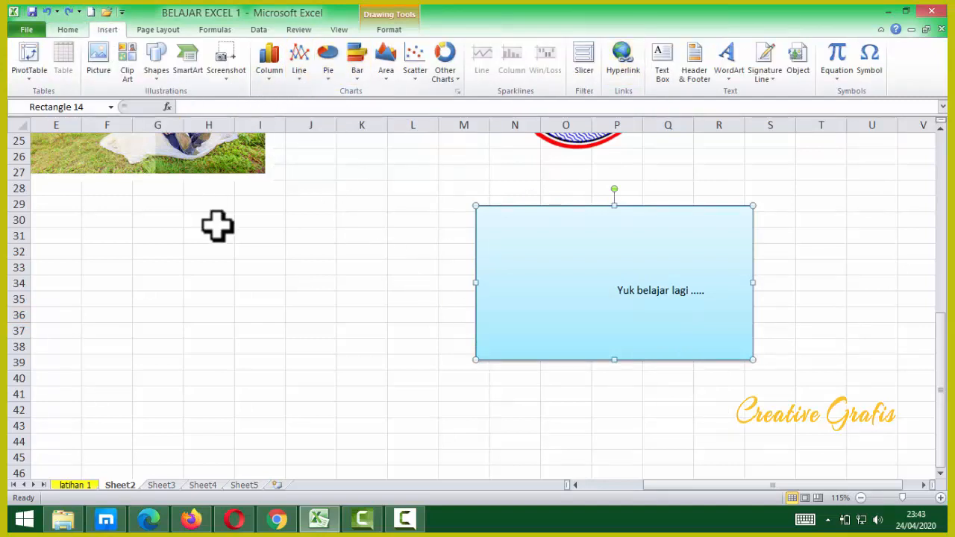
left_click(161, 31)
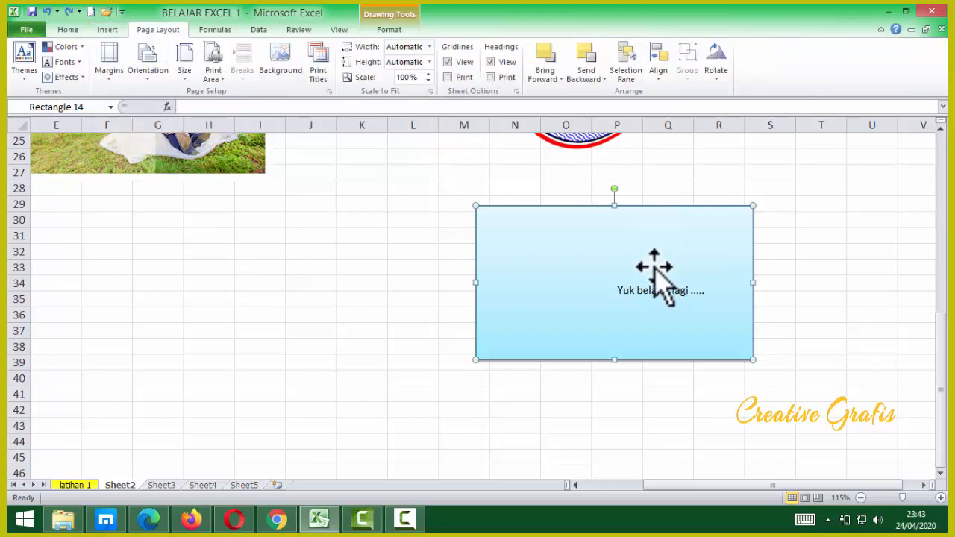
left_click_drag(652, 273, 582, 248)
left_click_drag(574, 206, 490, 183)
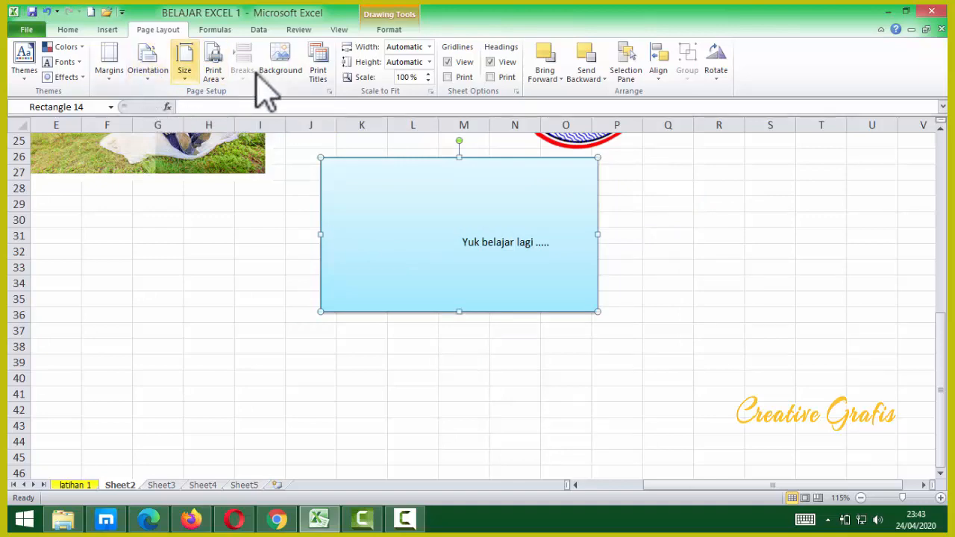
Set the sheet's page margins to 1,4 top, 0,8 left and 0,8 right, and centre the content horizontally only.
left_click(256, 192)
scroll(276, 261, "up", 2)
scroll(270, 248, "up", 1)
left_click_drag(738, 484, 676, 485)
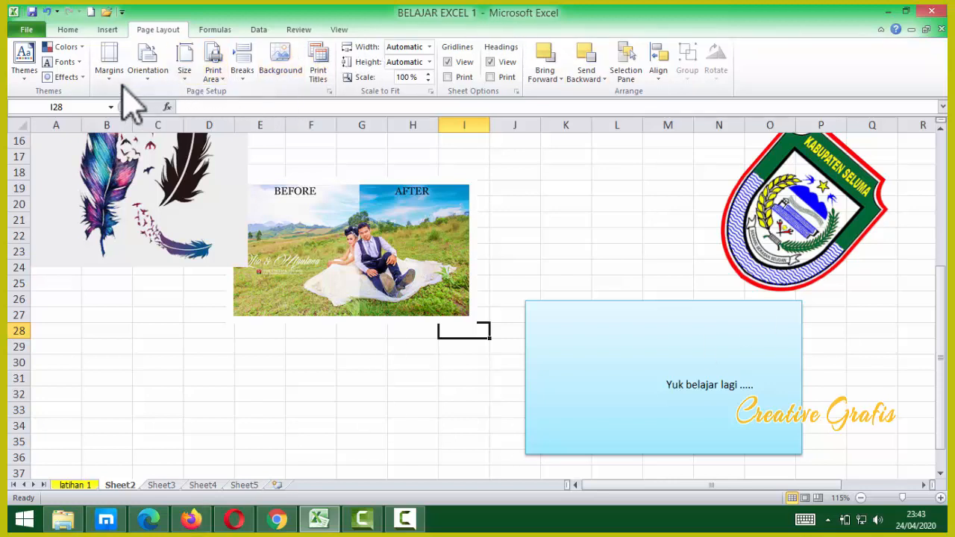
left_click(329, 91)
left_click_drag(478, 142, 531, 145)
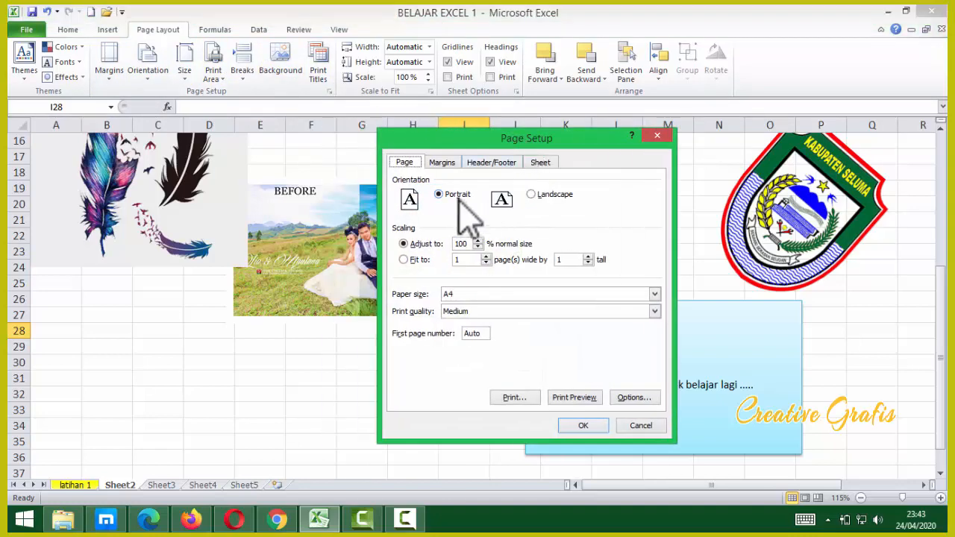
left_click(442, 163)
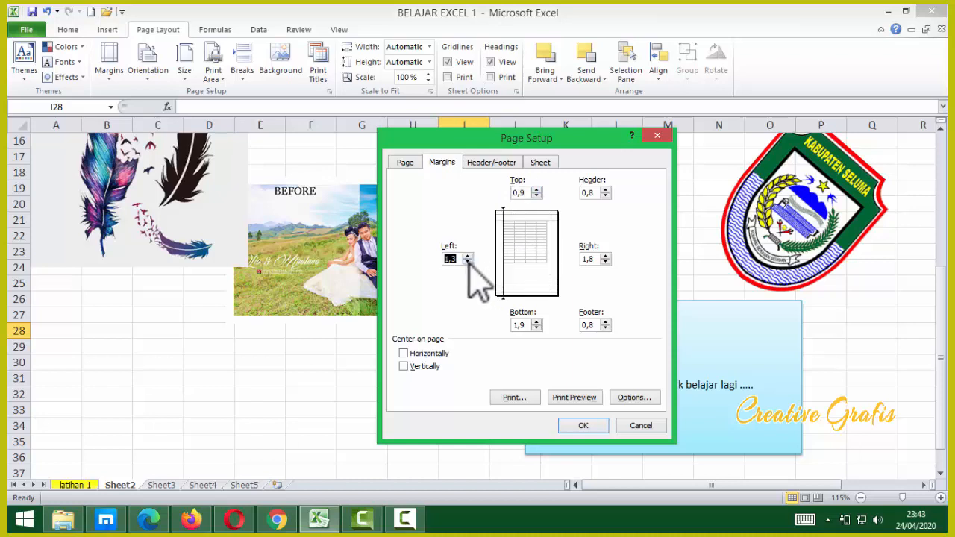
left_click(605, 262)
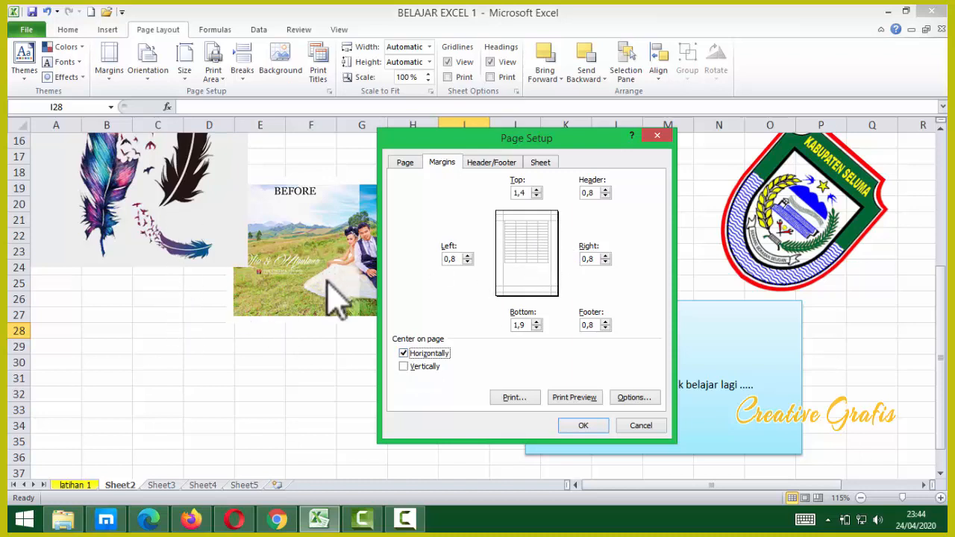
left_click(411, 367)
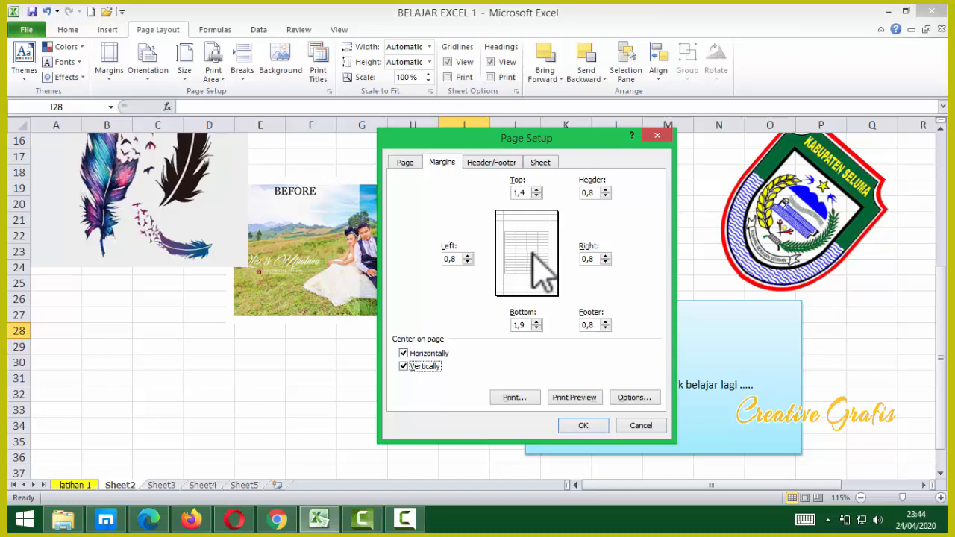
left_click(404, 367)
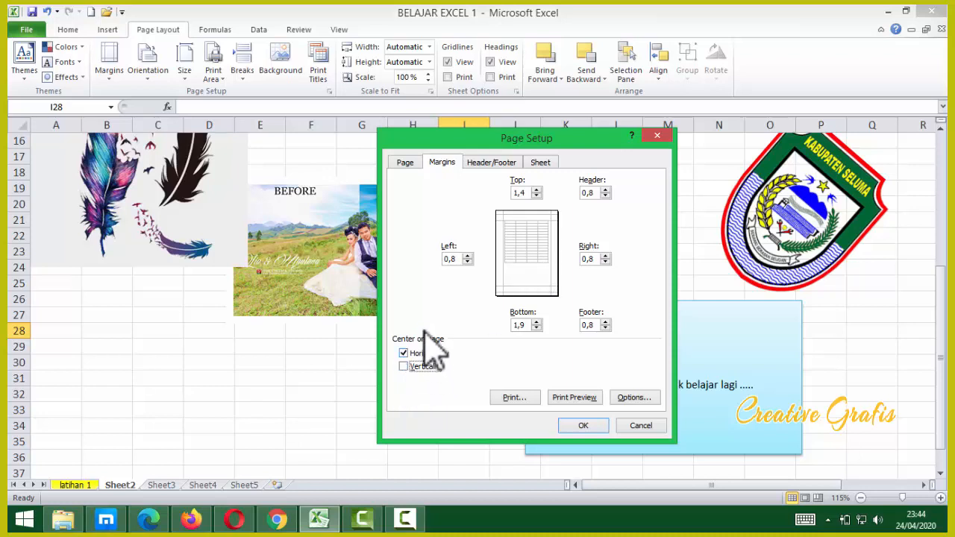
left_click(493, 162)
left_click(410, 163)
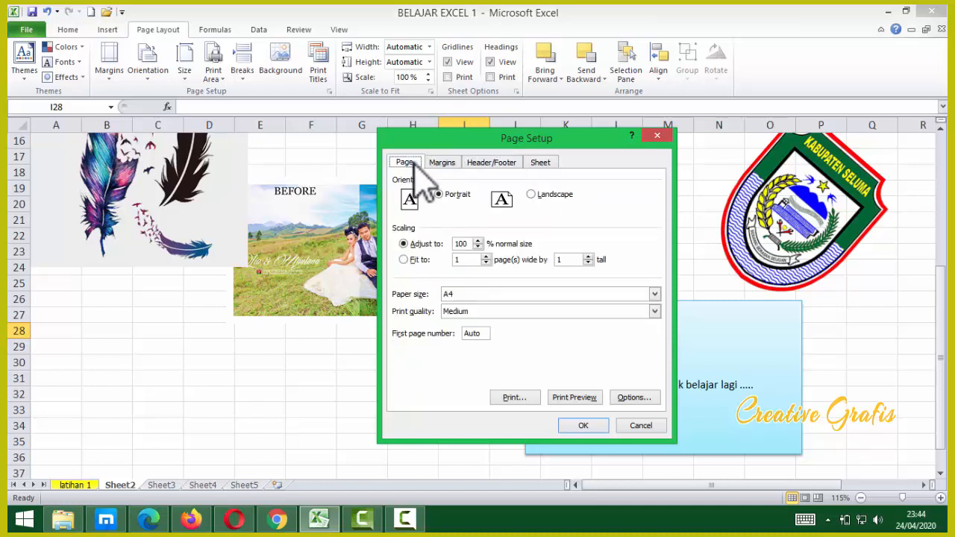
left_click(440, 162)
left_click(406, 164)
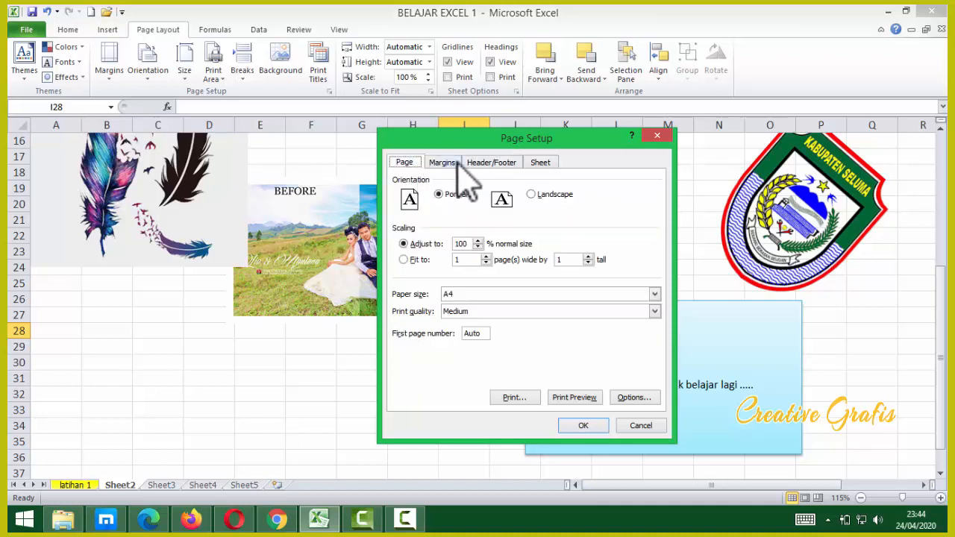
Define a custom paper size of 210 × 330 mm in the Canon MP280 printer properties.
left_click(643, 424)
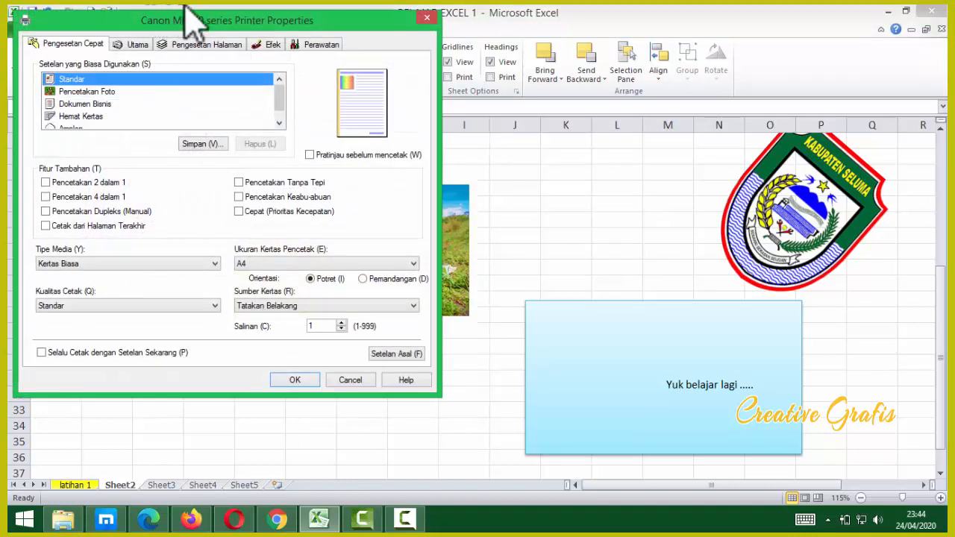
left_click_drag(196, 22, 297, 46)
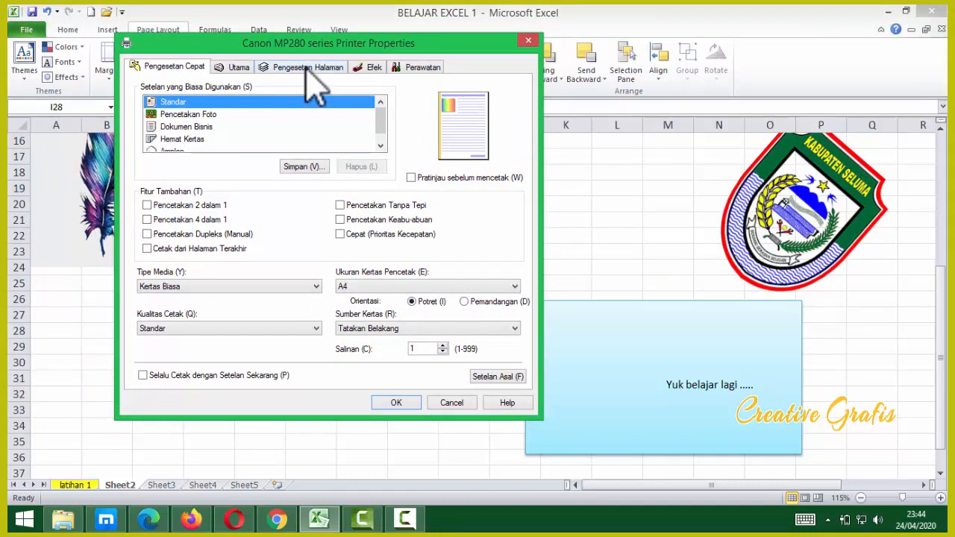
left_click(307, 69)
left_click(499, 88)
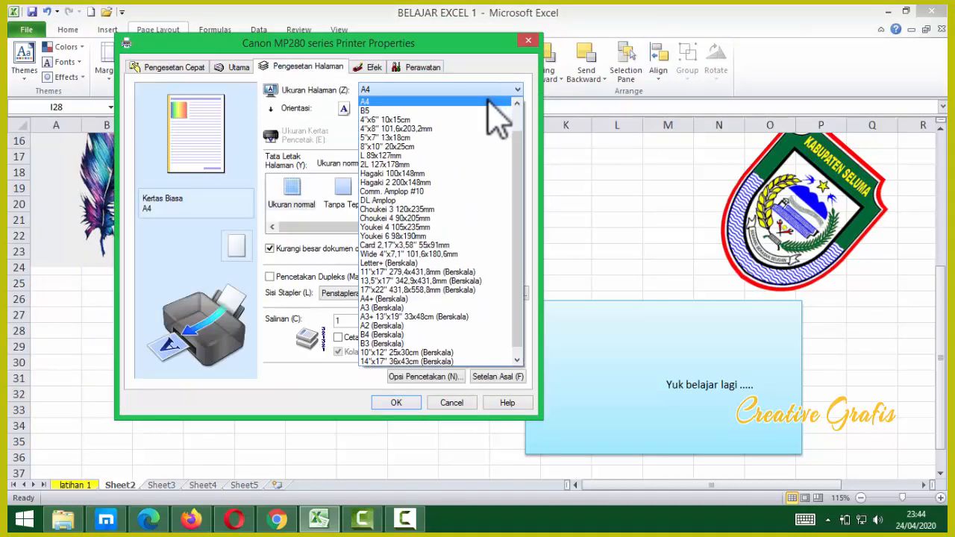
scroll(466, 299, "down", 1)
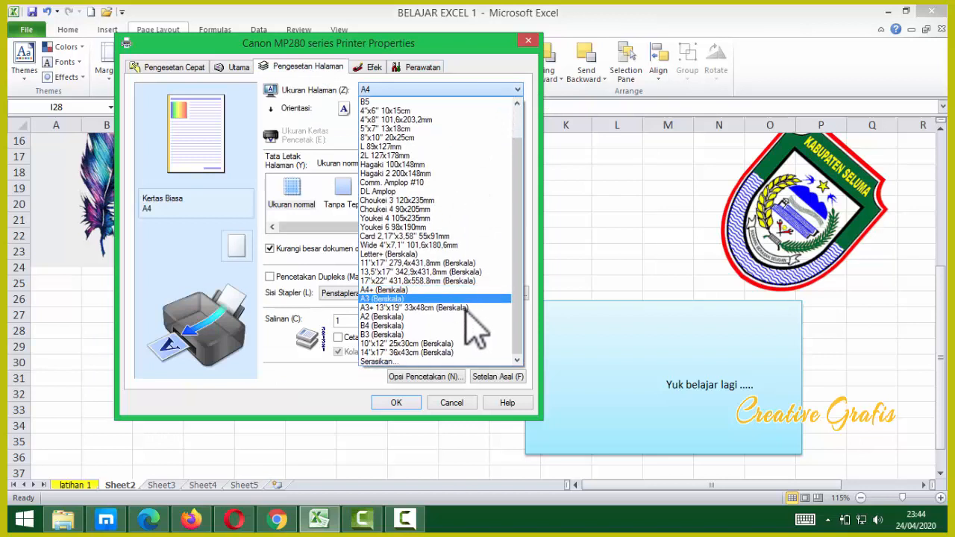
left_click(404, 361)
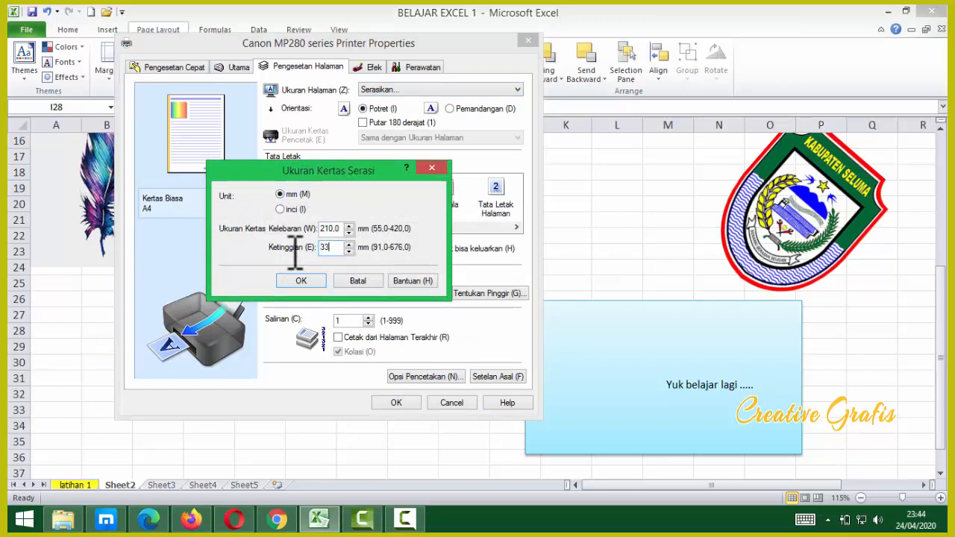
left_click(305, 280)
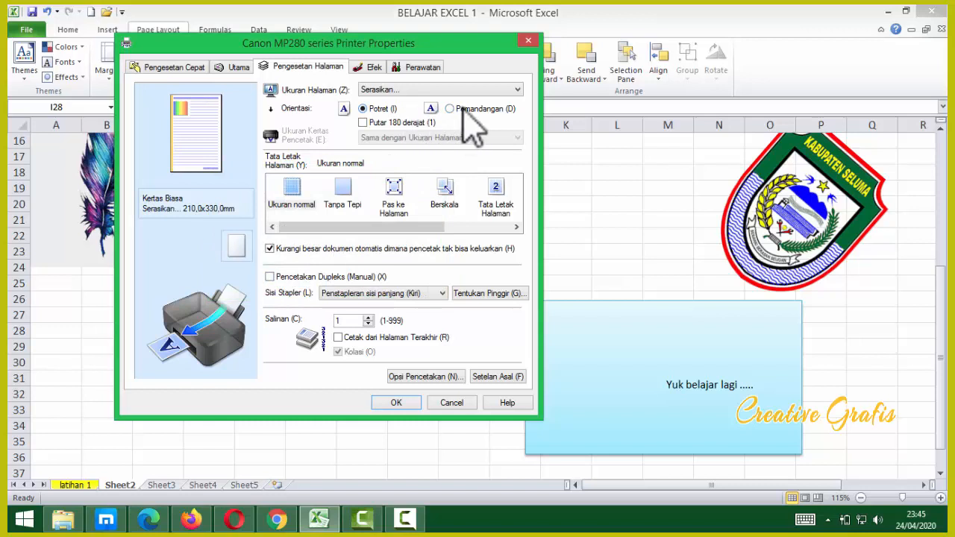
Set the printer orientation to landscape (Pemandangan), enable preview before printing, and apply the printer and page settings.
left_click(466, 109)
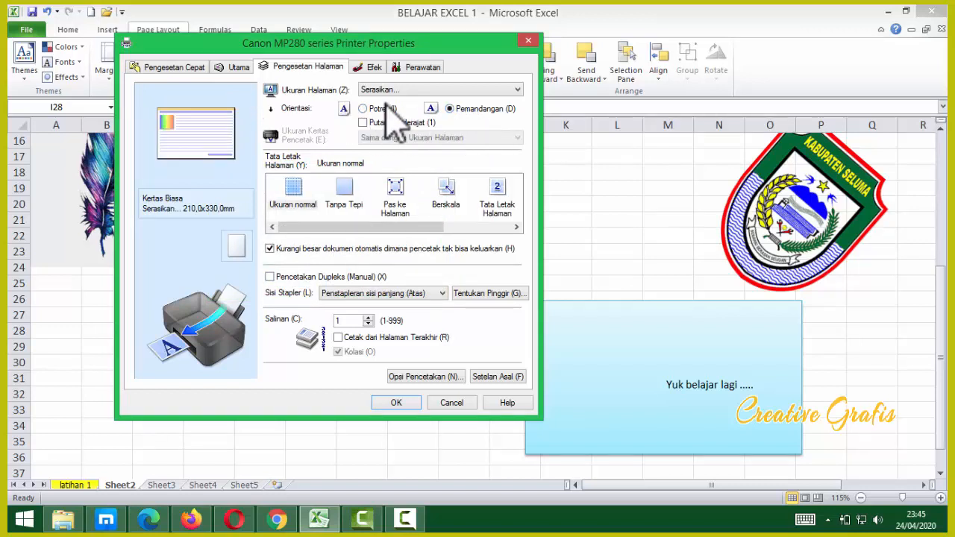
left_click(240, 67)
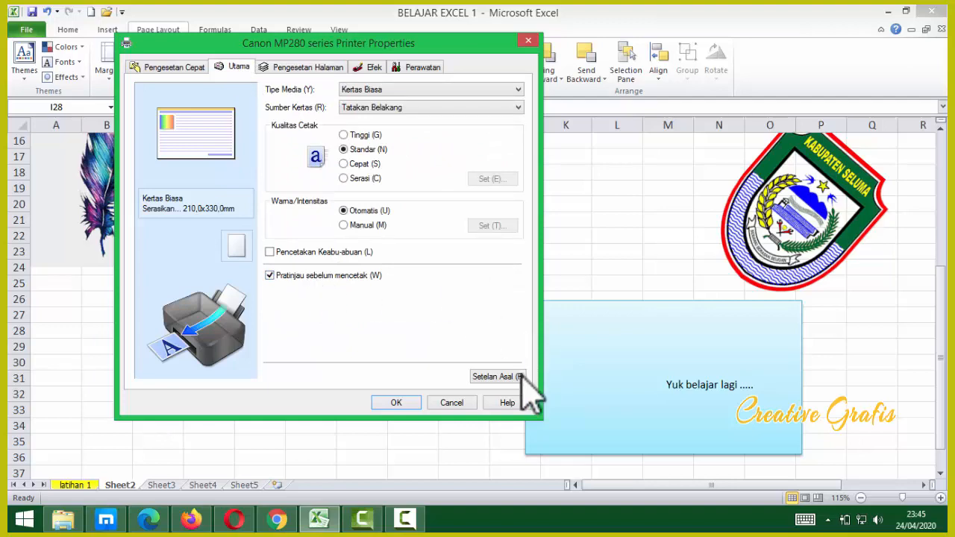
left_click(395, 402)
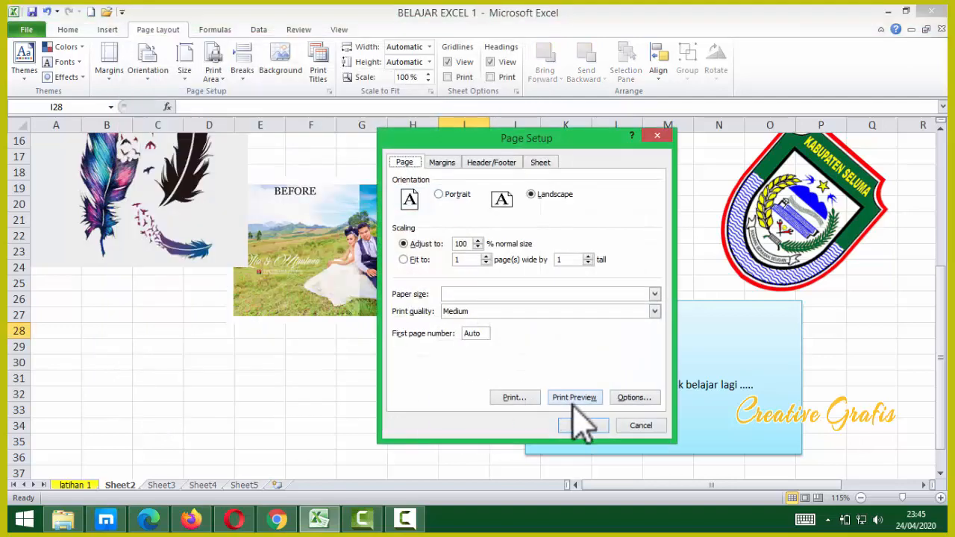
left_click(582, 425)
left_click(416, 392)
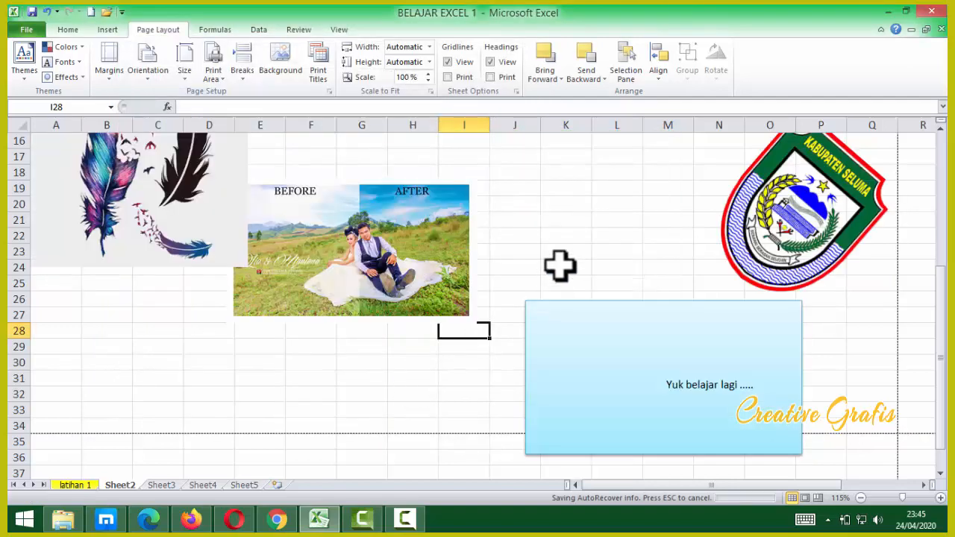
Show the worksheet in Page Layout view, zoomed out to 40% so several pages are in view.
scroll(558, 264, "up", 5)
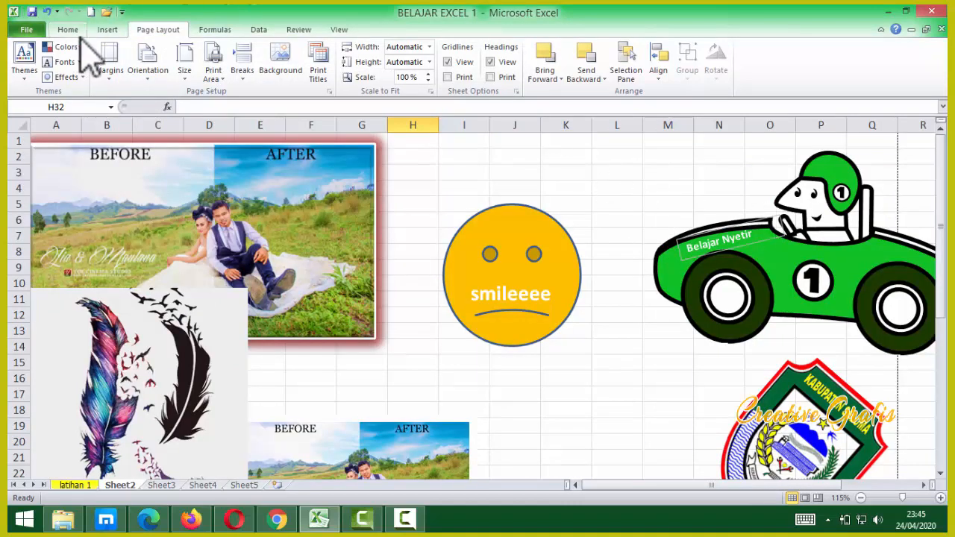
left_click(338, 30)
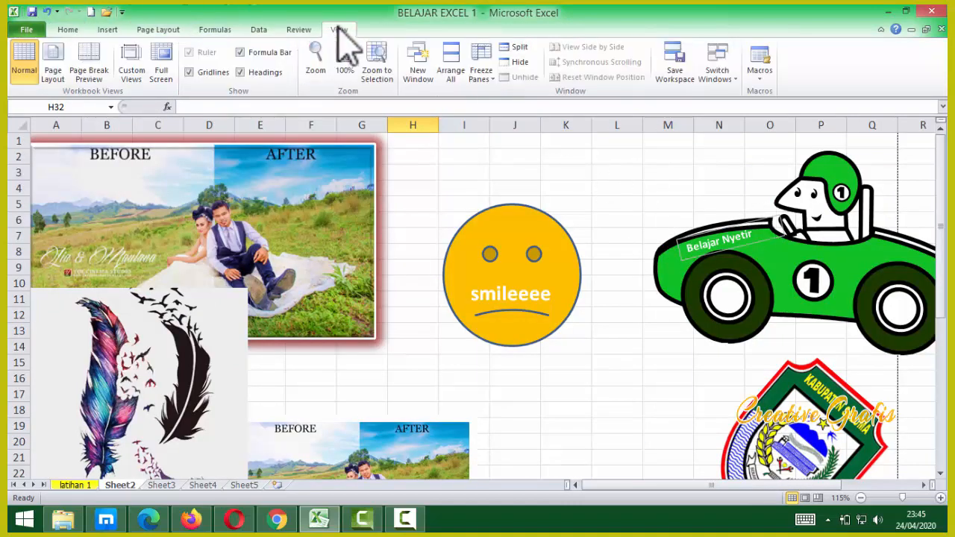
left_click(56, 71)
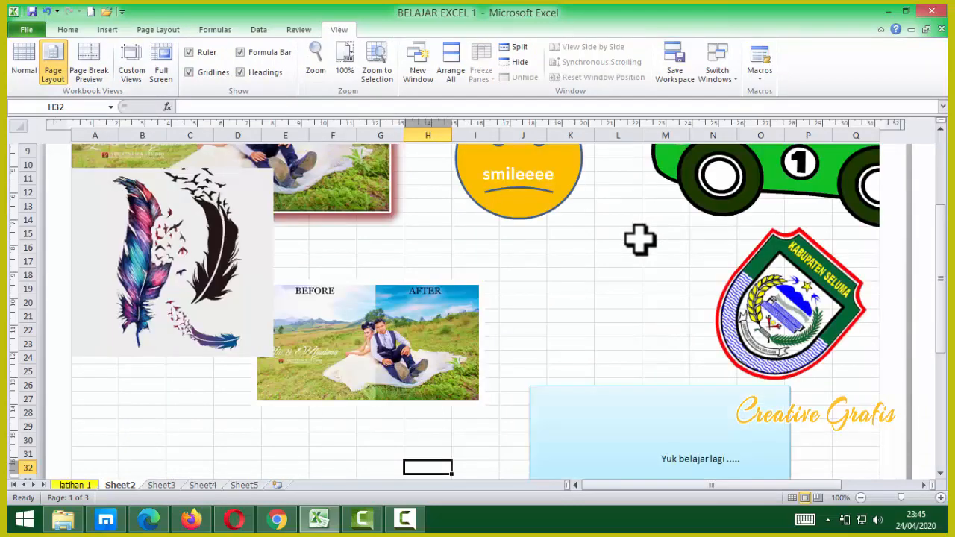
scroll(597, 271, "down", 3)
scroll(598, 271, "down", 1)
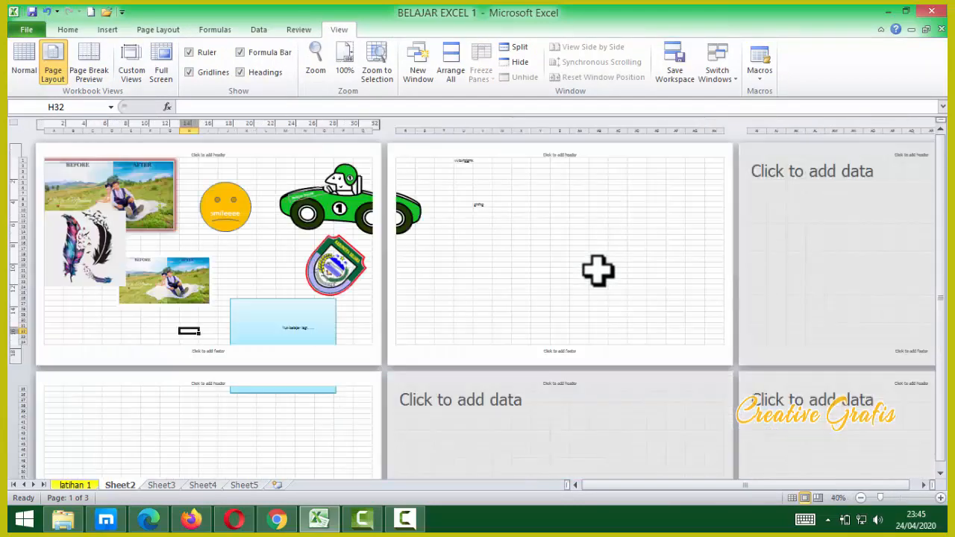
Move the green car group and the light blue rectangle so both fit within the first page.
left_click_drag(358, 213, 311, 214)
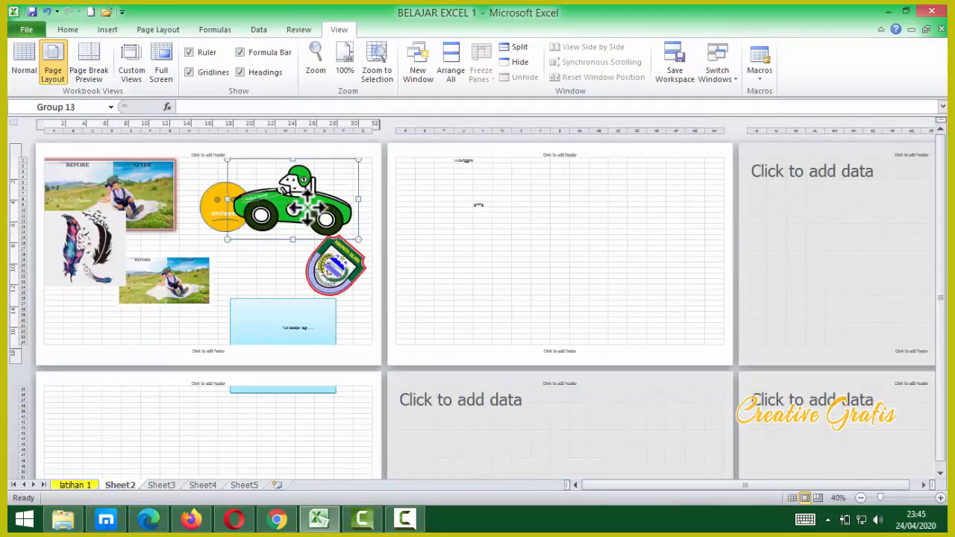
left_click_drag(258, 341, 253, 305)
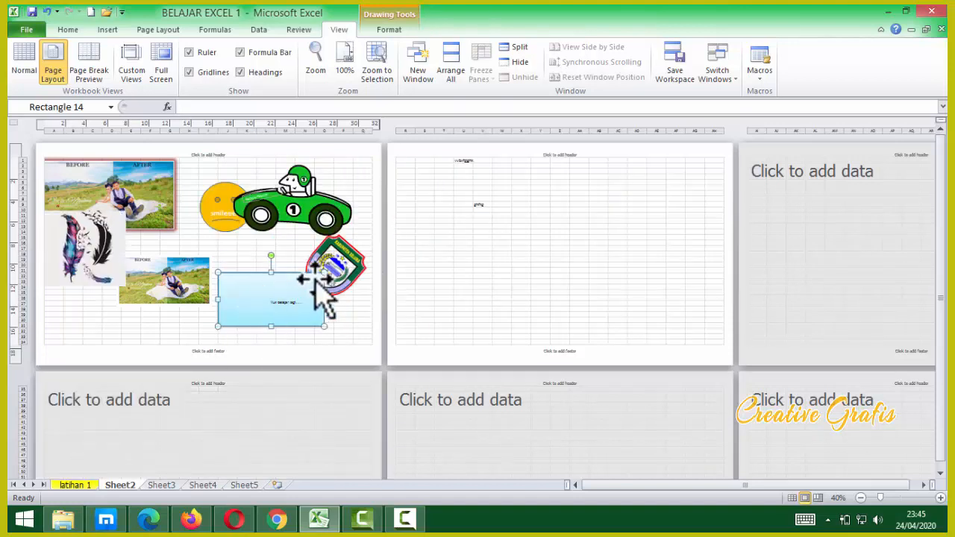
left_click(328, 265)
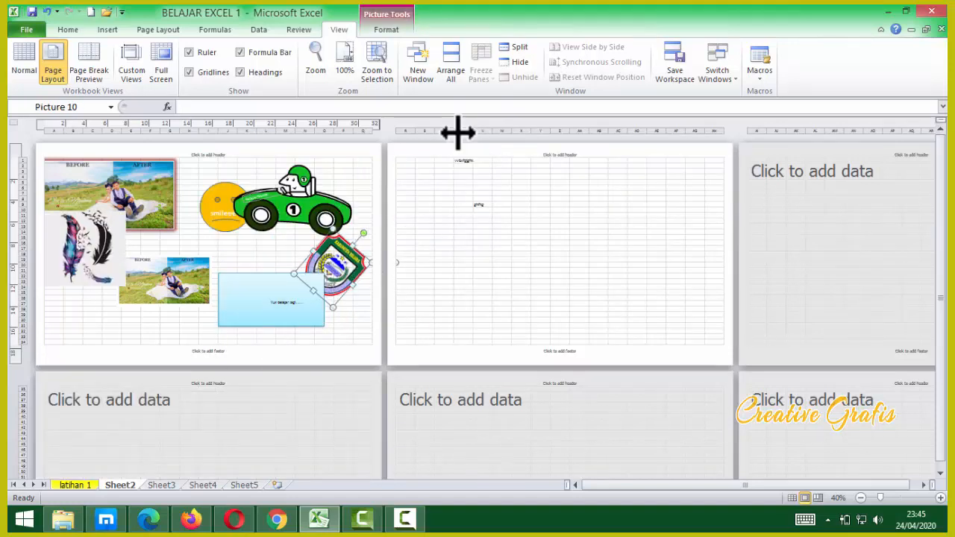
Delete columns U to AB, which hold the stray text on the second page.
left_click_drag(461, 117, 597, 121)
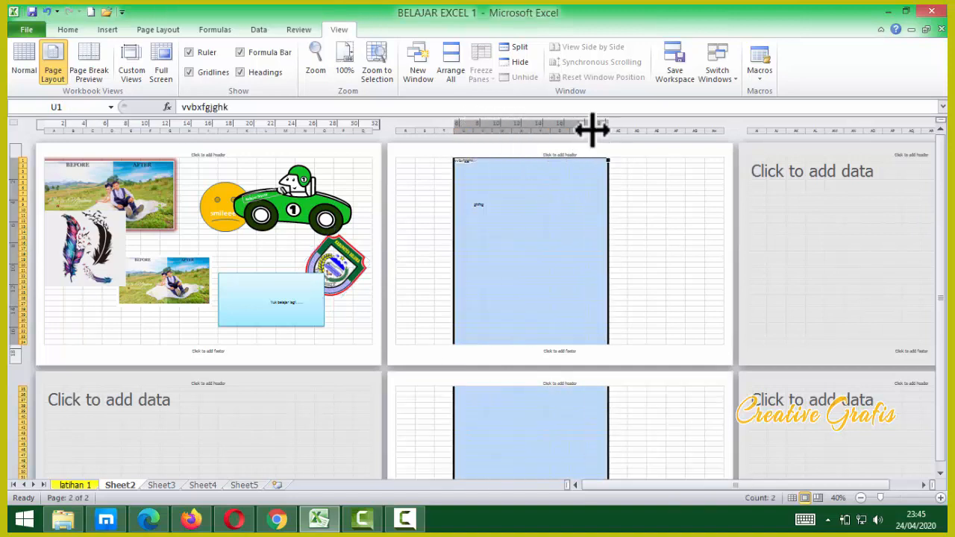
right_click(593, 129)
left_click(637, 235)
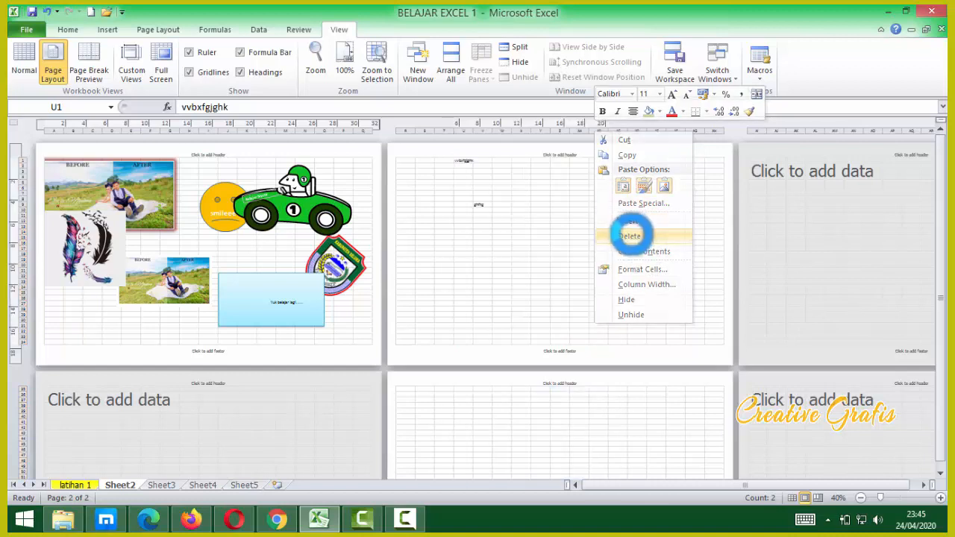
left_click(632, 232)
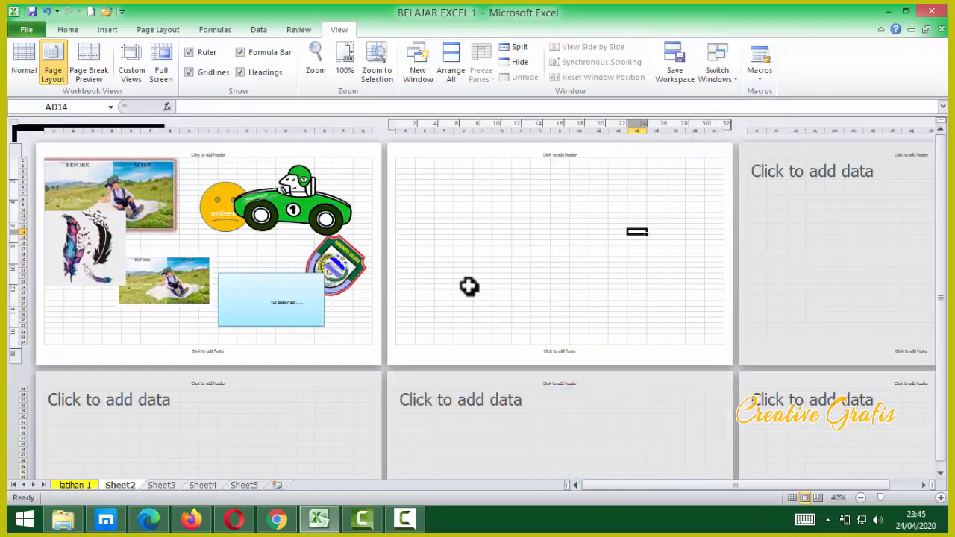
Move the Kabupaten Seluma logo slightly left, and move the feather picture down below the red-framed wedding photo.
left_click(363, 325)
left_click_drag(342, 264, 325, 262)
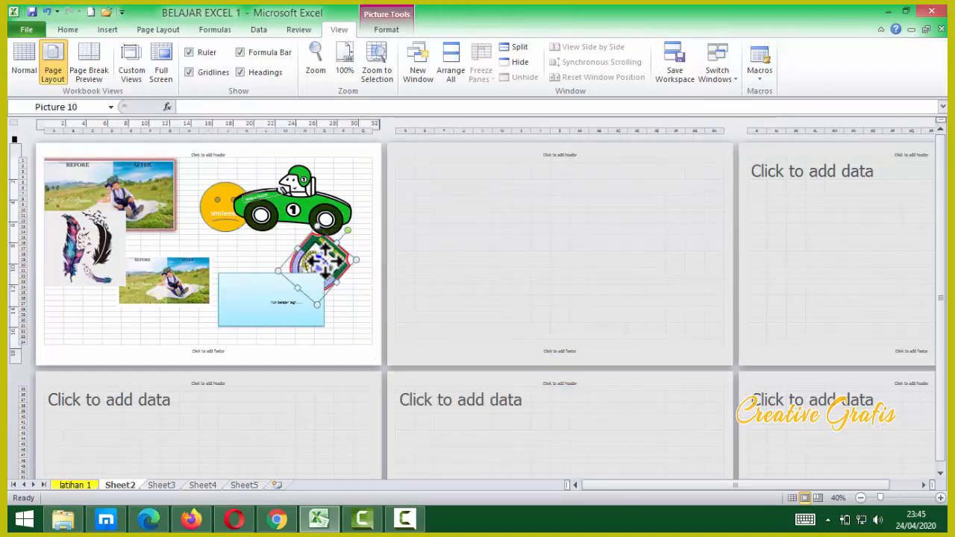
scroll(286, 271, "up", 2)
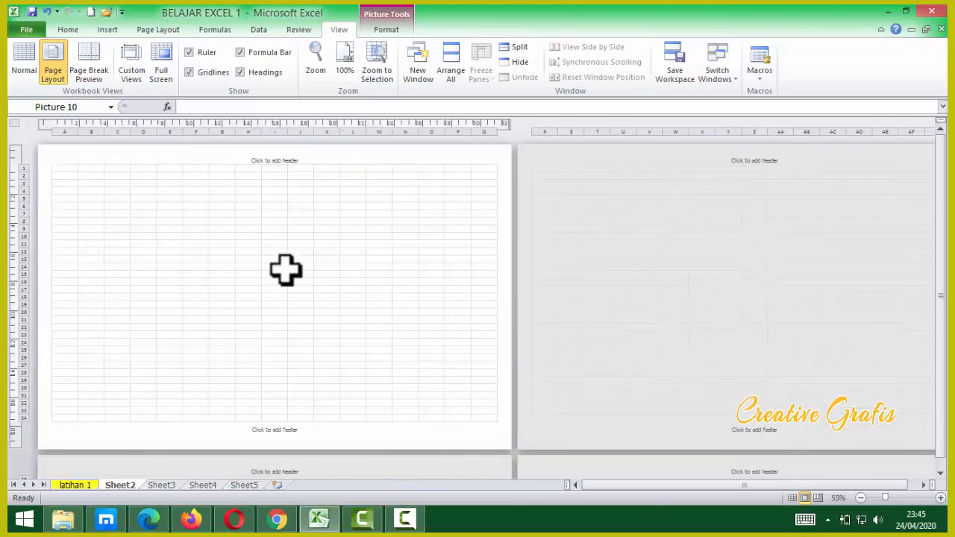
left_click_drag(149, 273, 149, 318)
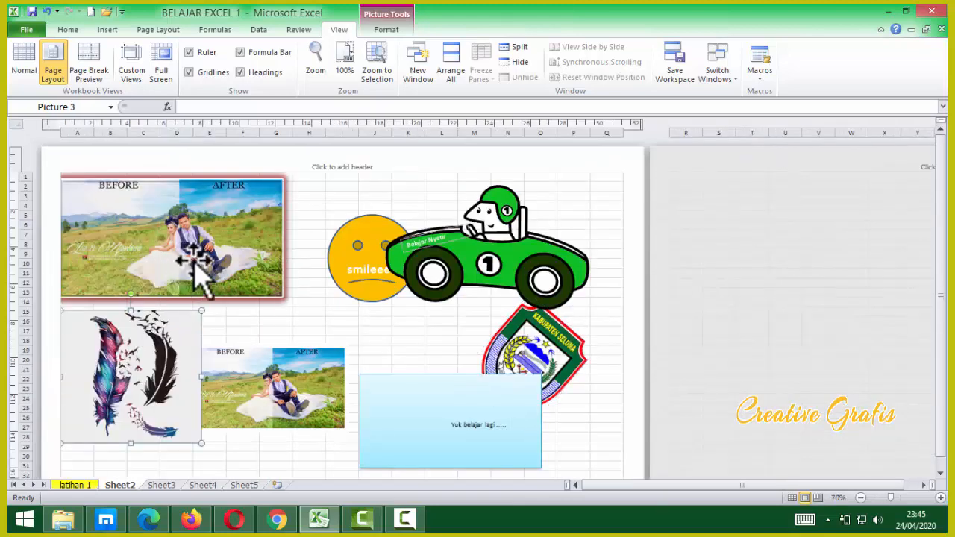
left_click(159, 31)
left_click(221, 35)
left_click(261, 34)
left_click(300, 34)
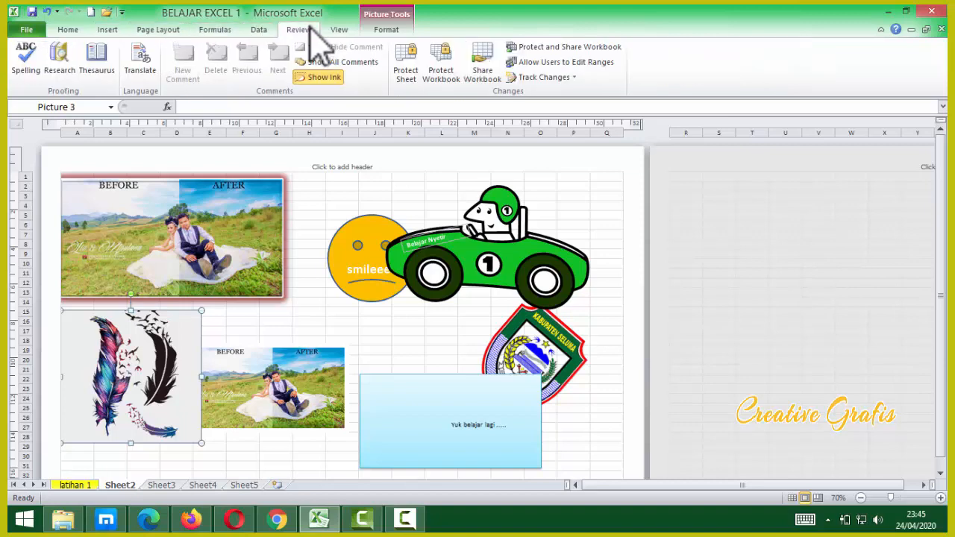
left_click(338, 34)
left_click(393, 31)
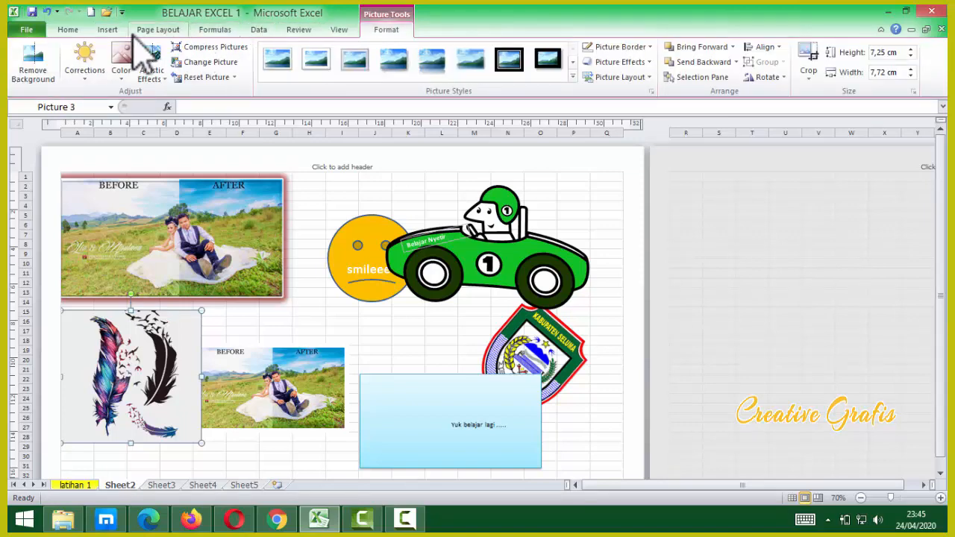
left_click(67, 31)
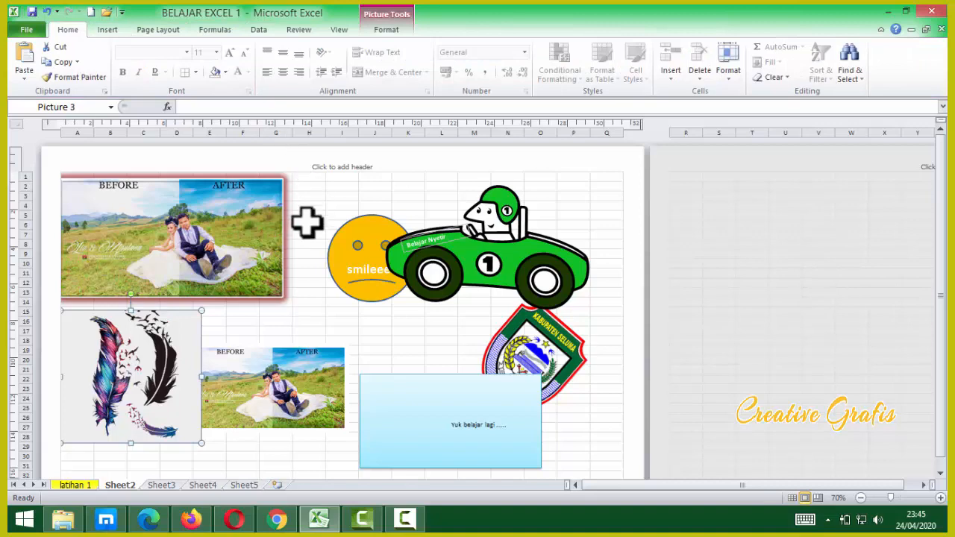
left_click(310, 276)
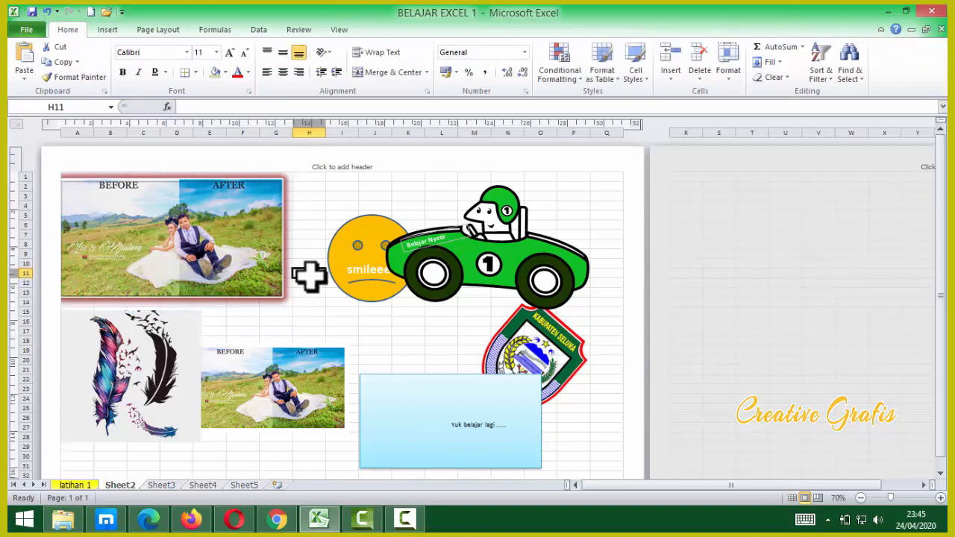
left_click(78, 486)
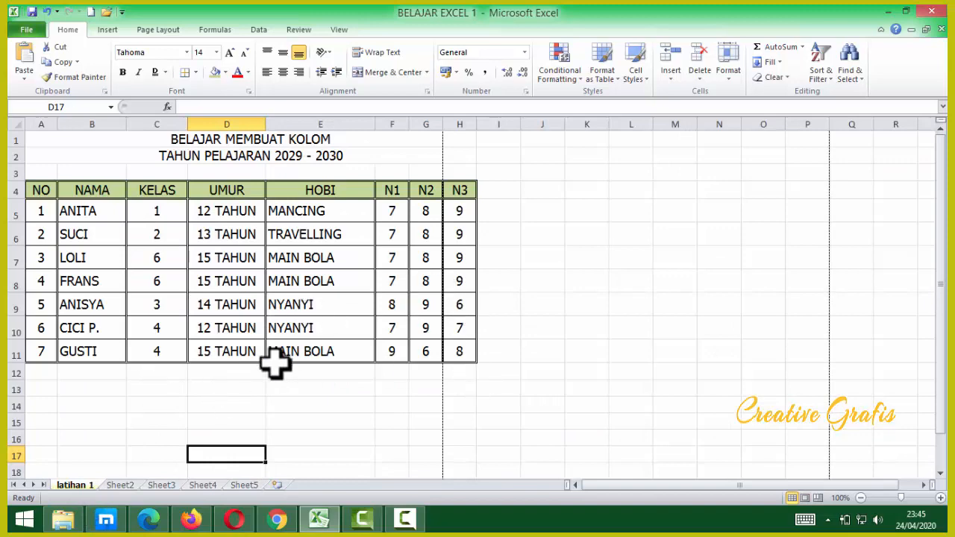
left_click(119, 486)
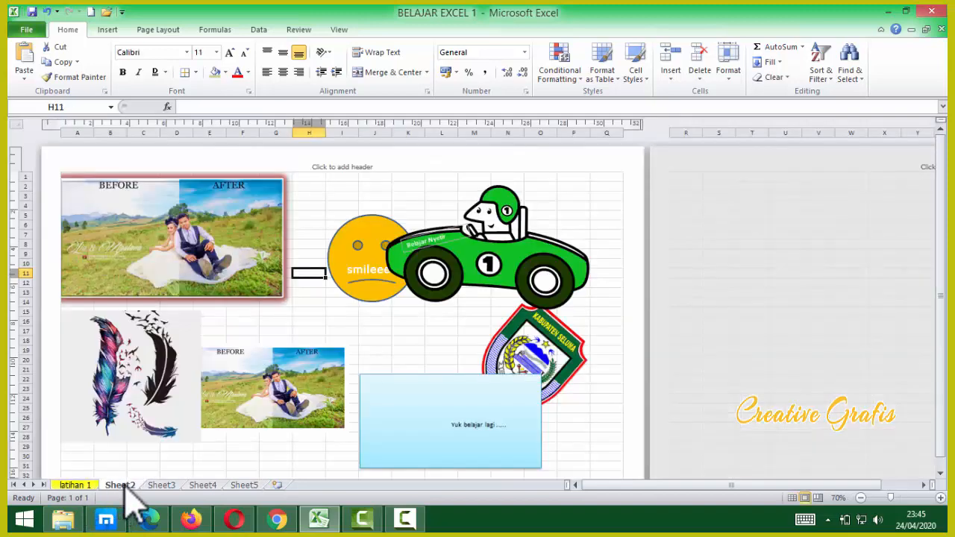
left_click(399, 323)
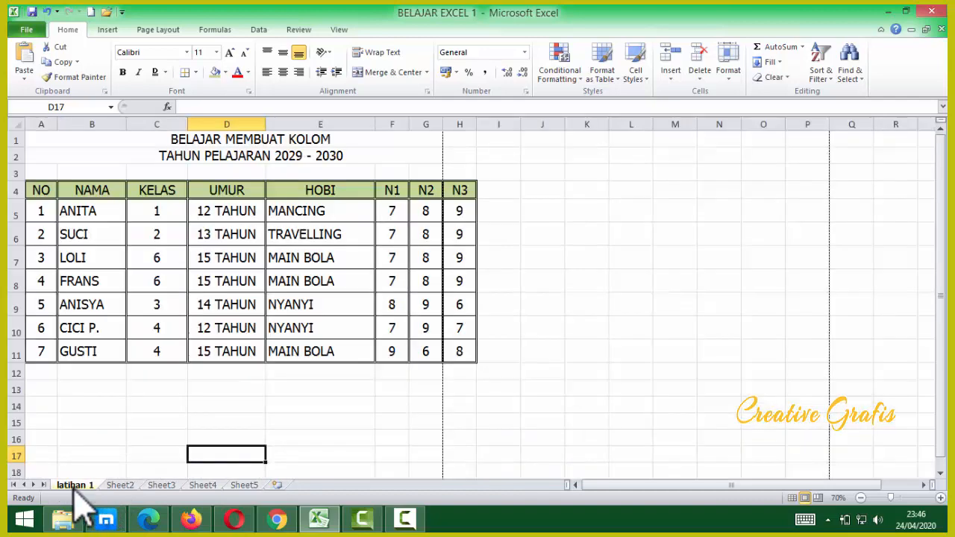
On the latihan 1 sheet, examine the merged title cells in rows 1 and 2 and compare them with unmerged ranges N2:R2 and A3:G3.
left_click(74, 485)
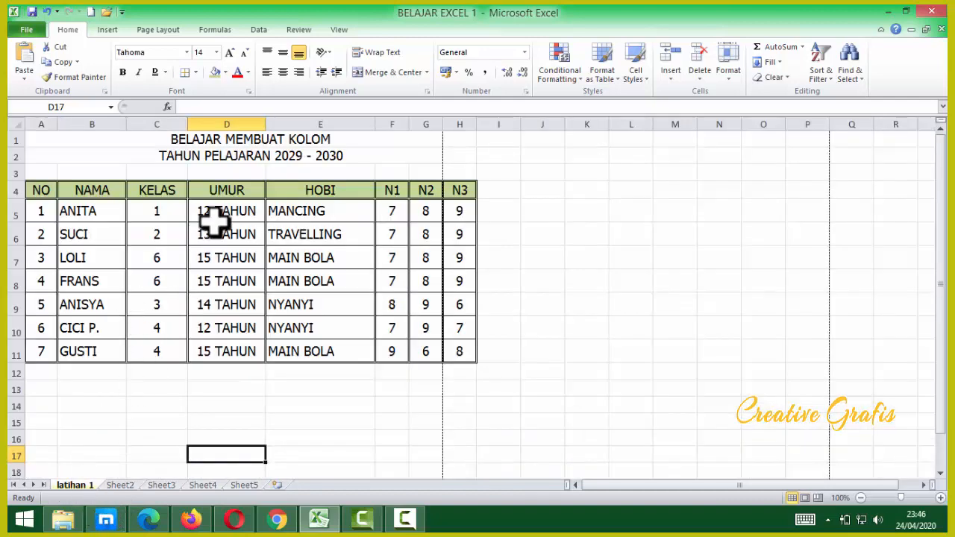
left_click(224, 142)
left_click(224, 158)
left_click(223, 139)
left_click(227, 154)
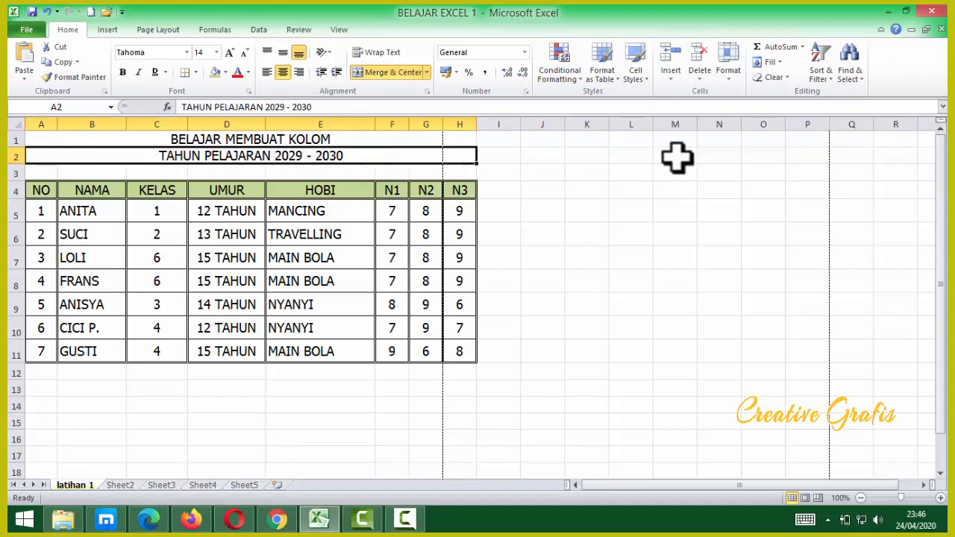
left_click(719, 156)
left_click_drag(789, 157, 897, 157)
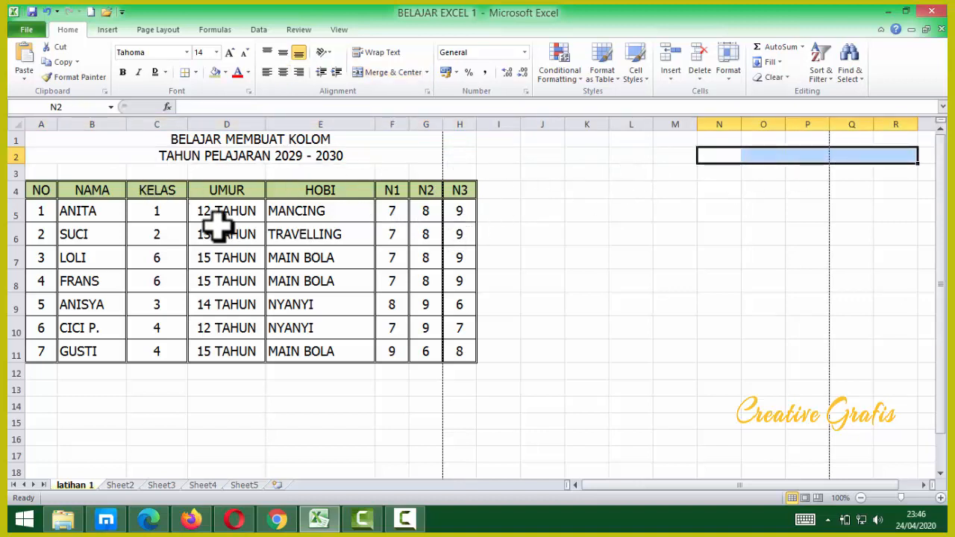
left_click(429, 155)
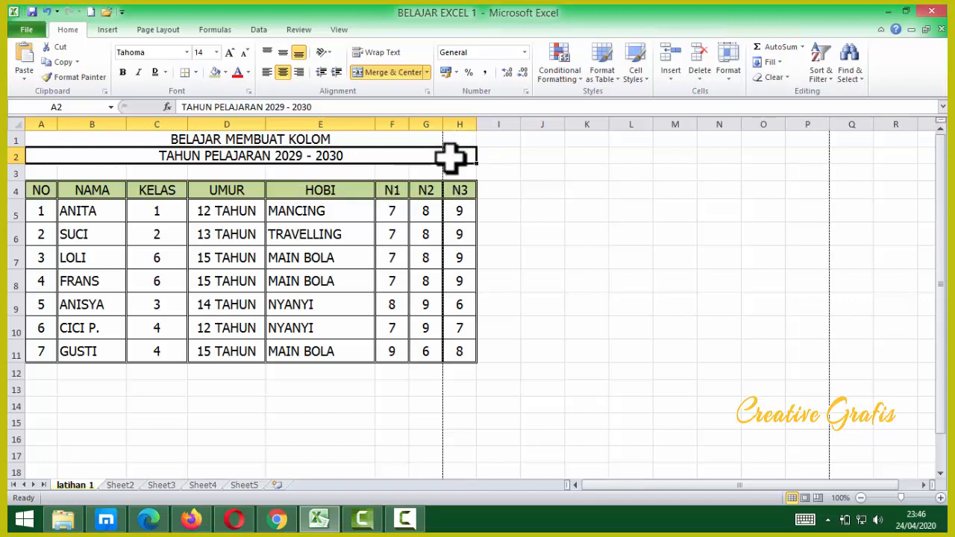
left_click(41, 172)
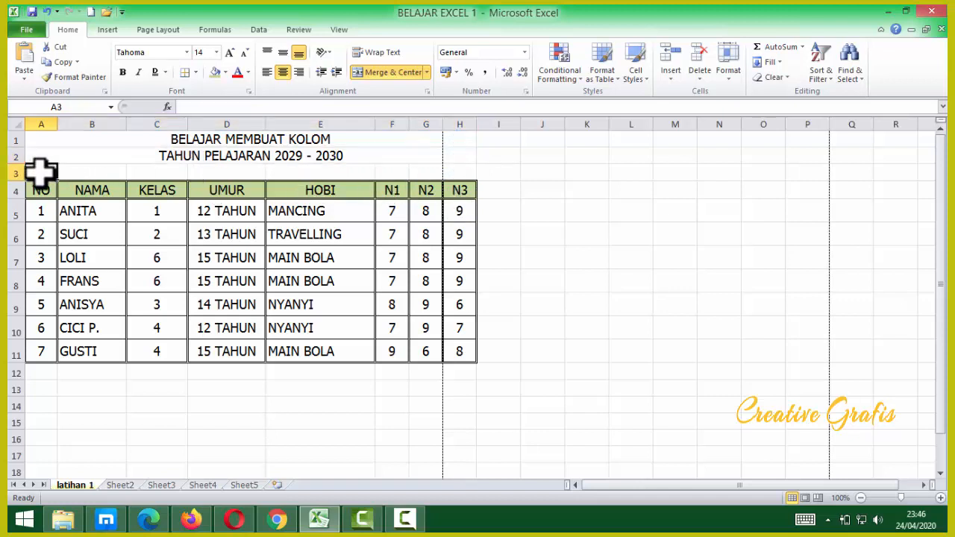
left_click_drag(41, 171, 433, 172)
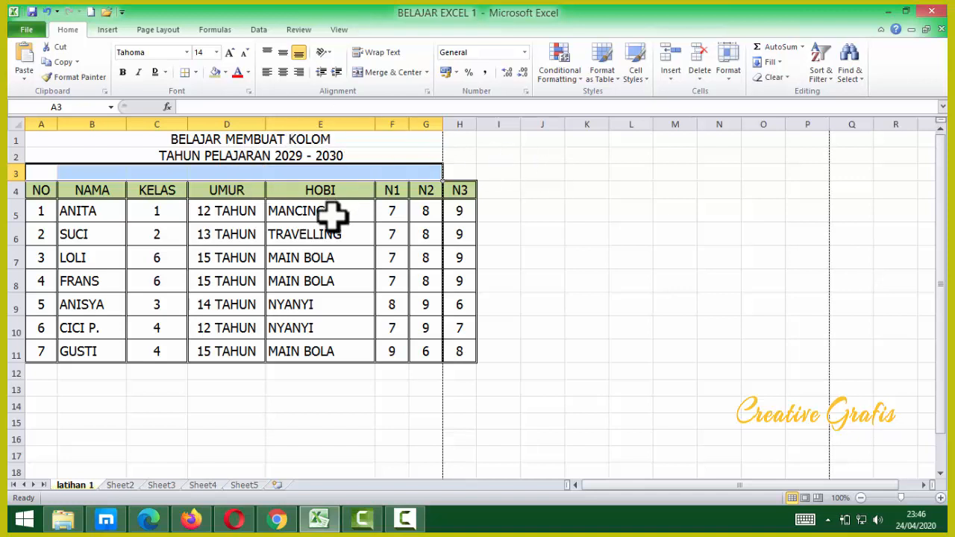
left_click(319, 144)
left_click_drag(506, 145, 368, 154)
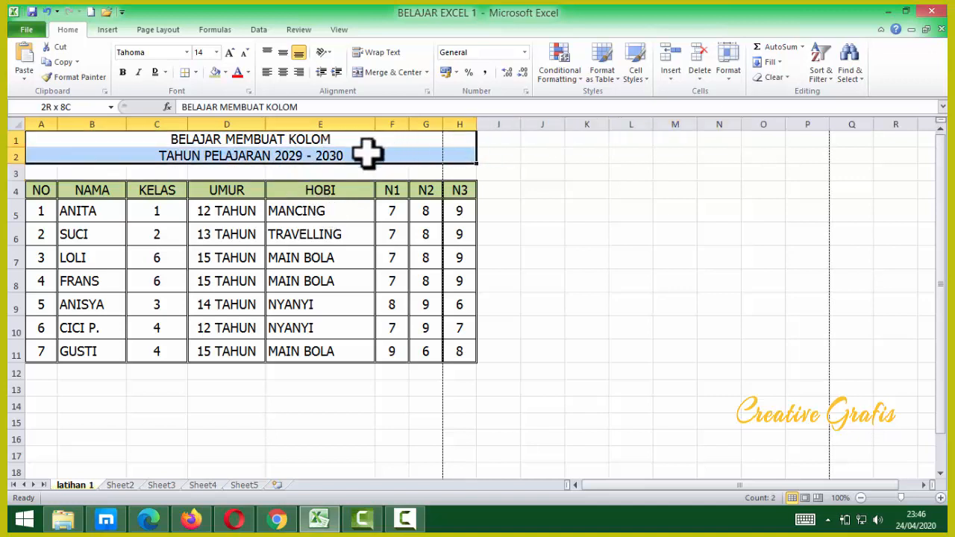
left_click(367, 153)
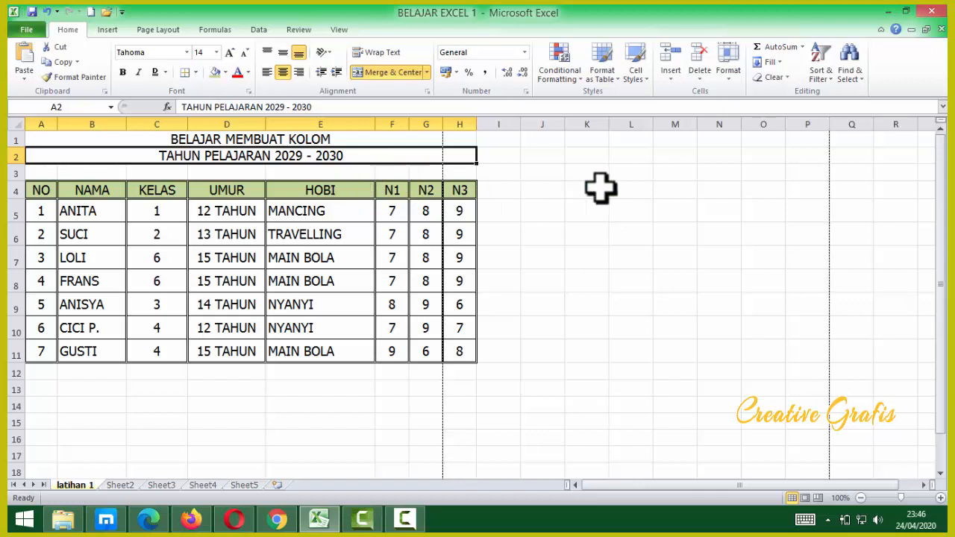